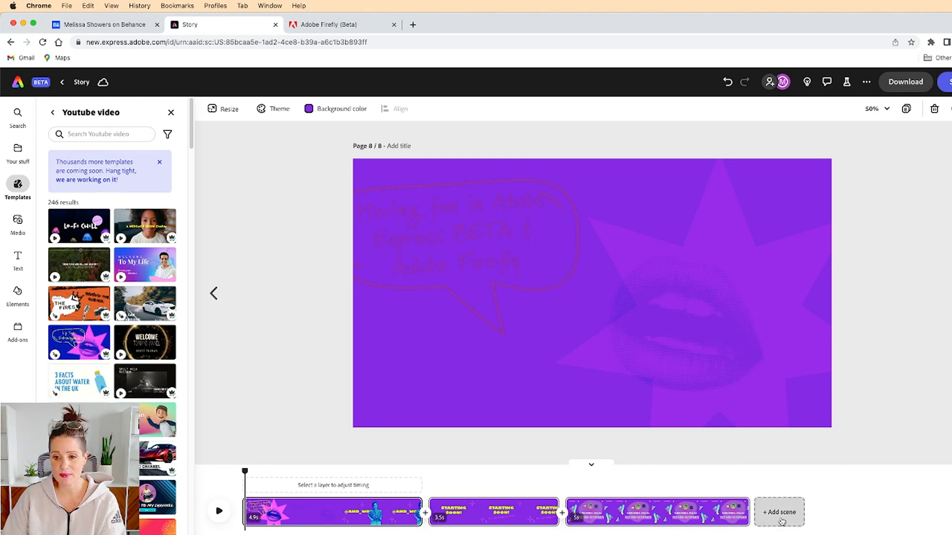
- Add a blank scene at the end of the video and insert the Blue Lip Sync Extravaganza YouTube Video template as pages
left_click(782, 521)
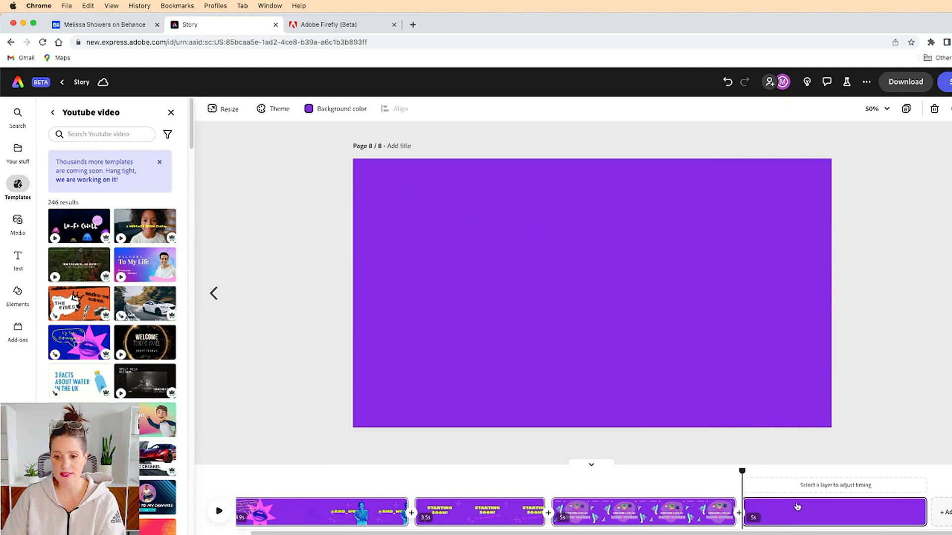
left_click(78, 346)
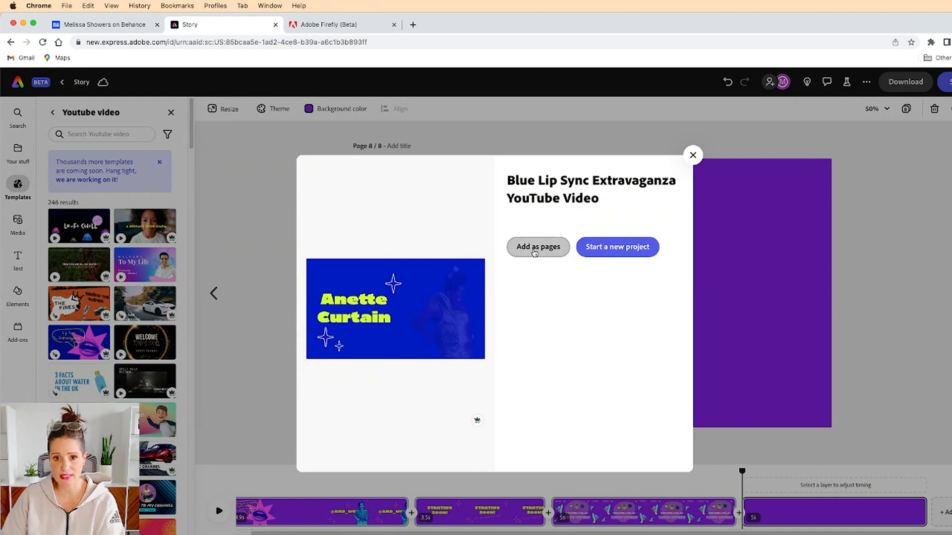
left_click(535, 247)
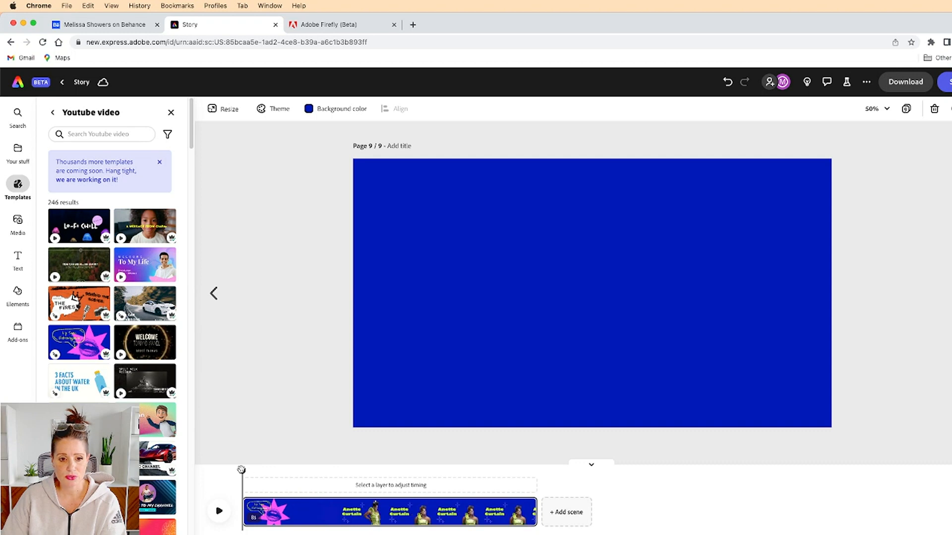
- Play the inserted template page, and return to the previous page and scrub through its first scene to compare them
key("space")
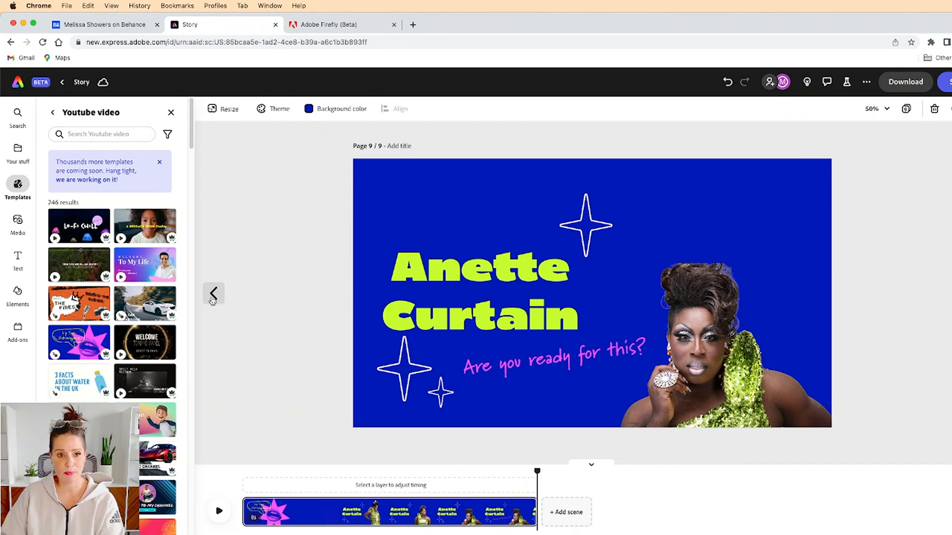
left_click(212, 295)
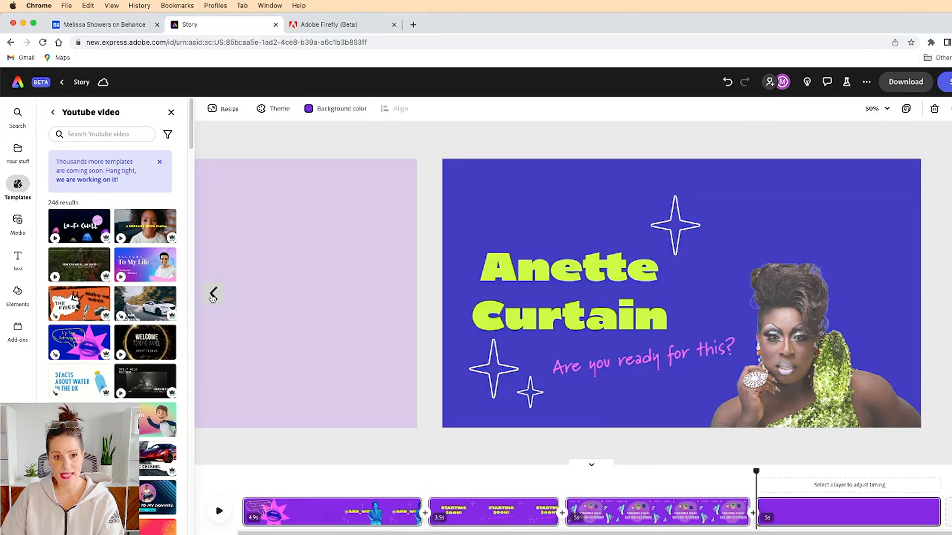
left_click_drag(755, 472, 256, 471)
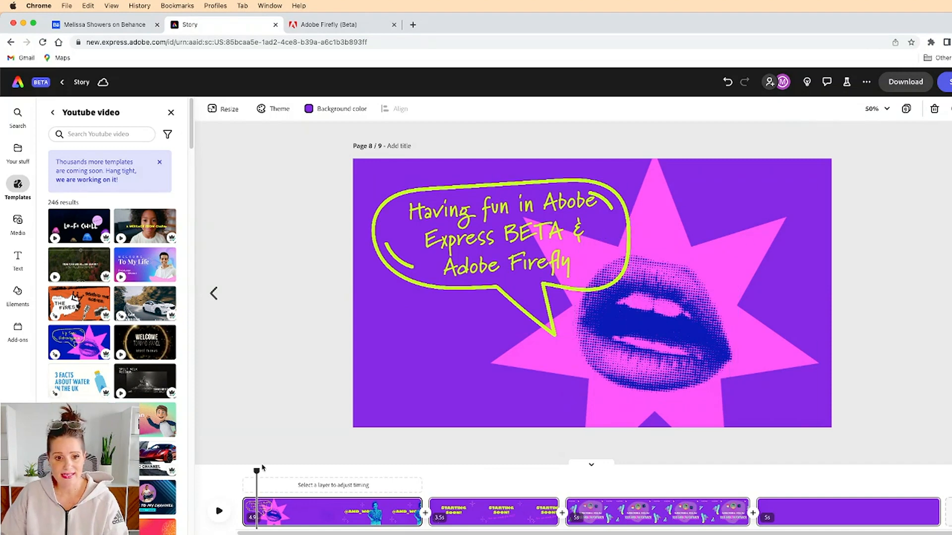
left_click_drag(257, 469, 351, 471)
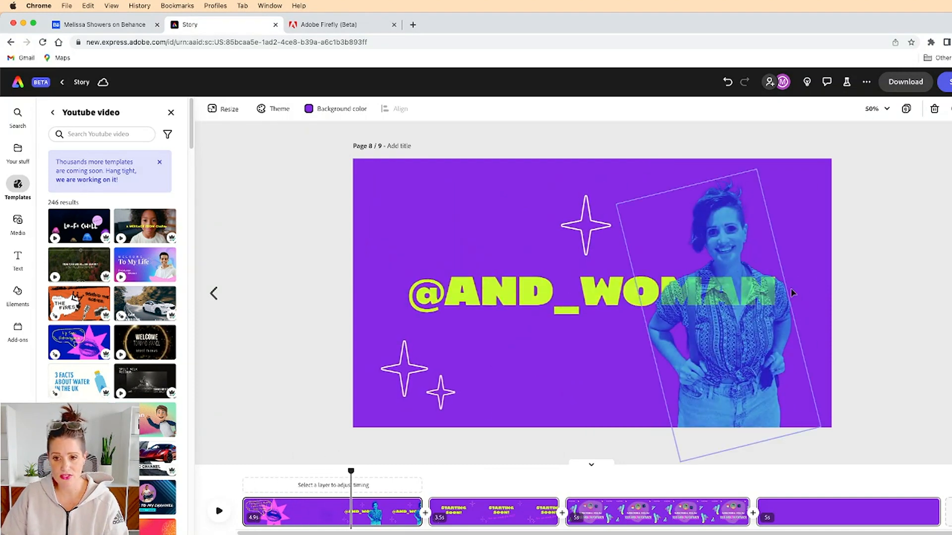
- Undo the insertion of the template page
left_click(746, 255)
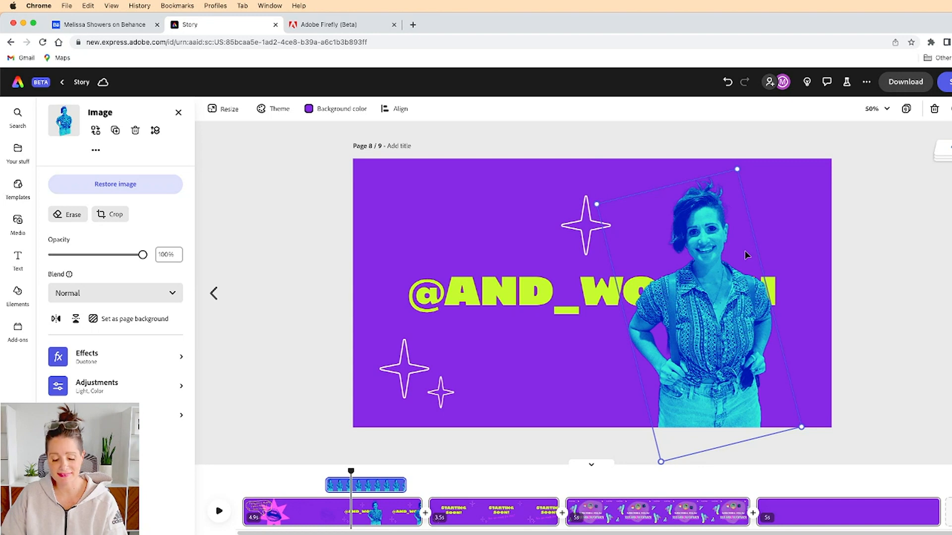
key("super+z")
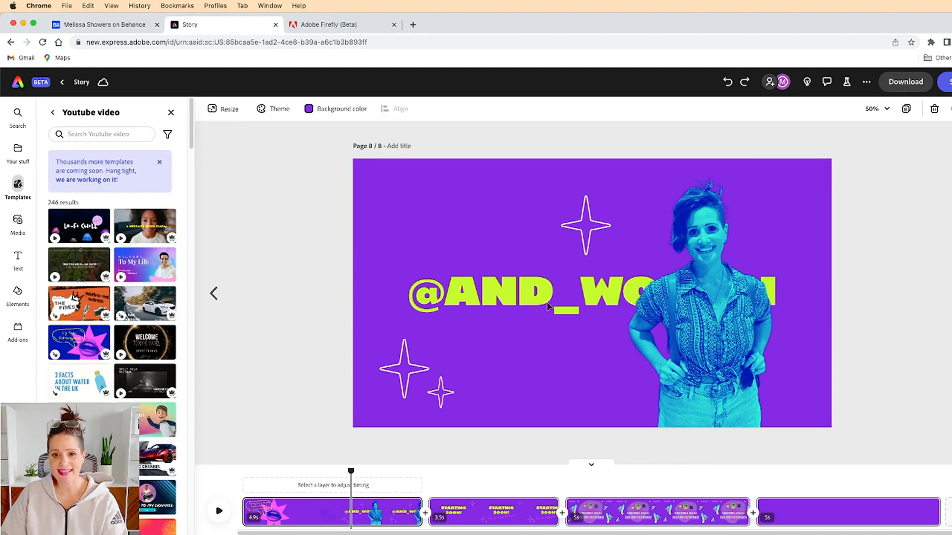
left_click(530, 284)
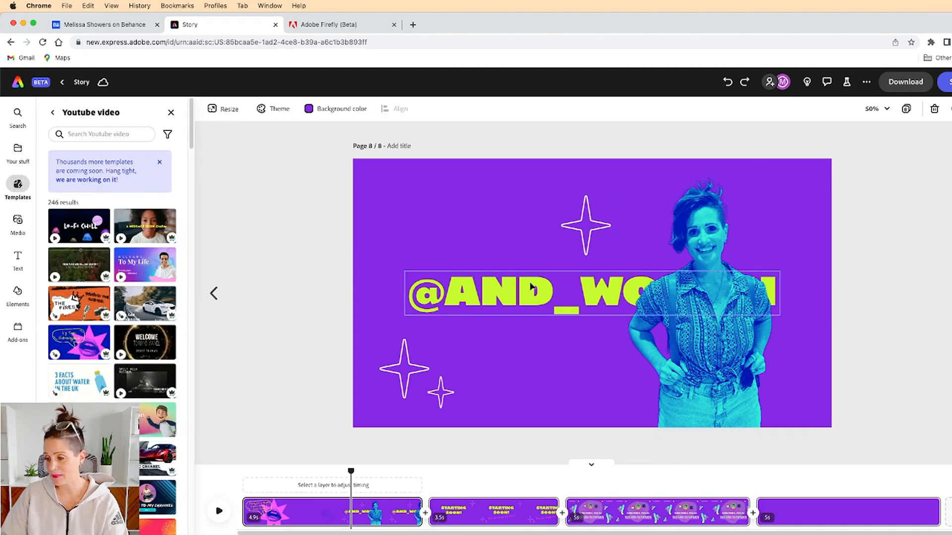
left_click_drag(352, 470, 384, 471)
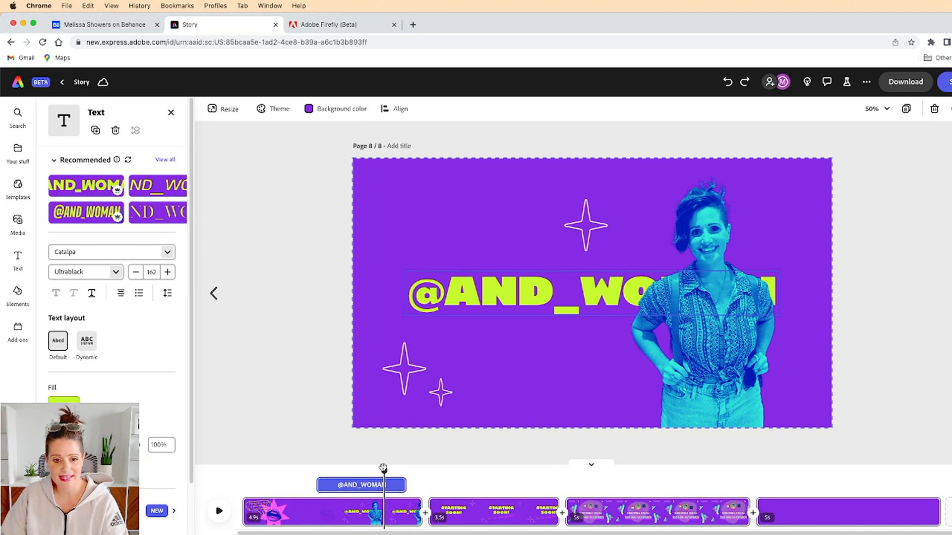
left_click_drag(385, 472, 388, 472)
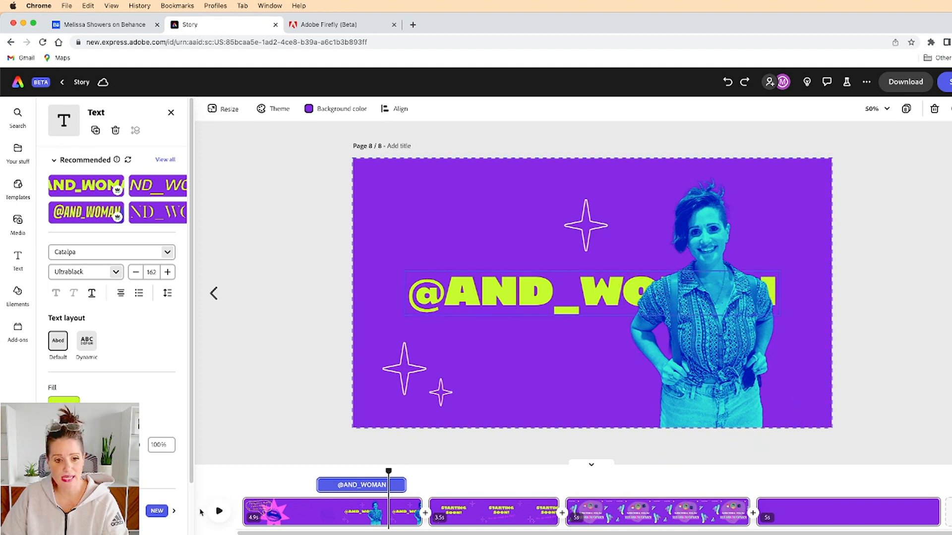
left_click(219, 511)
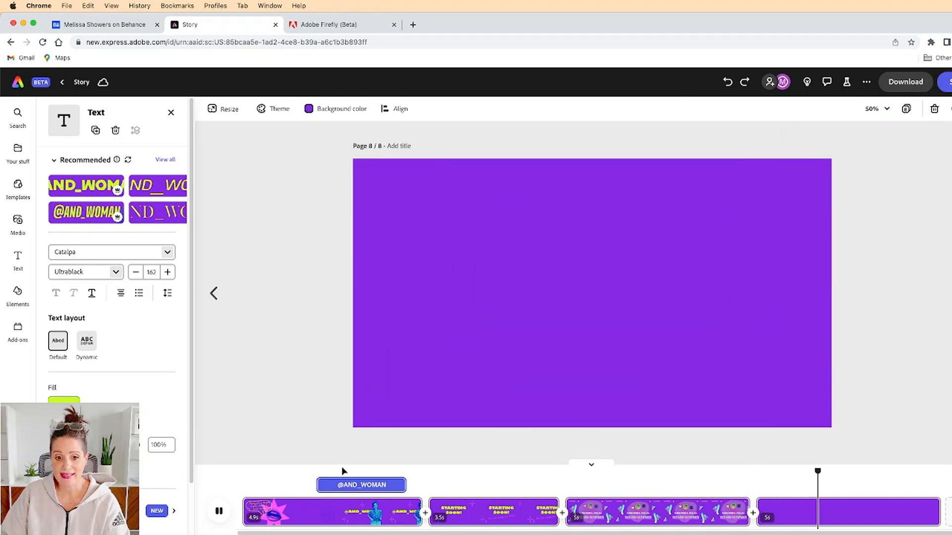
left_click(218, 511)
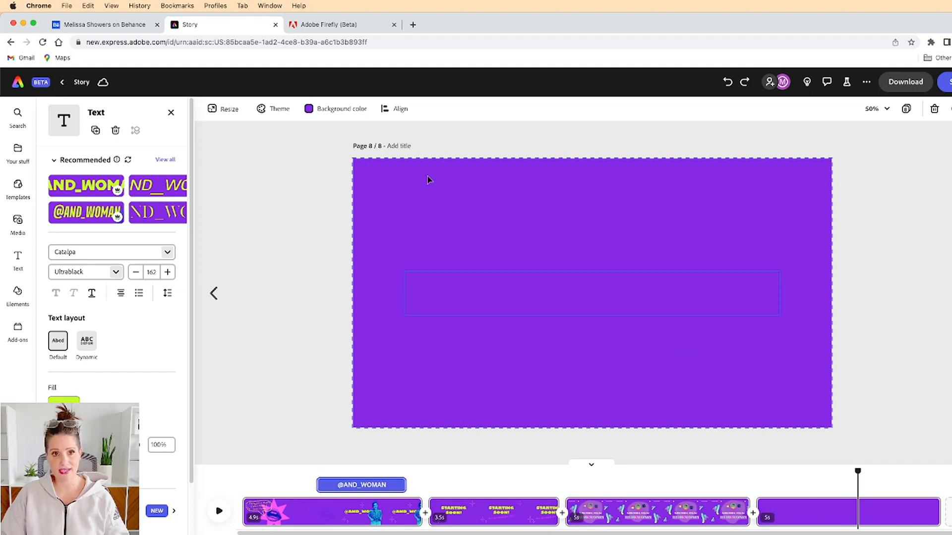
- Switch to Adobe Firefly (Beta) and generate a fresh set of images from the existing livestream thumbnail prompt
left_click(332, 30)
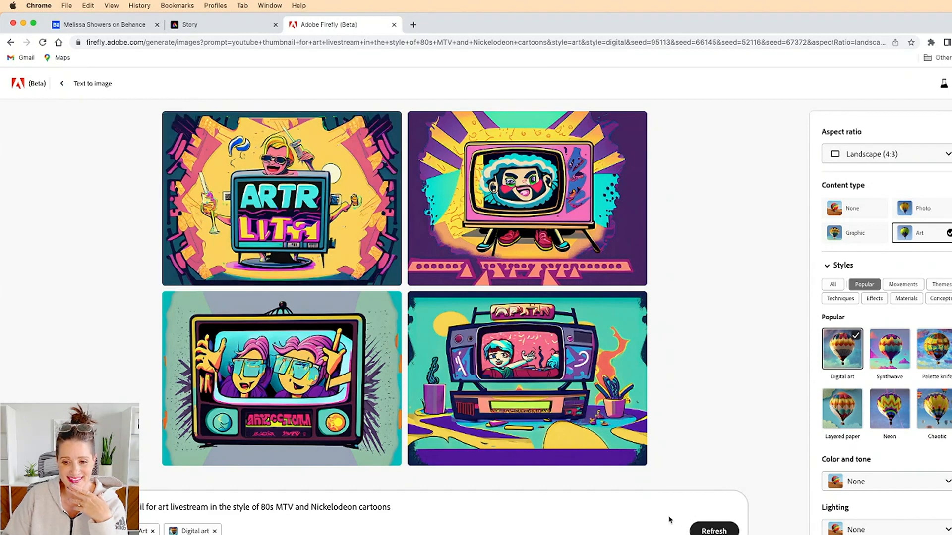
left_click(702, 531)
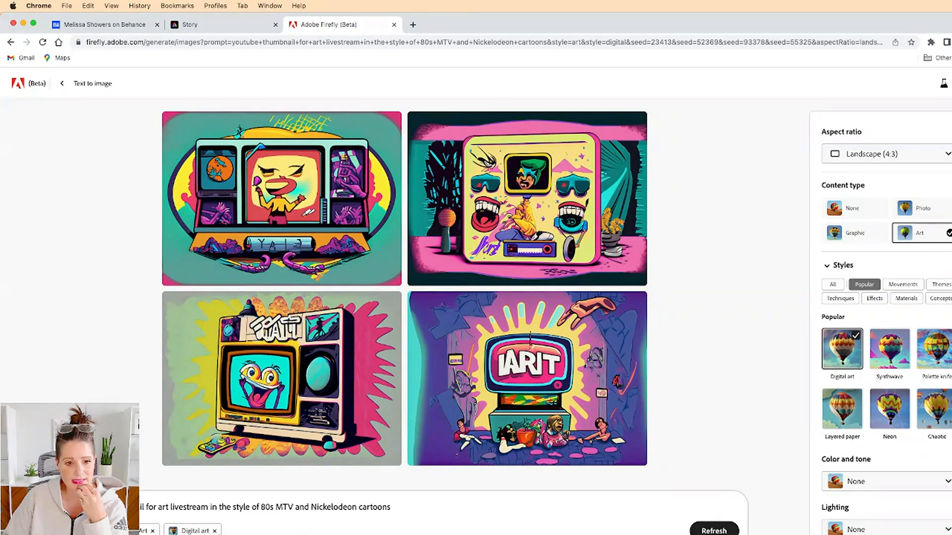
- Regenerate the images without the Digital art style, and remove the Art content type from the prompt
left_click(214, 532)
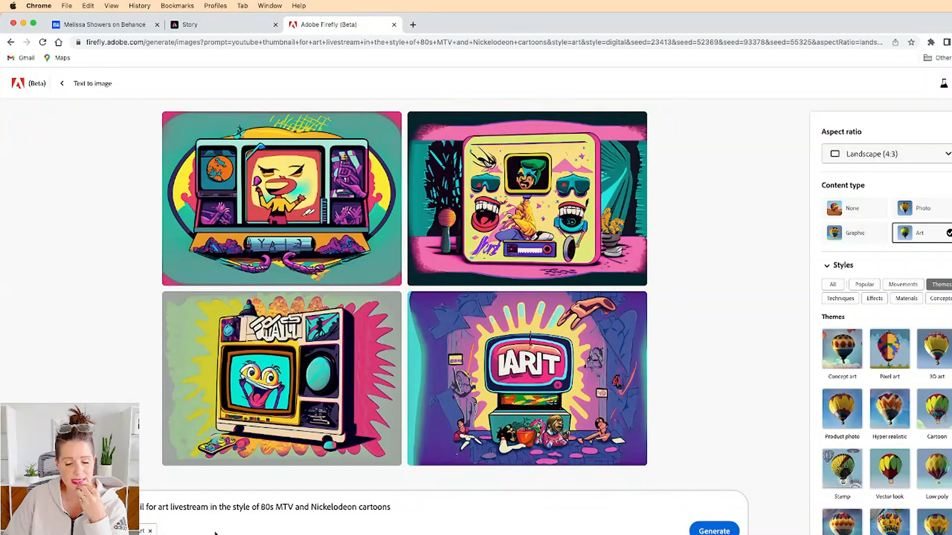
left_click(714, 529)
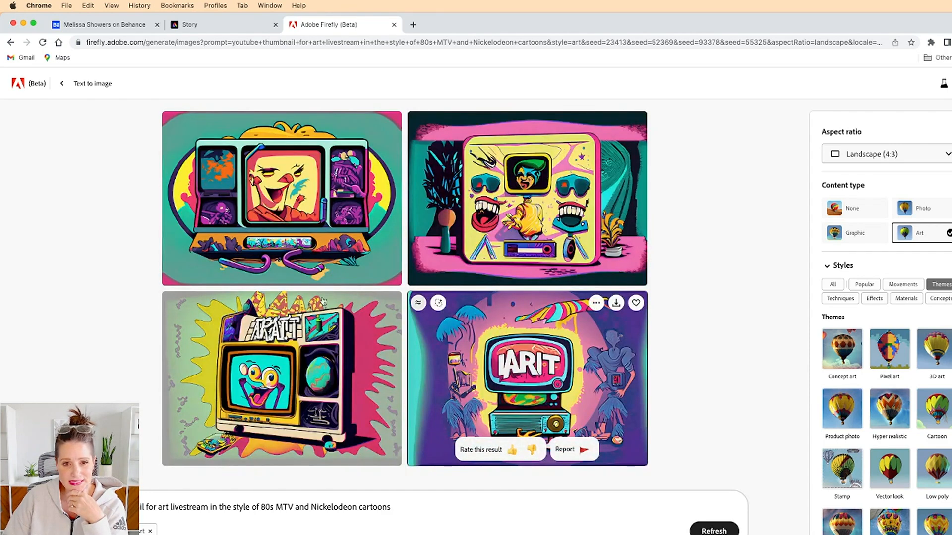
left_click(149, 531)
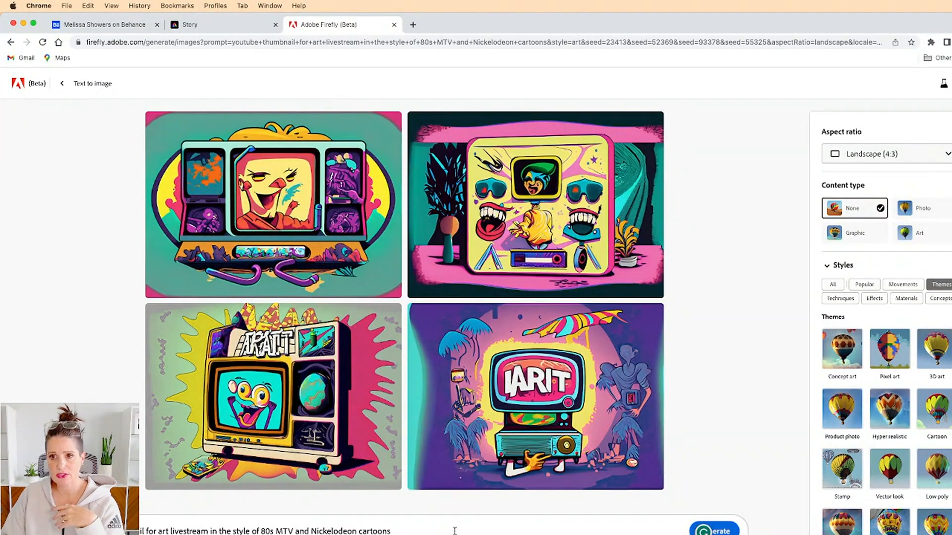
type("in the")
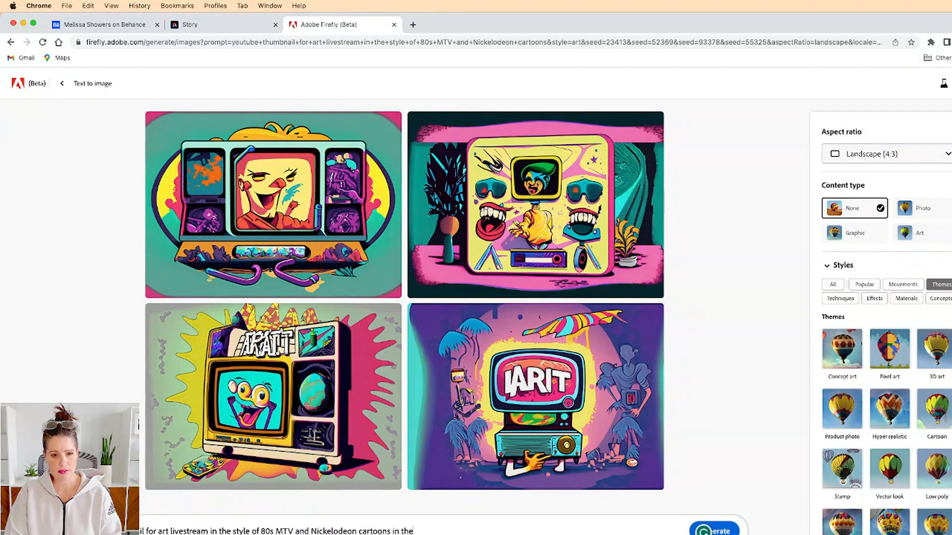
type(" art")
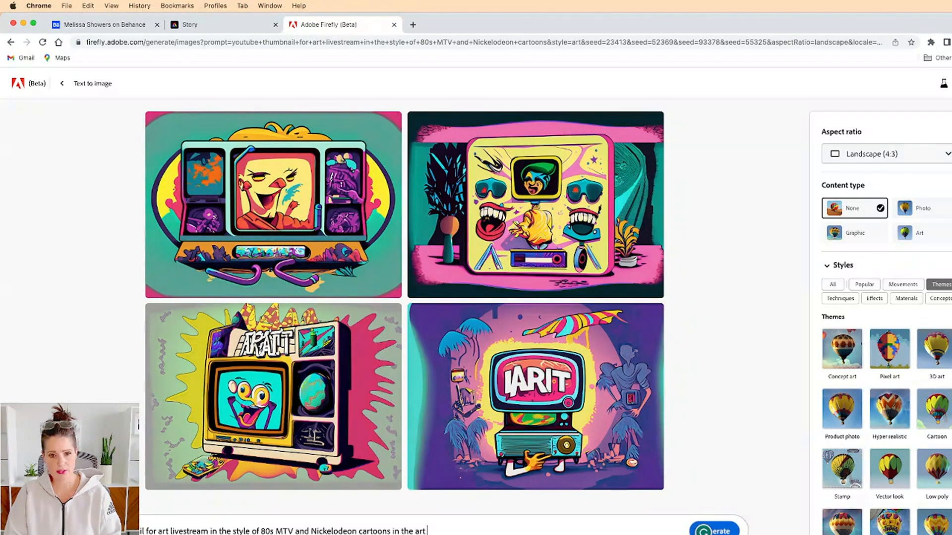
type(" style of")
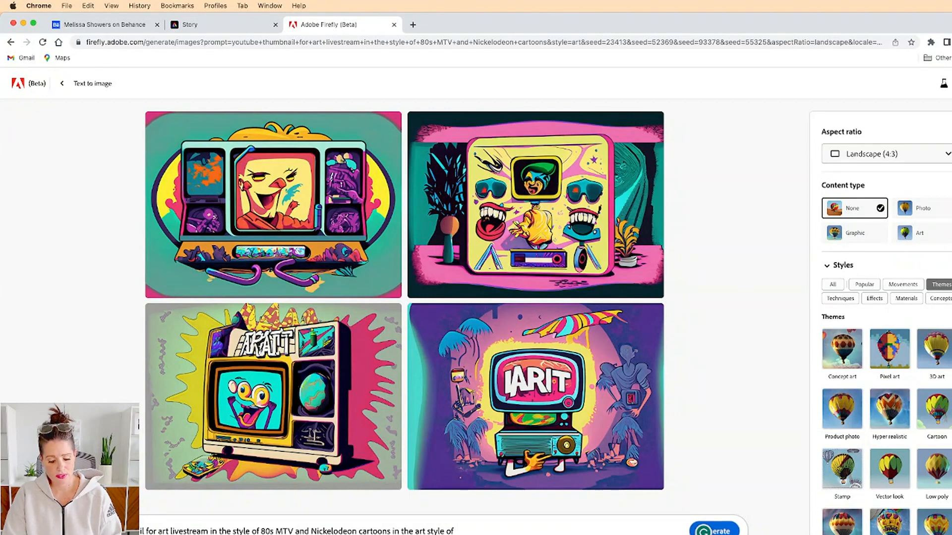
key("BackSpace")
key("BackSpace")
key("BackSpace")
key("BackSpace")
key("BackSpace")
key("BackSpace")
key("BackSpace")
key("BackSpace")
key("BackSpace")
key("BackSpace")
key("BackSpace")
key("BackSpace")
key("BackSpace")
key("BackSpace")
key("BackSpace")
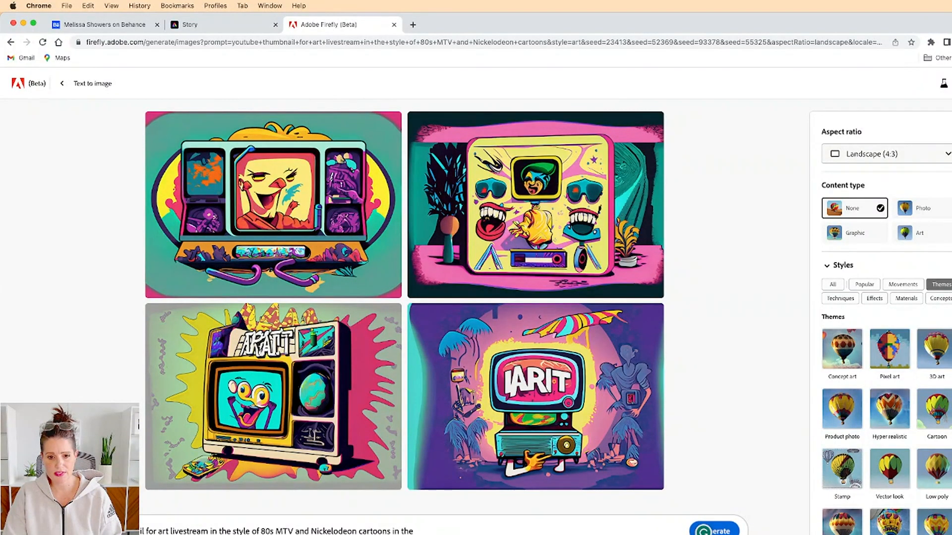
- End the prompt with "with texture and bubble letters" after "Nickelodeon cartoons" and generate the images
type("with text")
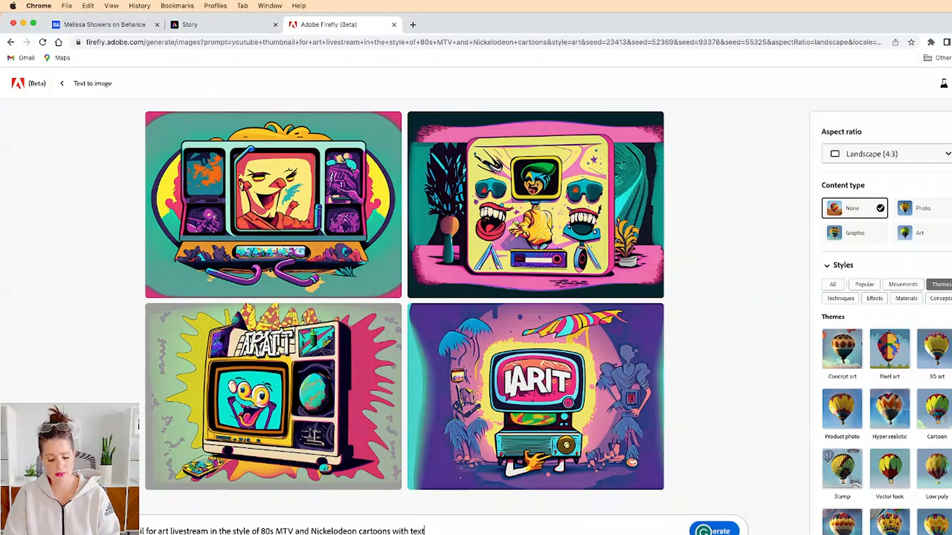
type("ure and")
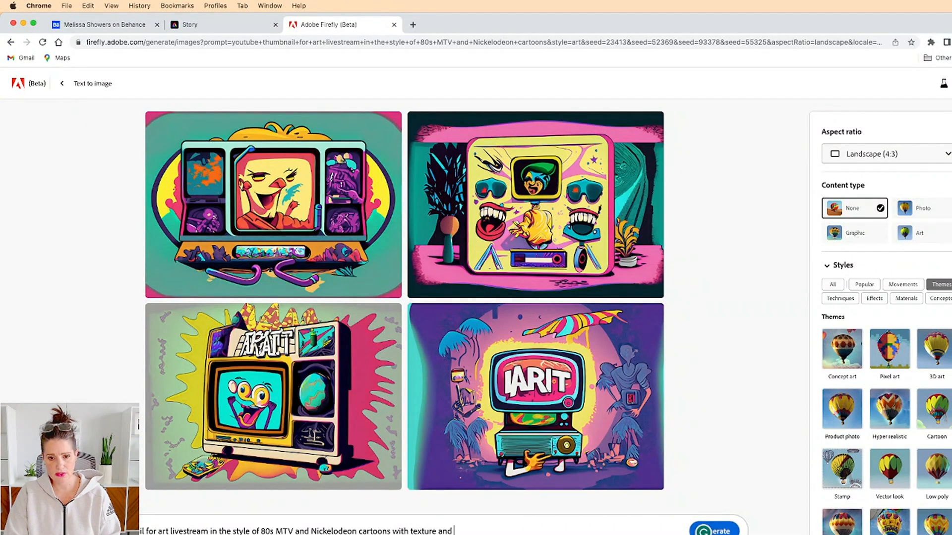
type(" b")
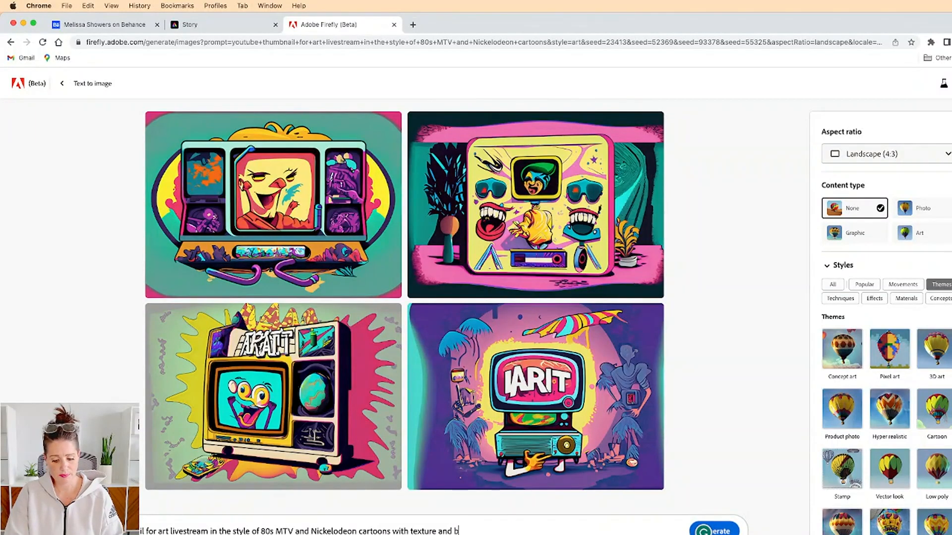
type("ubble letters")
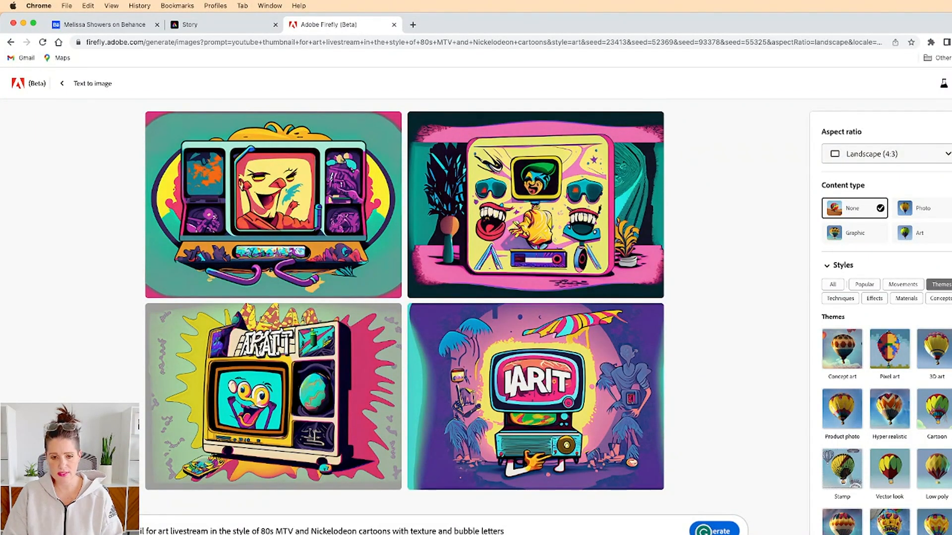
key("Return")
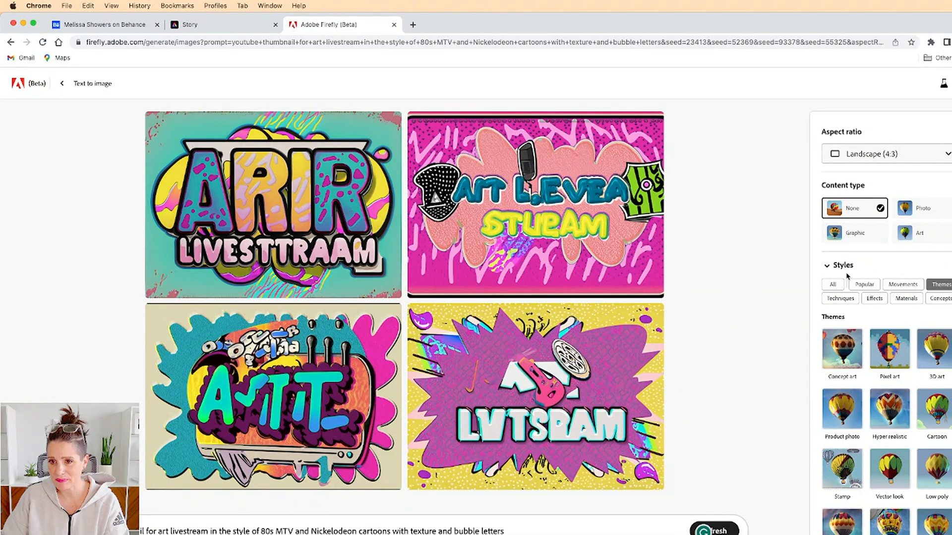
- Browse the Effects, Popular and Themes styles, apply the Pixel art theme and regenerate the images
left_click(827, 266)
left_click(826, 267)
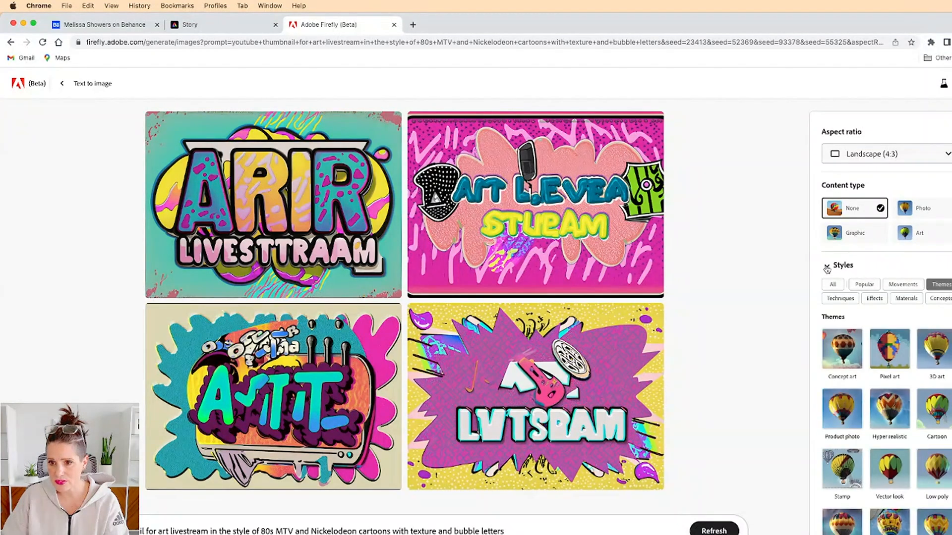
left_click(875, 300)
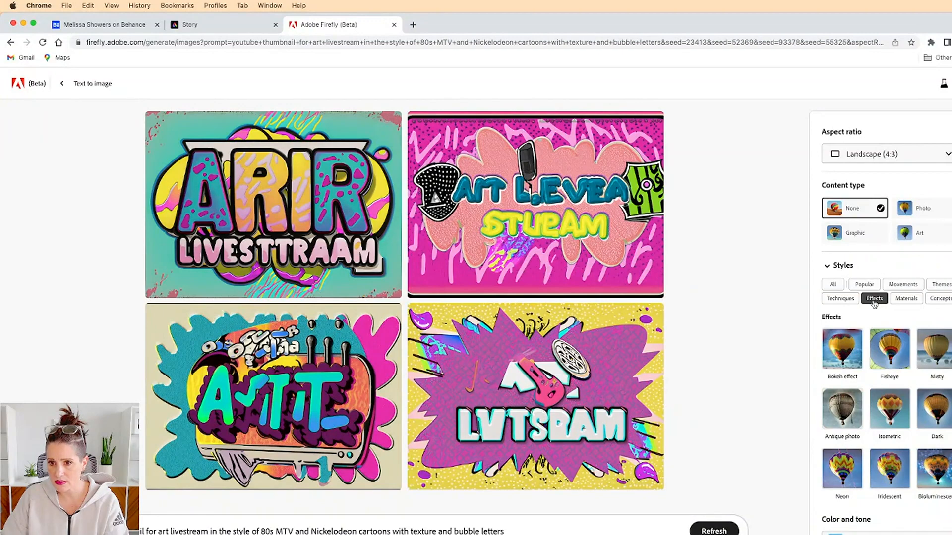
left_click(858, 287)
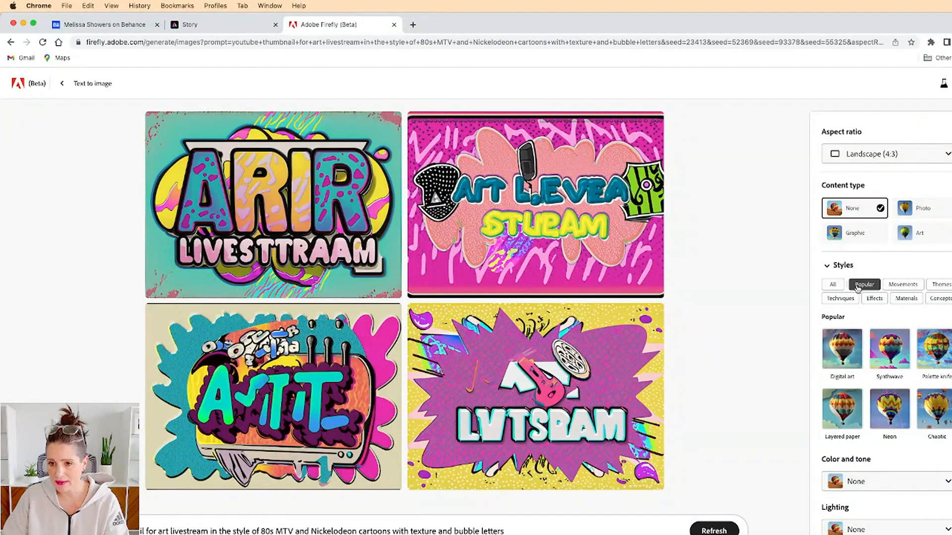
left_click(942, 285)
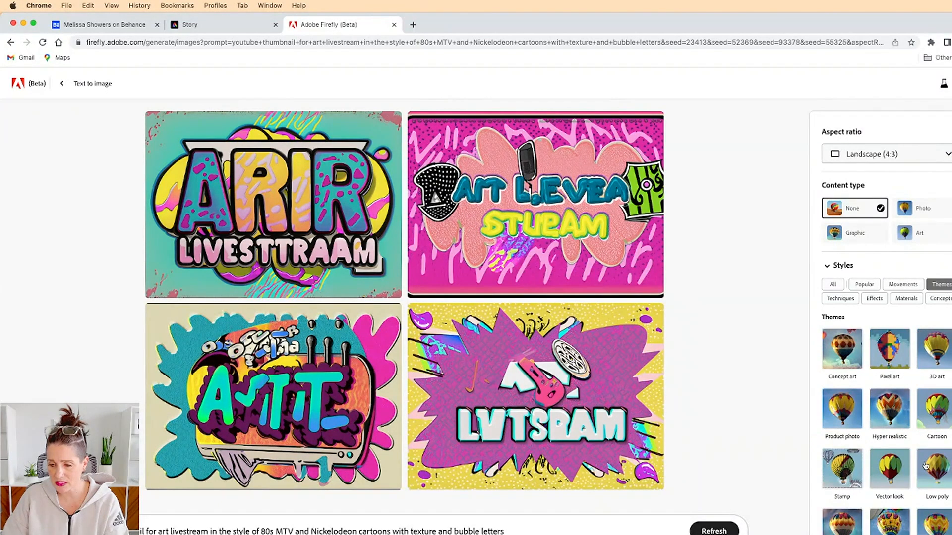
scroll(879, 314, "down", 2)
left_click(885, 290)
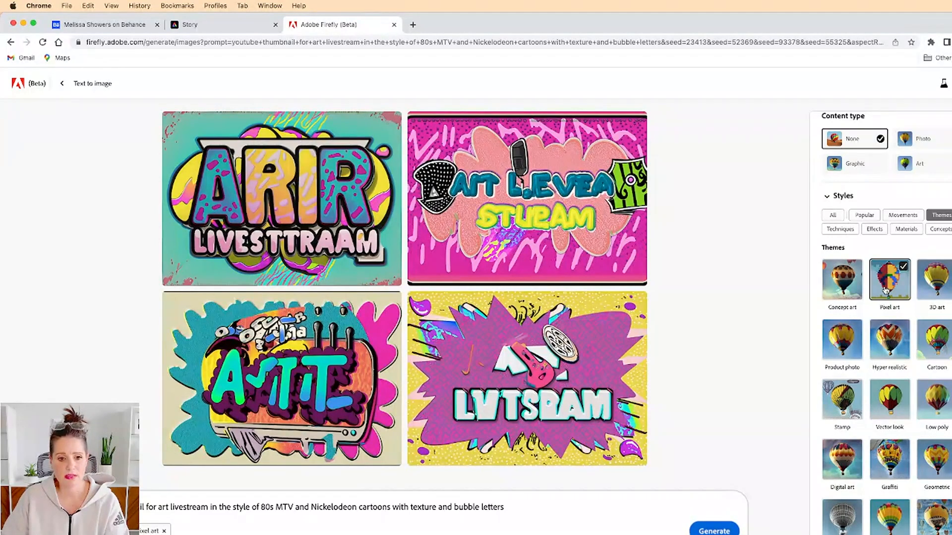
scroll(909, 386, "down", 3)
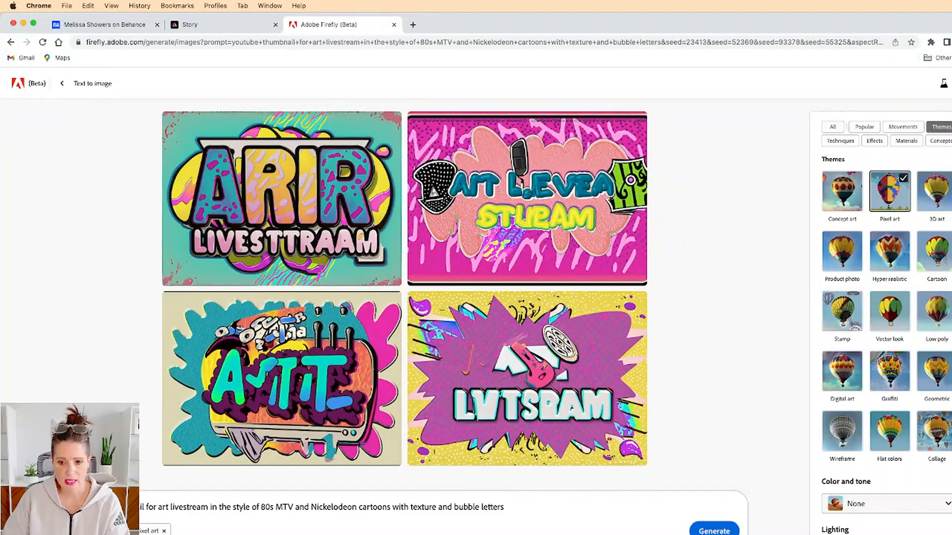
left_click(705, 532)
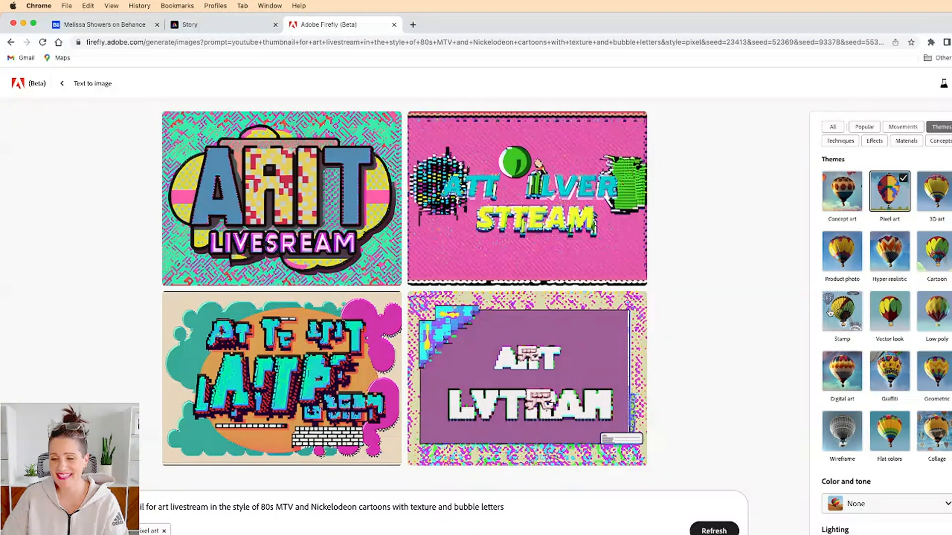
- Replace the Pixel art theme with the Cartoon theme and regenerate the thumbnail images
left_click(902, 187)
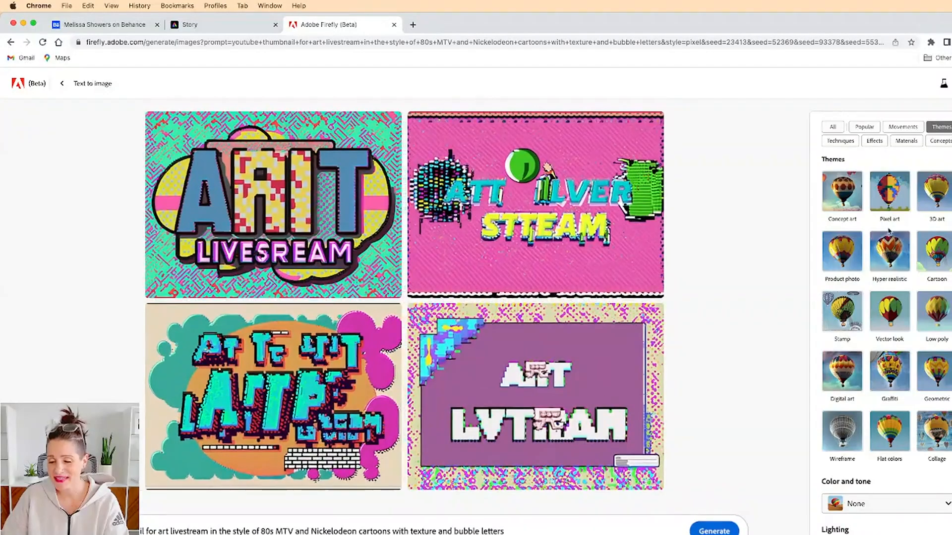
scroll(892, 213, "up", 2)
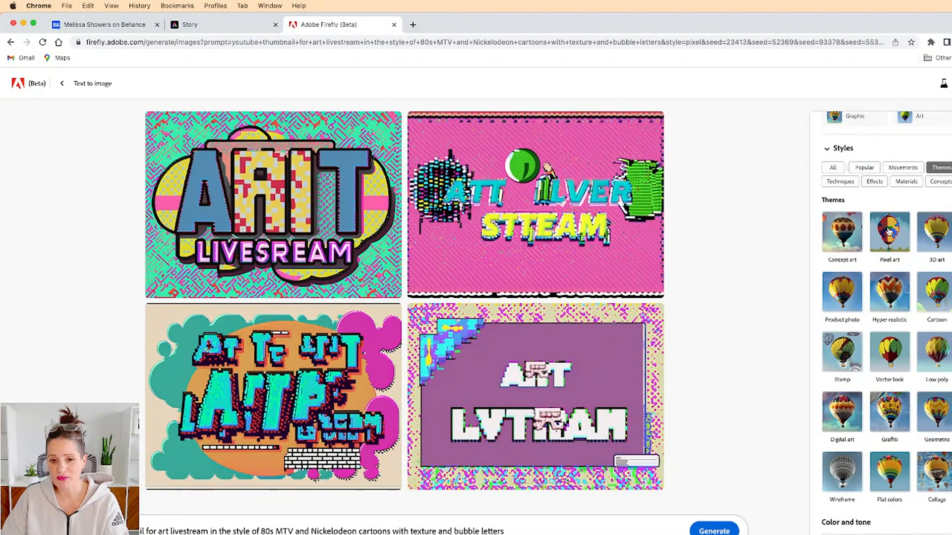
left_click(932, 300)
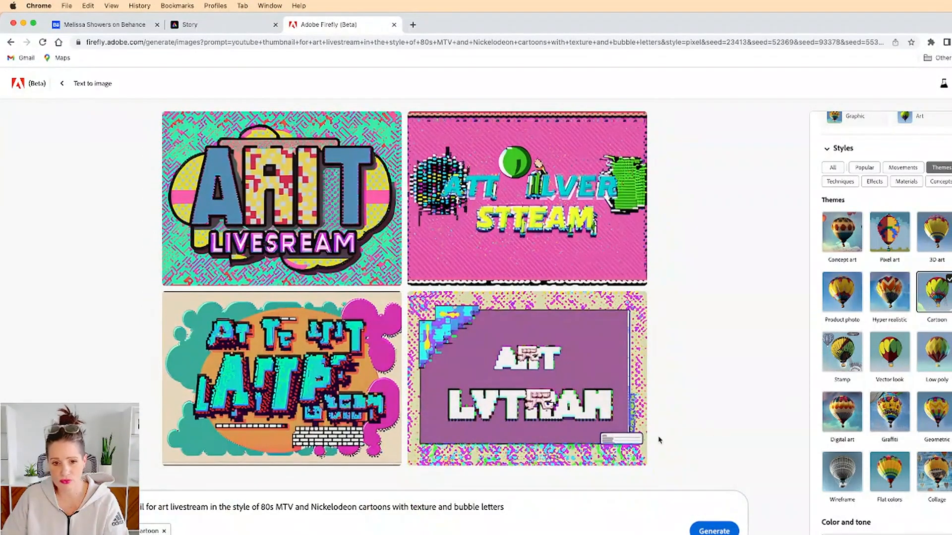
left_click(714, 530)
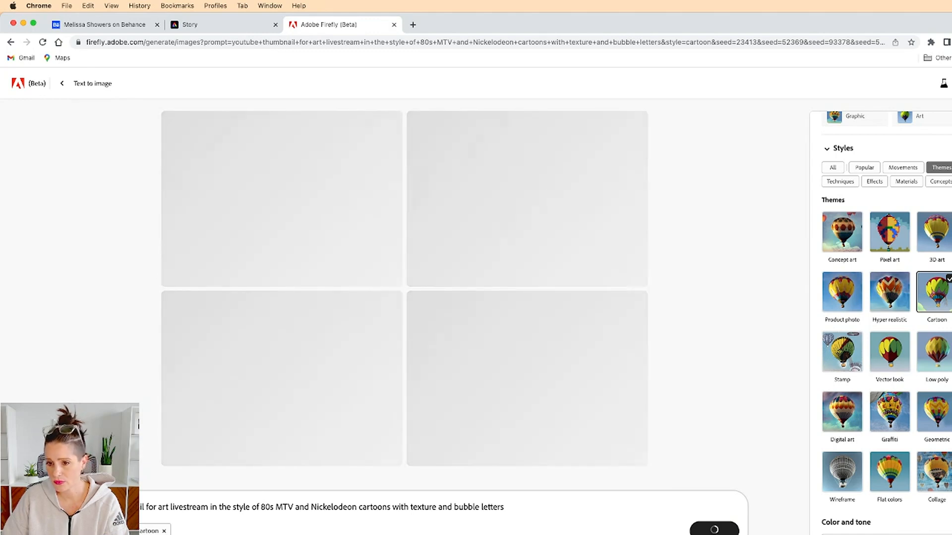
scroll(854, 385, "down", 2)
scroll(855, 384, "down", 1)
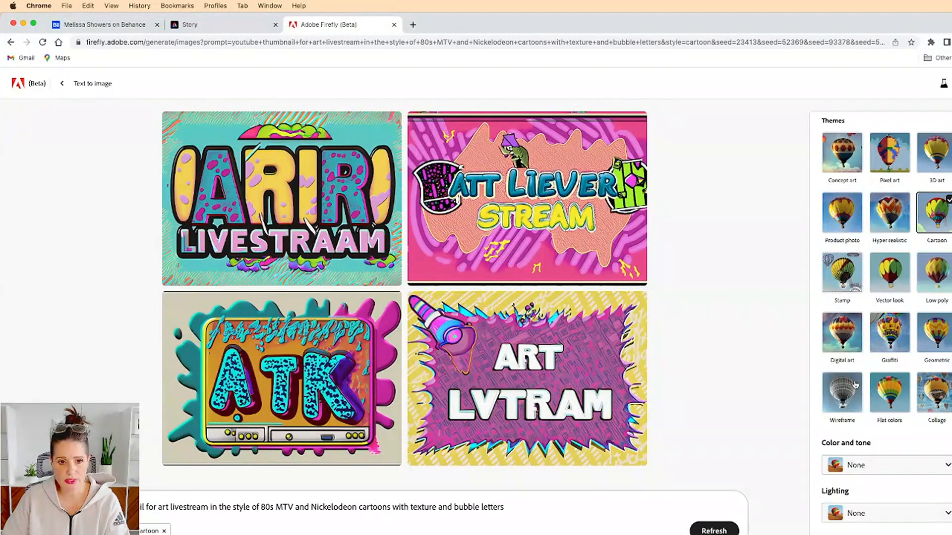
- Delete "for art livestream" and "with texture and bubble letters" from the image prompt
left_click(256, 505)
left_click_drag(208, 508, 158, 508)
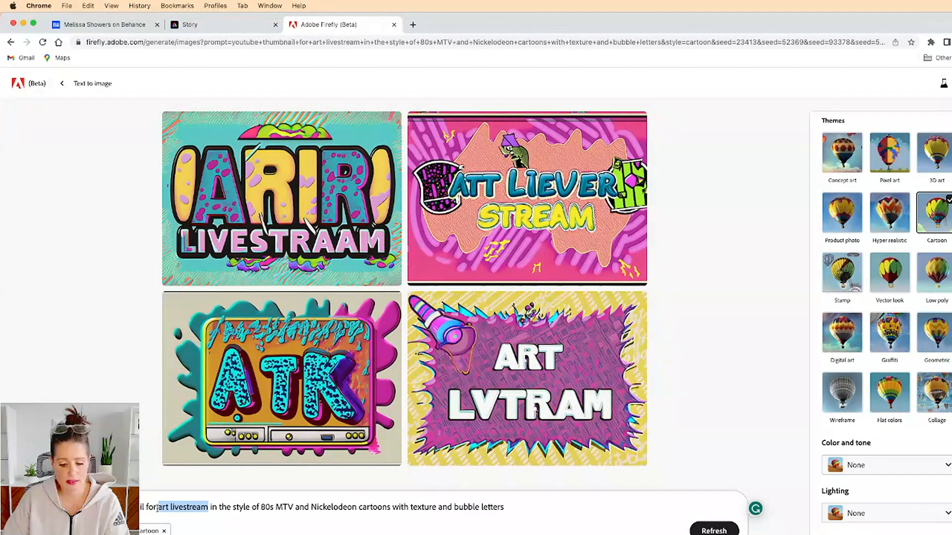
key("BackSpace")
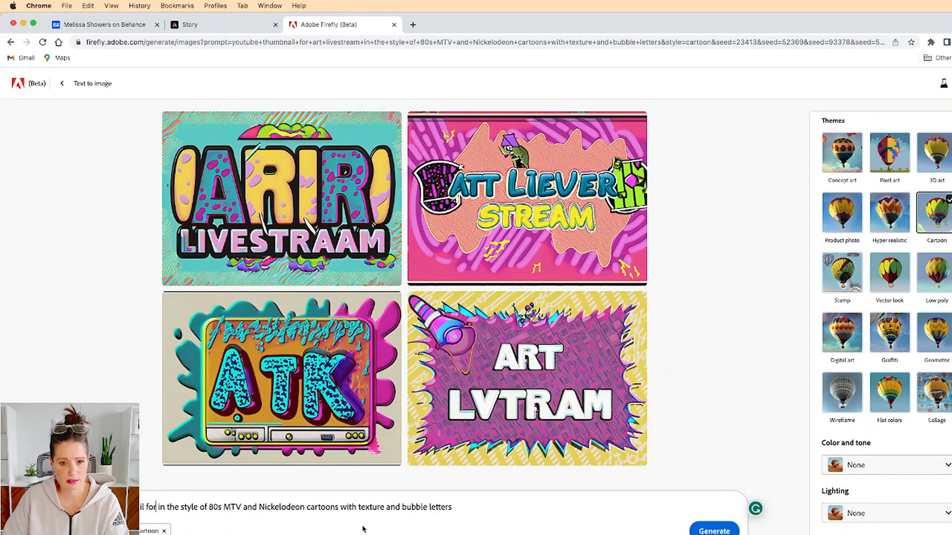
left_click_drag(451, 507, 338, 507)
key("BackSpace")
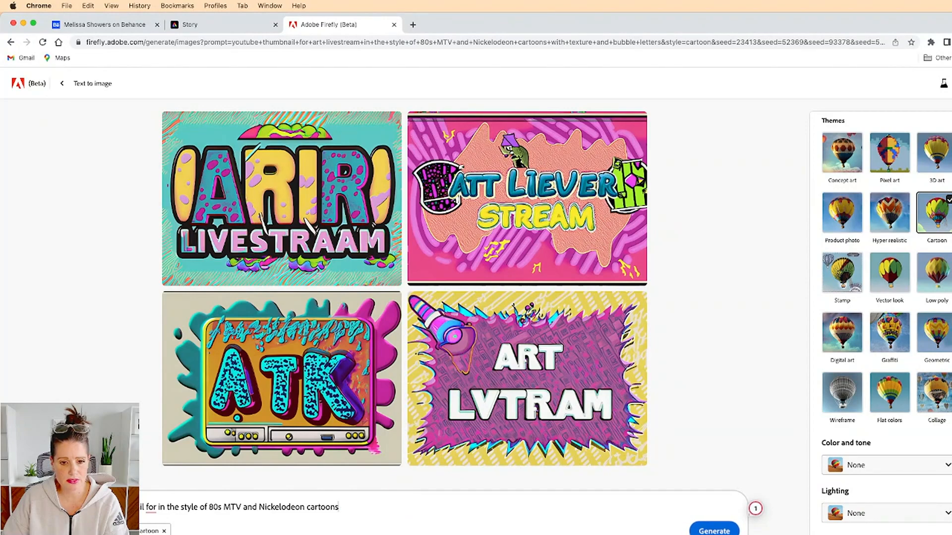
left_click(157, 508)
key("BackSpace")
key("BackSpace")
key("BackSpace")
key("BackSpace")
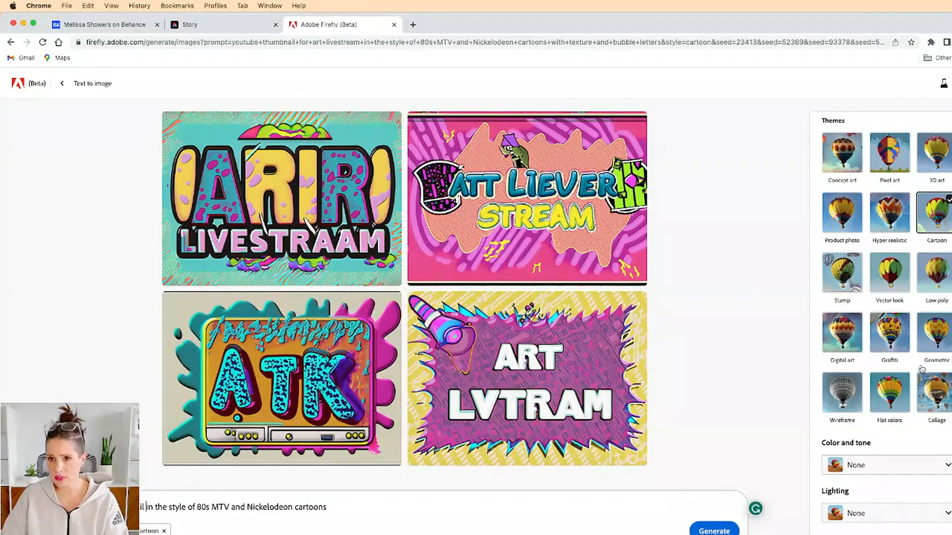
- Add the Vector look theme alongside Cartoon and generate images from the shortened prompt
left_click(886, 276)
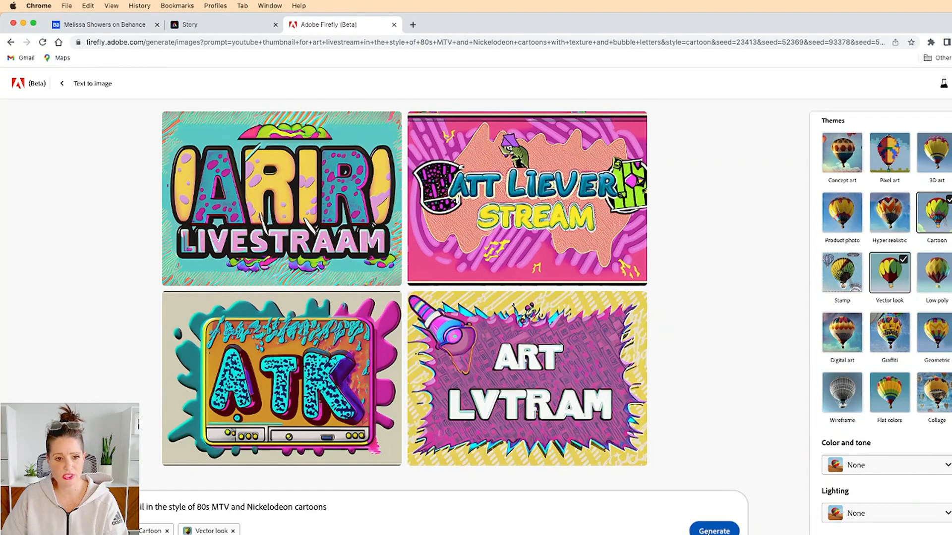
left_click(709, 530)
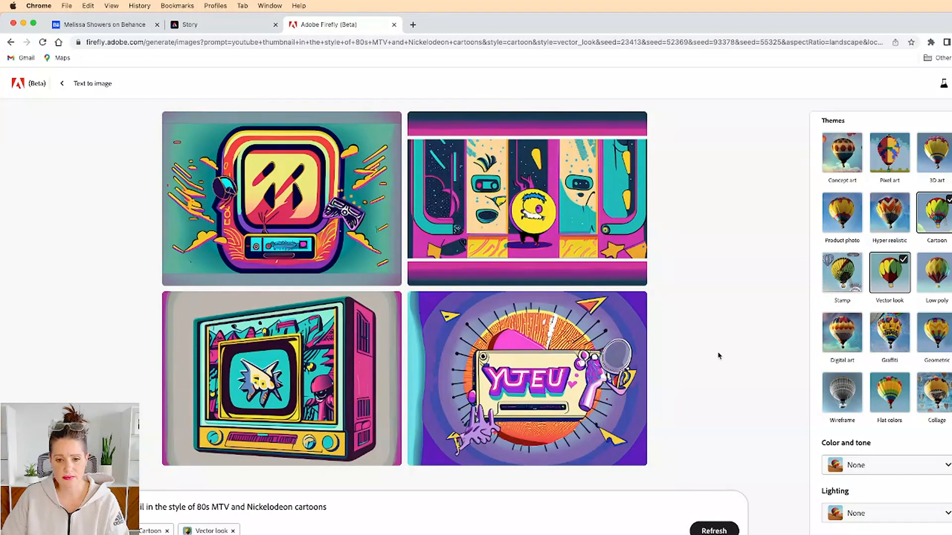
mouse_move(523, 200)
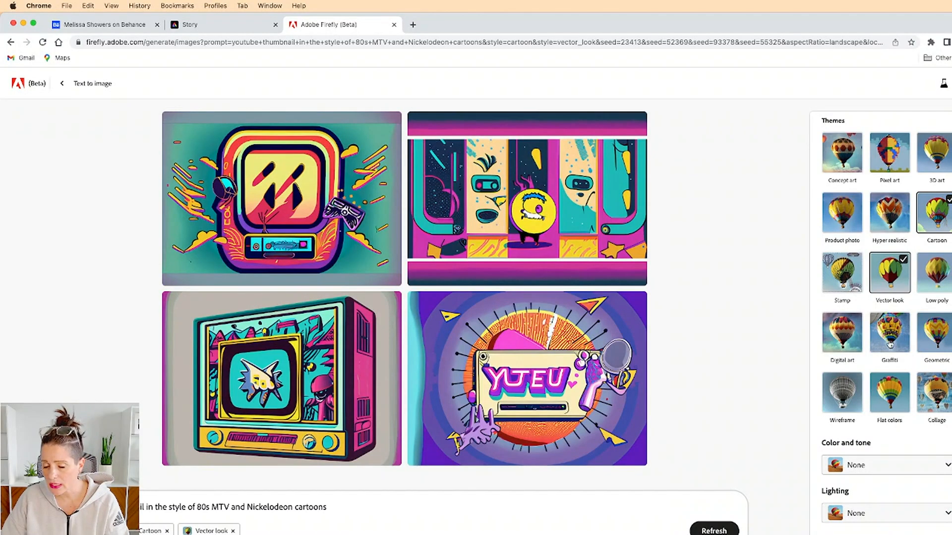
- Add the Origami style from the Materials category and regenerate the images
scroll(875, 350, "up", 3)
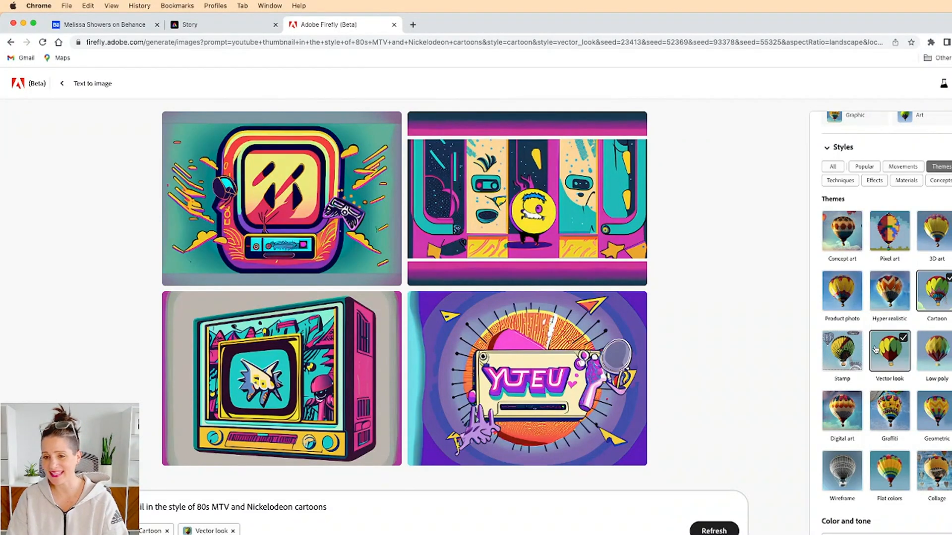
scroll(850, 381, "up", 4)
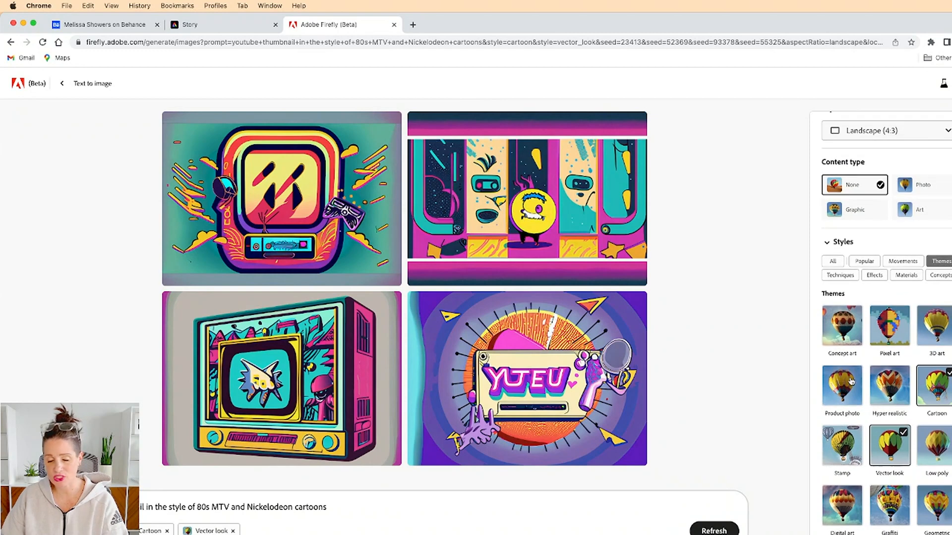
scroll(850, 381, "up", 1)
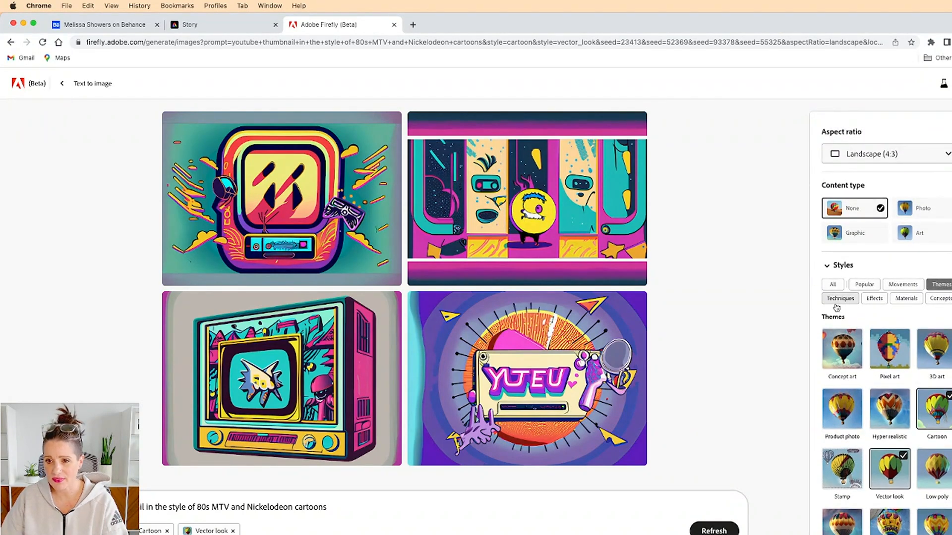
left_click(908, 300)
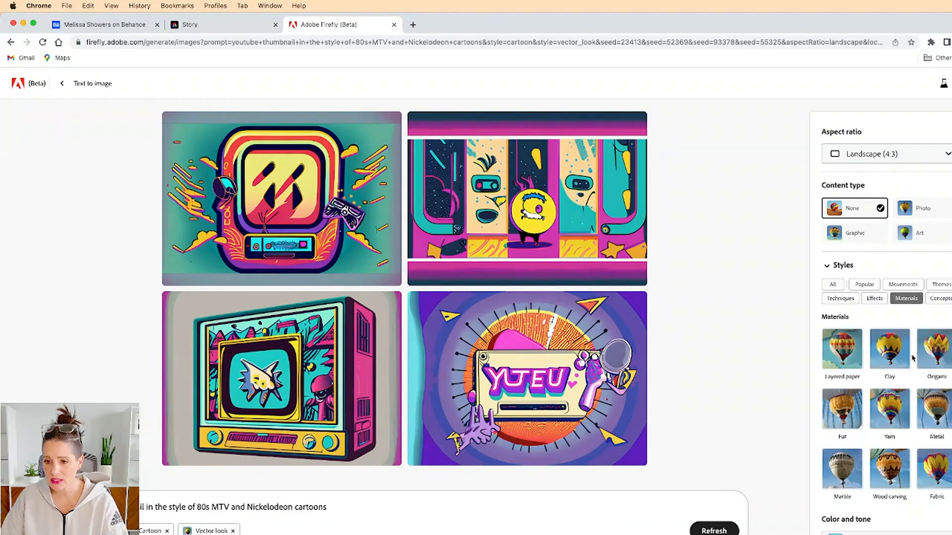
scroll(912, 358, "down", 4)
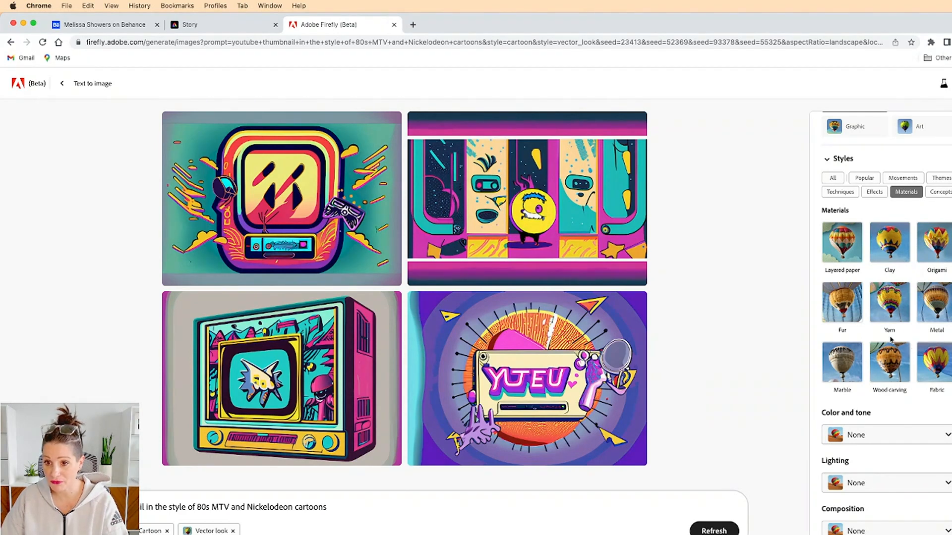
scroll(892, 347, "up", 3)
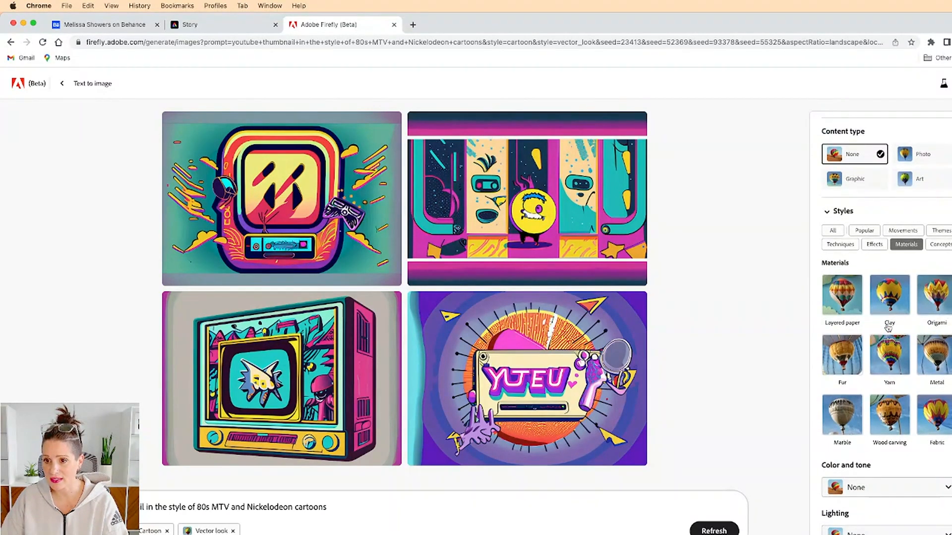
left_click(928, 301)
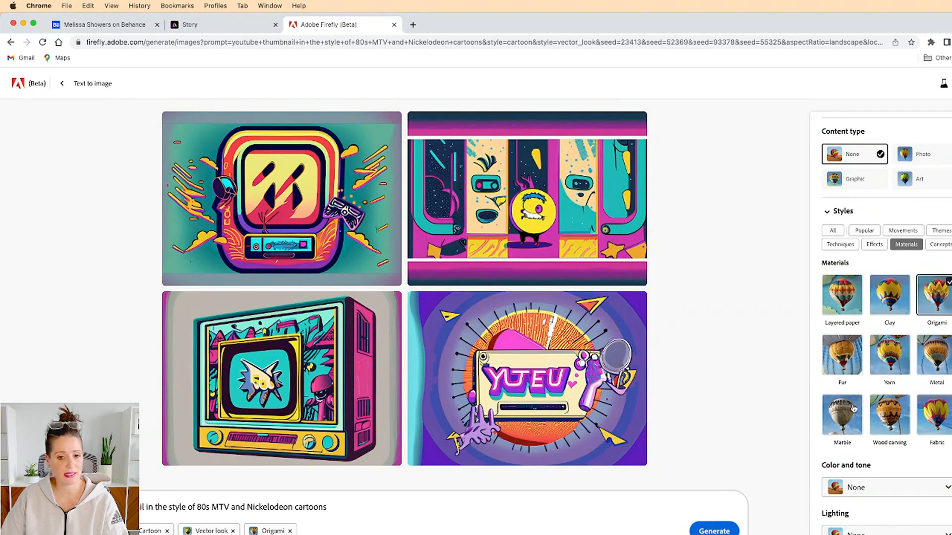
left_click(713, 529)
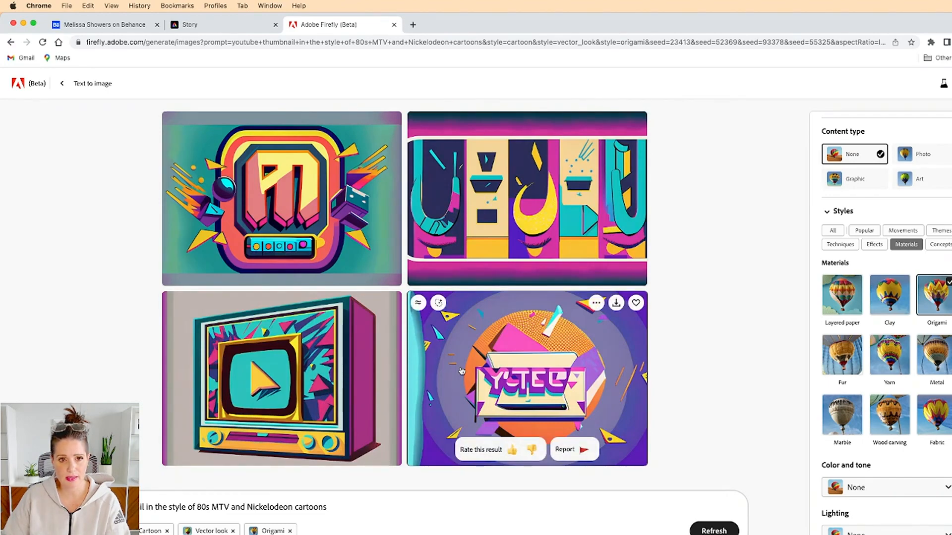
- Page through the enlarged results and take a screenshot of the retro television image with the play arrow
left_click(303, 361)
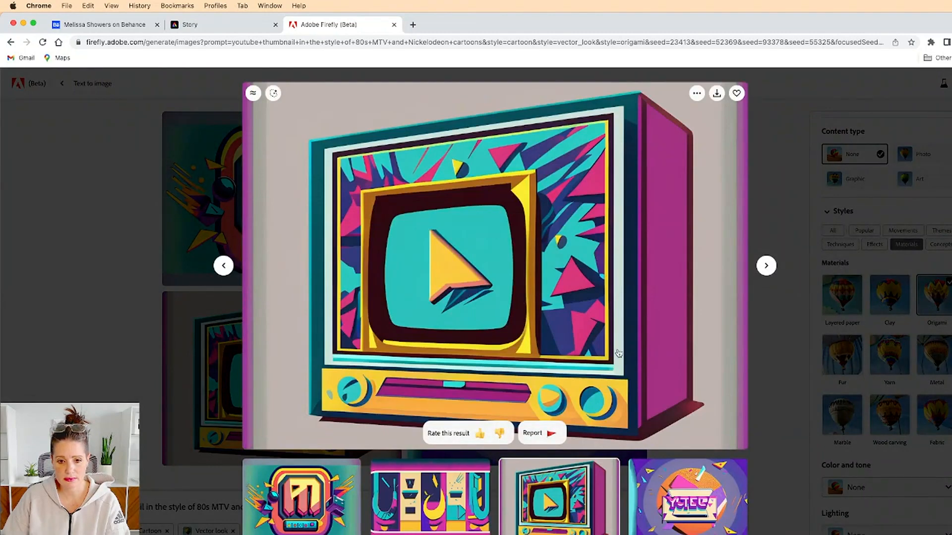
left_click(766, 266)
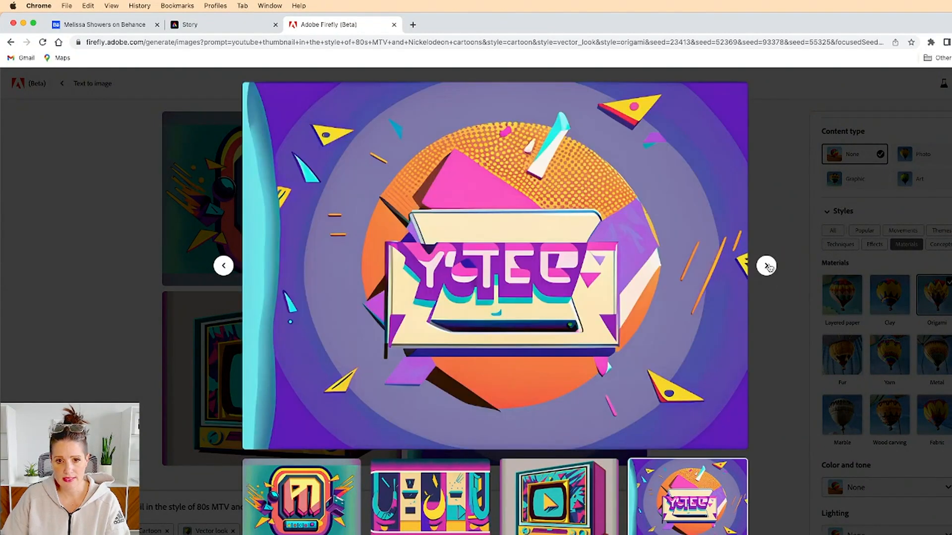
left_click(766, 266)
left_click(766, 266)
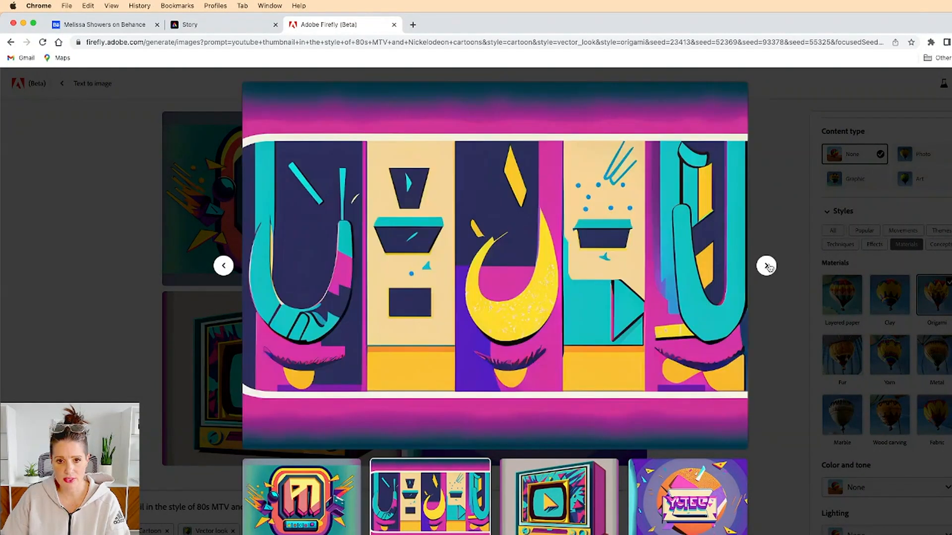
left_click(766, 265)
left_click(766, 266)
left_click(766, 265)
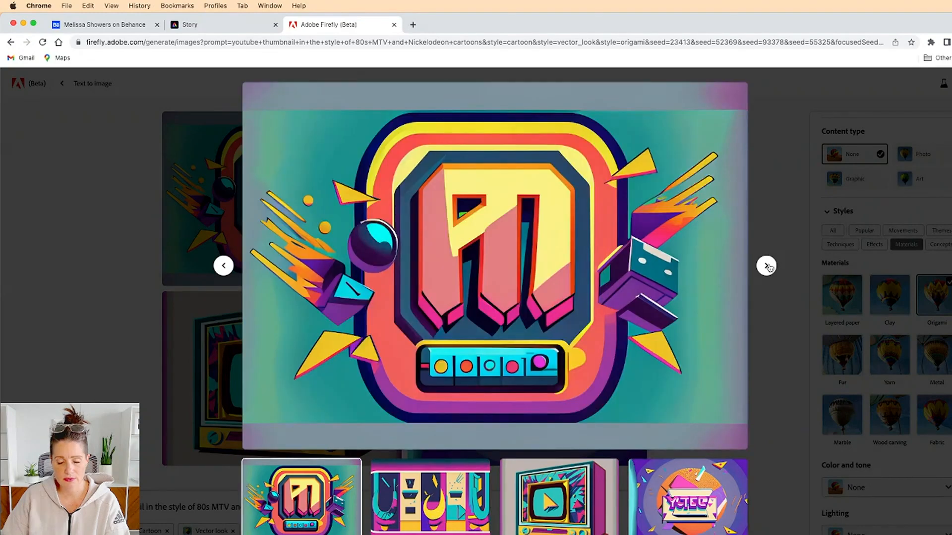
left_click(766, 266)
left_click(766, 266)
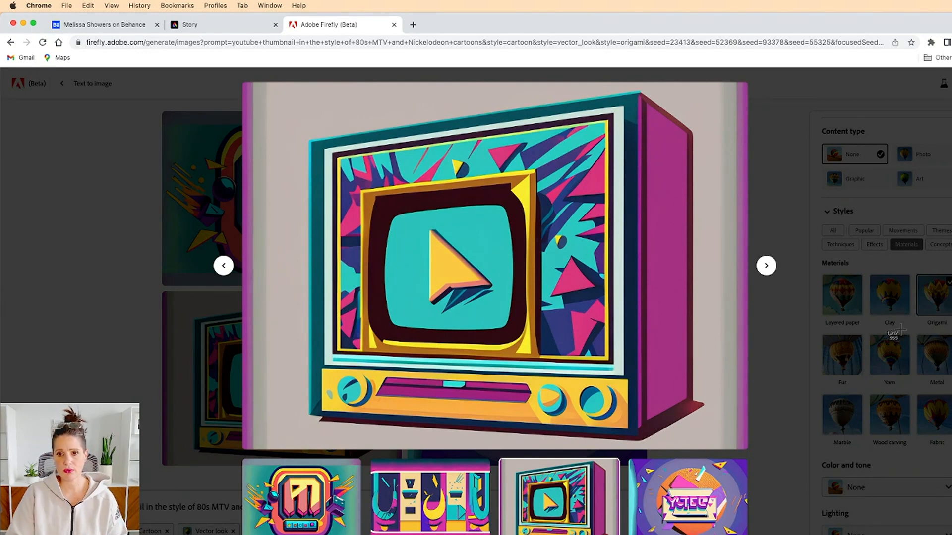
key("super+shift+4")
left_click_drag(270, 84, 734, 445)
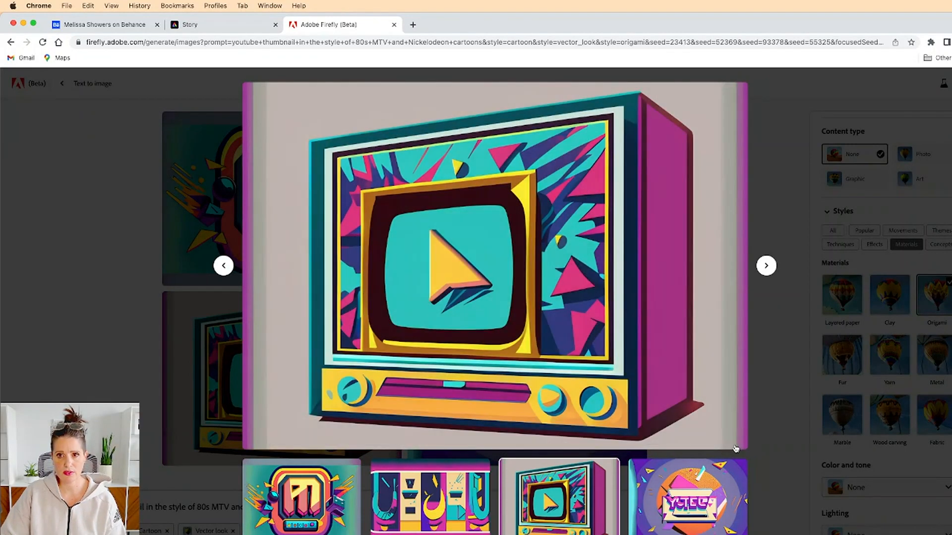
- Switch to the Story project in Adobe Express and search the YouTube video templates for "80s retro"
left_click(203, 26)
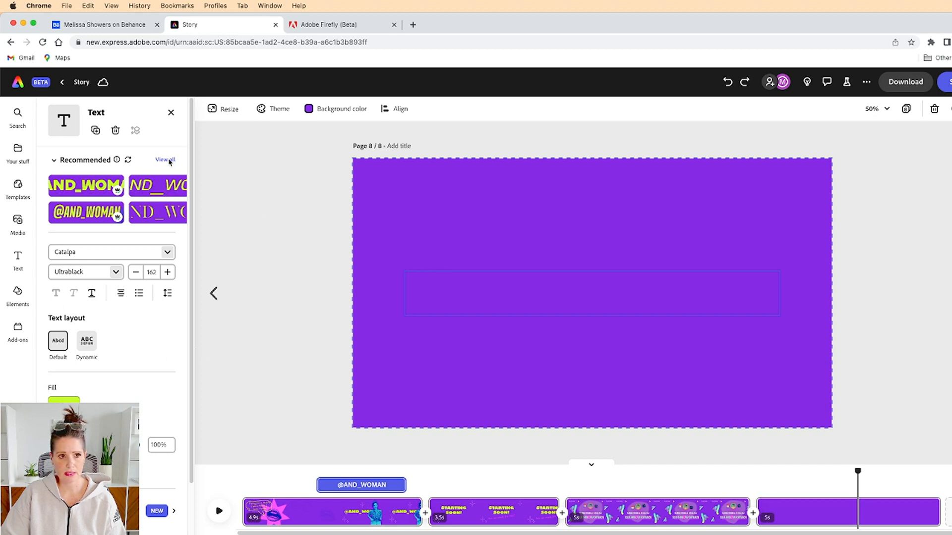
left_click(170, 113)
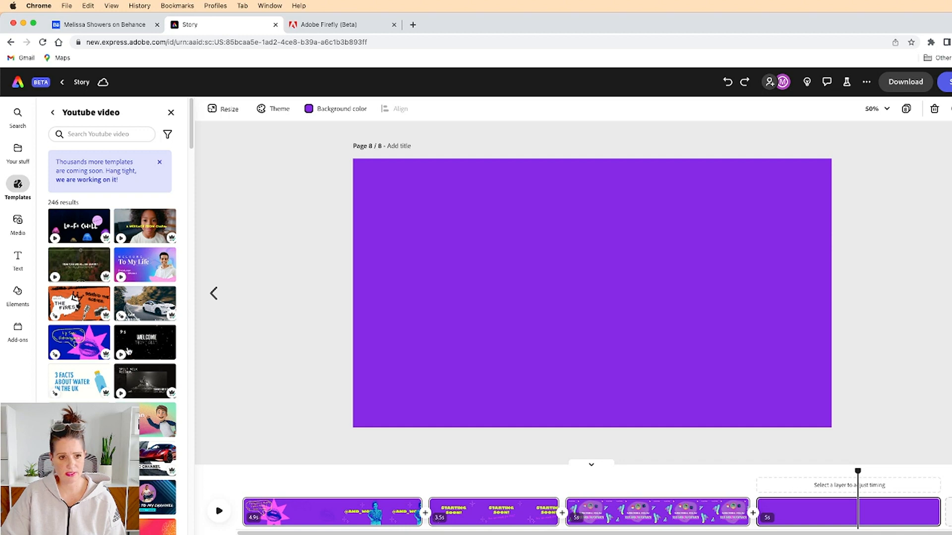
left_click(113, 133)
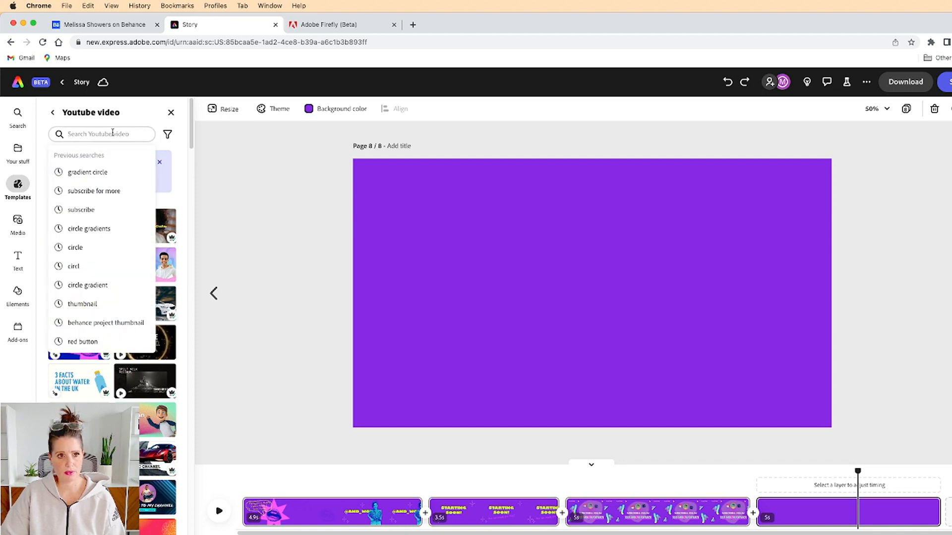
type("80s")
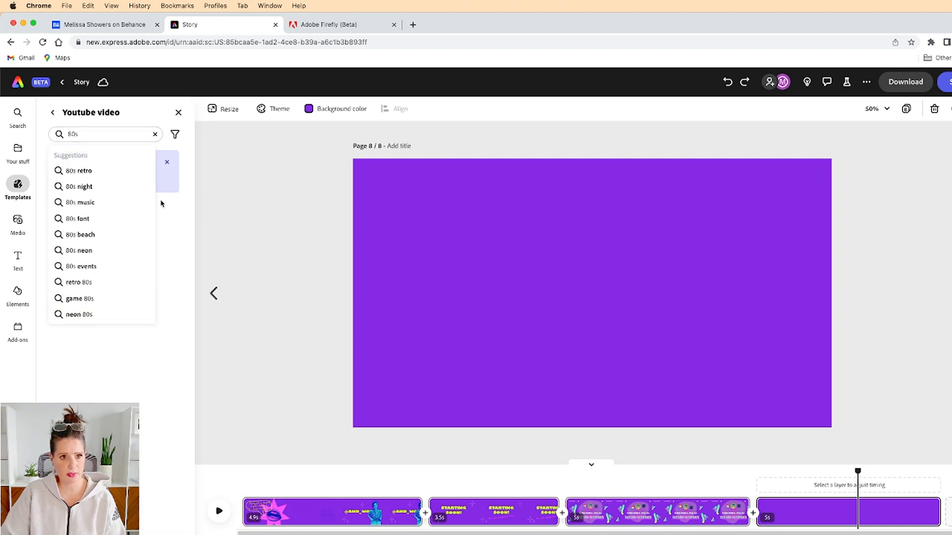
left_click(91, 173)
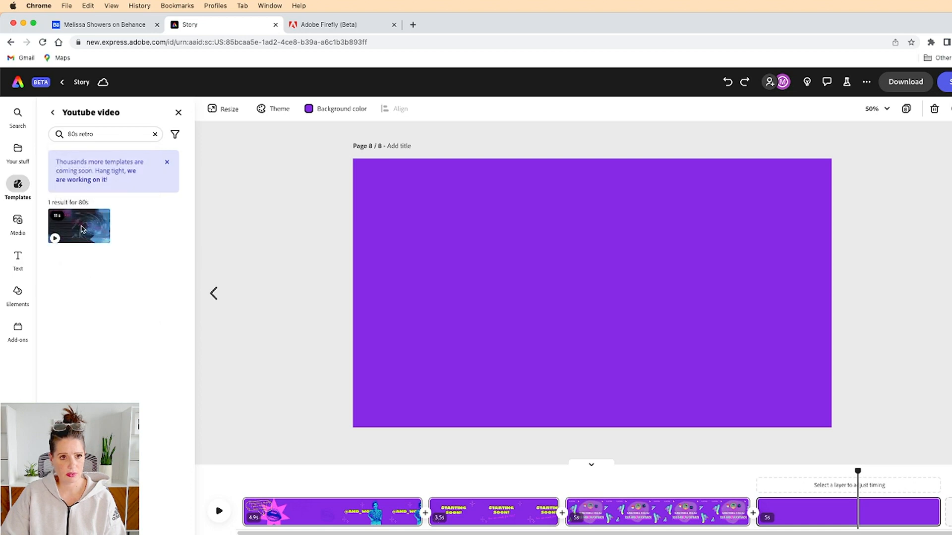
- Start a new project from the Blue & Pink Video Game Tutorial YouTube Video template and return the playhead to the start
left_click(82, 229)
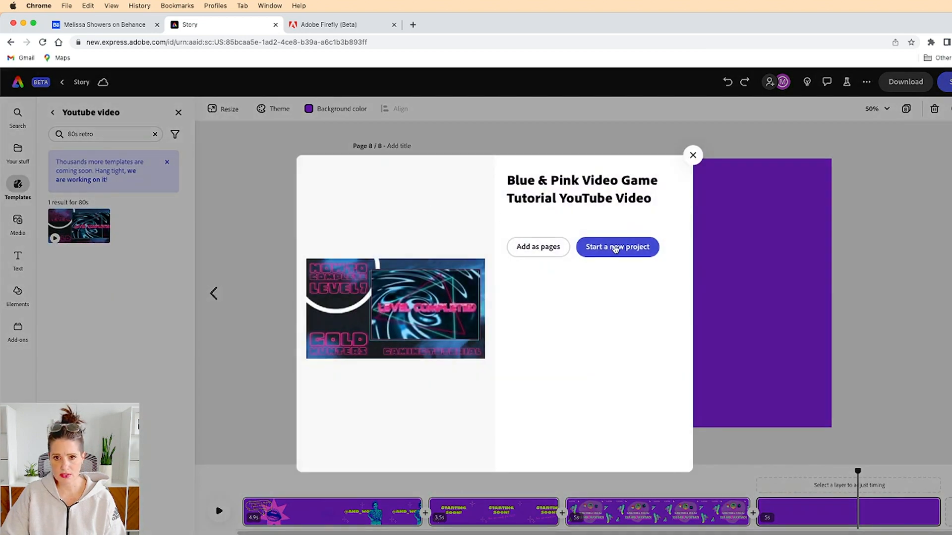
left_click(615, 247)
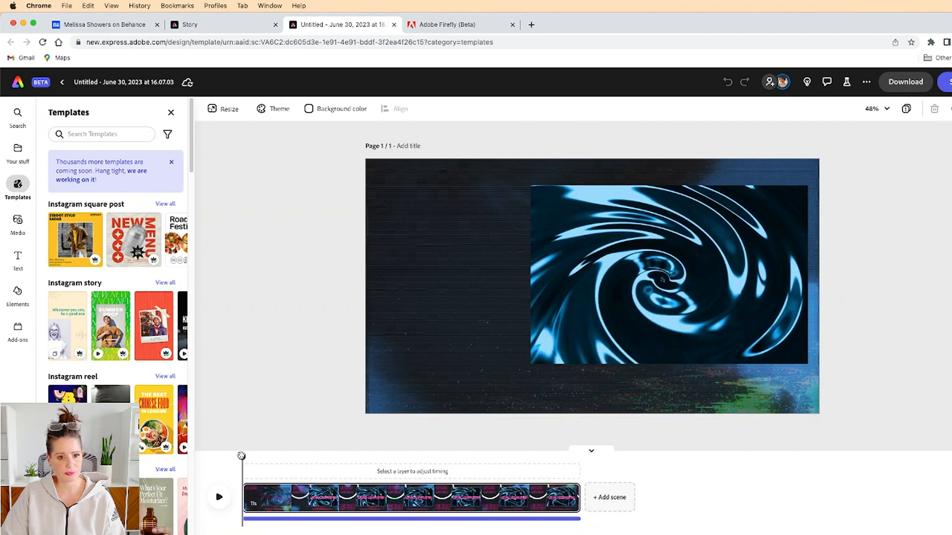
mouse_move(242, 455)
left_mouse_down()
mouse_move(463, 456)
mouse_move(242, 457)
left_mouse_up()
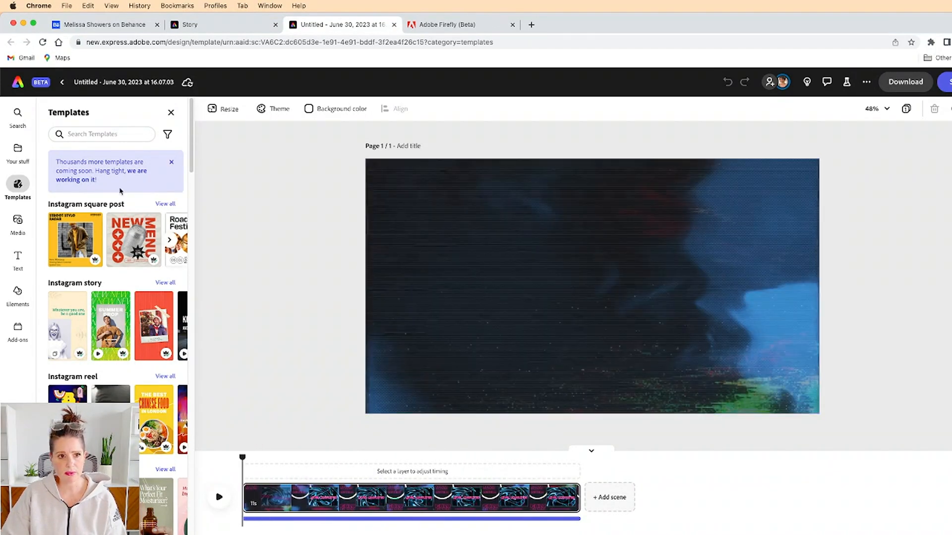
- Upload the retro television screenshot from the Desktop folder onto the video page
left_click(17, 224)
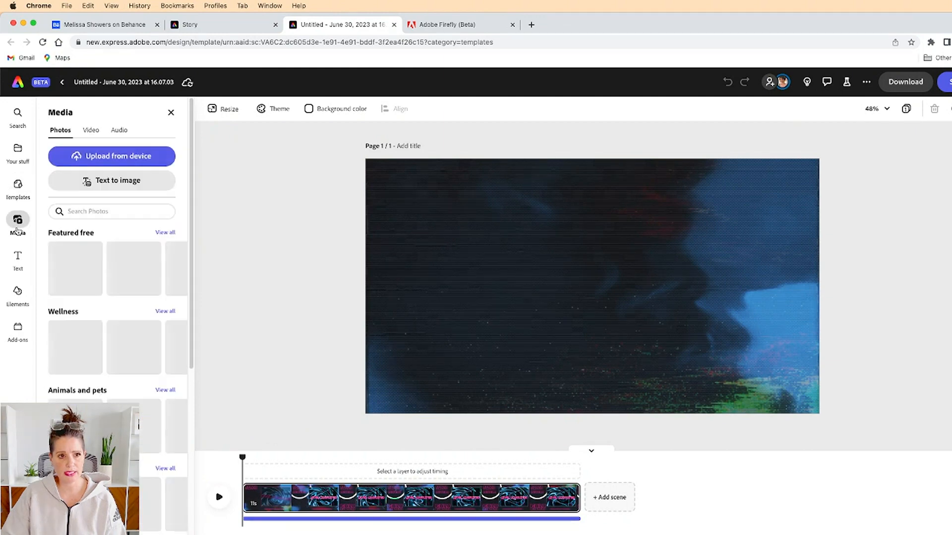
left_click(119, 157)
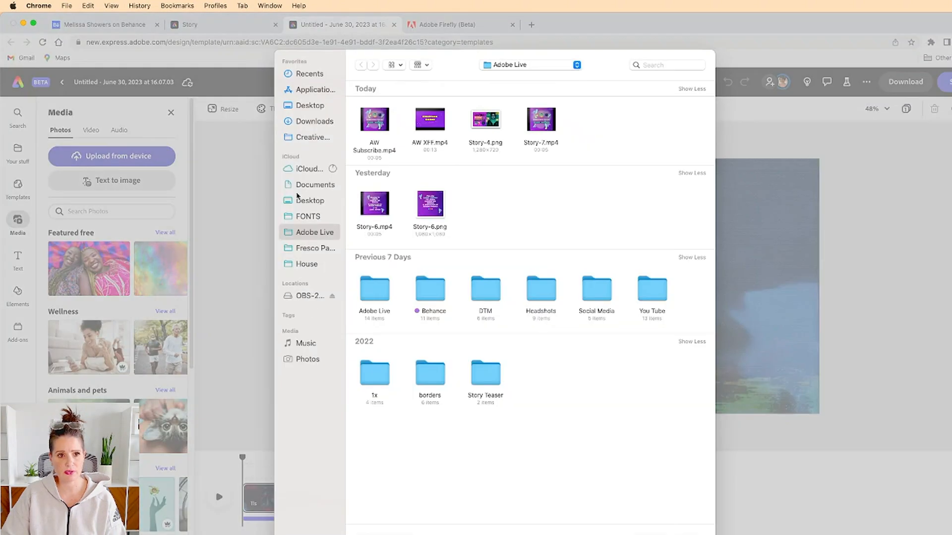
left_click(308, 106)
left_click(388, 126)
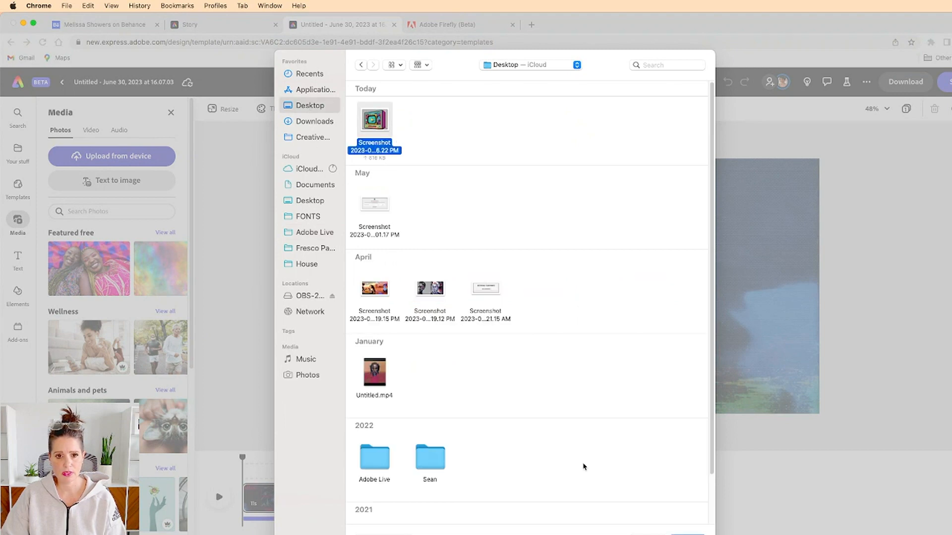
key("Return")
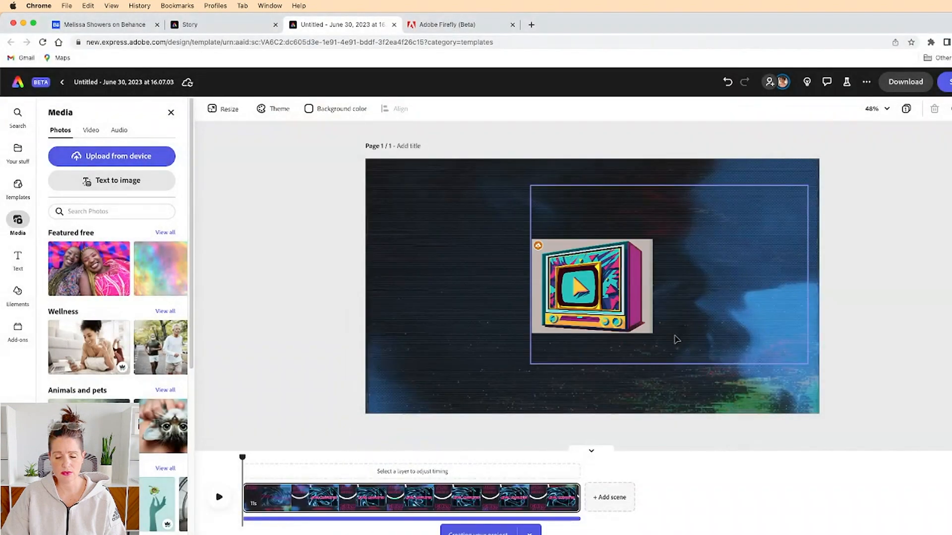
- Enlarge the uploaded television image until it spans nearly the full height of the page
left_click(629, 322)
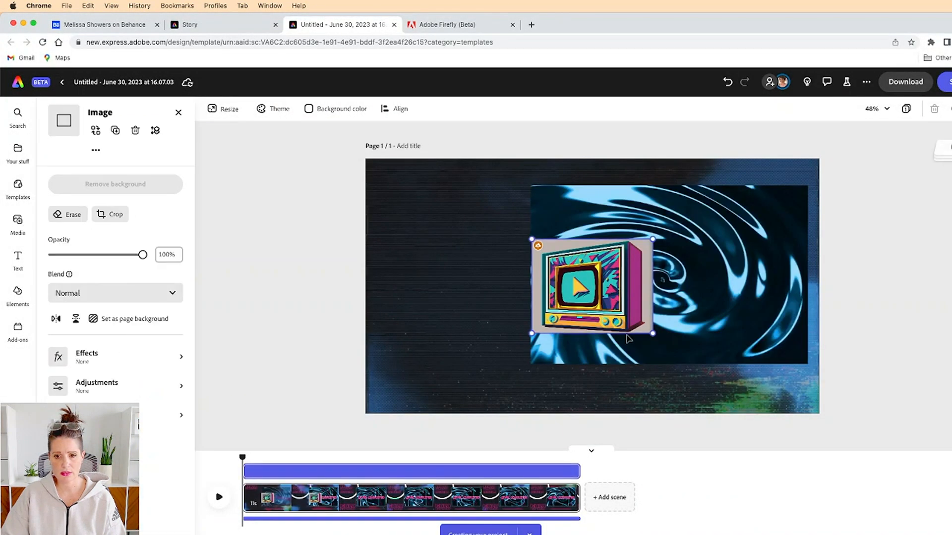
left_click_drag(654, 335, 751, 410)
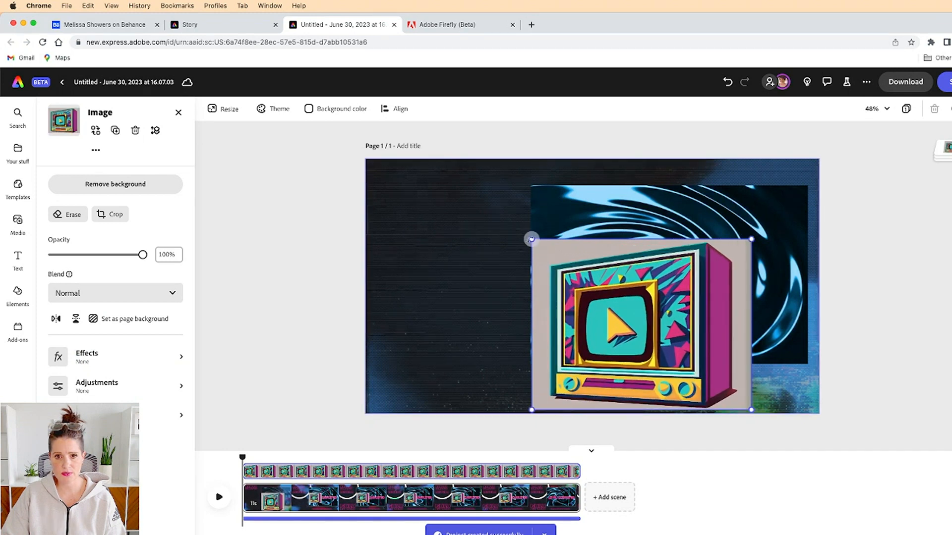
left_click_drag(531, 238, 431, 161)
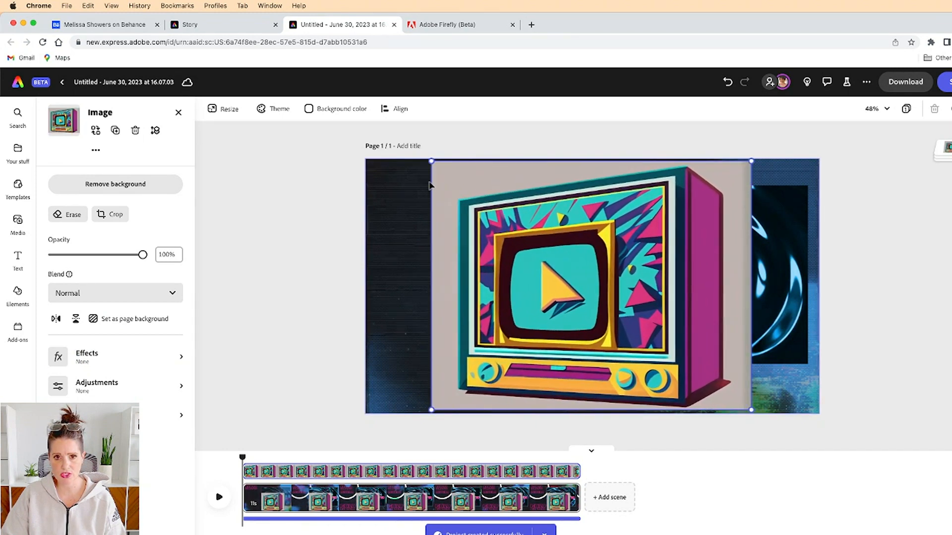
- Remove the television image's background, then scale it down and move it to the right edge of the page
left_click(130, 184)
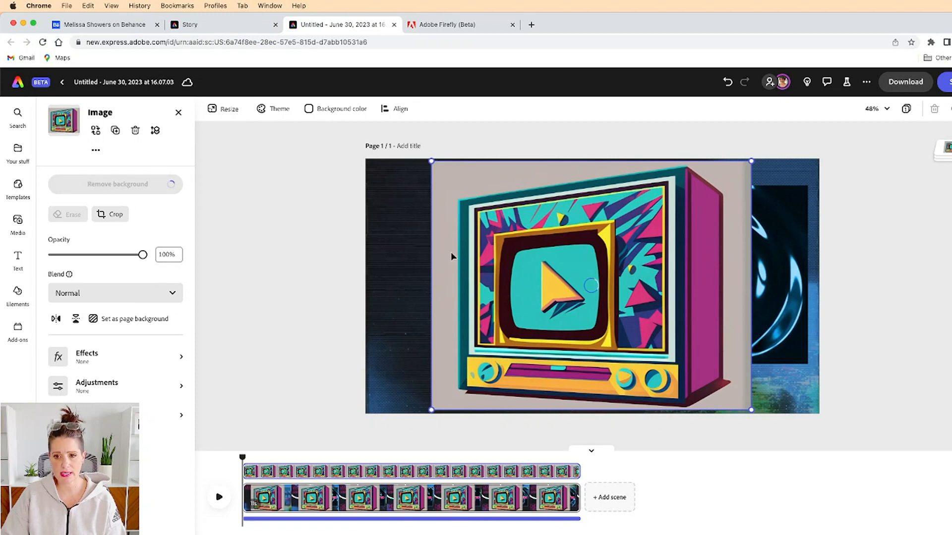
left_click_drag(456, 407, 548, 347)
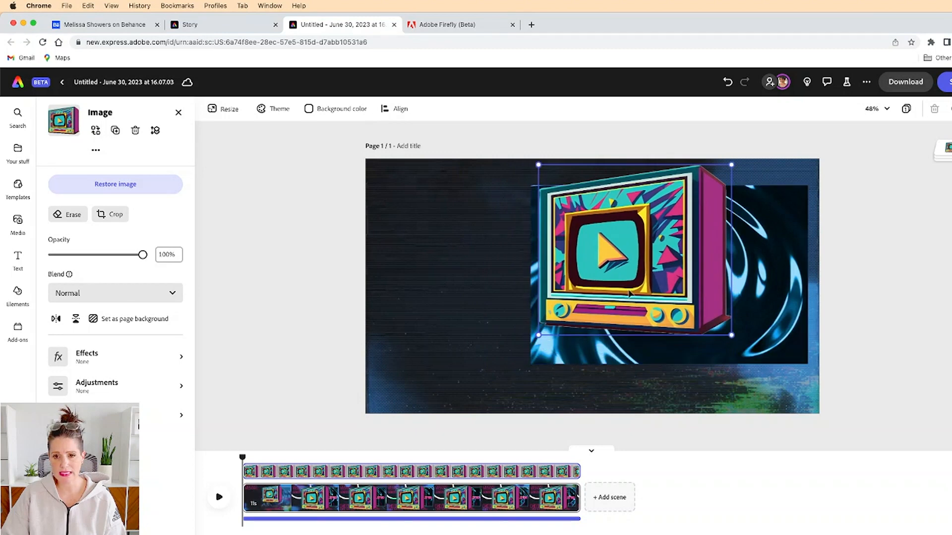
left_click_drag(630, 293, 742, 302)
- Delete the blue swirl video behind the television and reposition the television within the right half of the page
left_click(613, 328)
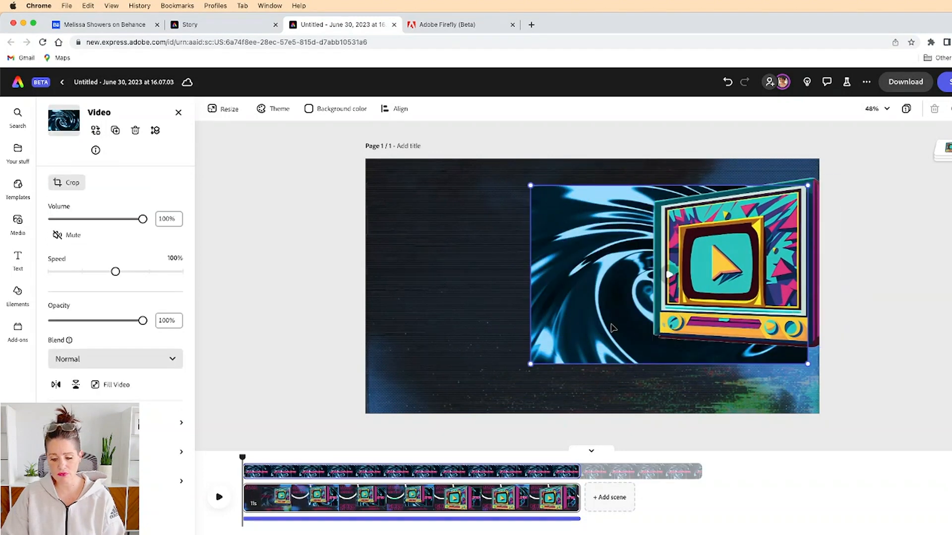
key("Delete")
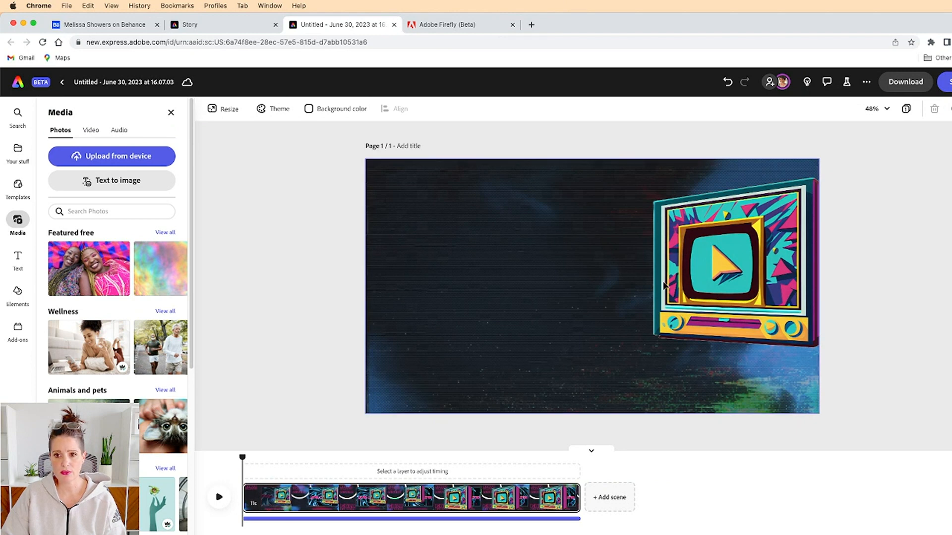
left_click_drag(664, 285, 593, 305)
left_click_drag(706, 282, 716, 278)
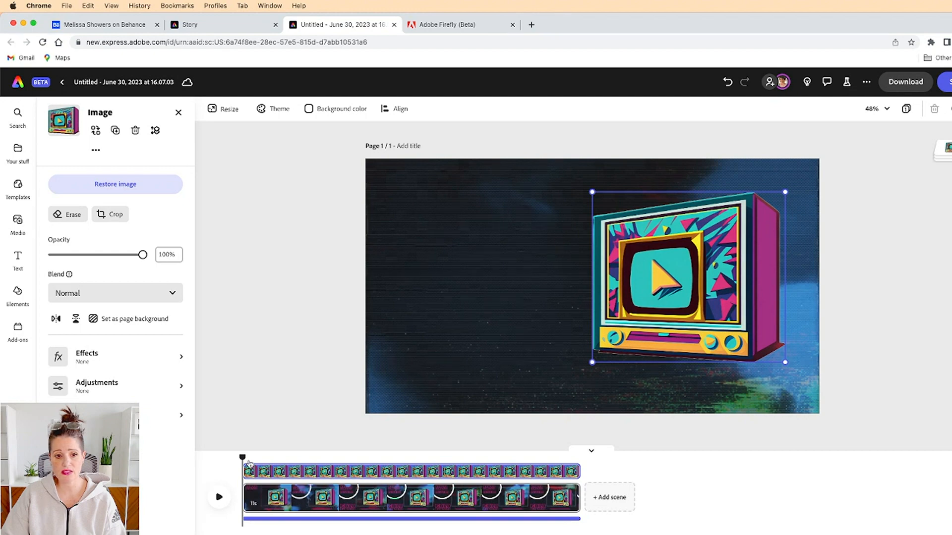
- Set the television image's saturation to 39 and its warmth to 67
left_click_drag(242, 457, 408, 454)
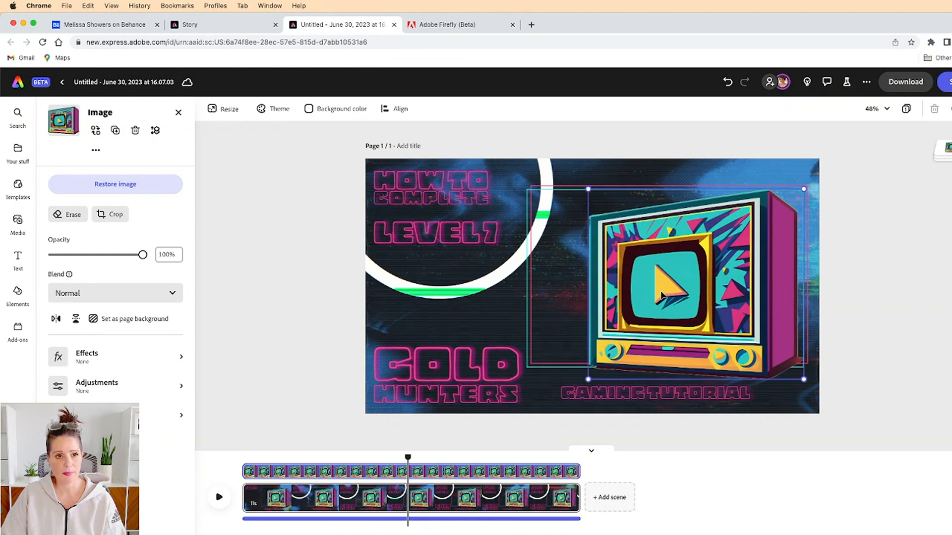
left_click(96, 389)
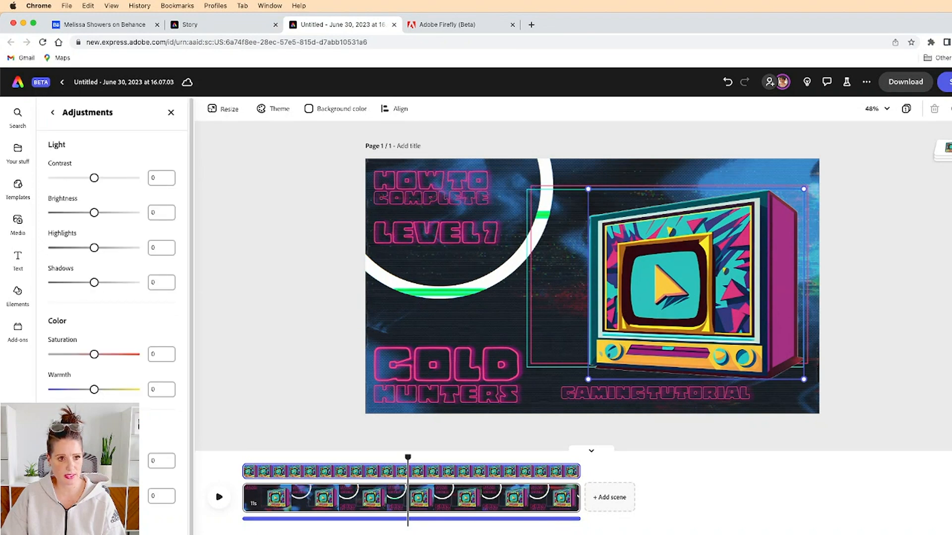
scroll(112, 272, "down", 1)
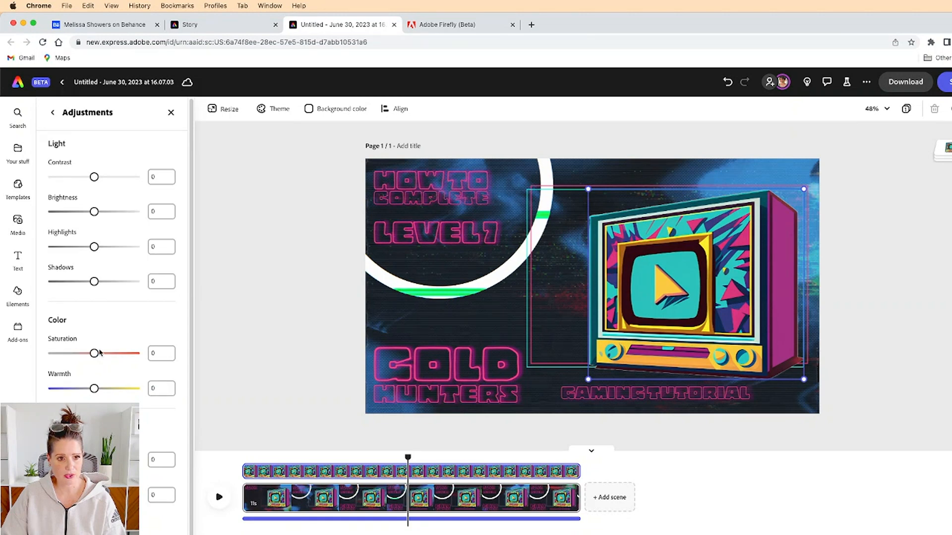
mouse_move(95, 355)
left_mouse_down()
mouse_move(150, 355)
mouse_move(57, 354)
mouse_move(113, 357)
left_mouse_up()
left_click_drag(119, 357, 112, 357)
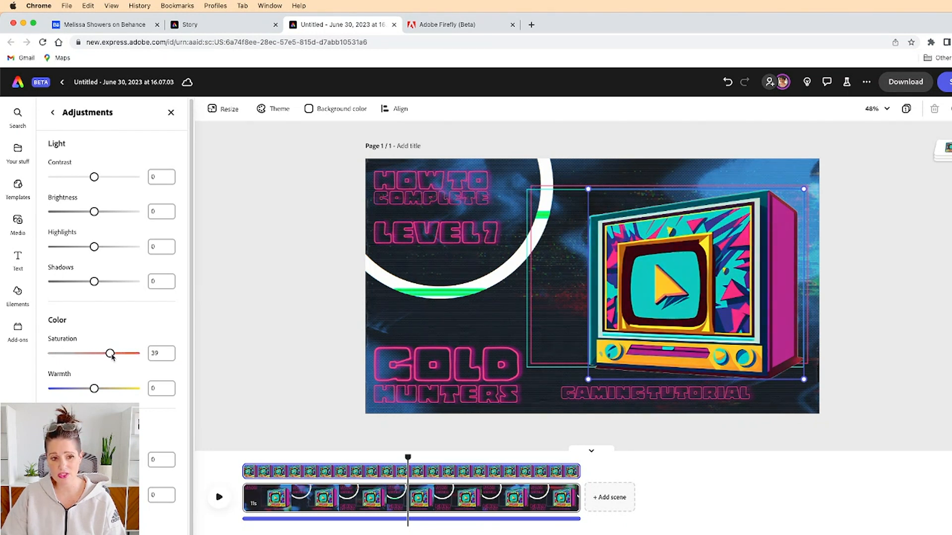
left_click_drag(113, 356, 124, 357)
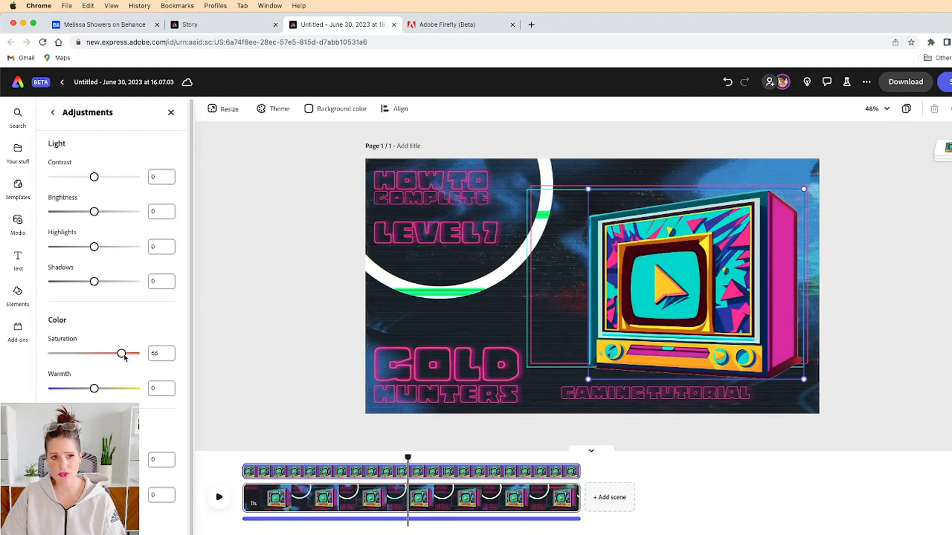
left_click_drag(96, 389, 124, 390)
left_click_drag(124, 354, 112, 355)
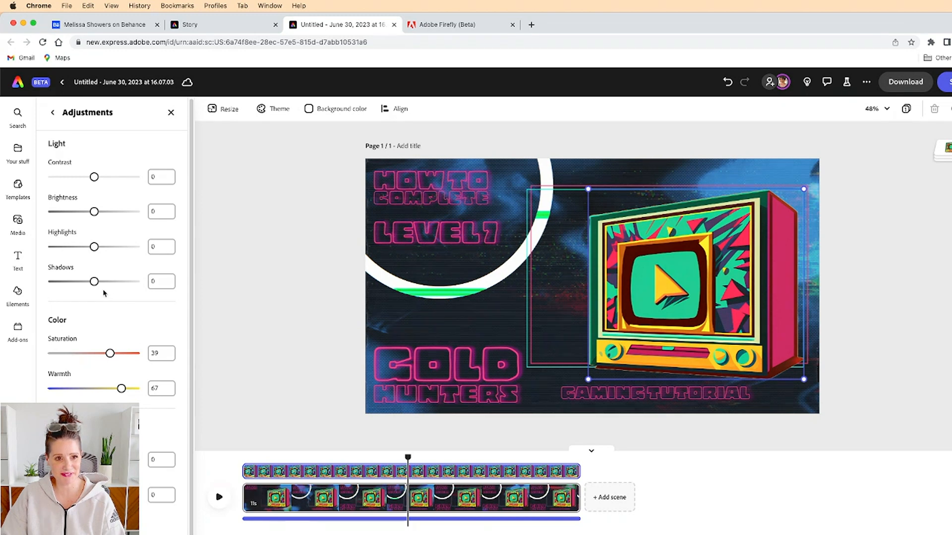
- Adjust the television image's light settings to shadows 17, highlights 22, brightness -18 and contrast -23
mouse_move(94, 282)
left_mouse_down()
mouse_move(33, 282)
mouse_move(119, 284)
mouse_move(102, 284)
left_mouse_up()
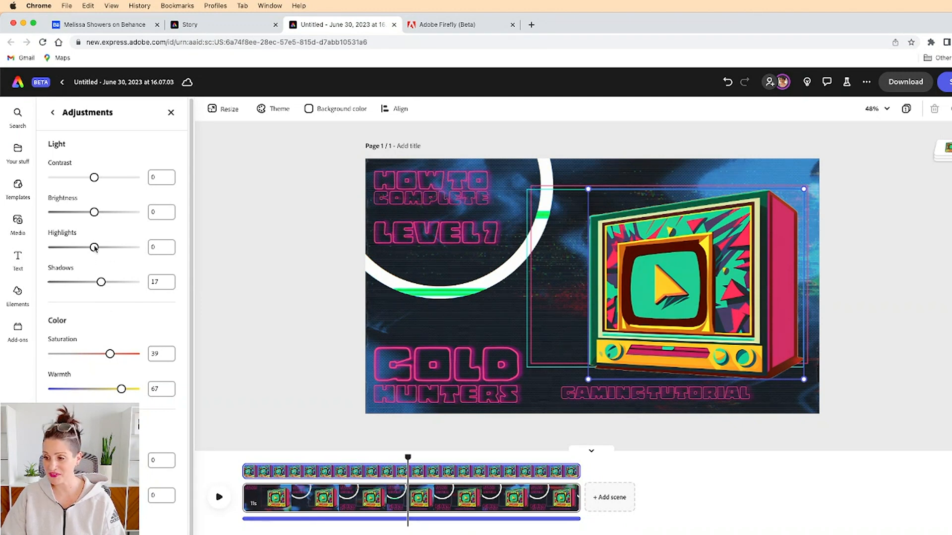
mouse_move(95, 249)
left_mouse_down()
mouse_move(52, 248)
mouse_move(105, 247)
left_mouse_up()
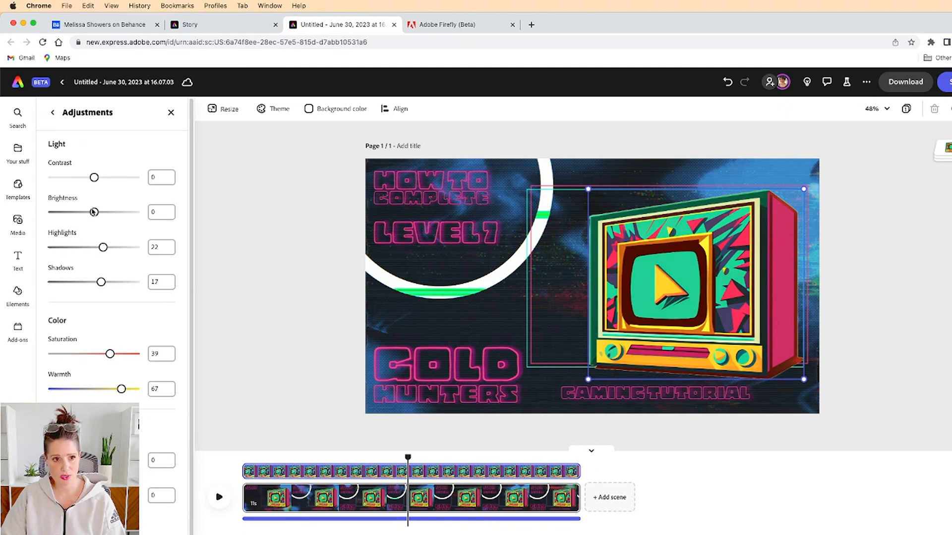
mouse_move(94, 213)
left_mouse_down()
mouse_move(130, 215)
mouse_move(86, 213)
left_mouse_up()
mouse_move(95, 177)
left_mouse_down()
mouse_move(121, 178)
mouse_move(84, 179)
left_mouse_up()
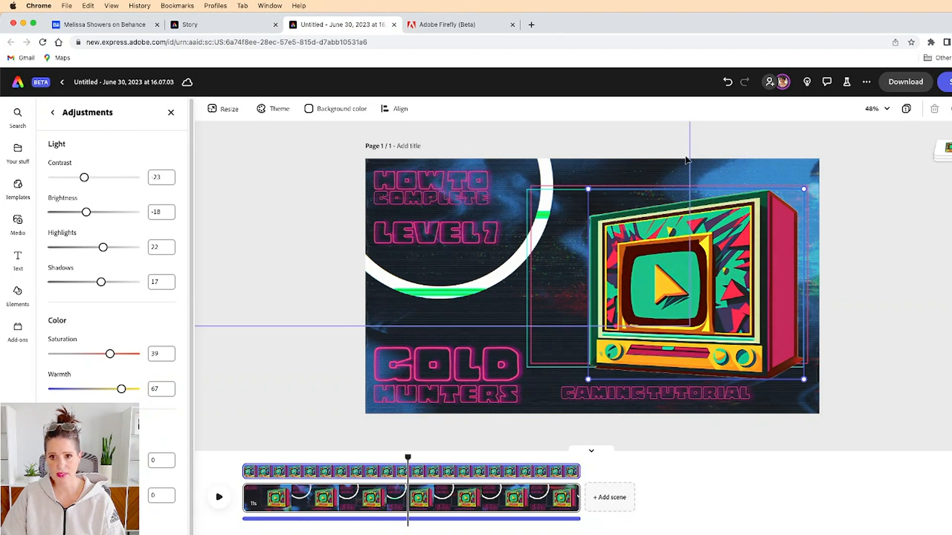
- Delete the "Gold Hunters", "Gaming Tutorial" and "Level 7" texts from the template
left_click(726, 169)
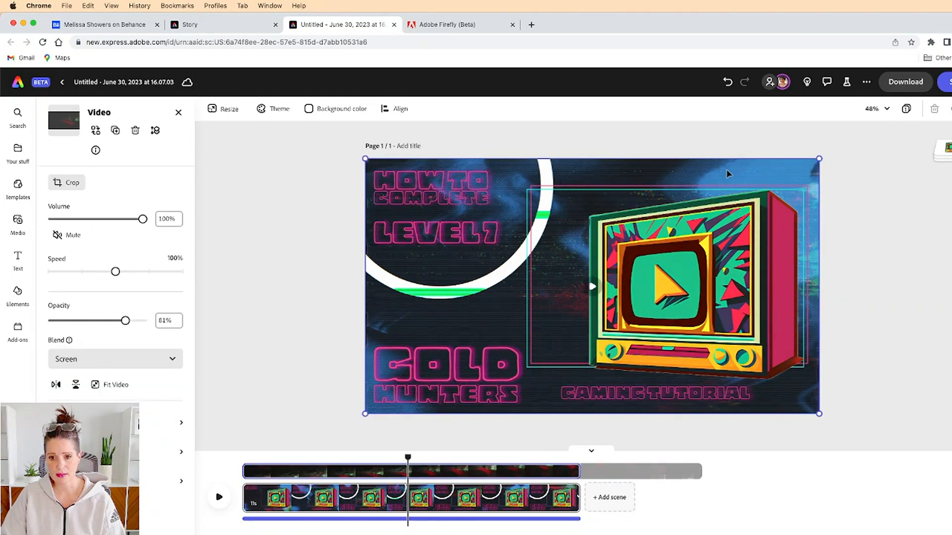
left_click(466, 373)
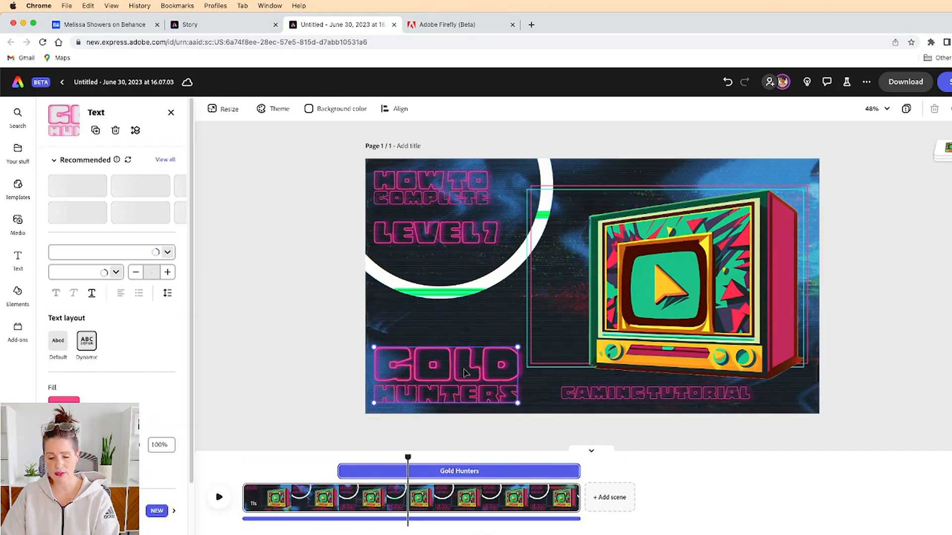
key("BackSpace")
left_click(594, 394)
key("BackSpace")
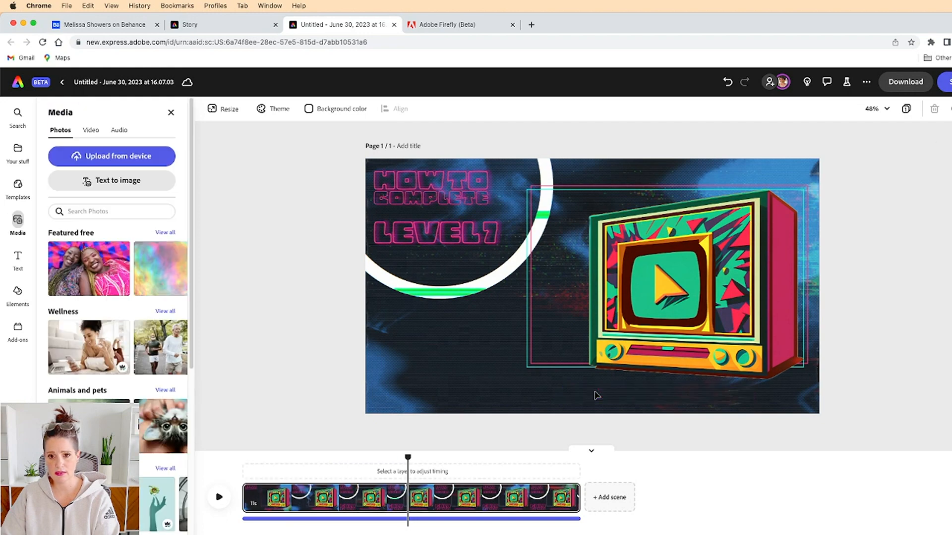
left_click(431, 224)
key("BackSpace")
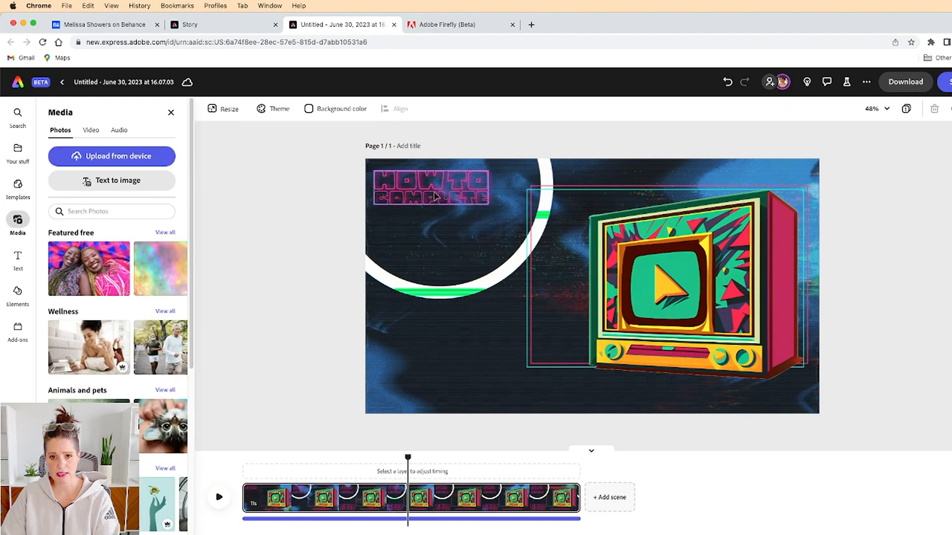
- Delete the white circle video and the "How to Complete" text from the upper part of the page
left_click(434, 197)
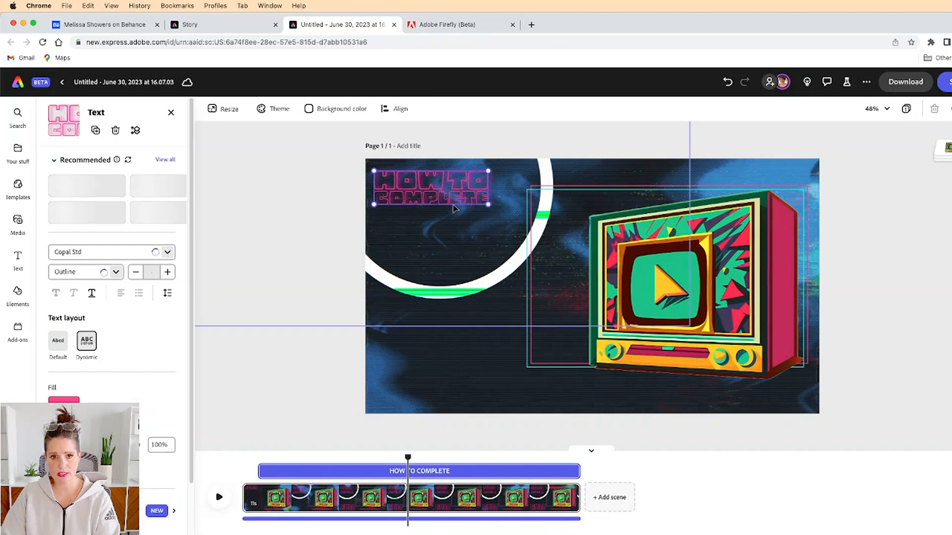
left_click(459, 307)
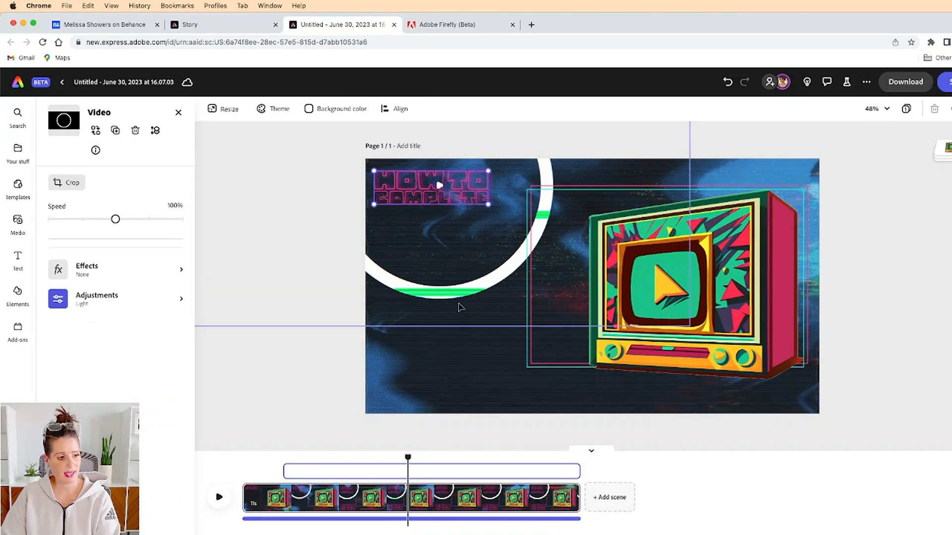
key("Escape")
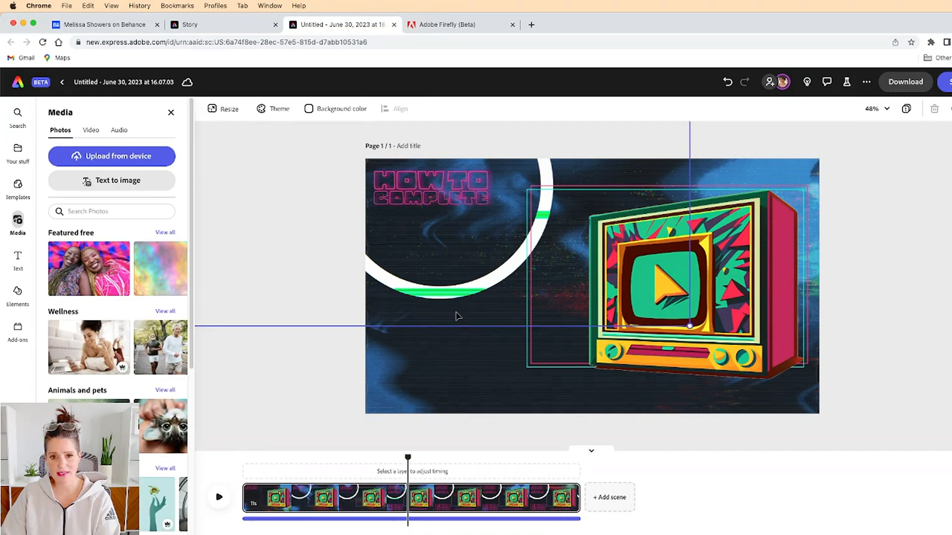
left_click(438, 181)
key("Delete")
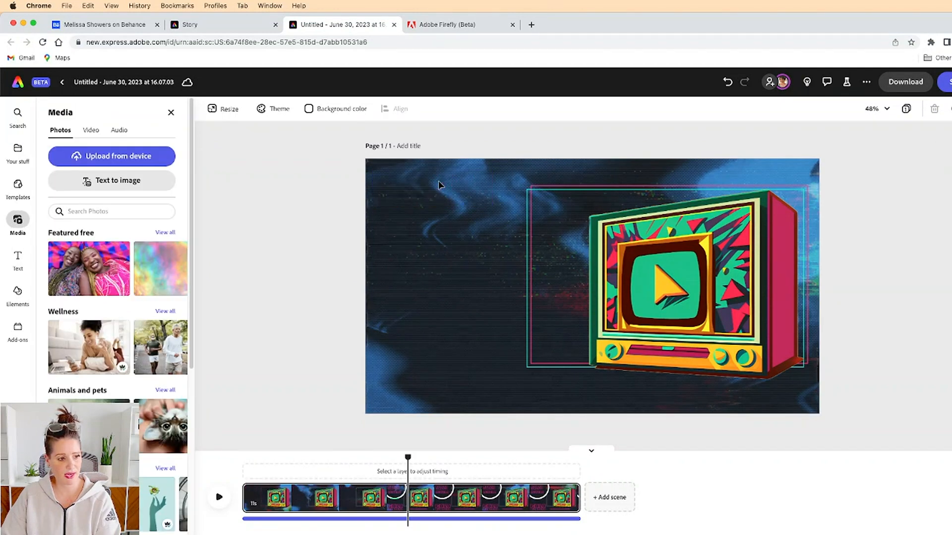
- Preview the opening of the scene from the start and check a frame near its end
left_click(470, 361)
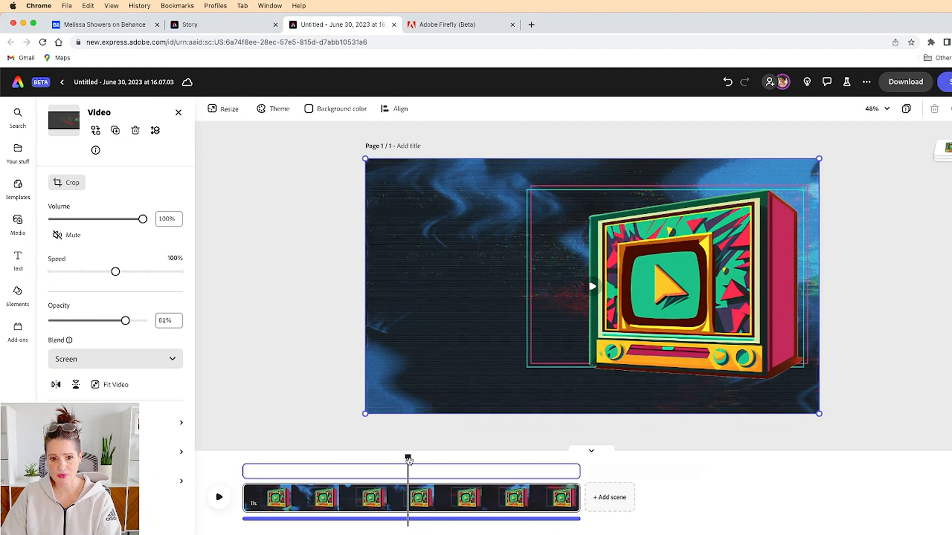
left_click_drag(408, 457, 242, 457)
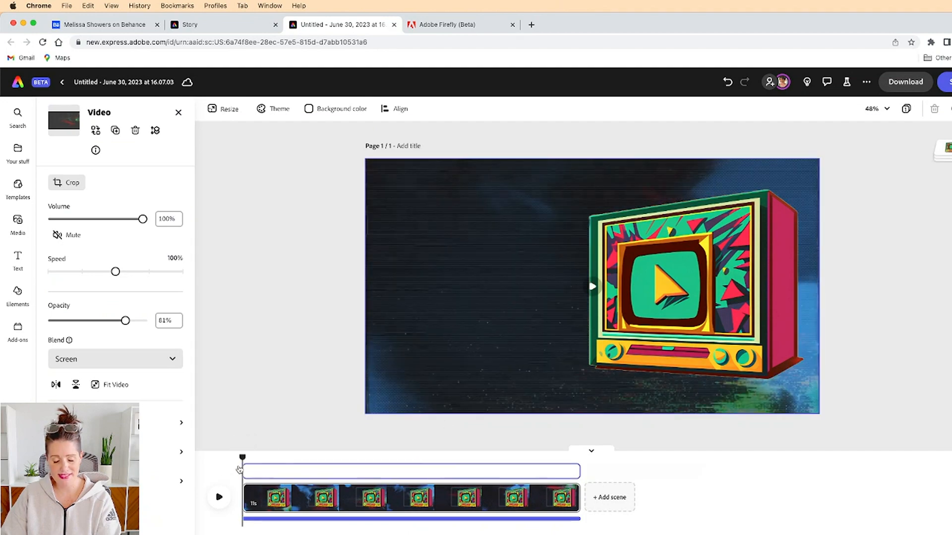
left_click(219, 497)
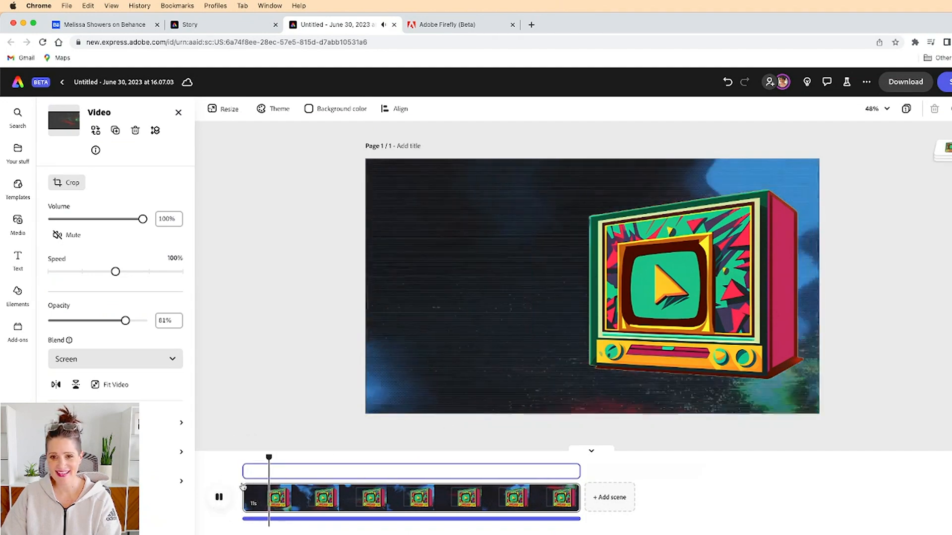
left_click(219, 497)
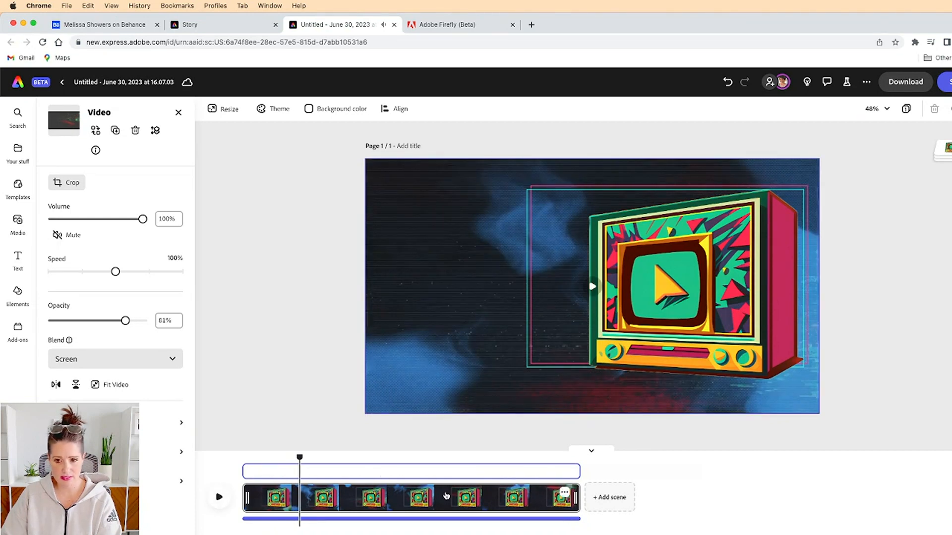
left_click(626, 424)
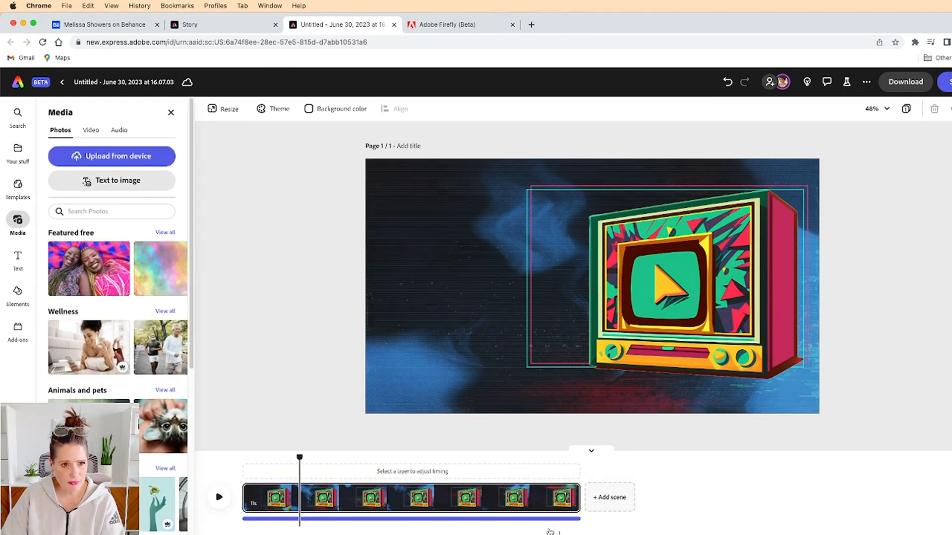
left_click(534, 505)
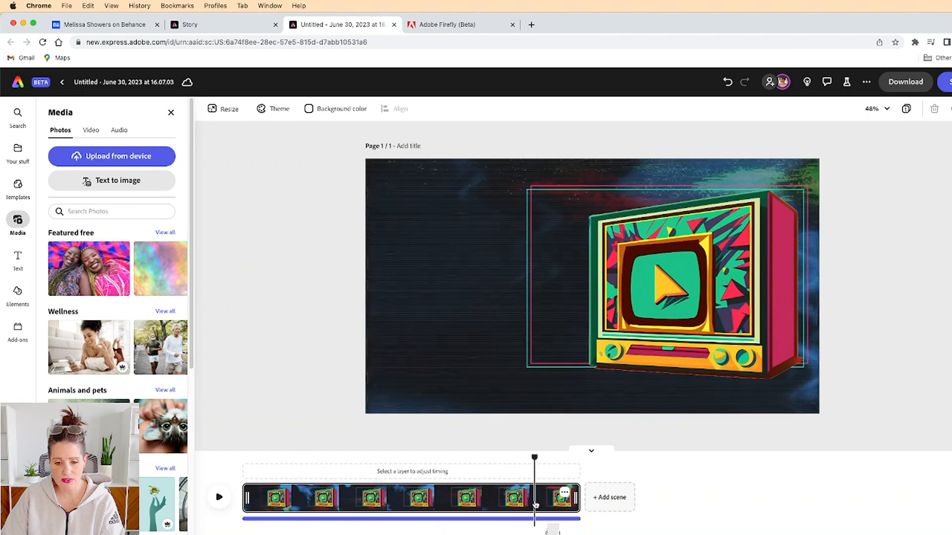
left_click(565, 493)
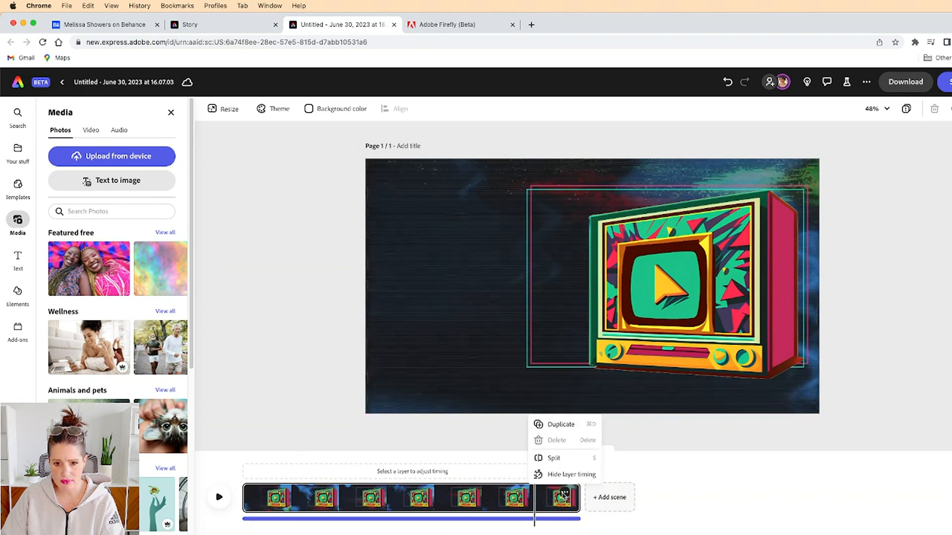
left_click(716, 489)
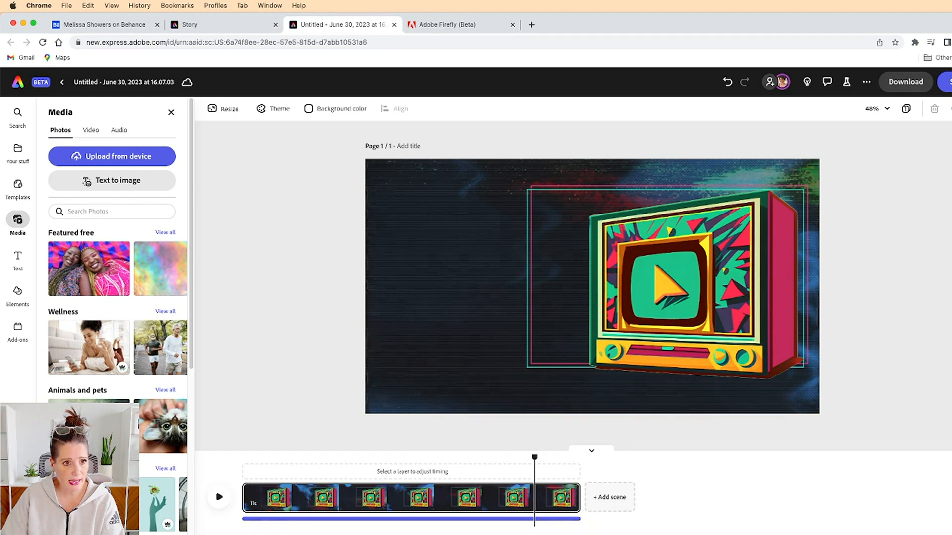
left_click(119, 130)
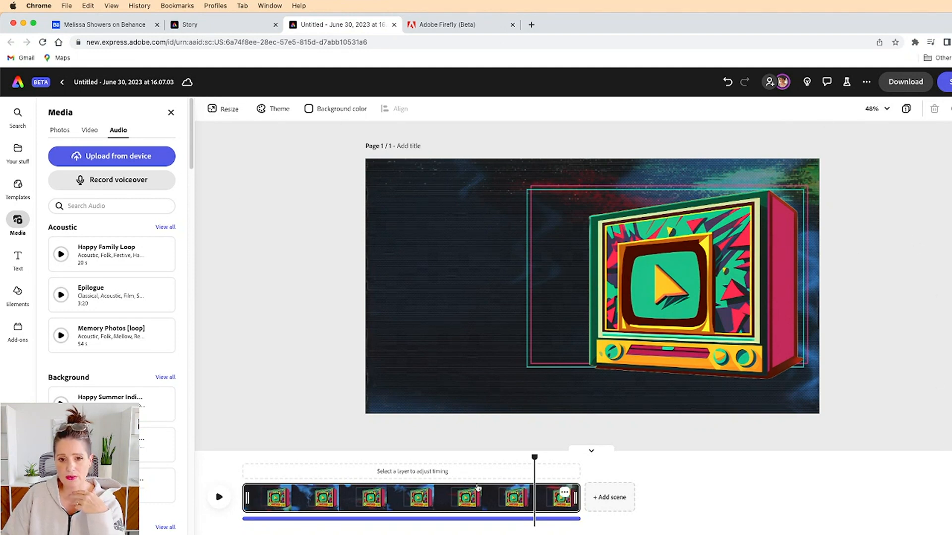
- Return to the start of the scene and lower the glitch overlay video's opacity to 44%
left_click_drag(535, 455, 243, 457)
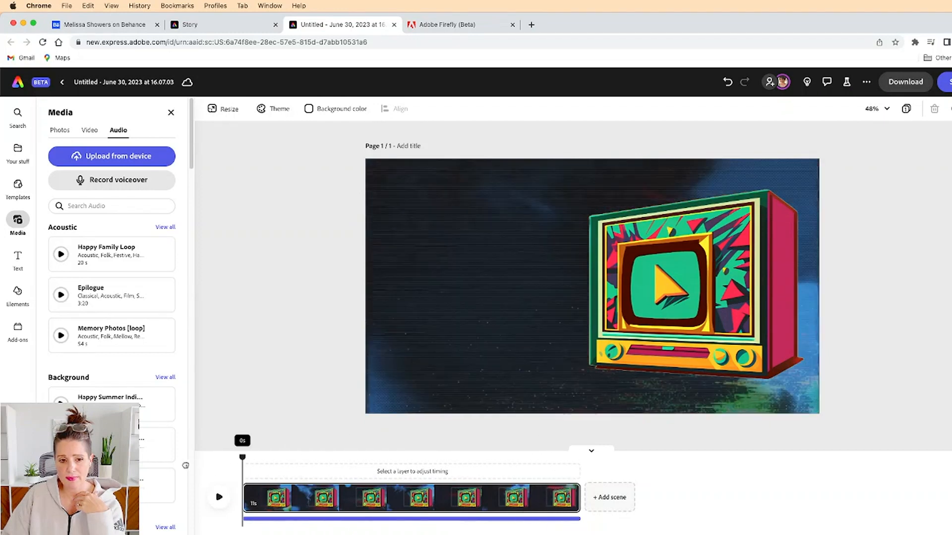
left_click(478, 361)
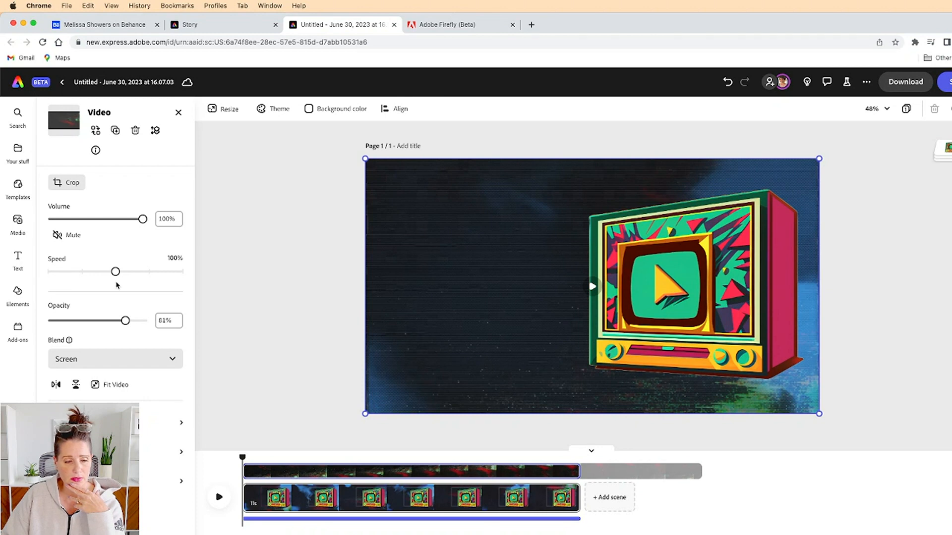
left_click(64, 238)
left_click(64, 238)
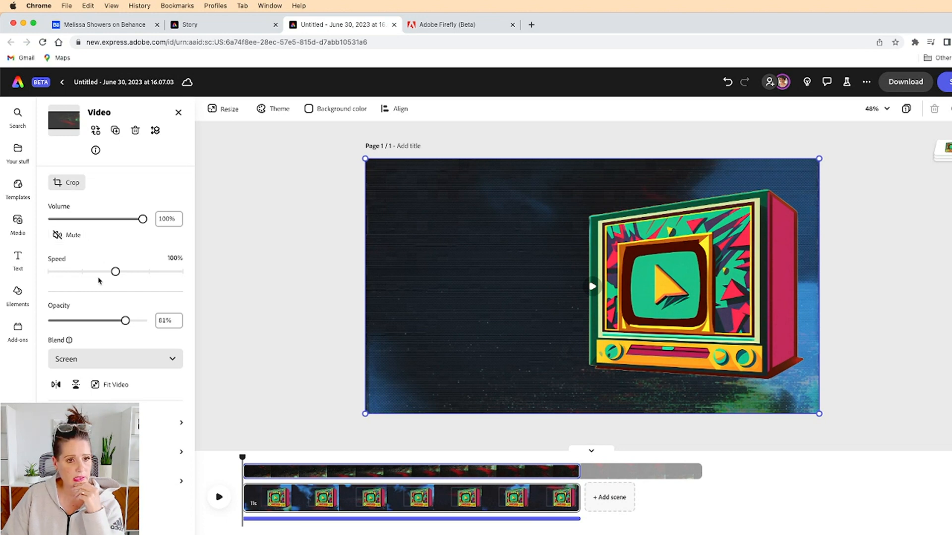
left_click_drag(126, 321, 92, 321)
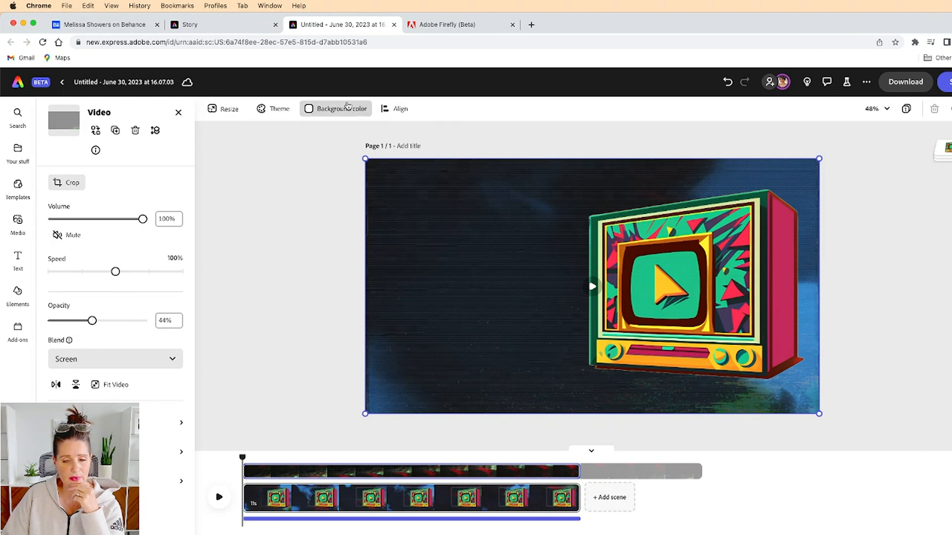
- Set the page background to the custom light teal colour #A6DDDE
left_click(342, 109)
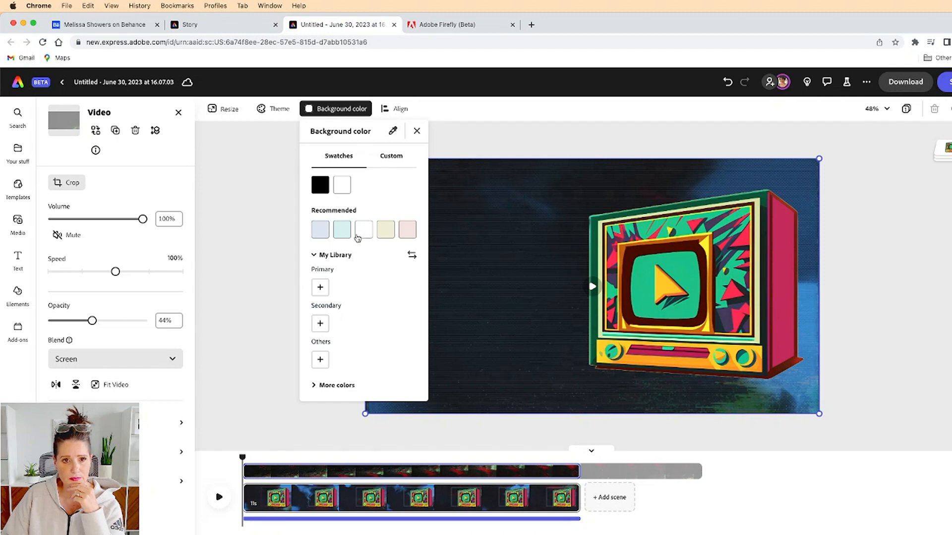
left_click(387, 157)
left_click(395, 182)
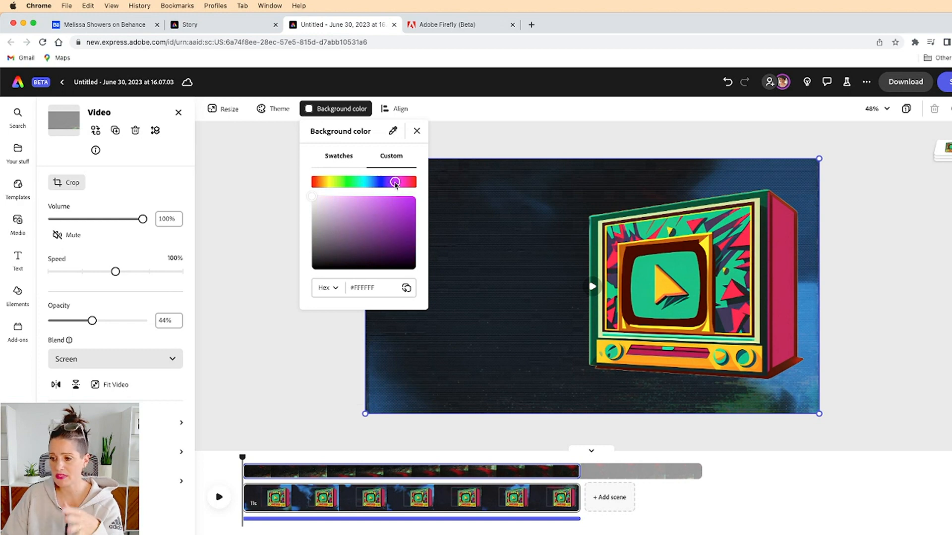
left_click(364, 184)
left_click(382, 199)
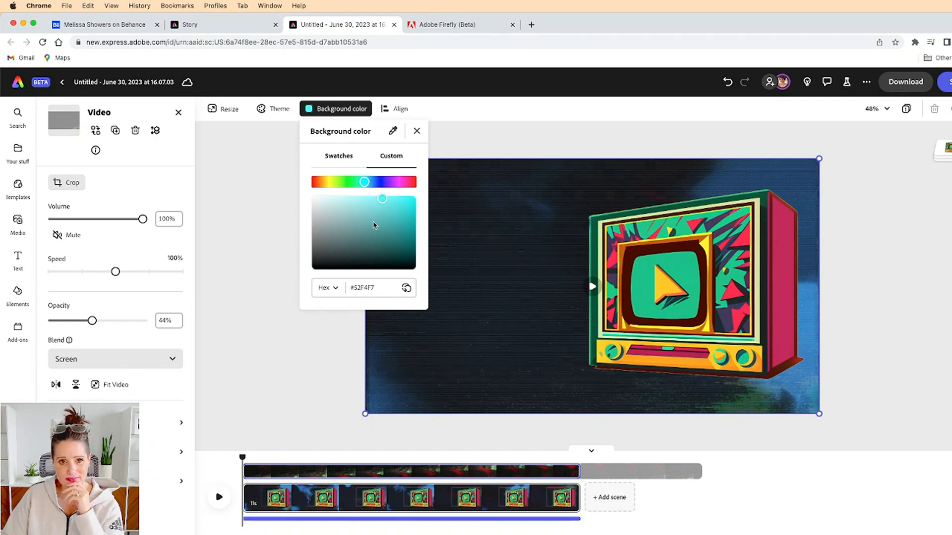
left_click(367, 217)
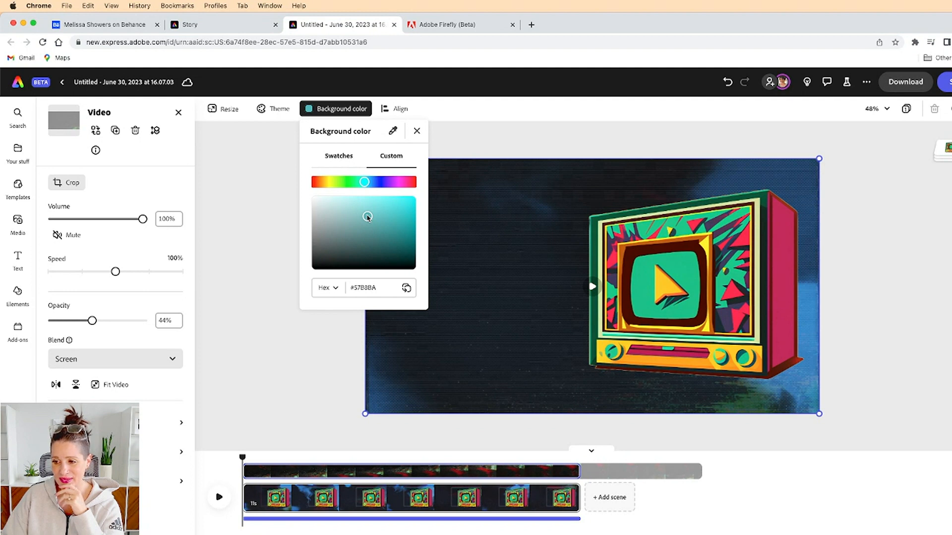
left_click_drag(367, 217, 338, 207)
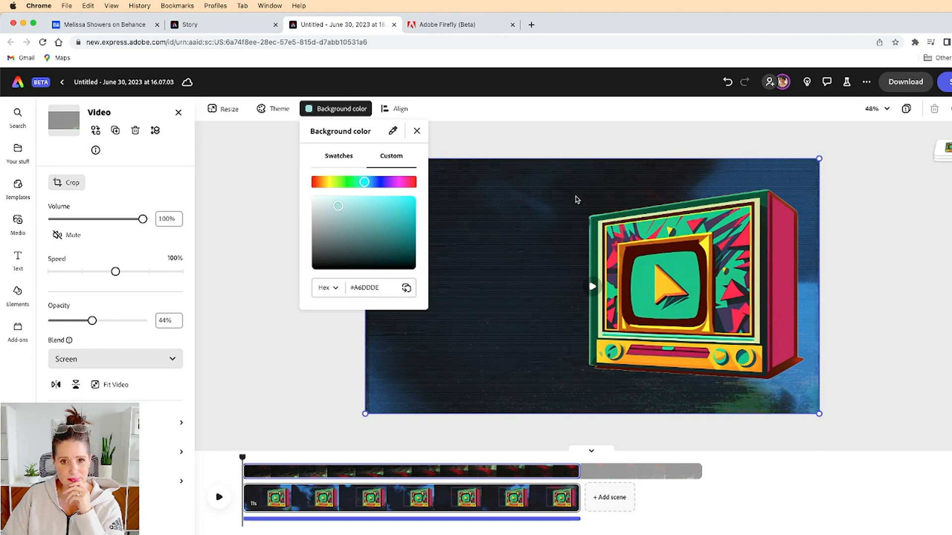
left_click(287, 267)
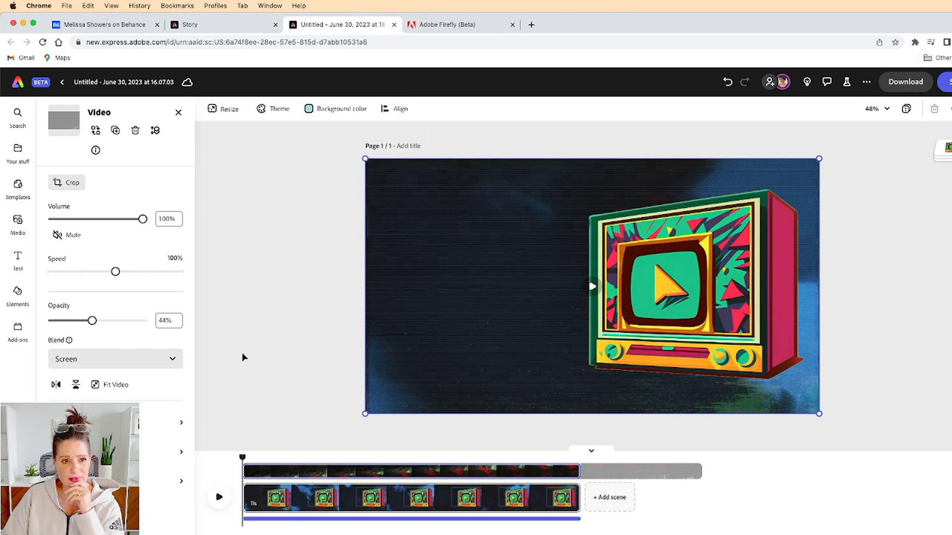
- Set the glitch overlay video's opacity to 65% and shrink it toward its upper-right corner
mouse_move(92, 320)
left_mouse_down()
mouse_move(50, 323)
mouse_move(111, 321)
left_mouse_up()
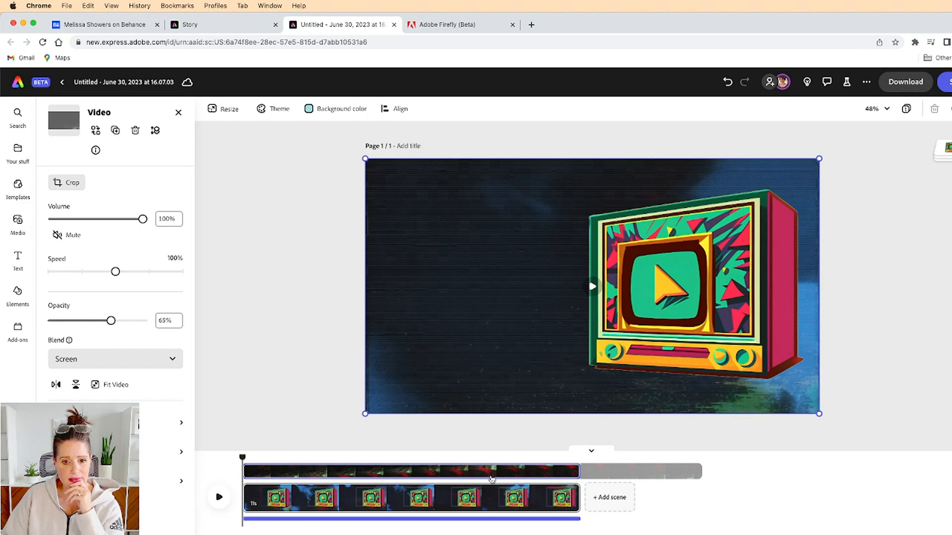
left_click_drag(365, 413, 430, 379)
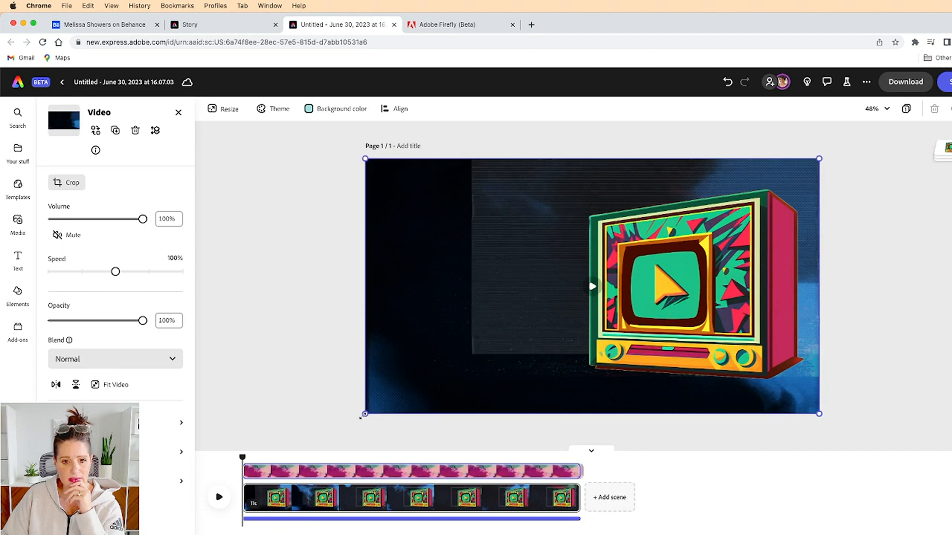
- Shrink the blue background video slightly toward its upper-right corner and lower its opacity to 36%
left_click_drag(363, 415, 401, 394)
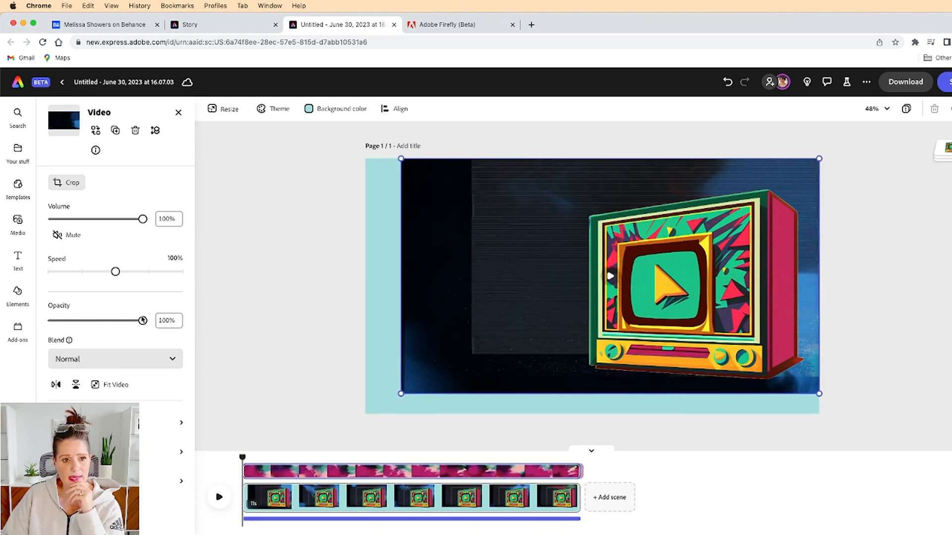
left_click_drag(142, 320, 85, 321)
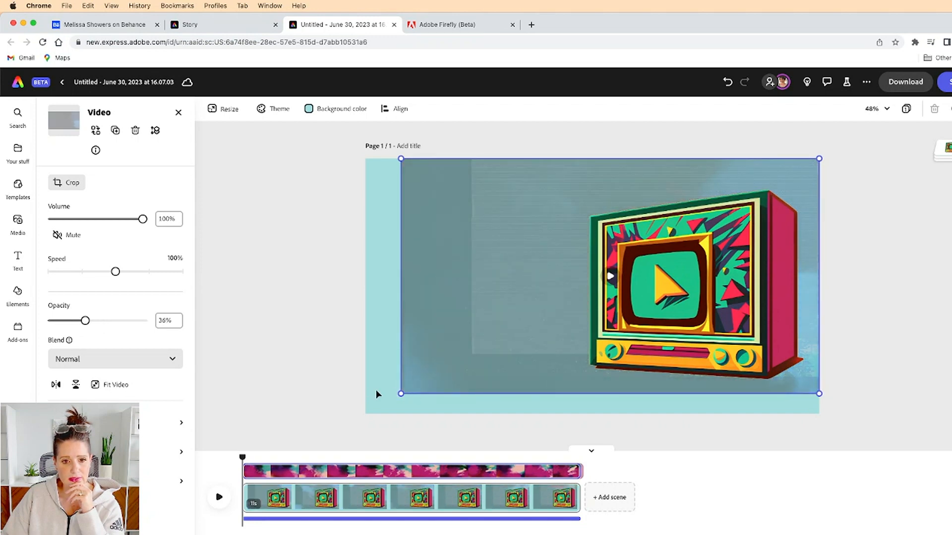
left_click(371, 374)
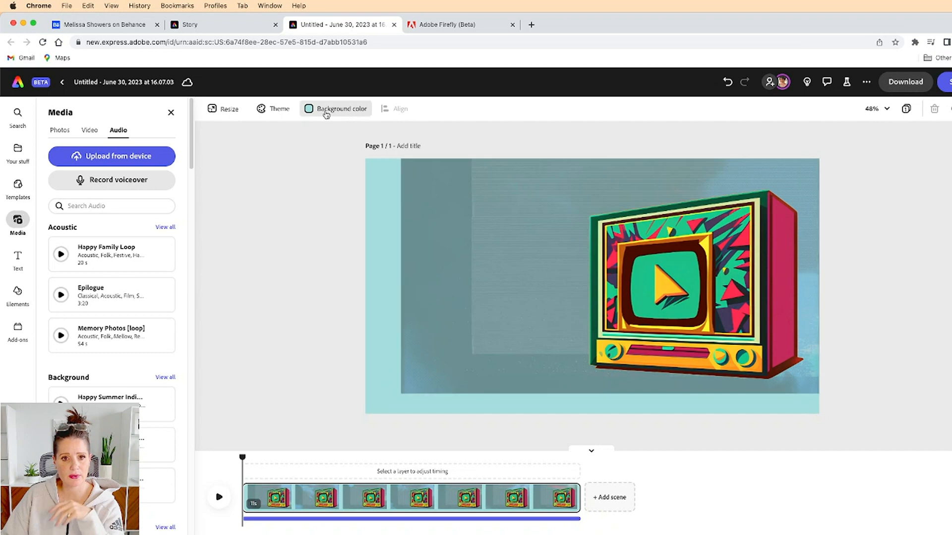
- Change the page background to a custom light pinkish-purple colour
left_click(326, 111)
left_click(310, 110)
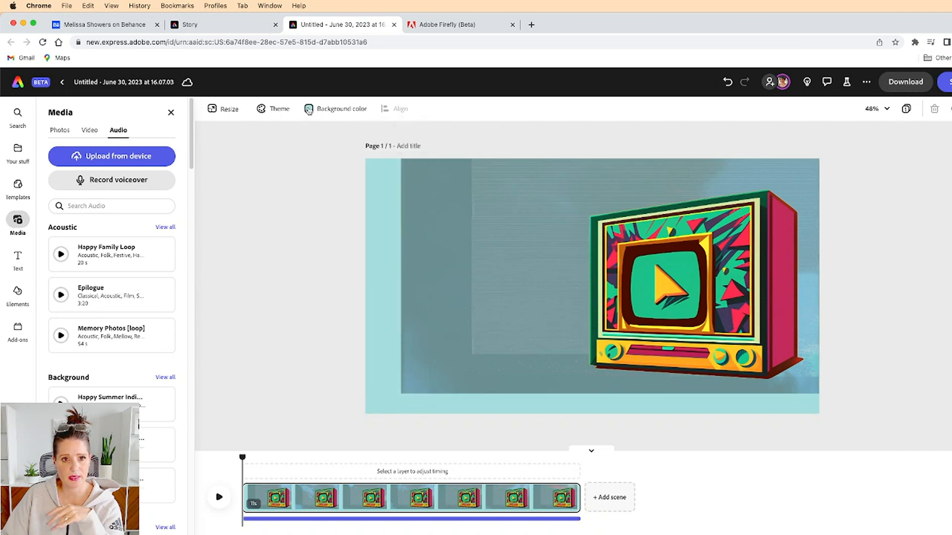
left_click(309, 111)
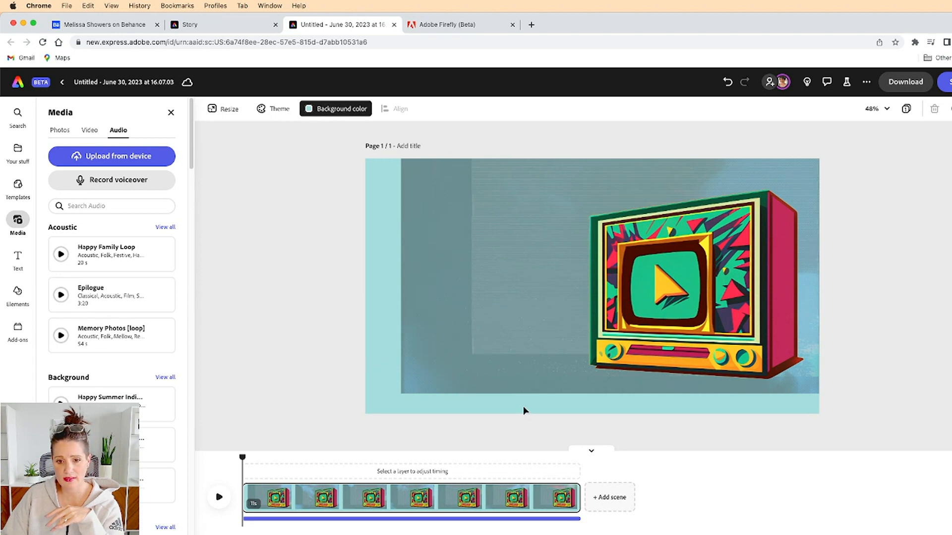
mouse_move(242, 457)
left_mouse_down()
mouse_move(257, 457)
mouse_move(240, 457)
left_mouse_up()
left_click(418, 383)
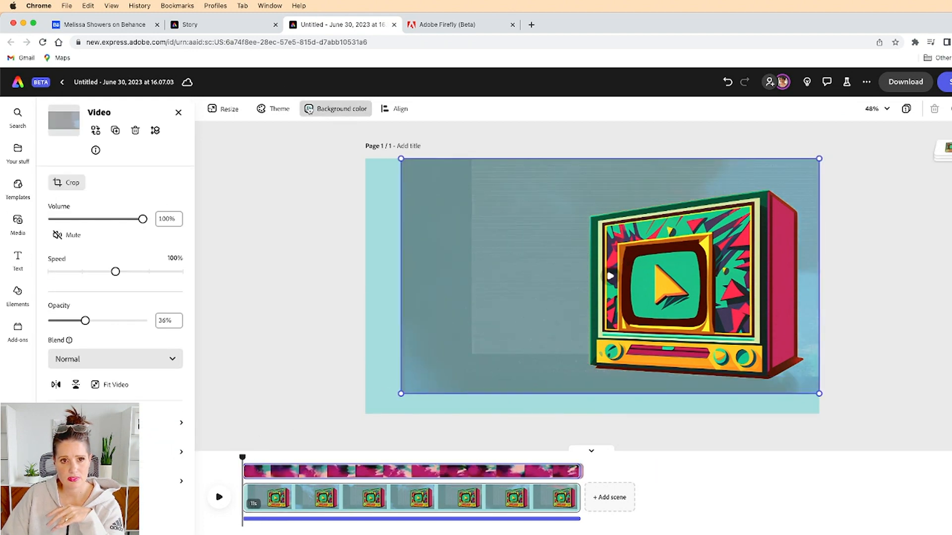
left_click(308, 108)
left_click(392, 156)
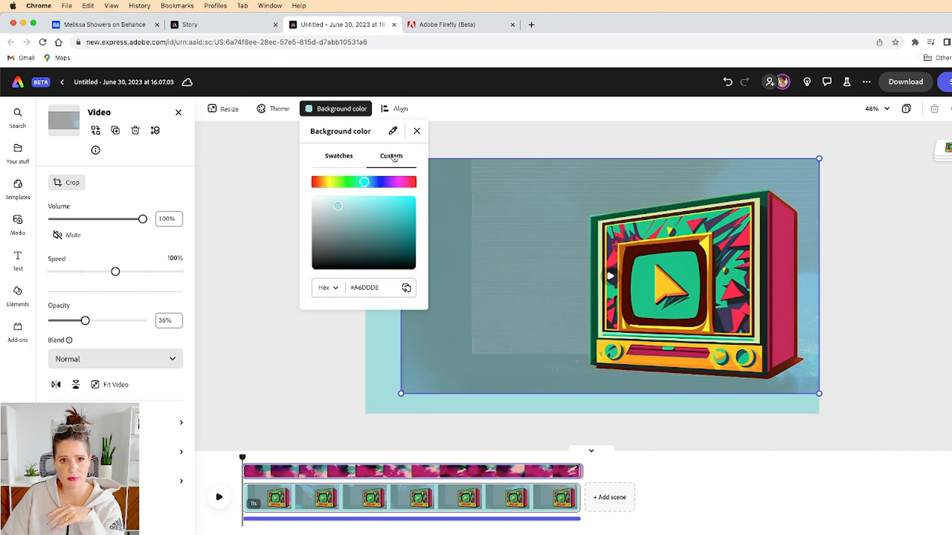
left_click(398, 185)
mouse_move(339, 204)
left_mouse_down()
mouse_move(334, 192)
mouse_move(372, 187)
mouse_move(338, 191)
left_mouse_up()
left_click(228, 179)
- Scale the background video back up to fill the page and set its opacity to 23%
left_click_drag(401, 394, 364, 410)
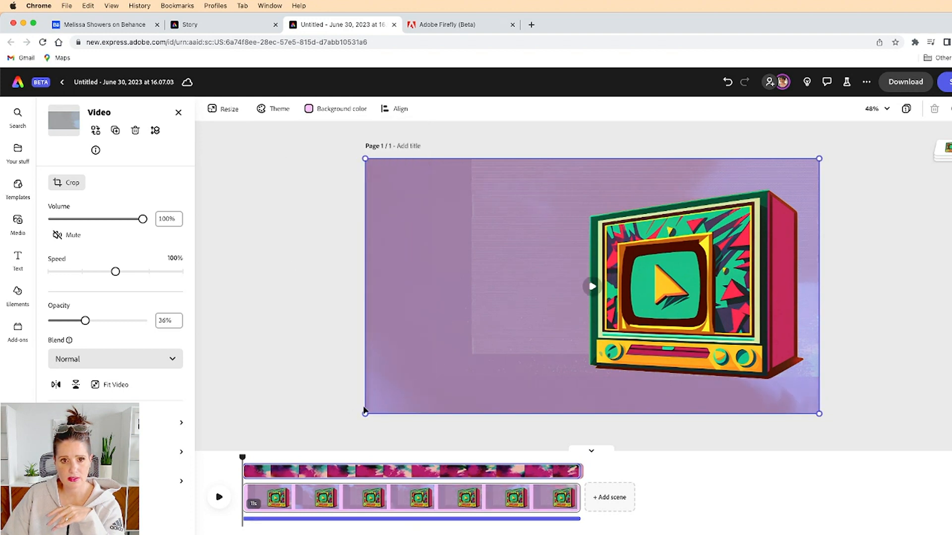
left_click_drag(86, 320, 73, 320)
- Delete the scan-line overlay video with 56% opacity from the page
left_click(527, 323)
left_click_drag(431, 376, 404, 375)
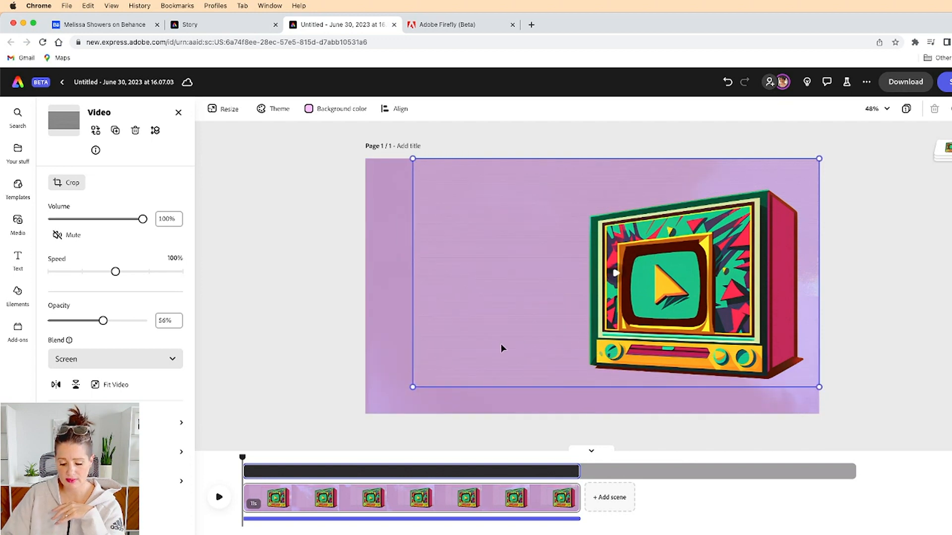
key("Delete")
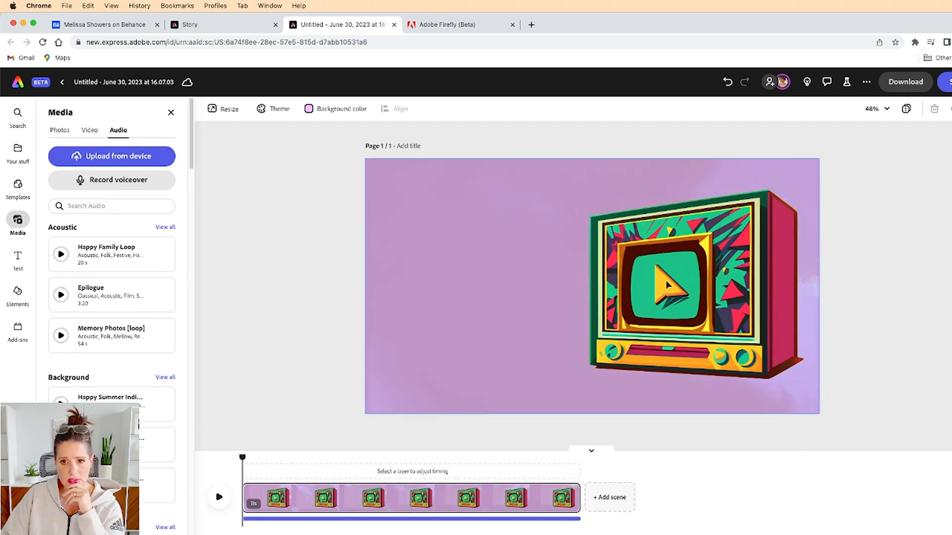
- Try enlarging the glitch overlay video beyond the page edges and moving a video layer, and undo the change
left_click(754, 194)
left_click(776, 185)
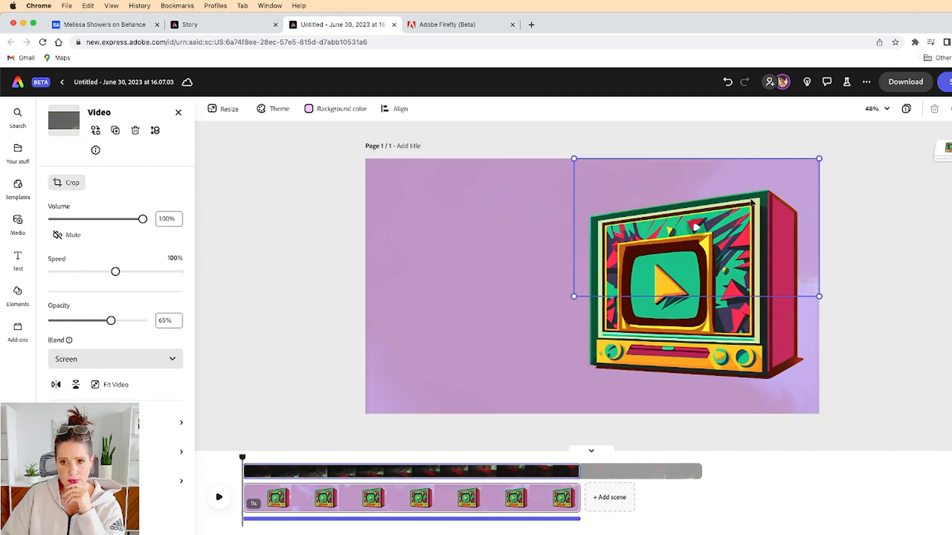
left_click_drag(575, 298, 328, 411)
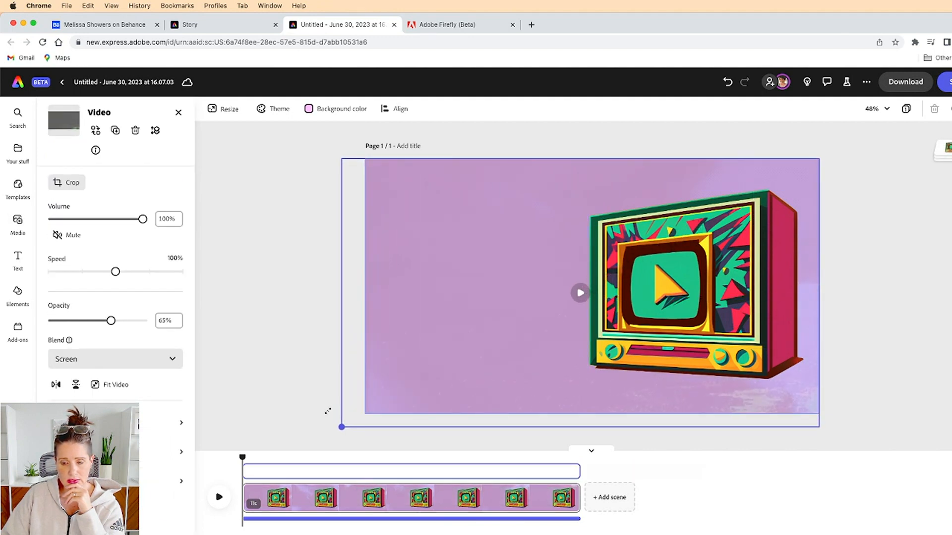
left_click(806, 404)
left_click_drag(807, 404, 523, 331)
key("super+z")
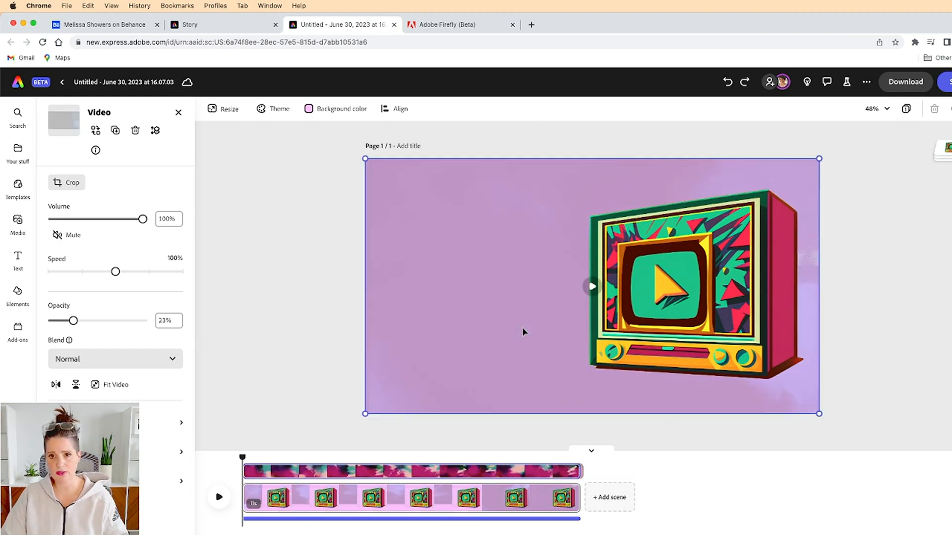
- Reposition the glitch overlay video and stretch its corners until it spans nearly the whole page
left_click(801, 197)
left_click(805, 181)
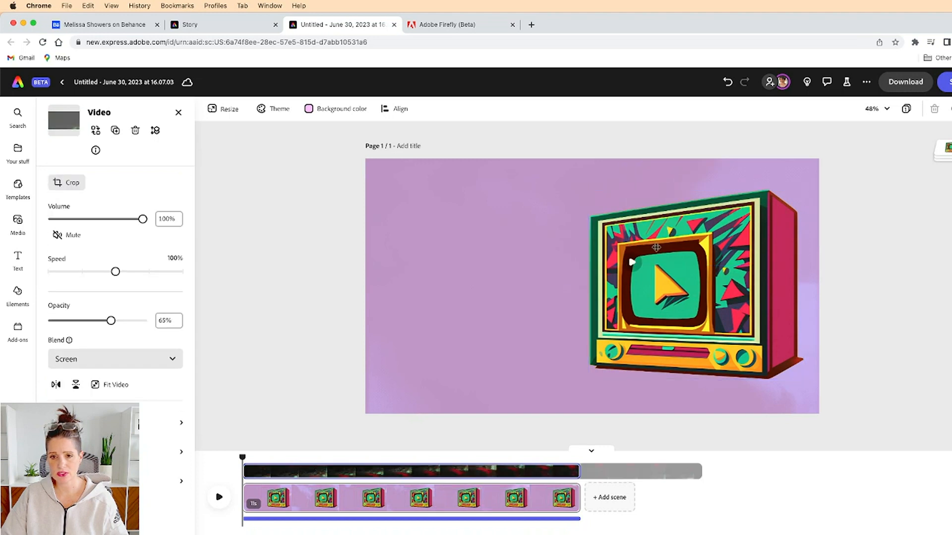
left_click_drag(604, 257, 605, 257)
left_click_drag(618, 344, 740, 414)
left_click_drag(425, 238, 366, 203)
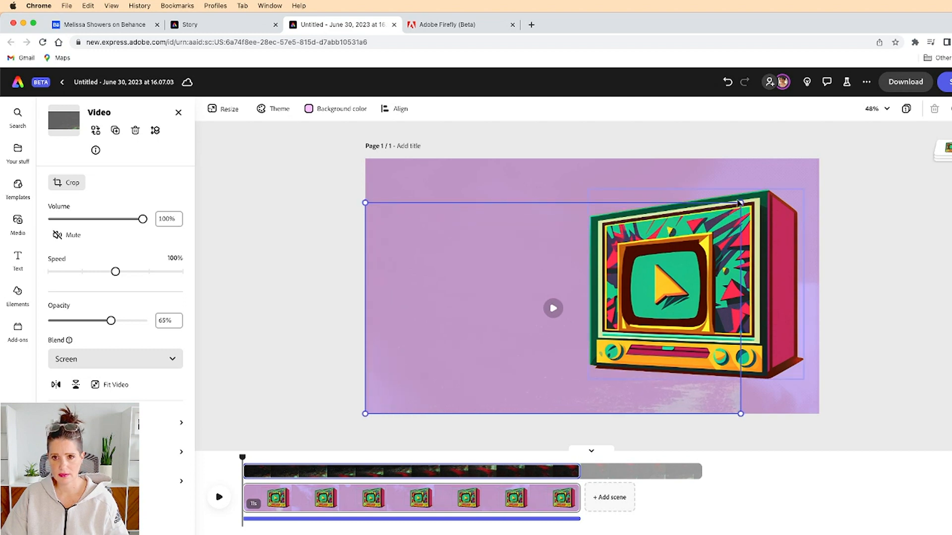
left_click_drag(741, 203, 823, 174)
left_click_drag(242, 457, 224, 450)
- Switch to Adobe Firefly, regenerate images from the existing 80s cartoon prompt and open the "MTUE!" television result
left_click(720, 316)
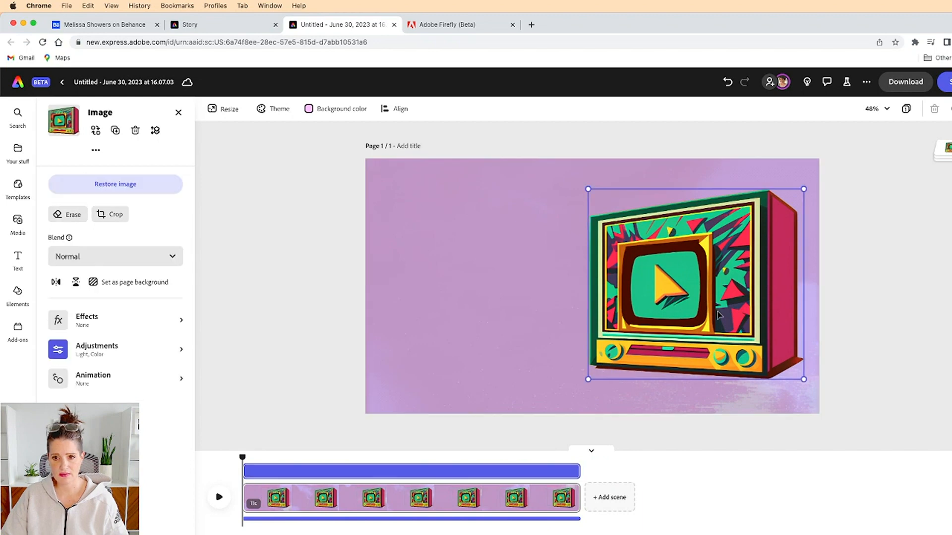
left_click(446, 25)
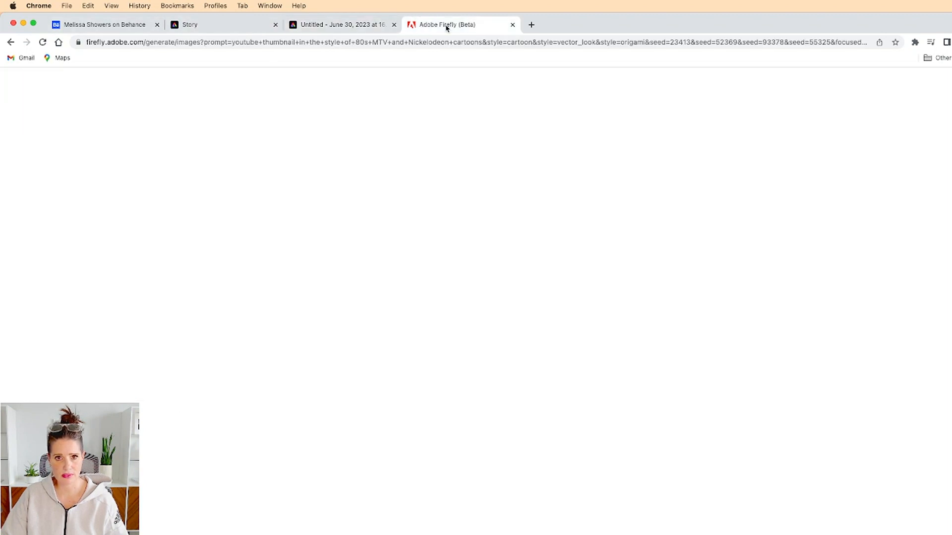
key("Escape")
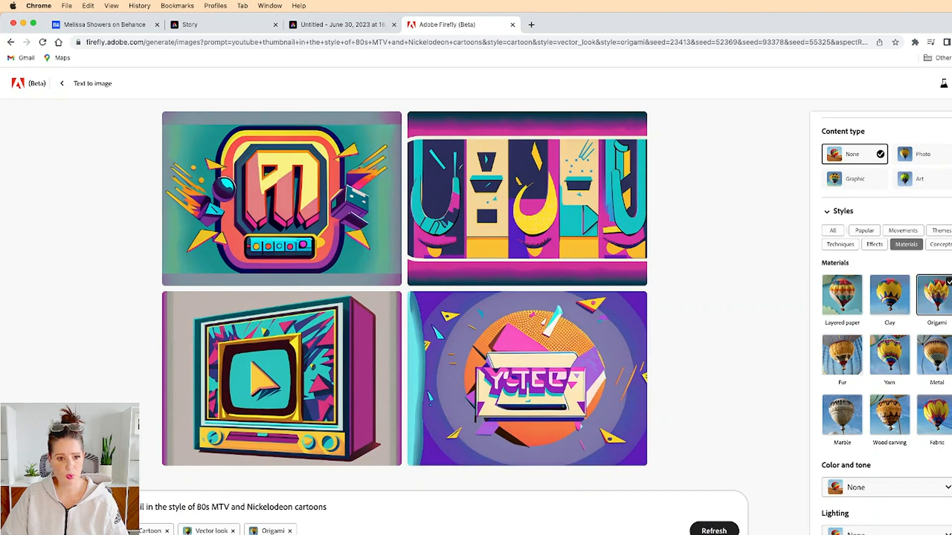
left_click(713, 530)
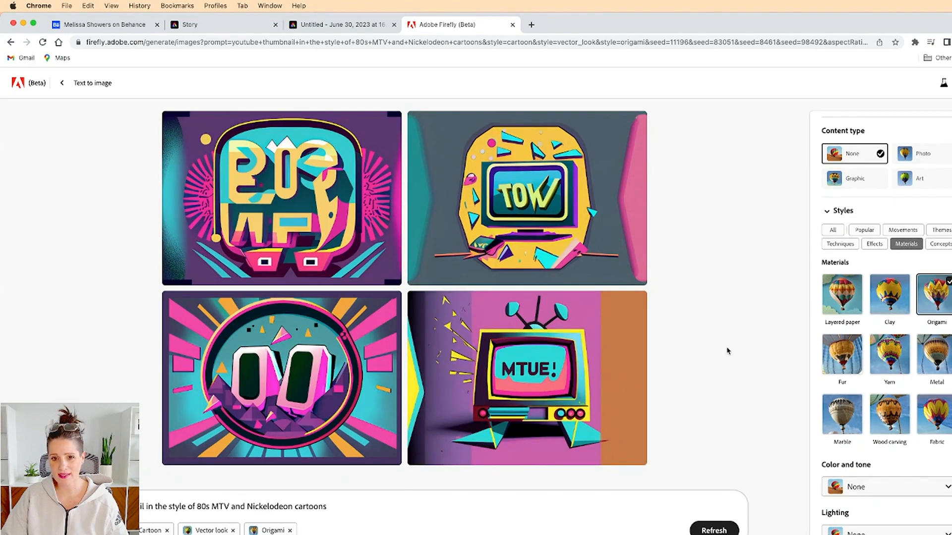
left_click(504, 366)
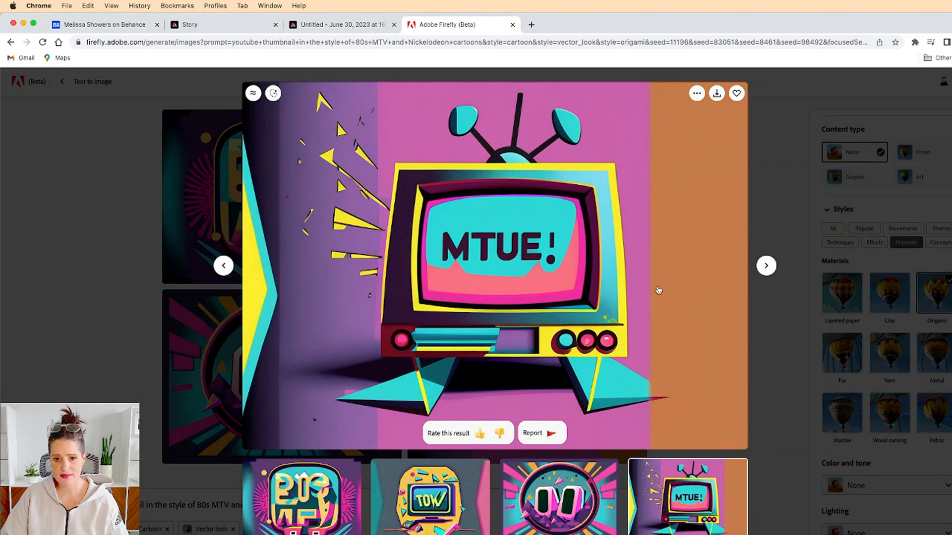
- Take a screenshot of the enlarged "MTUE!" television image and briefly check the Adobe Express project before returning to Firefly
left_click(480, 434)
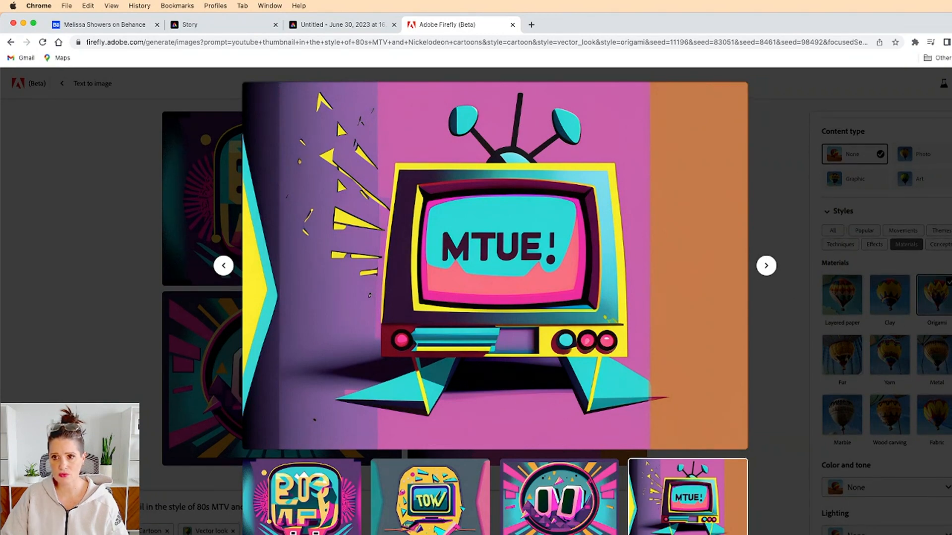
left_click(875, 154)
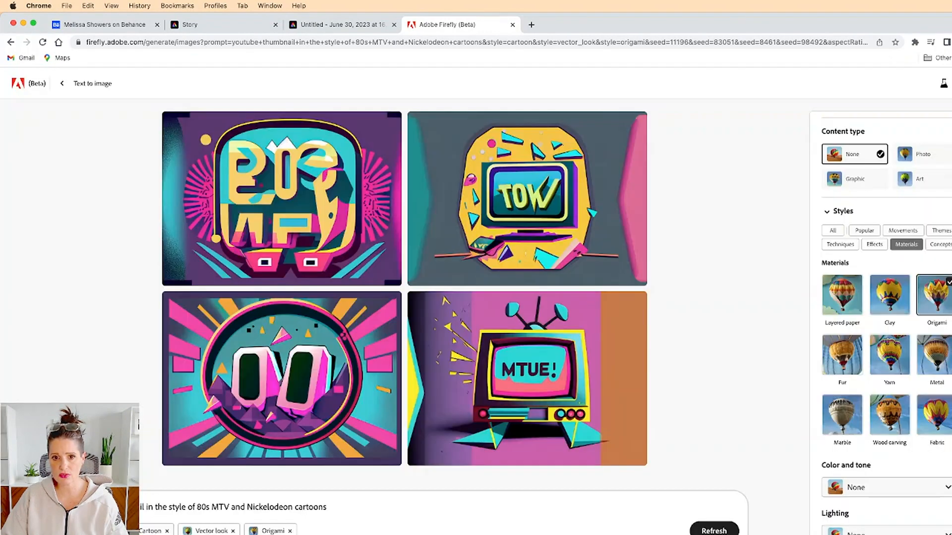
left_click(607, 353)
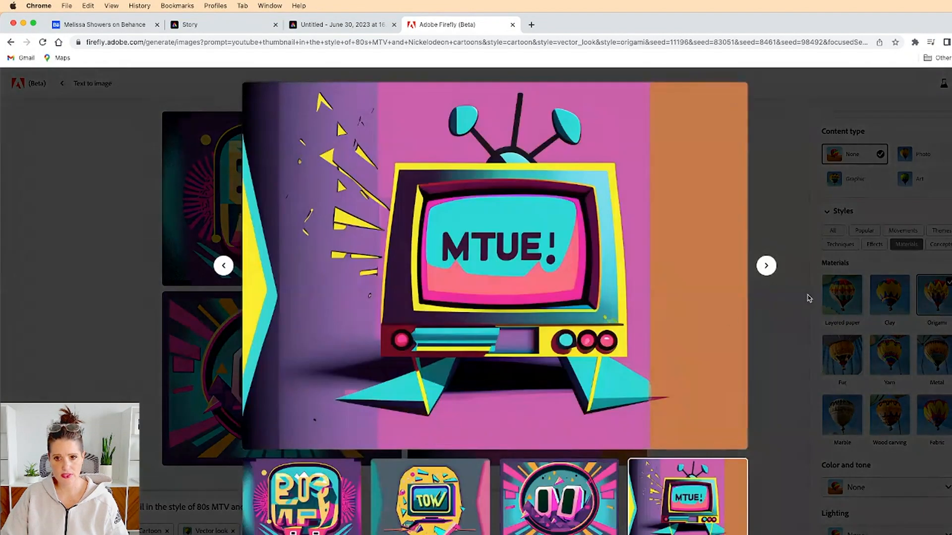
key("super+shift+4")
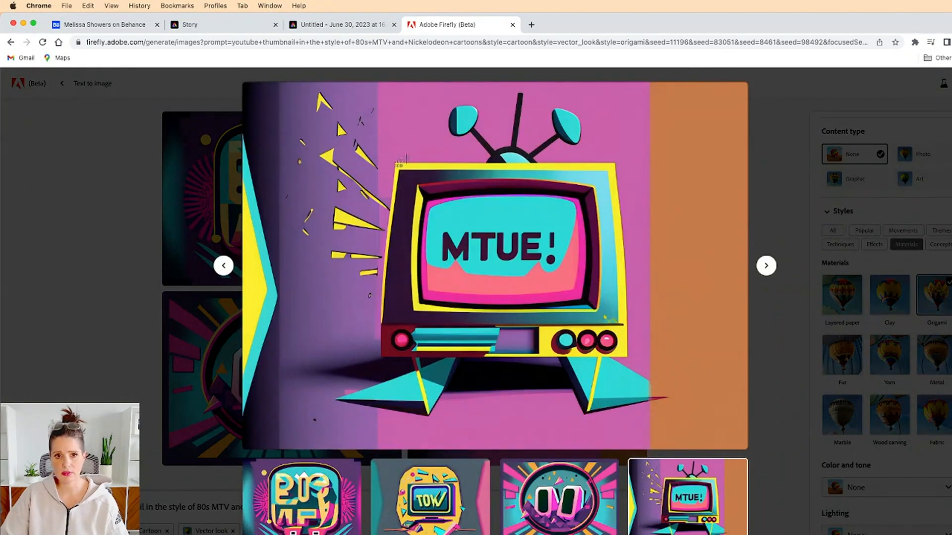
left_click_drag(245, 84, 744, 449)
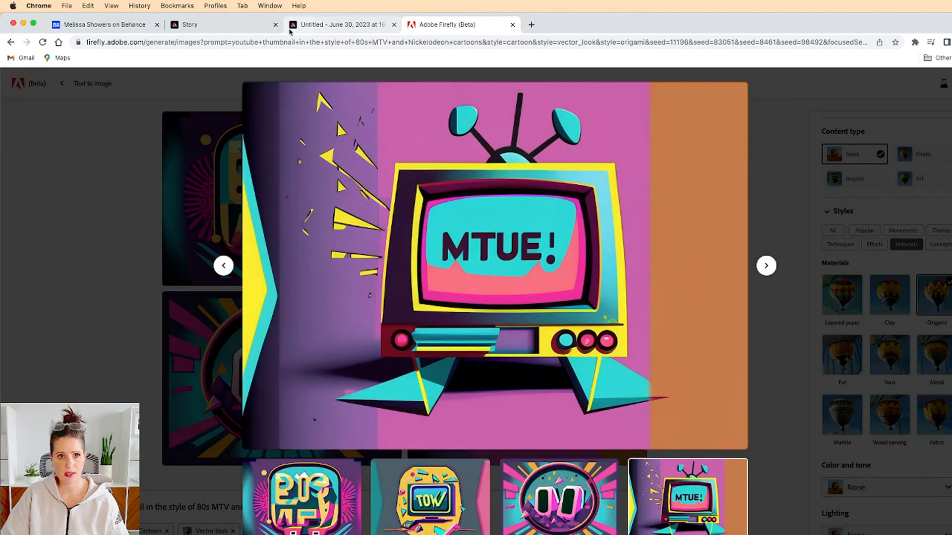
left_click(307, 25)
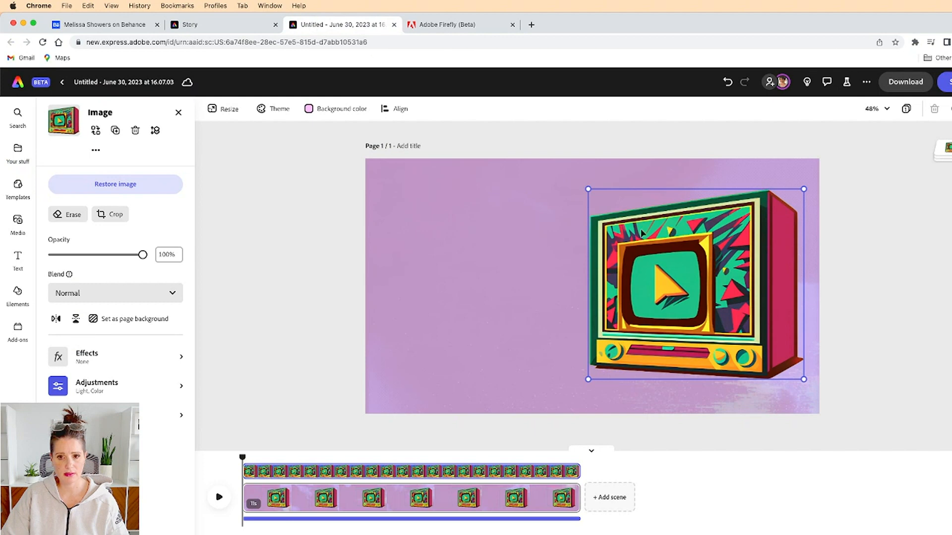
left_click(443, 25)
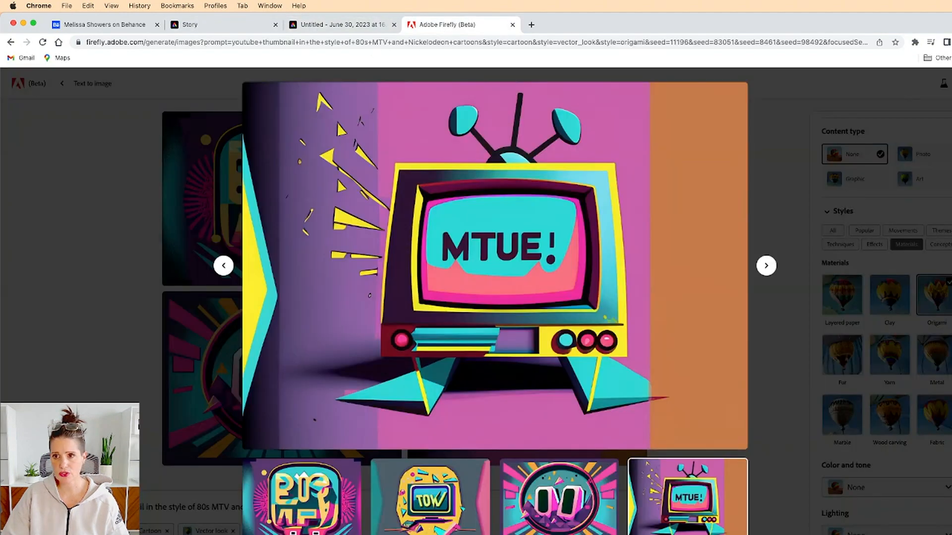
- Close the enlarged image, replace the Origami style with the Neon effect and generate the images again
left_click(873, 243)
mouse_move(498, 371)
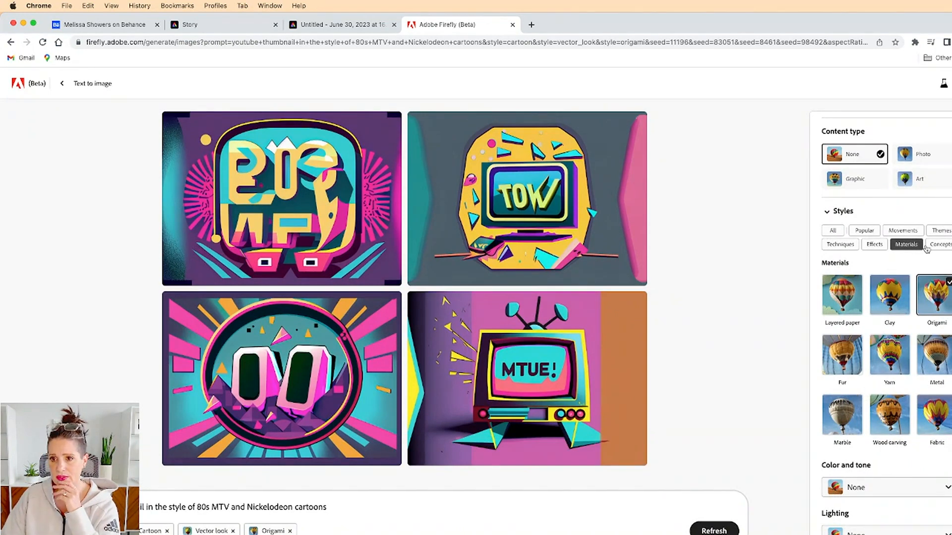
left_click(938, 245)
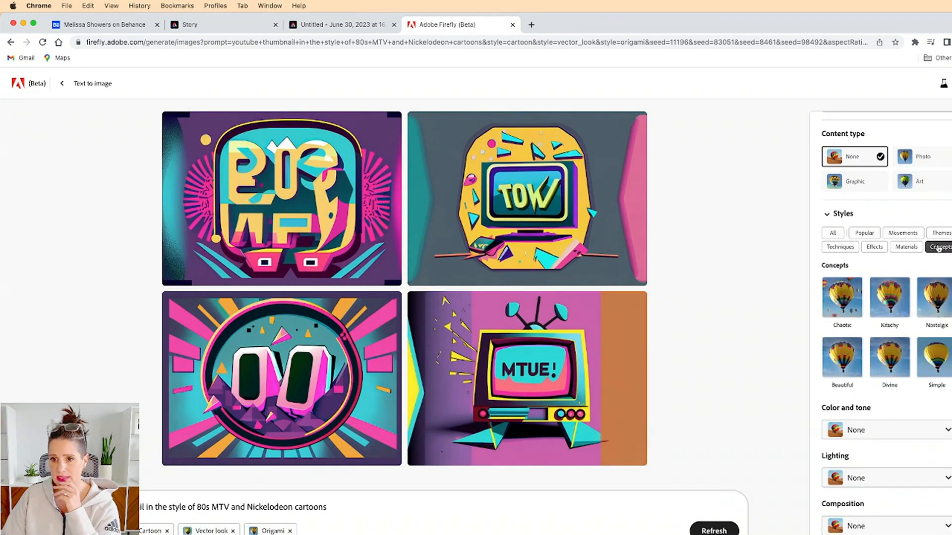
left_click(875, 248)
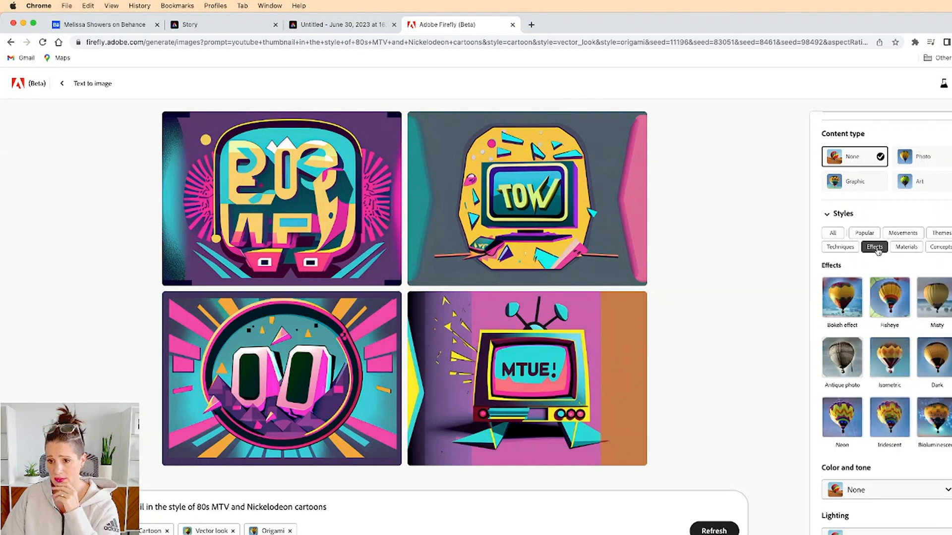
left_click(840, 414)
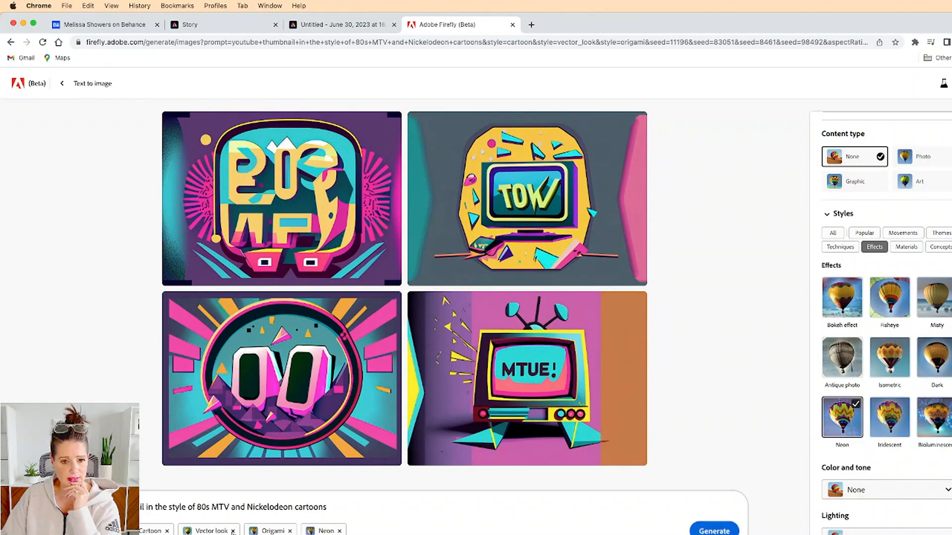
left_click(290, 531)
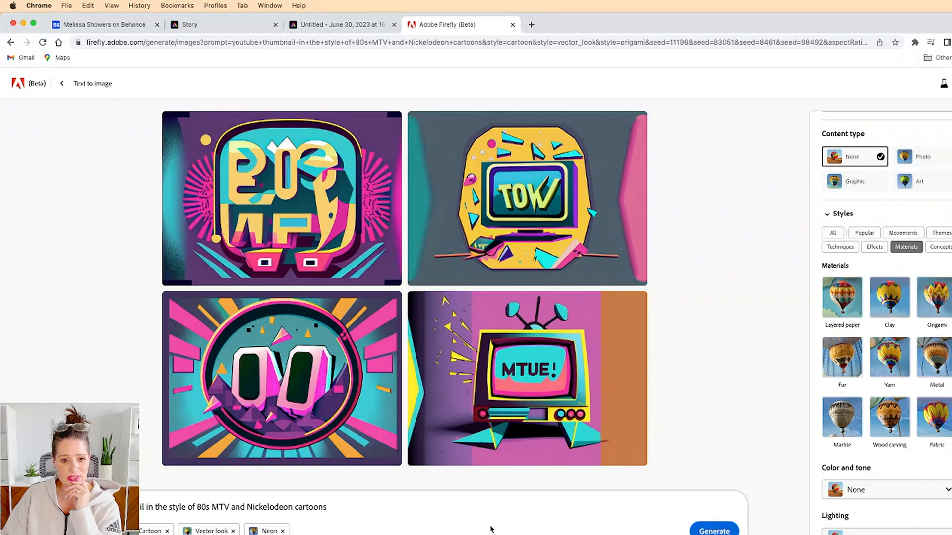
left_click(714, 530)
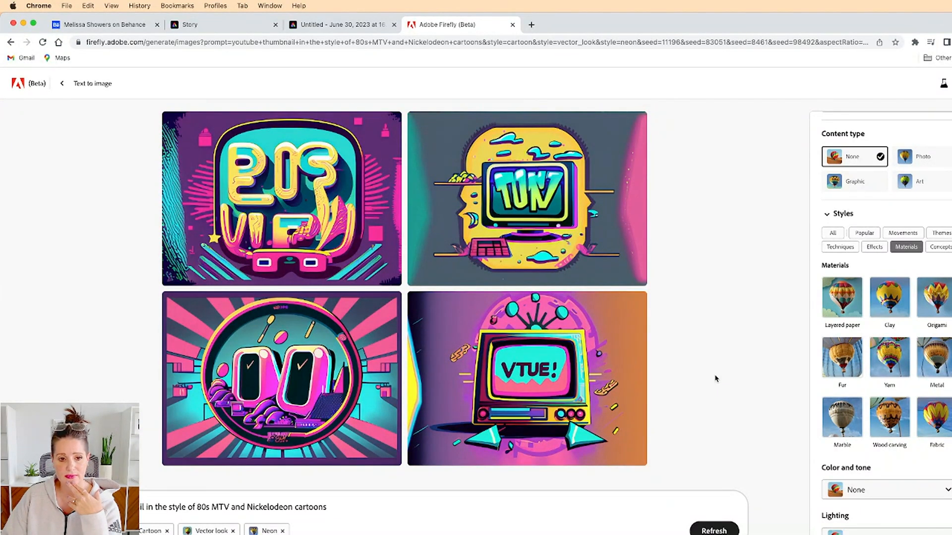
- Remove the Vector look style and generate the images with only Cartoon and Neon
left_click(233, 531)
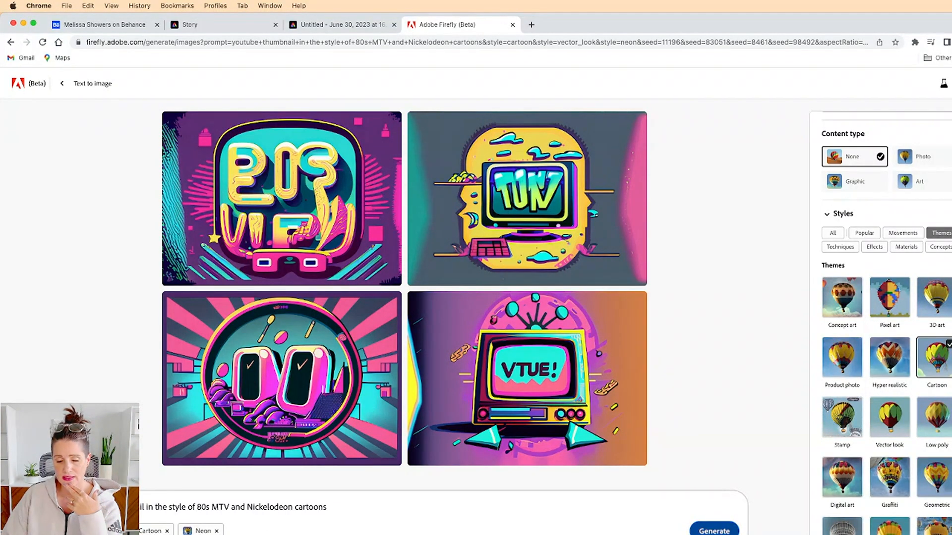
left_click(713, 530)
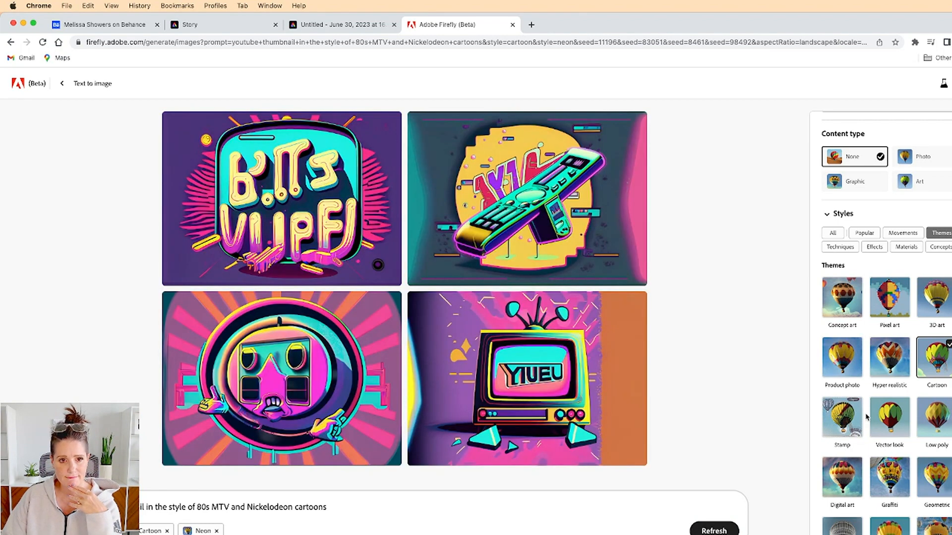
mouse_move(583, 198)
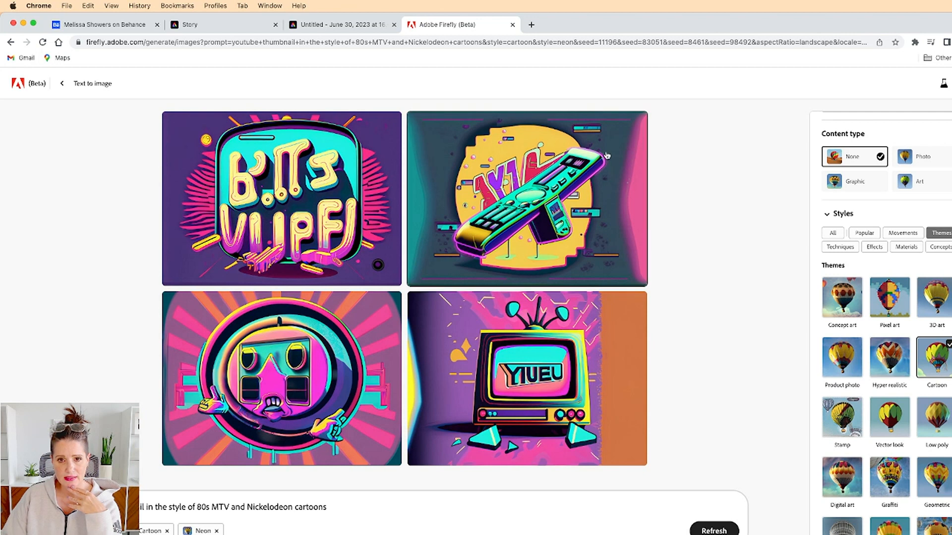
mouse_move(557, 421)
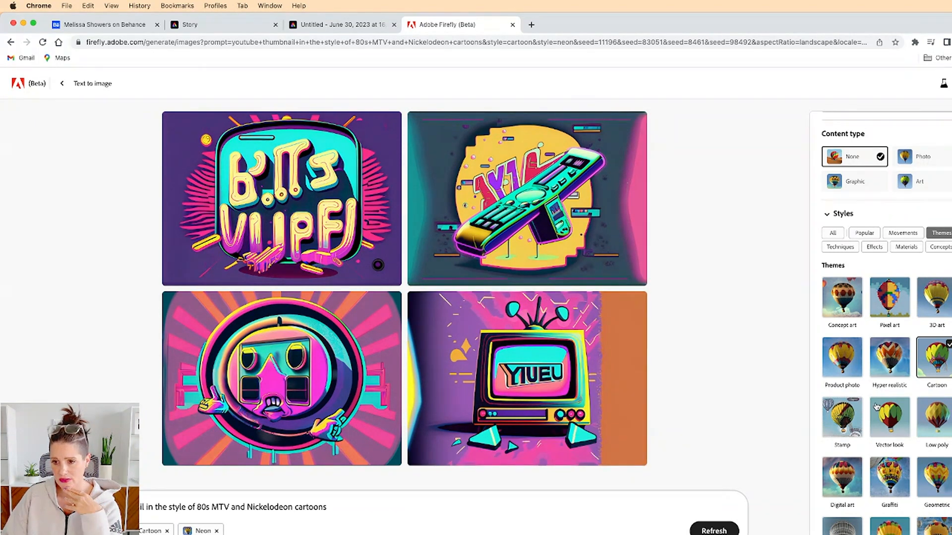
- Add the Synthwave movement style, remove the Cartoon style and generate new images
scroll(876, 406, "down", 3)
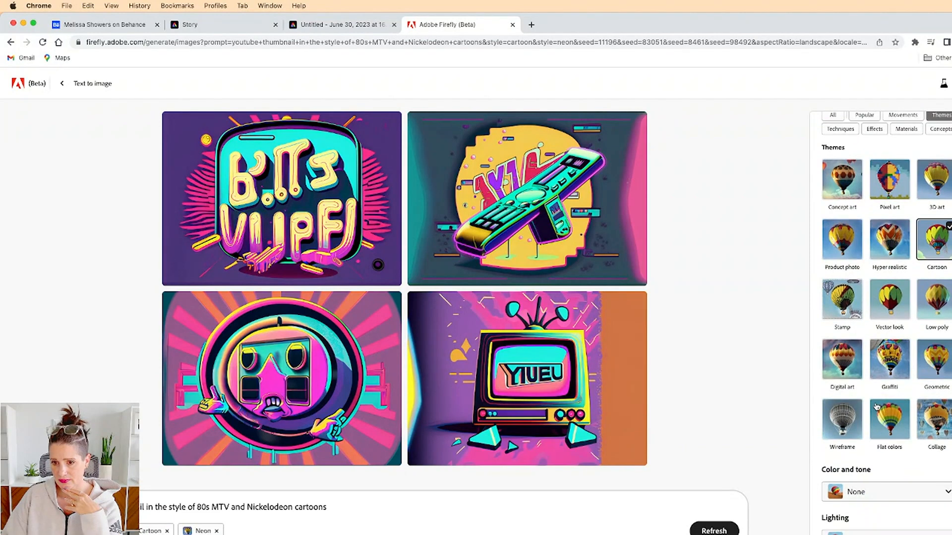
scroll(876, 407, "up", 4)
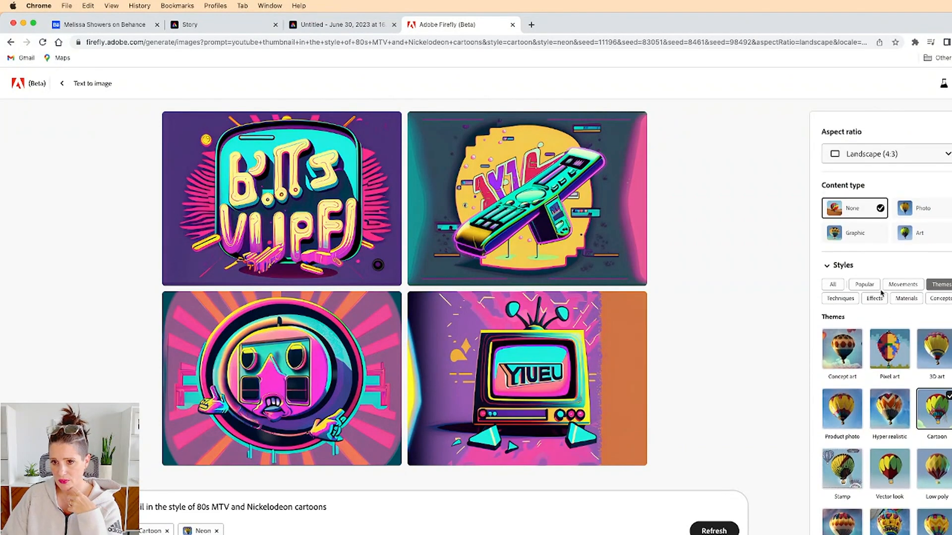
left_click(898, 285)
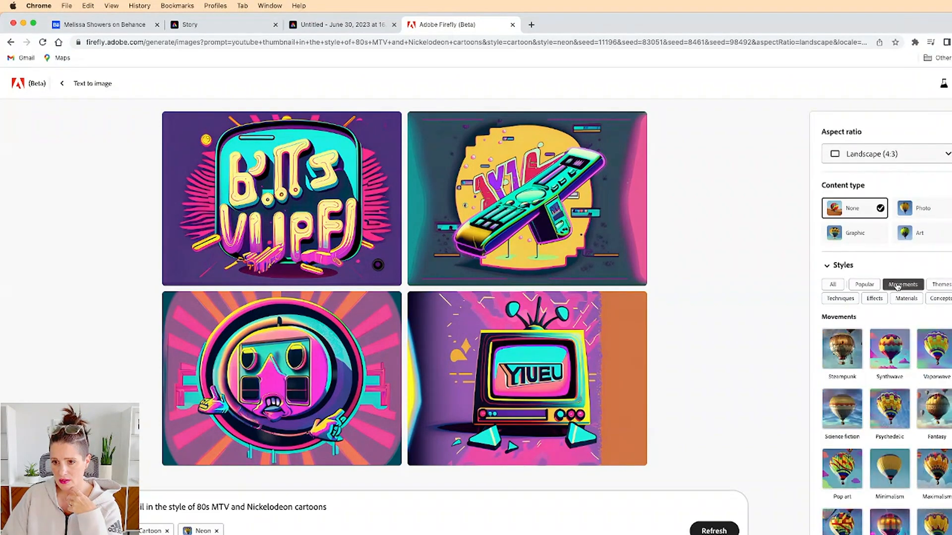
left_click(885, 362)
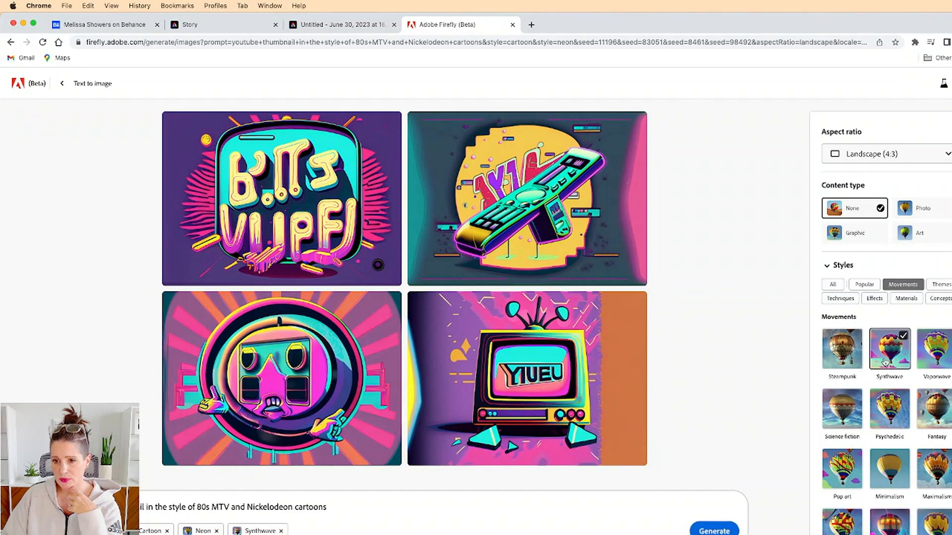
scroll(905, 438, "down", 2)
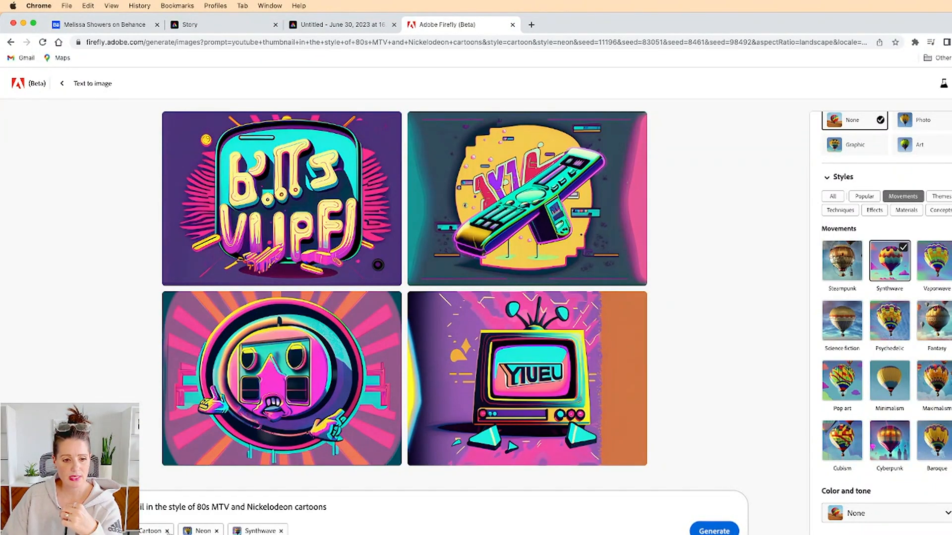
left_click(167, 531)
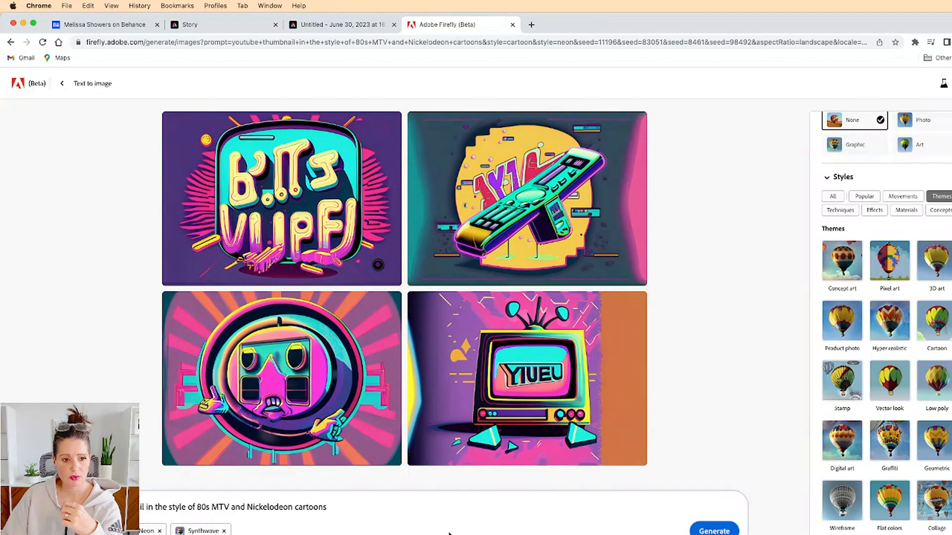
left_click(714, 531)
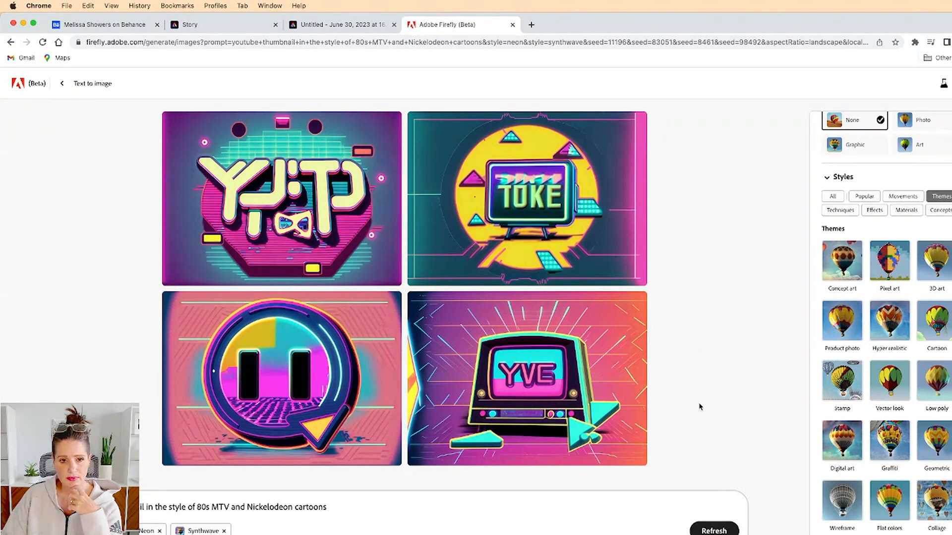
- Examine the enlarged round pause-symbol, "TOKE" television and "YVE" television results, and return to the image grid
left_click(297, 377)
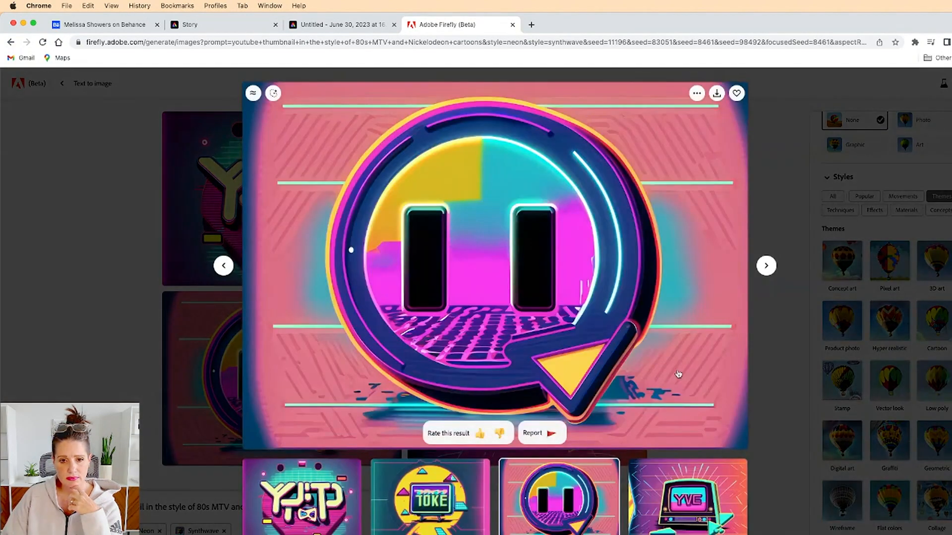
left_click(439, 516)
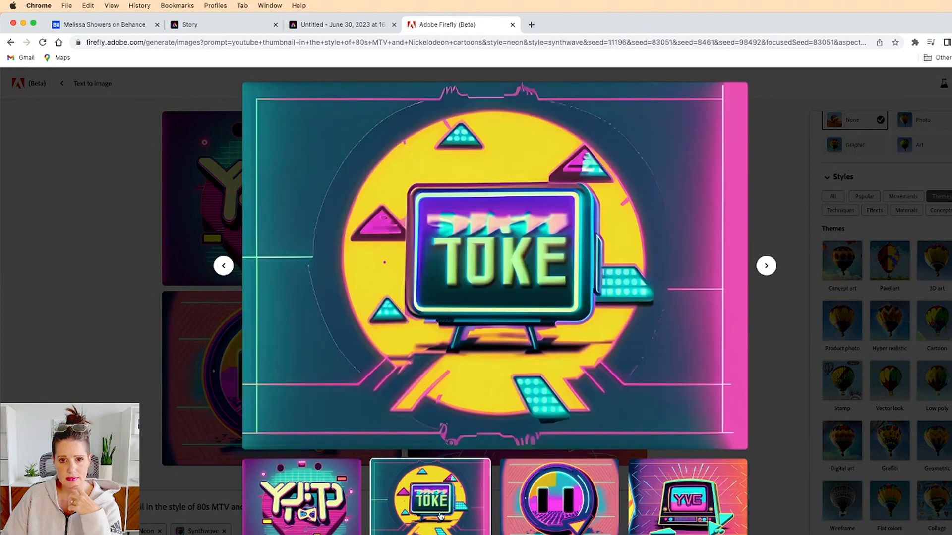
left_click(544, 515)
left_click(683, 509)
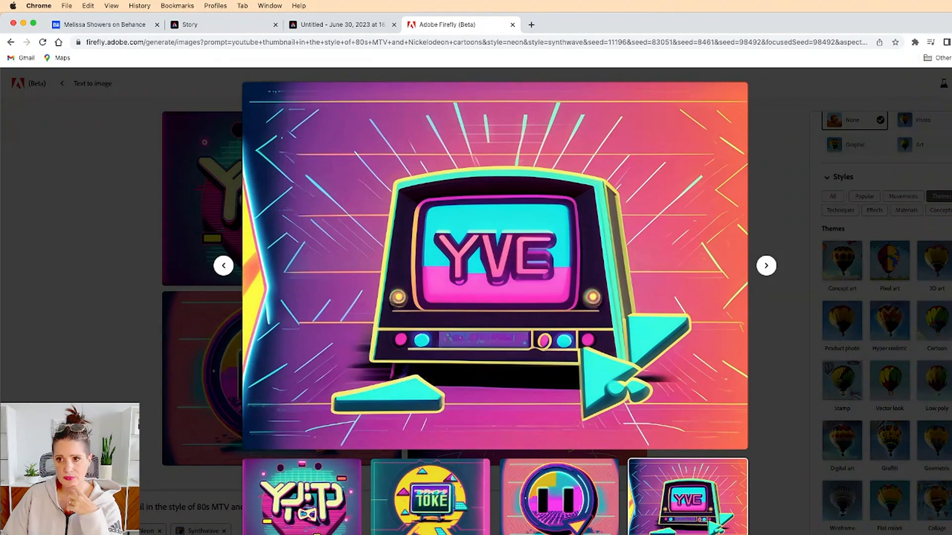
left_click(767, 439)
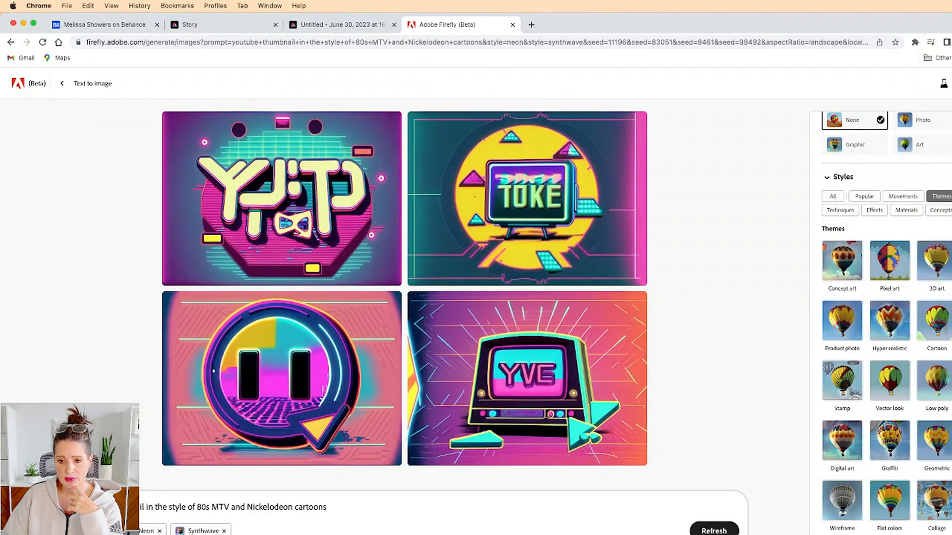
- Refresh the results for fresh variations in the Neon and Synthwave styles, with the content type kept at None
left_click(714, 531)
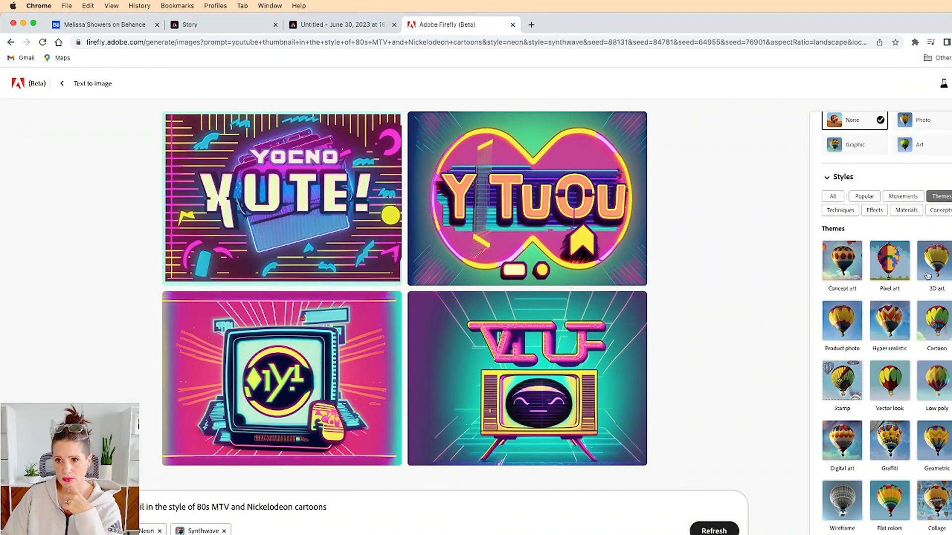
scroll(892, 231, "up", 3)
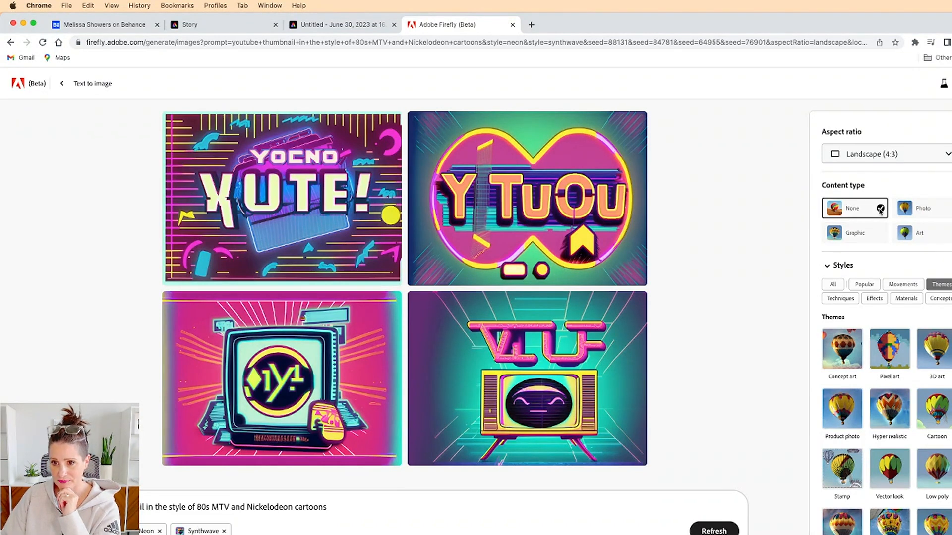
left_click(853, 211)
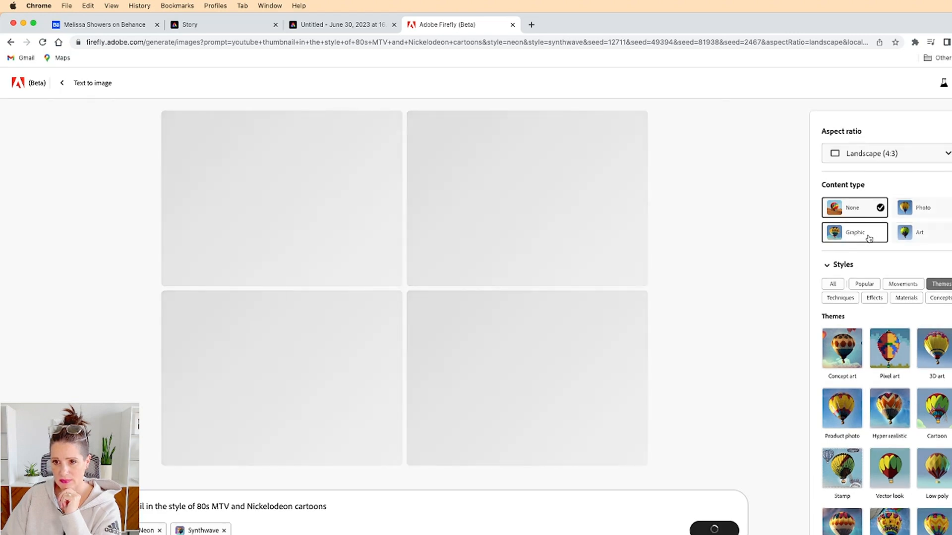
- Generate the images with the Art content type and again with Photo, and refresh the Photo results
left_click(869, 239)
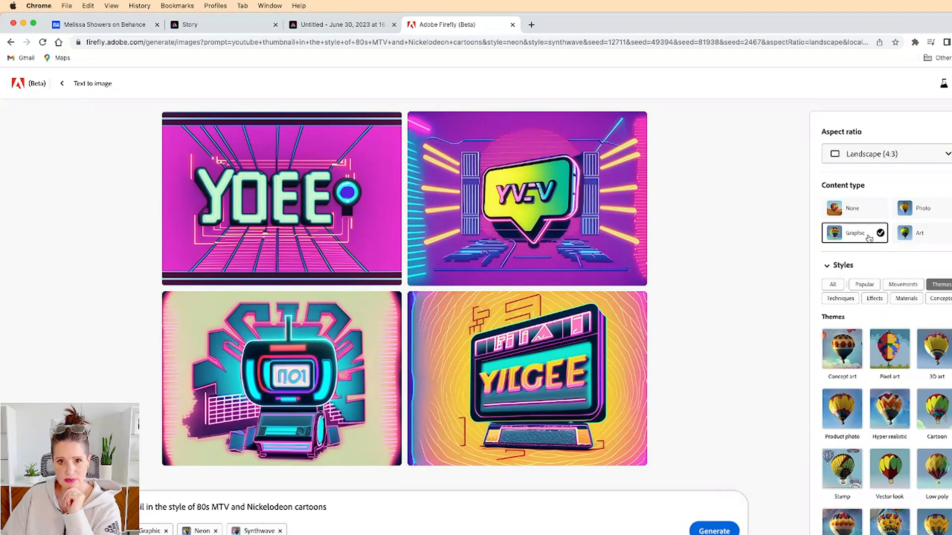
left_click(910, 237)
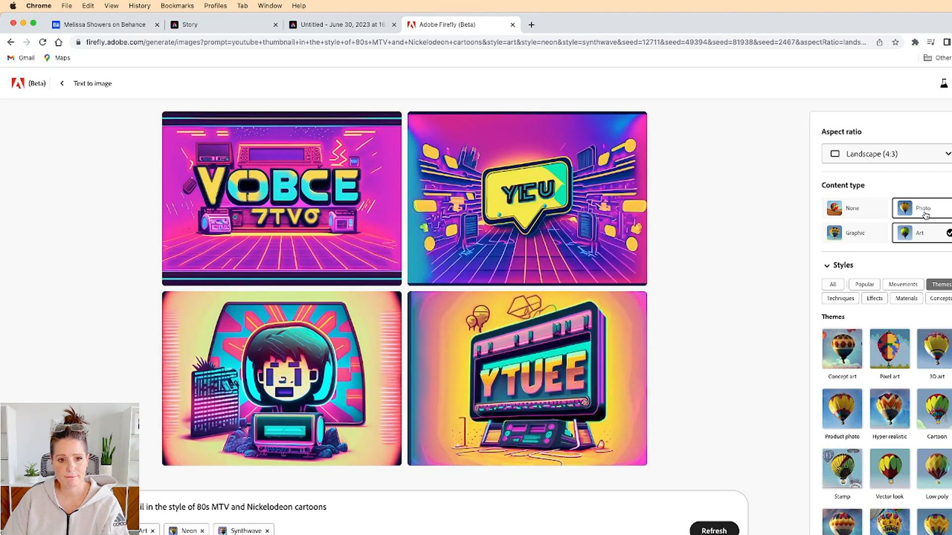
left_click(923, 208)
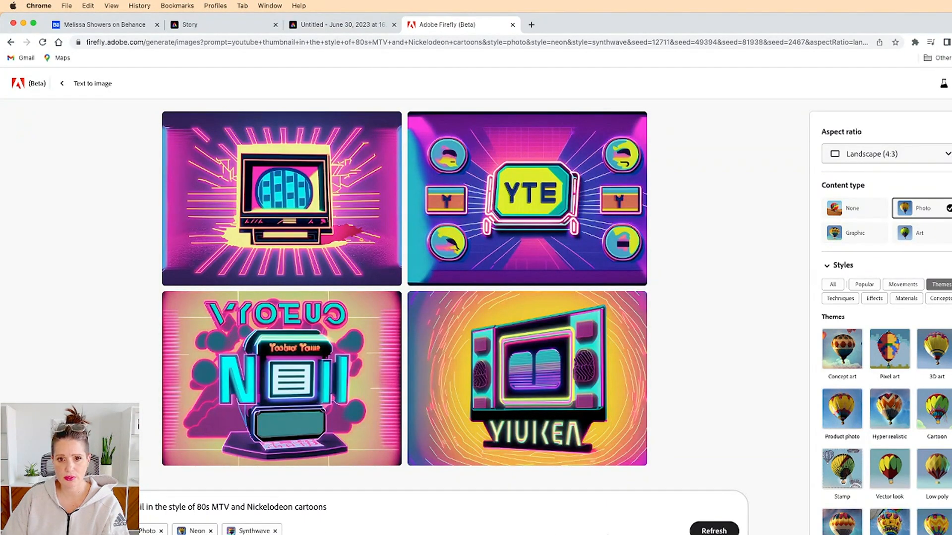
left_click(714, 531)
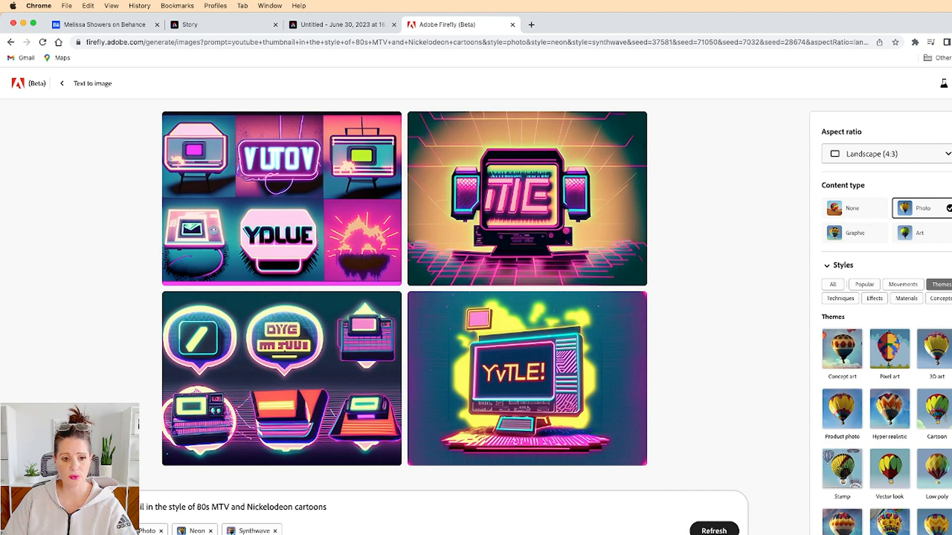
- Remove the Neon style and generate new images with the Photo content type and only the Synthwave style
left_click(210, 531)
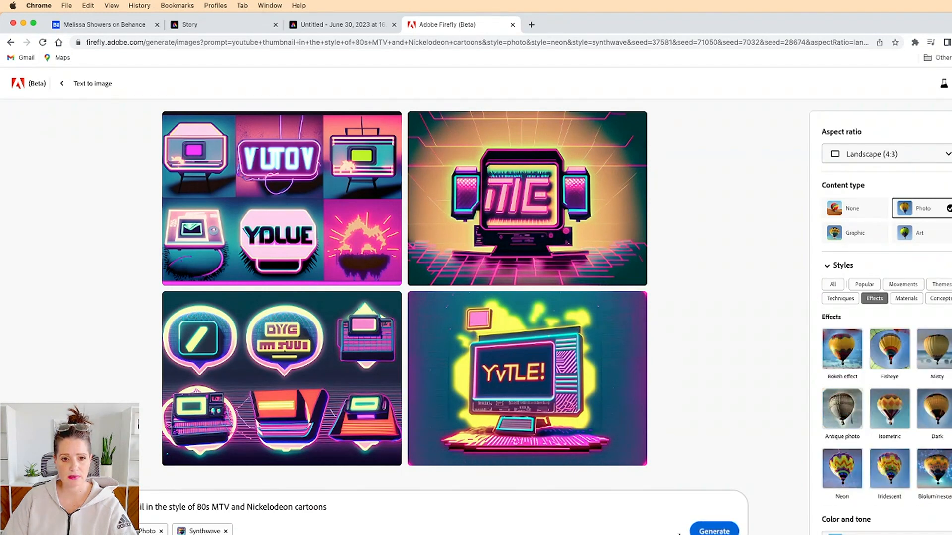
left_click(715, 530)
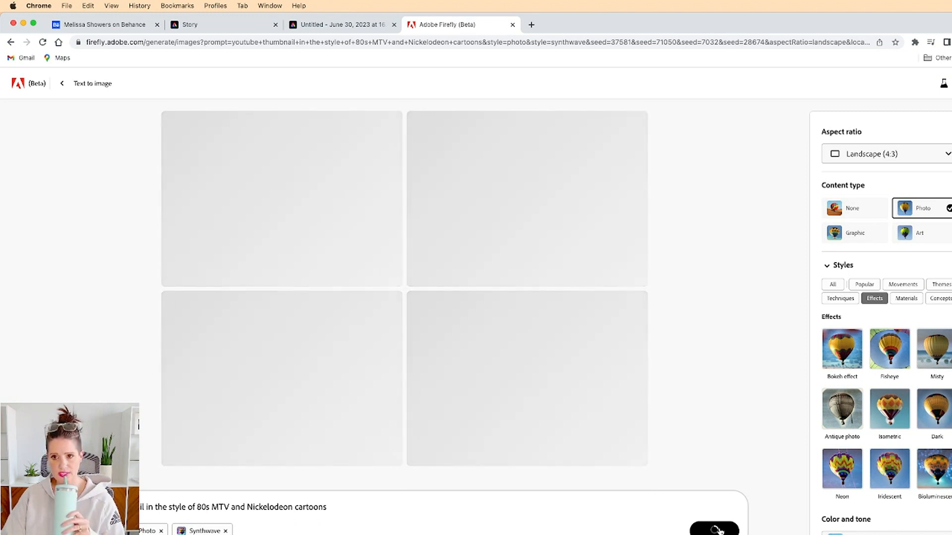
scroll(917, 372, "down", 1)
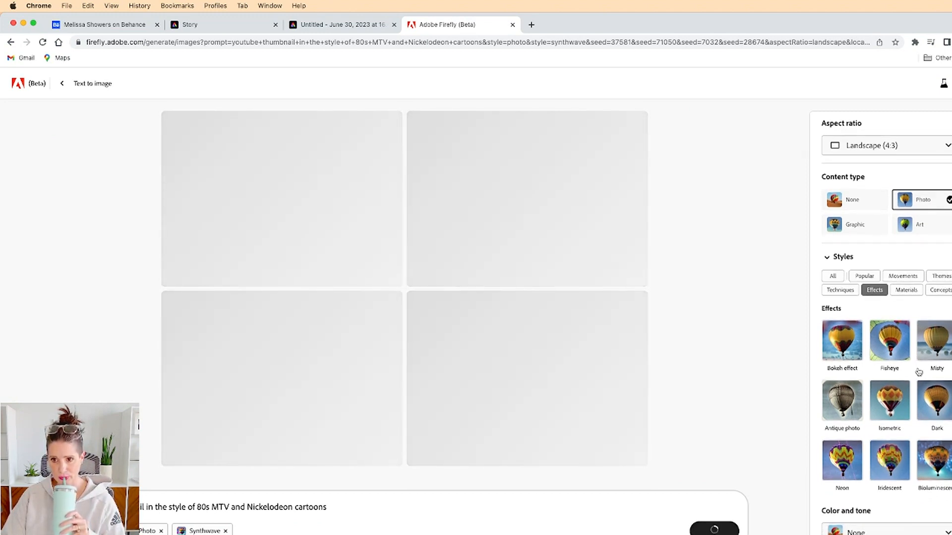
scroll(917, 372, "down", 4)
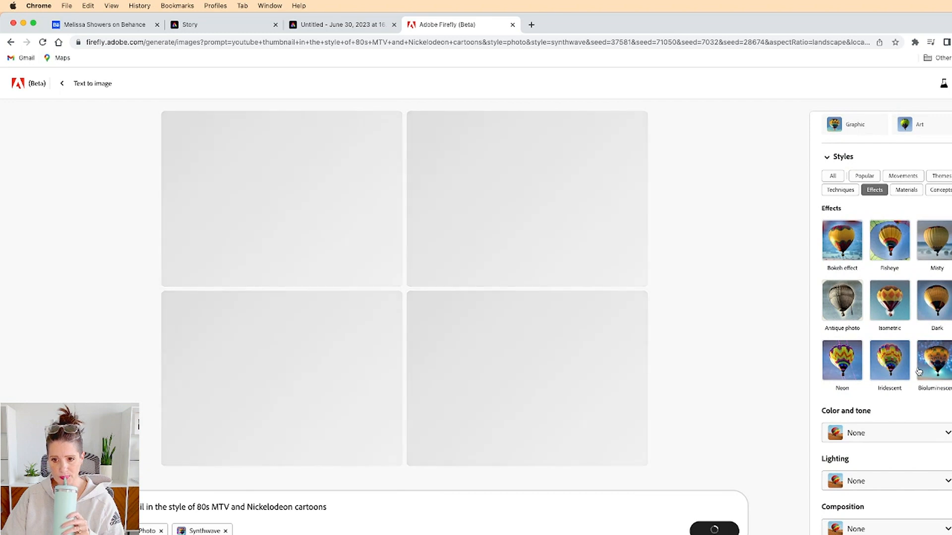
scroll(917, 372, "up", 4)
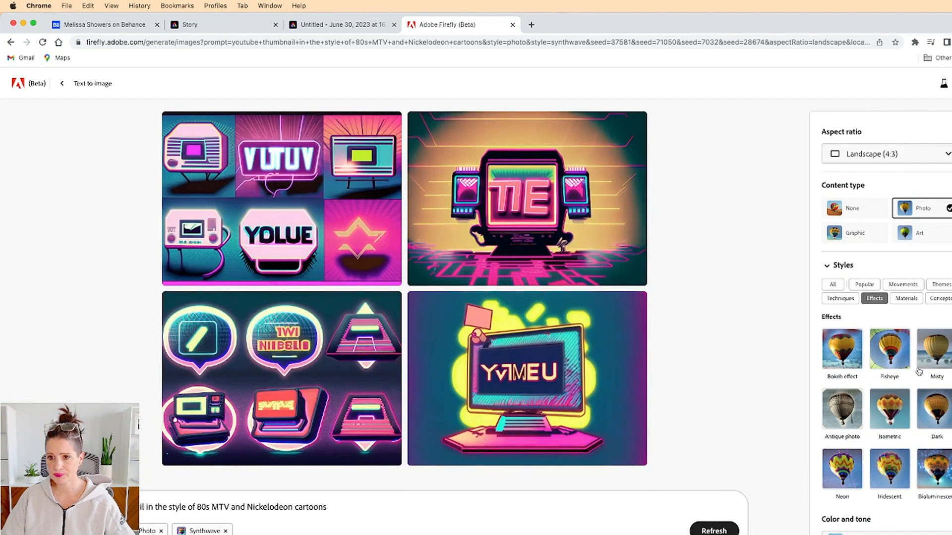
- Generate the Synthwave images with the content type set to None, and set the content type back to Photo
scroll(918, 372, "down", 1)
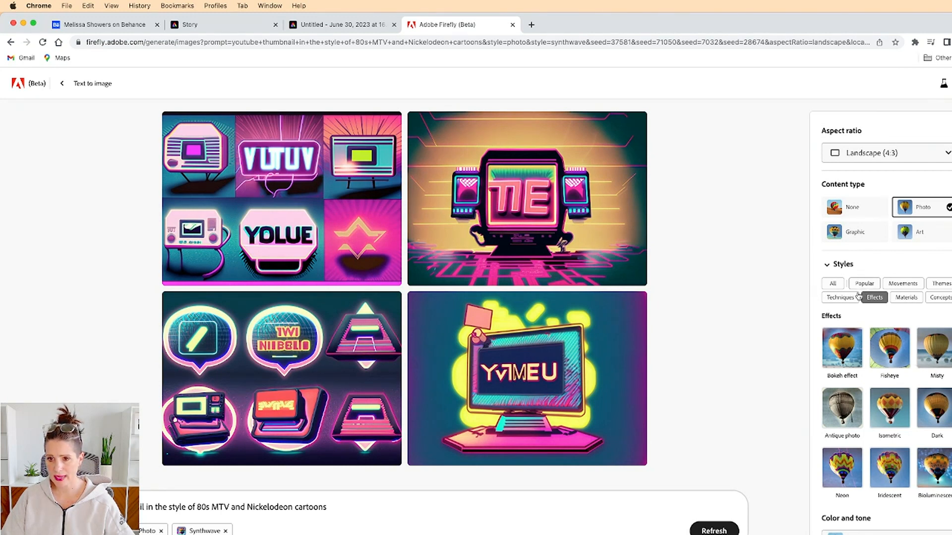
scroll(865, 319, "down", 2)
scroll(865, 319, "down", 1)
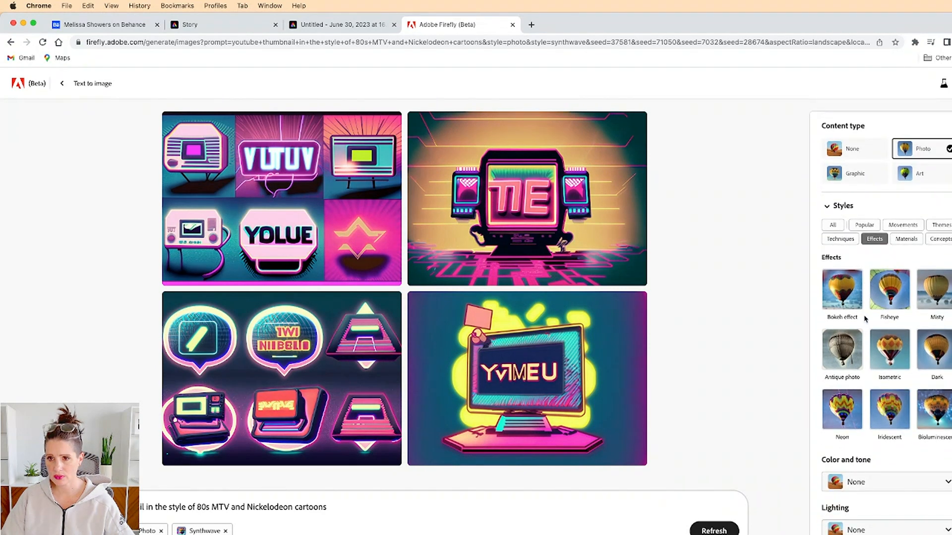
scroll(865, 319, "down", 2)
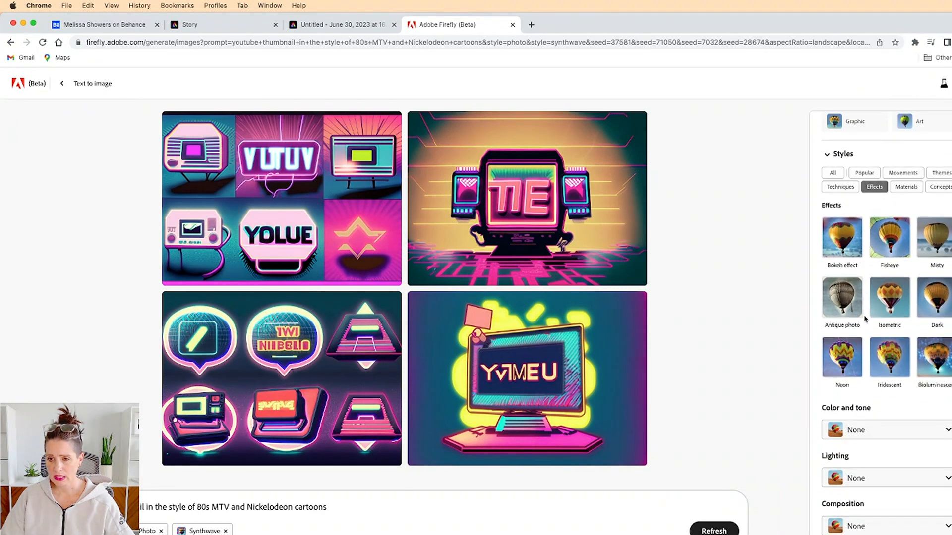
scroll(865, 318, "up", 4)
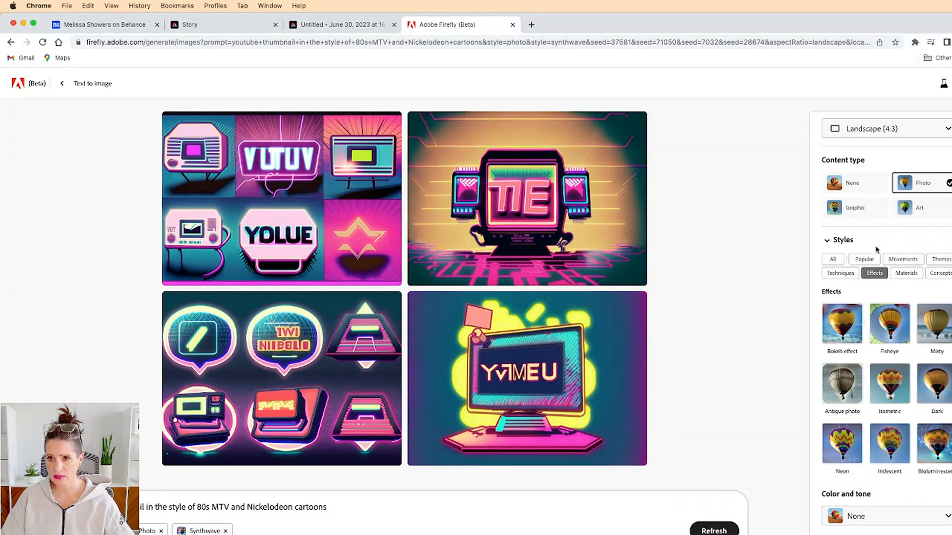
left_click(865, 189)
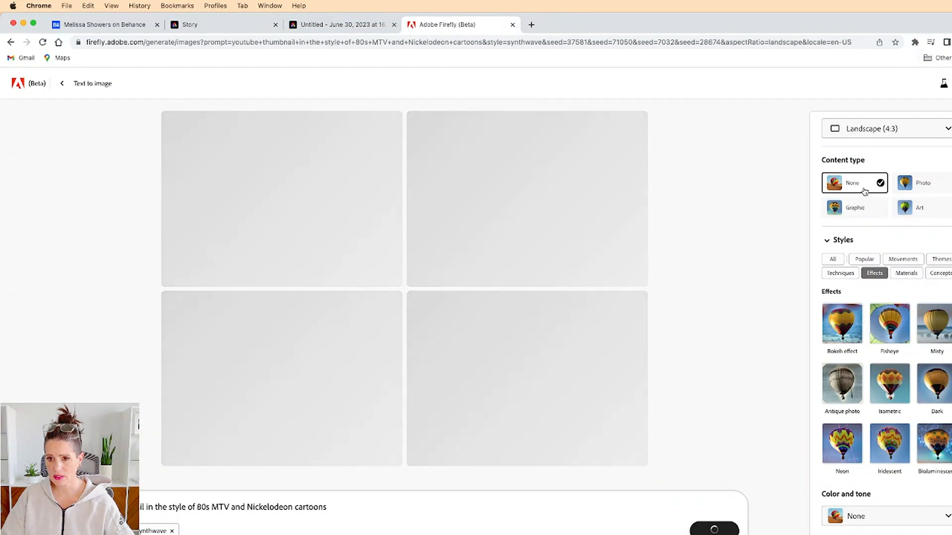
scroll(867, 443, "down", 1)
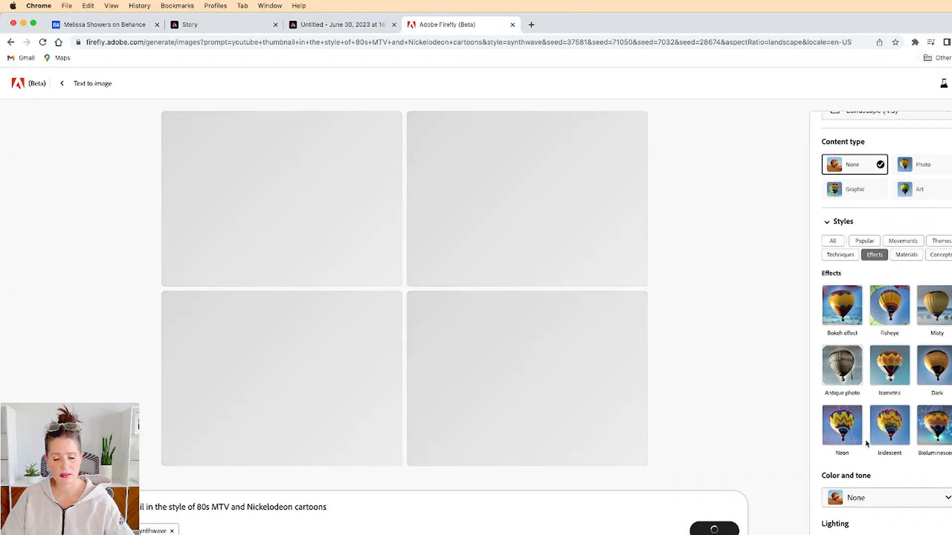
scroll(867, 442, "down", 3)
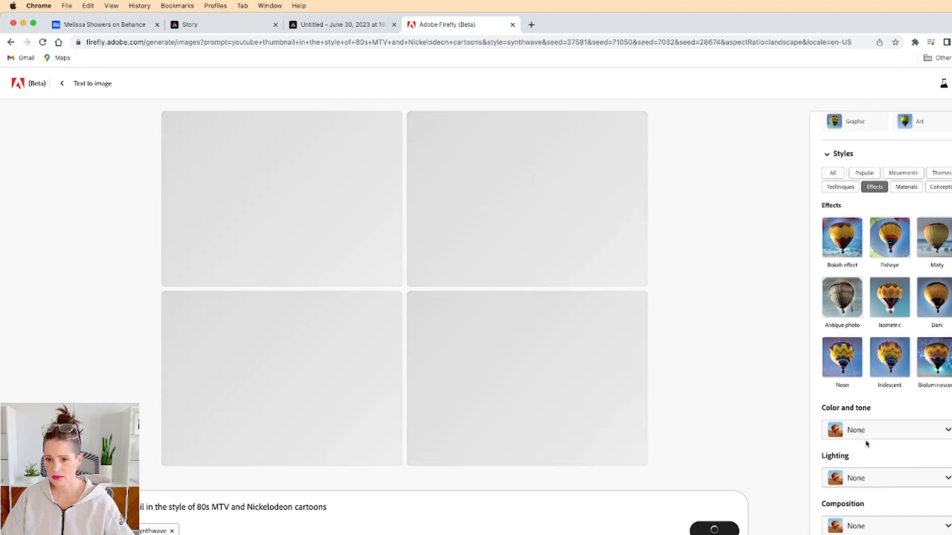
scroll(866, 443, "up", 5)
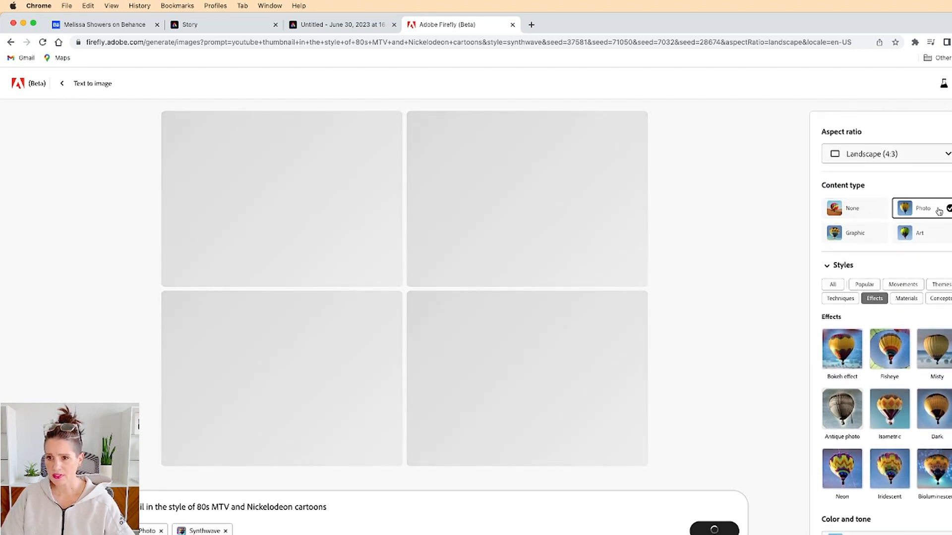
left_click(939, 211)
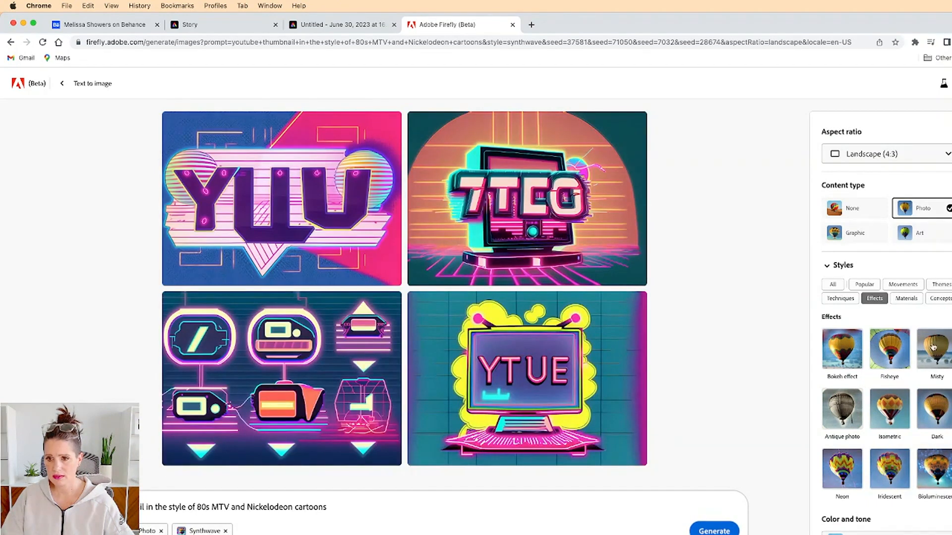
scroll(933, 354, "down", 3)
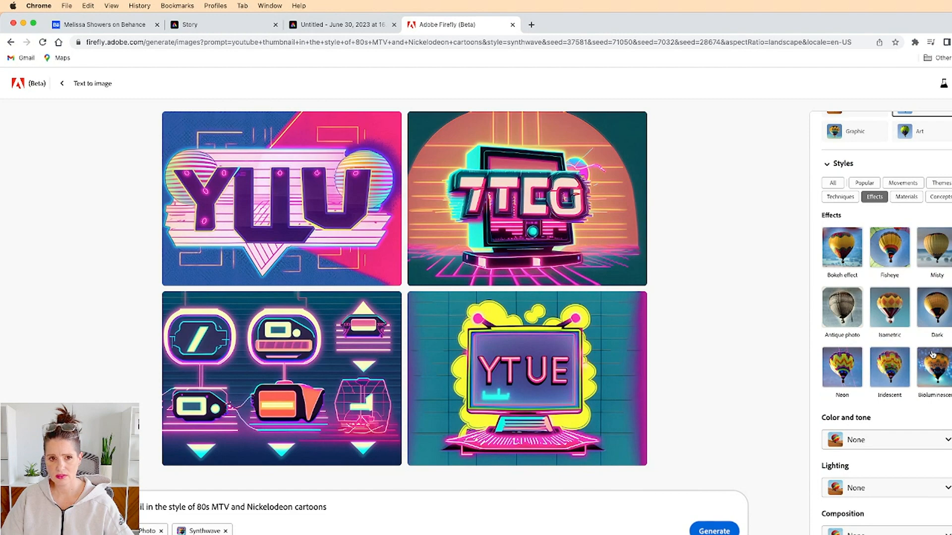
- Examine the enlarged "YTUE" television and retro computer results, and return to the image grid
left_click(614, 327)
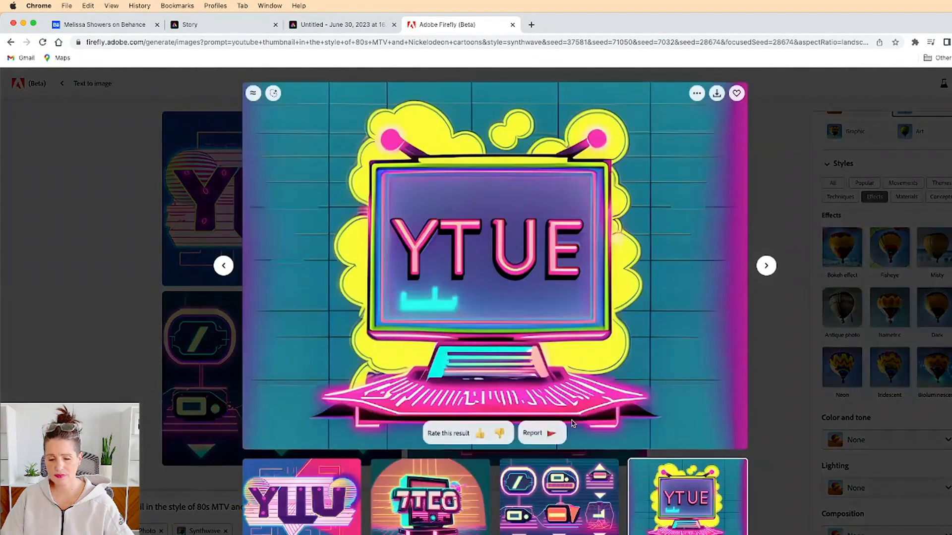
left_click(766, 265)
left_click(766, 265)
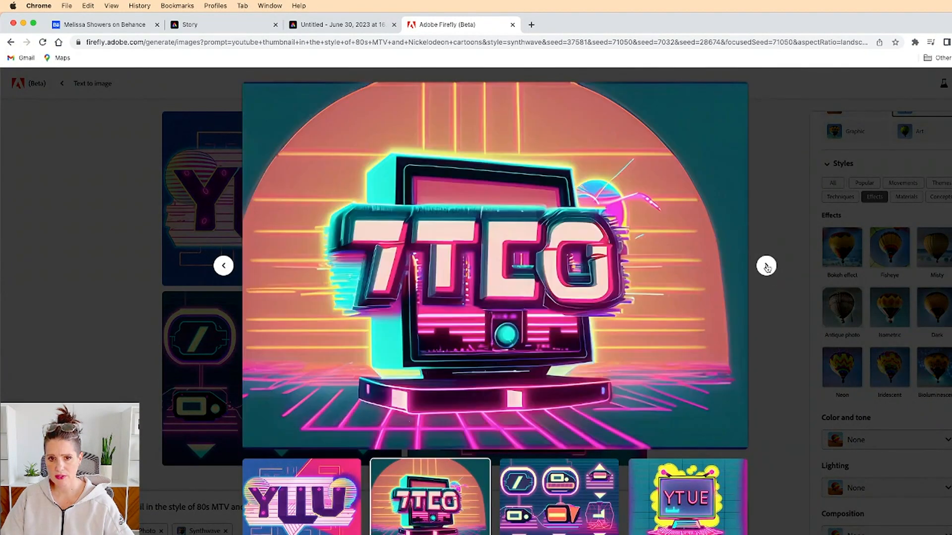
left_click(766, 266)
key("Escape")
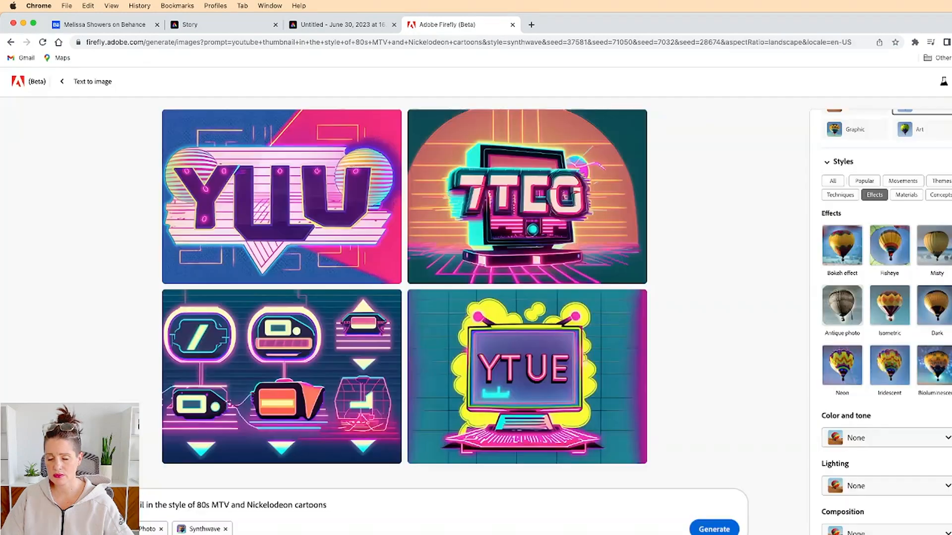
- Look through the Themes styles and the full list of styles for alternatives to Synthwave
scroll(945, 315, "up", 1)
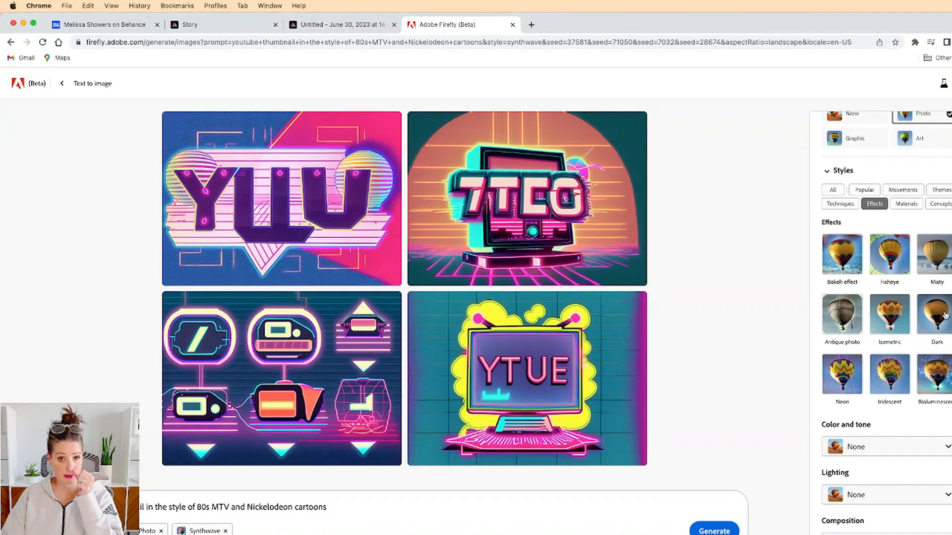
left_click(939, 192)
scroll(893, 393, "down", 5)
scroll(894, 393, "down", 1)
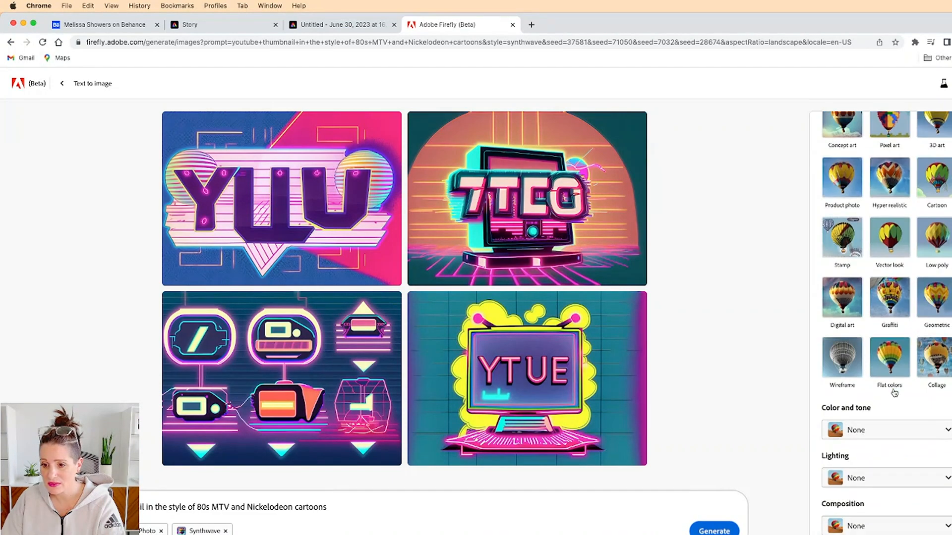
scroll(894, 393, "up", 6)
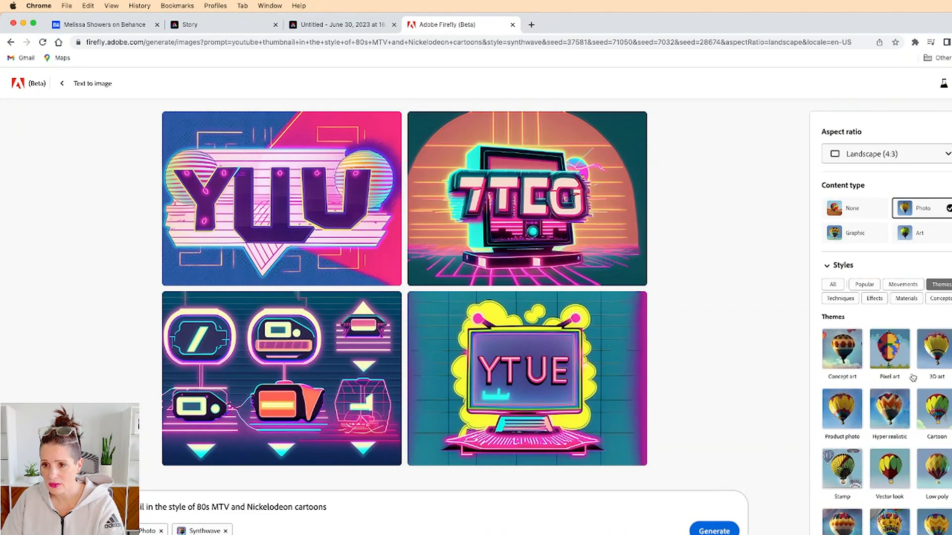
left_click(833, 284)
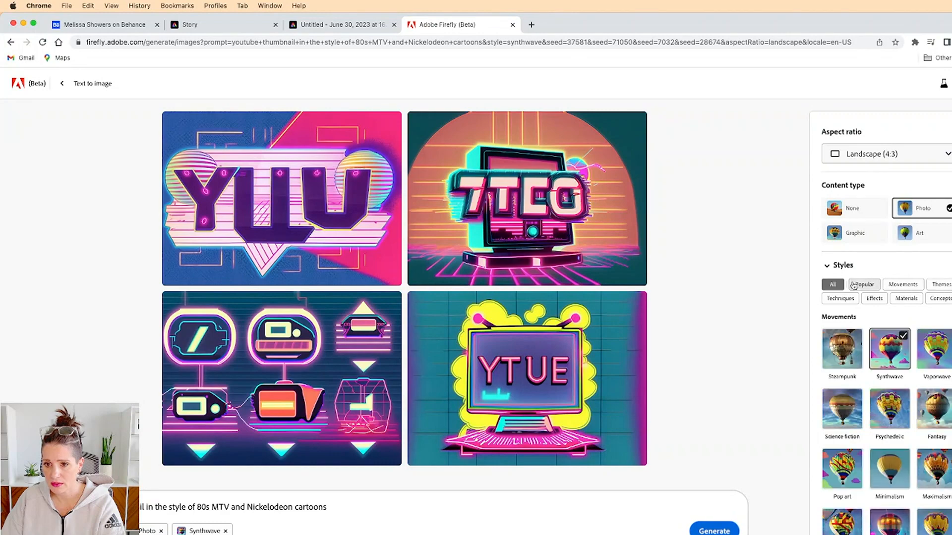
scroll(907, 376, "down", 5)
scroll(910, 373, "up", 2)
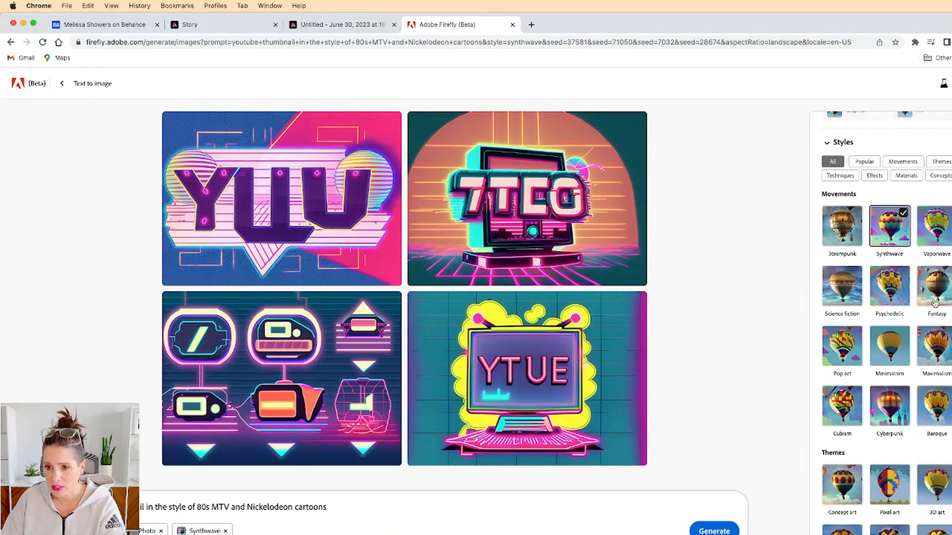
scroll(939, 365, "down", 3)
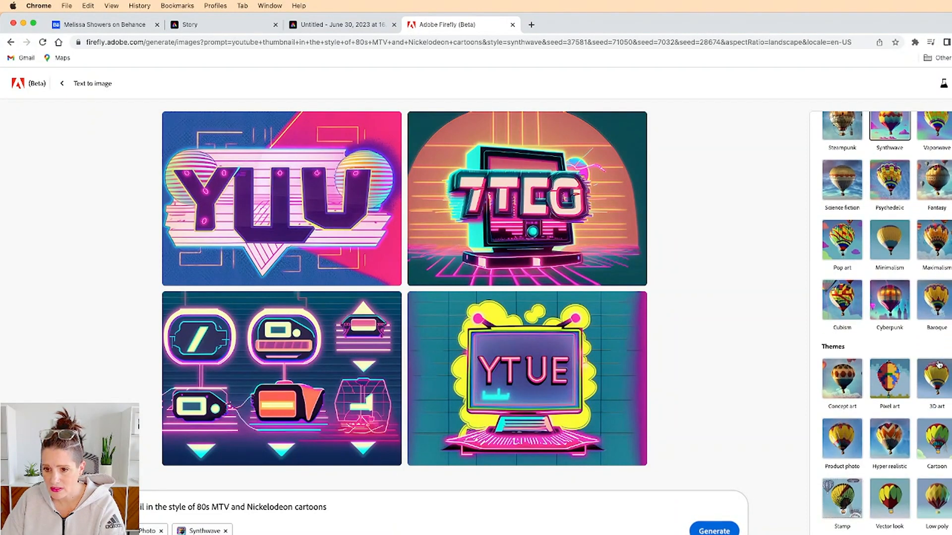
scroll(938, 365, "down", 2)
scroll(938, 365, "up", 5)
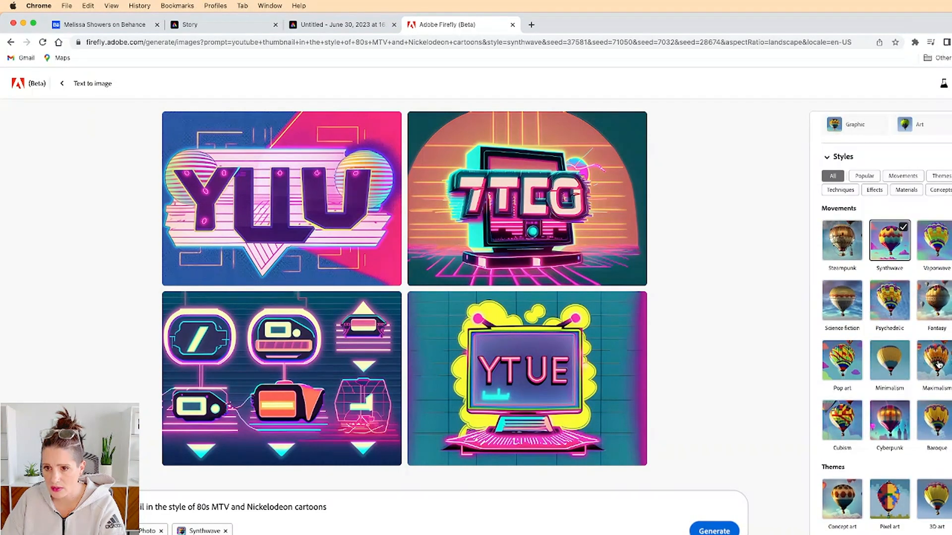
- Replace the Synthwave style with Vaporwave, add the Cartoon theme and generate new images
left_click(942, 229)
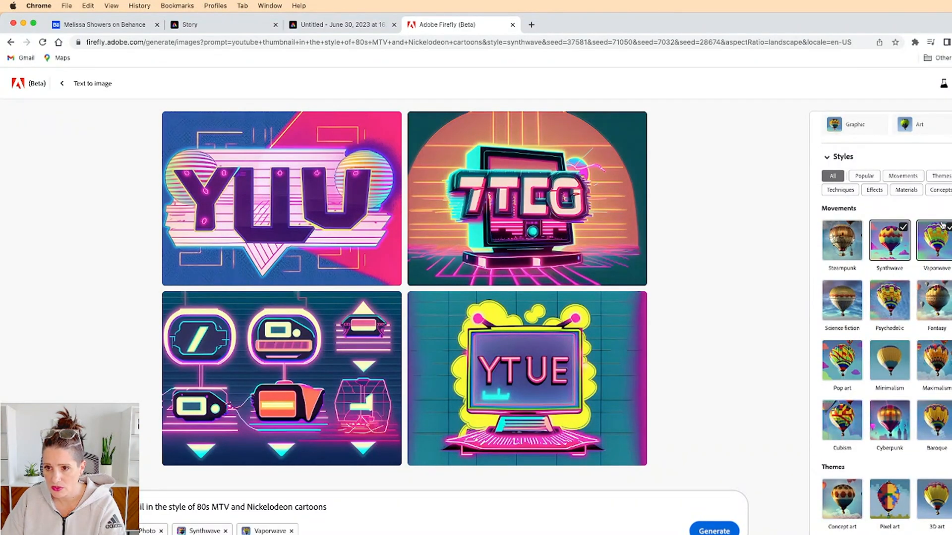
left_click(901, 228)
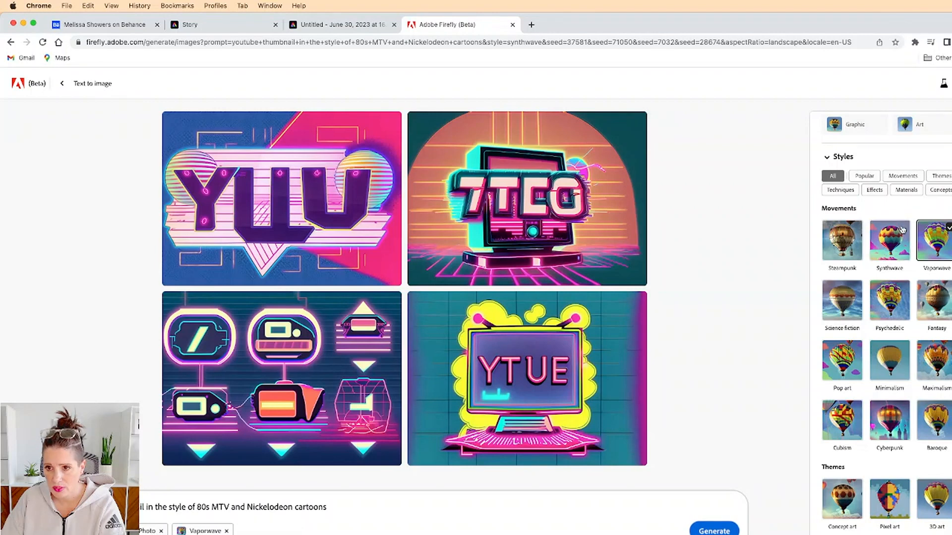
scroll(938, 380, "down", 2)
scroll(938, 380, "down", 2)
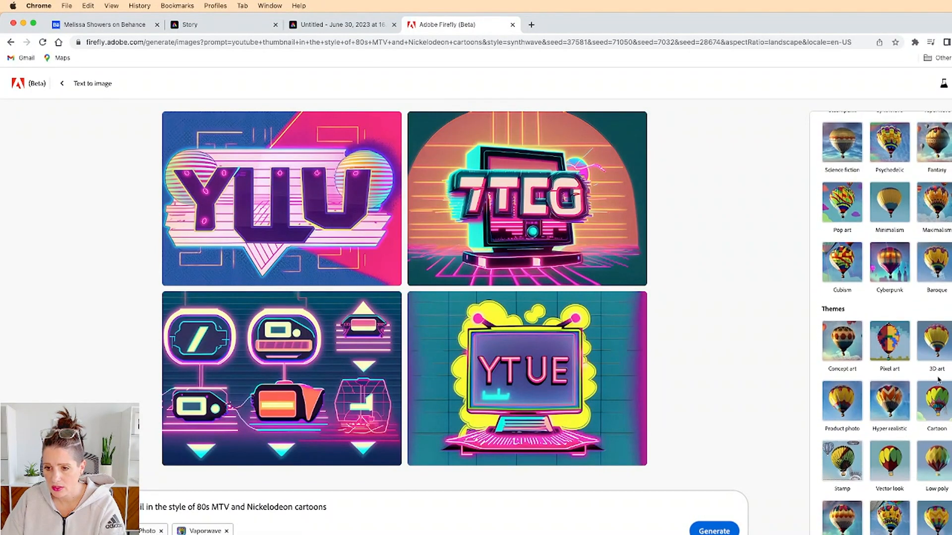
left_click(938, 407)
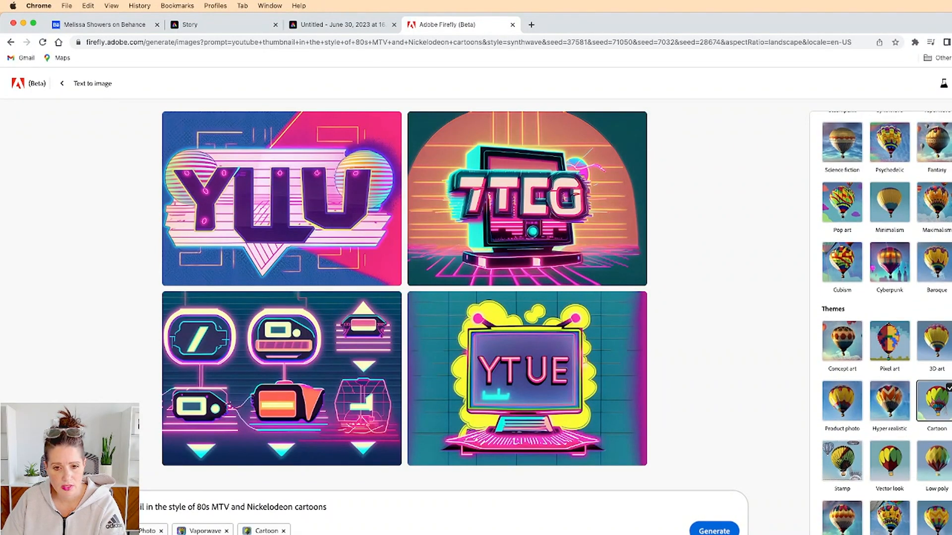
left_click(714, 531)
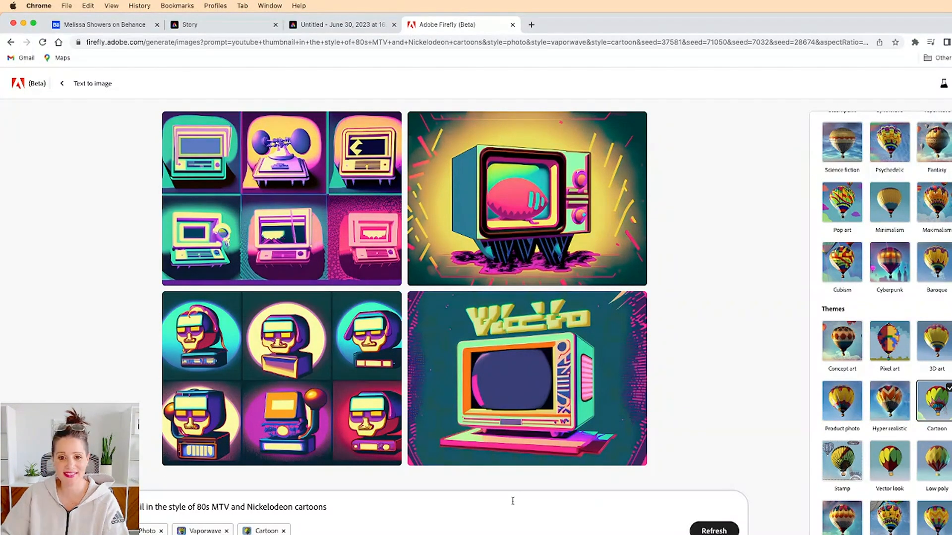
- Enlarge the green and pink blank-screen television result, capture a screenshot of it and switch to the untitled Adobe Express project
mouse_move(491, 352)
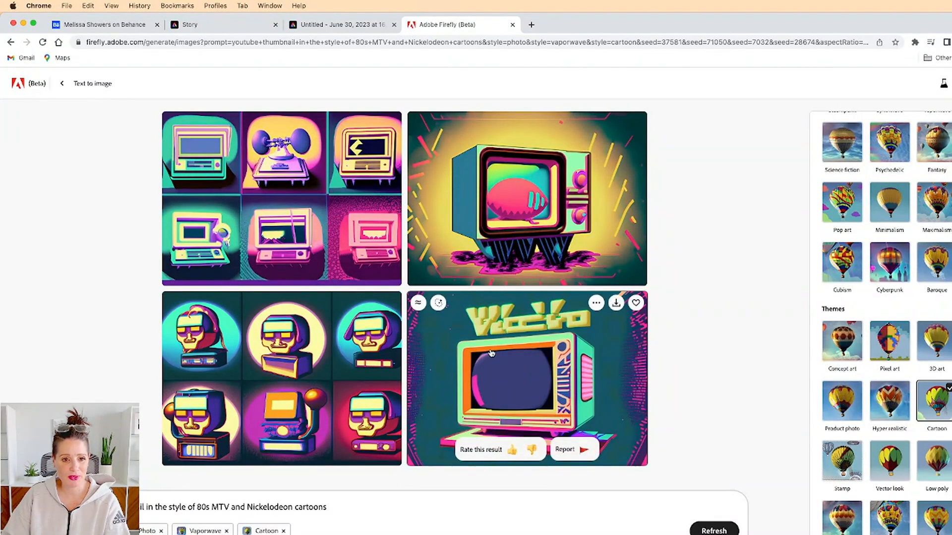
left_click(539, 357)
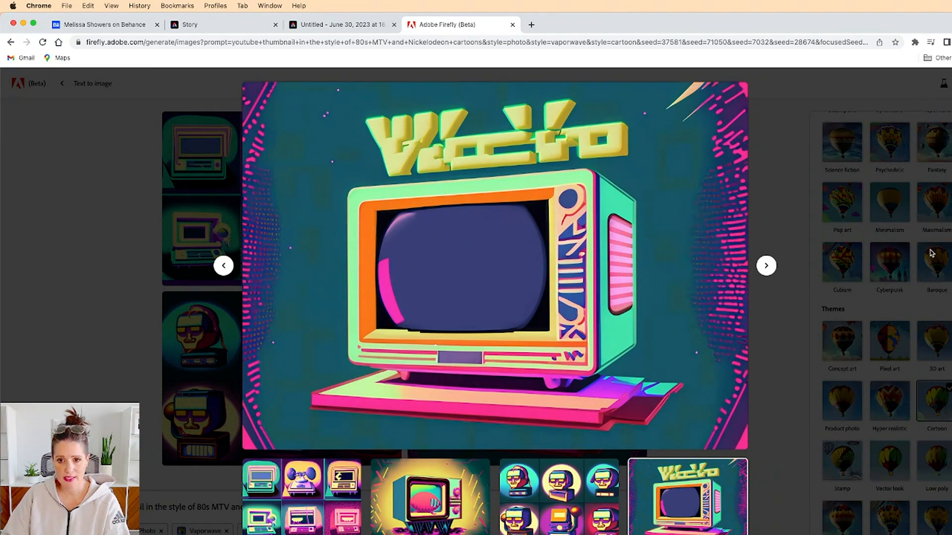
key("super+shift+4")
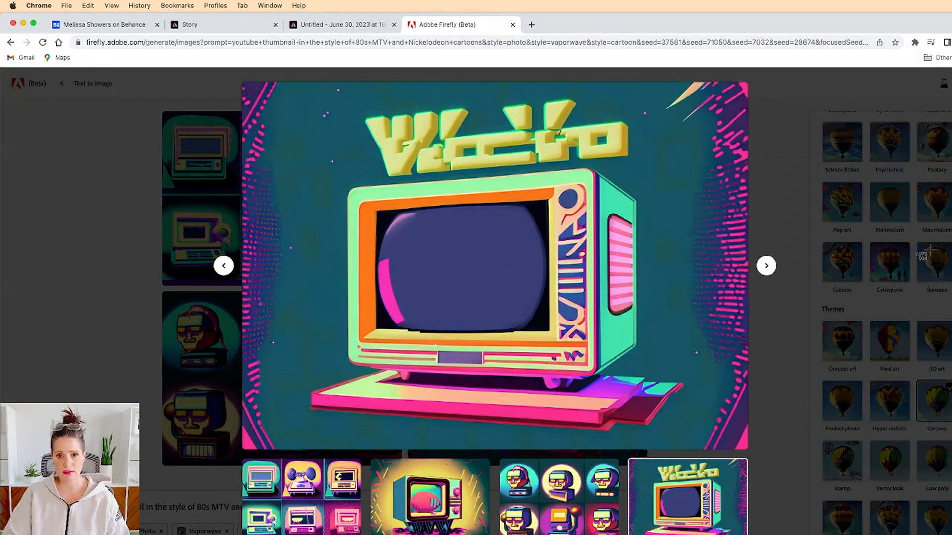
left_click_drag(249, 87, 647, 393)
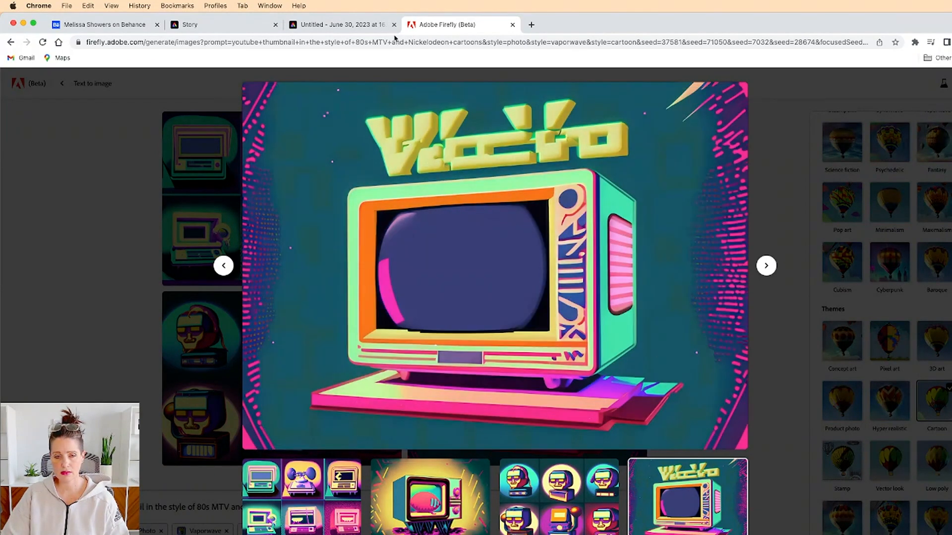
left_click(323, 26)
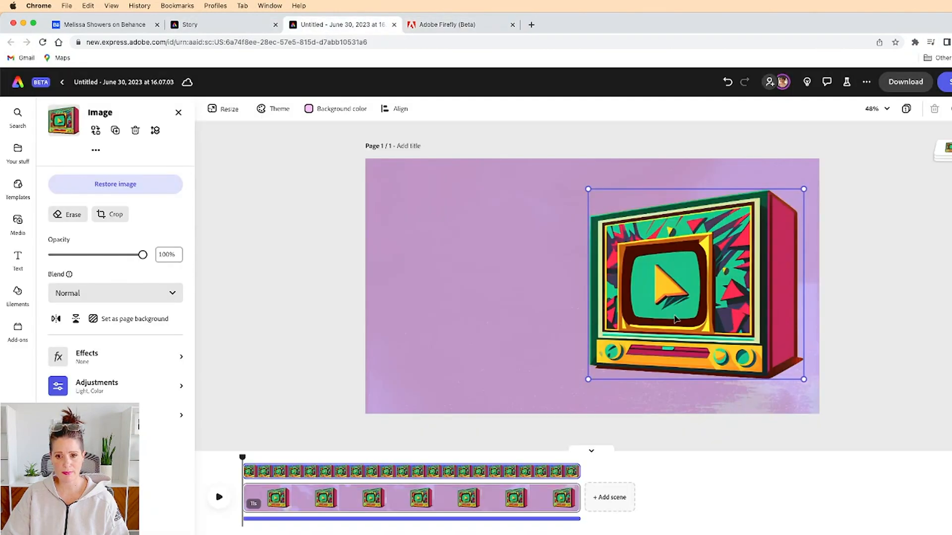
- Upload the blank-screen and "MTUE!" television screenshots taken today from the Desktop onto the page
left_click(18, 226)
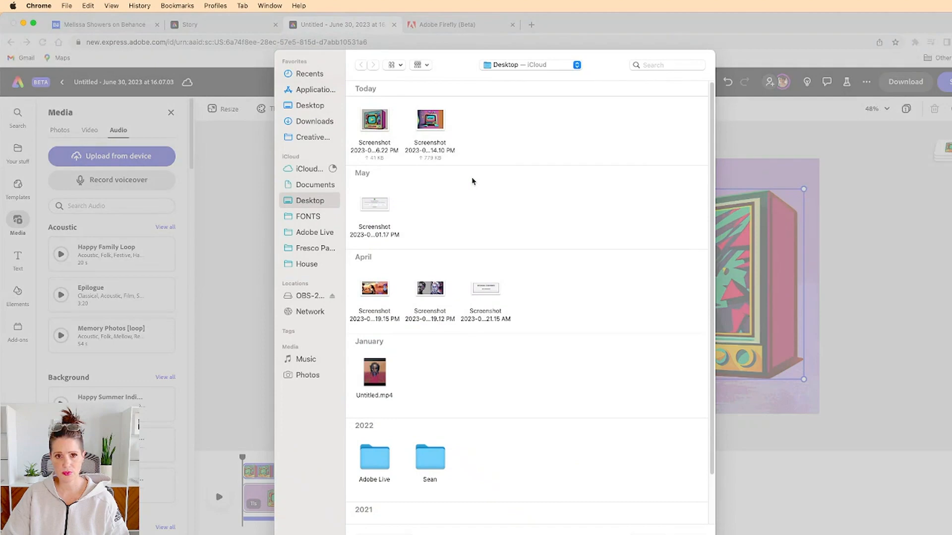
left_click(494, 128)
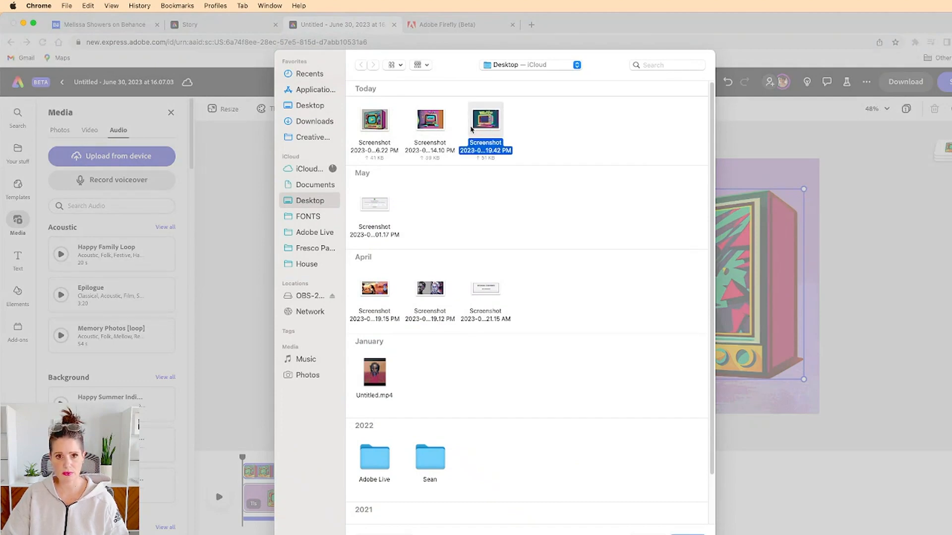
left_click(433, 128, "shift")
key("Return")
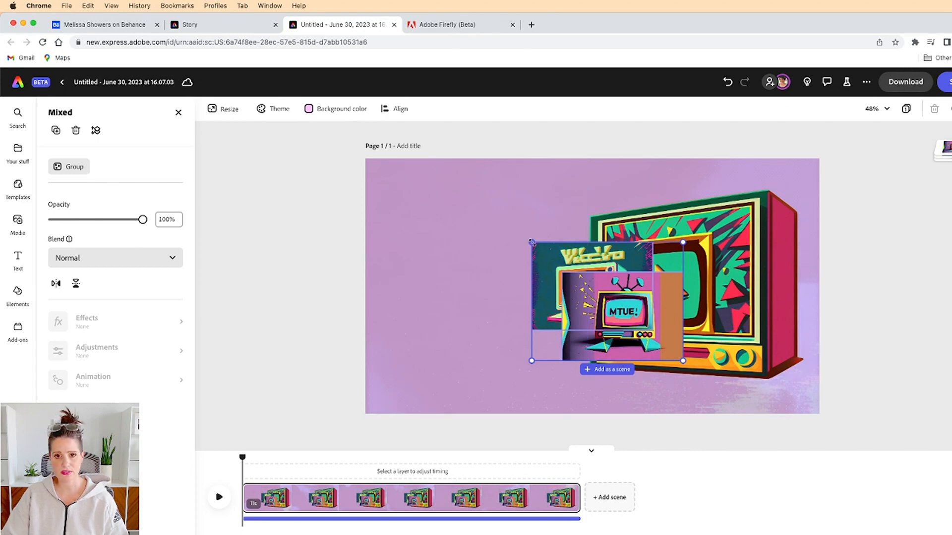
- Enlarge the two uploaded screenshots together and spread them apart, the blank-screen television left and the "MTUE!" television right
left_click_drag(531, 242, 409, 146)
left_click_drag(530, 258, 497, 306)
left_click(689, 277)
left_click_drag(579, 366, 727, 352)
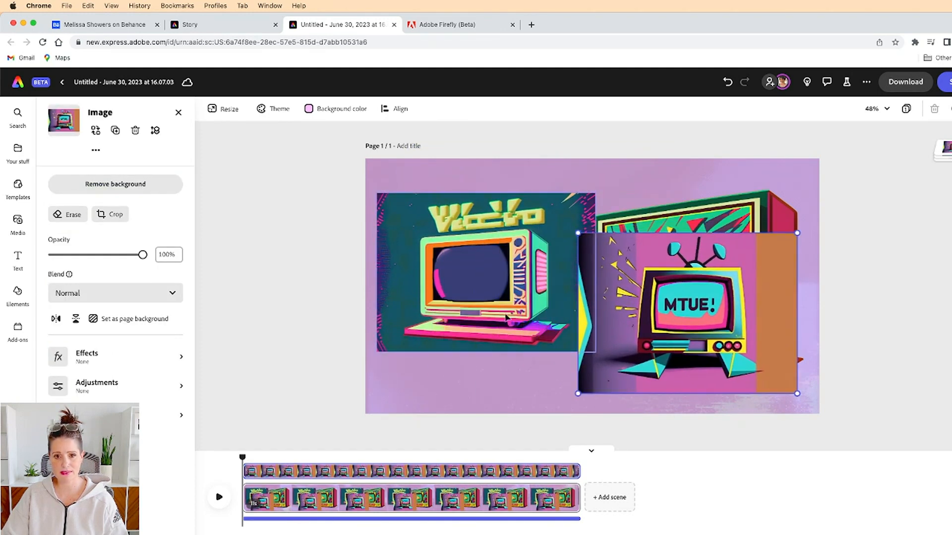
- Remove the backgrounds from the blank-screen and "MTUE!" television images
left_click(508, 316)
left_click(131, 185)
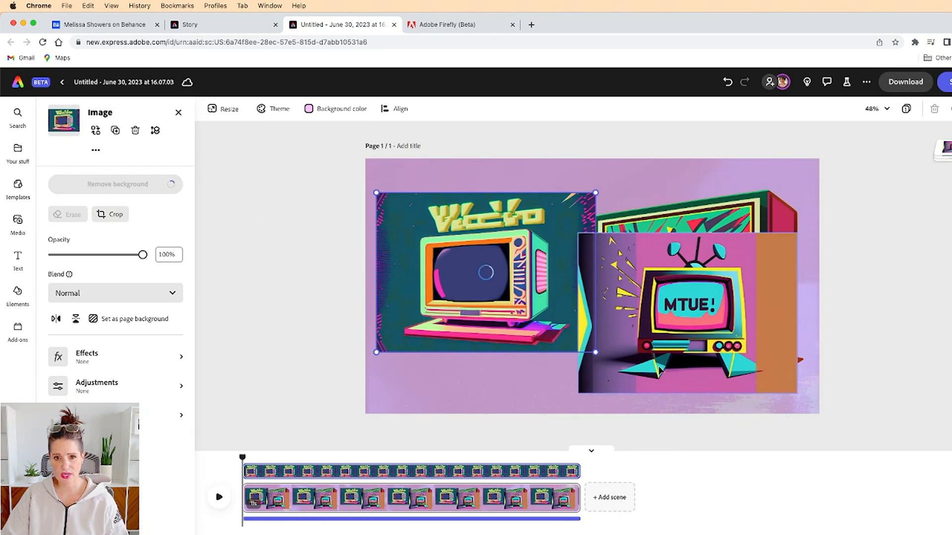
left_click(388, 391)
left_click(593, 285)
left_click(87, 188)
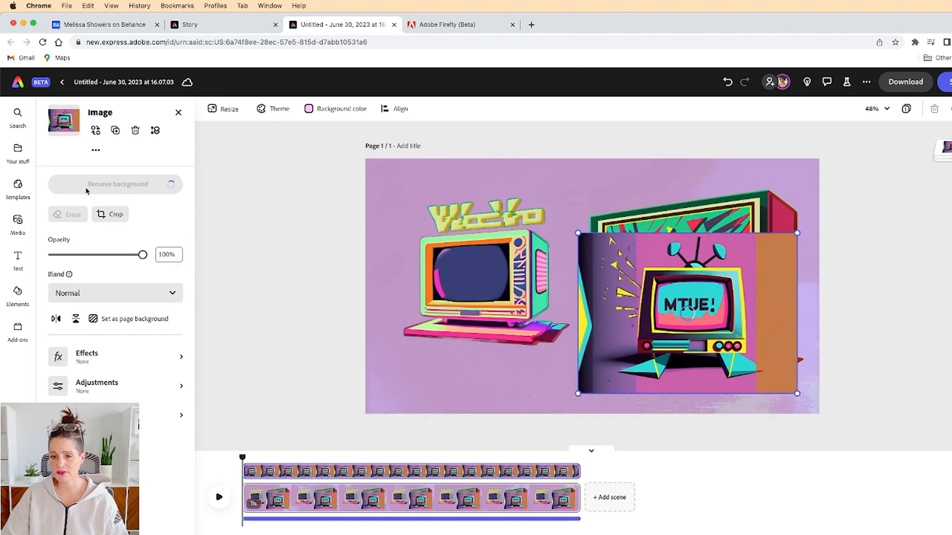
- Shrink the play-arrow and blank-screen televisions and arrange all three in a row with "MTUE!" in the middle
left_click_drag(603, 334, 442, 346)
left_click(608, 389)
left_click(614, 378)
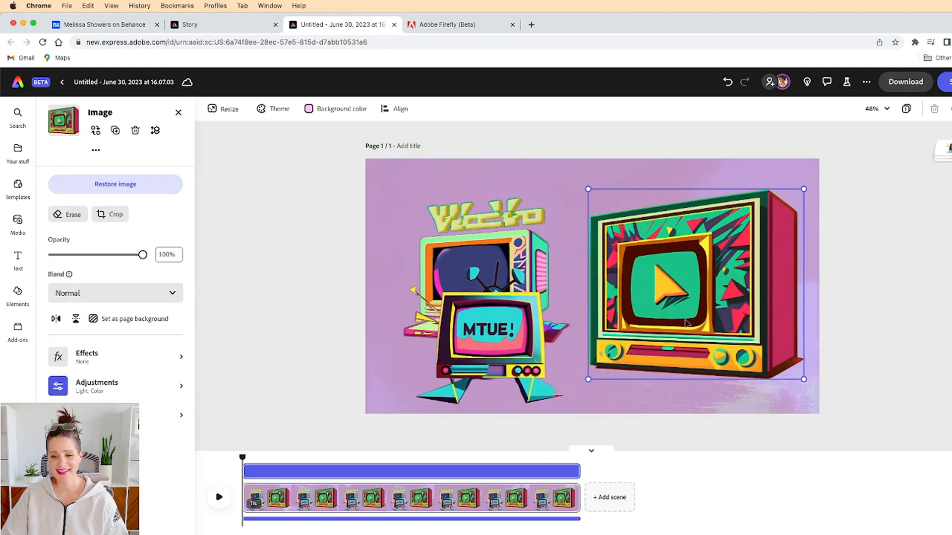
left_click_drag(588, 380, 678, 299)
left_click_drag(732, 273, 732, 306)
left_click_drag(489, 337, 597, 263)
left_click_drag(473, 294, 435, 297)
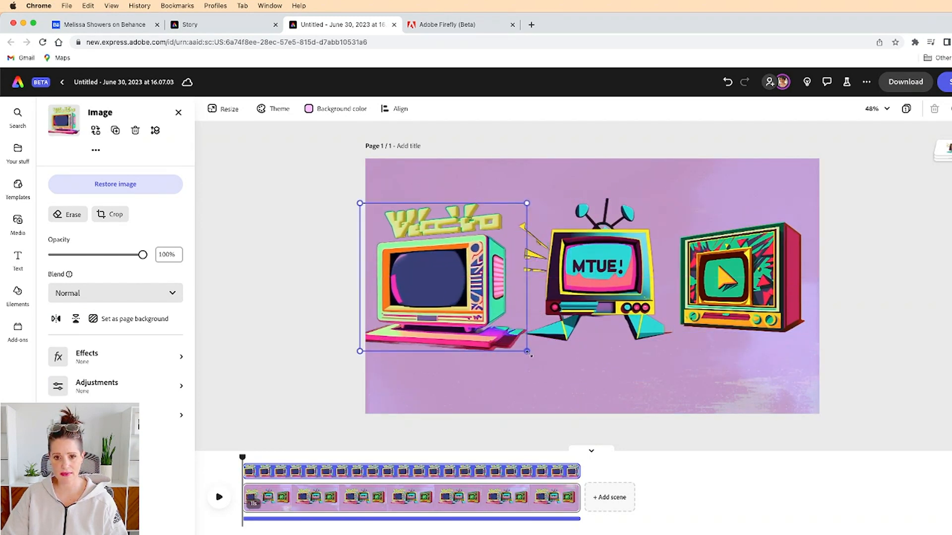
left_click_drag(527, 351, 454, 307)
left_click_drag(604, 294, 594, 298)
left_click(734, 288)
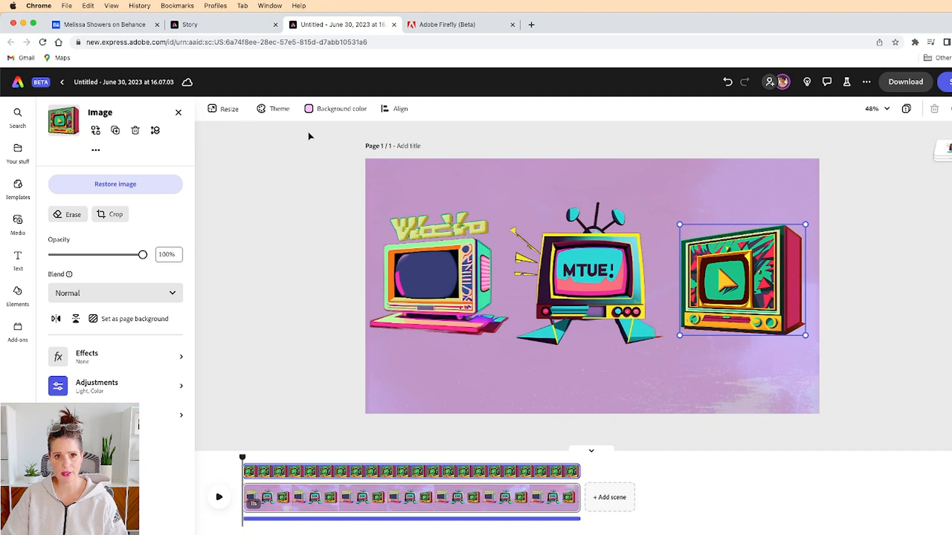
- Try black and several custom blues as the page background color, up to #1B20C4
left_click(309, 109)
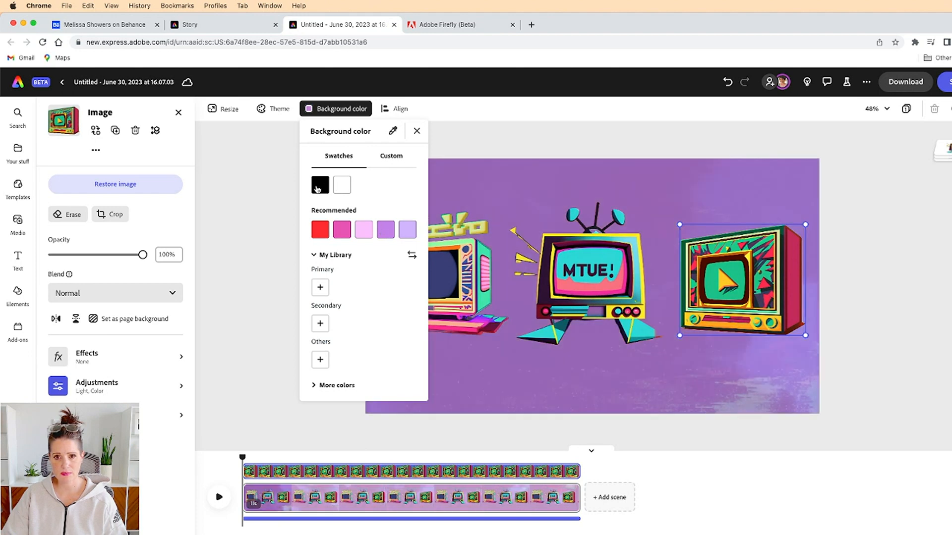
left_click(318, 187)
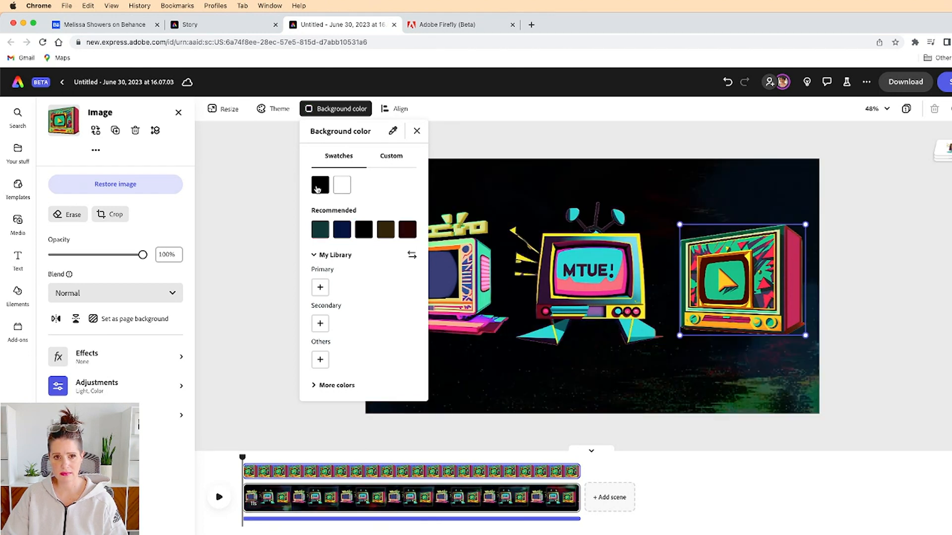
left_click(391, 157)
left_click_drag(326, 235, 379, 248)
left_click(381, 182)
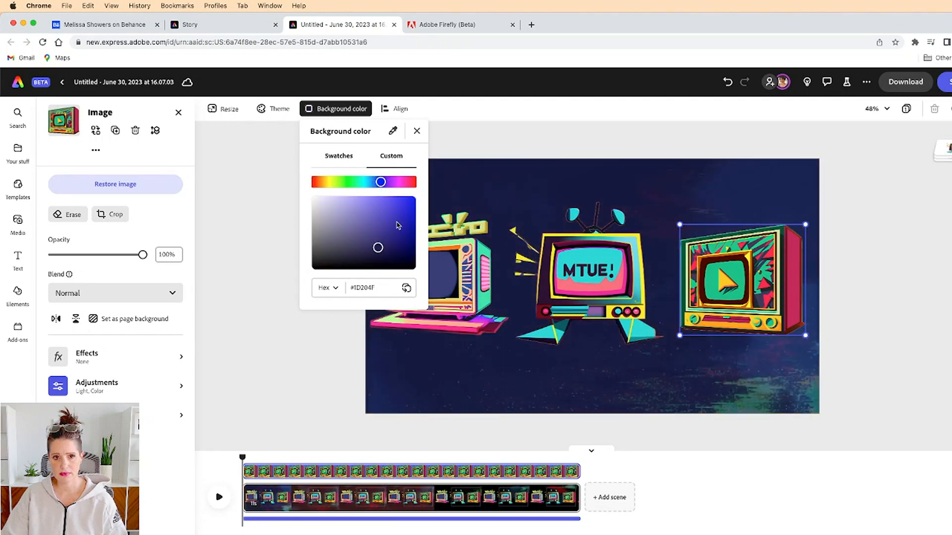
left_click(411, 201)
left_click(404, 225)
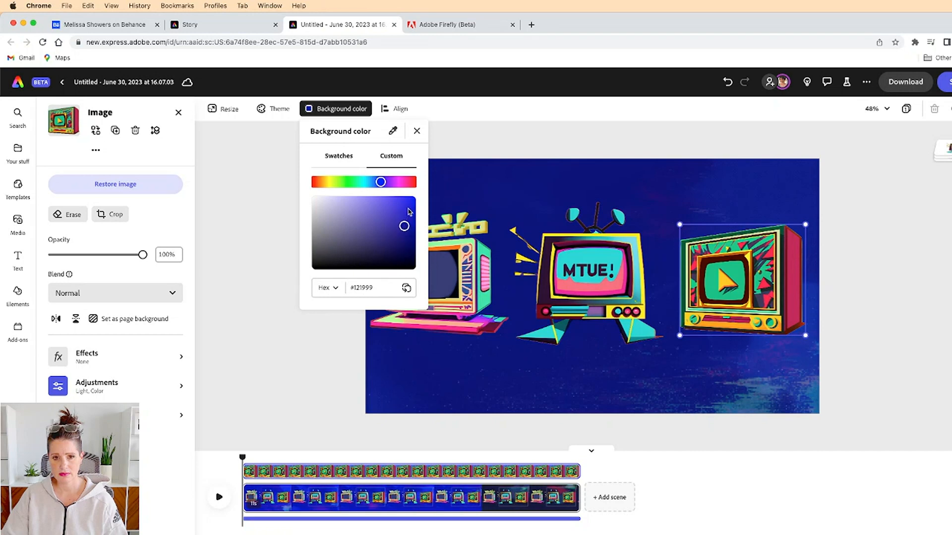
left_click(372, 226)
left_click(396, 224)
left_click_drag(396, 225, 404, 214)
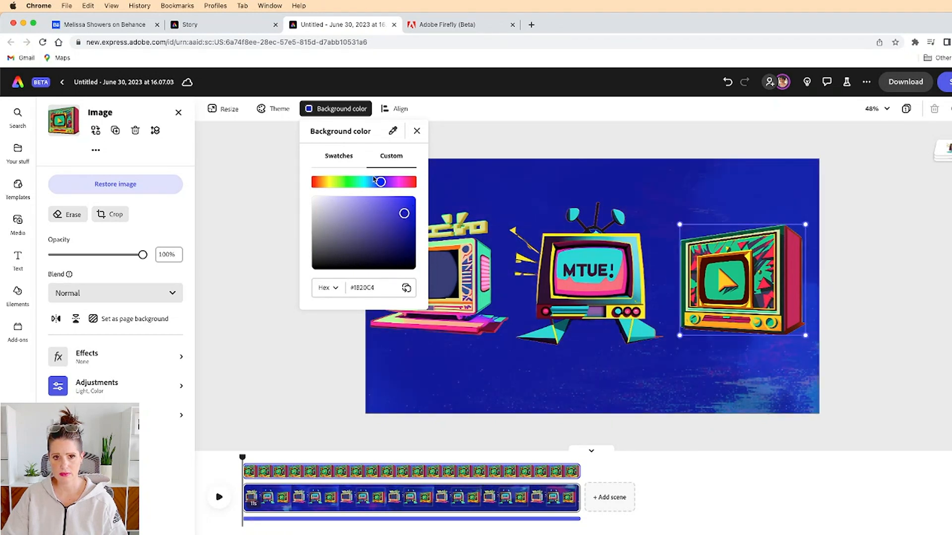
- Try custom teal, dark grey-teal and yellow shades as the page background color
left_click(365, 182)
left_click(385, 210)
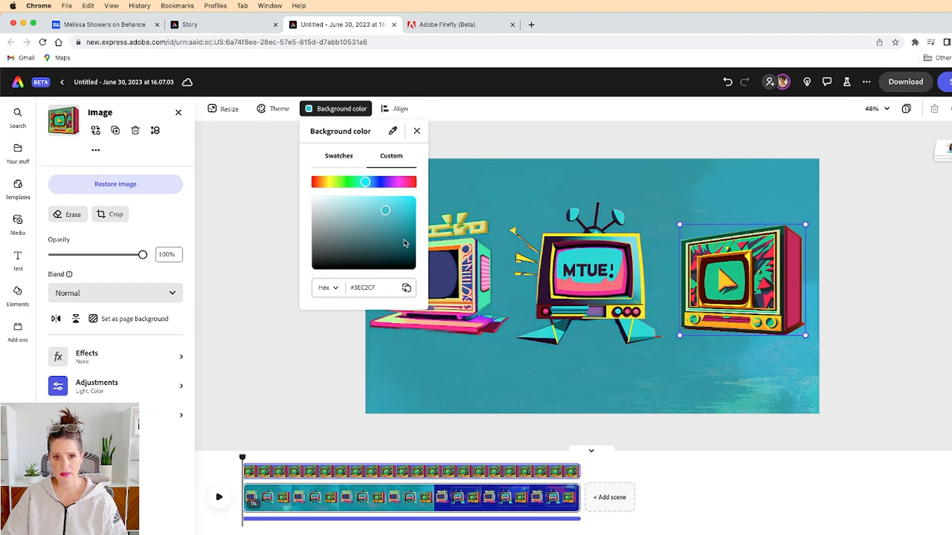
left_click(406, 236)
left_click(396, 249)
left_click(354, 247)
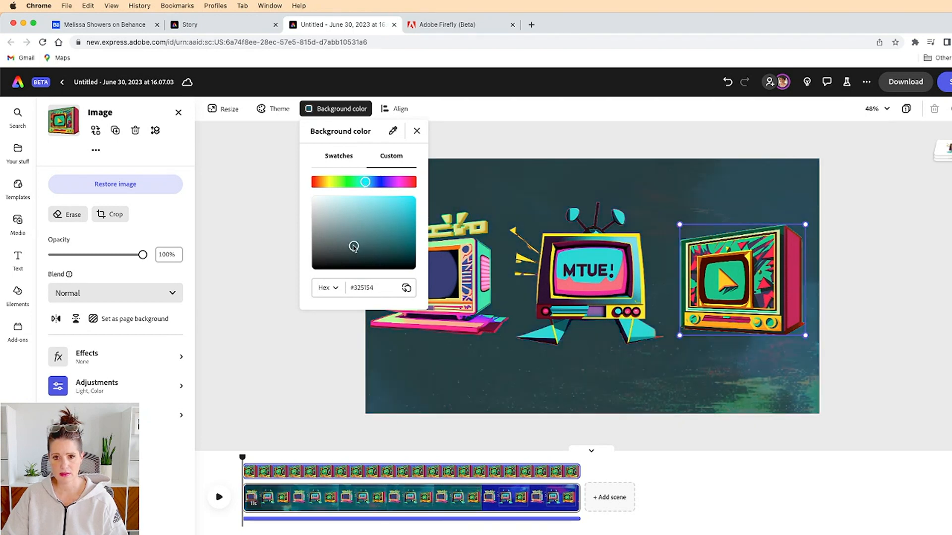
left_click(344, 231)
left_click(327, 182)
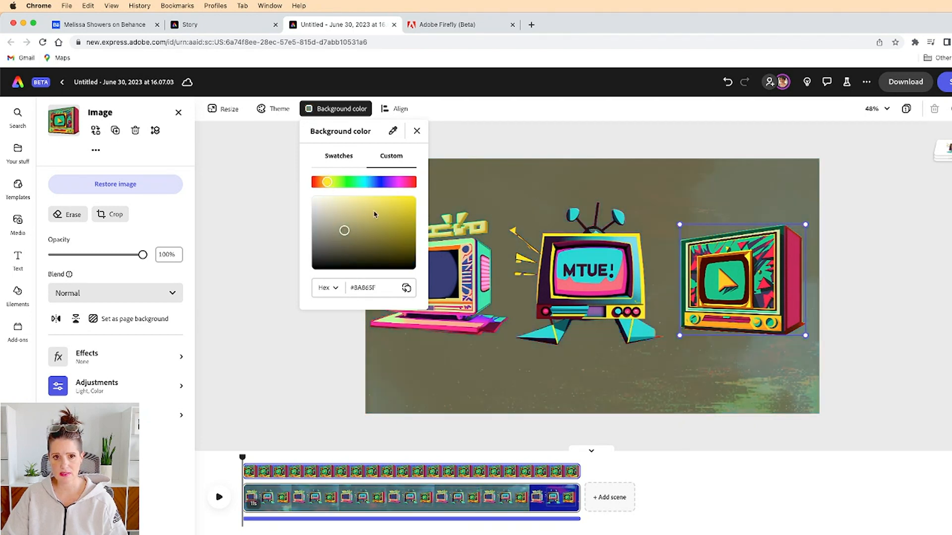
left_click(377, 213)
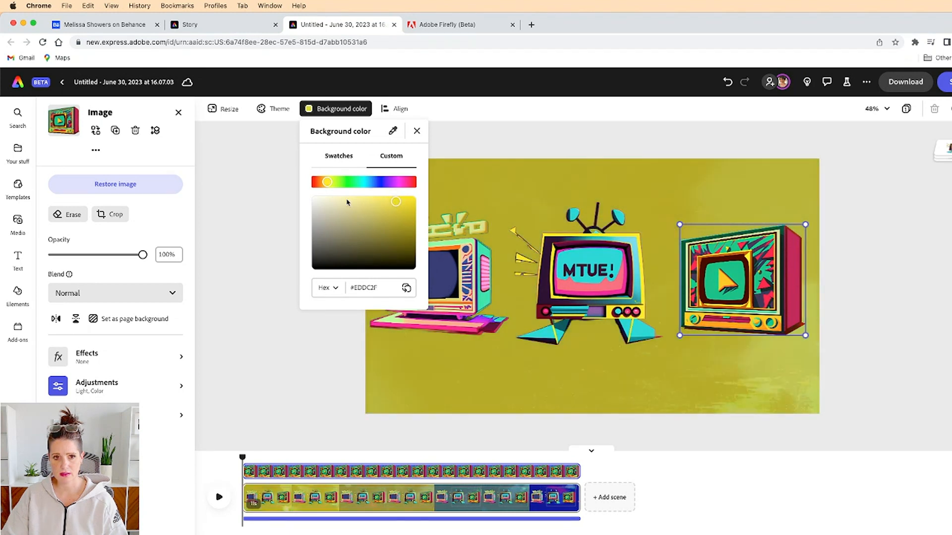
left_click(347, 201)
- Change the page background color to the vivid purple #9E00FF
left_click(389, 182)
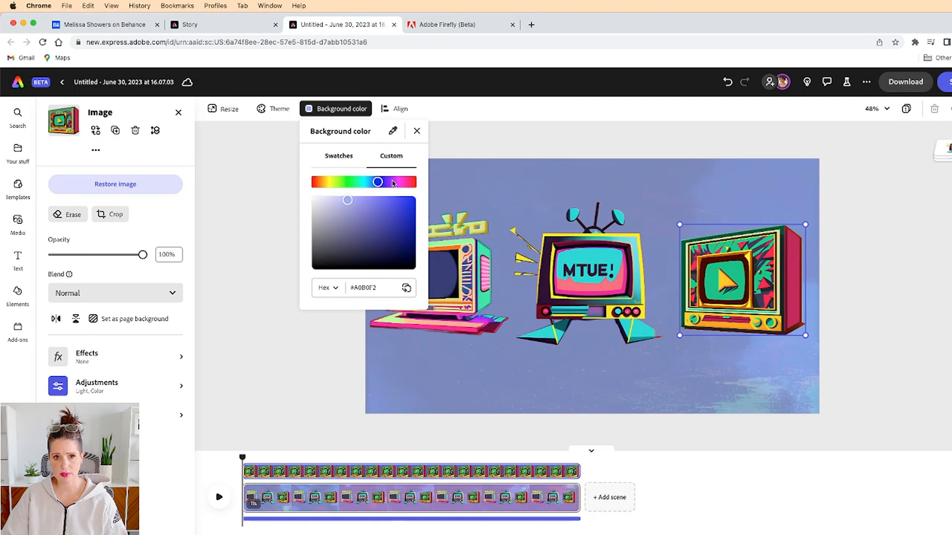
left_click(392, 182)
left_click(415, 198)
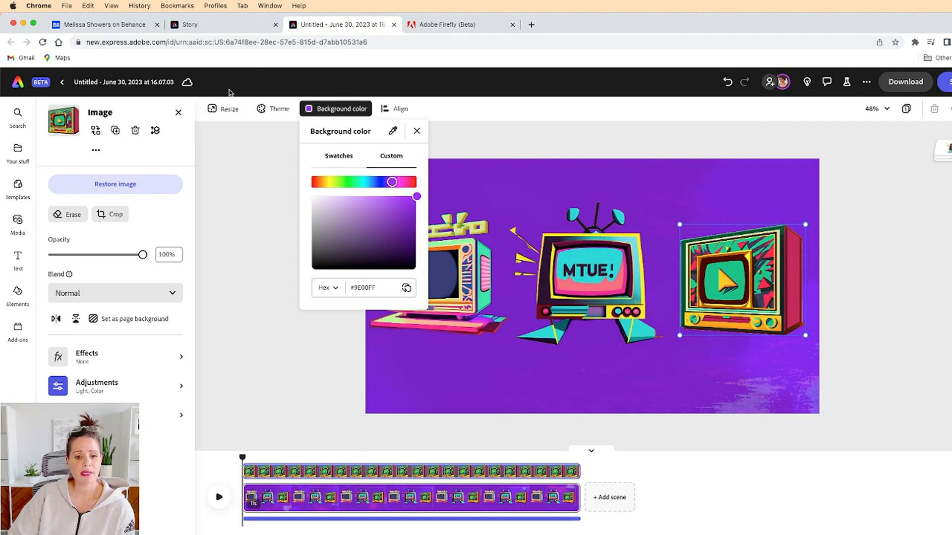
- Switch to the Story project and copy the hex code of its empty purple page's background color
right_click(213, 23)
left_click(234, 233)
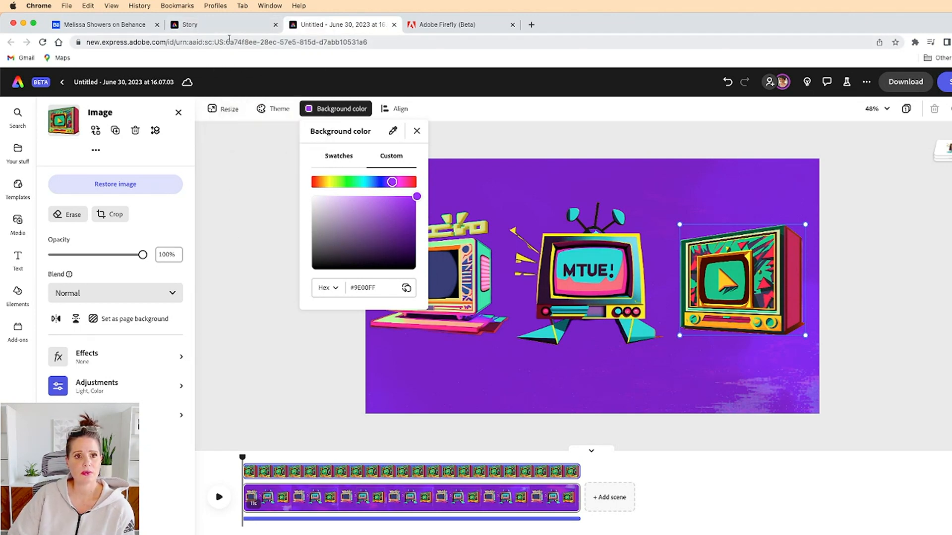
left_click(215, 24)
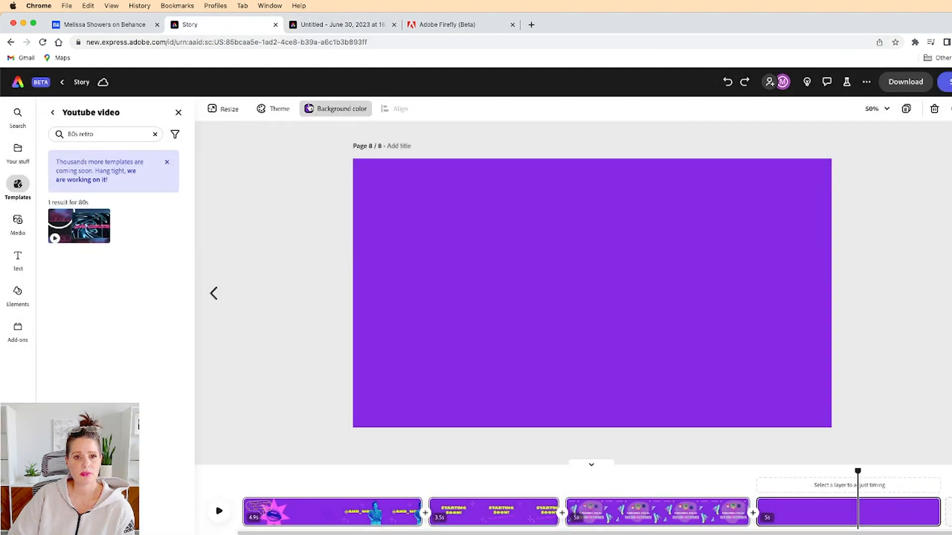
left_click(310, 109)
left_click(394, 156)
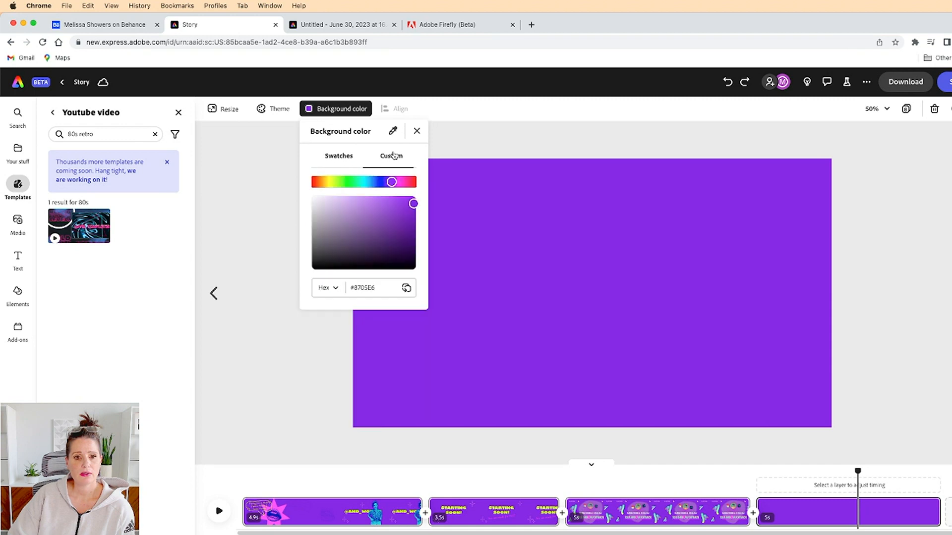
left_click_drag(397, 289, 352, 289)
right_click(352, 290)
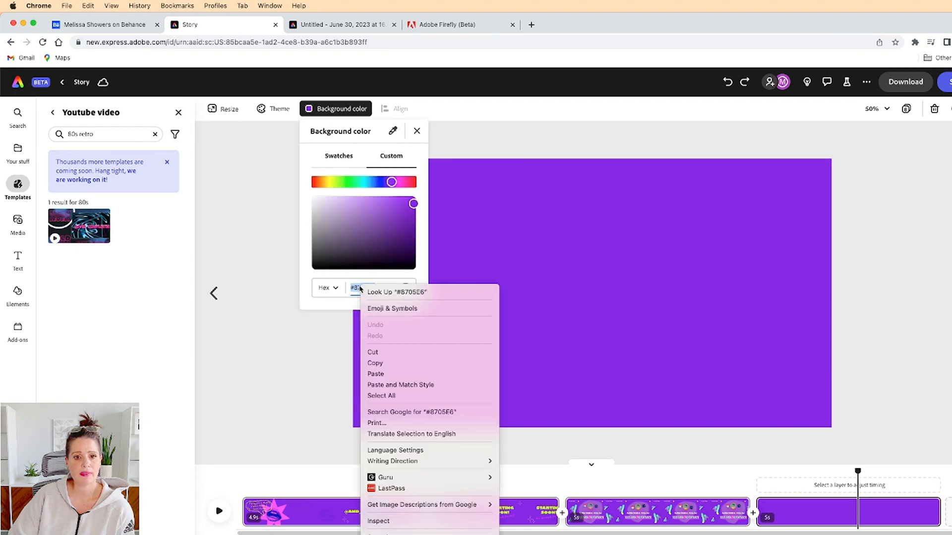
left_click(375, 365)
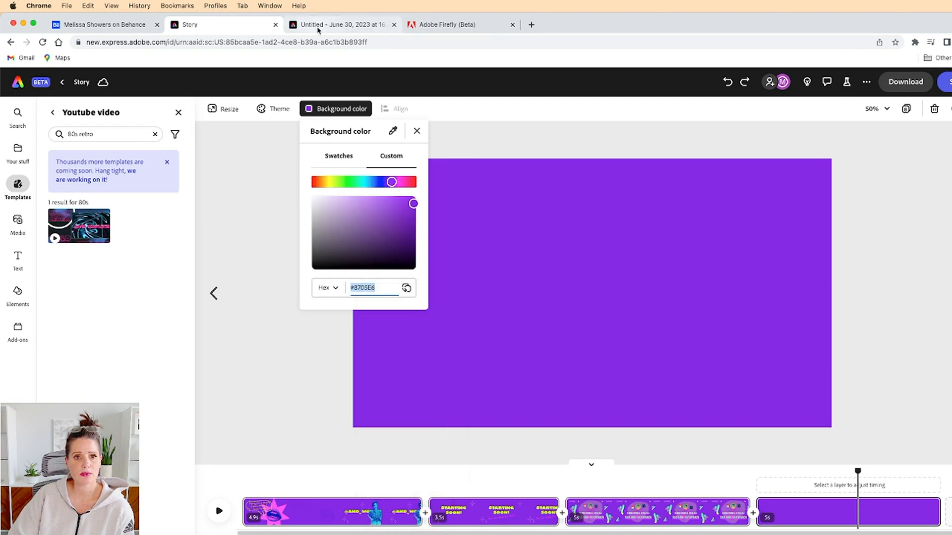
- Return to the untitled television project and rename it "Starting Soon Intro"
left_click(318, 26)
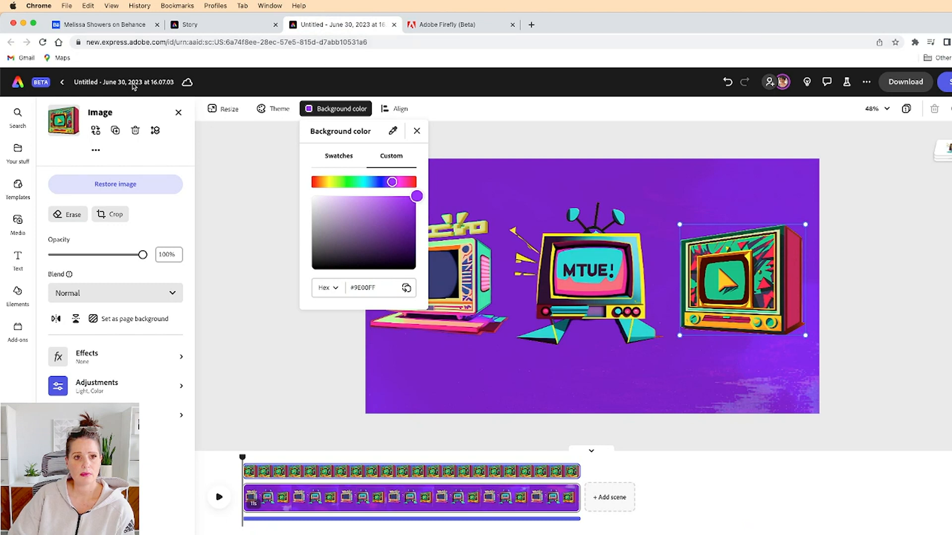
left_click(132, 83)
left_click(132, 81)
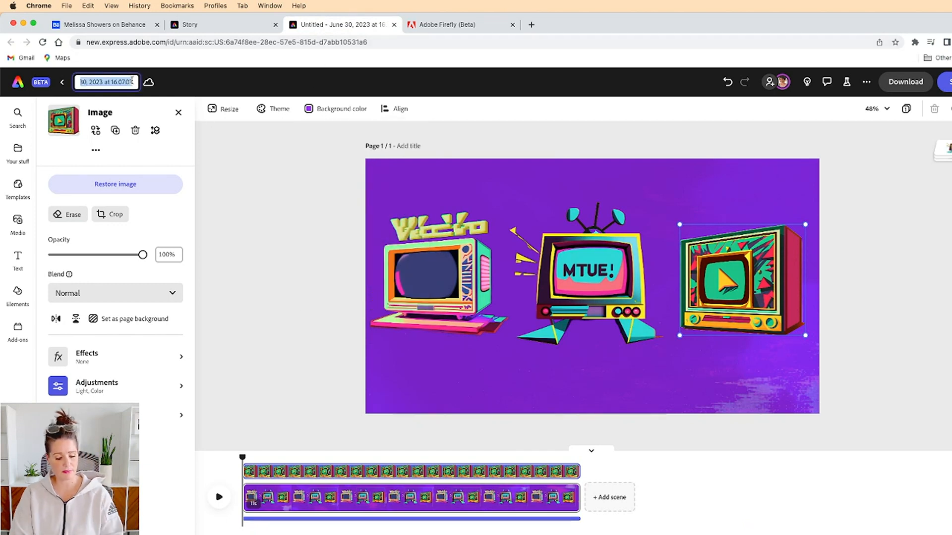
type("S")
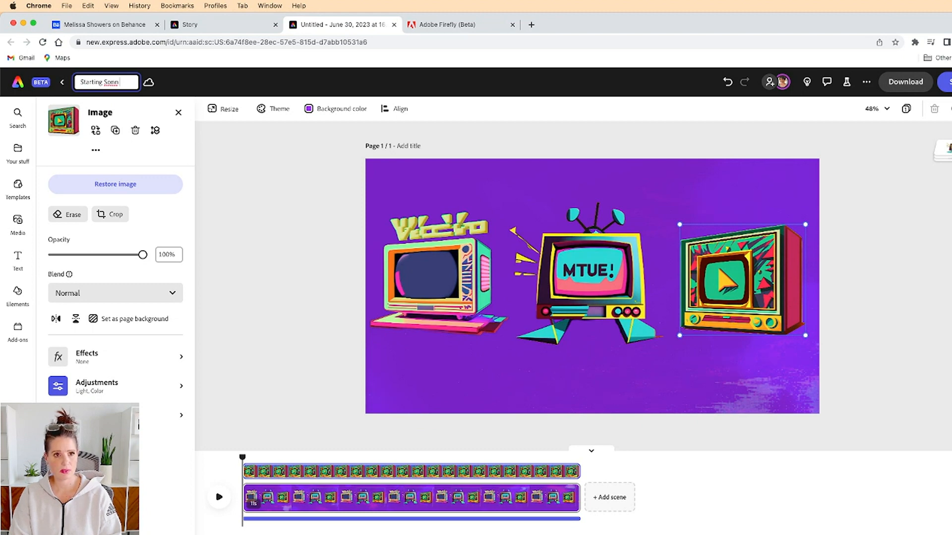
type("tarting Soon Intro")
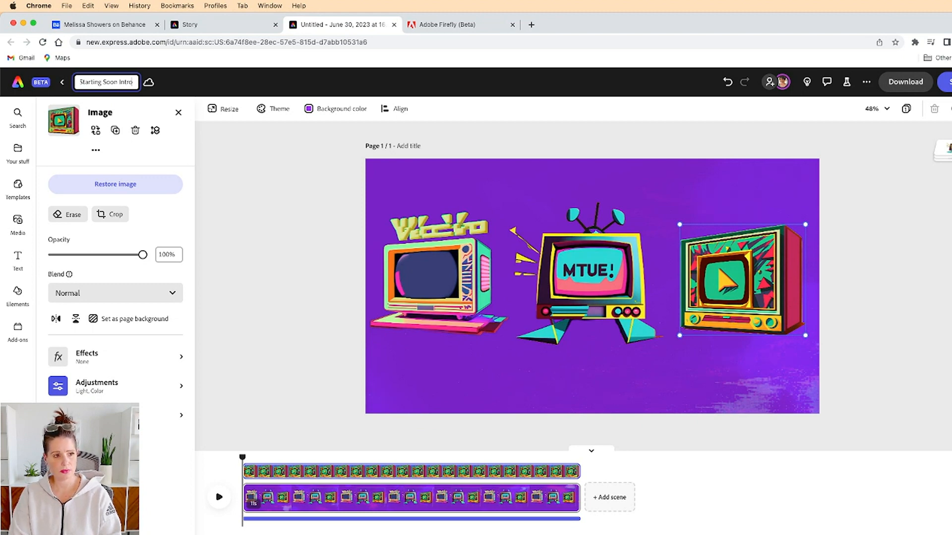
left_click(263, 227)
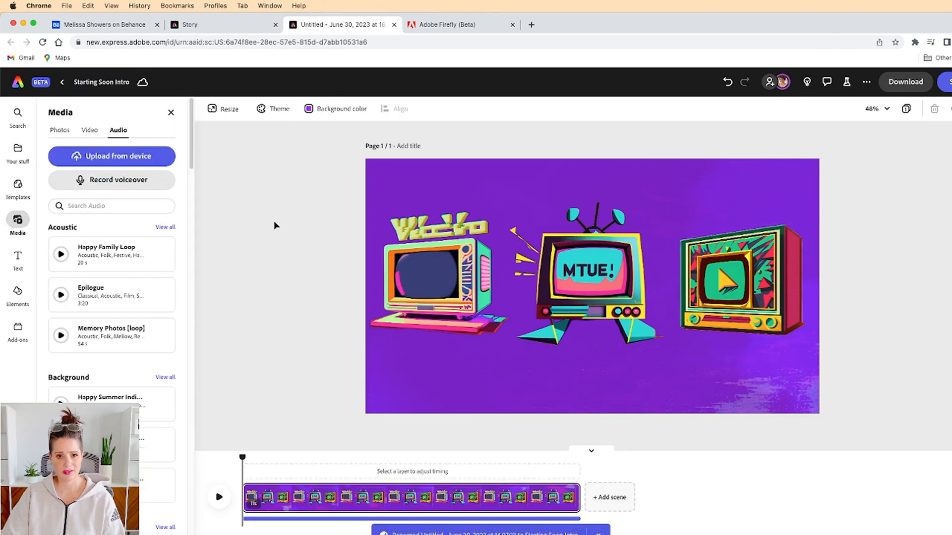
- Set the page background color to the copied hex value #8705E6
left_click(337, 108)
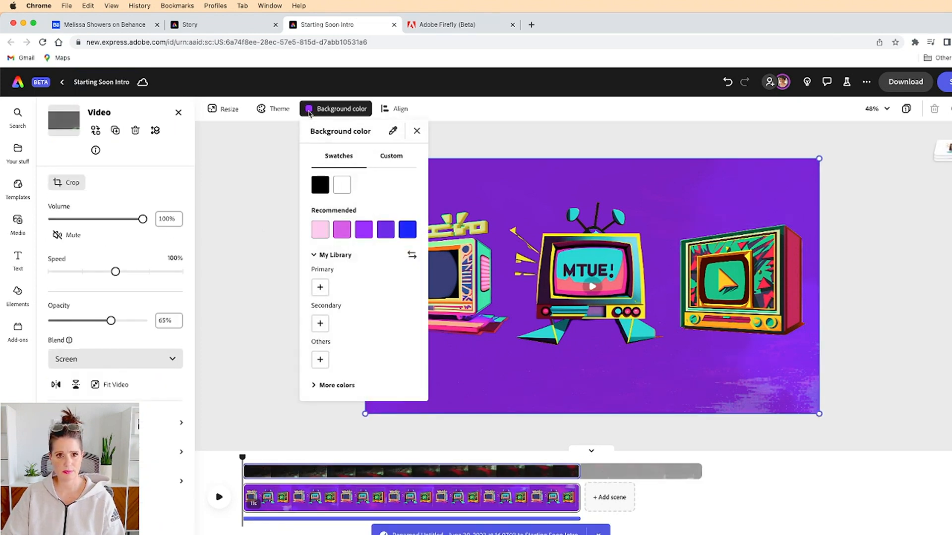
left_click(392, 156)
left_click_drag(380, 288, 340, 292)
key("super+v")
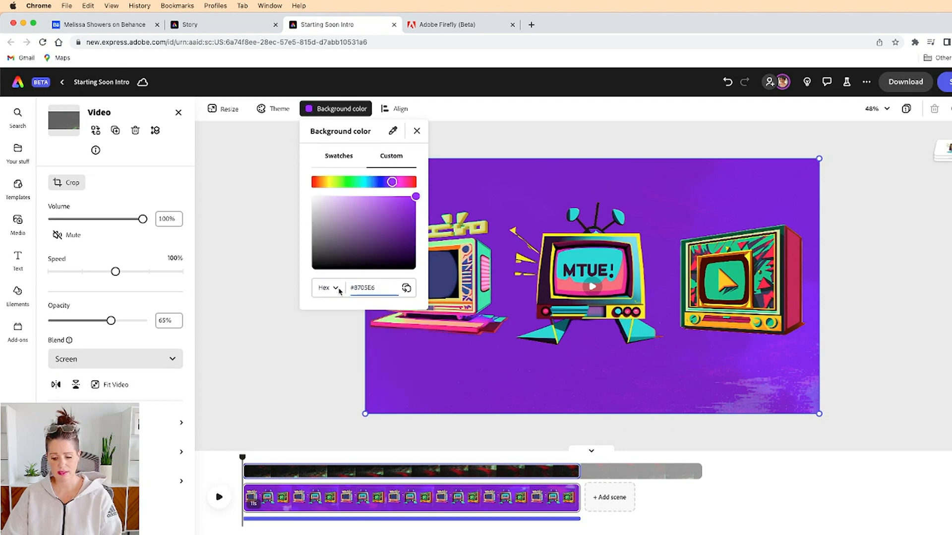
left_click(301, 372)
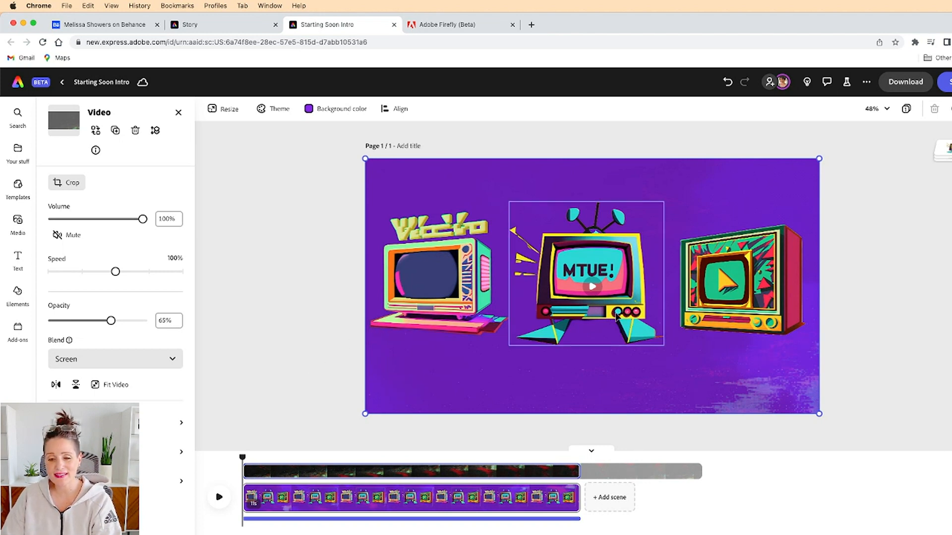
- Nudge the "MTUE!" television slightly to the right and keep the playhead at 0 s
left_click(621, 294)
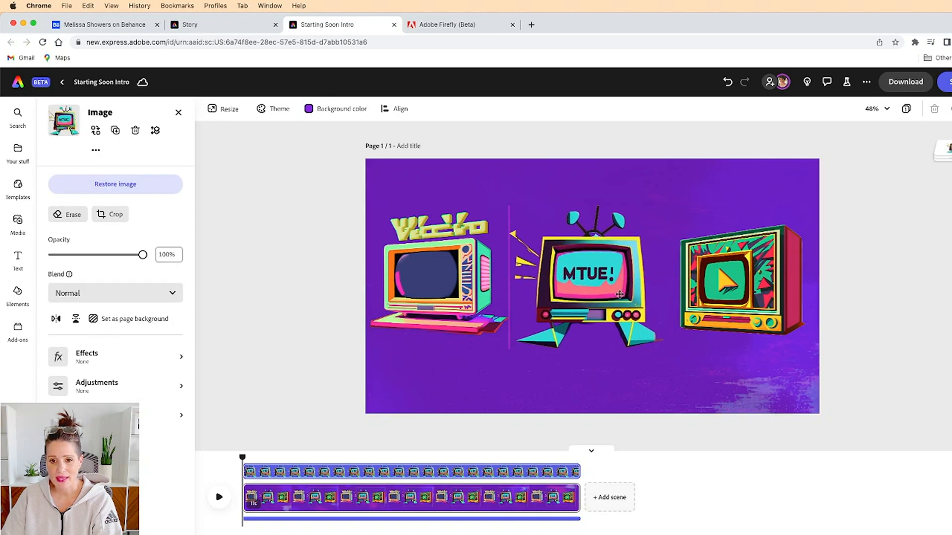
mouse_move(243, 457)
left_mouse_down()
mouse_move(567, 457)
mouse_move(242, 457)
left_mouse_up()
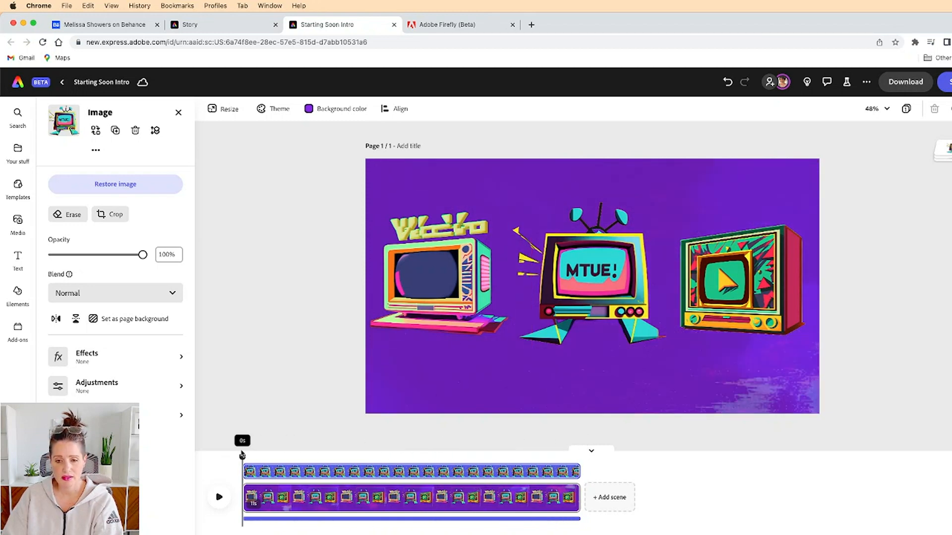
- Open the animation options for the television with the yellow lettering above it
left_click(448, 281)
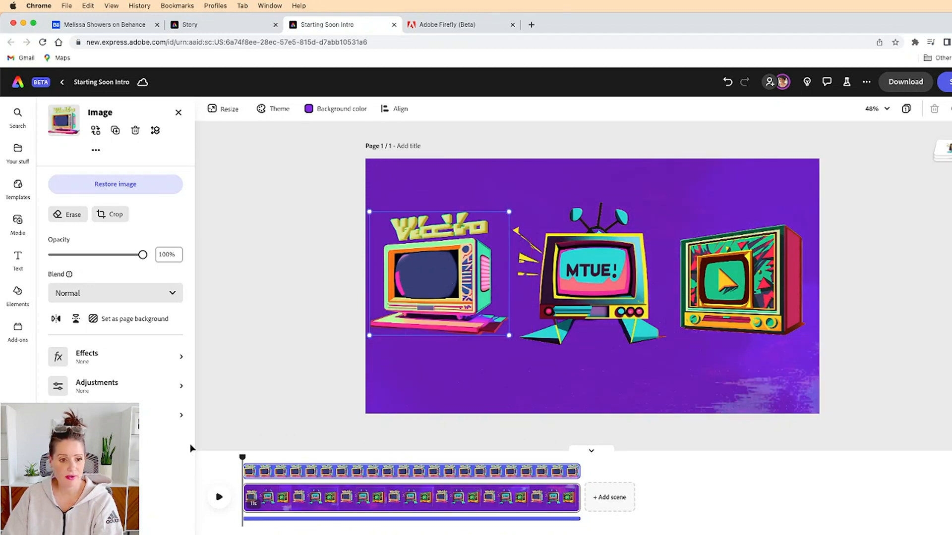
left_click(115, 415)
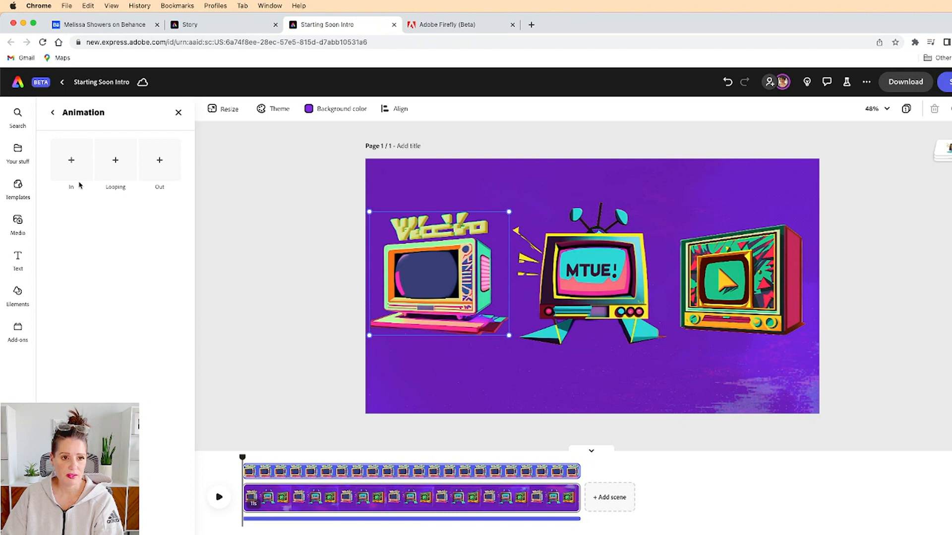
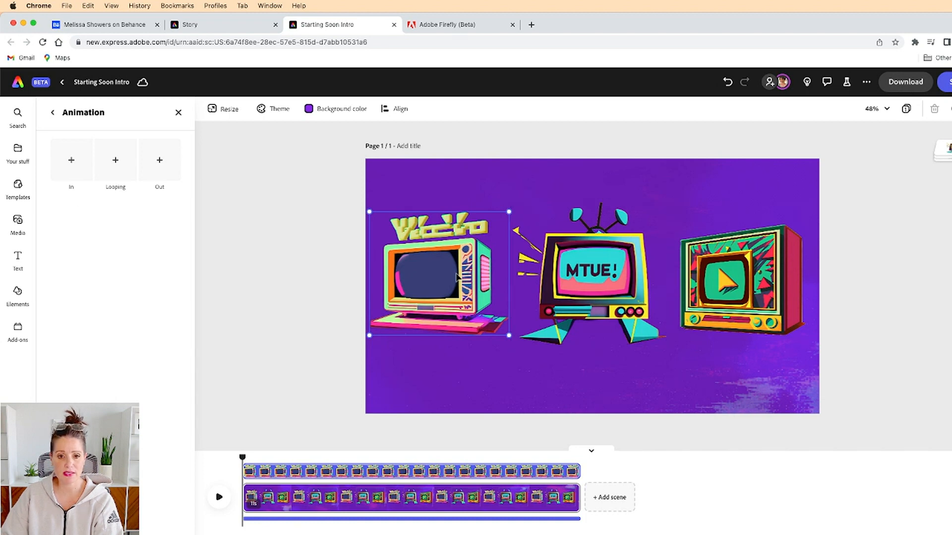
- View the page at 50%, 75% and zoomed to the selected television, then return to fitting the whole page
left_click(875, 108)
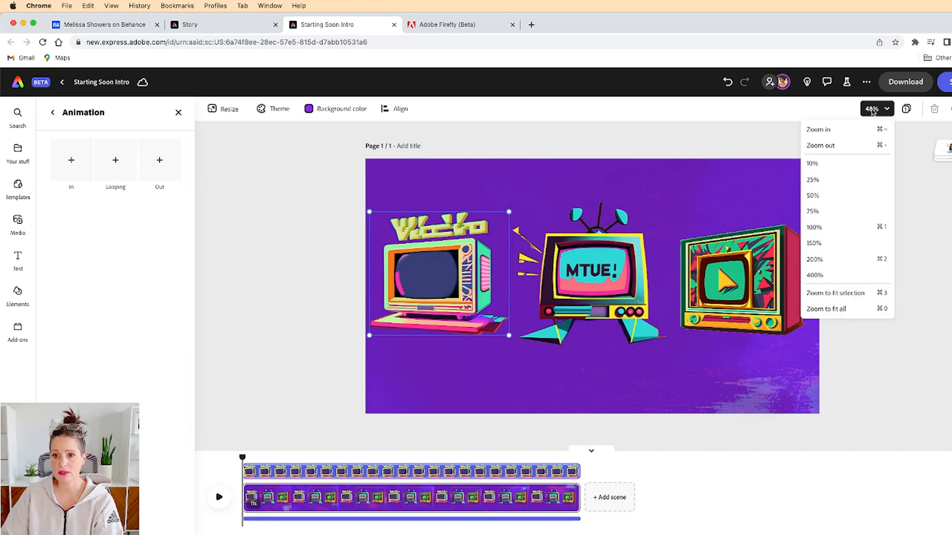
left_click(828, 198)
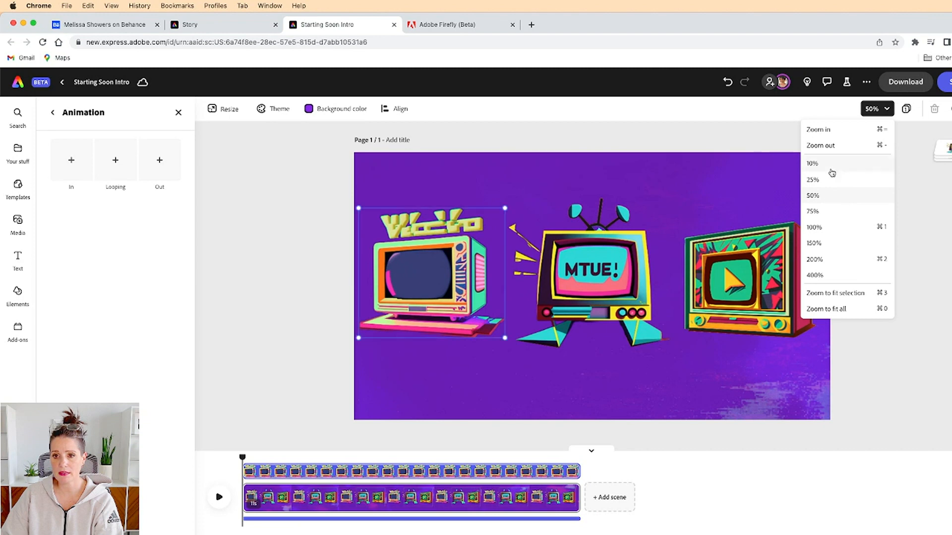
left_click(816, 212)
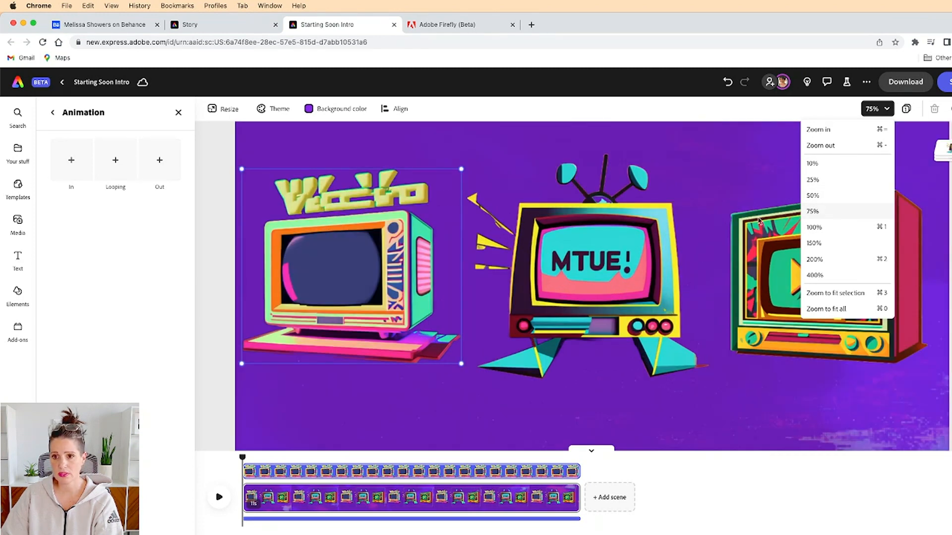
left_click(880, 144)
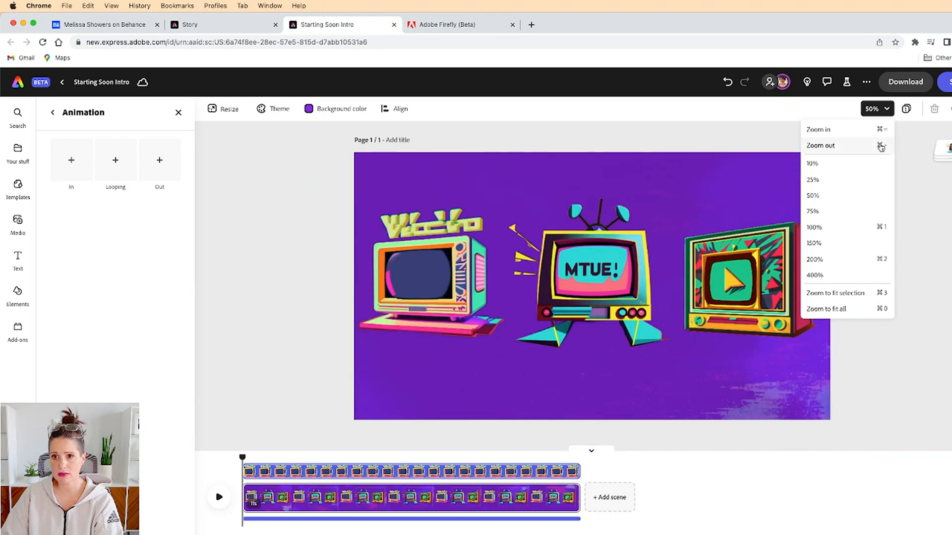
left_click(879, 133)
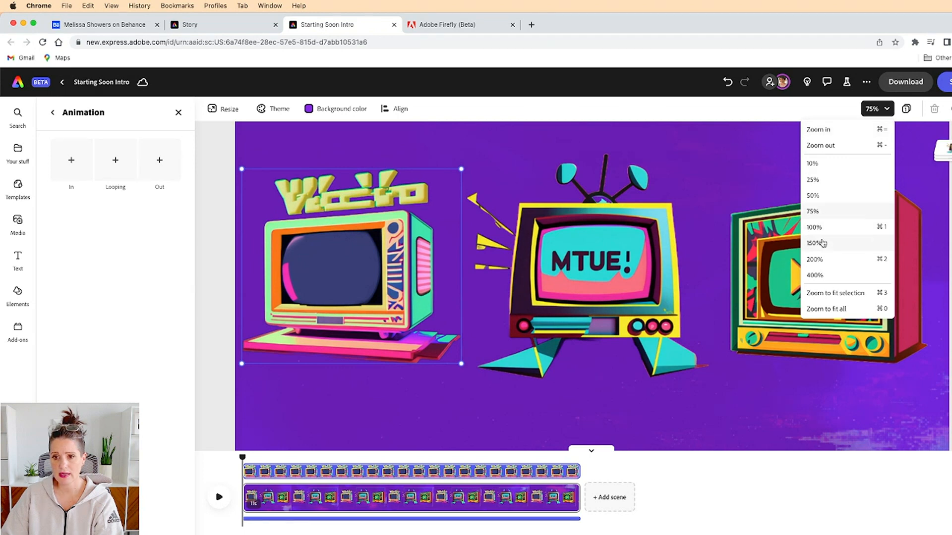
left_click(829, 293)
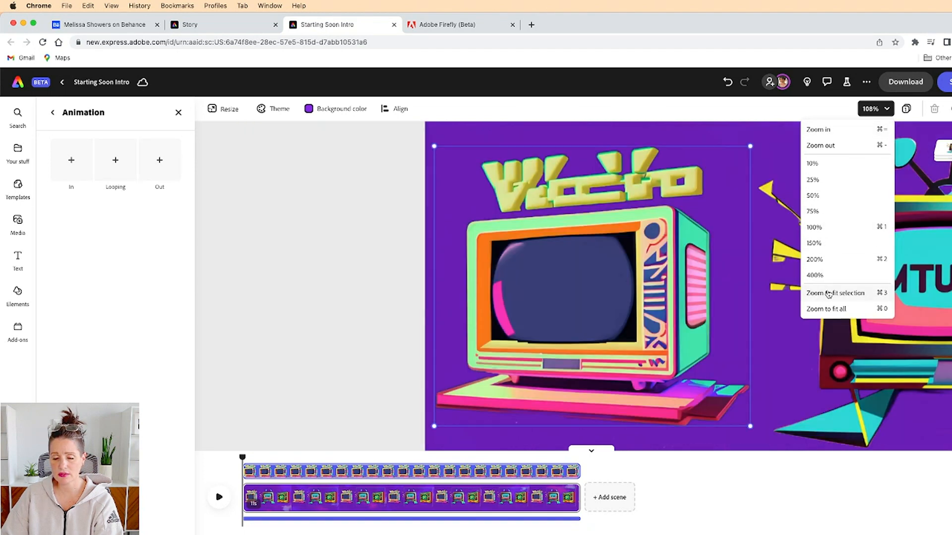
left_click(829, 307)
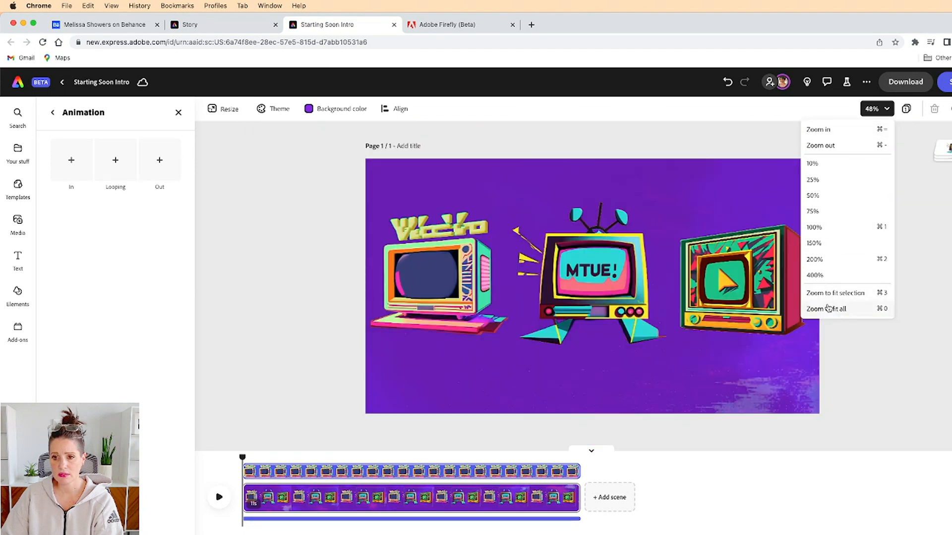
left_click(276, 254)
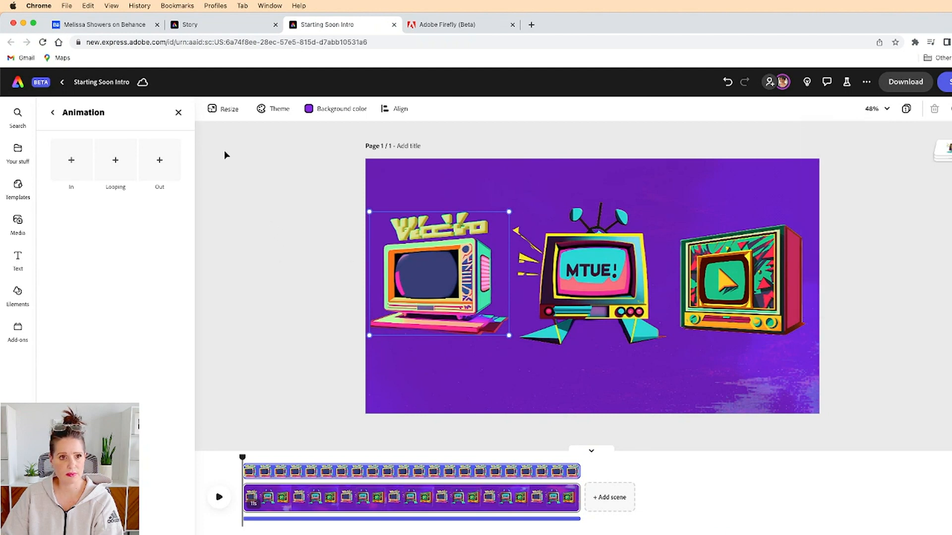
- Apply the Tumble in-animation to the selected television with a duration of 2.66 s
left_click(71, 160)
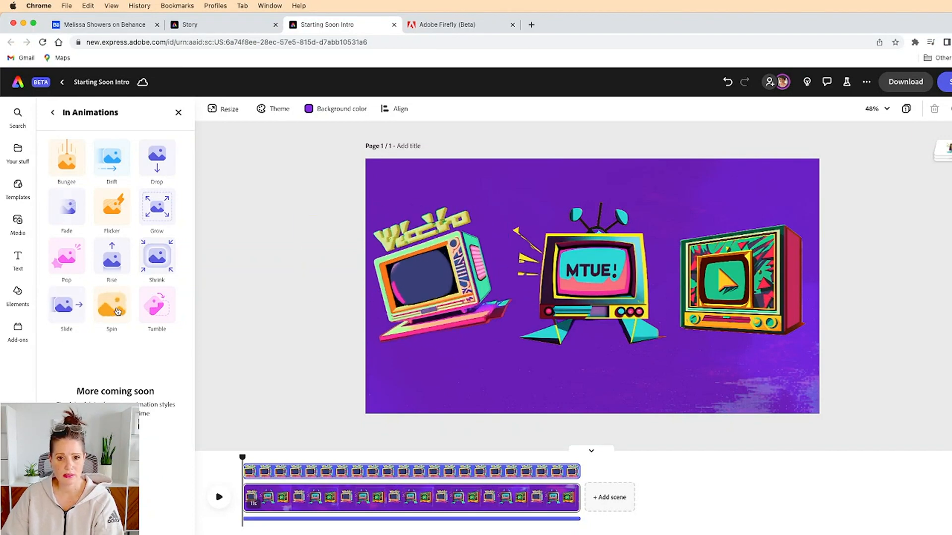
left_click(161, 311)
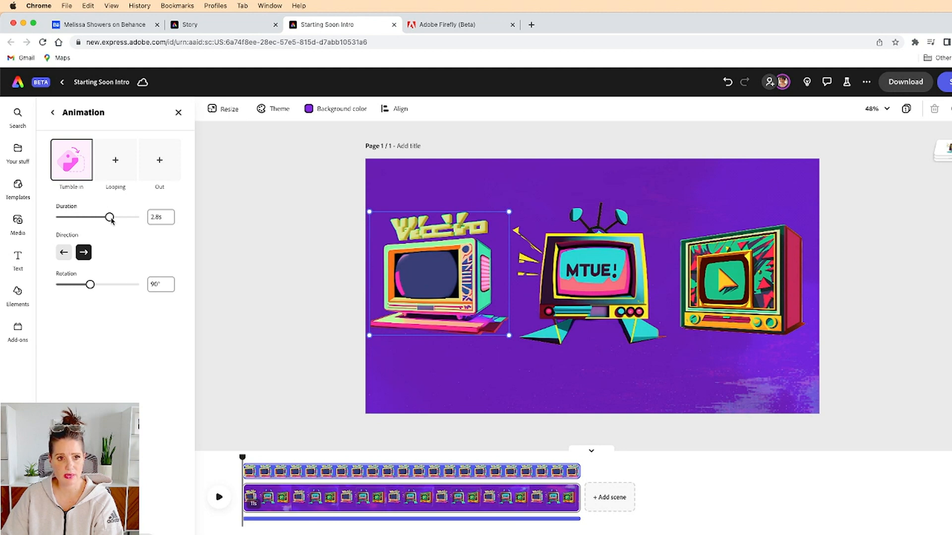
left_click_drag(113, 220, 109, 220)
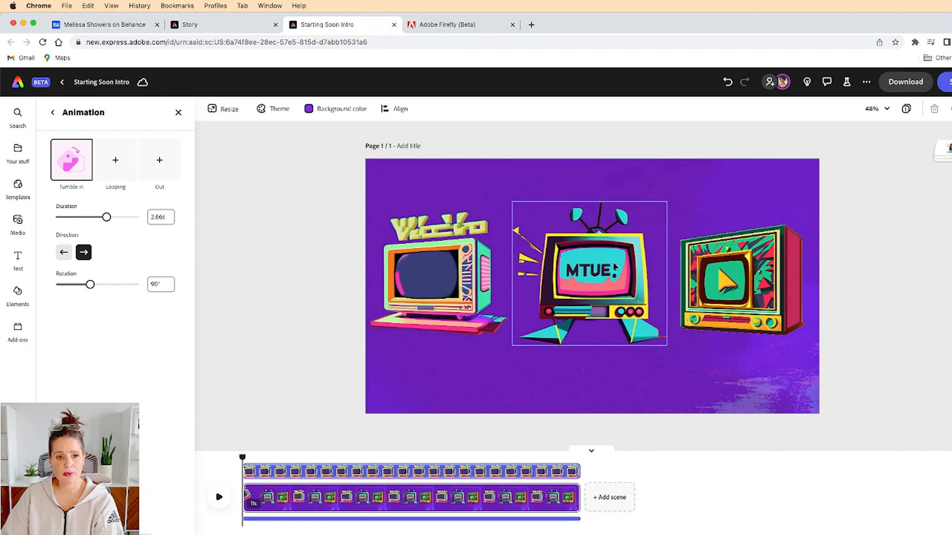
- Stack the play-button television above the "MTUE!" television at the page's right side and move the yellow-lettered television toward the centre
left_click(684, 278)
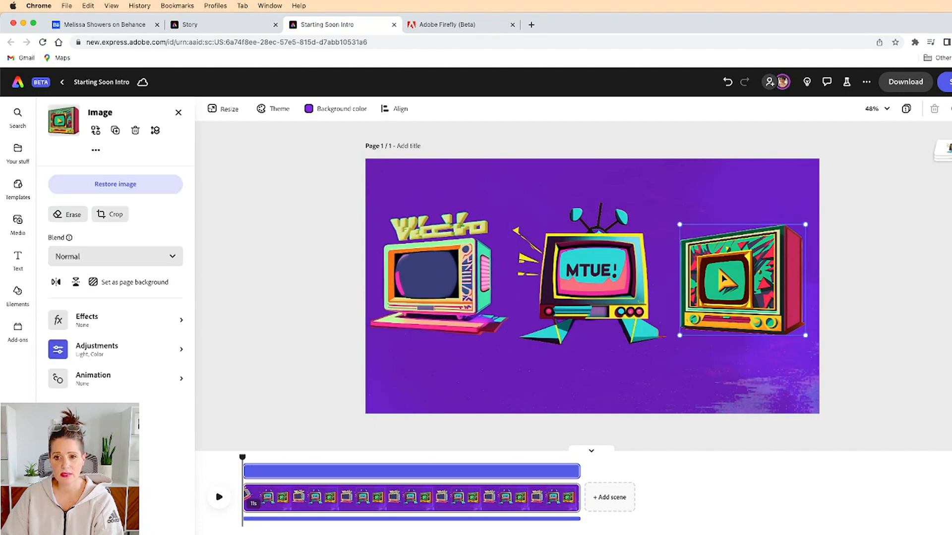
left_click_drag(600, 300, 747, 353)
left_click_drag(425, 279, 493, 293)
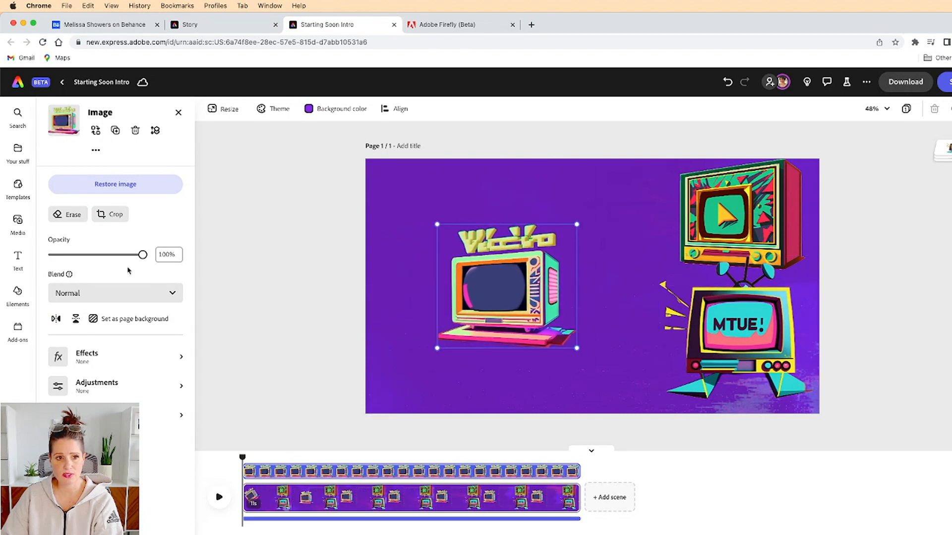
- Set the yellow-lettered television's Tumble animation to a duration of 2.23 s and a rotation of 149°
left_click(115, 416)
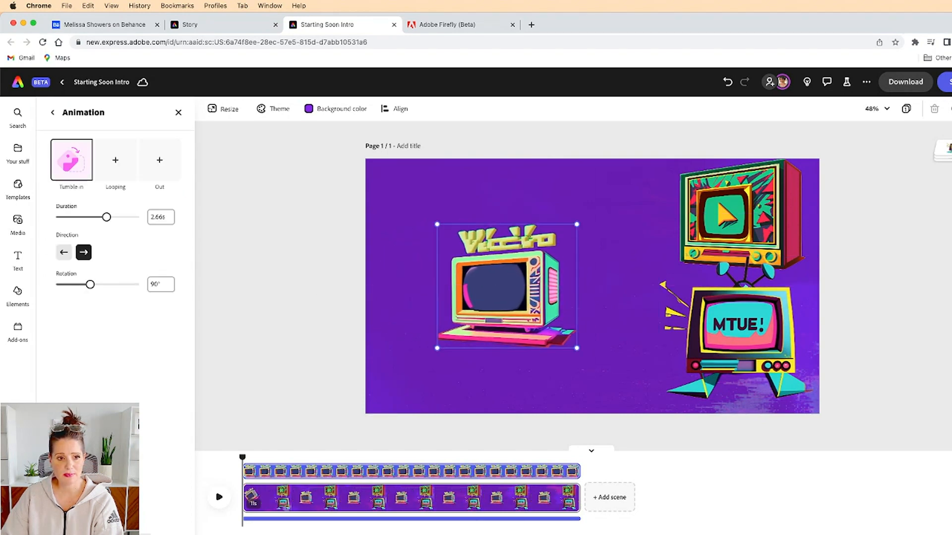
left_click(98, 285)
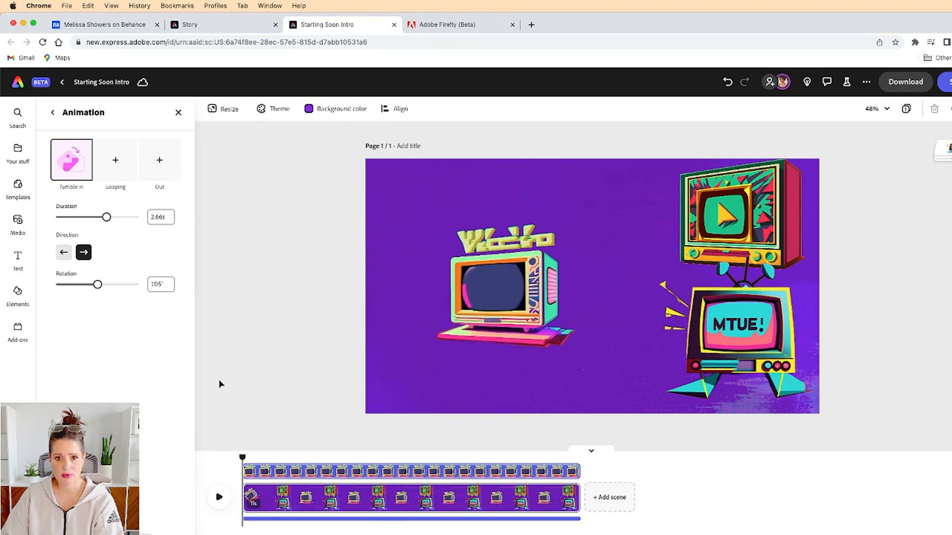
left_click(104, 285)
left_click_drag(106, 217, 96, 217)
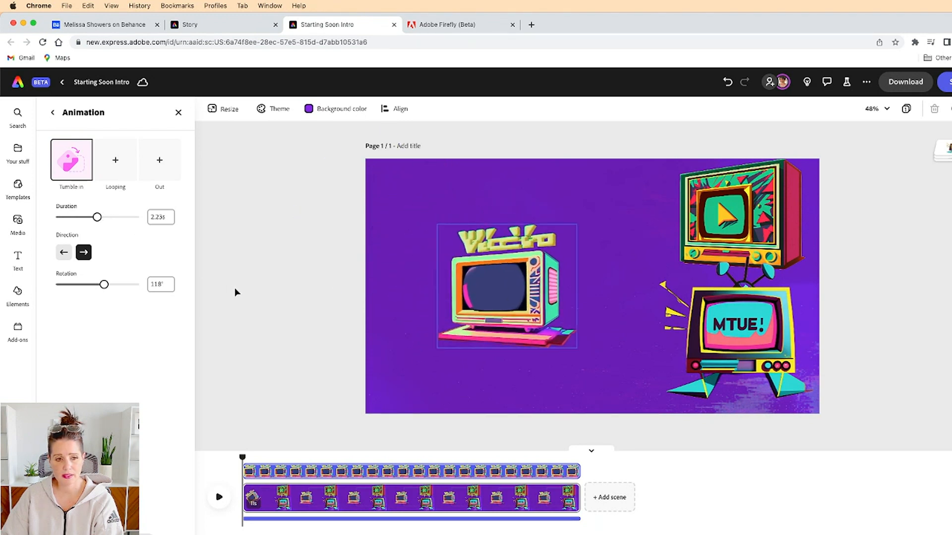
left_click(120, 285)
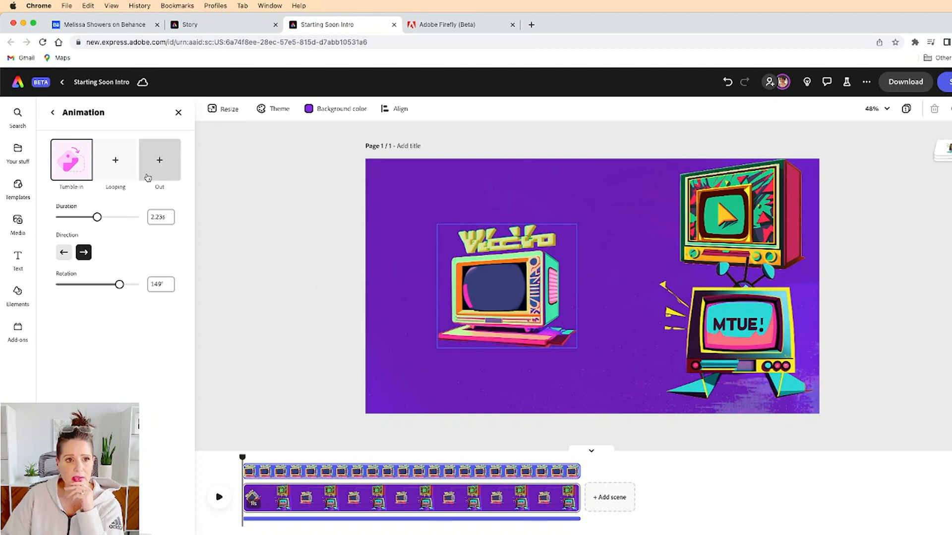
- Add the Flicker looping animation to the yellow-lettered television, preview playback and park the playhead where the rectangle outlines are visible
left_click(115, 161)
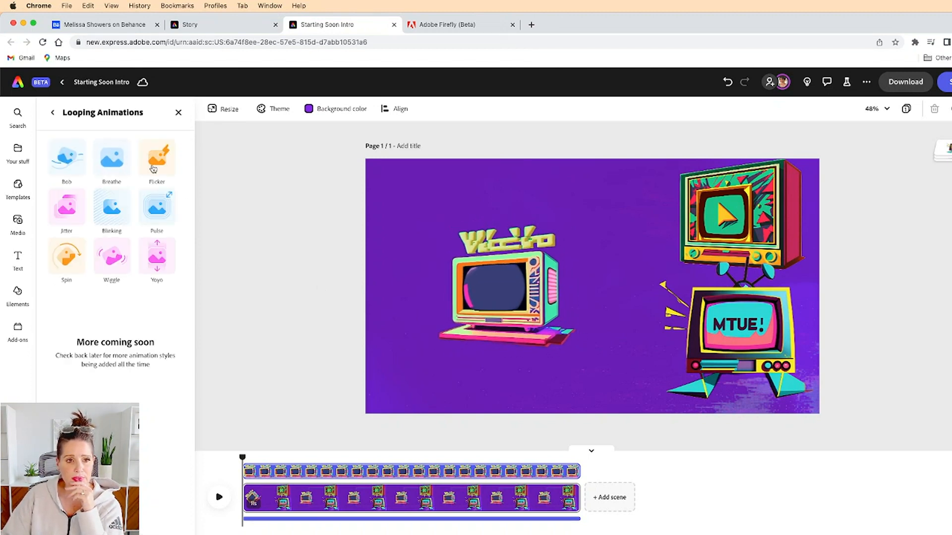
left_click(158, 169)
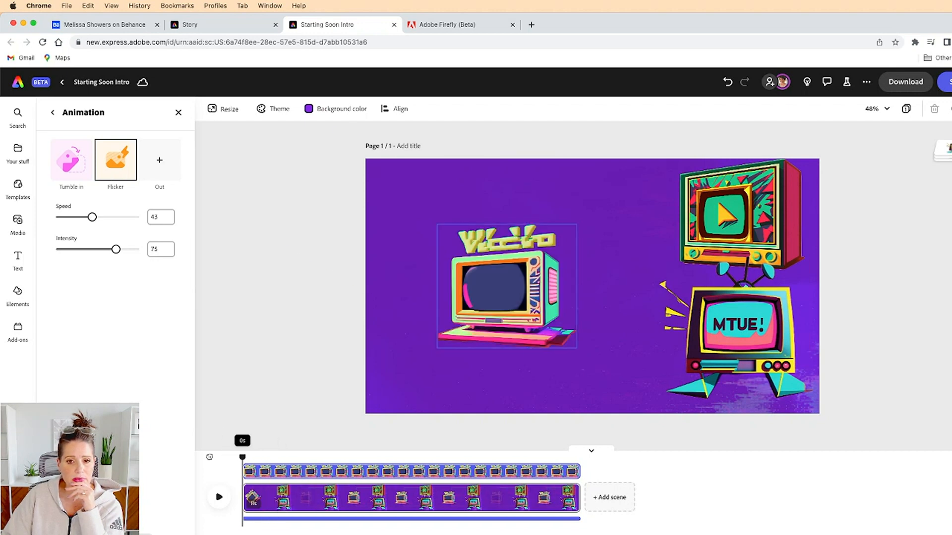
left_click(219, 497)
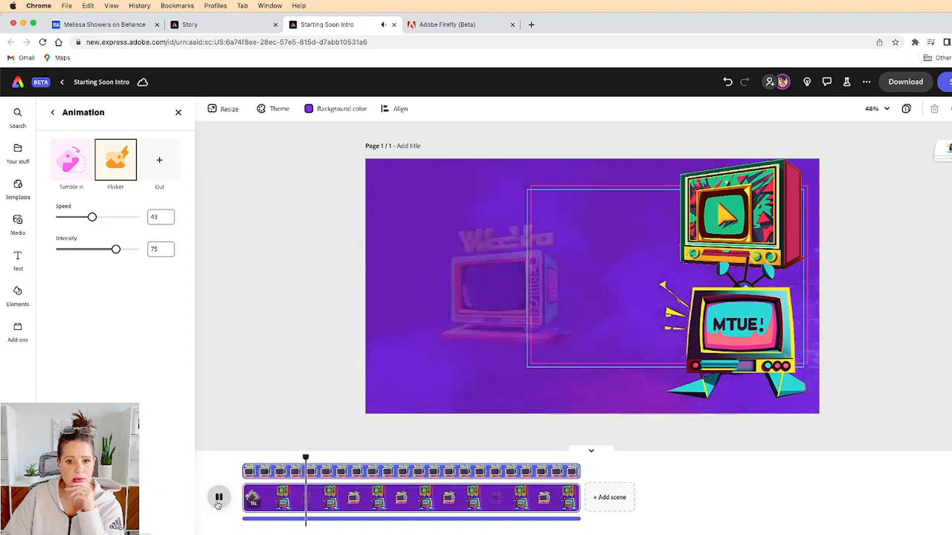
left_click(217, 504)
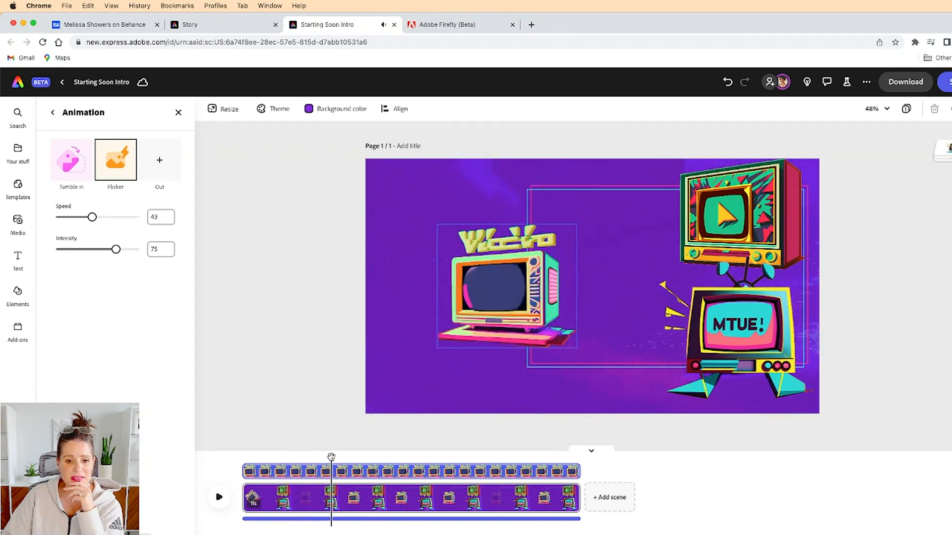
mouse_move(314, 455)
left_mouse_down()
mouse_move(242, 456)
mouse_move(311, 457)
left_mouse_up()
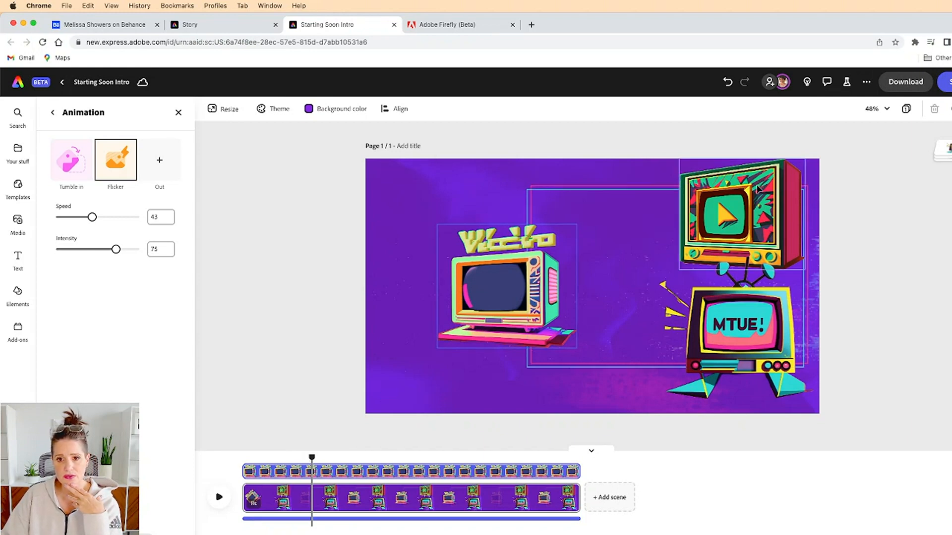
- Move the play-button television toward the centre and shift the cyan and pink rectangle outlines mostly off the page's left edge
left_click(760, 189)
left_click_drag(760, 208, 683, 218)
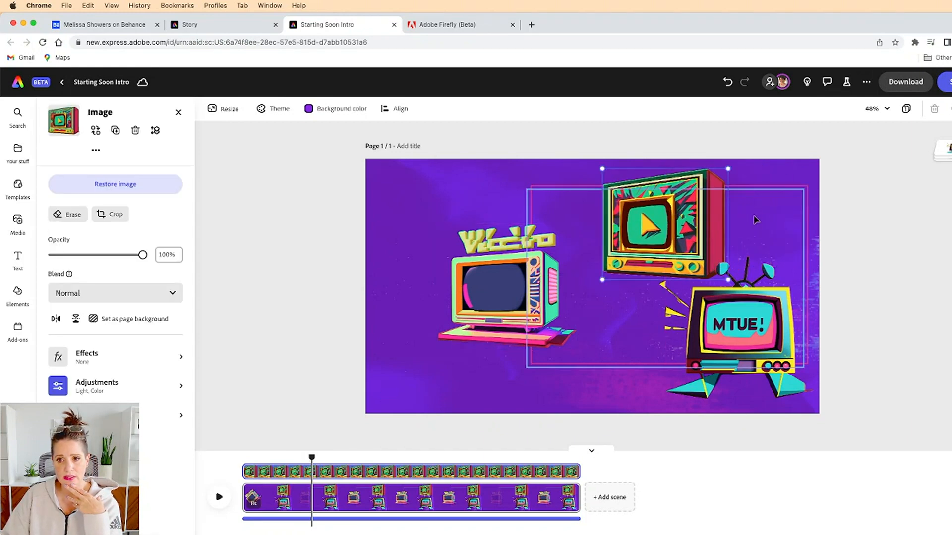
left_click(779, 214)
left_click_drag(780, 215, 374, 251)
left_click(764, 185)
left_click_drag(778, 192, 347, 209)
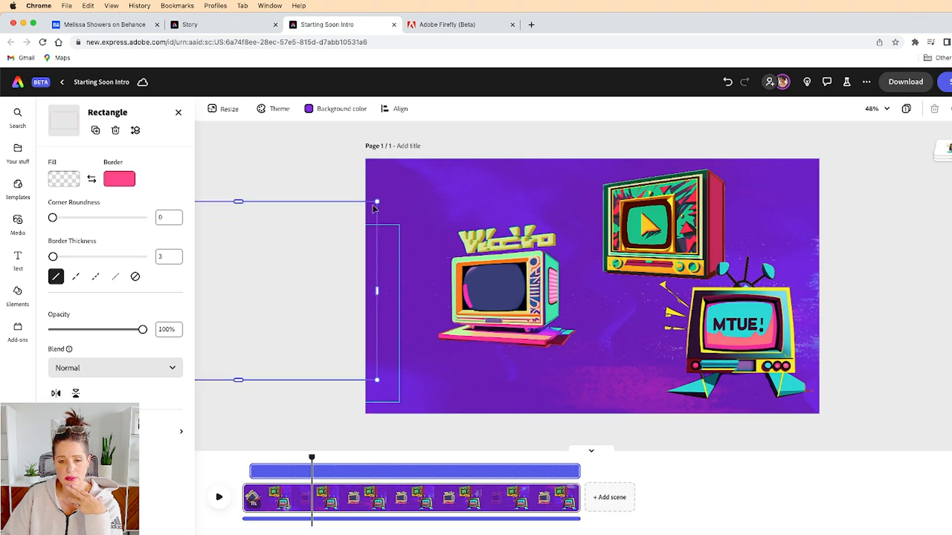
- Move the "MTUE!" television up toward the centre and place the play-button television low between the other two
left_click(670, 210)
left_click_drag(738, 336, 675, 286)
left_click_drag(697, 214, 626, 307)
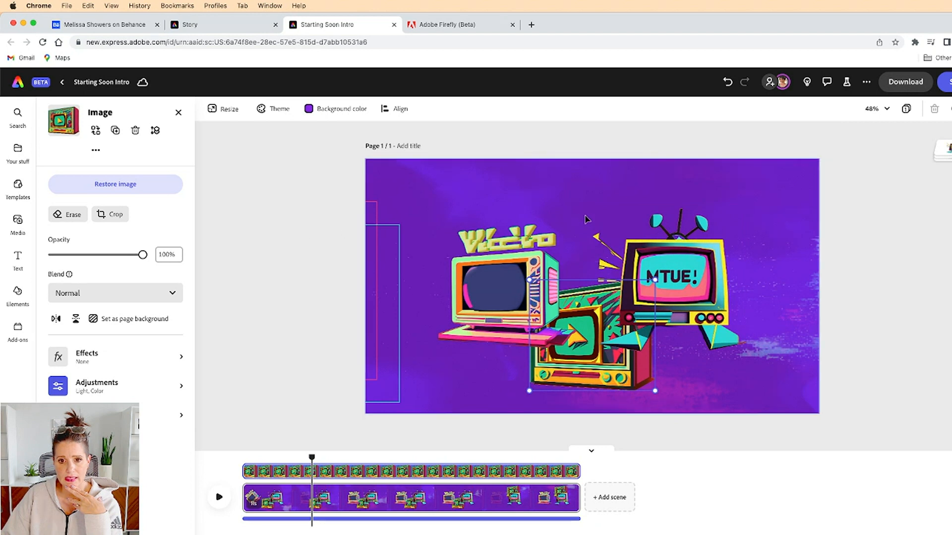
- Bring the play-button television forward in the layer order until it is in front of both other televisions
left_click(155, 131)
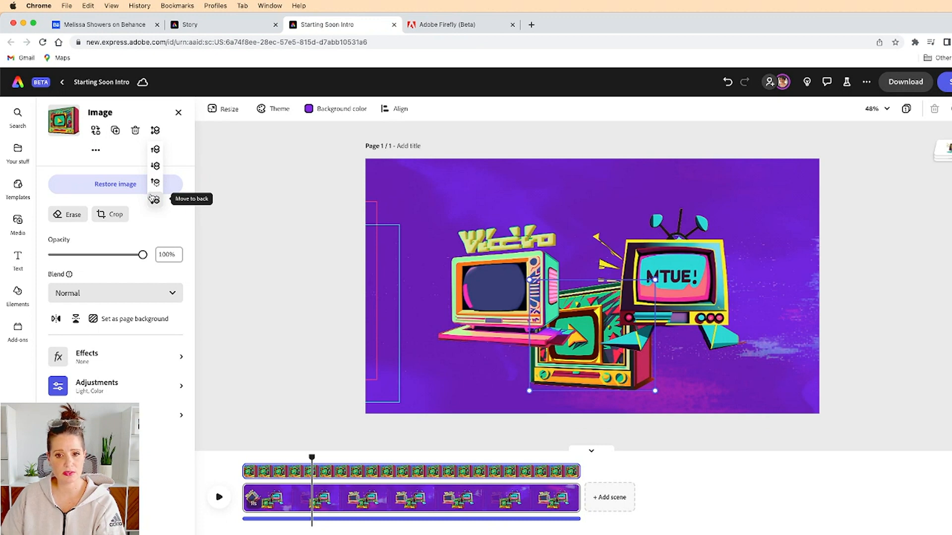
left_click(154, 151)
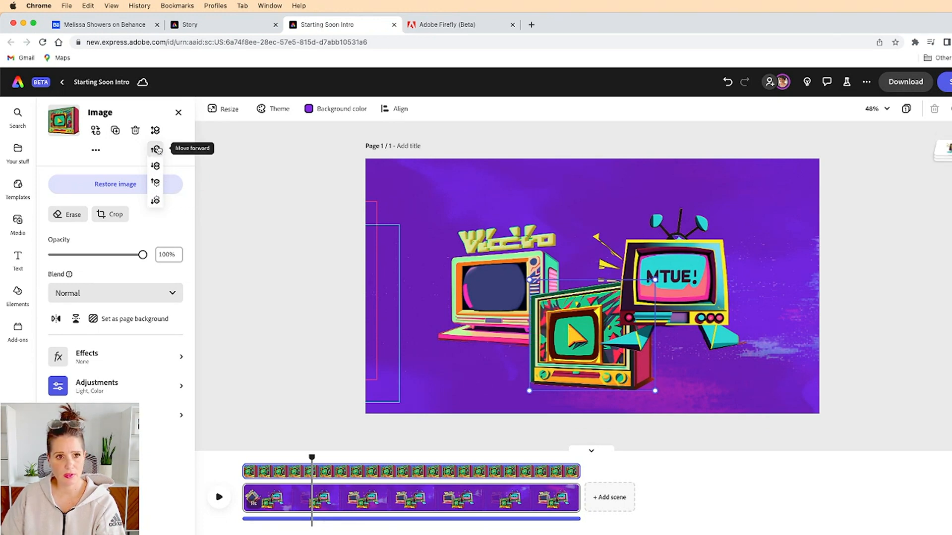
left_click(155, 131)
left_click(155, 131)
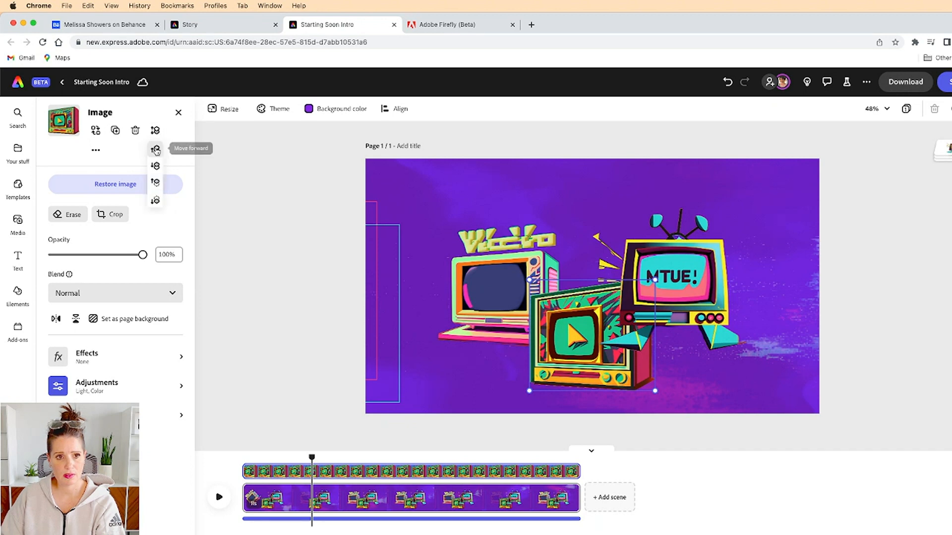
left_click(156, 150)
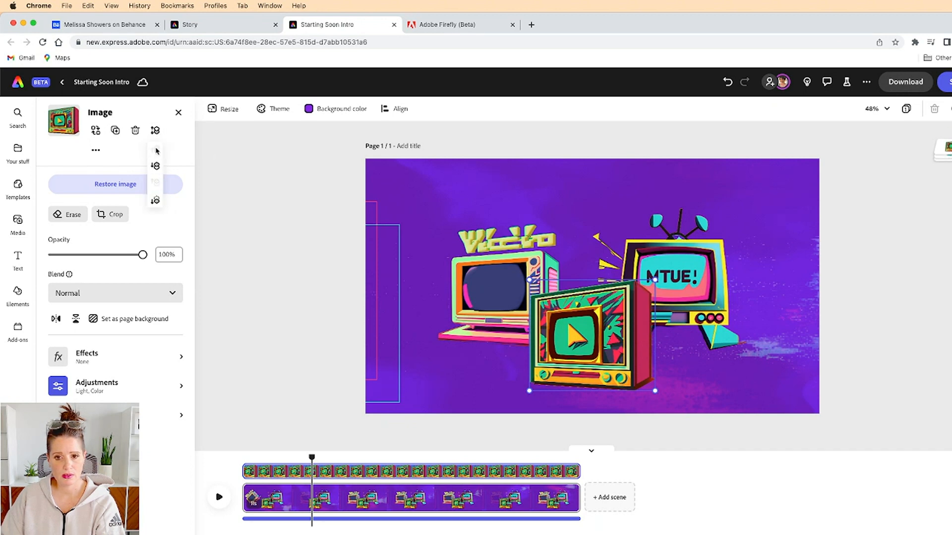
- Move the play-button television right so it overlaps the lower right part of the "MTUE!" television, and select the "MTUE!" television
left_click(698, 300)
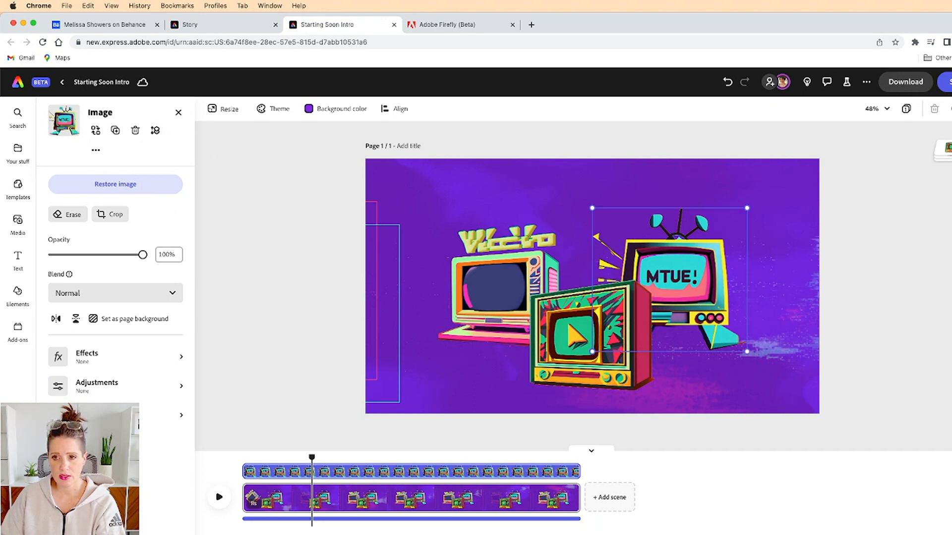
left_click(584, 337)
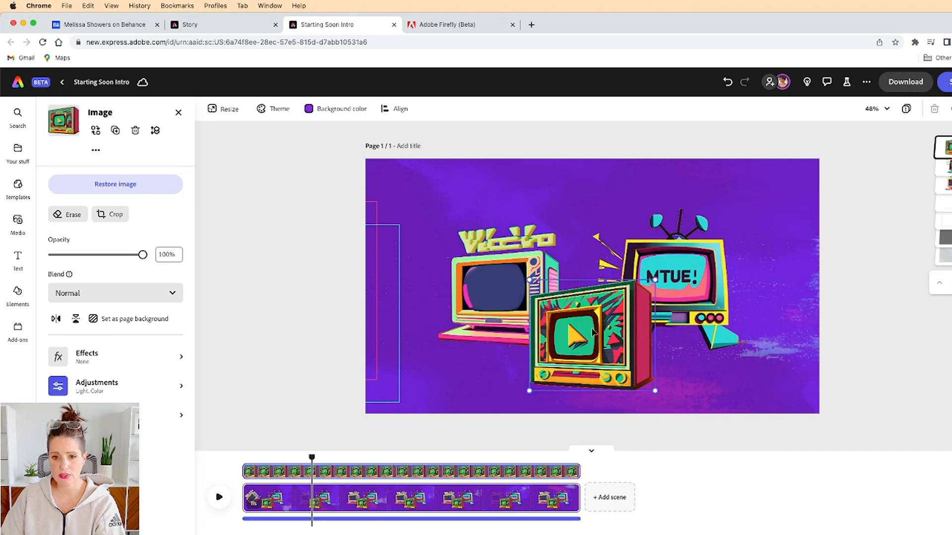
left_click_drag(599, 333, 713, 346)
left_click(683, 268)
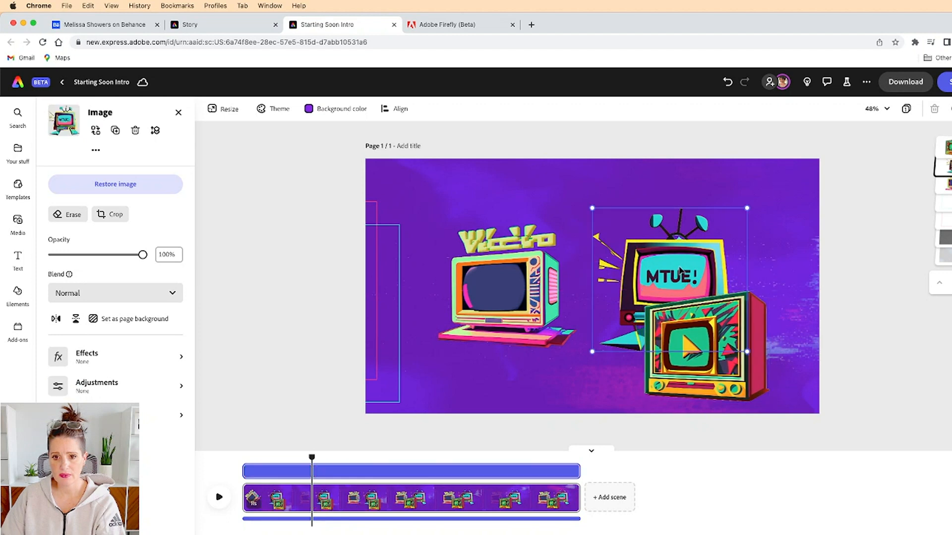
- Spread out the televisions, moving the "MTUE!" one right, the dark-screen one left, and the play-button one low between them
left_click_drag(683, 267, 704, 263)
left_click_drag(504, 283, 487, 281)
left_click_drag(705, 347, 586, 329)
left_click_drag(477, 305, 475, 289)
left_click_drag(702, 293, 712, 293)
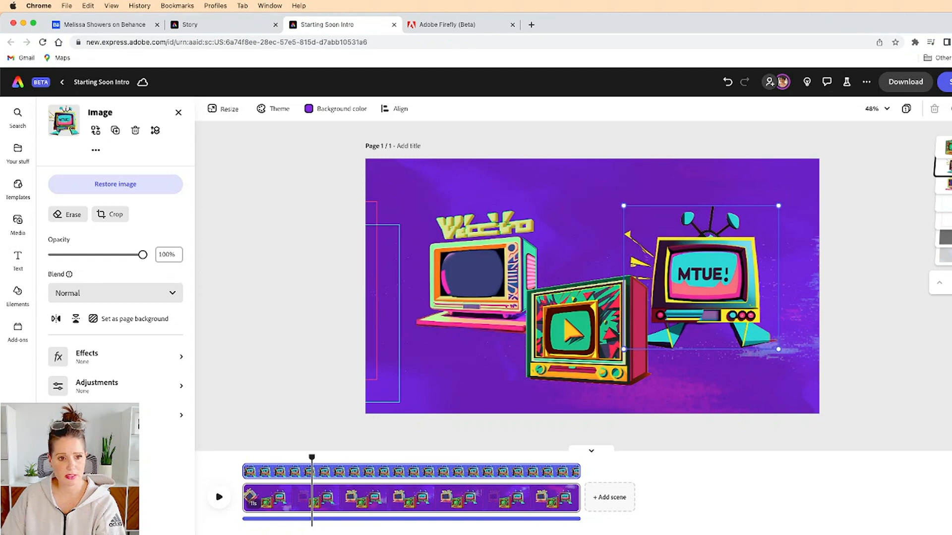
- Give the "MTUE!" television a Tumble in animation with leftward direction, 1.88 s duration and 127° rotation
left_click(115, 415)
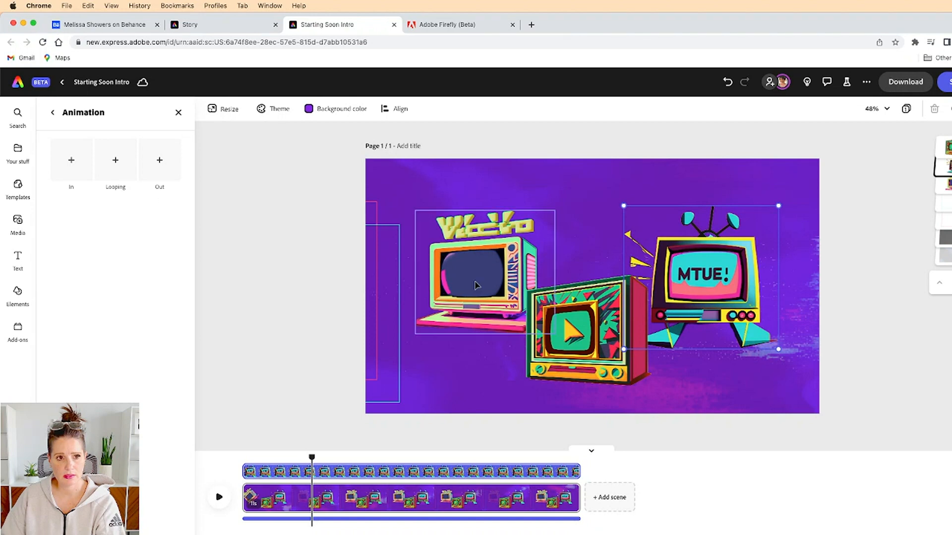
left_click(71, 162)
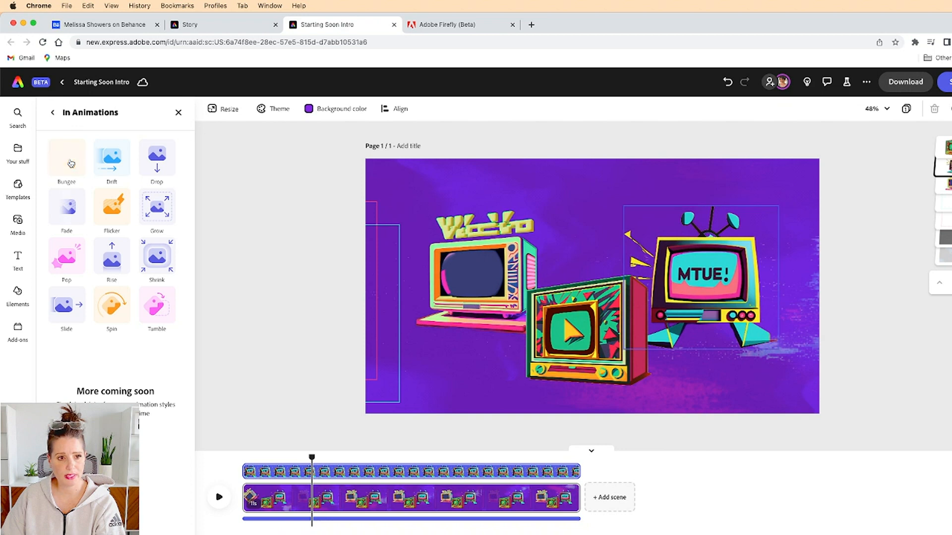
left_click(172, 298)
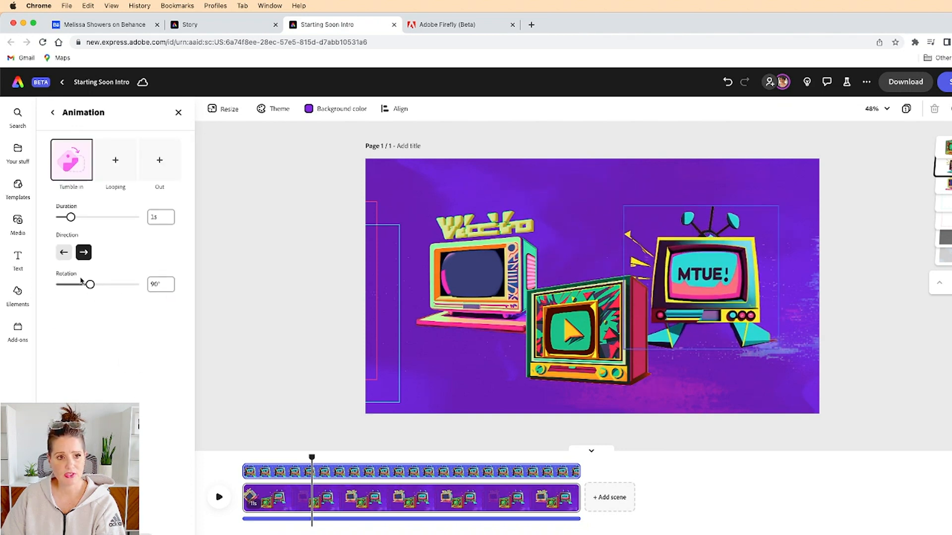
left_click(63, 253)
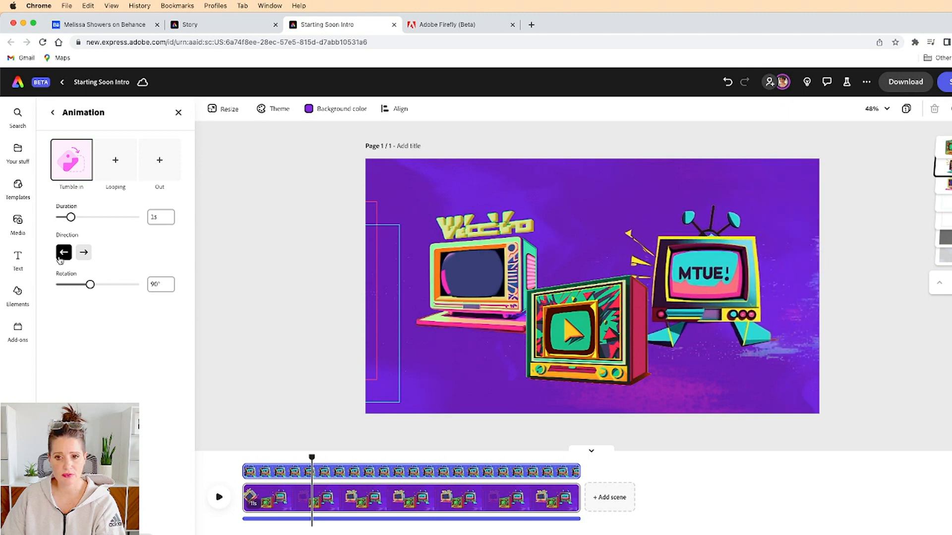
left_click_drag(90, 284, 119, 285)
mouse_move(70, 218)
left_mouse_down()
mouse_move(98, 218)
mouse_move(89, 217)
left_mouse_up()
left_click_drag(118, 284, 108, 285)
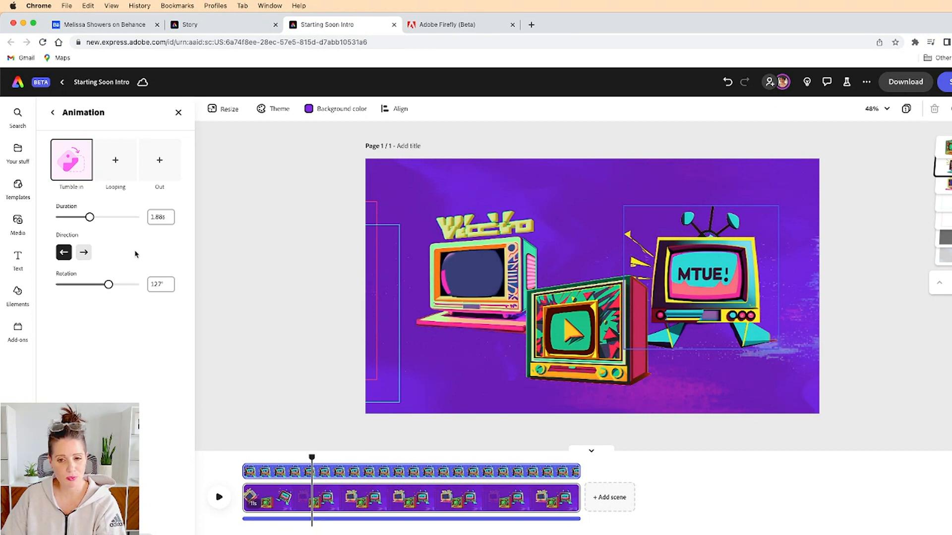
- Add a looping Flicker animation to the "MTUE!" television and preview the scene from its beginning
left_click(114, 165)
left_click(156, 157)
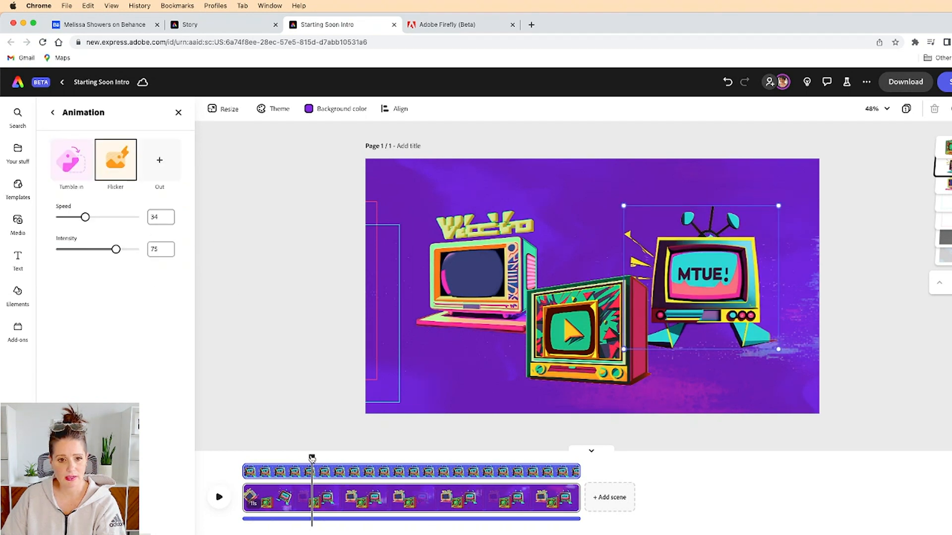
left_click(243, 457)
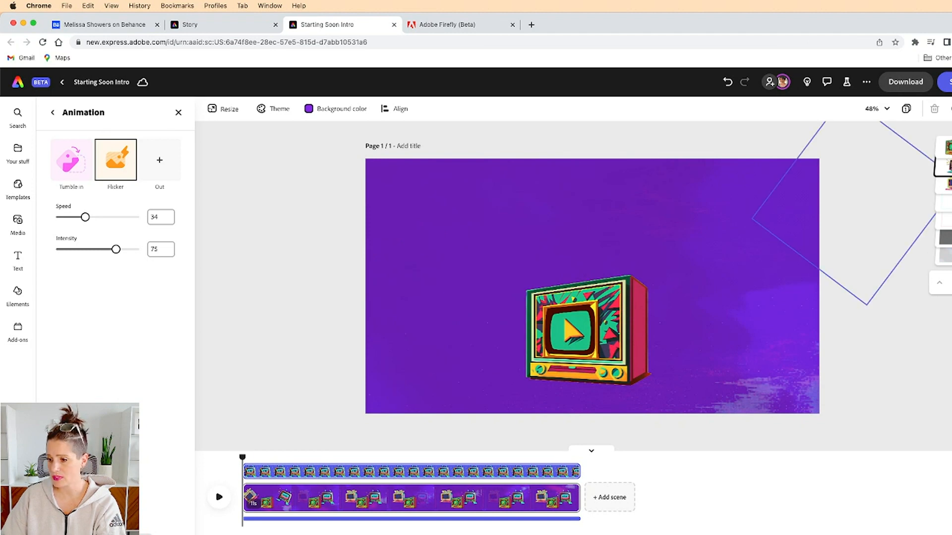
left_click(218, 497)
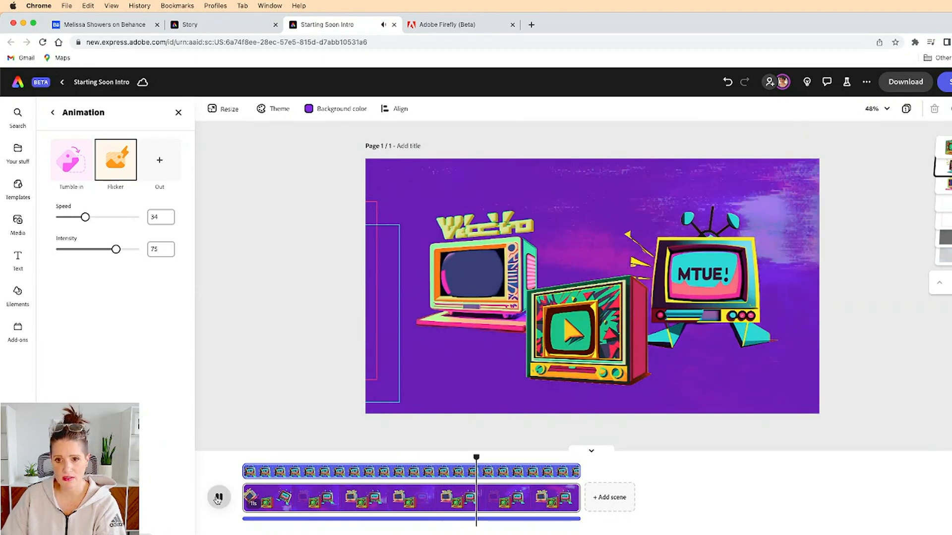
left_click(214, 501)
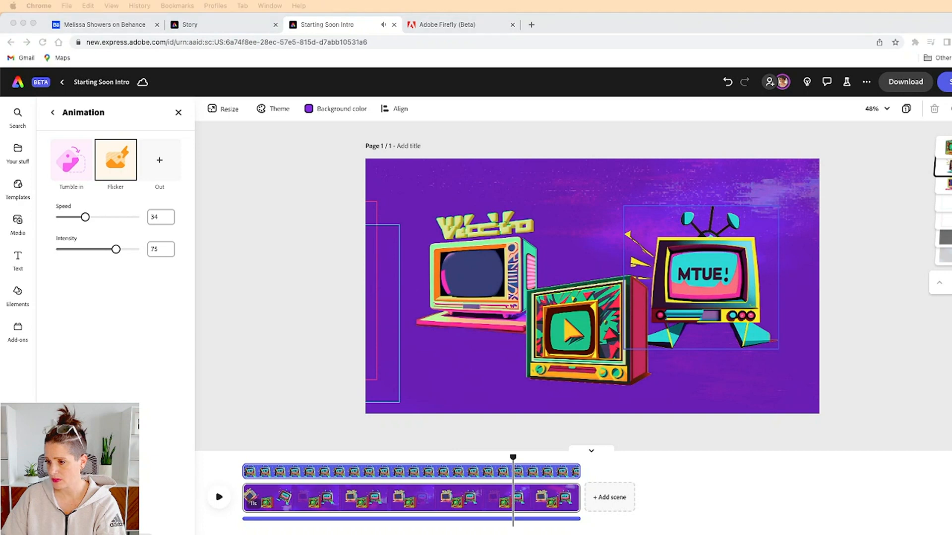
- Try the pink and mint duotone effects on the play-button television, restore it to no effect, and check its adjustments
left_click(571, 333)
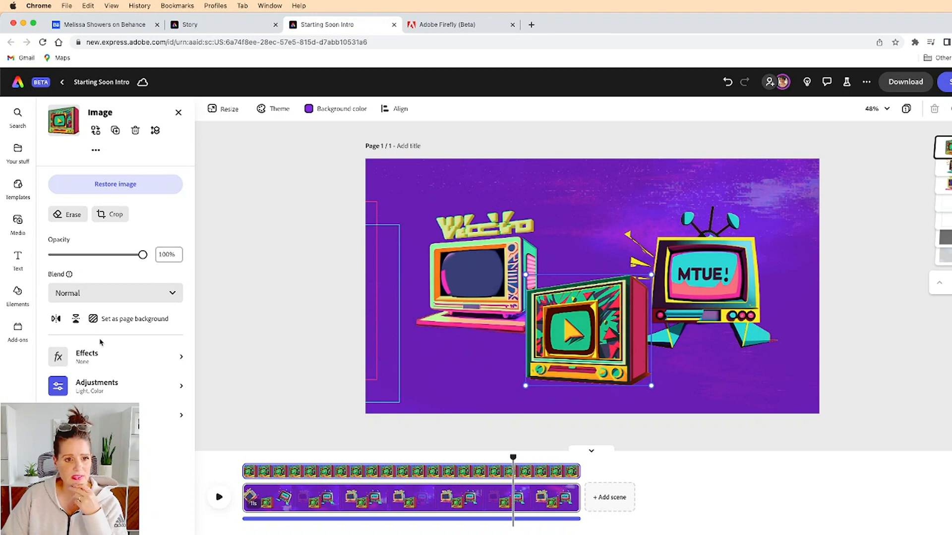
left_click(87, 353)
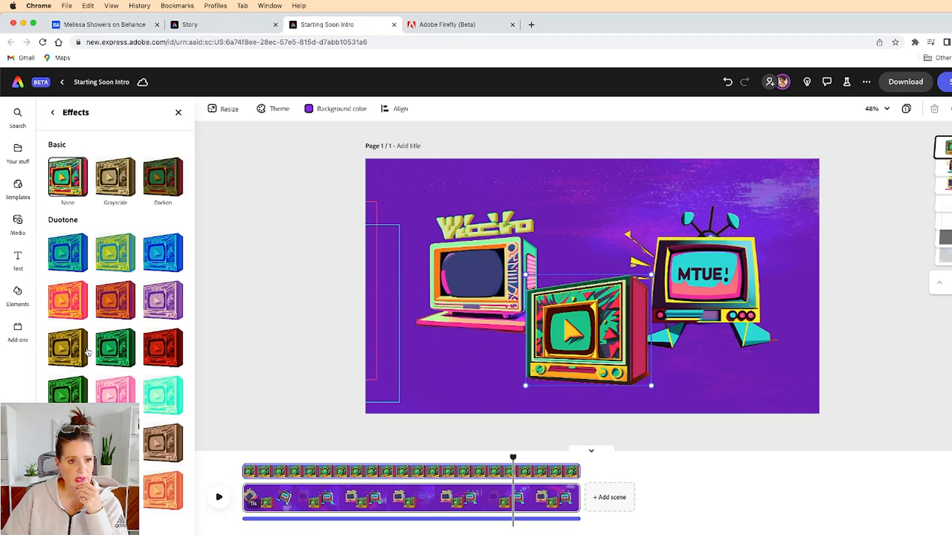
left_click(119, 393)
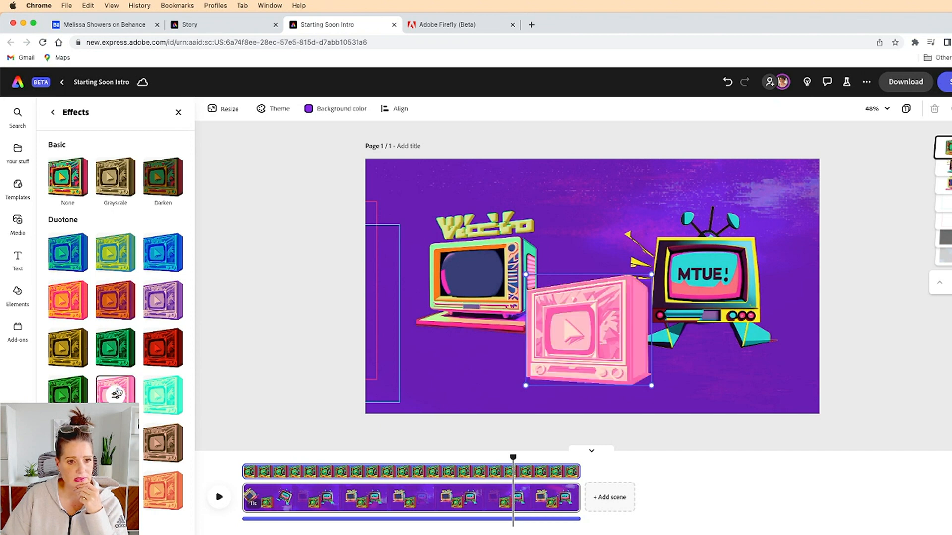
left_click(159, 396)
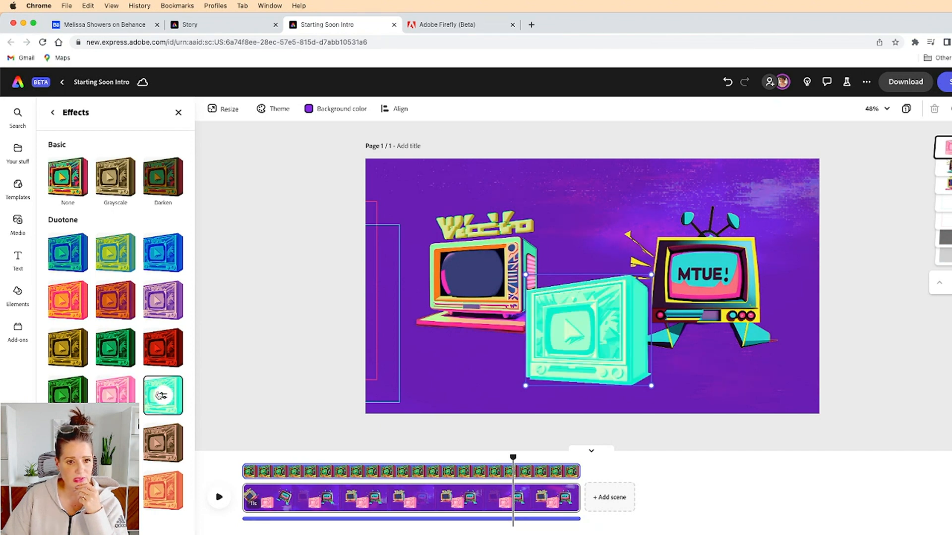
left_click(65, 170)
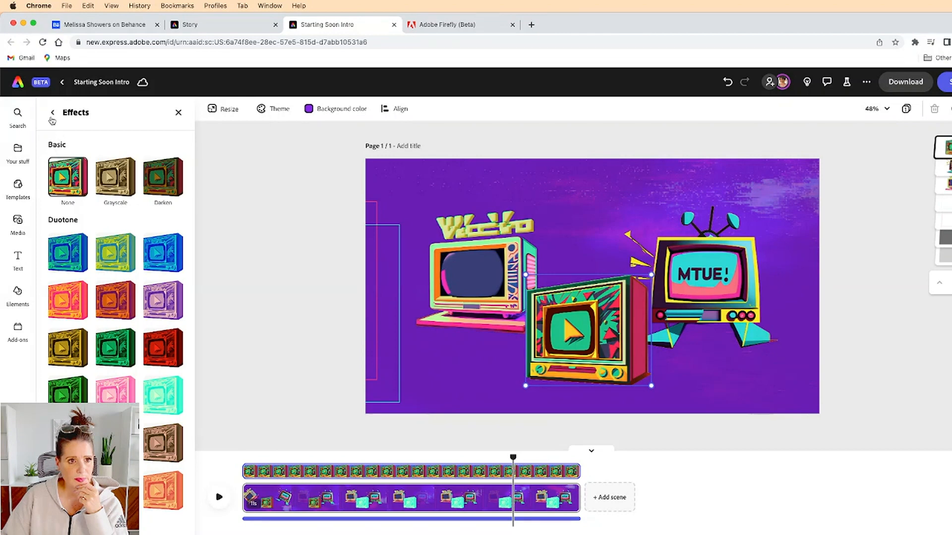
left_click(53, 113)
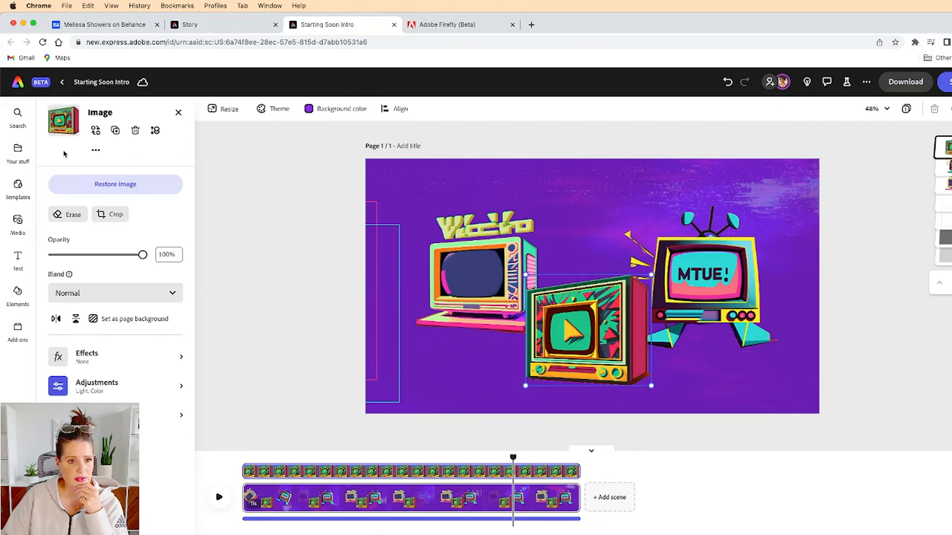
left_click(89, 391)
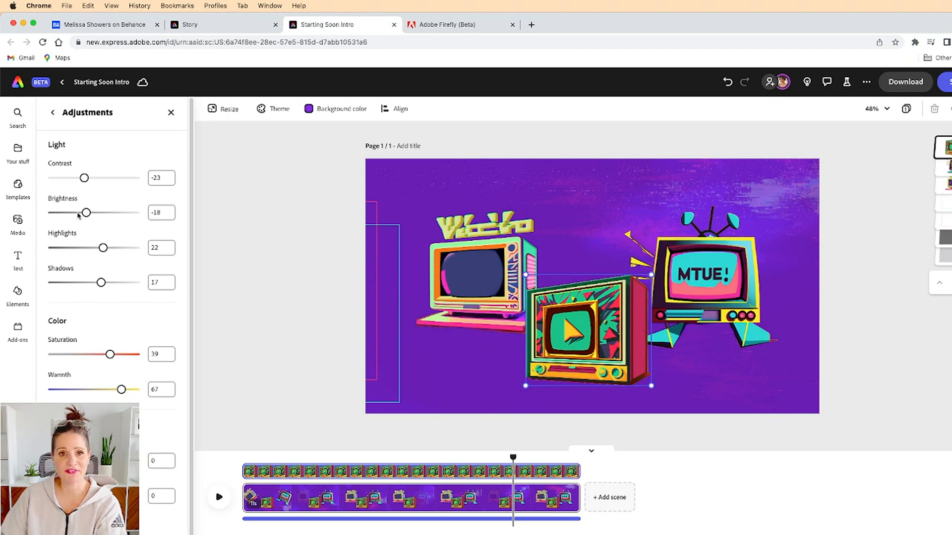
- Switch to Adobe Firefly and enlarge the generated television with the pink shape on its screen and yellow glow behind
left_click(428, 27)
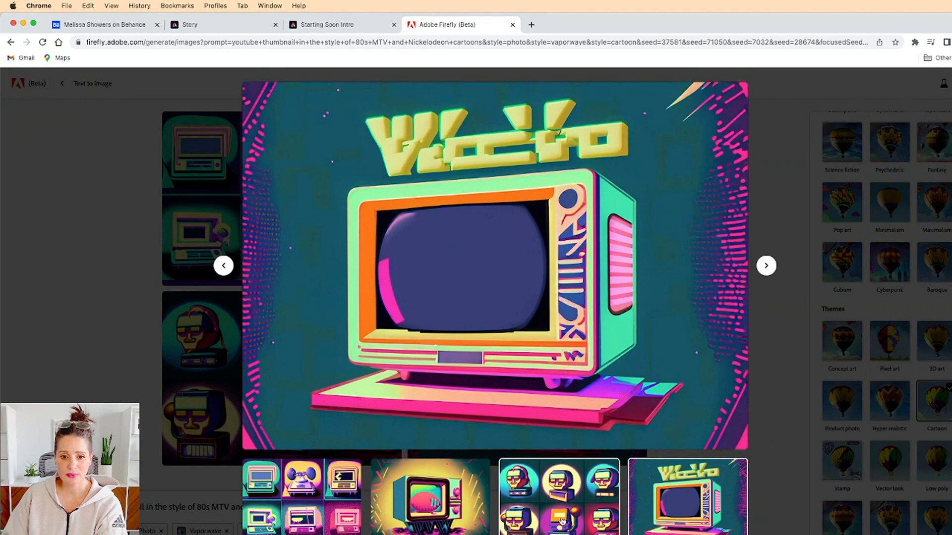
left_click(409, 520)
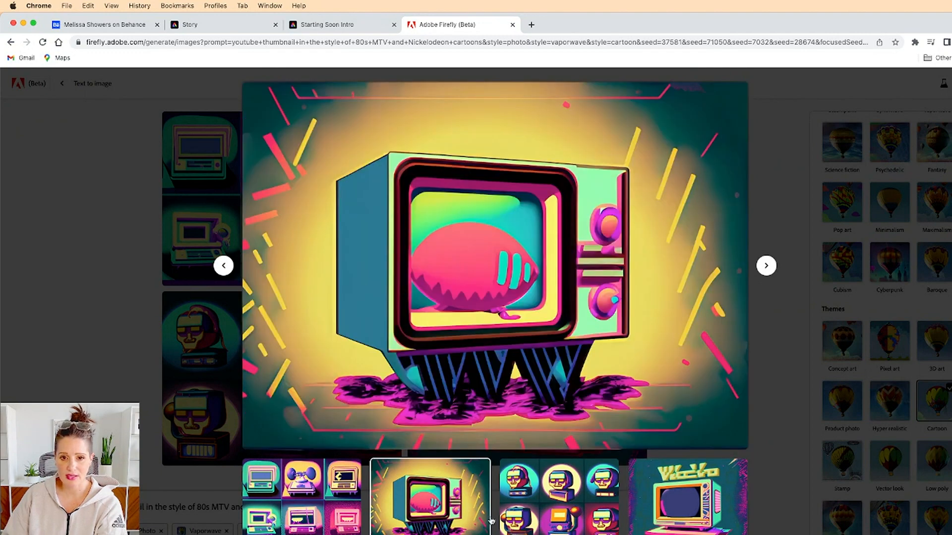
- Compare the generated thumbnails, capture a screen region around the retro TV with the pink shape, and close the enlarged preview
left_click(537, 519)
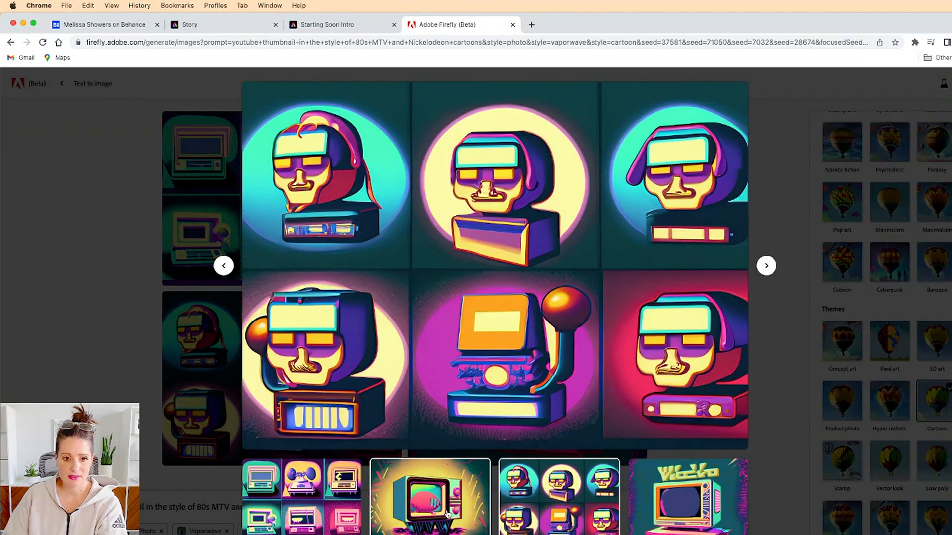
left_click(448, 515)
left_click(305, 515)
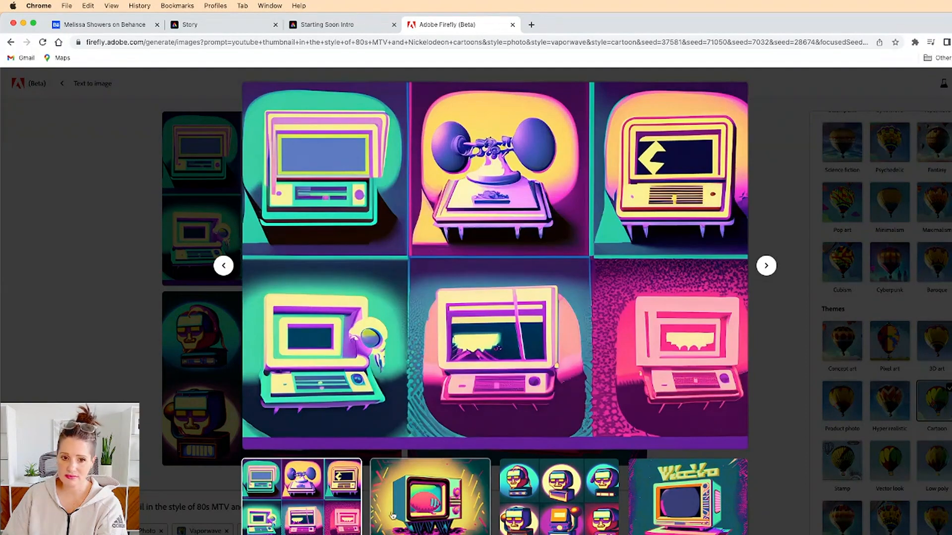
left_click(415, 516)
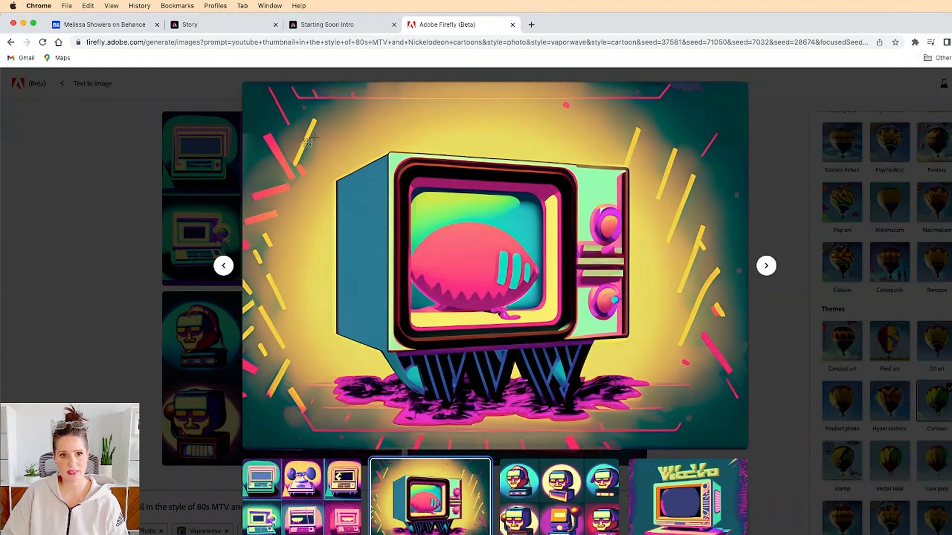
left_click_drag(316, 137, 654, 433)
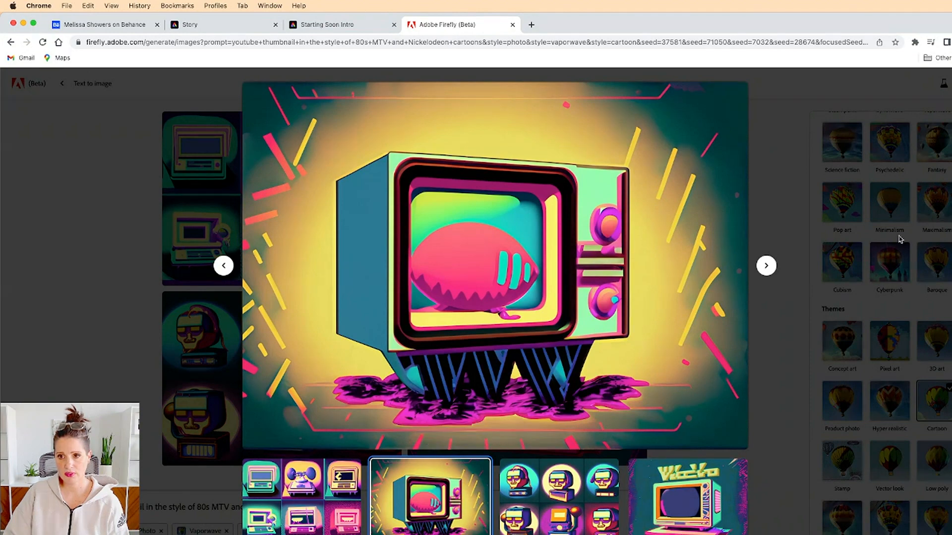
key("Escape")
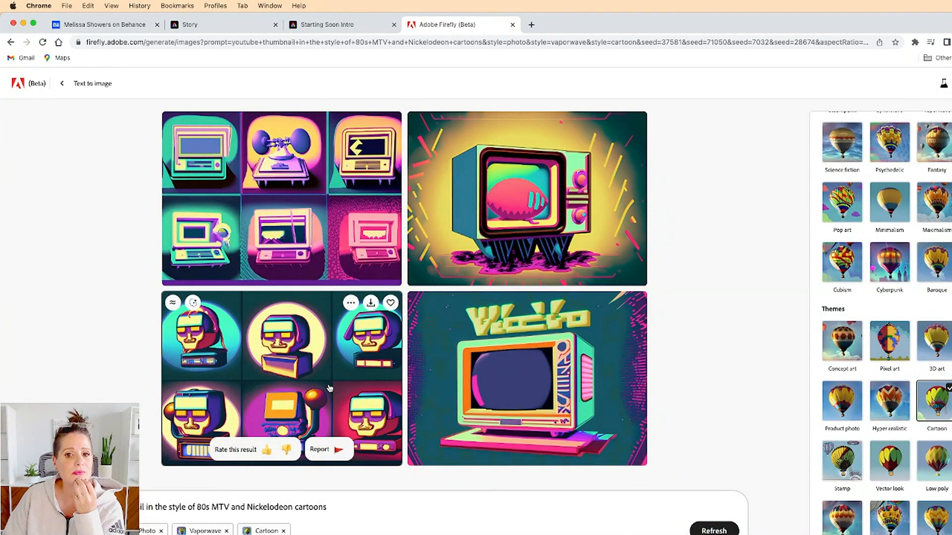
- Switch to the Starting Soon Intro project and set the play-button TV's saturation to 74 and warmth to -24
left_click(320, 31)
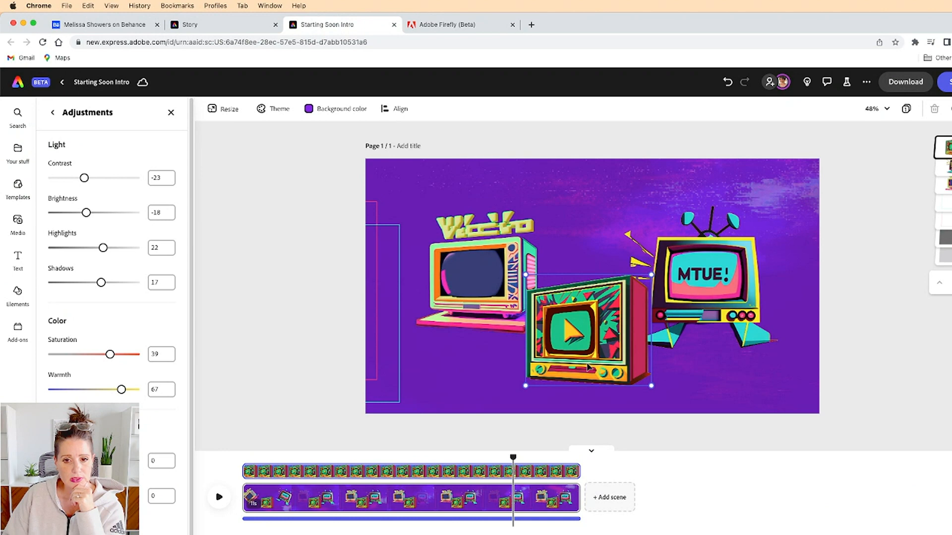
mouse_move(110, 355)
left_mouse_down()
mouse_move(77, 355)
mouse_move(117, 354)
left_mouse_up()
left_click_drag(121, 390, 77, 391)
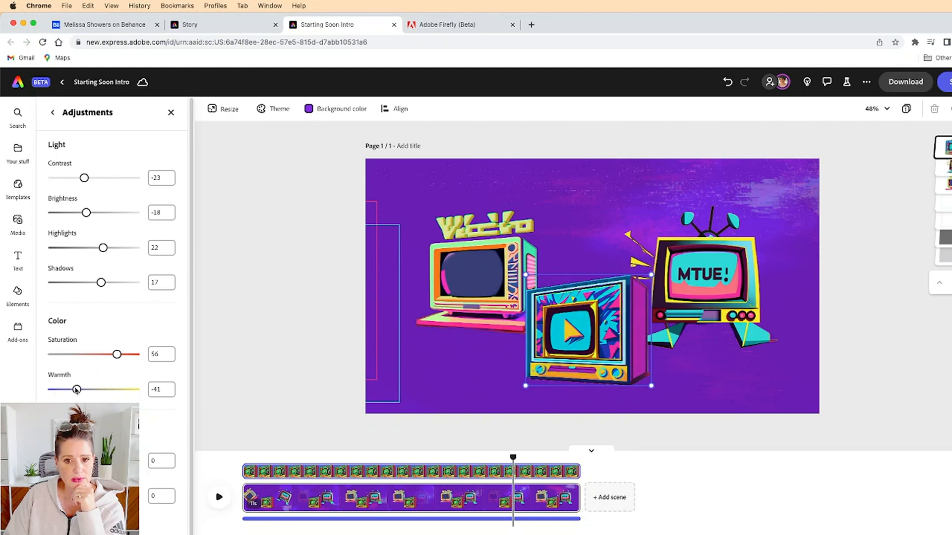
left_click_drag(117, 355, 124, 355)
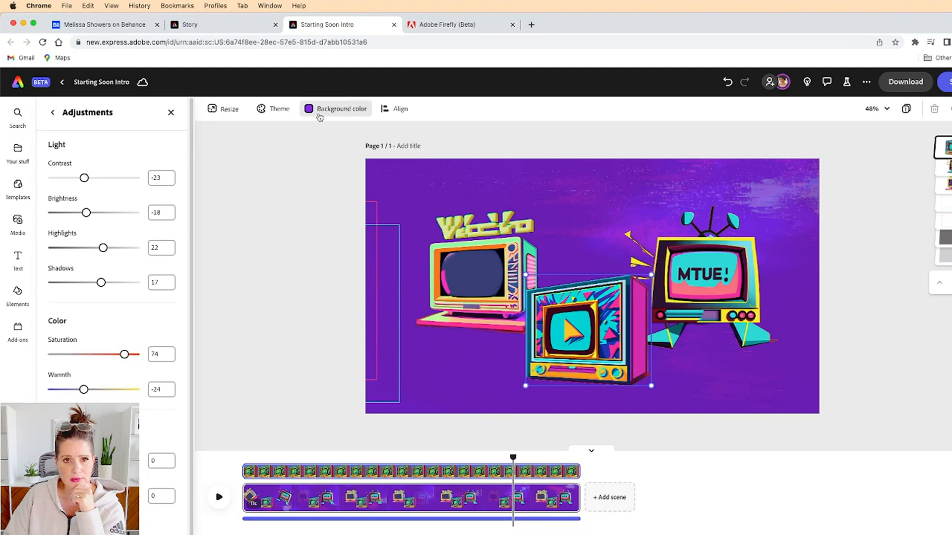
left_click(400, 109)
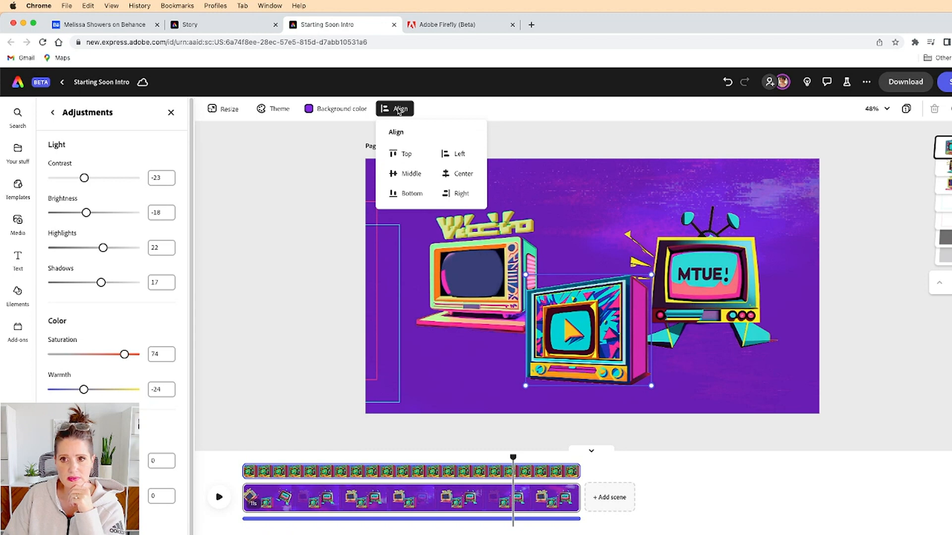
left_click(873, 122)
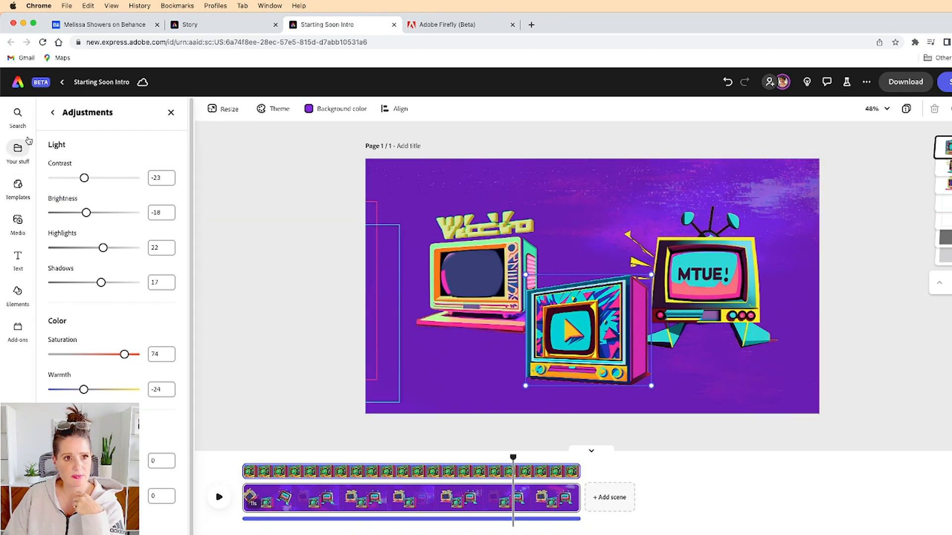
left_click(170, 113)
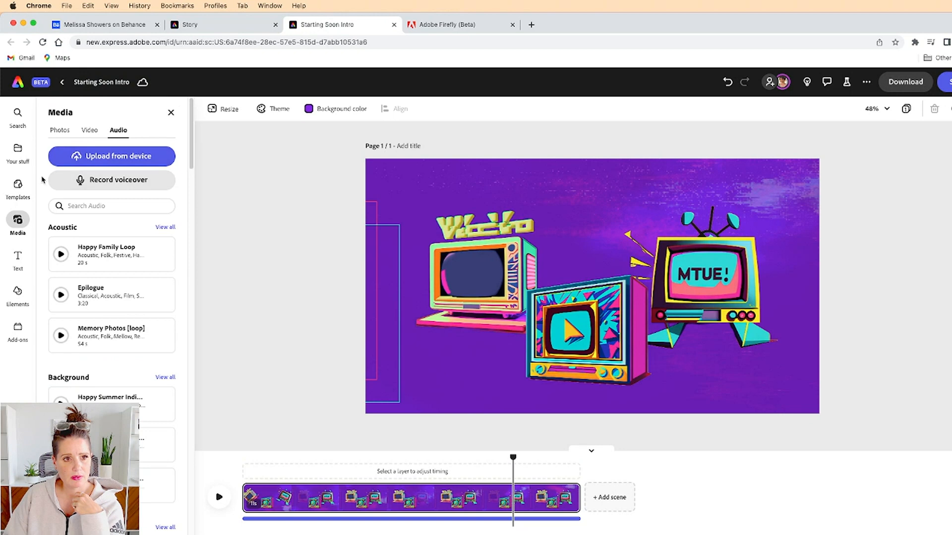
- Upload today's Desktop screenshot ending in 27.37 PM, showing the TV with the pink shape, into the project
left_click(101, 158)
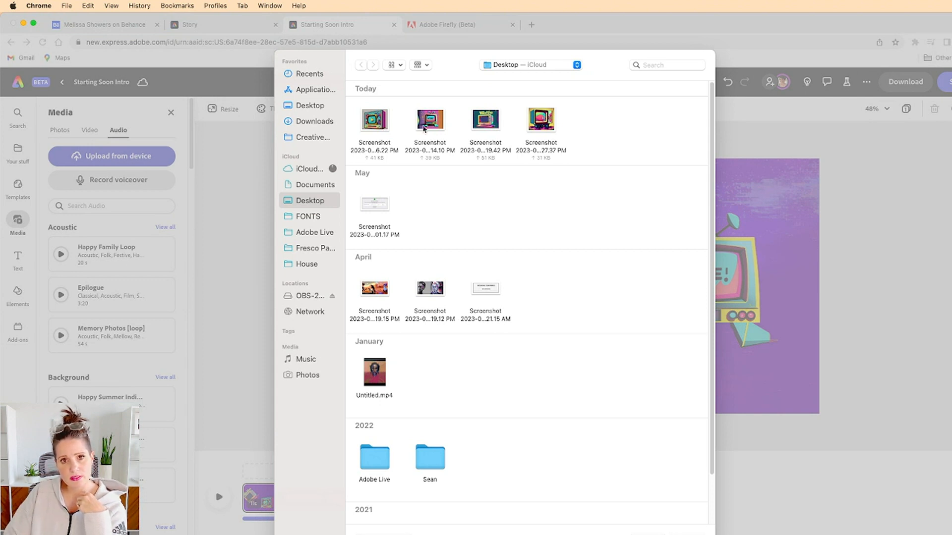
left_click(539, 124)
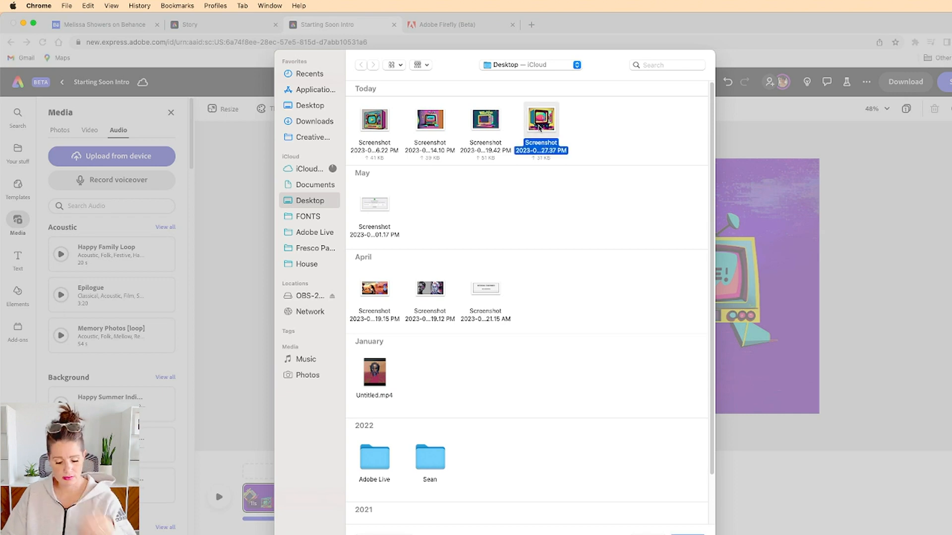
key("space")
key("space")
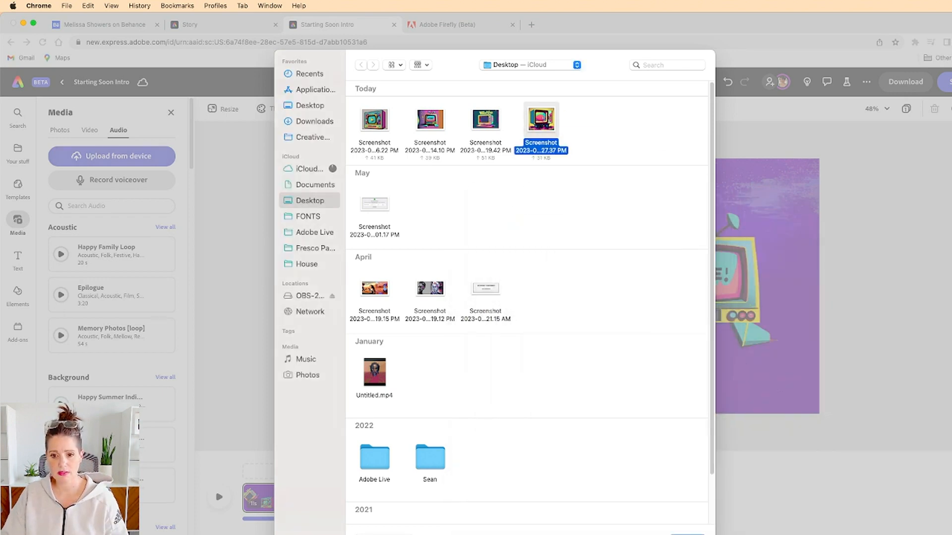
key("Return")
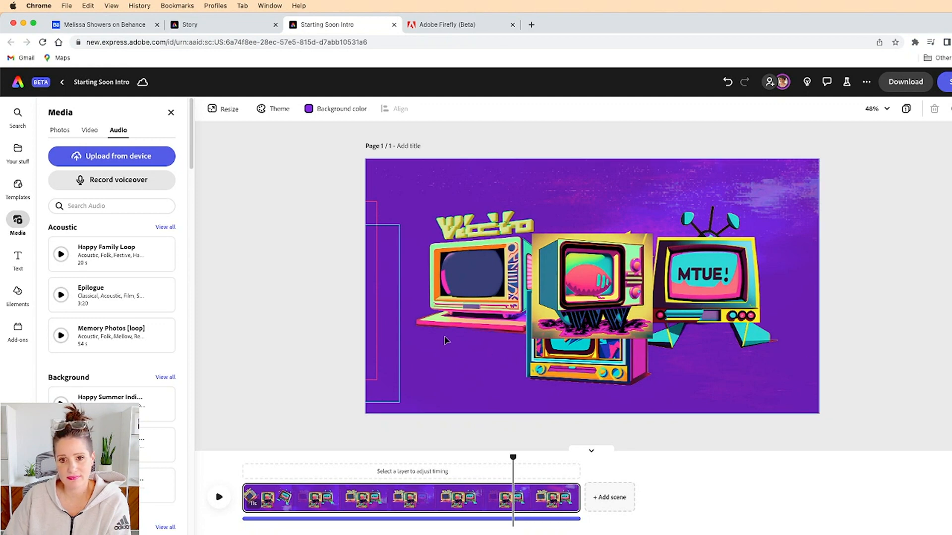
- Remove the background of the uploaded pink-shape TV image and move it directly below the TV with lettering on top
left_click(639, 286)
left_click(115, 184)
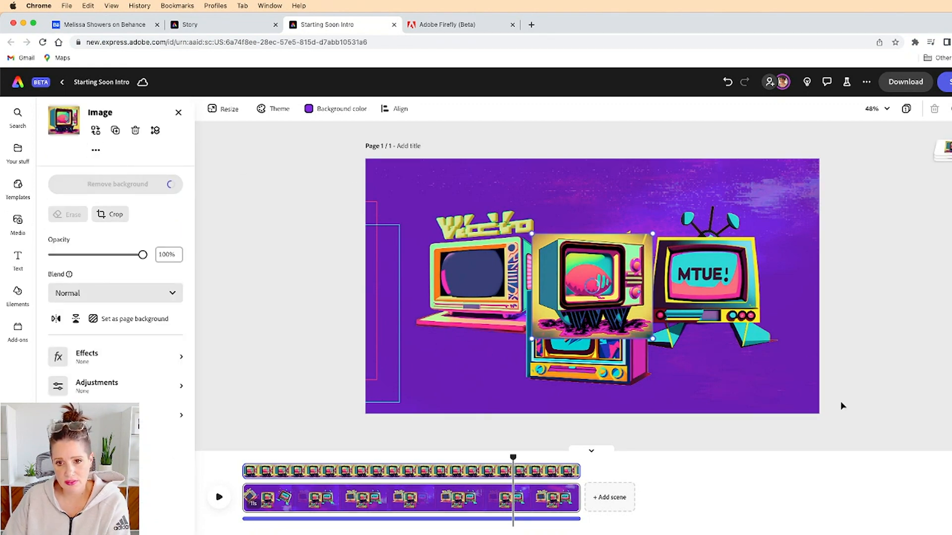
left_click_drag(619, 290, 483, 360)
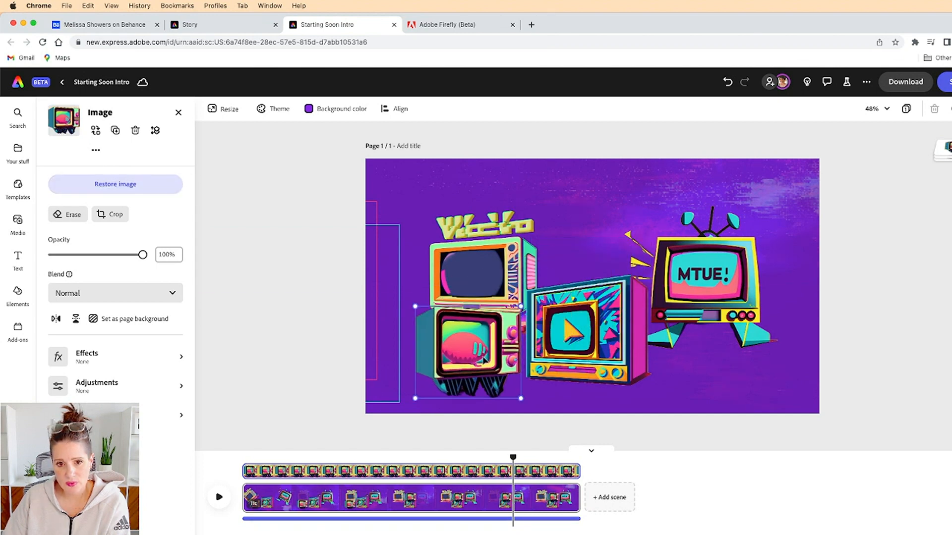
- Crop the legs off the pink-shape TV image and delete it from the canvas
double_click(480, 364)
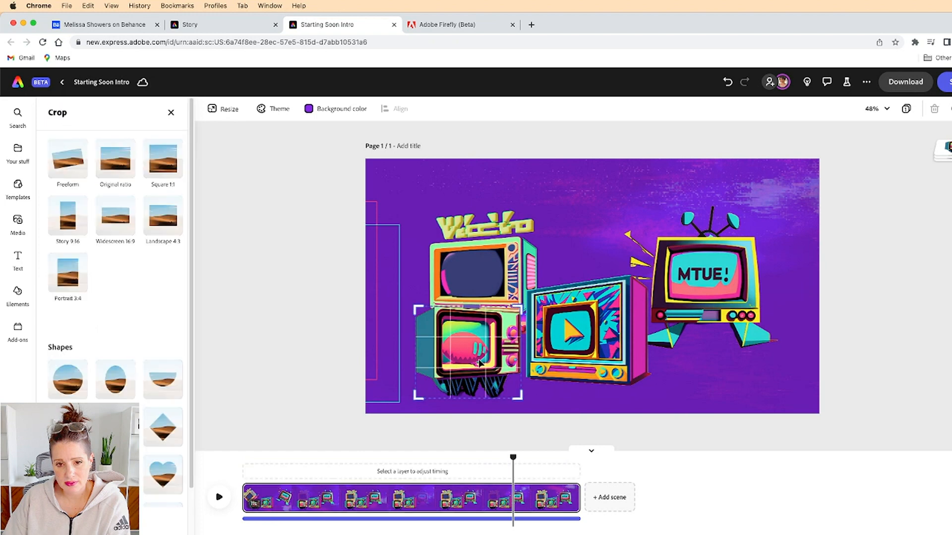
left_click_drag(419, 396, 589, 235)
left_click(593, 395)
left_click(470, 369)
key("Delete")
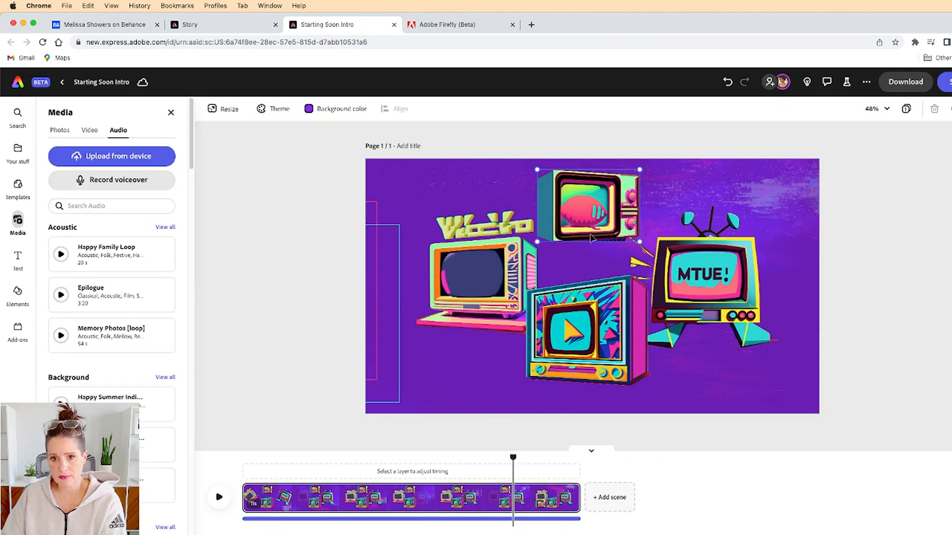
- Move the play-button TV slightly up and shift the MTUE! TV slightly up and closer to it
left_click(623, 357)
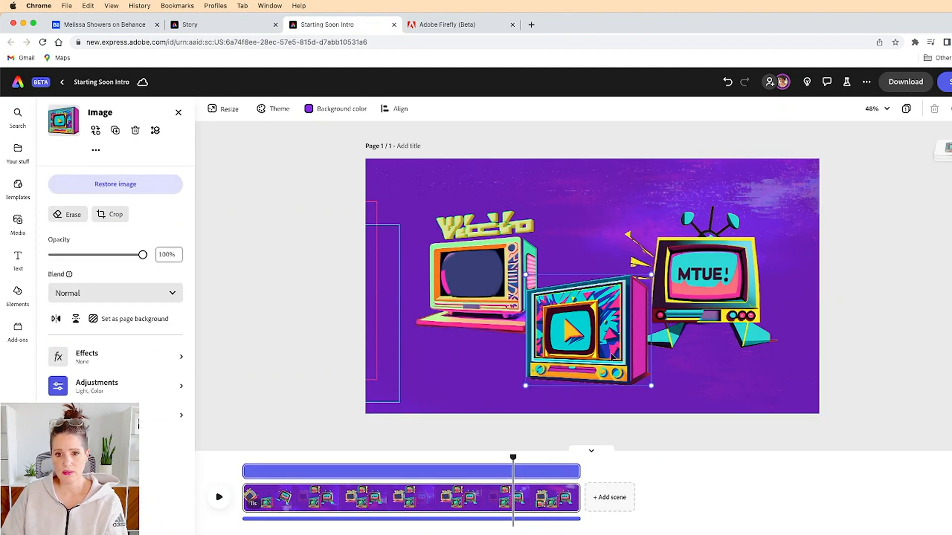
left_click_drag(611, 354, 611, 341)
mouse_move(727, 296)
left_mouse_down()
mouse_move(748, 288)
mouse_move(719, 292)
left_mouse_up()
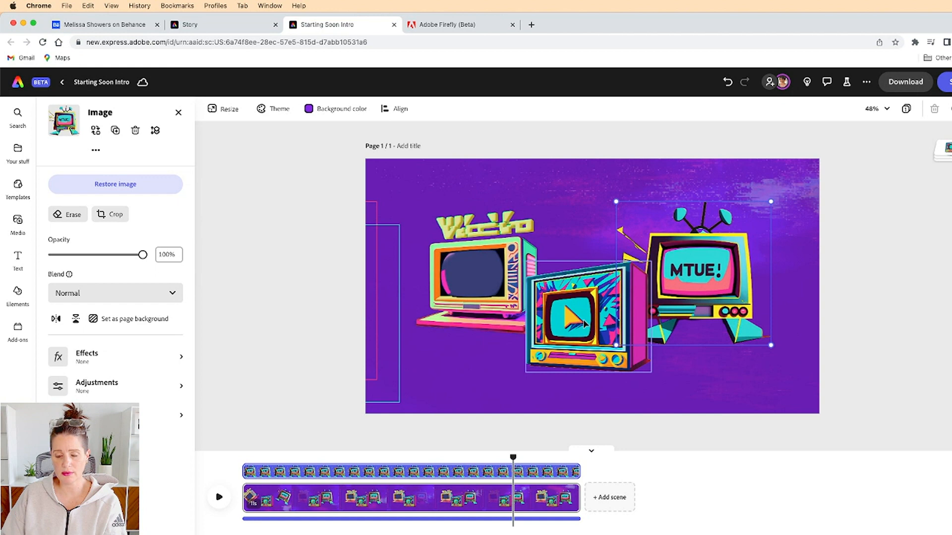
- Add a Drop in animation to the play-button TV with a duration of 1.11s and the Loud personality
left_click(585, 323)
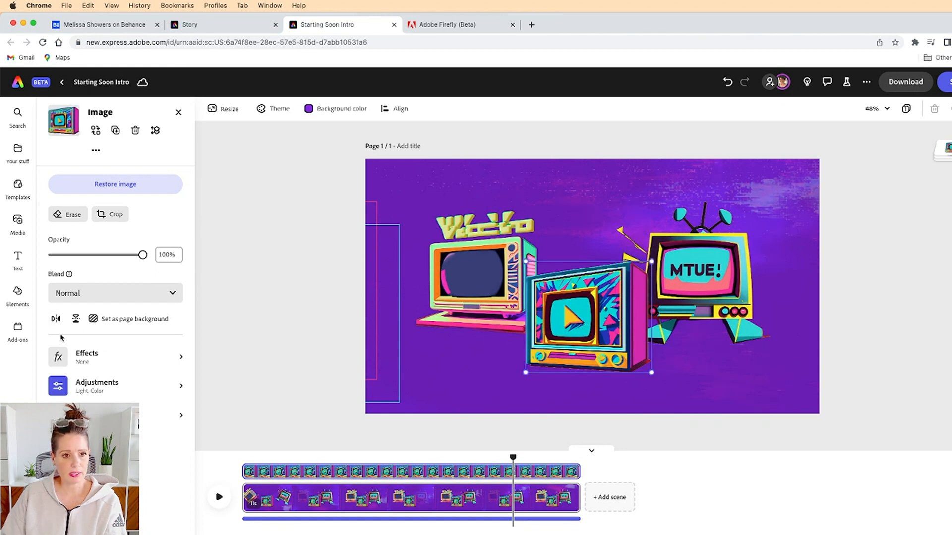
left_click(164, 415)
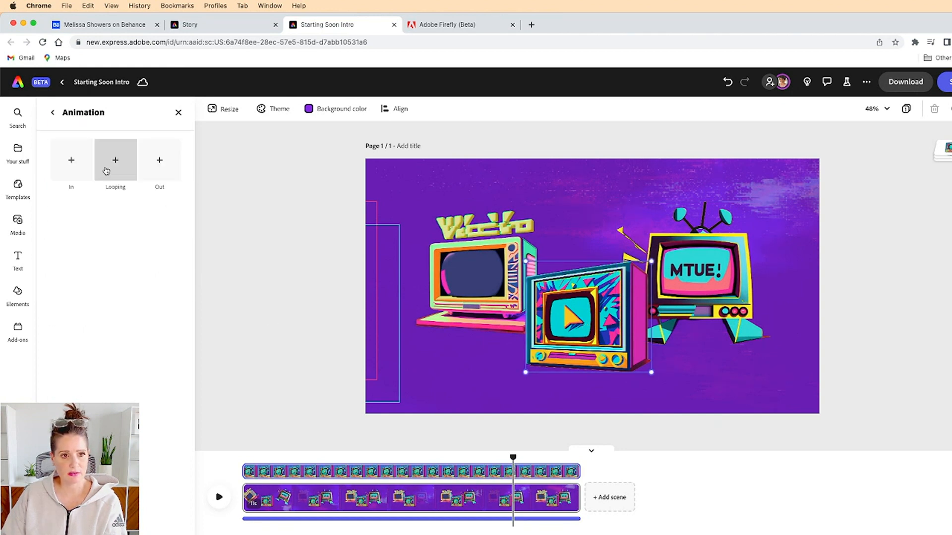
left_click(71, 167)
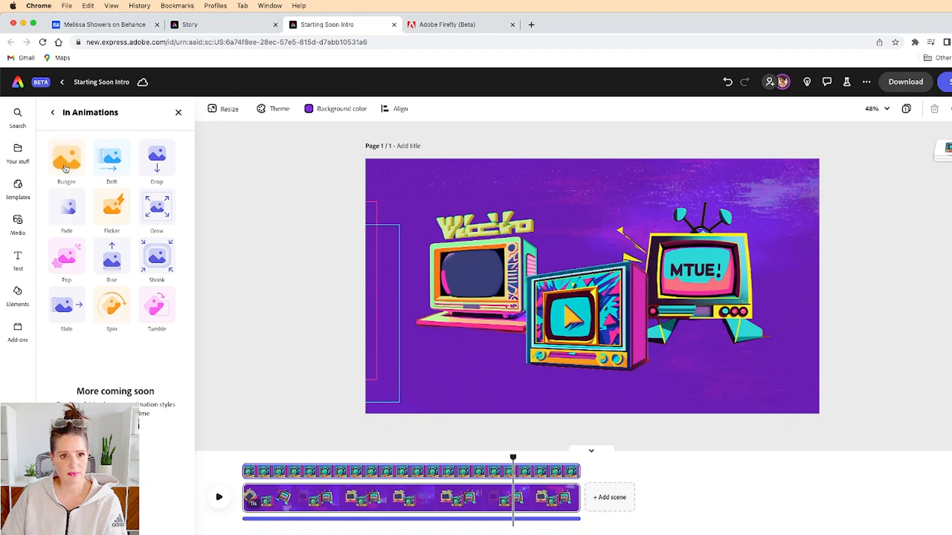
left_click(153, 166)
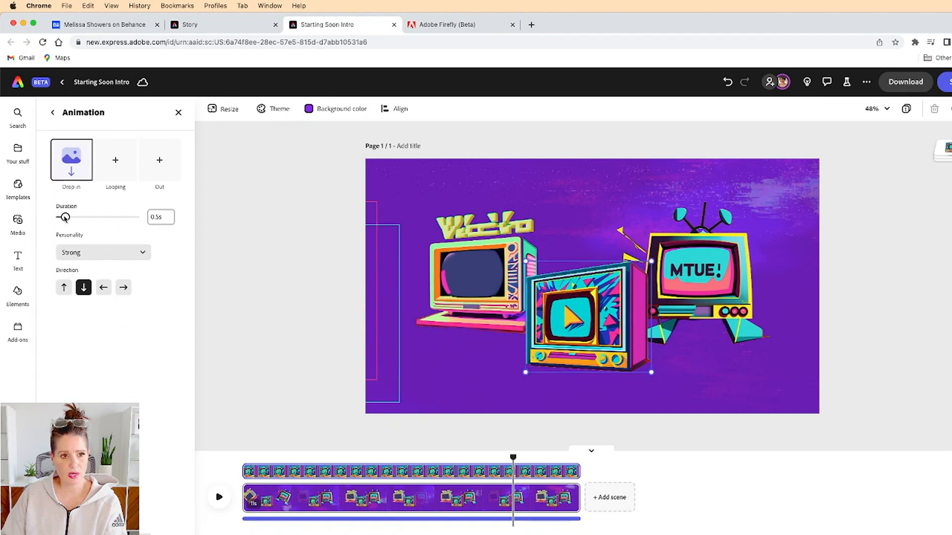
left_click(105, 255)
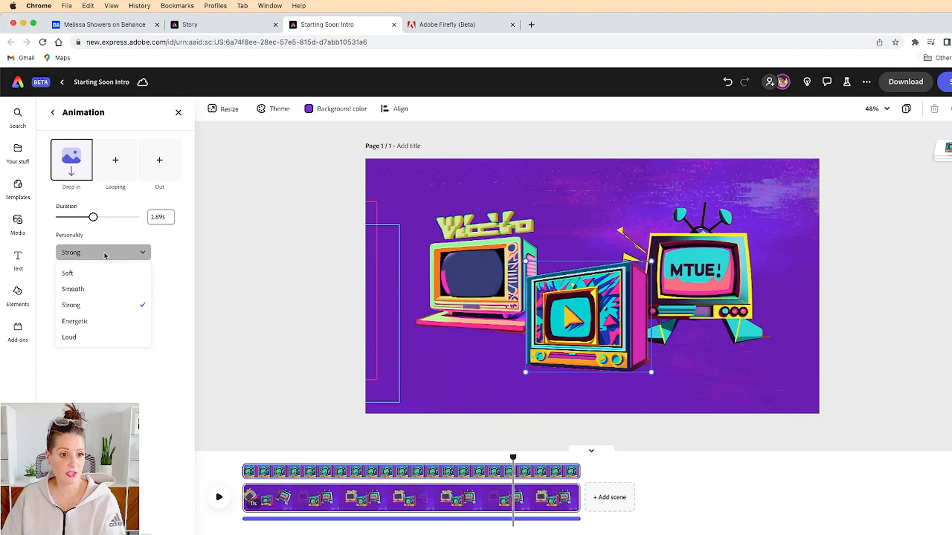
left_click(93, 337)
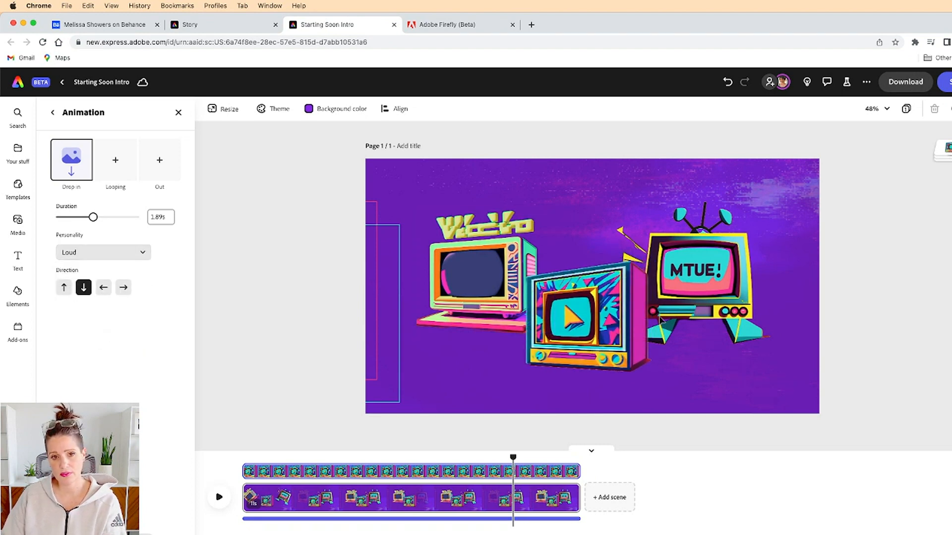
left_click_drag(92, 218, 76, 218)
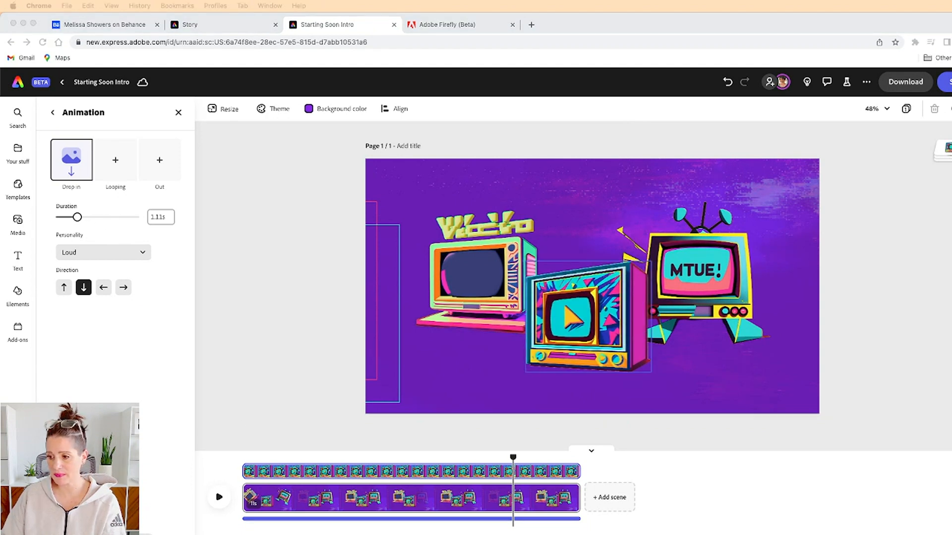
- Play the scene from 0s to preview the TV animations, and pause the playback
left_click(514, 460)
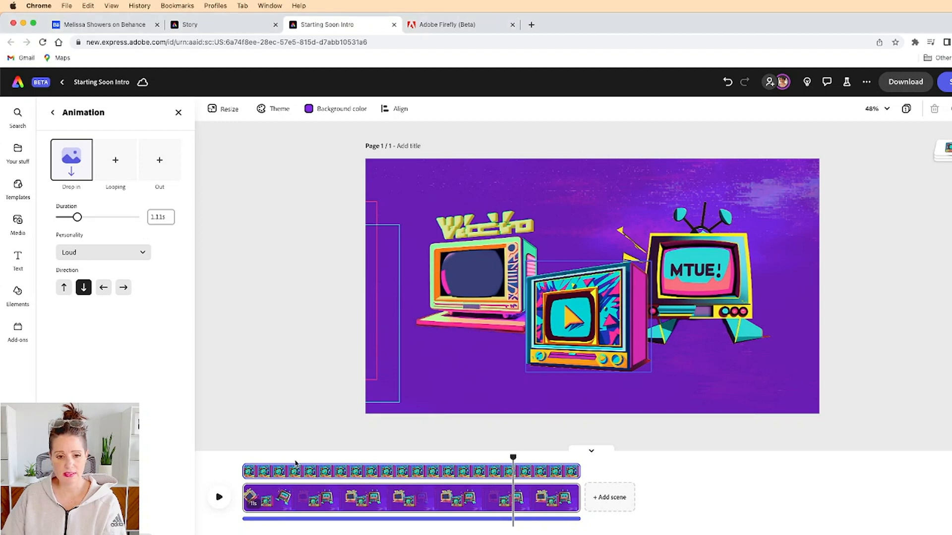
left_click_drag(513, 456, 242, 456)
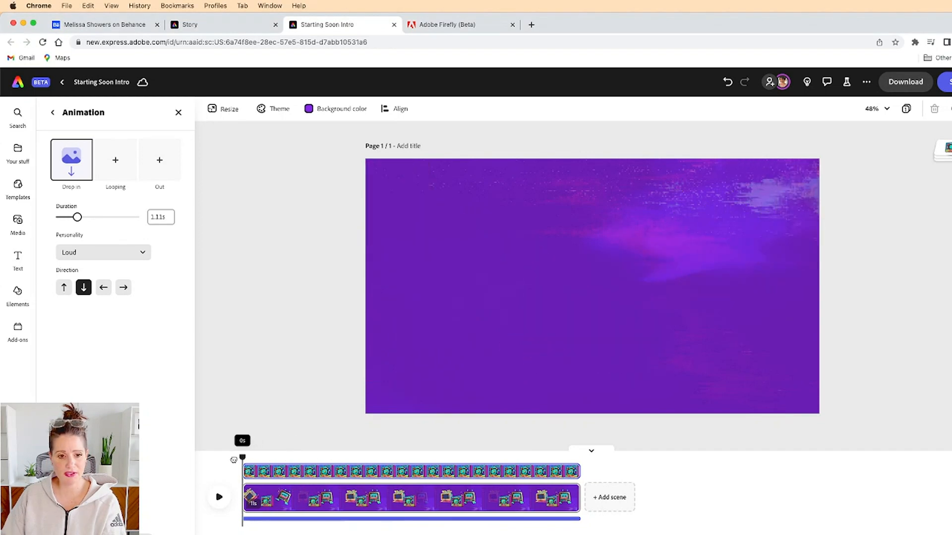
left_click(218, 498)
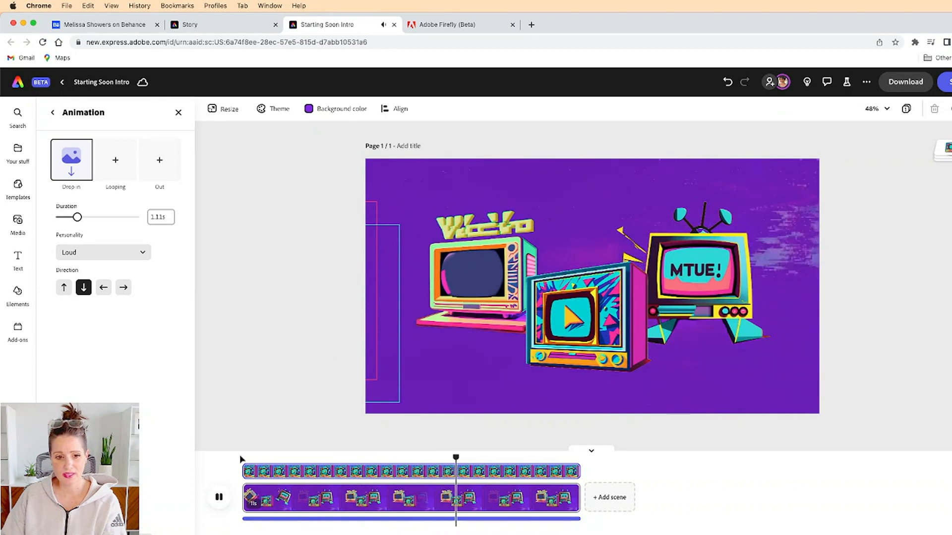
left_click(218, 498)
- Add a Yoyo looping animation to the play-button TV and check its movement on the timeline
left_click(564, 345)
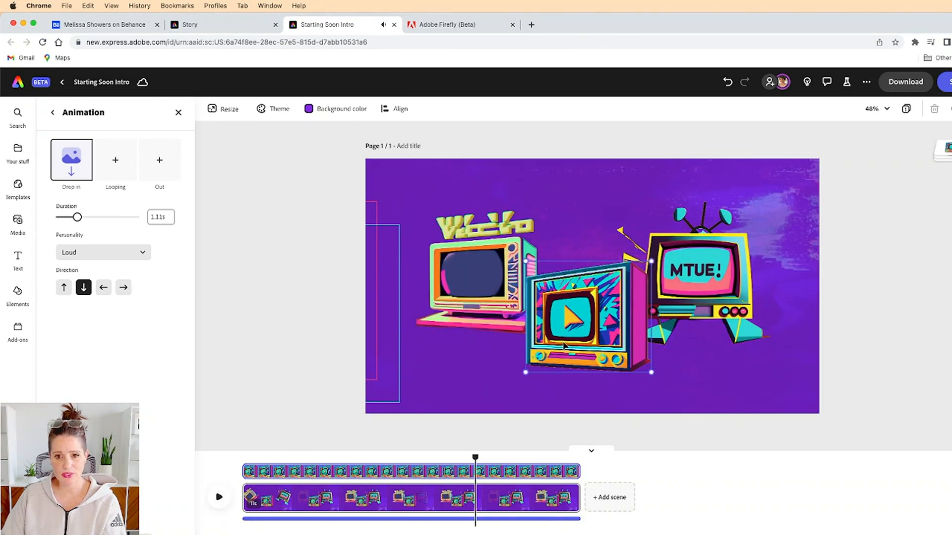
left_click(116, 160)
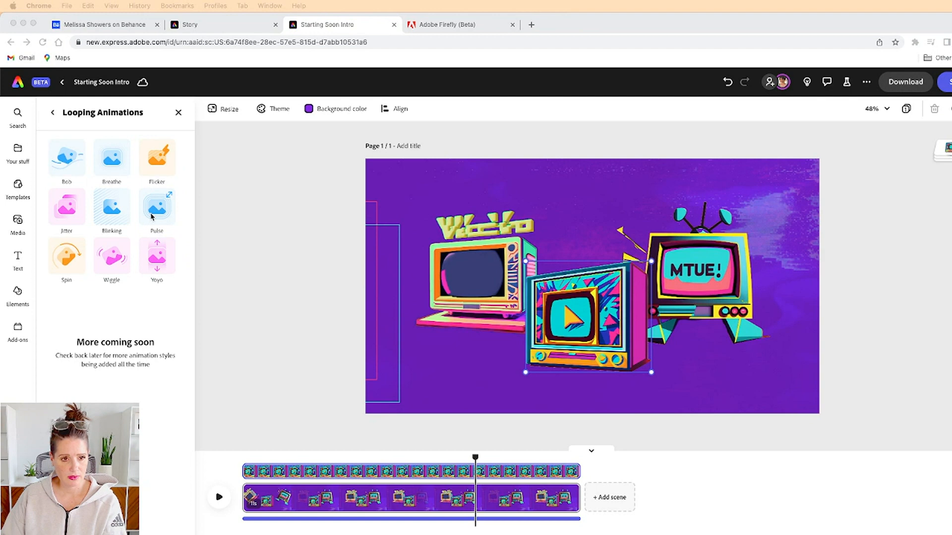
left_click(159, 258)
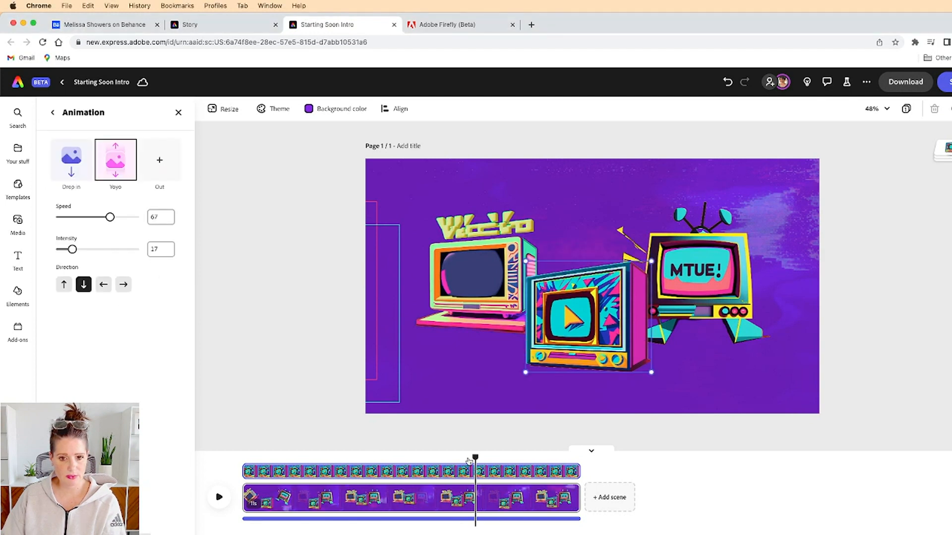
mouse_move(475, 458)
left_mouse_down()
mouse_move(439, 456)
mouse_move(469, 457)
left_mouse_up()
mouse_move(113, 182)
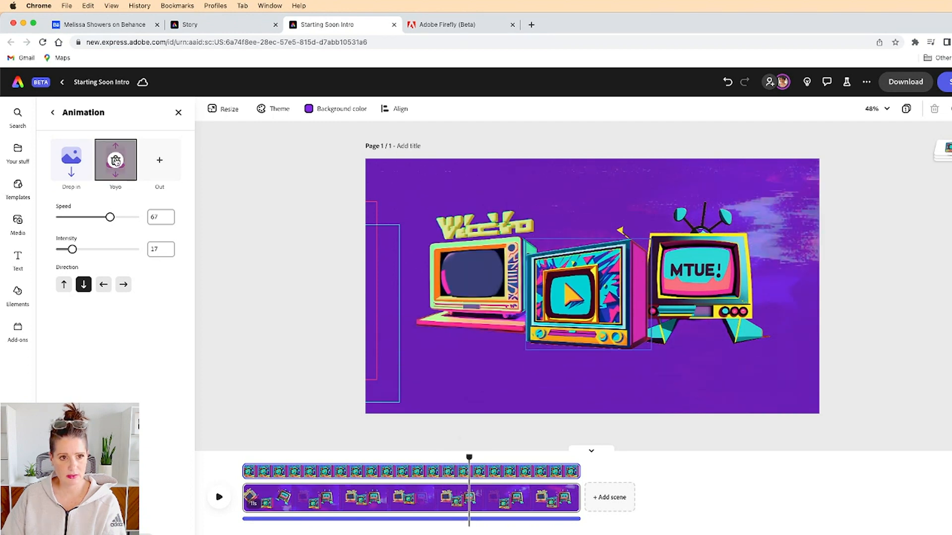
- Replace the play-button TV's Yoyo loop with a Flicker animation at speed 7 and intensity 19
left_click(116, 161)
left_click(115, 160)
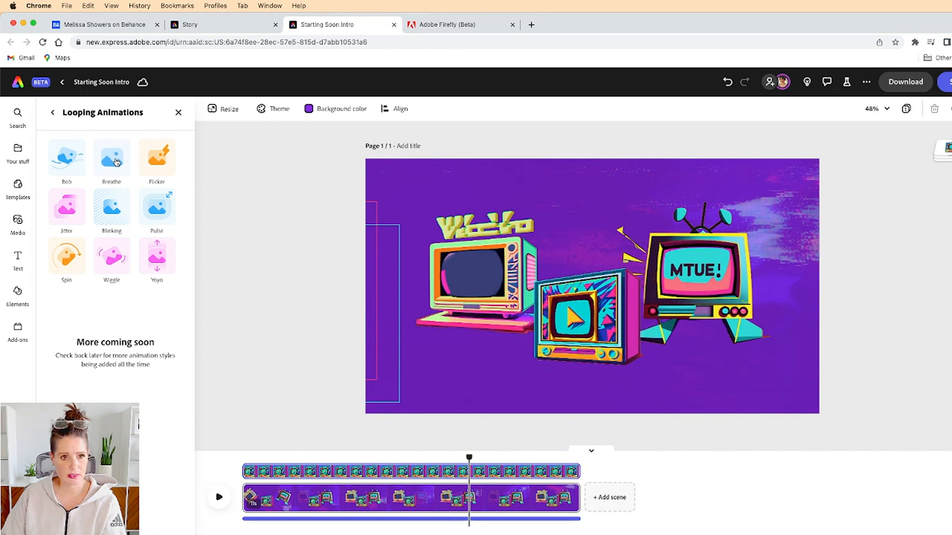
left_click(158, 160)
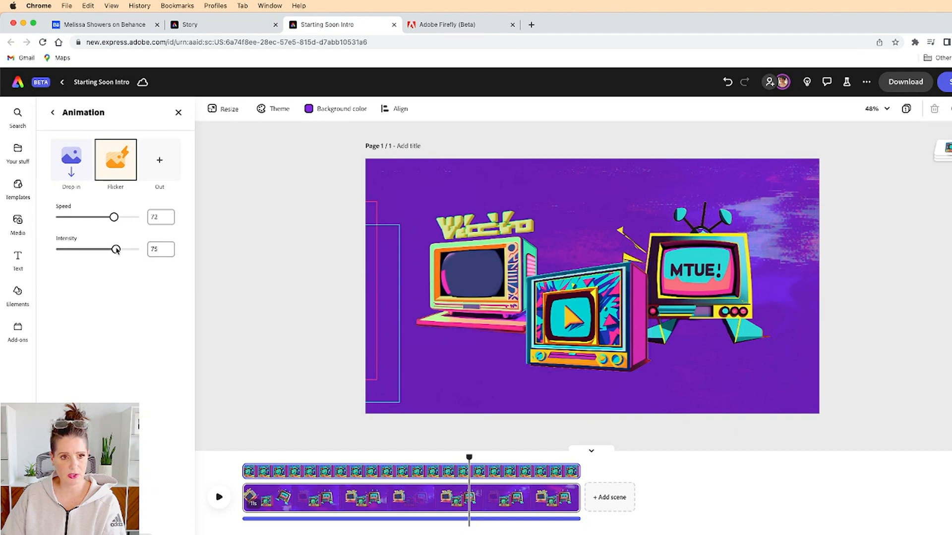
left_click_drag(115, 249, 89, 250)
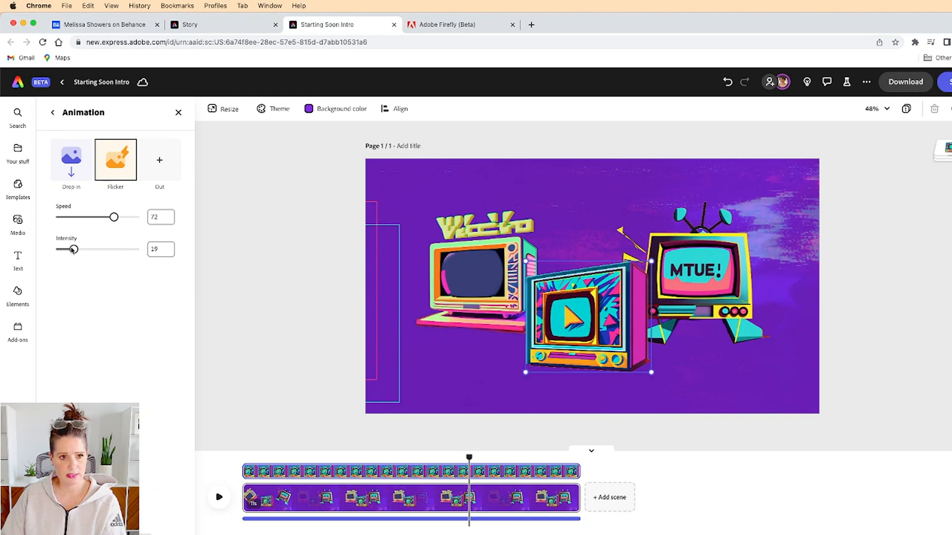
left_click_drag(113, 217, 64, 217)
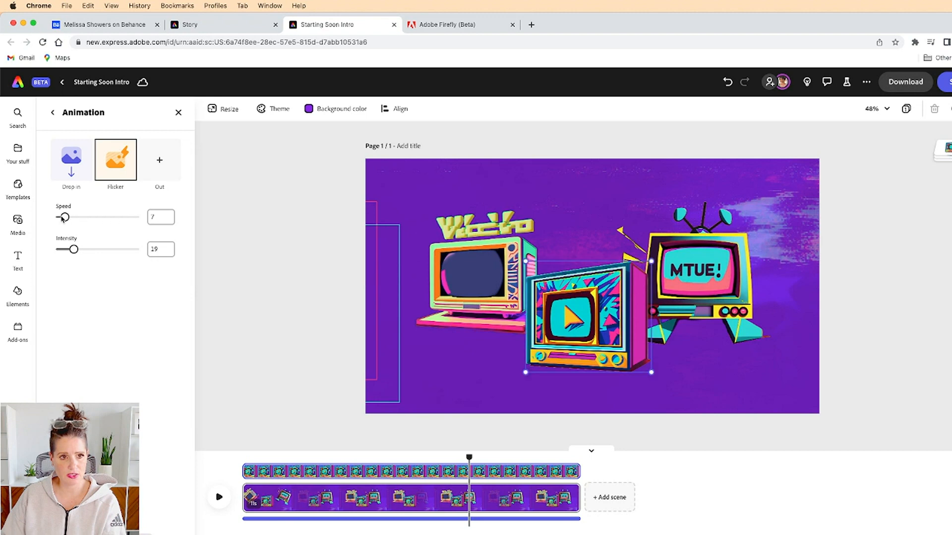
- Set the Flicker looping animation speed of the blank-screen TV to 43
left_click(468, 276)
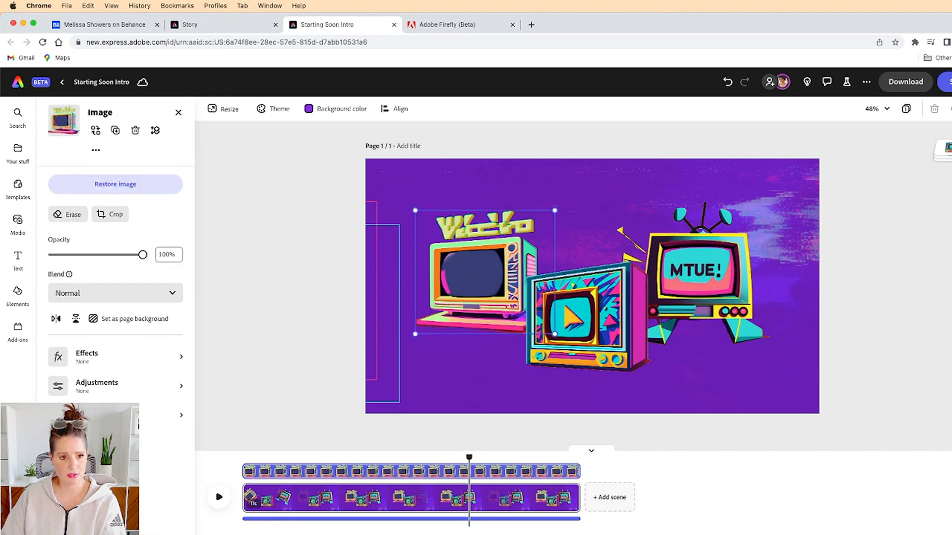
mouse_move(88, 178)
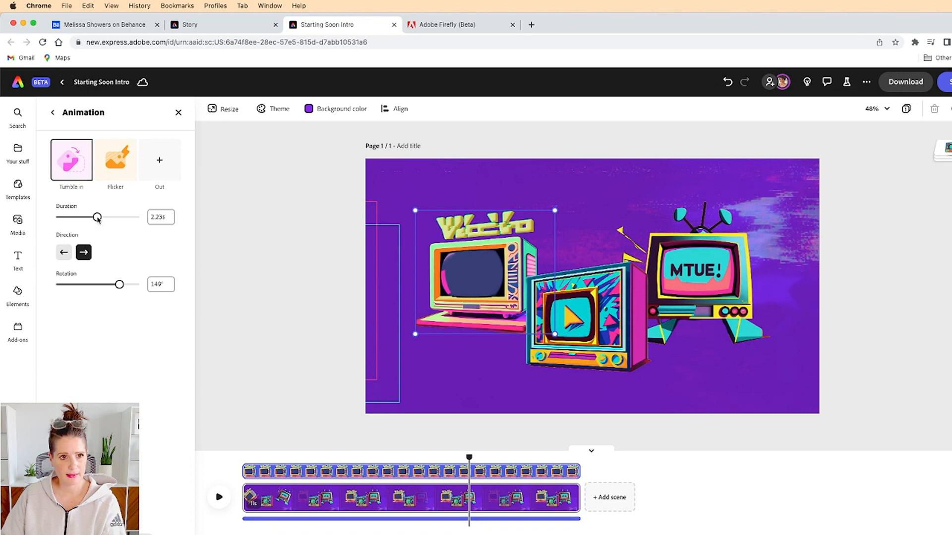
left_click(115, 164)
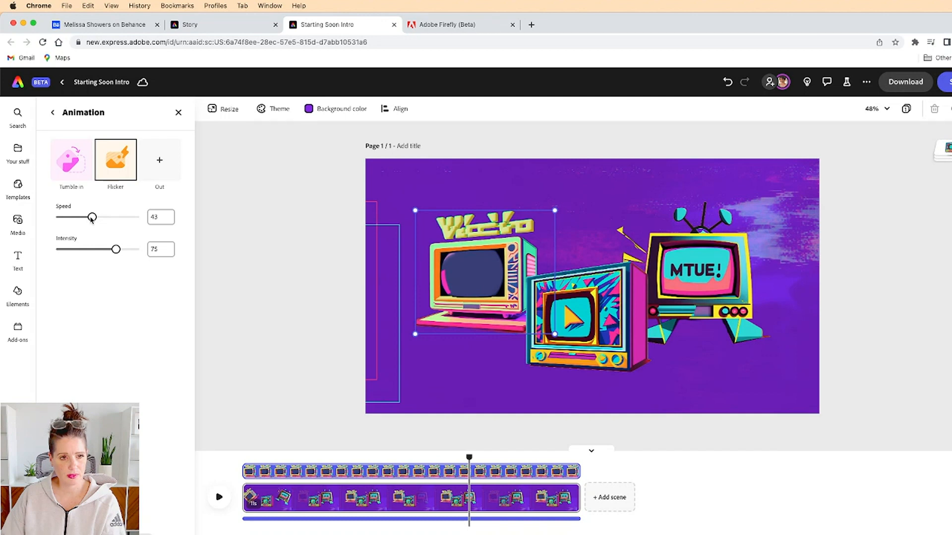
- Set the MTUE! TV's Flicker looping animation to speed 77 and intensity 52
left_click(697, 293)
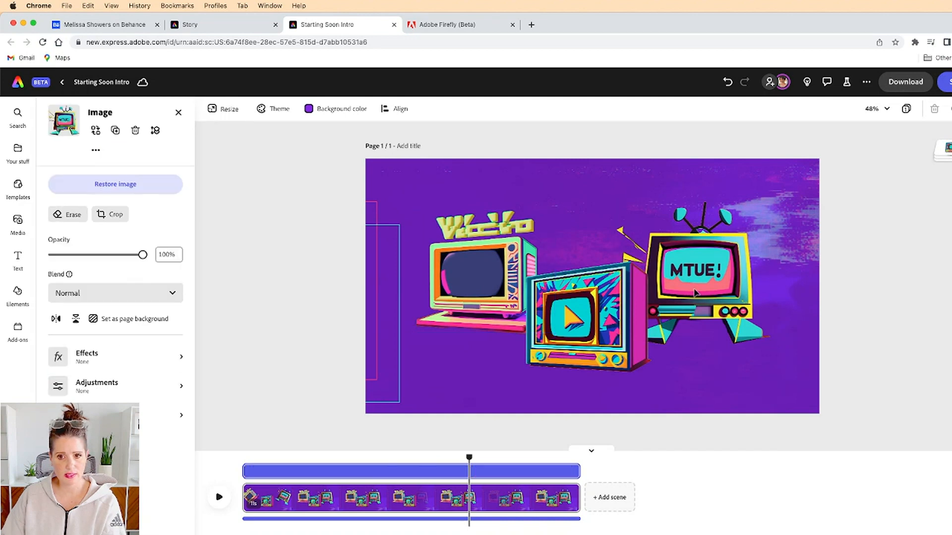
left_click(115, 415)
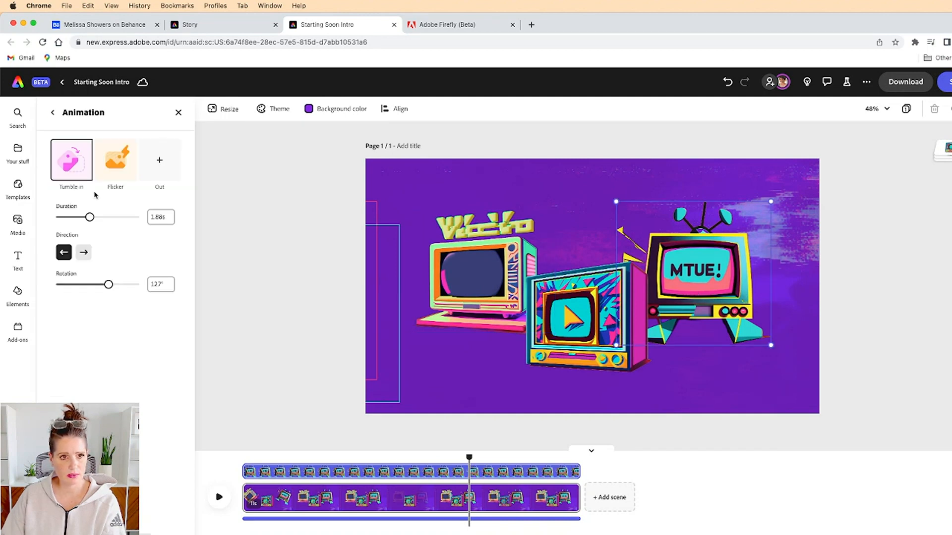
left_click(115, 164)
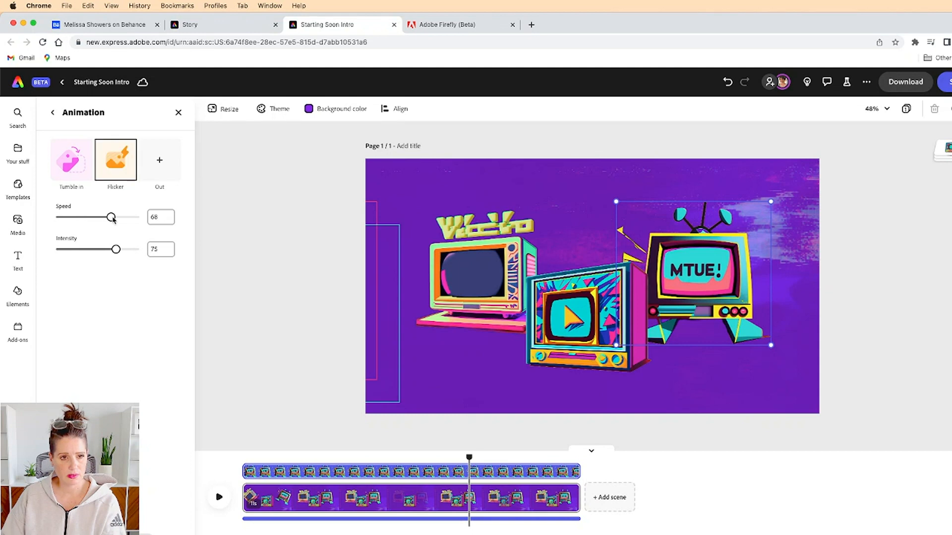
left_click_drag(116, 249, 99, 250)
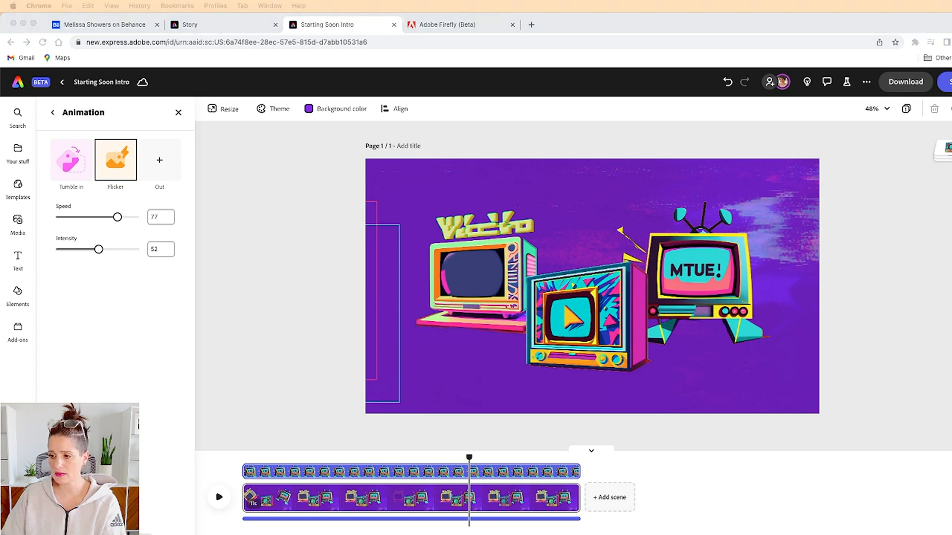
- Play the scene from the beginning to preview the Flicker animations on all three TVs, and pause the playback
left_click(402, 468)
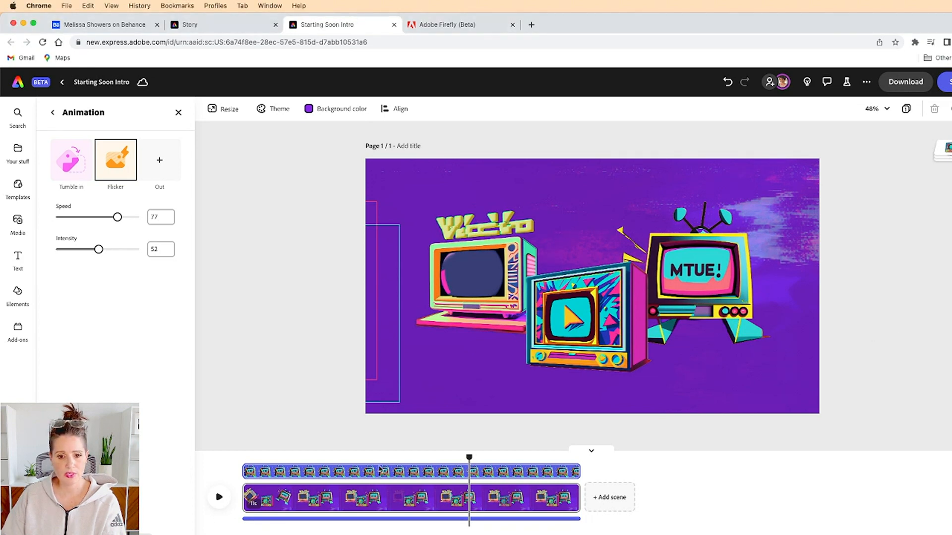
left_click_drag(452, 458, 244, 457)
left_click(218, 497)
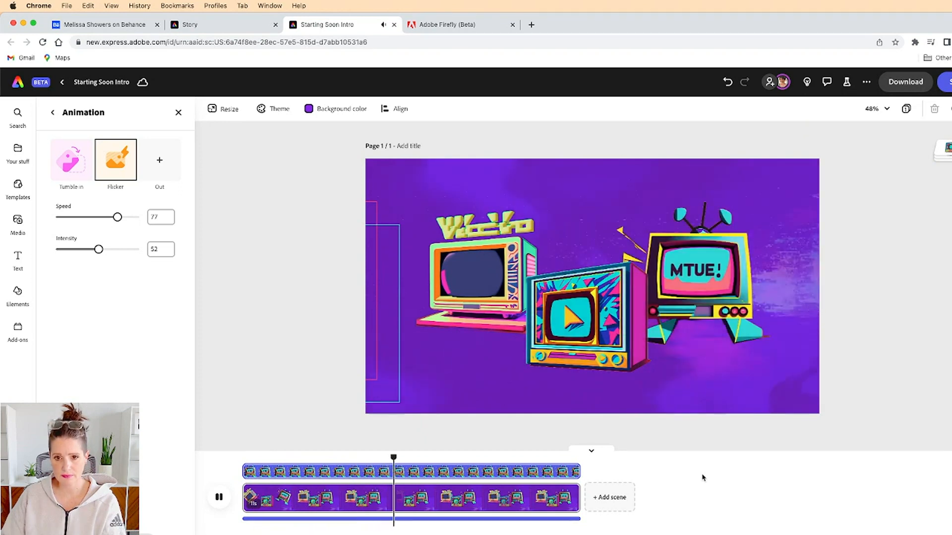
left_click(221, 497)
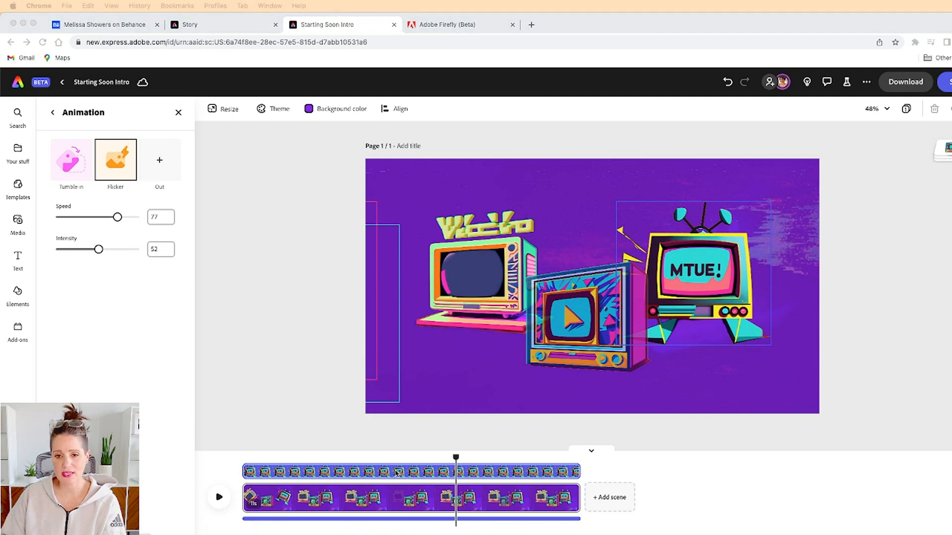
- Move and enlarge the teal-bordered rectangle so it frames the three TVs, and center it on the page in both directions
left_click(475, 408)
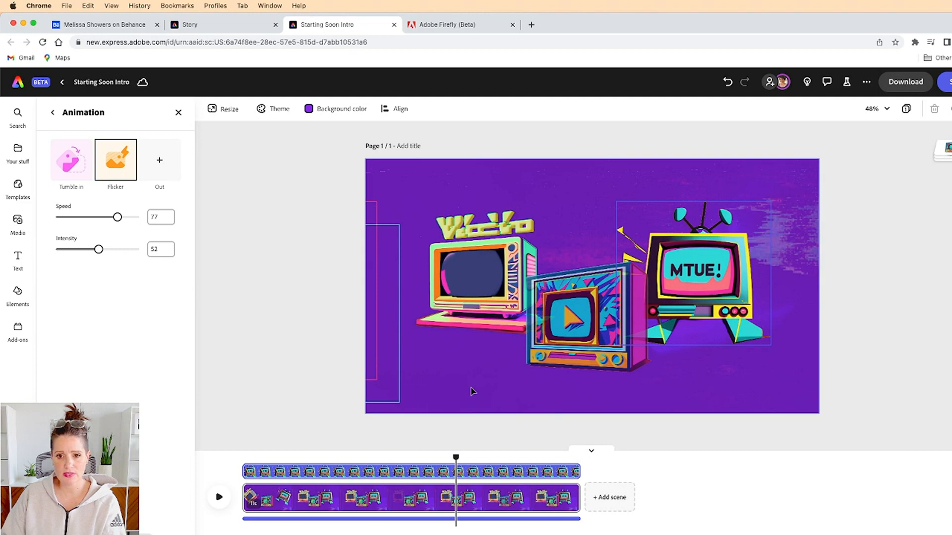
left_click(400, 371)
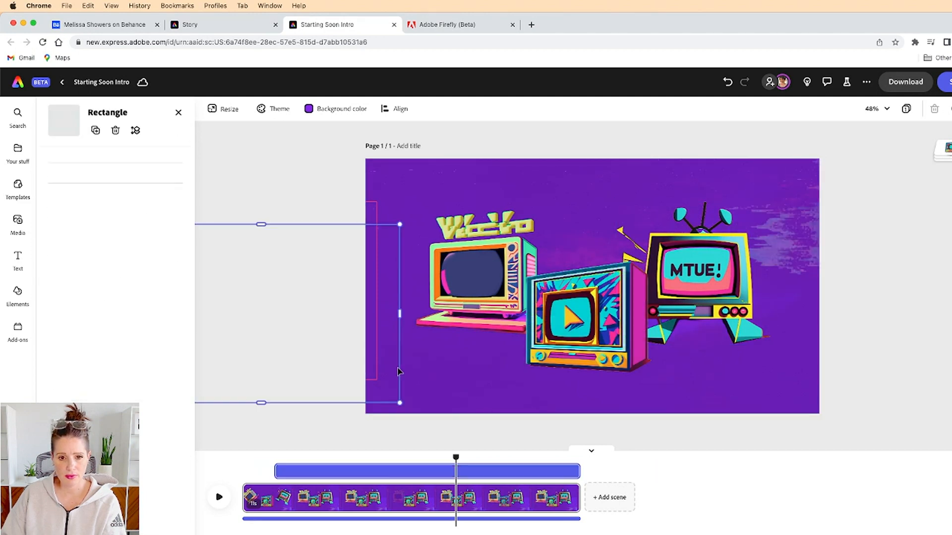
left_click_drag(394, 370, 663, 340)
left_click_drag(678, 270, 791, 270)
left_click_drag(601, 358, 595, 394)
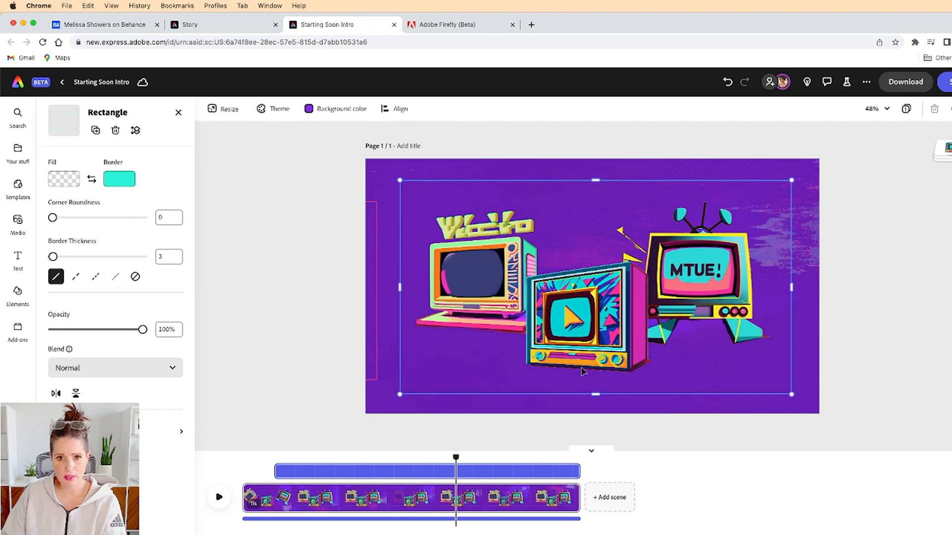
left_click(394, 109)
left_click(403, 173)
left_click(454, 173)
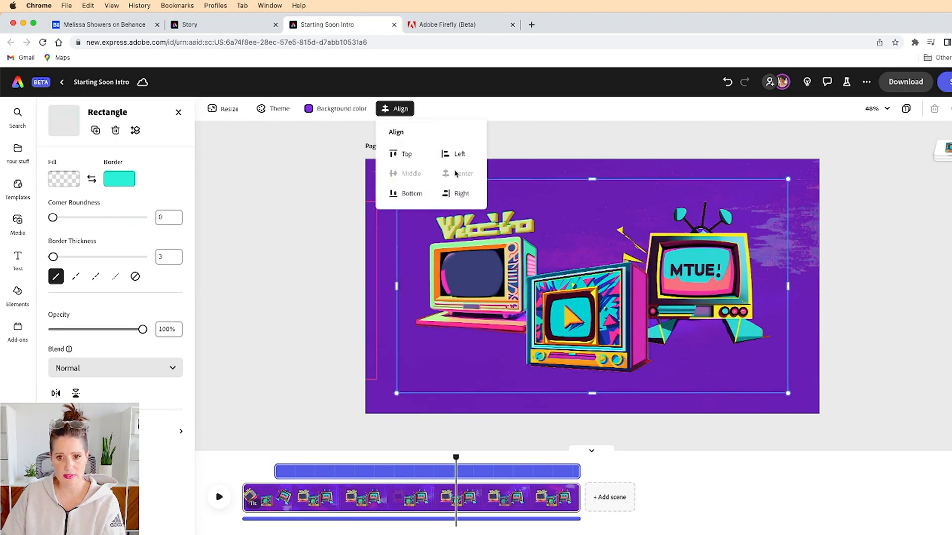
- Move the pink-bordered rectangle behind the TVs, reduce its height, and center it on the page in both directions
left_click(378, 295)
left_click_drag(377, 295, 732, 290)
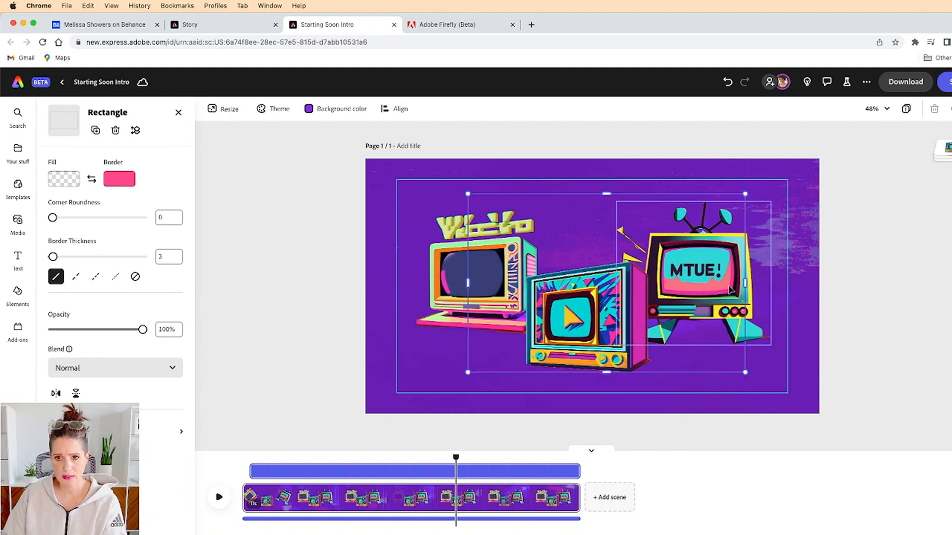
left_click_drag(606, 372, 609, 313)
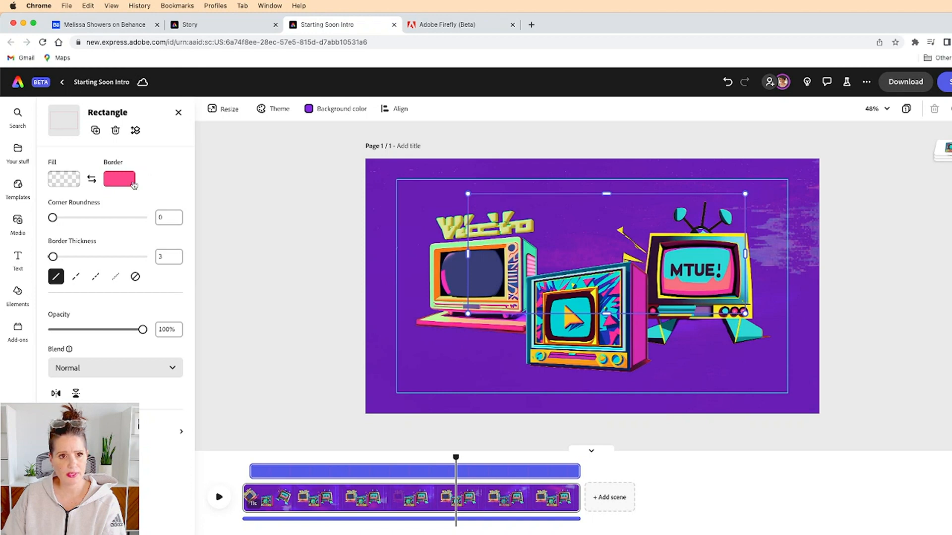
left_click(385, 108)
left_click(443, 175)
left_click(445, 175)
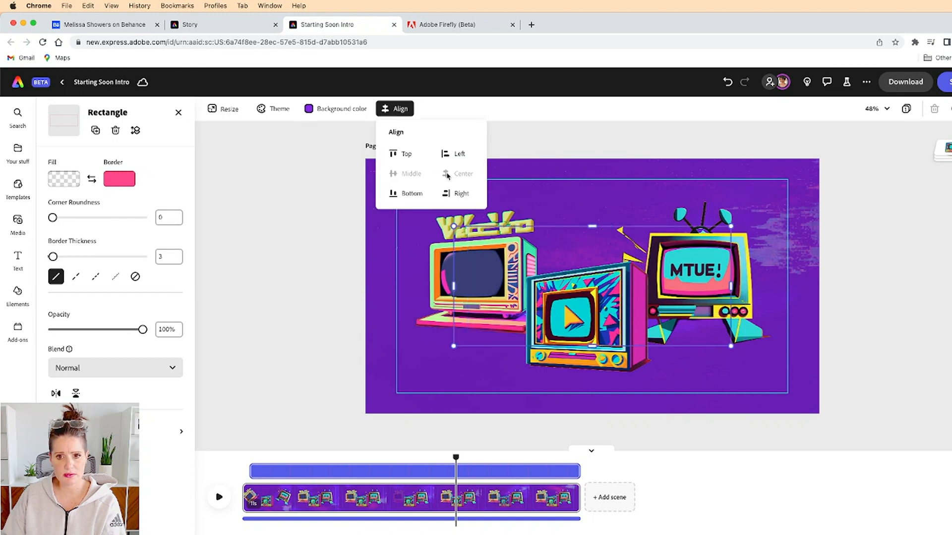
- Delete the teal-bordered rectangle around the TVs
left_click(890, 280)
left_click(889, 281)
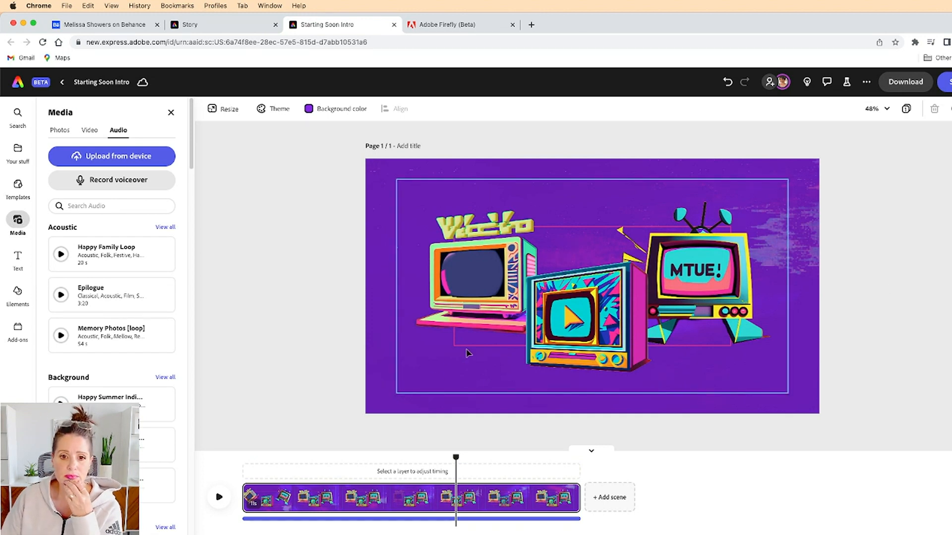
left_click(440, 395)
left_click(448, 391)
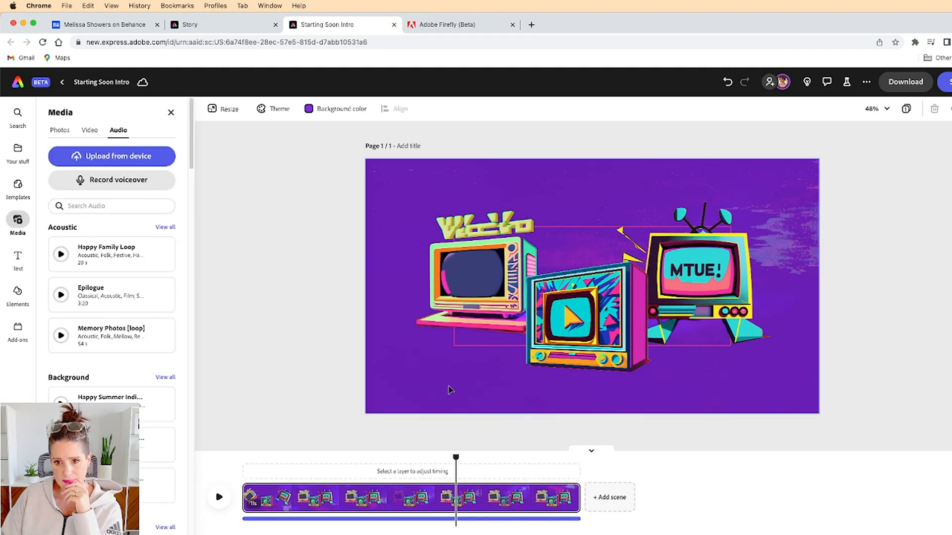
- Widen the pink-bordered rectangle on both sides past the outer TVs, and center it on the page in both directions
left_click(483, 345)
left_click_drag(595, 346, 598, 321)
left_click_drag(731, 272, 787, 273)
left_click_drag(448, 273, 395, 273)
left_click_drag(591, 321, 591, 348)
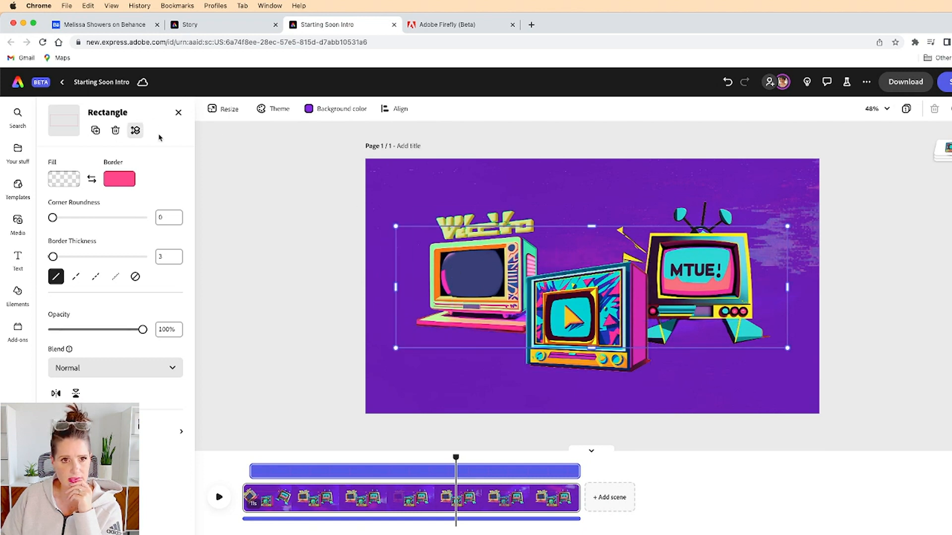
left_click(395, 108)
left_click(406, 174)
left_click(450, 176)
left_click(881, 239)
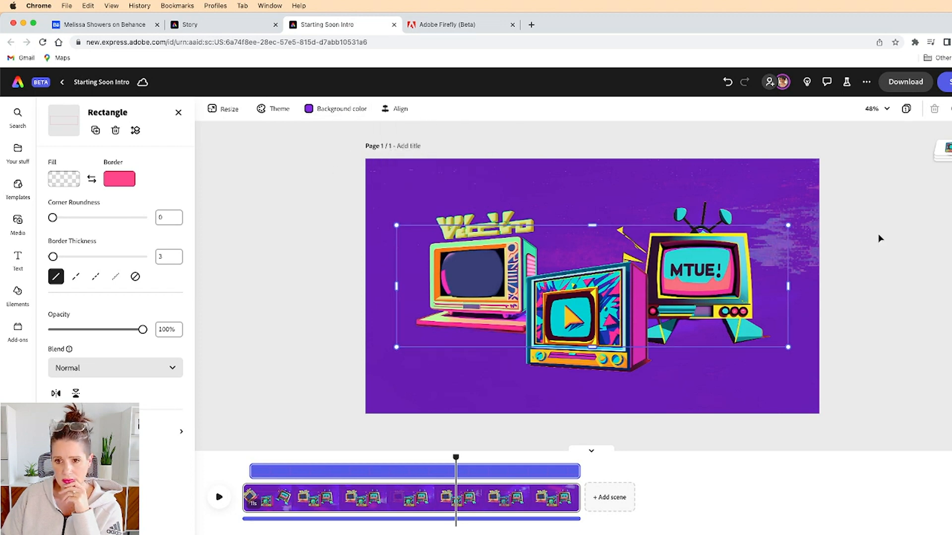
left_click(873, 241)
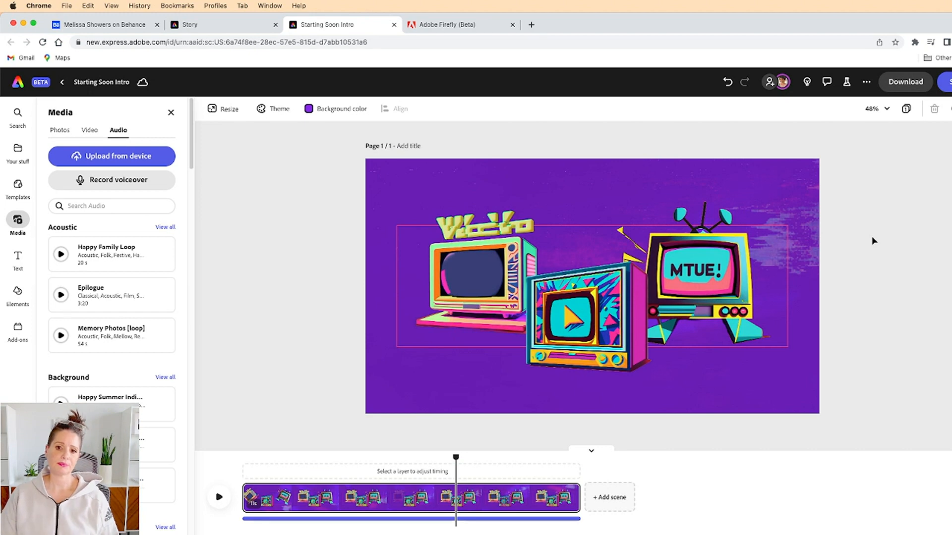
- Recolor the rectangle's border with the pink sampled from the blank-screen TV
left_click(787, 227)
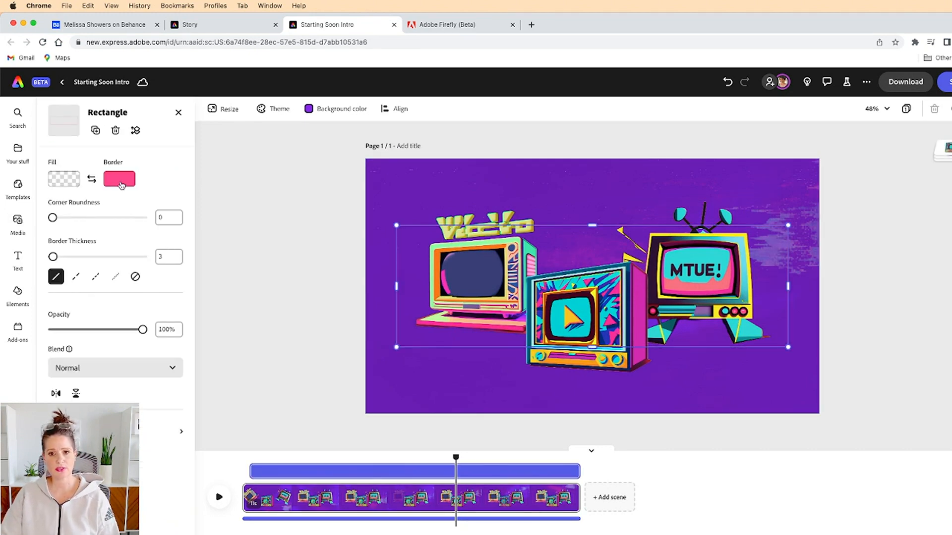
left_click(121, 184)
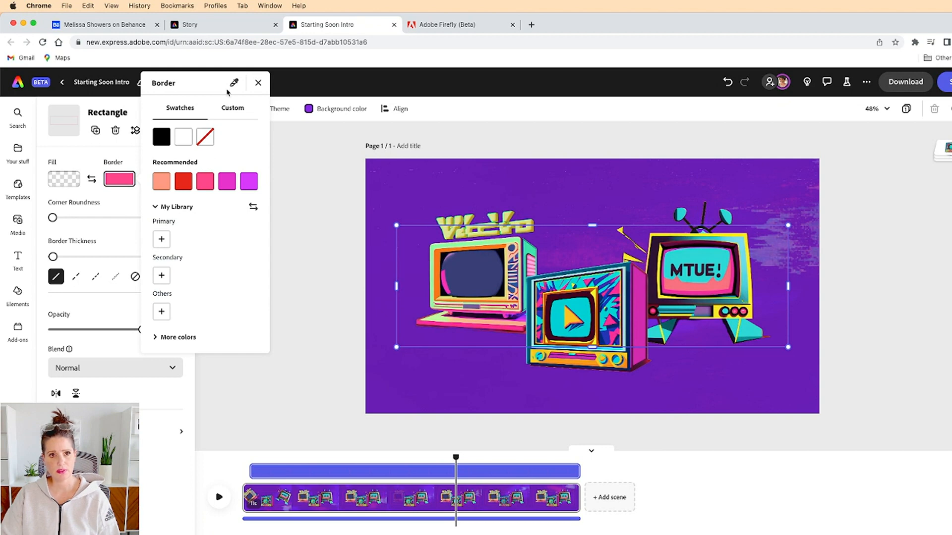
left_click(233, 84)
left_click(444, 285)
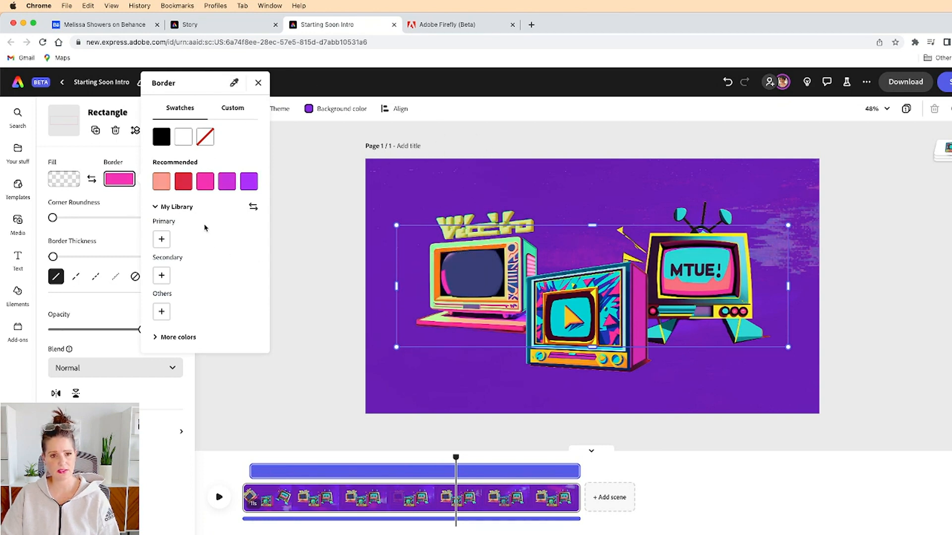
- Set the rectangle's corner roundness to 62 and fill it with black
left_click(81, 232)
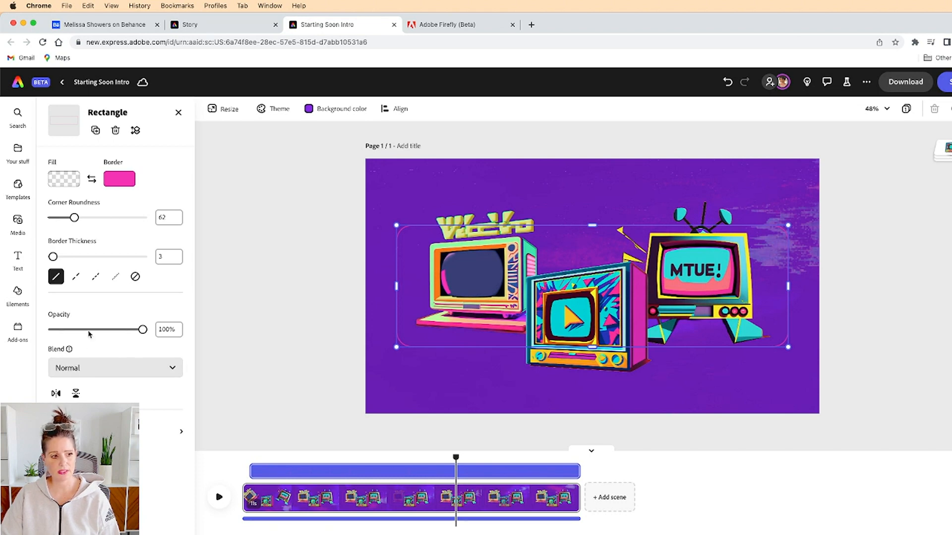
left_click(64, 180)
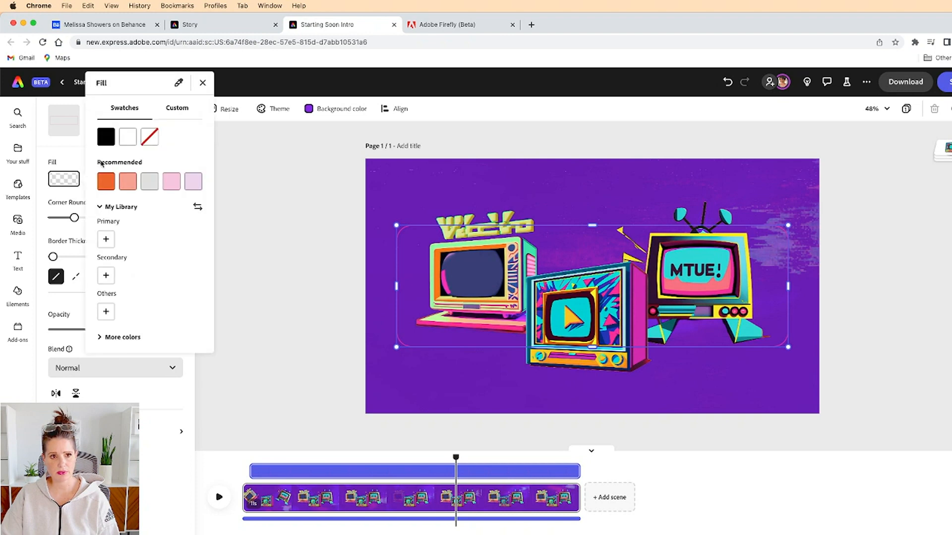
left_click(107, 141)
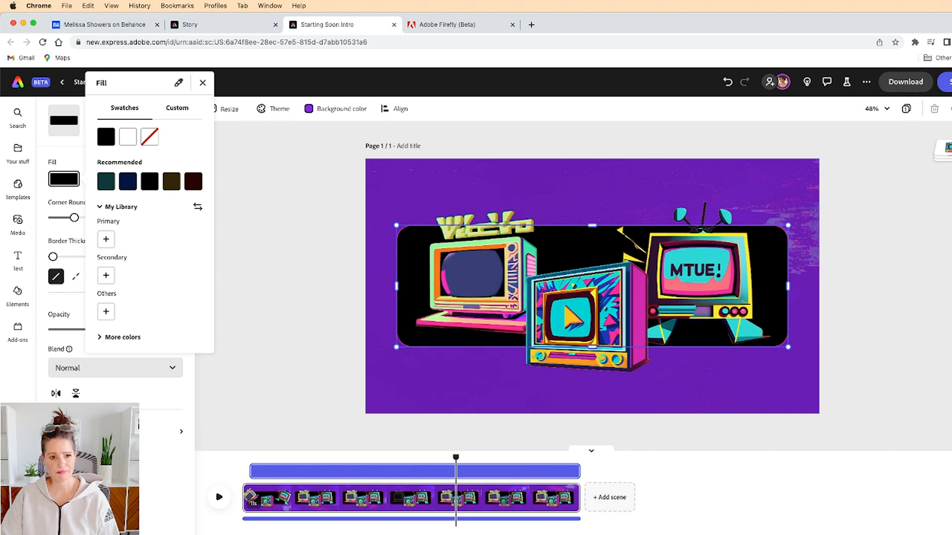
key("Escape")
- Lower the black rectangle's opacity to 16% and remove its border
left_click_drag(142, 331, 65, 331)
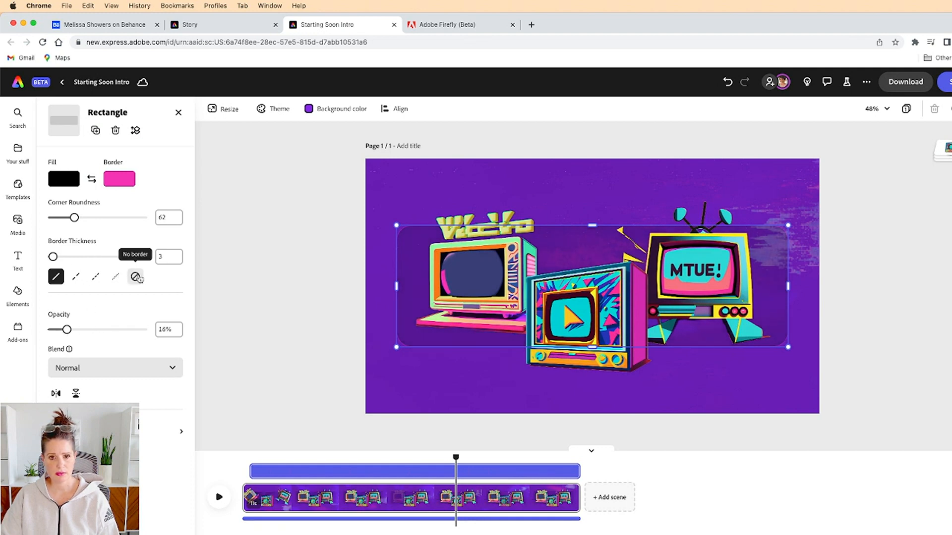
left_click(137, 277)
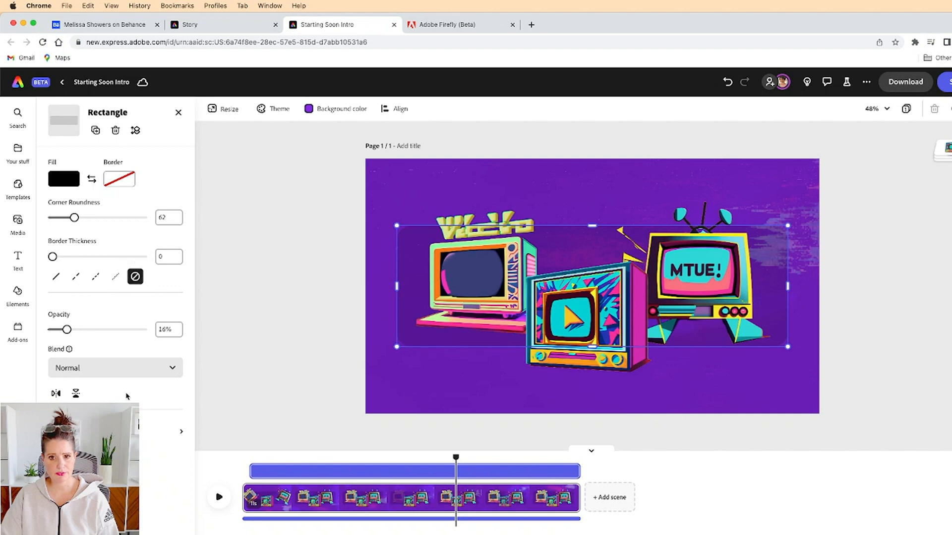
- Try the Screen blend mode on the black rectangle and return it to Normal
left_click(124, 369)
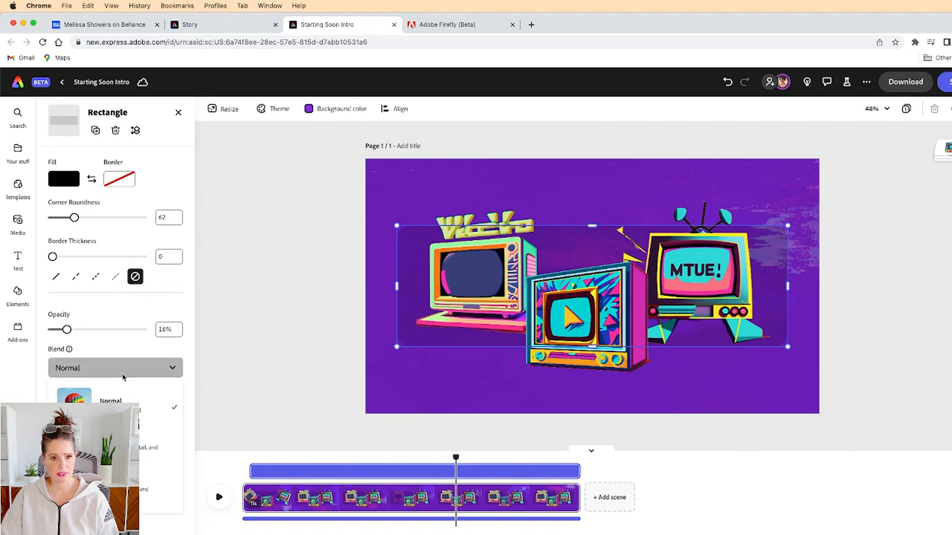
left_click(124, 406)
left_click(137, 370)
left_click(124, 487)
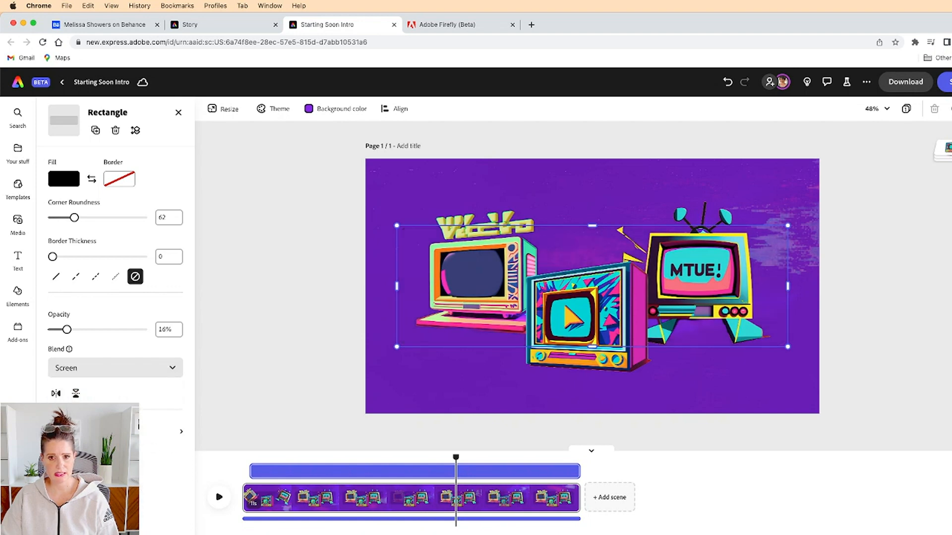
left_click(106, 370)
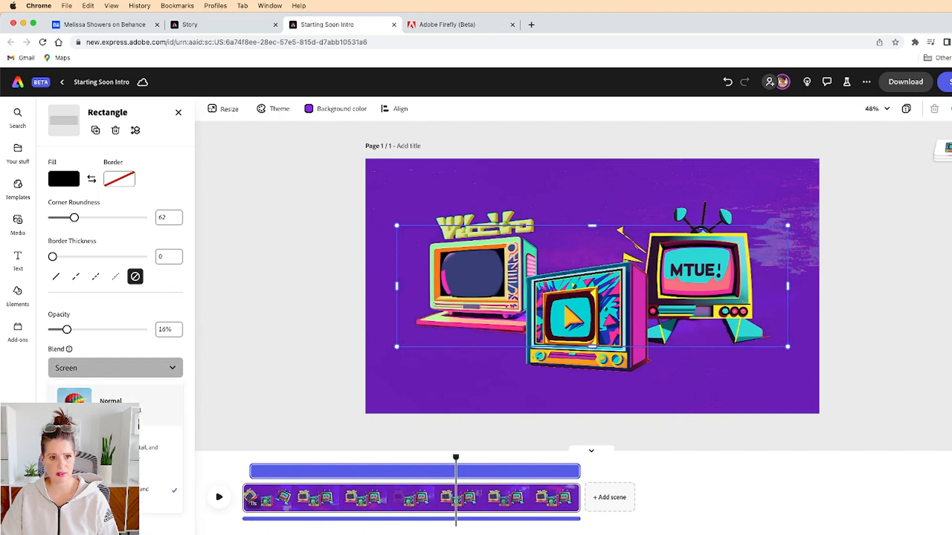
left_click(106, 395)
- Add a looping Flicker animation to the black rectangle
left_click(114, 431)
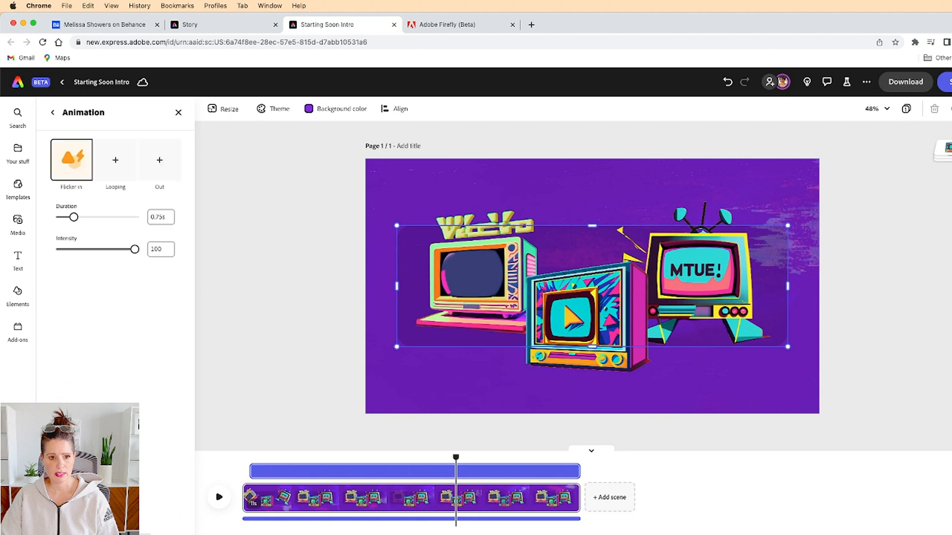
left_click(111, 164)
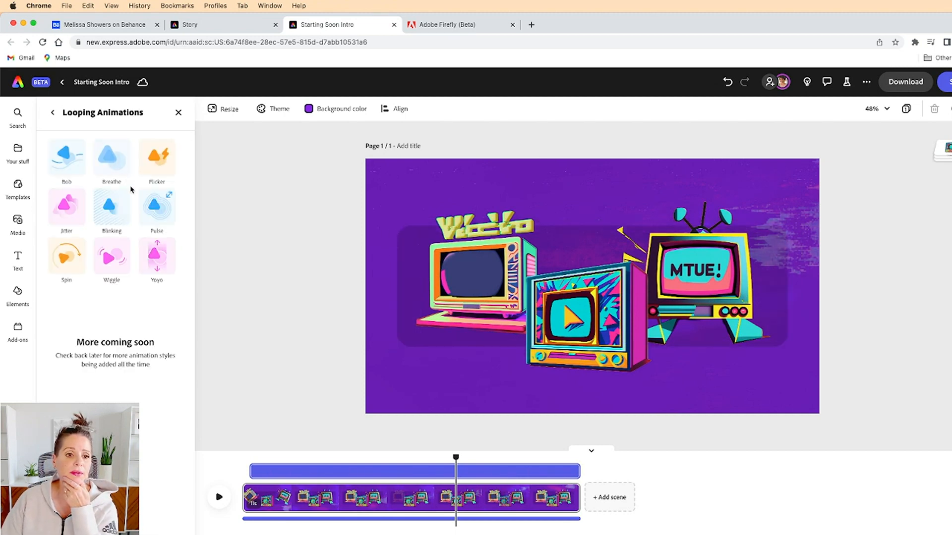
left_click(156, 156)
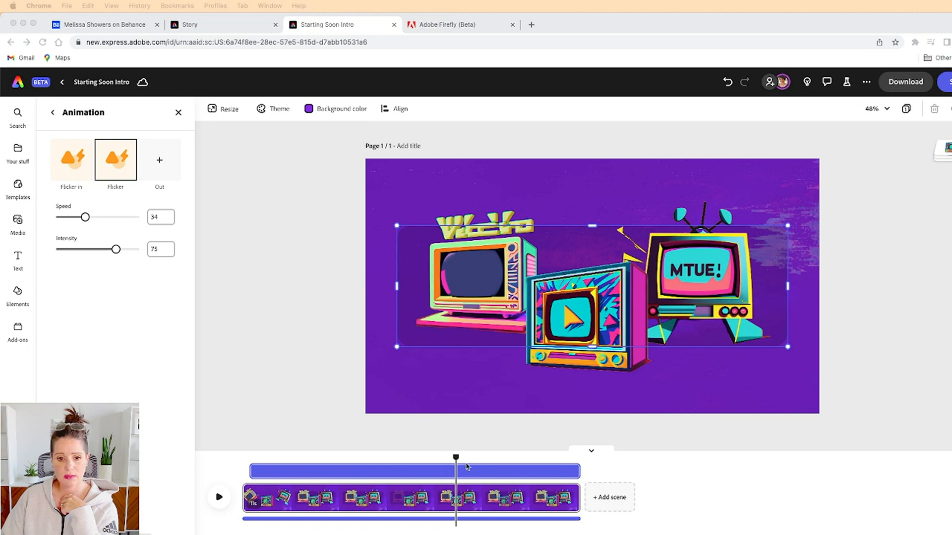
- Play the TV scene from the start to preview the rectangle's flicker, and stop playback
left_click(456, 459)
left_click_drag(455, 458, 243, 457)
key("space")
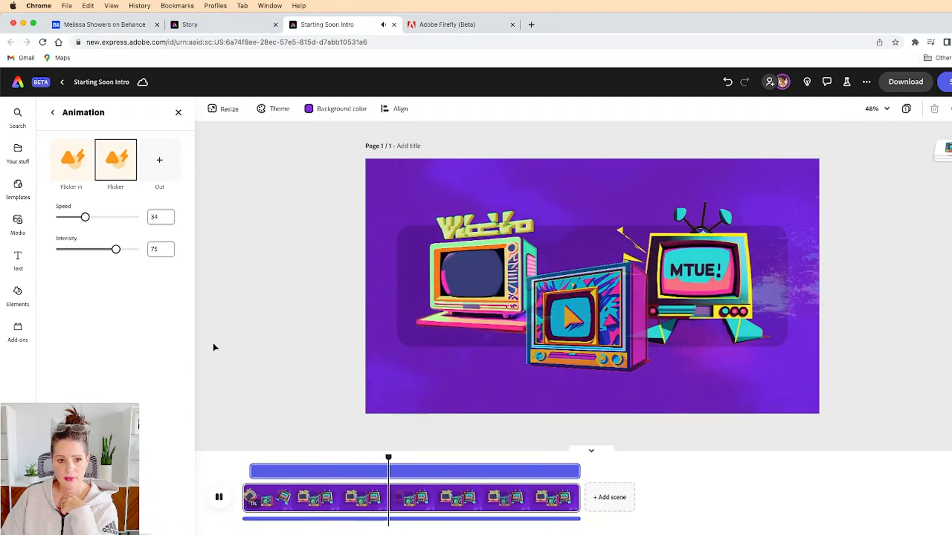
left_click(221, 504)
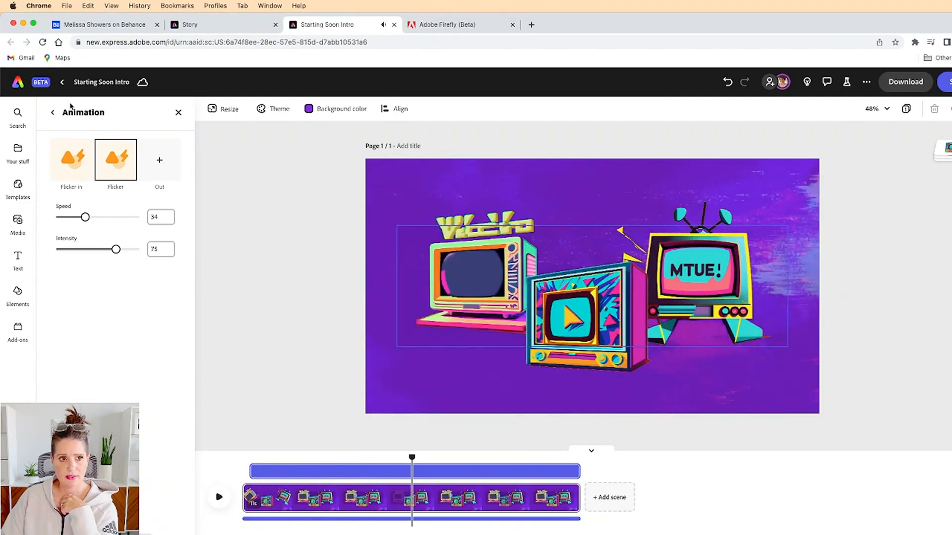
left_click(52, 113)
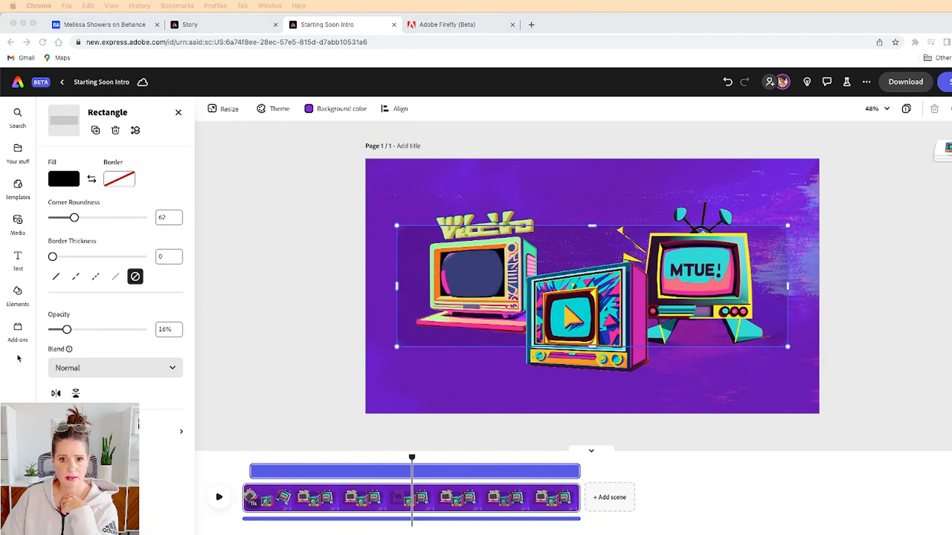
- Add a new scene and paste in the "STARTING SOON!" and "Are you ready for this?" texts copied from the Story project
left_click(405, 265)
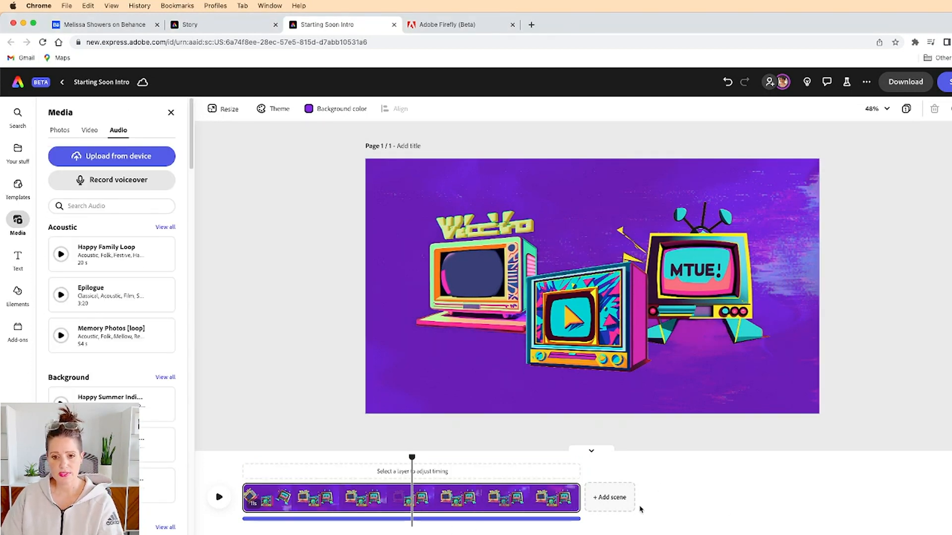
left_click(609, 505)
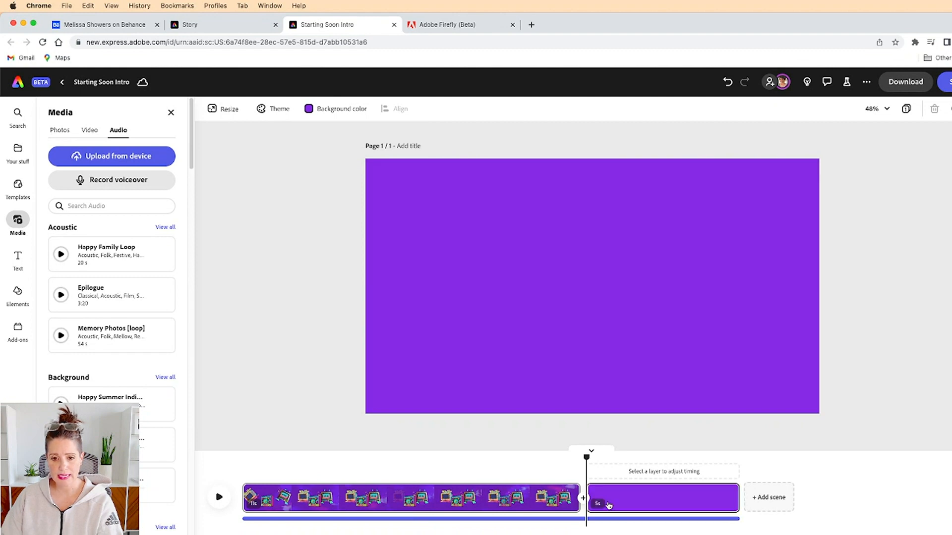
left_click(189, 27)
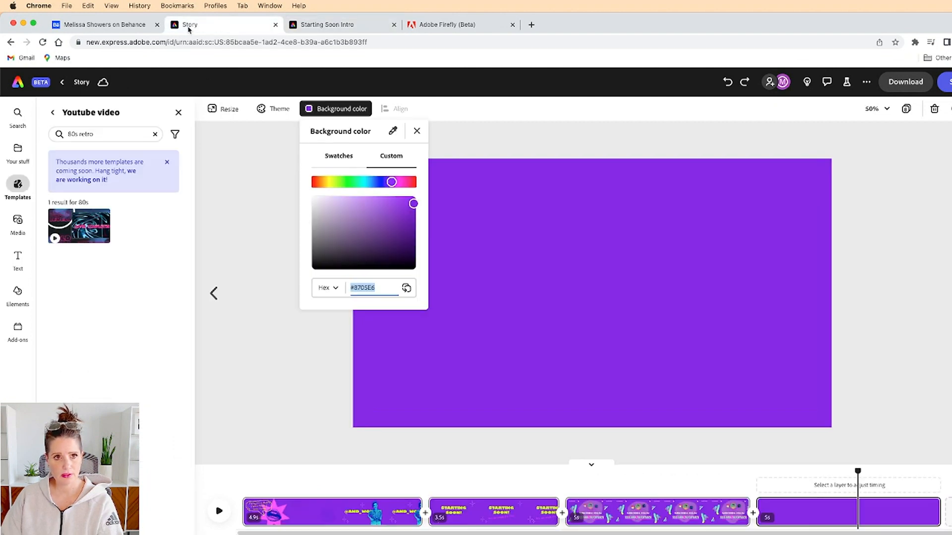
left_click(263, 312)
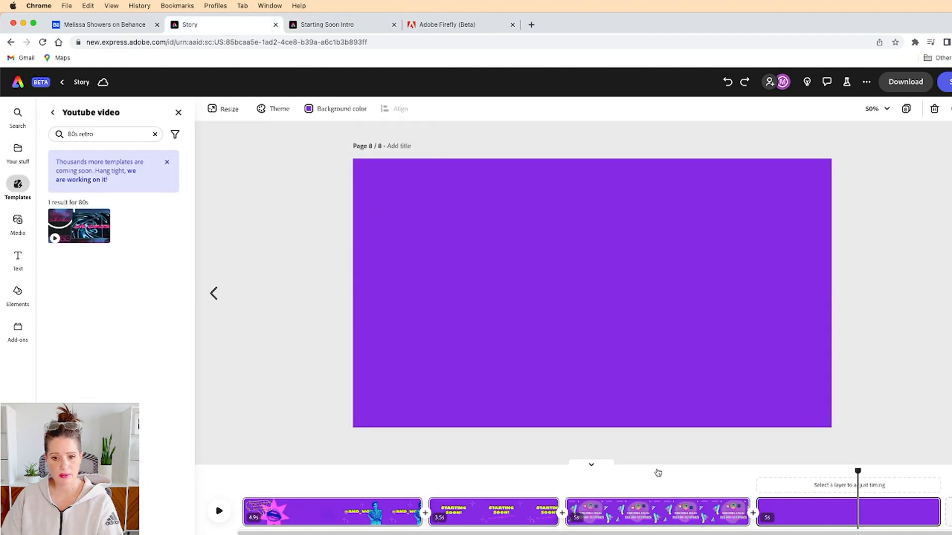
left_click_drag(859, 471, 501, 481)
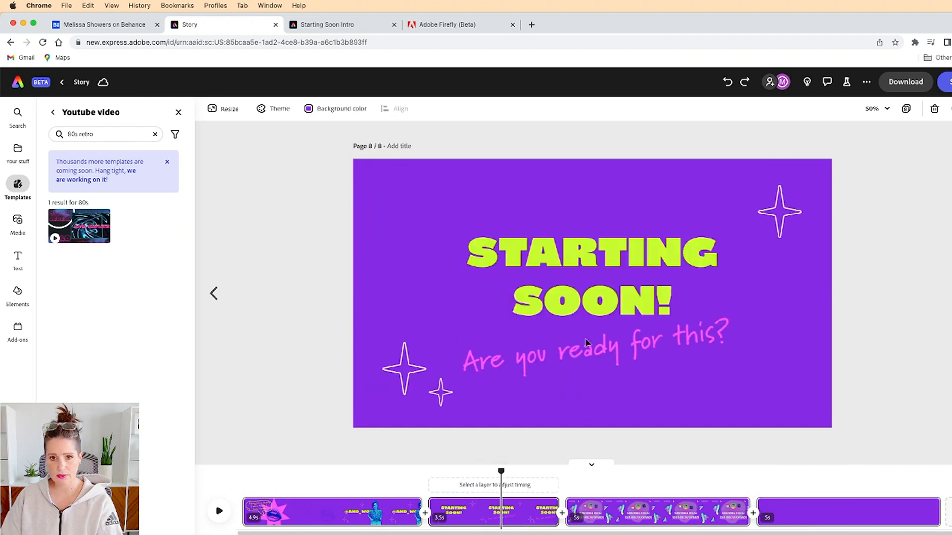
left_click(584, 307)
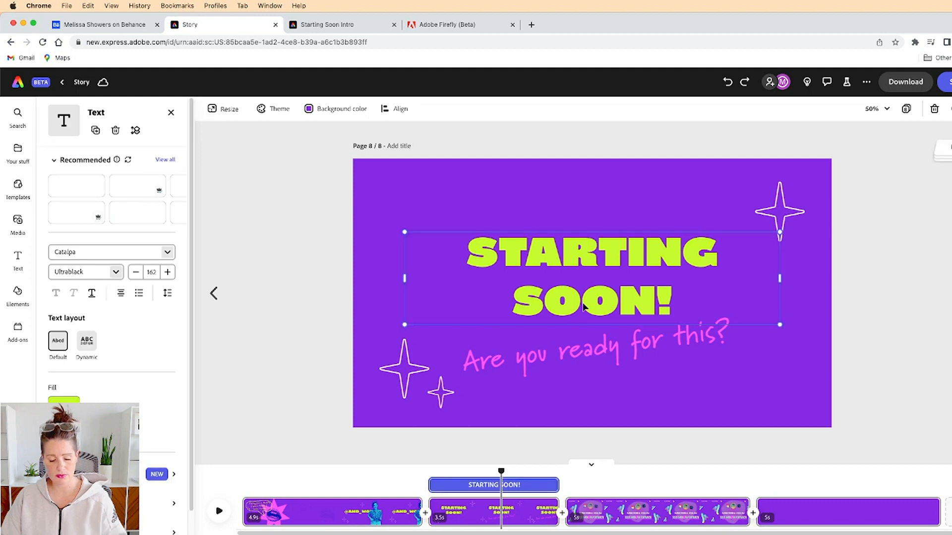
left_click(590, 362, "shift")
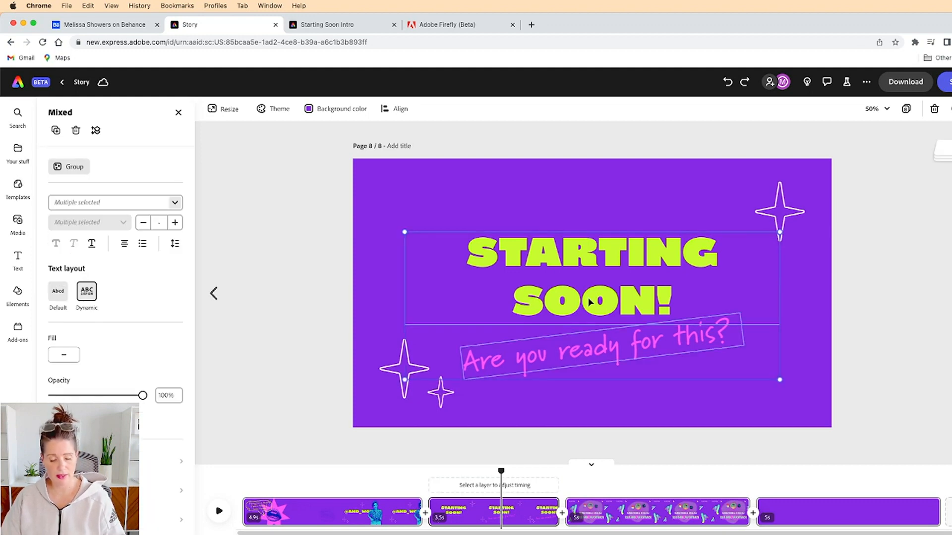
left_click(327, 24)
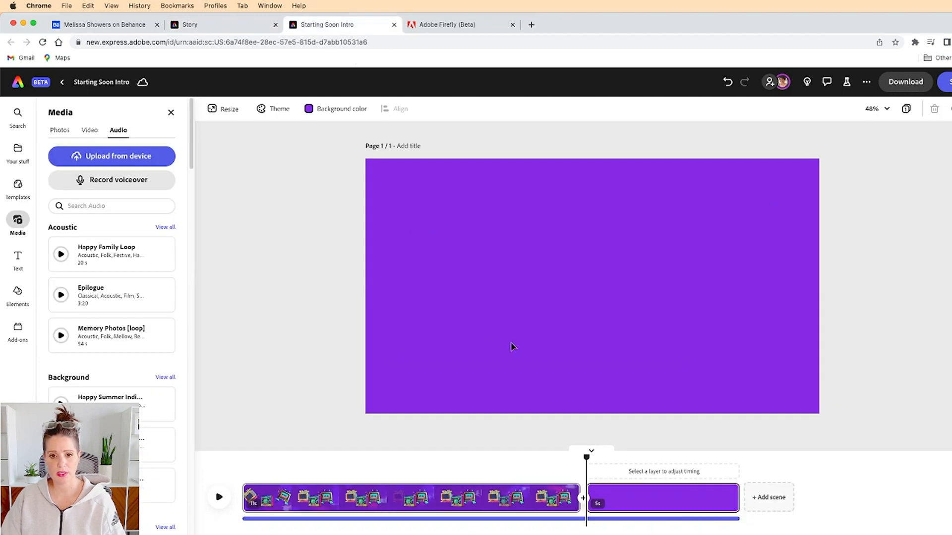
key("ctrl+v")
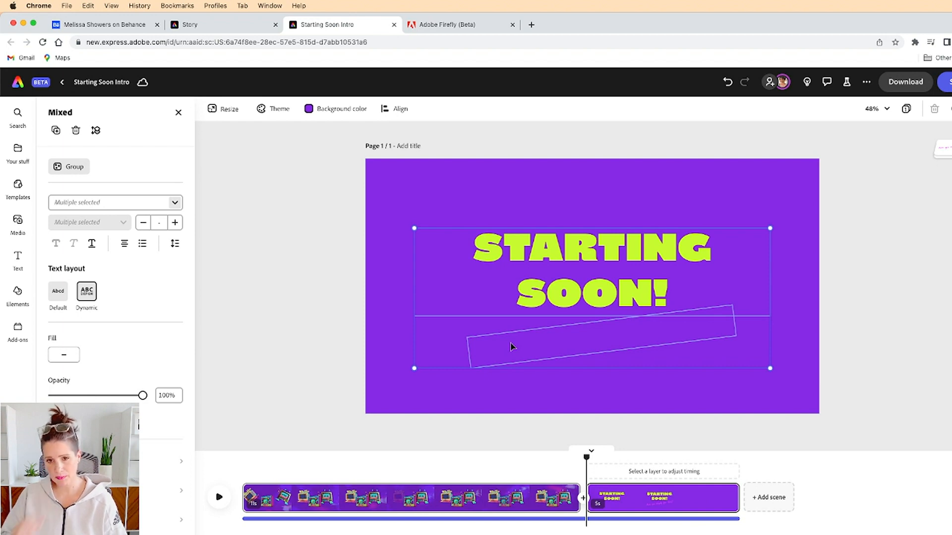
- Try pasting the two copied texts into the TV scene, and undo the paste
left_click(503, 493)
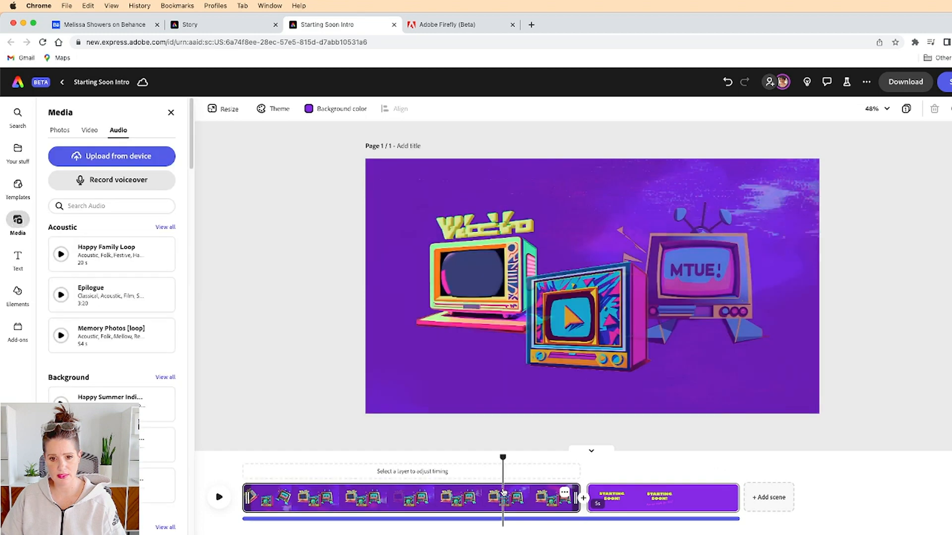
left_click(585, 226)
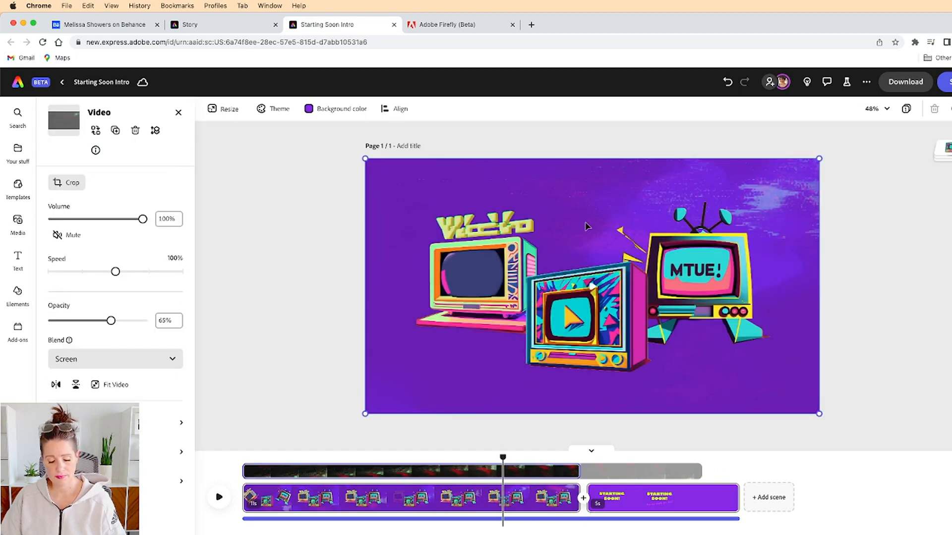
left_click(585, 227)
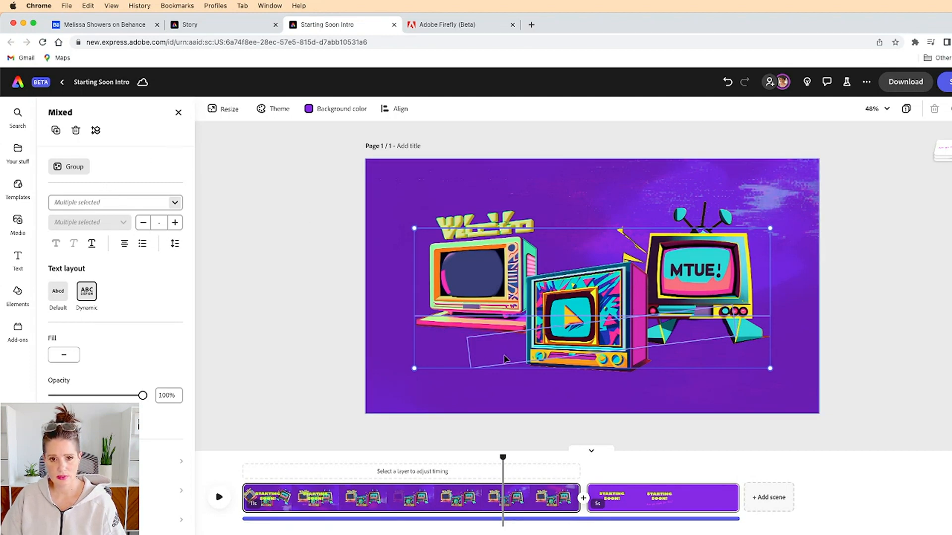
key("ctrl+z")
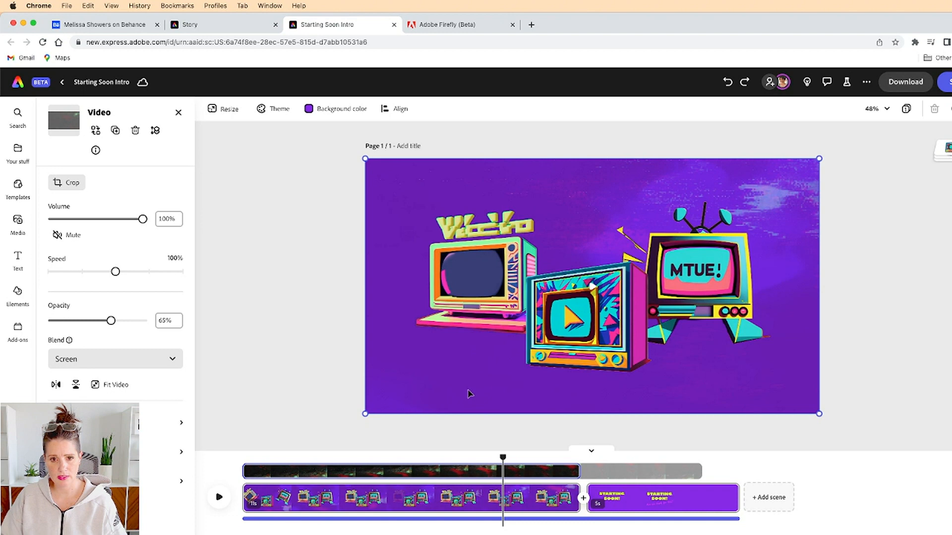
- Paste the "STARTING SOON!" and "Are you ready for this?" texts into the TV scene and deselect them
left_click(517, 290)
key("super+a")
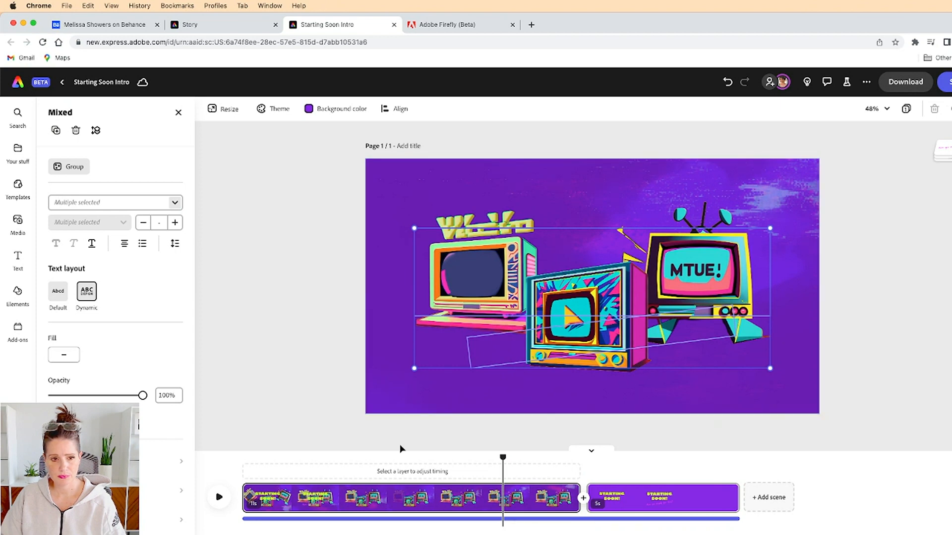
left_click(290, 355)
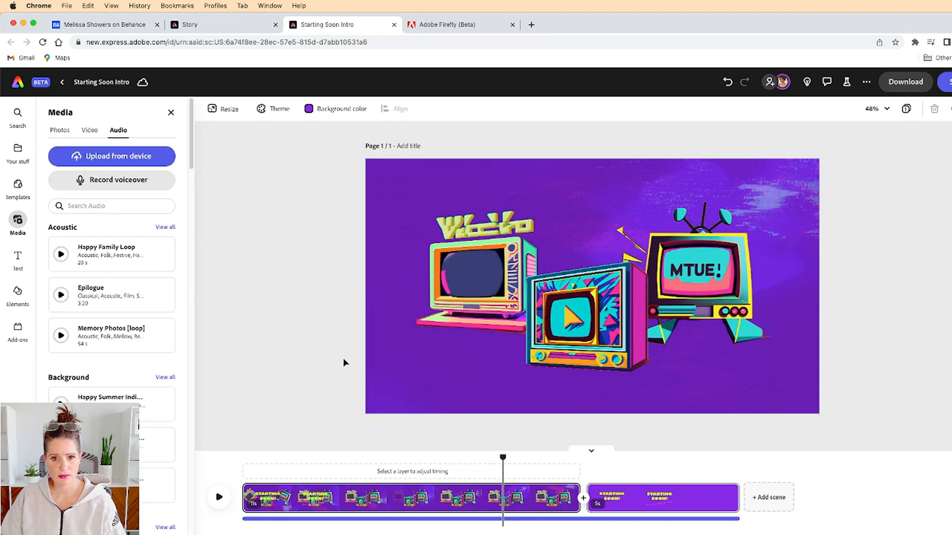
- Try to rearrange the layer order of the TV scene's two background videos, and undo the change
left_click(466, 362)
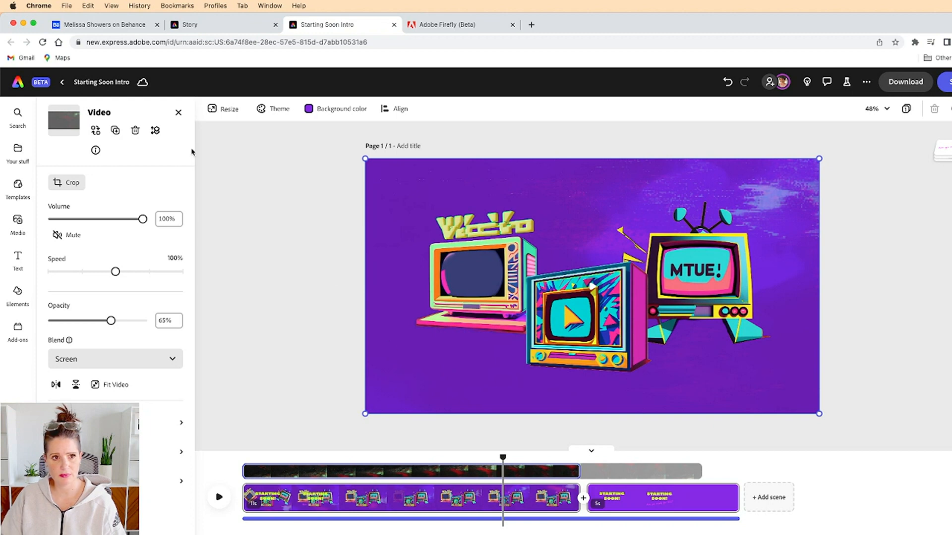
left_click(155, 130)
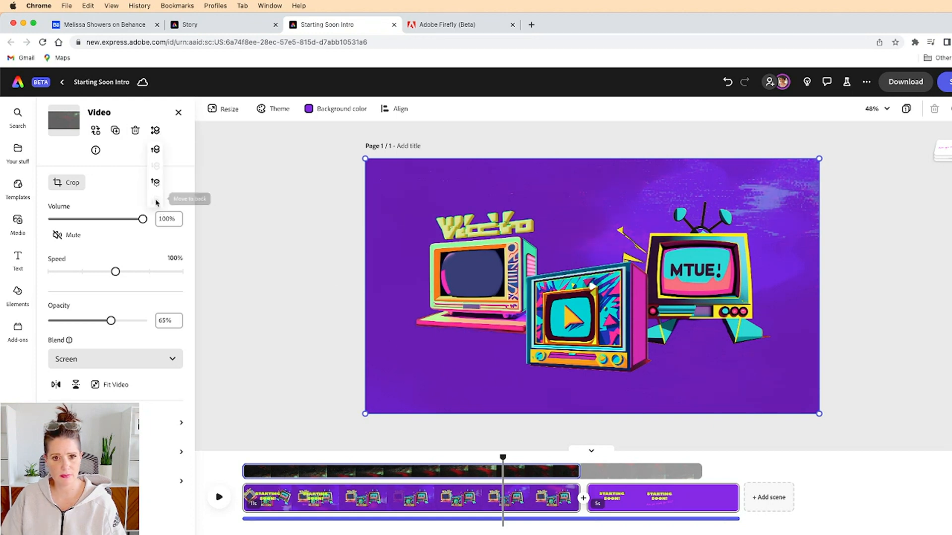
left_click(537, 376)
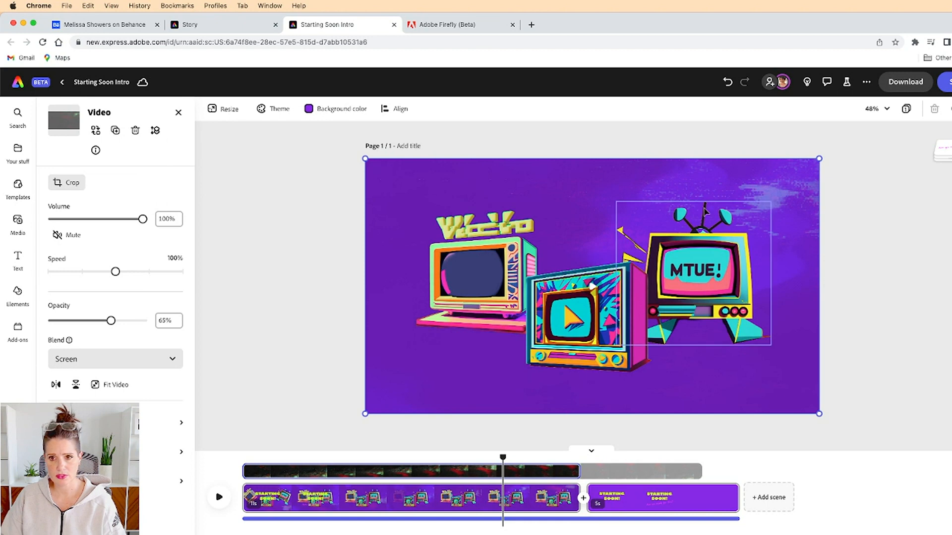
left_click(728, 188)
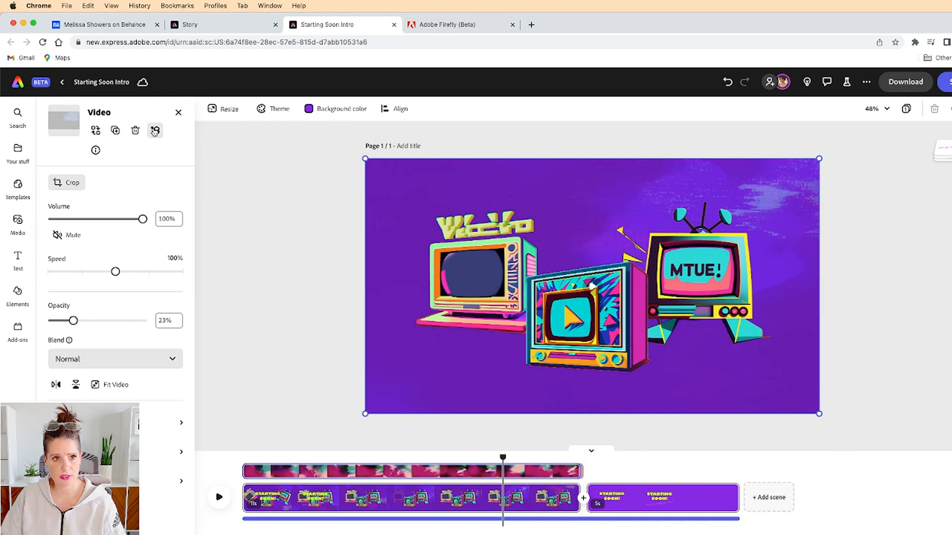
left_click(156, 130)
left_click_drag(381, 176, 343, 265)
left_click(538, 263)
left_click(635, 238)
key("super+z")
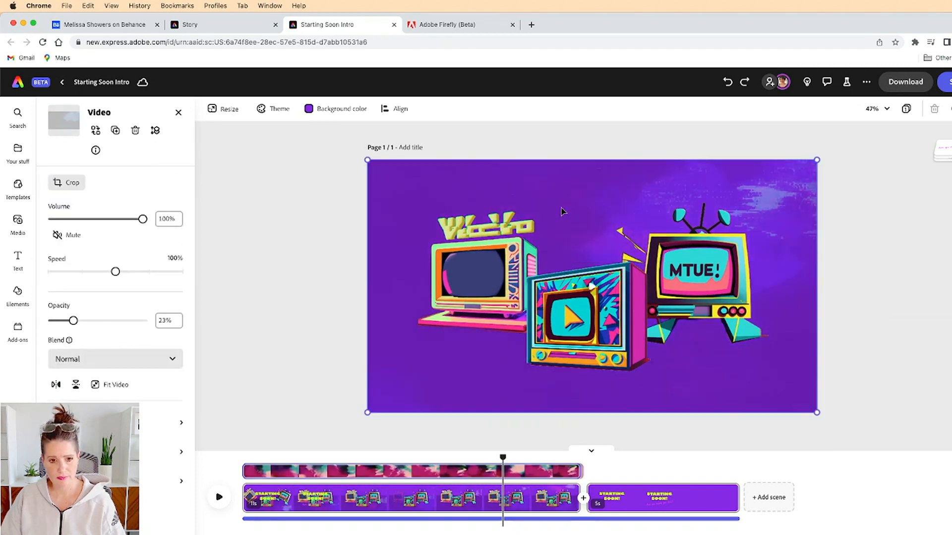
- Early in the TV scene, shrink the "STARTING SOON!" text to size 85 and center it above the middle TV
left_click_drag(502, 457, 301, 458)
left_click(639, 287)
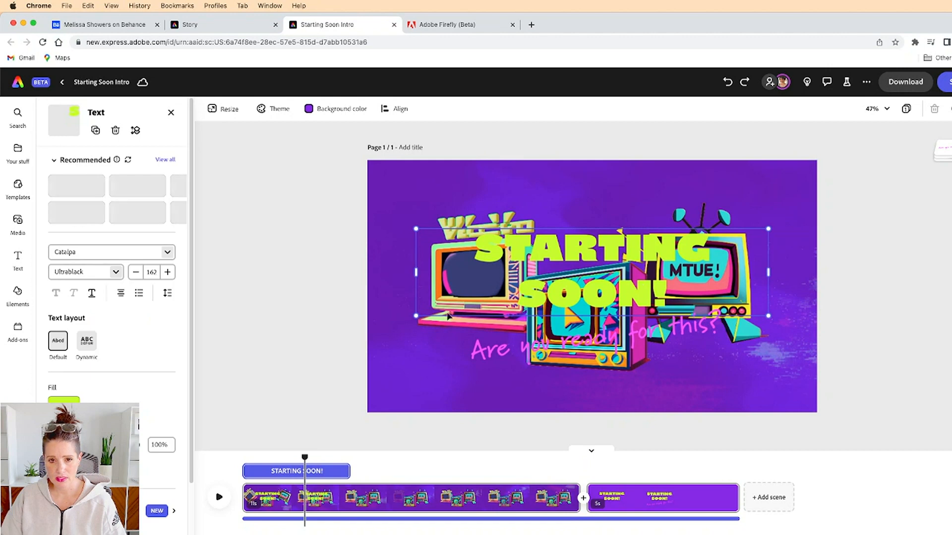
left_click_drag(416, 316, 584, 258)
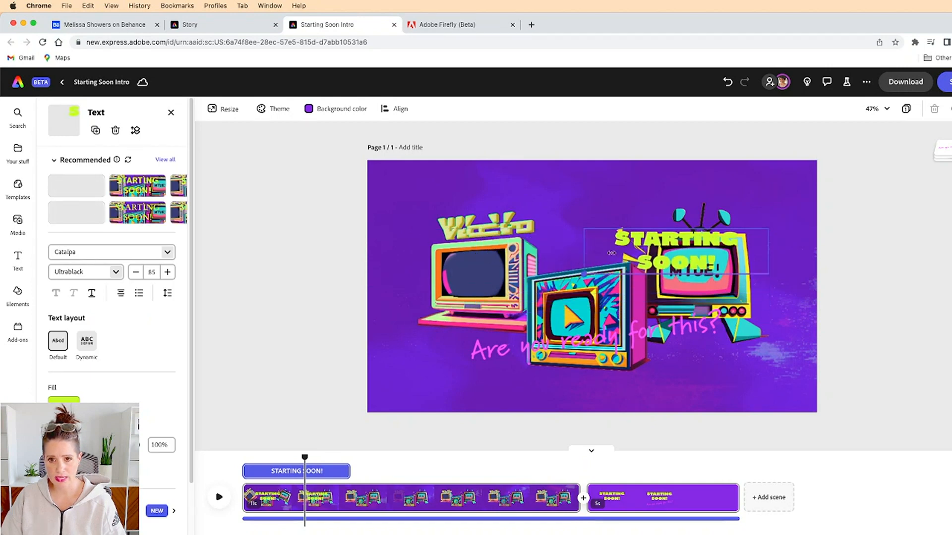
left_click_drag(680, 267, 596, 231)
- Delete the "Are you ready for this?" text from the TV scene
left_click(666, 337)
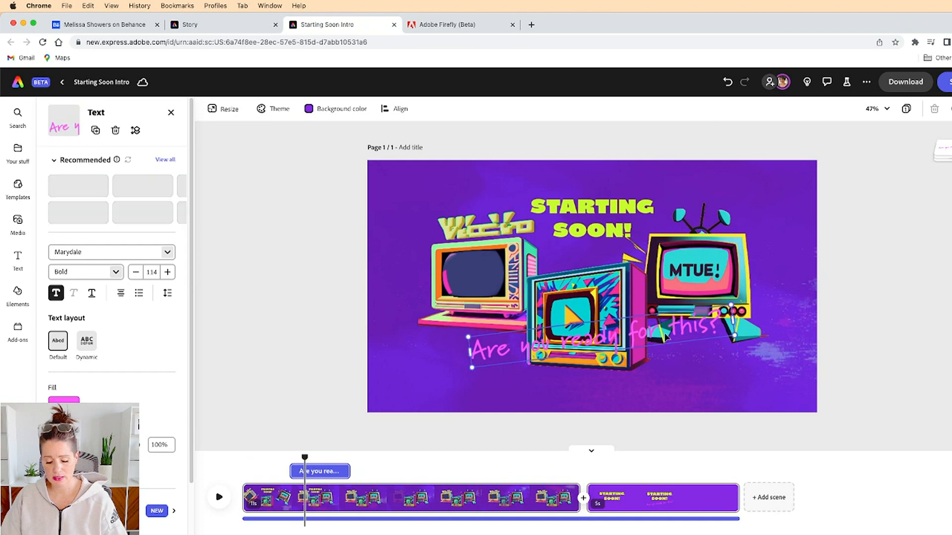
key("Delete")
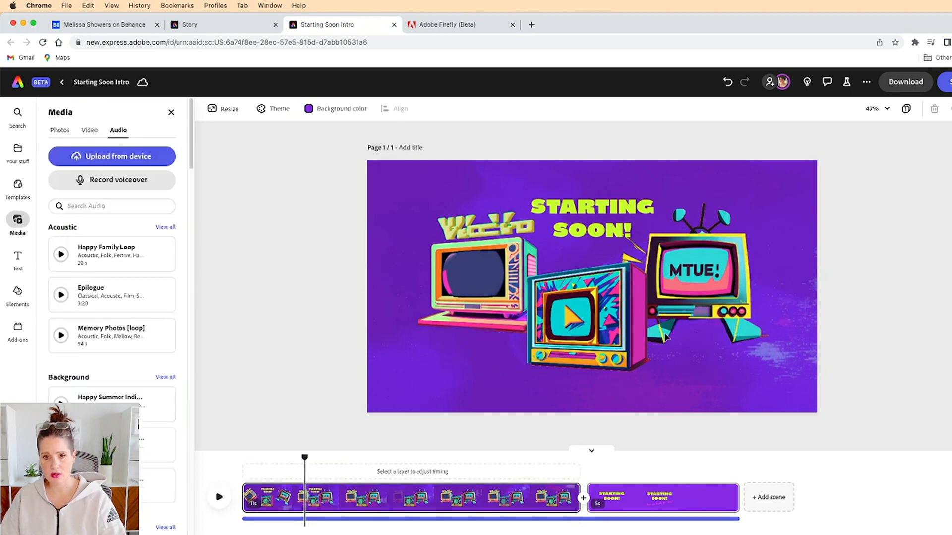
- Move the three retro TVs slightly lower in the TV scene, clearing space below the "STARTING SOON!" text
left_click(613, 224)
left_click(475, 299)
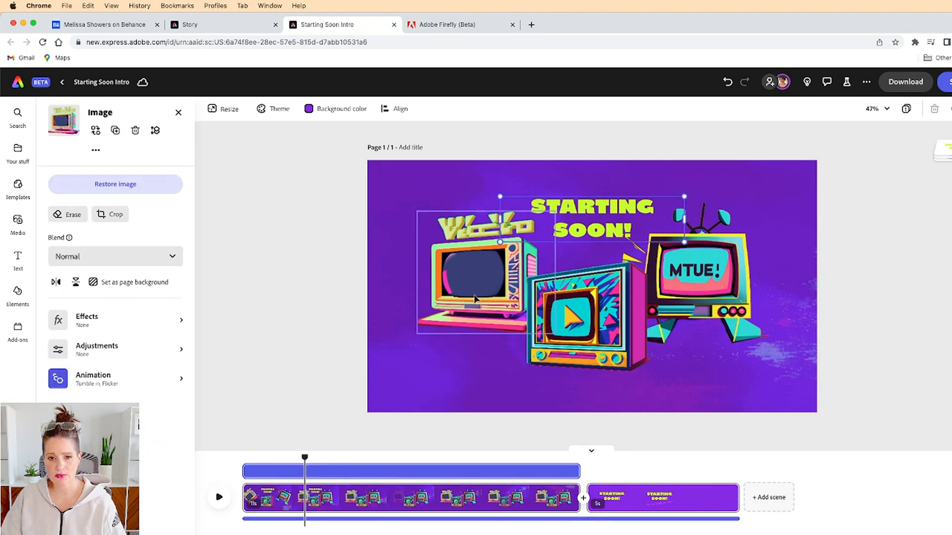
left_click(580, 342, "shift")
left_click(688, 311, "shift")
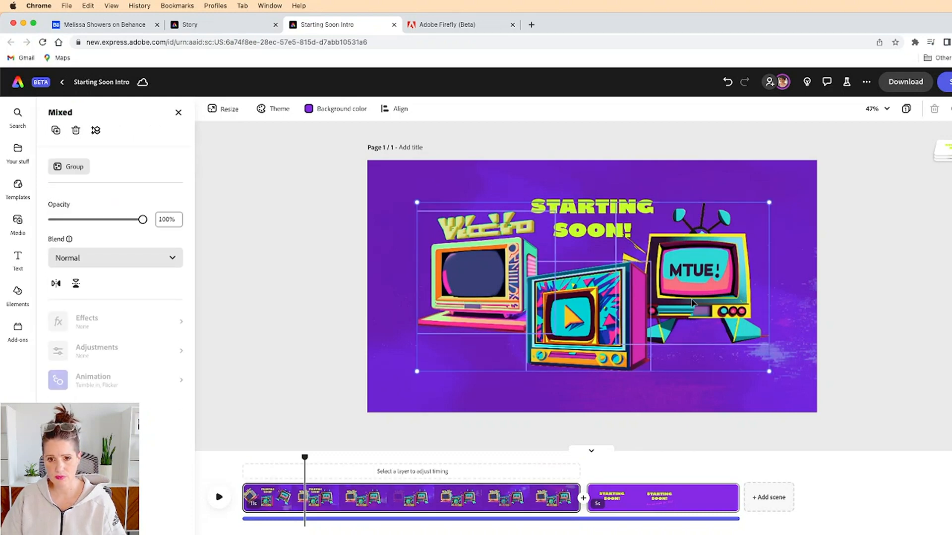
left_click_drag(692, 301, 691, 317)
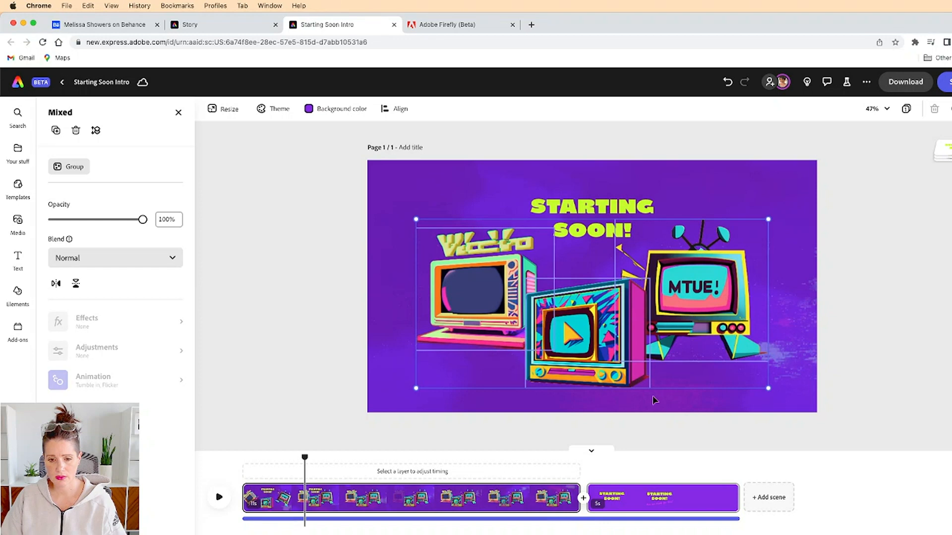
left_click(706, 403)
- Align the middle TV to the horizontal center of the page
left_click(590, 287)
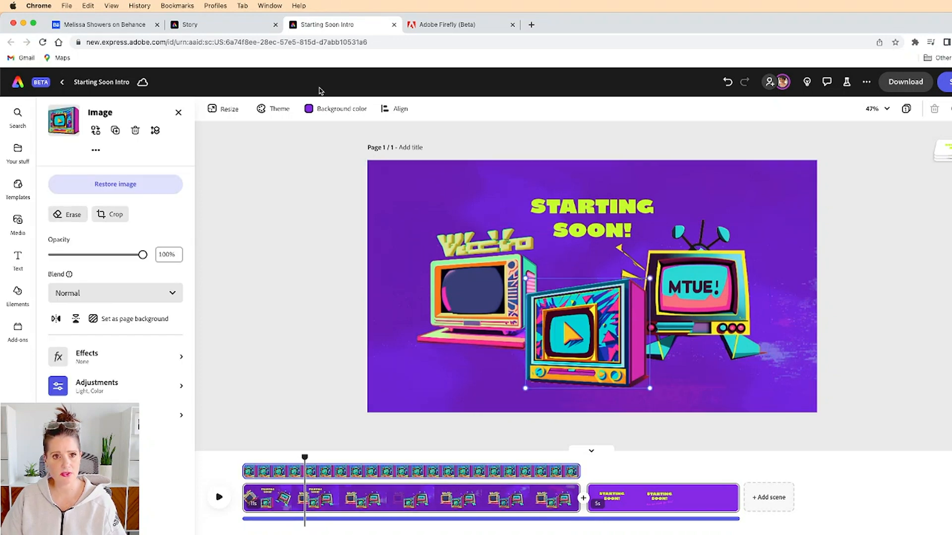
left_click(395, 109)
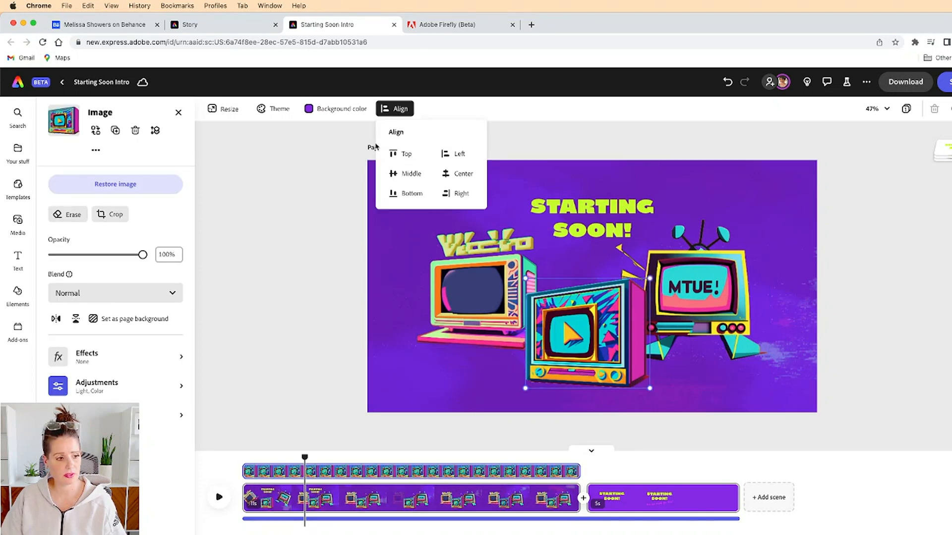
left_click(451, 175)
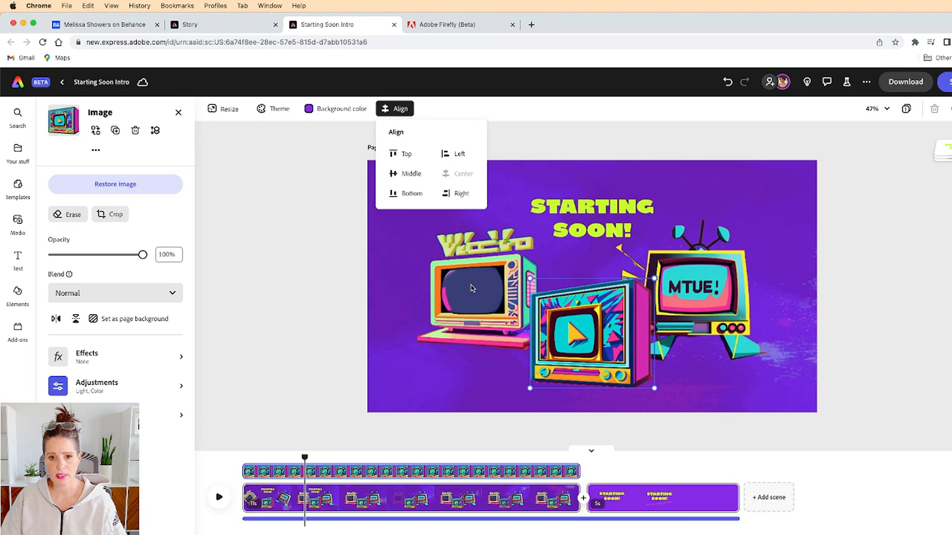
- Try pink and pale green fills sampled from the TVs on the "STARTING SOON!" text, and set its fill to white
left_click(589, 225)
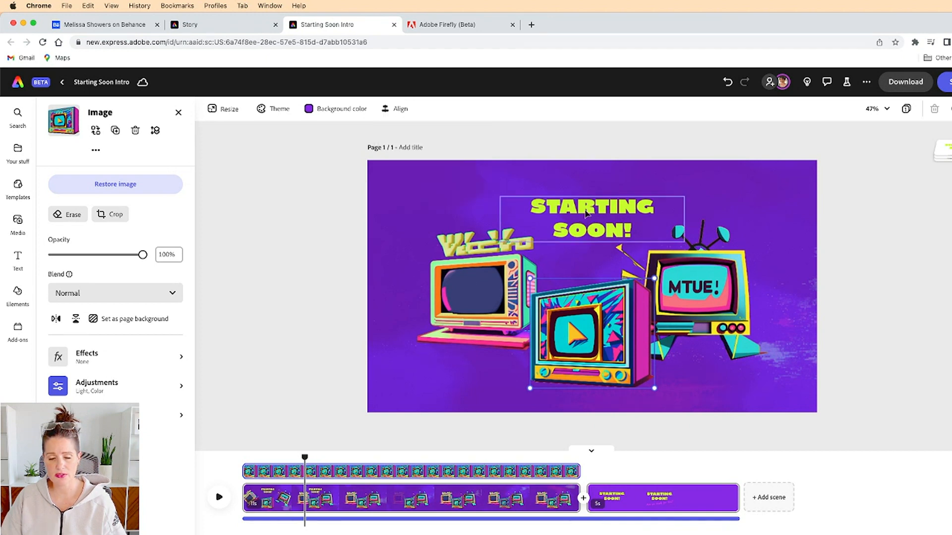
left_click(590, 224)
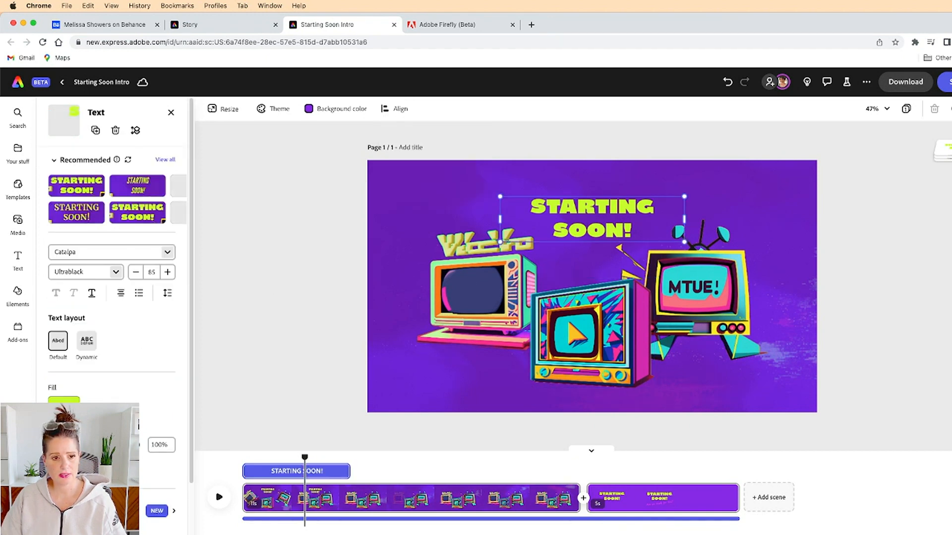
left_click(63, 399)
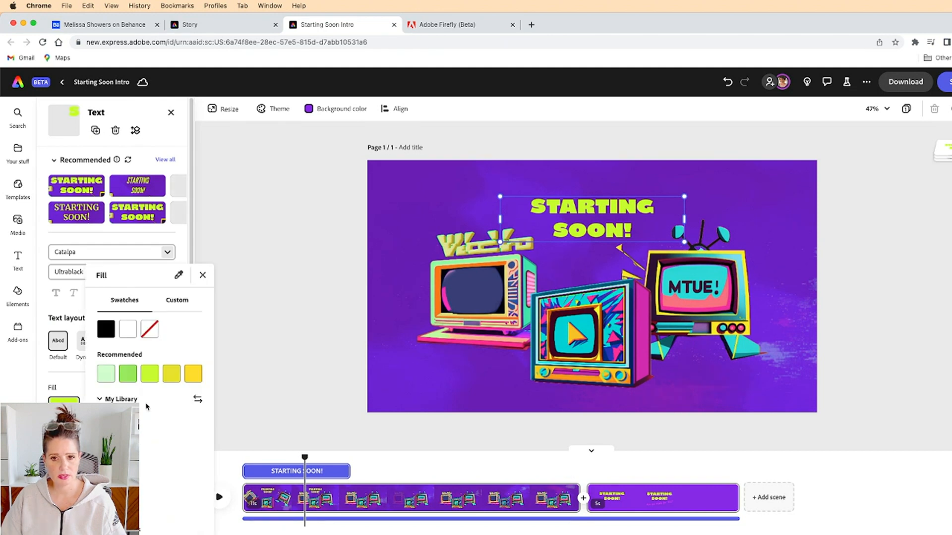
left_click(178, 275)
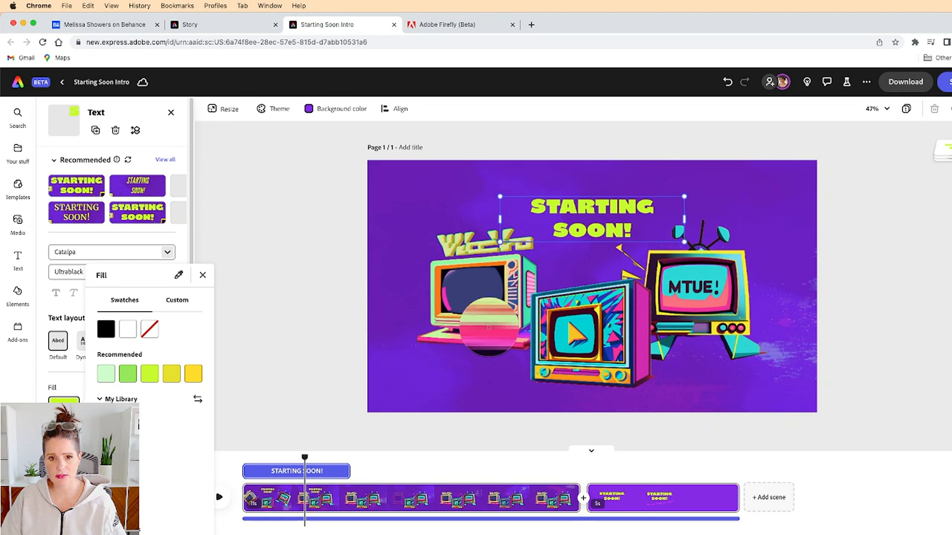
left_click(445, 303)
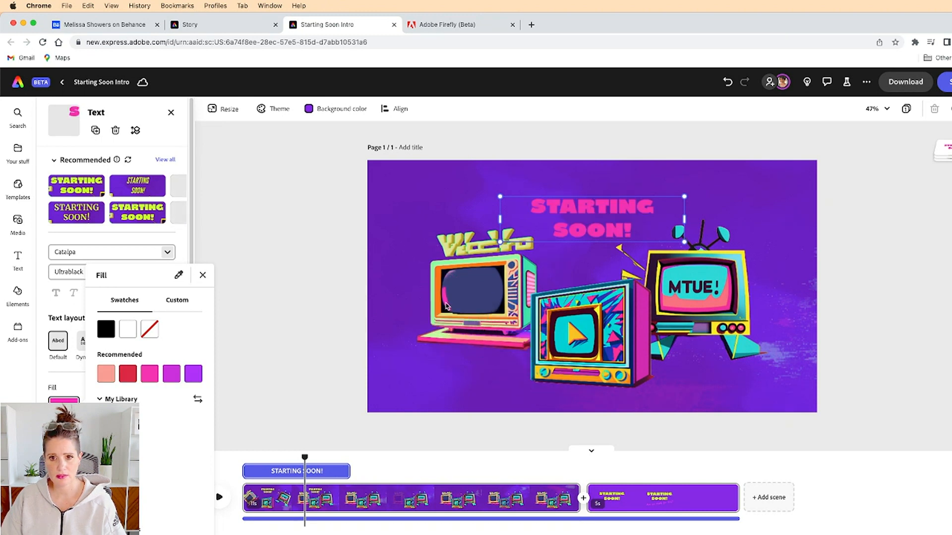
left_click(179, 275)
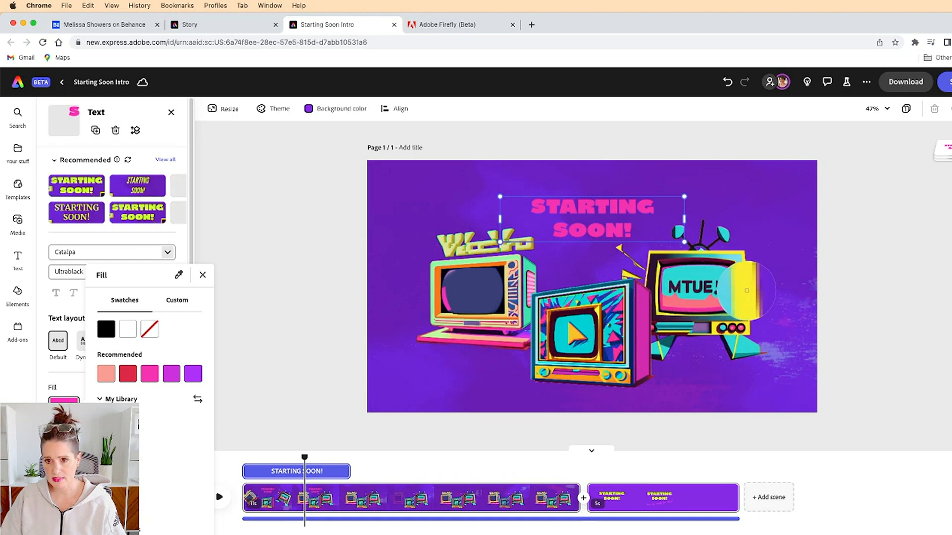
left_click(746, 291)
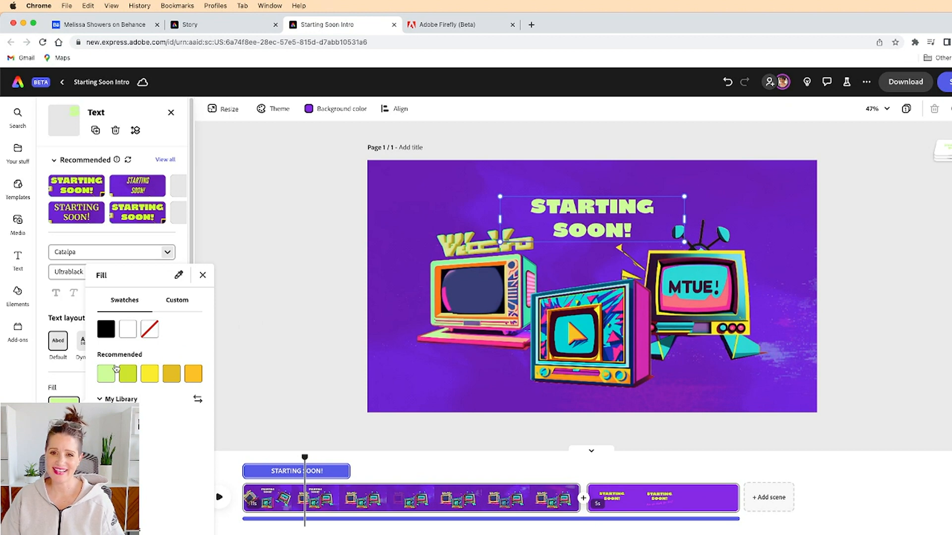
left_click(128, 331)
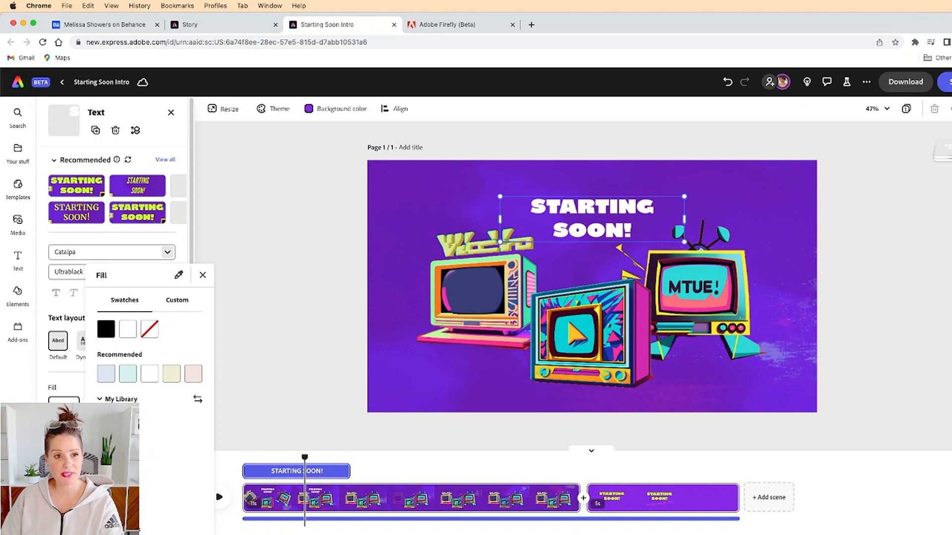
left_click(158, 142)
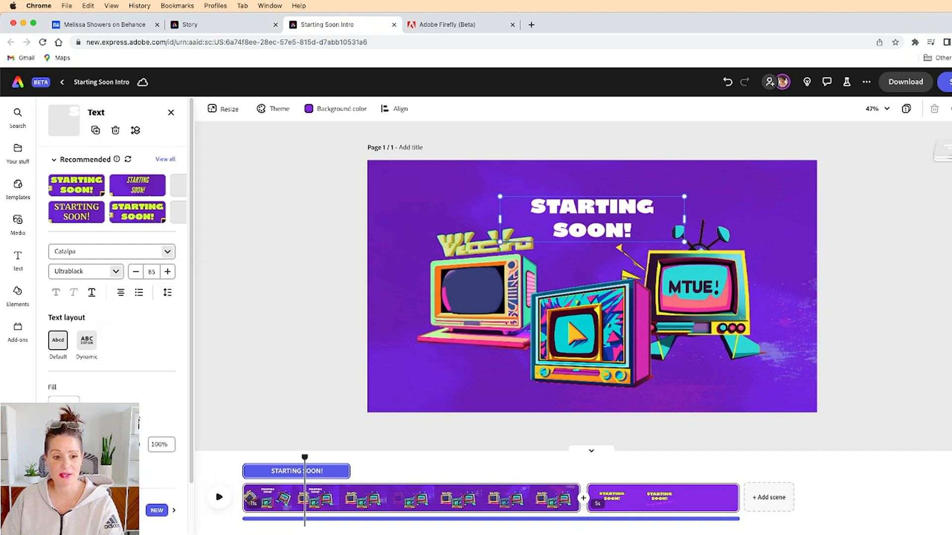
- Generate a text effect for "STARTING SOON!" from the prompt "80s pattern gritty" with the medium fit
scroll(159, 141, "down", 4)
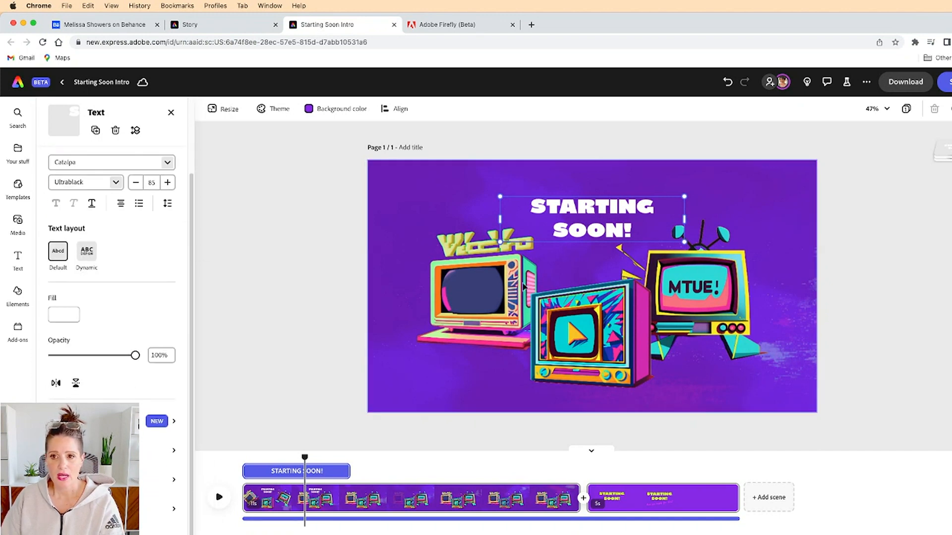
left_click(873, 109)
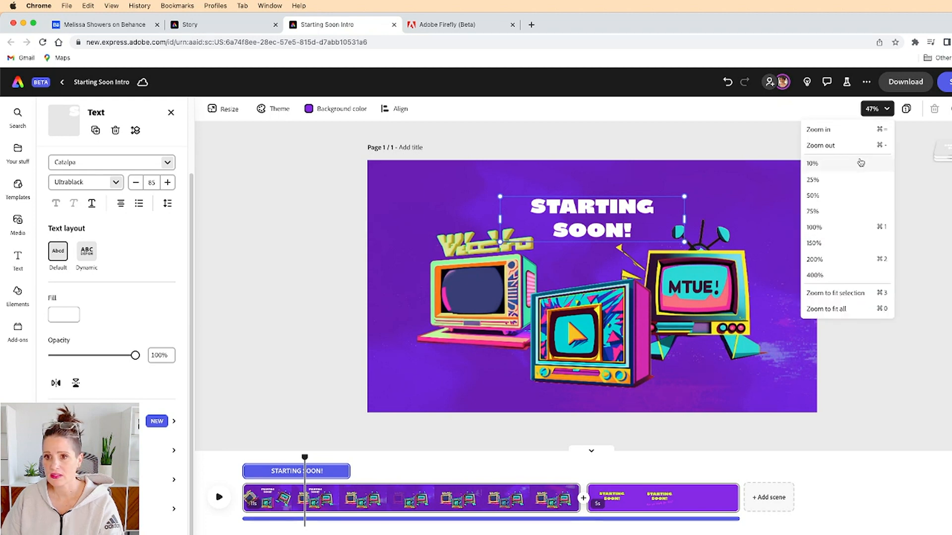
left_click(855, 132)
left_click(855, 132)
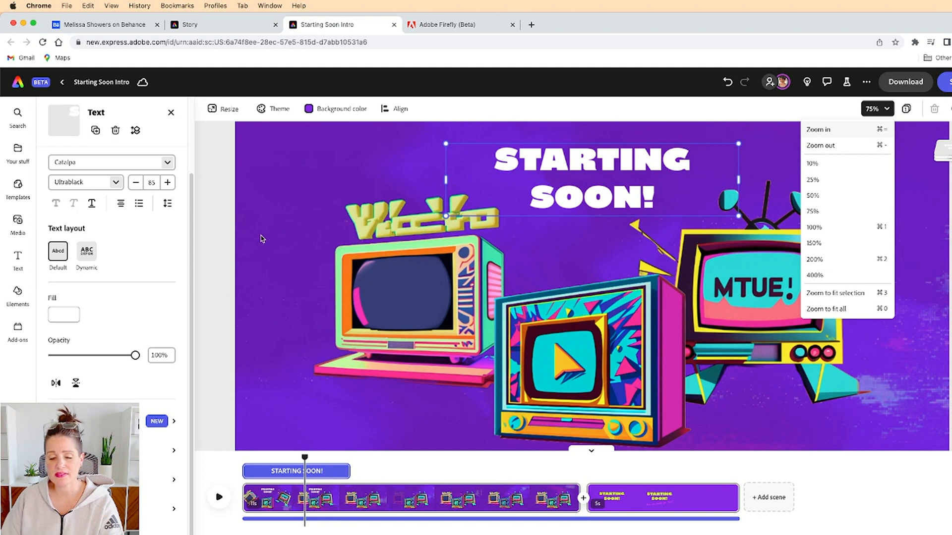
left_click(762, 113)
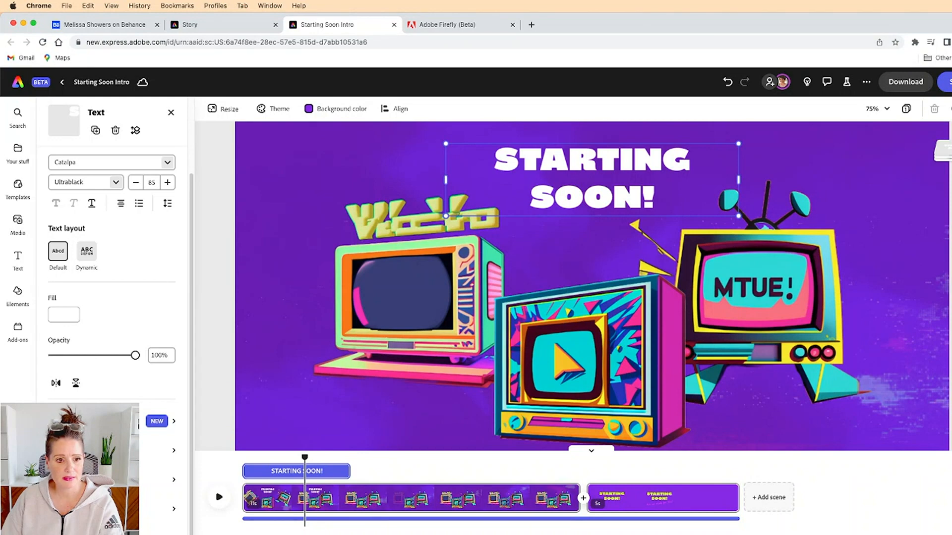
left_click(157, 421)
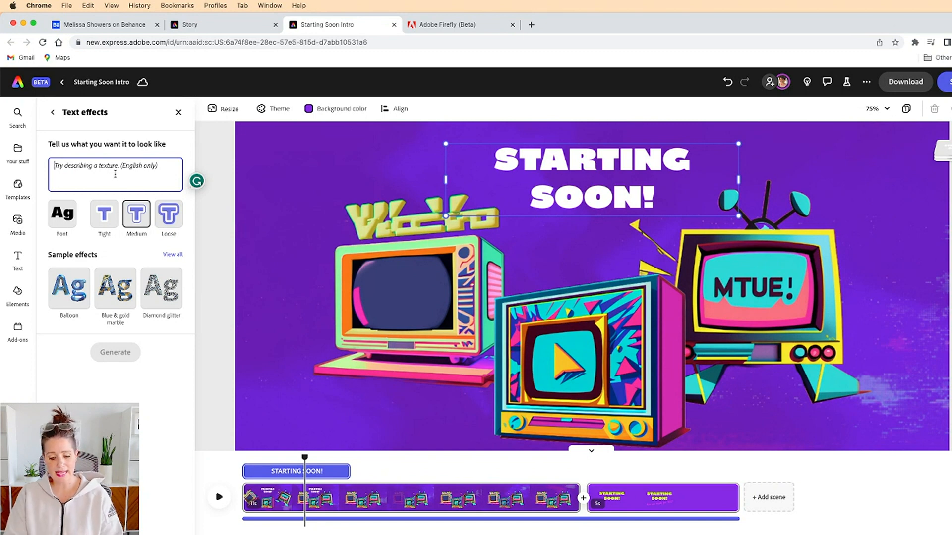
type("80s")
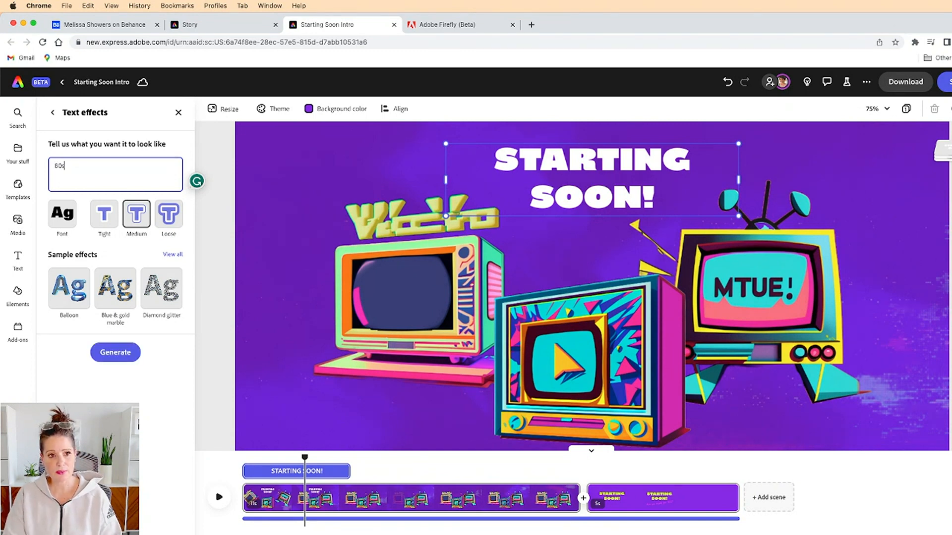
type(" p")
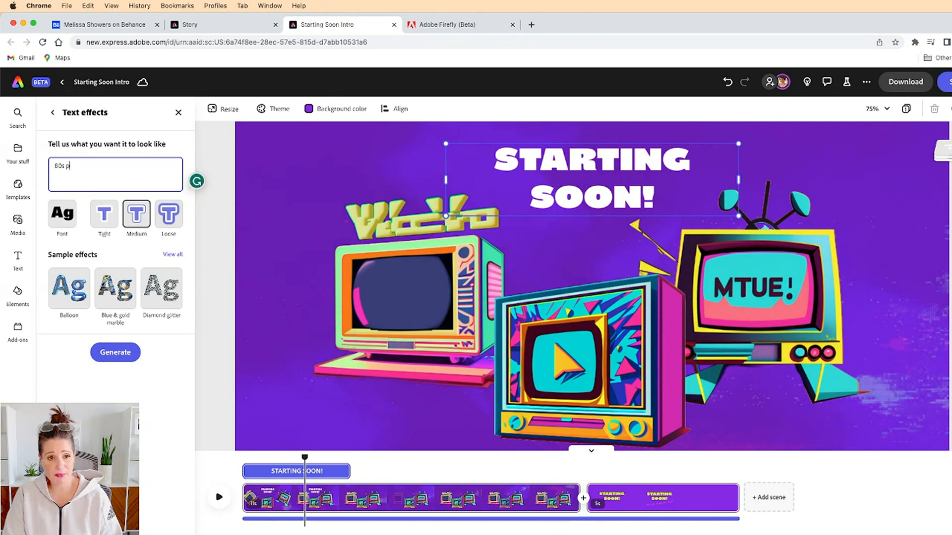
type("attern")
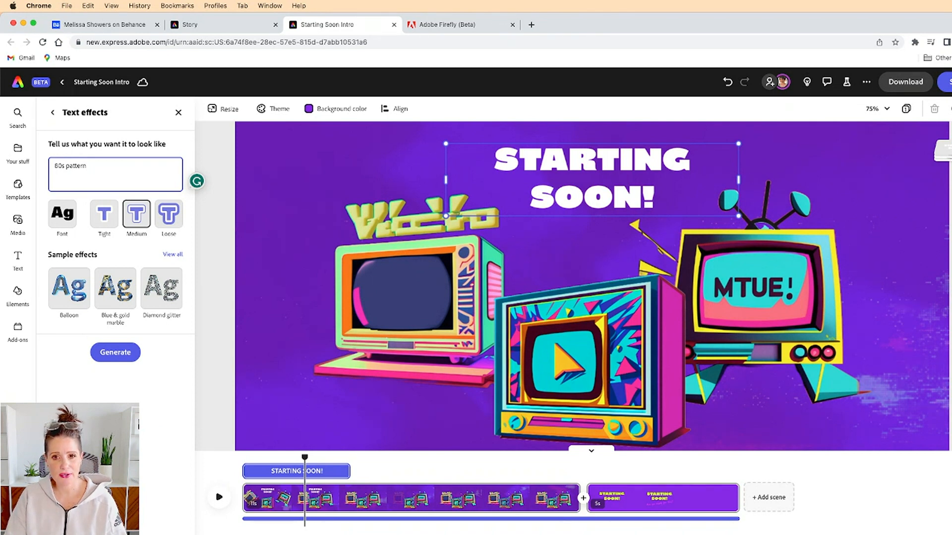
type("and sands")
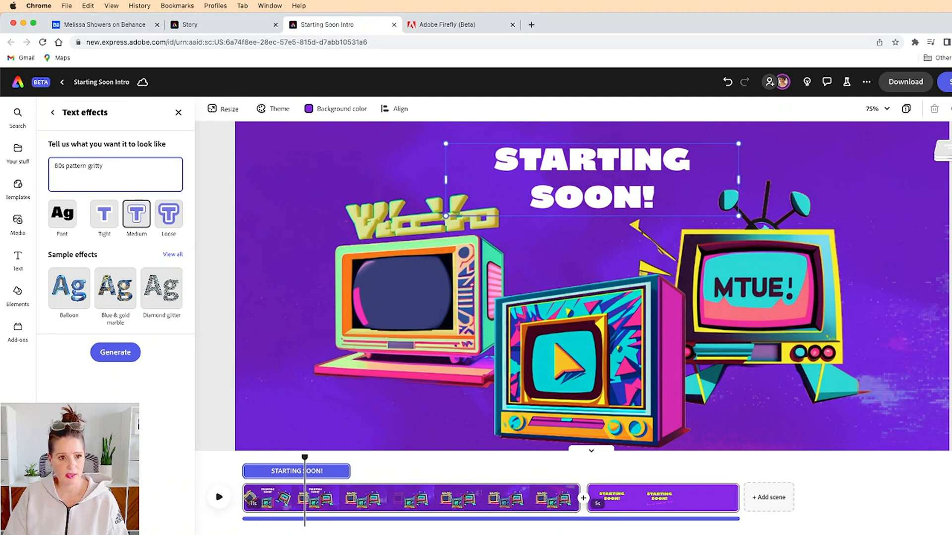
left_click(115, 352)
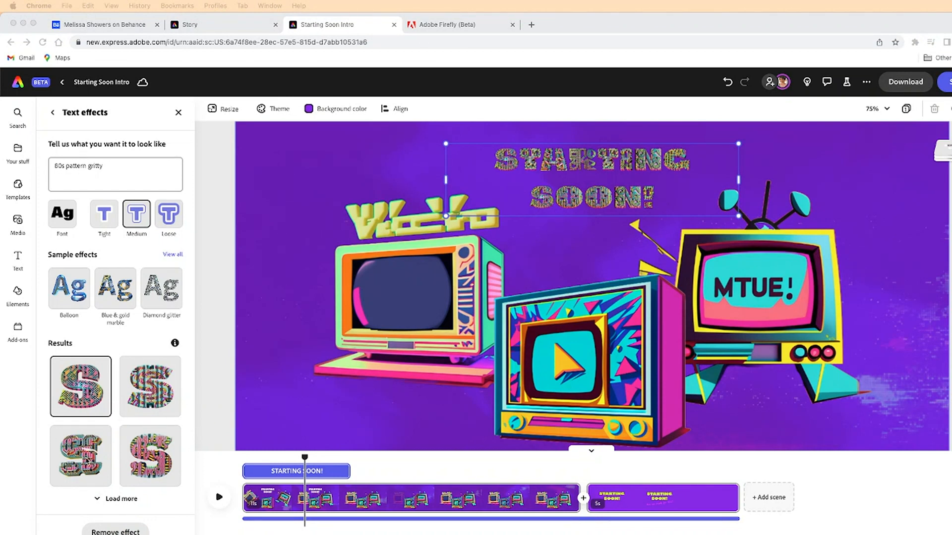
- Load more variations of the "80s pattern gritty" text effect and look through them
left_click(83, 403)
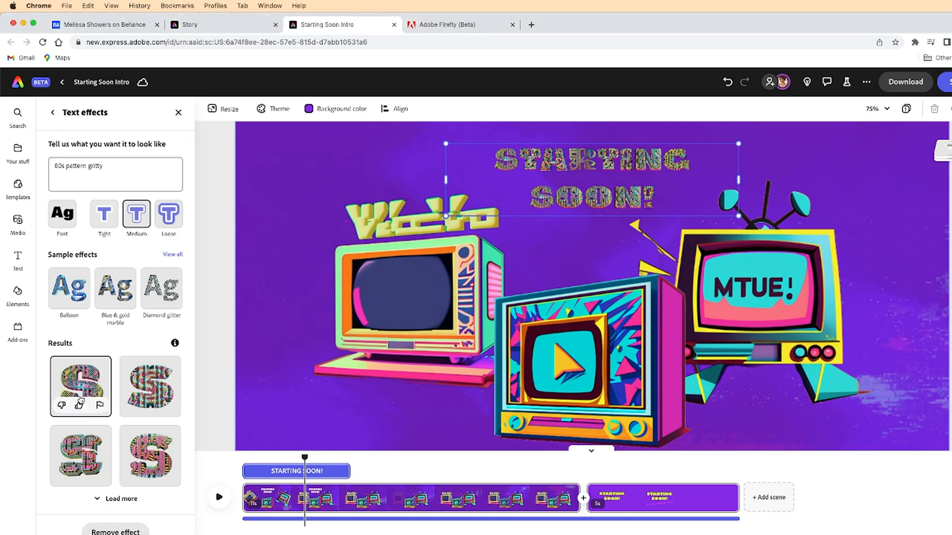
left_click(116, 499)
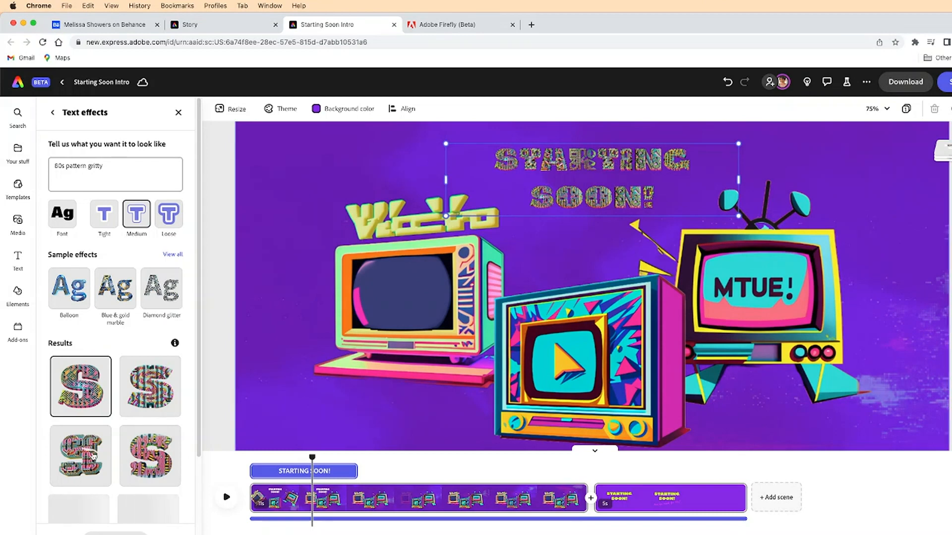
scroll(106, 415, "down", 3)
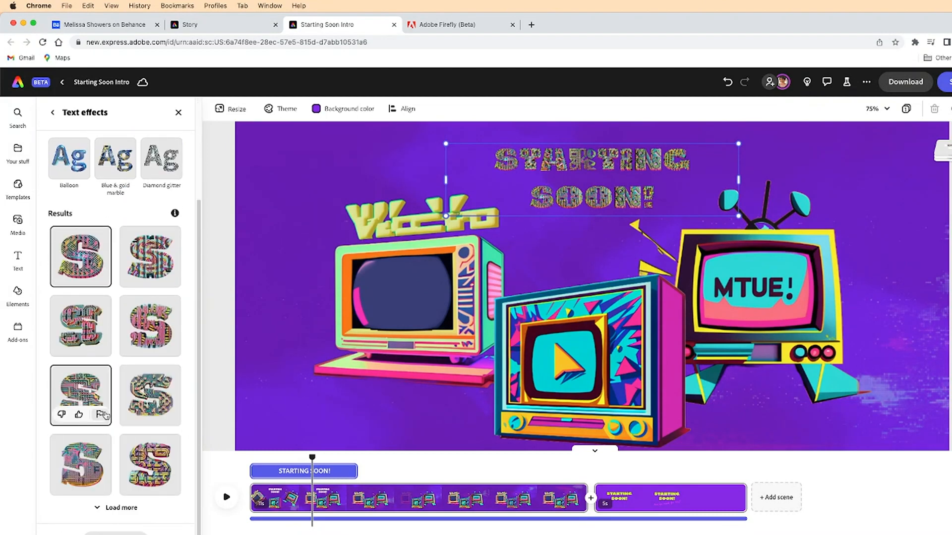
scroll(104, 416, "up", 3)
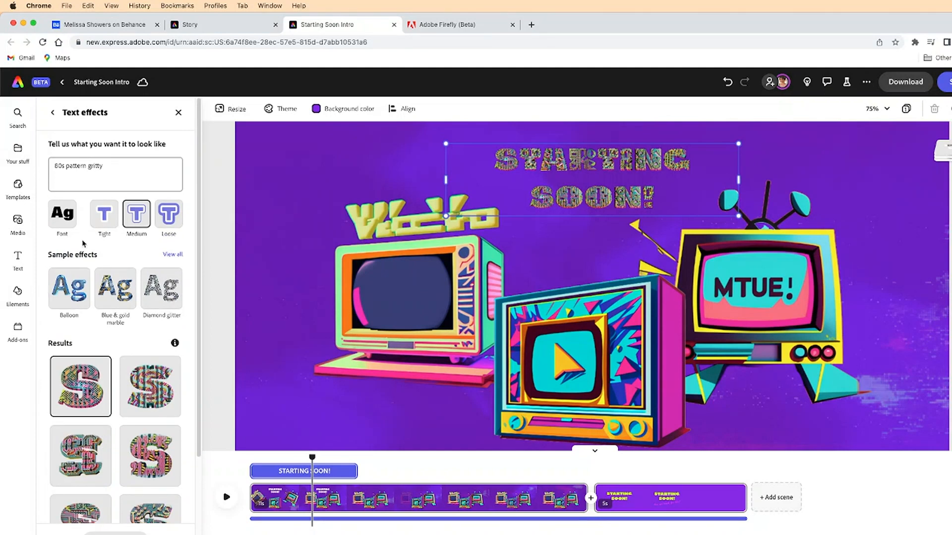
- Shorten the text effect prompt to "80s gritty" and regenerate the effect on the "STARTING SOON!" text
left_click(86, 164)
key("BackSpace")
key("BackSpace")
key("BackSpace")
key("BackSpace")
key("BackSpace")
key("BackSpace")
key("BackSpace")
key("BackSpace")
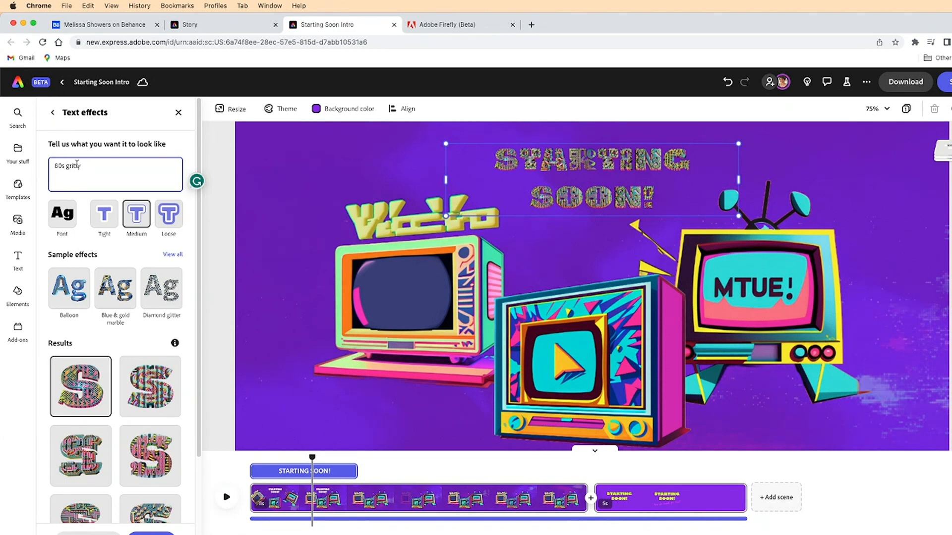
key("Return")
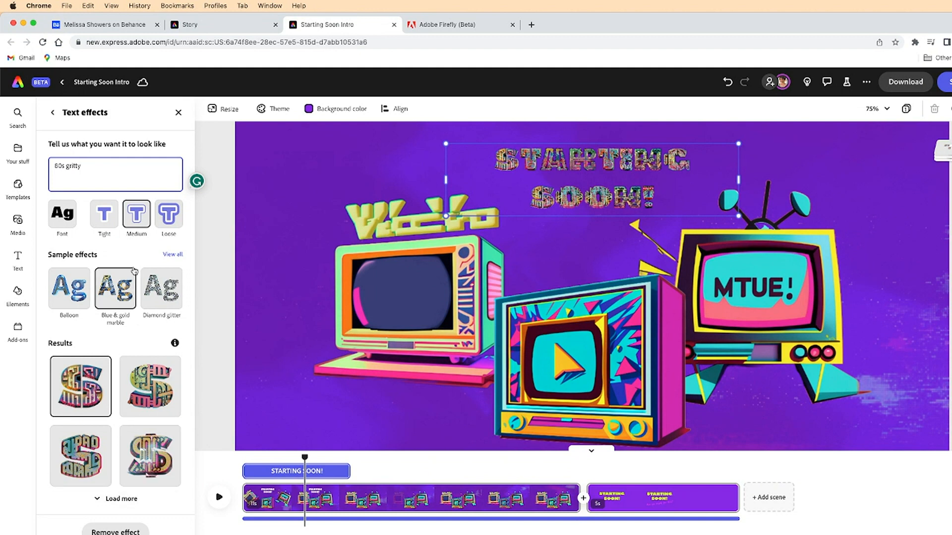
- Apply the Diamond glitter sample effect to the "STARTING SOON!" text and inspect it up close
left_click(161, 295)
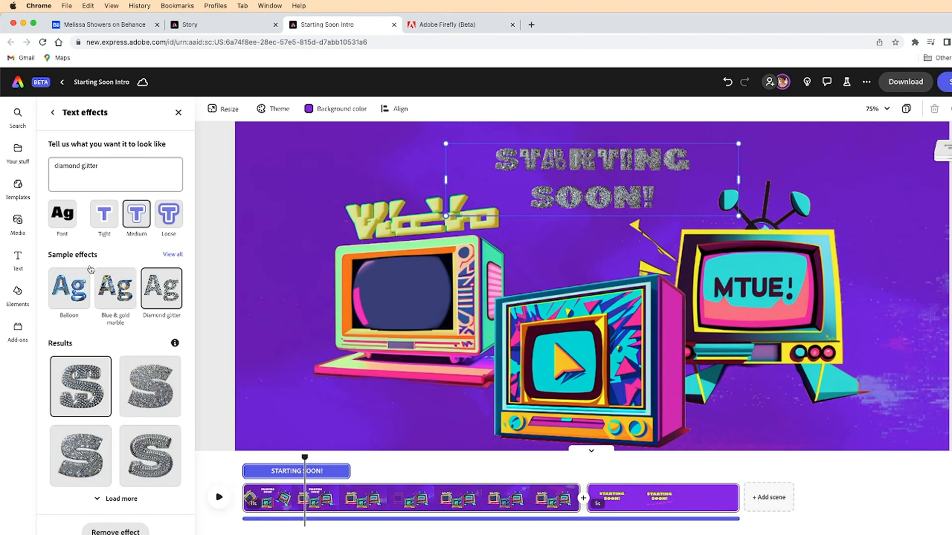
left_click(875, 112)
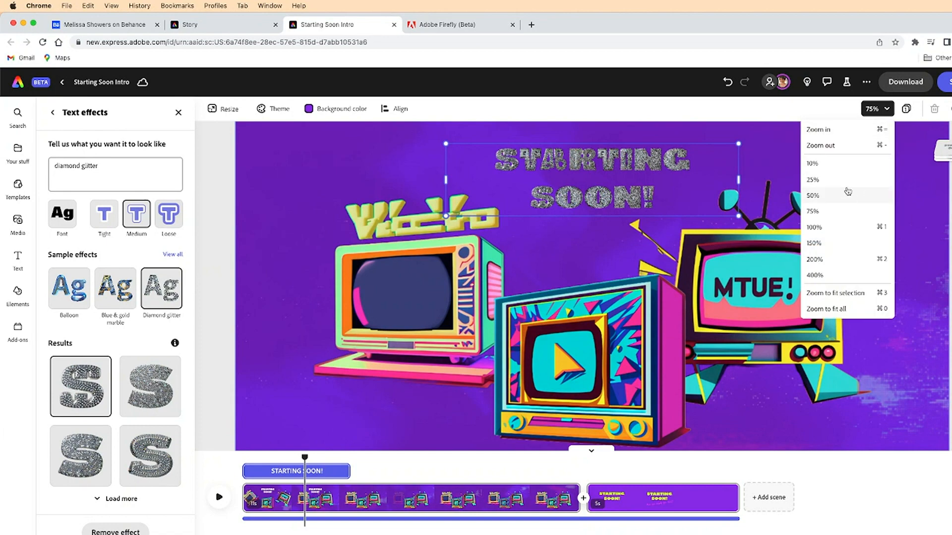
left_click(834, 132)
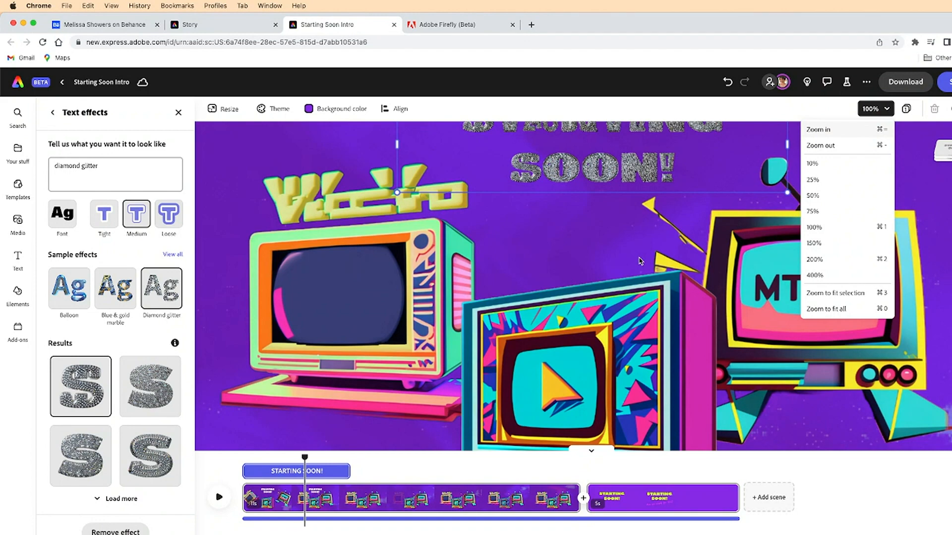
left_click(832, 145)
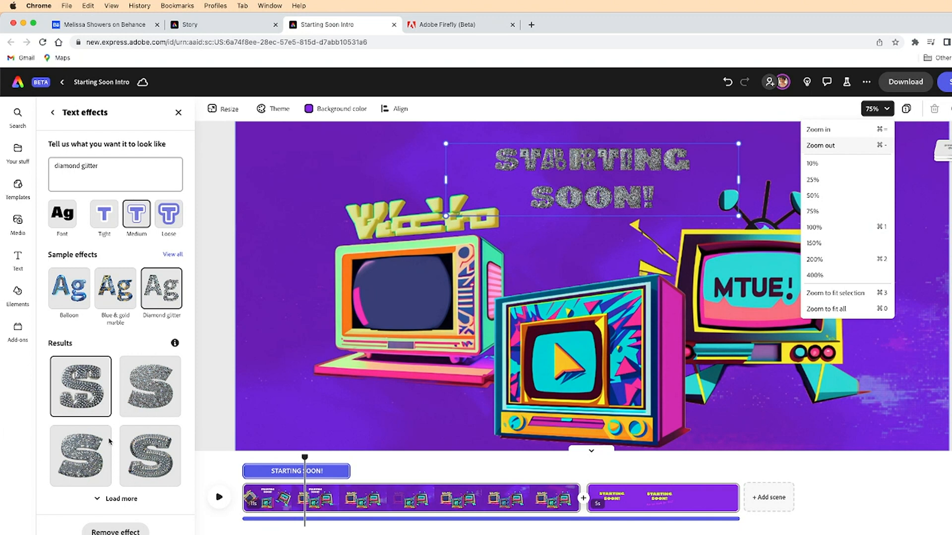
- Try the Blue & gold marble, Balloon and Green neon sign sample effects on the "STARTING SOON!" text
left_click(124, 289)
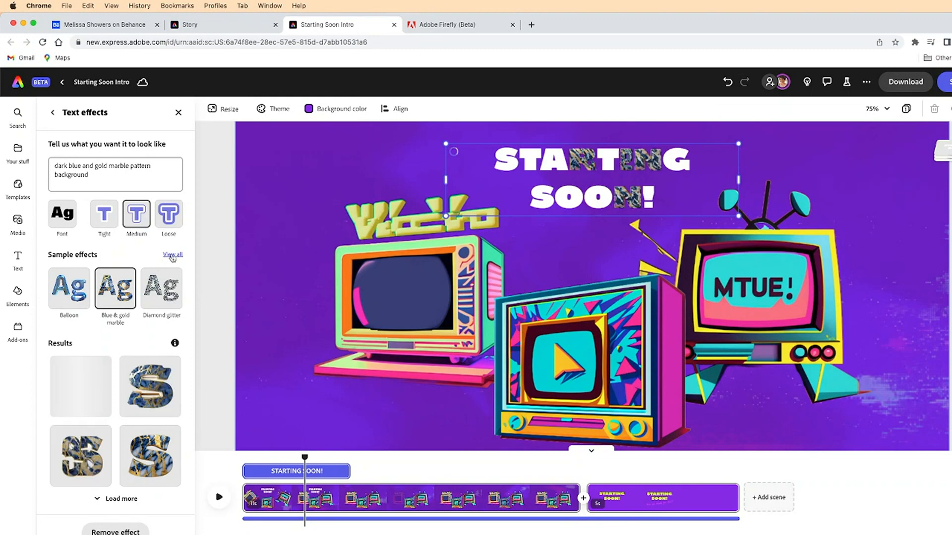
left_click(73, 293)
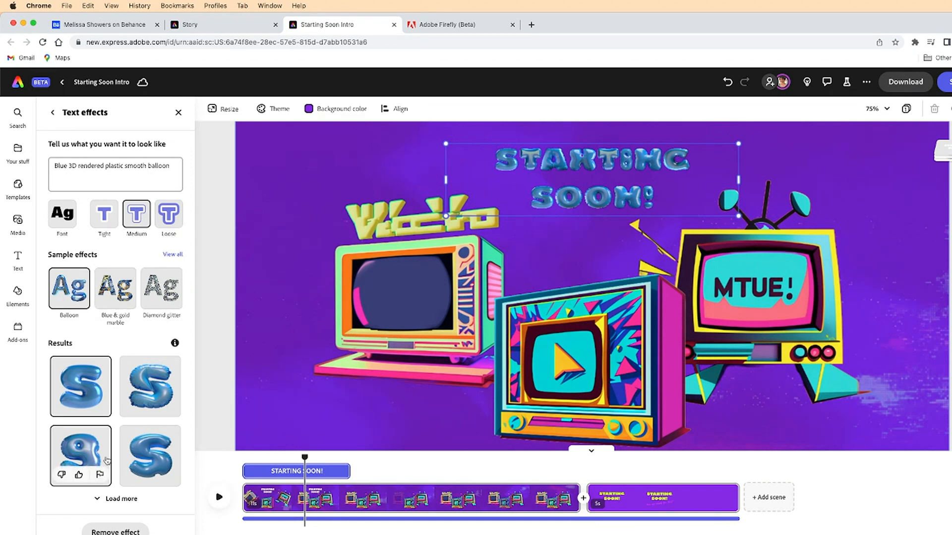
left_click(172, 255)
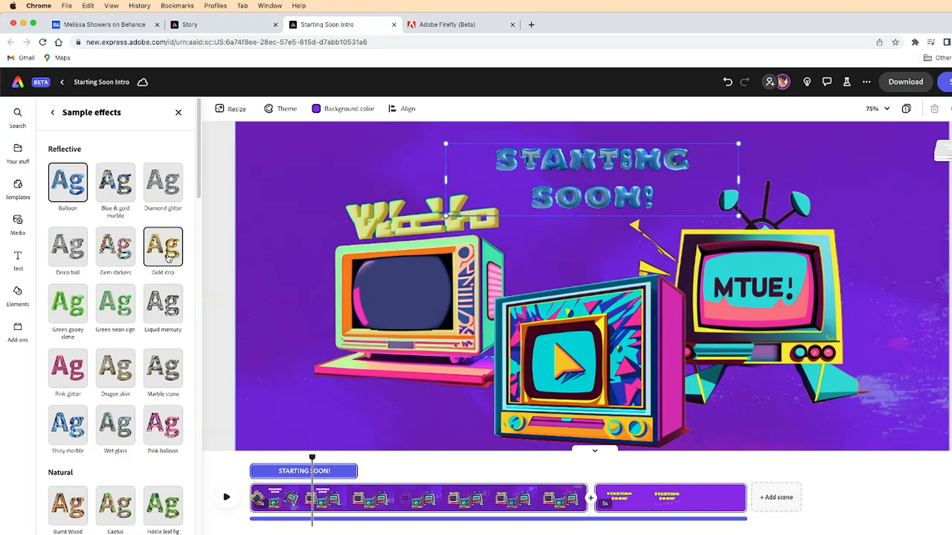
left_click(115, 301)
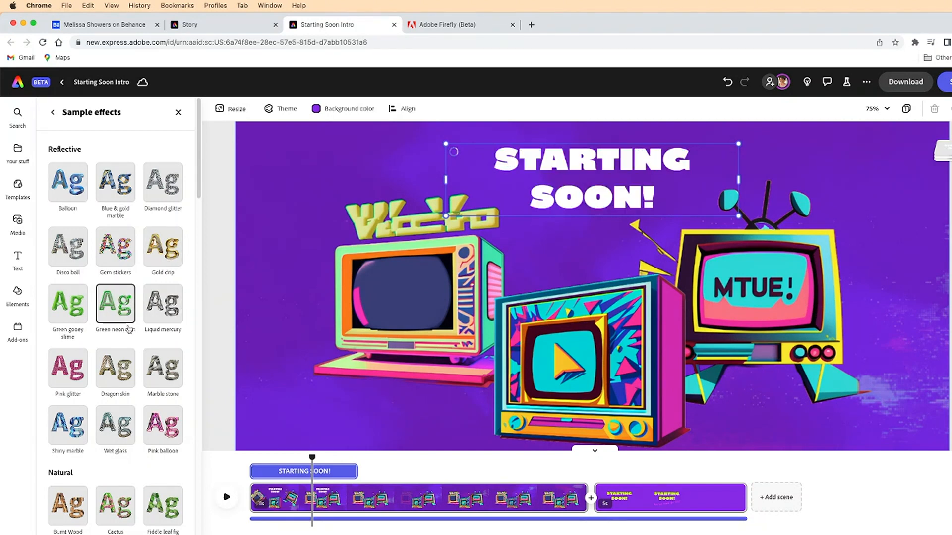
- Browse the sample effects and apply Rainbow fur from the Animals group to the "STARTING SOON!" text
scroll(129, 330, "down", 3)
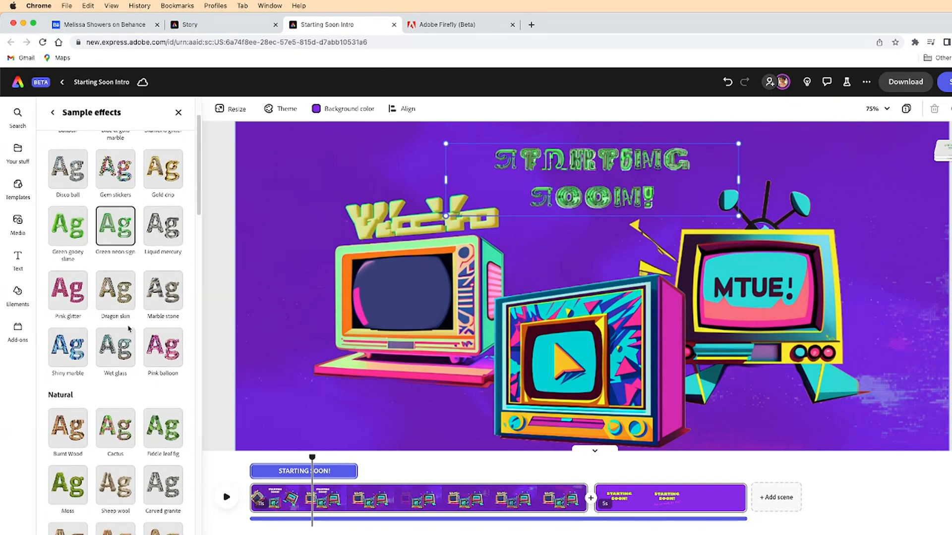
scroll(129, 329, "down", 10)
scroll(129, 330, "down", 5)
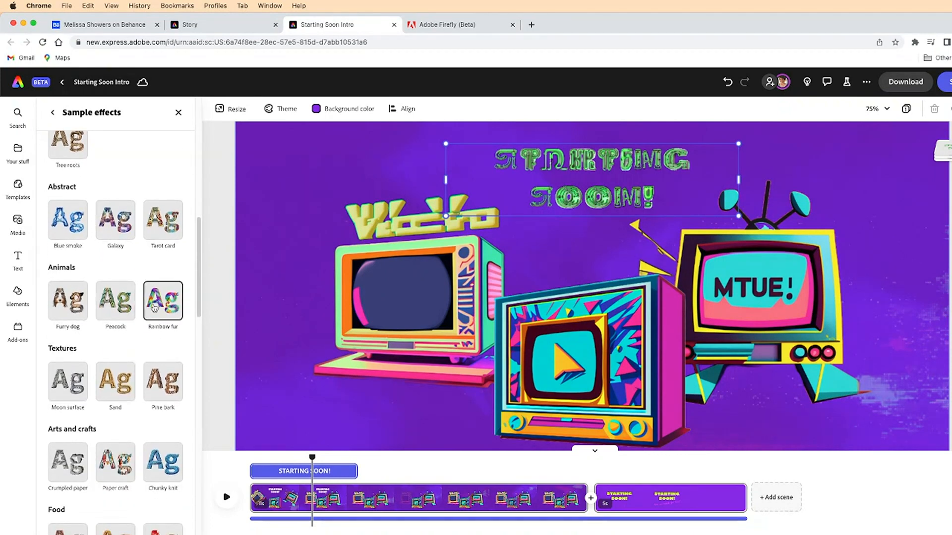
left_click(155, 307)
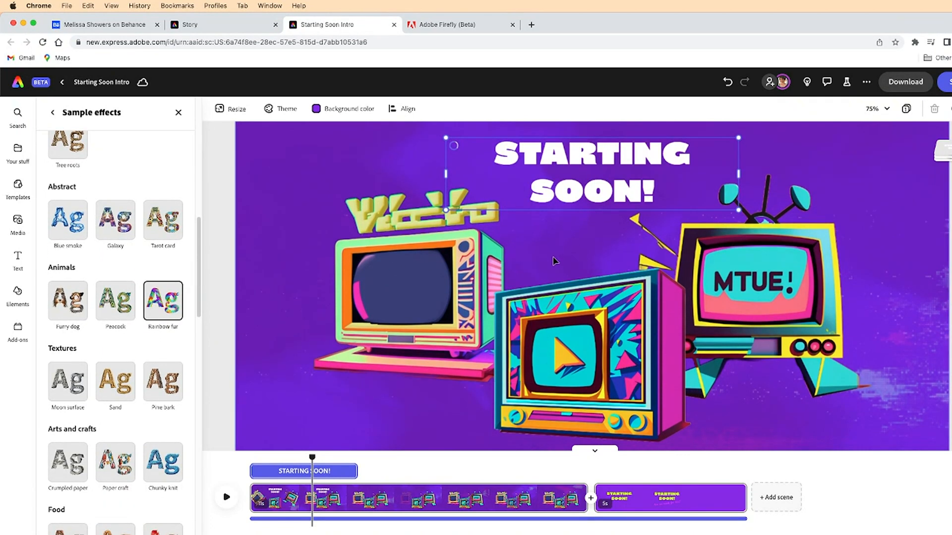
scroll(561, 213, "up", 2)
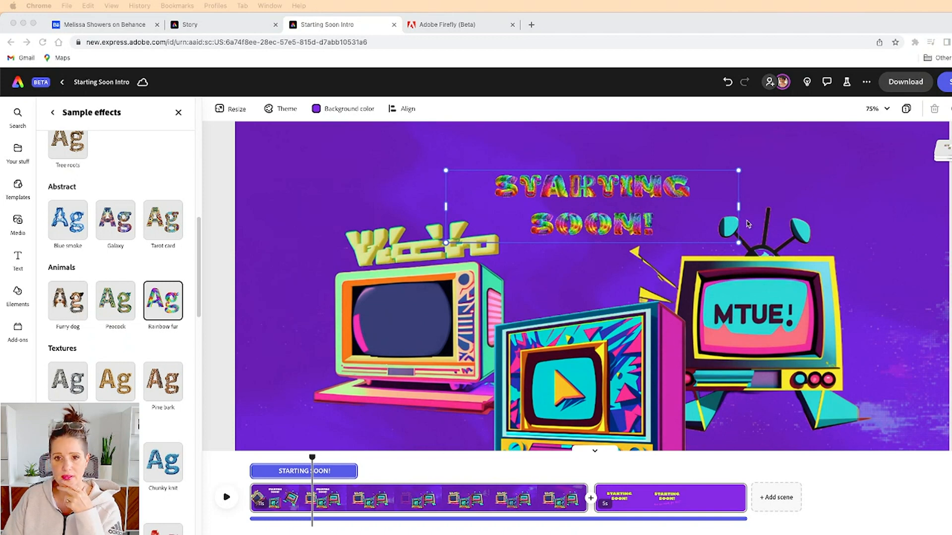
- Enlarge the "STARTING SOON!" text to nearly the full canvas width and reposition it over the upper part of the TVs
left_click_drag(450, 247, 348, 337)
left_click_drag(739, 295, 887, 325)
left_click_drag(599, 303, 631, 271)
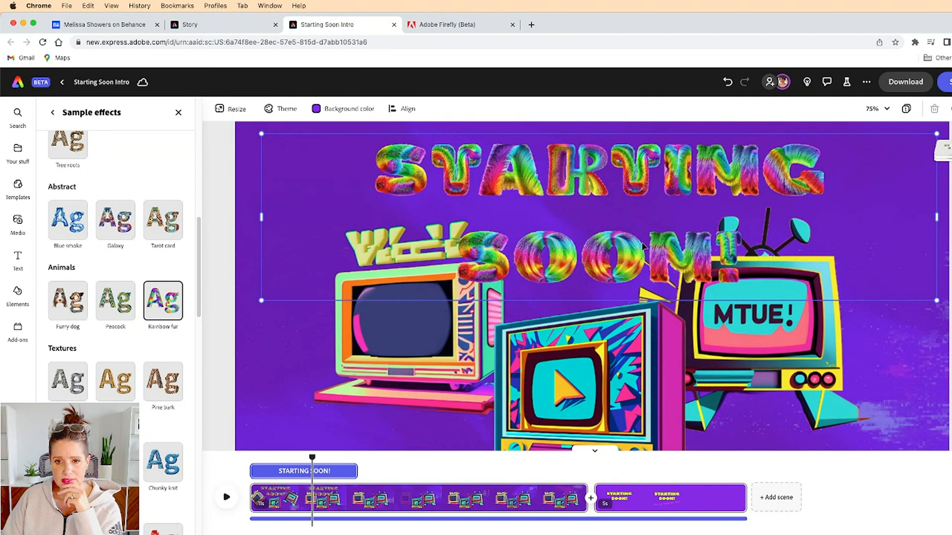
- Switch to the Story project, go back to page 4 and examine the snake-textured letter D at 150% zoom
left_click(225, 25)
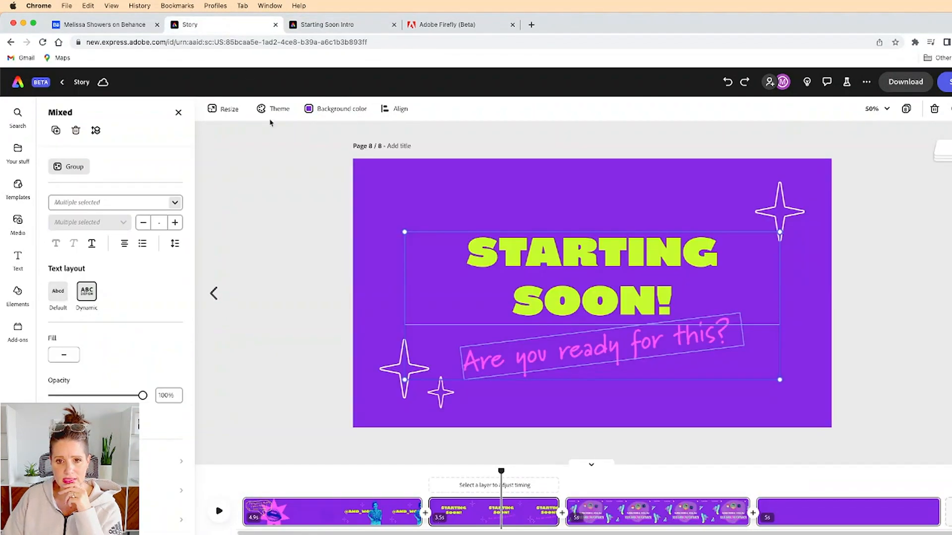
left_click(214, 294)
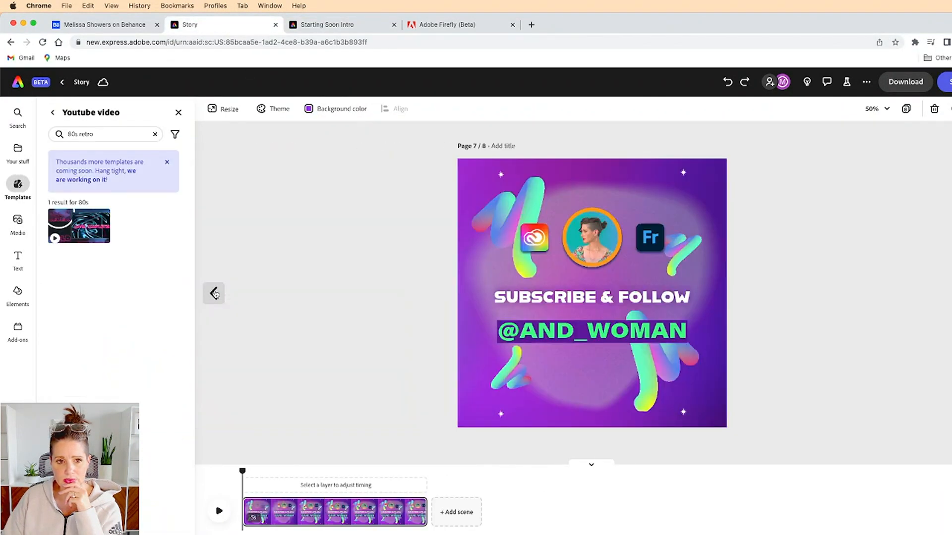
left_click(215, 294)
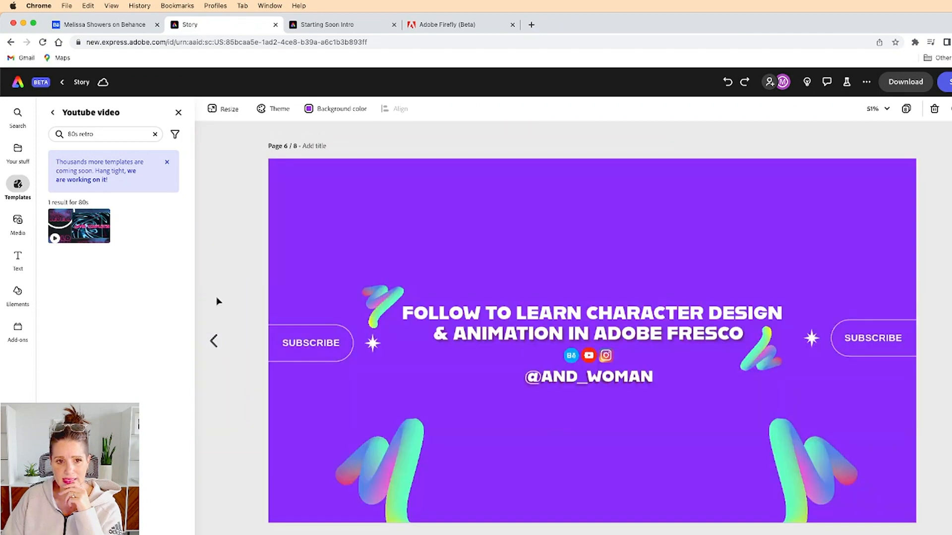
left_click(215, 340)
left_click(215, 342)
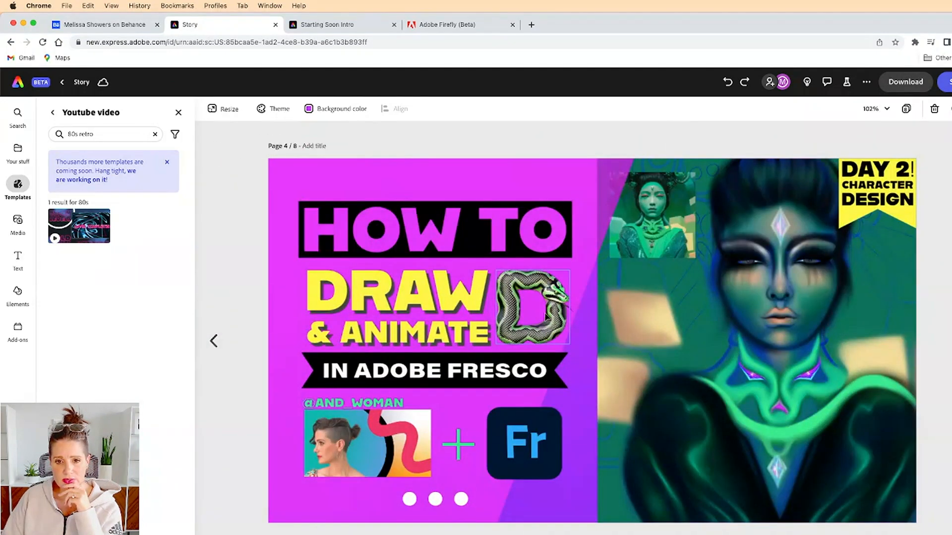
left_click(877, 112)
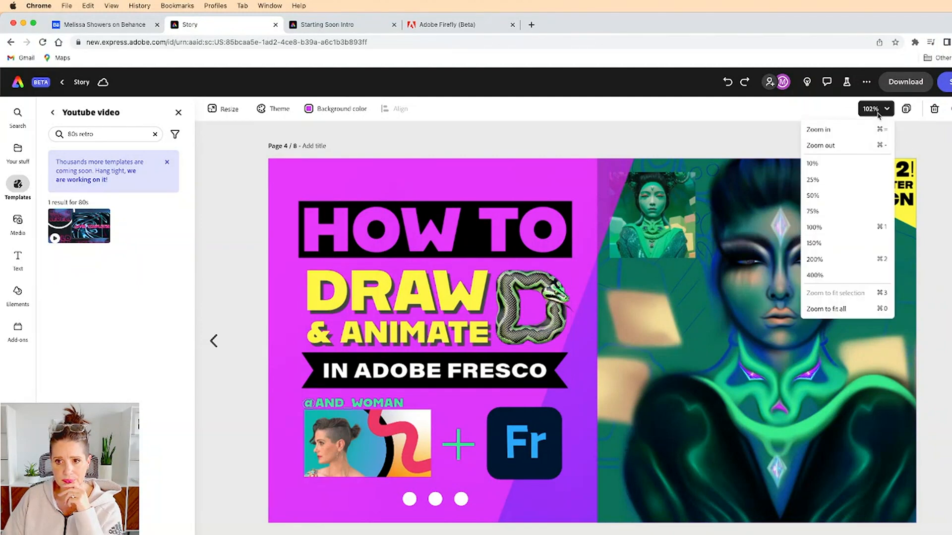
left_click(826, 229)
left_click(815, 244)
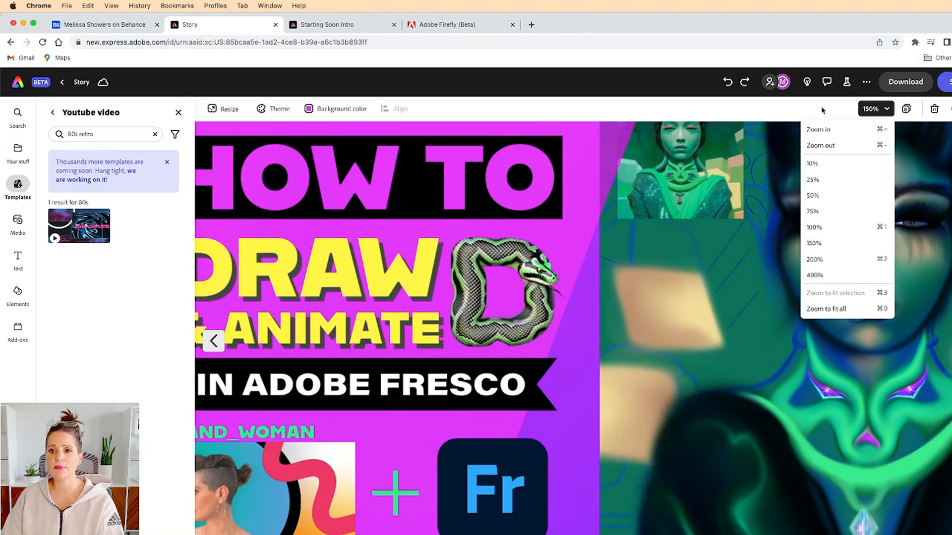
left_click(784, 134)
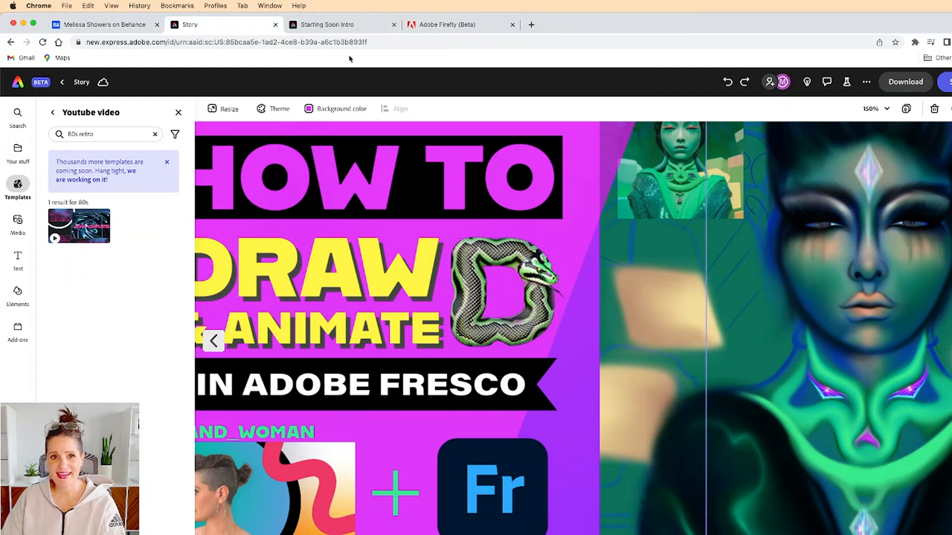
- Return to the Starting Soon Intro project, apply the Galaxy sample effect to the title and look through the remaining samples
left_click(339, 25)
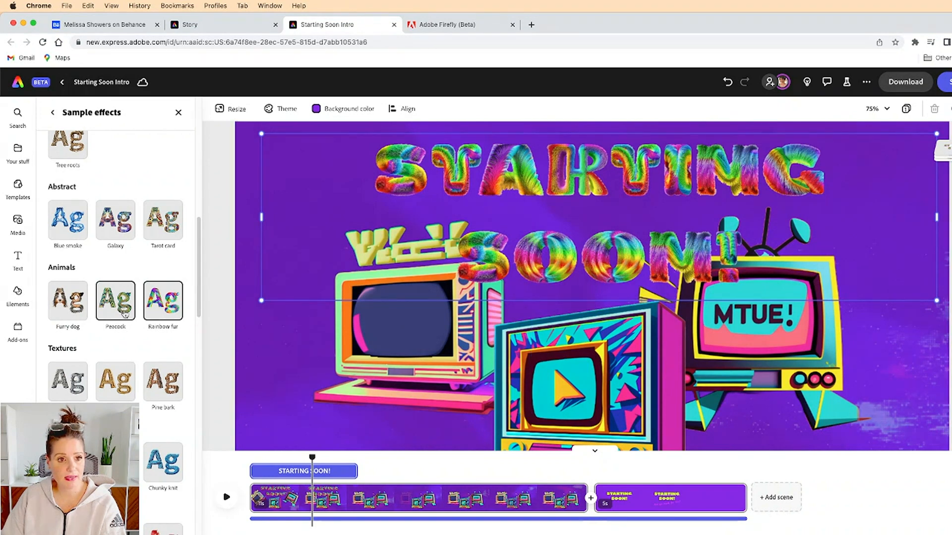
left_click(112, 234)
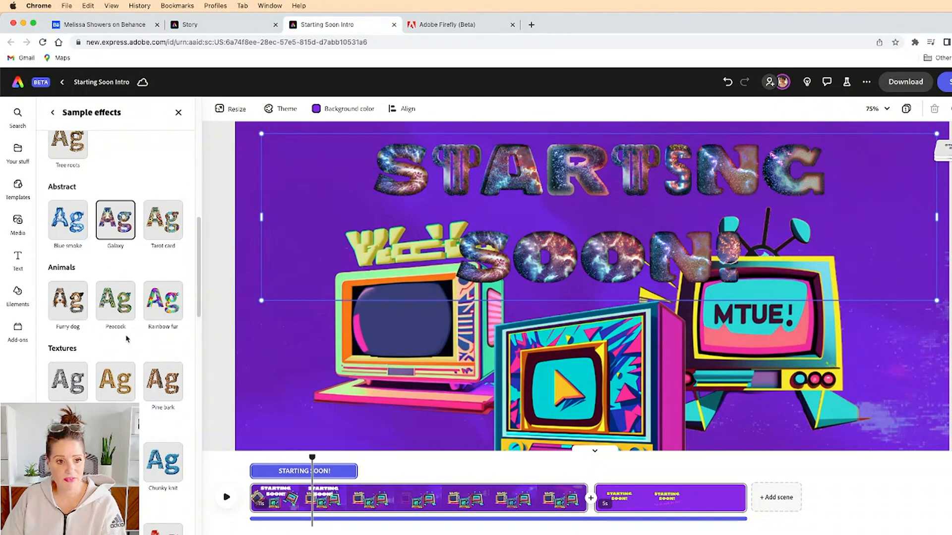
scroll(127, 338, "down", 5)
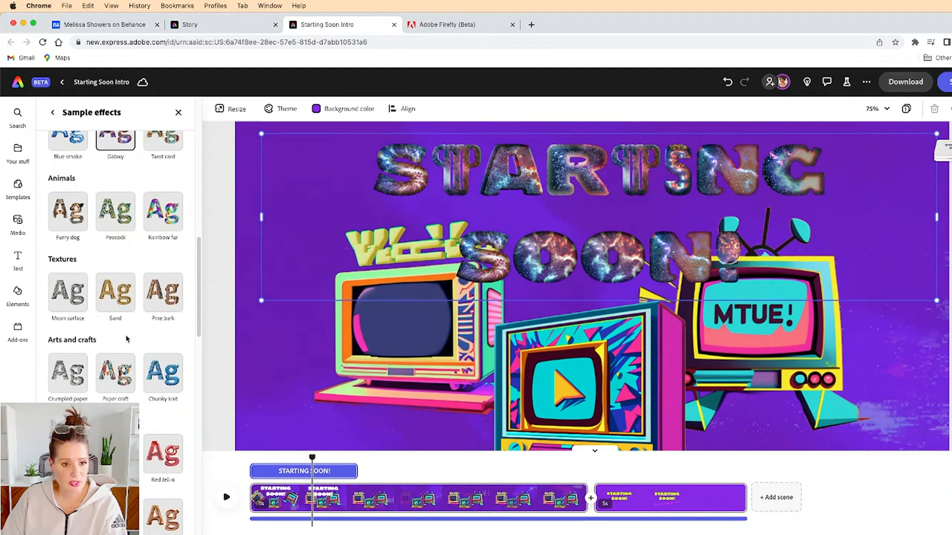
scroll(127, 338, "down", 10)
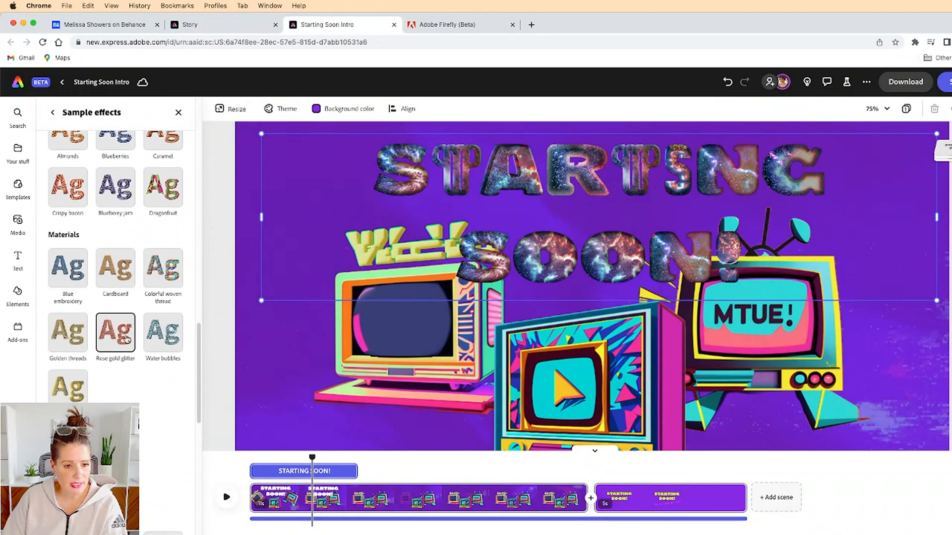
scroll(127, 339, "down", 3)
scroll(127, 338, "up", 20)
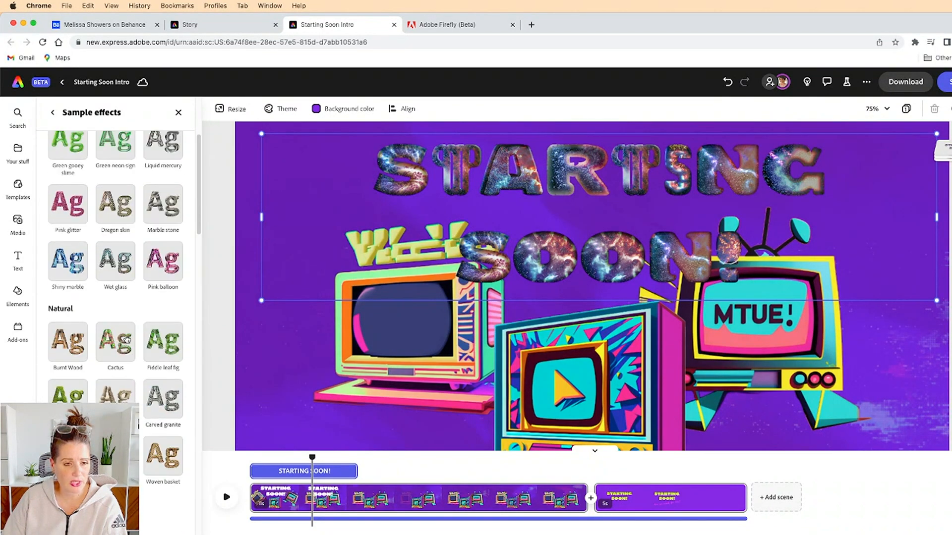
- Remove the text effect from "STARTING SOON!" and shrink the text so it sits centred above the TVs
left_click(52, 112)
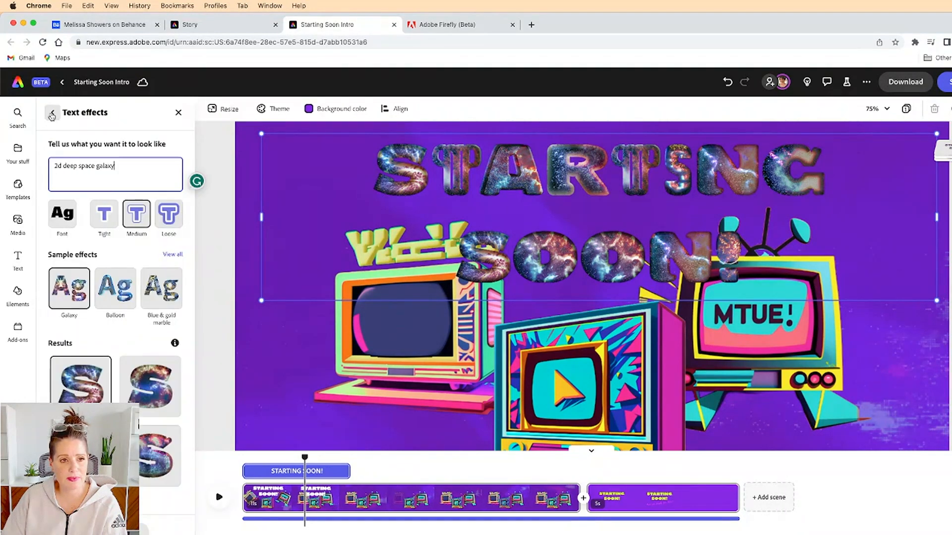
left_click(130, 528)
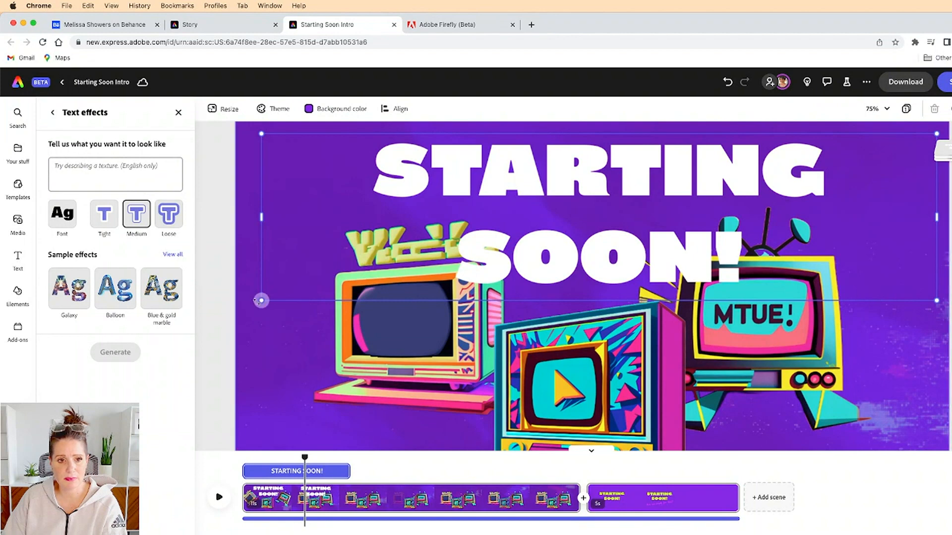
left_click_drag(260, 301, 521, 236)
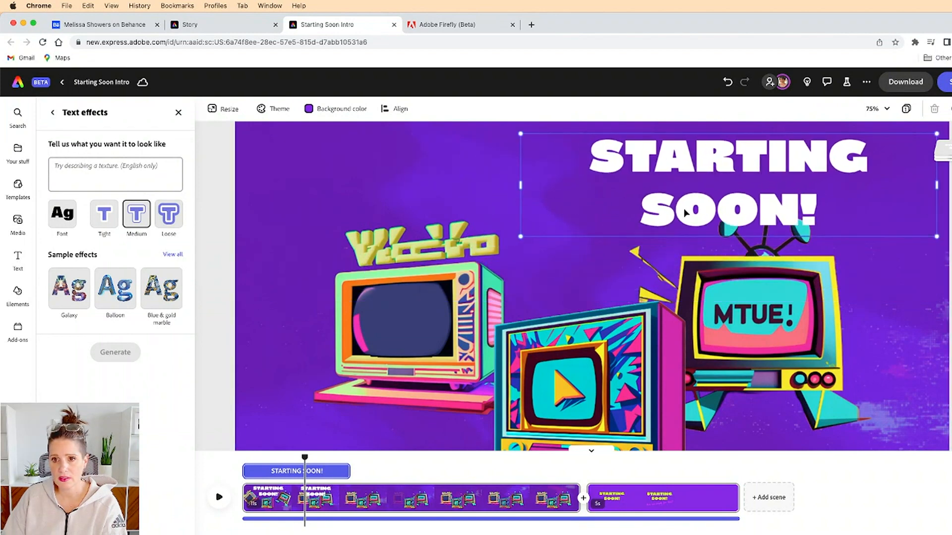
left_click_drag(742, 213, 596, 228)
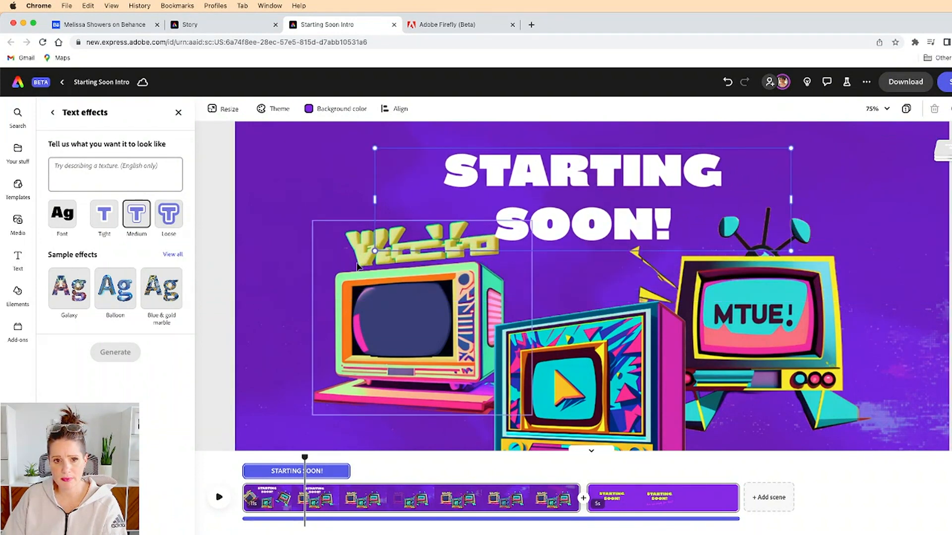
left_click_drag(375, 252, 438, 235)
left_click_drag(641, 216, 590, 213)
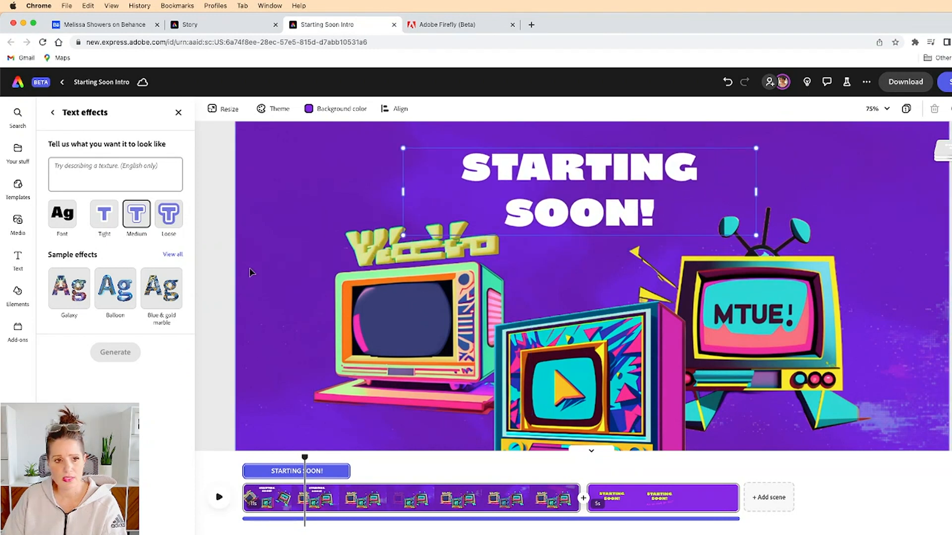
- Look through the preset generated text effects for a style that suits the title
left_click(18, 259)
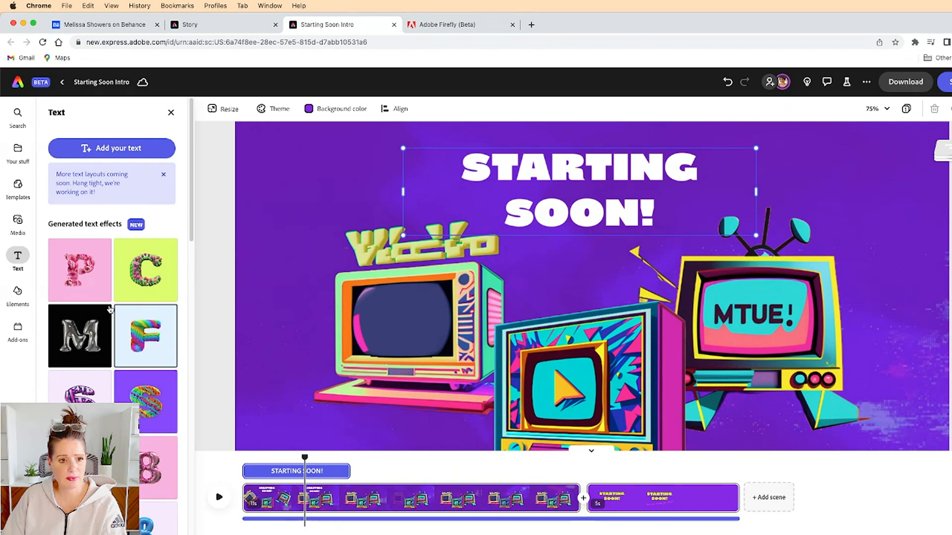
scroll(117, 387, "down", 10)
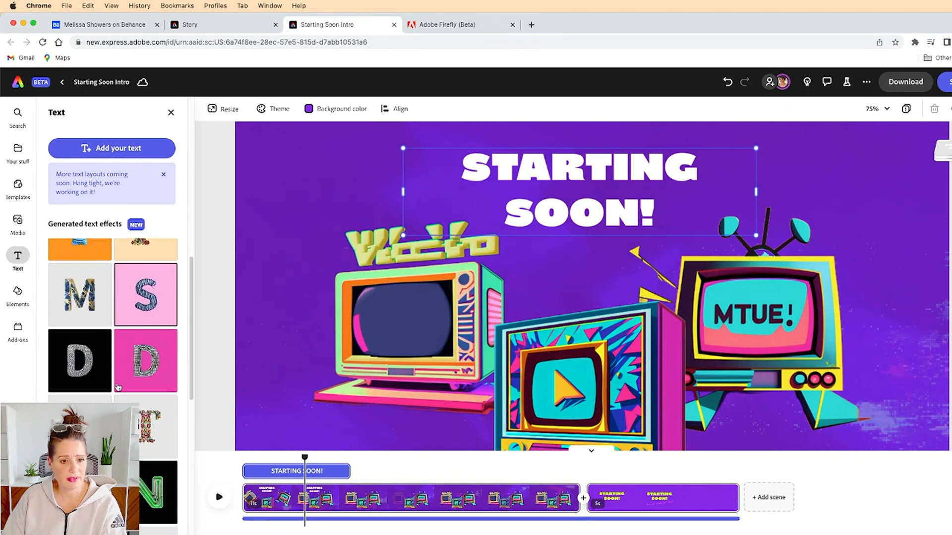
scroll(118, 387, "down", 10)
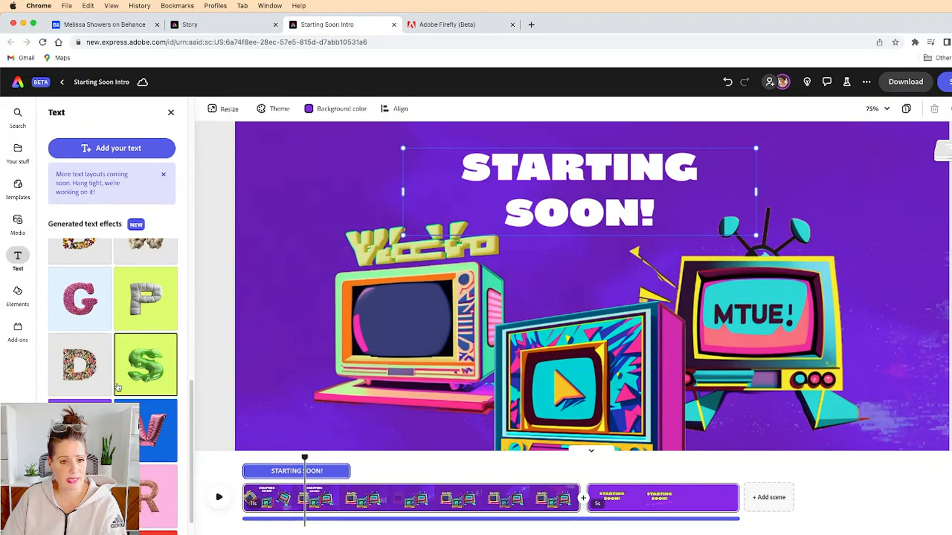
scroll(117, 387, "down", 3)
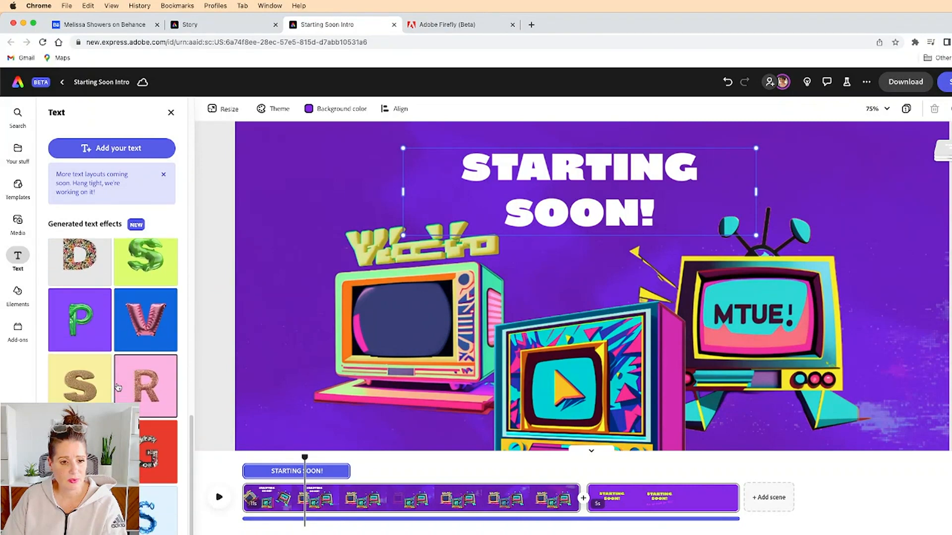
scroll(117, 387, "up", 4)
scroll(117, 387, "up", 5)
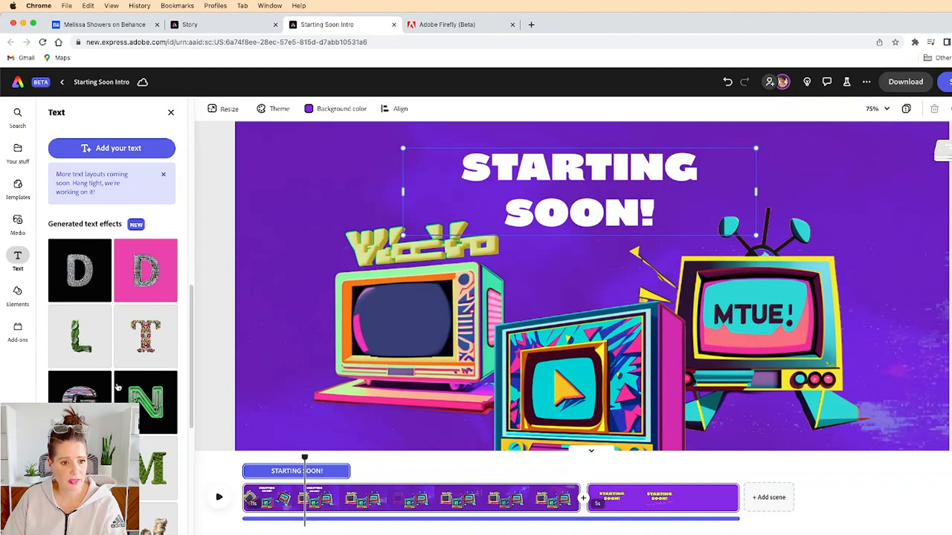
scroll(117, 387, "up", 8)
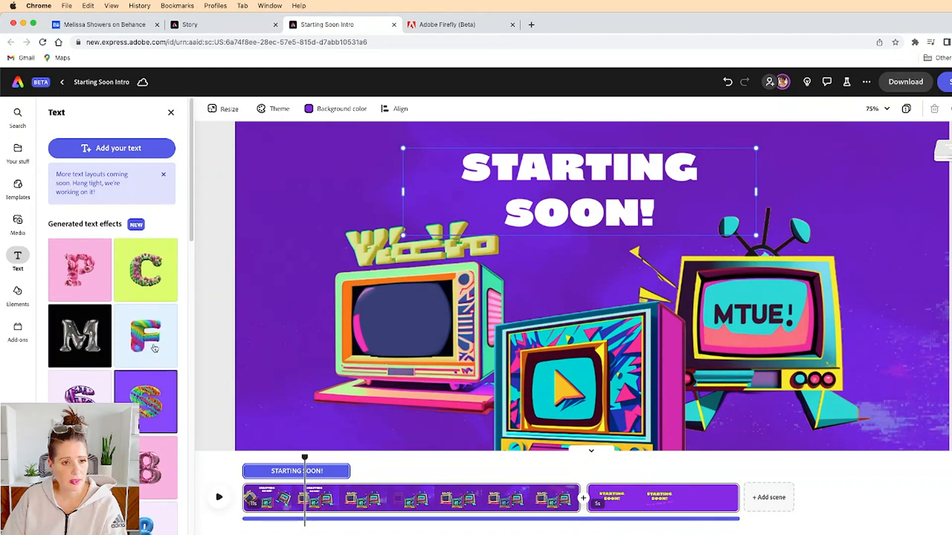
- Add a basic rectangular background shape with a yellow fill behind the "STARTING SOON!" text
left_click(539, 174)
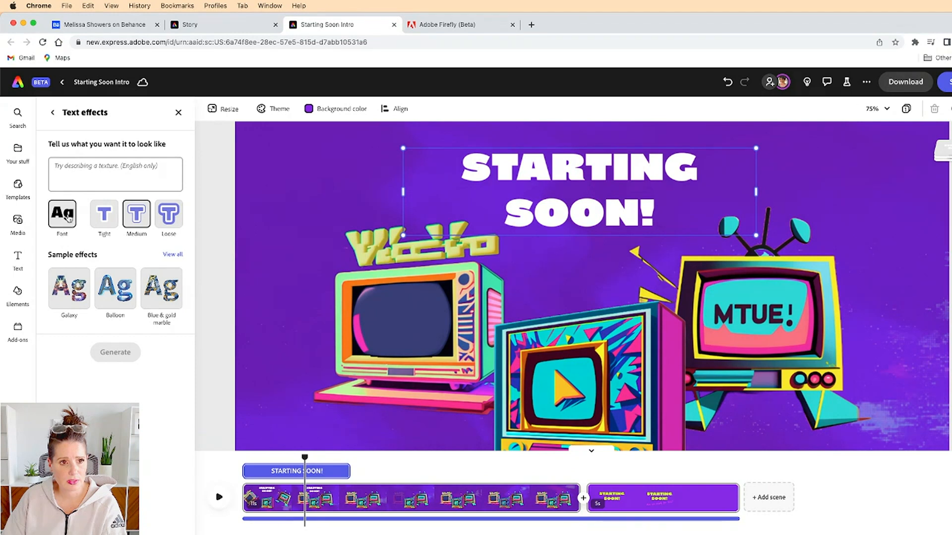
left_click(52, 113)
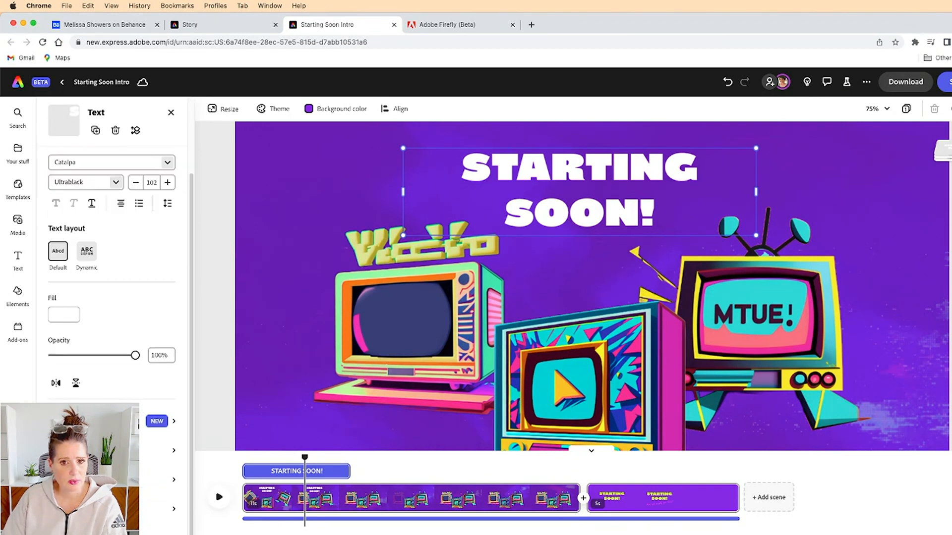
left_click(112, 509)
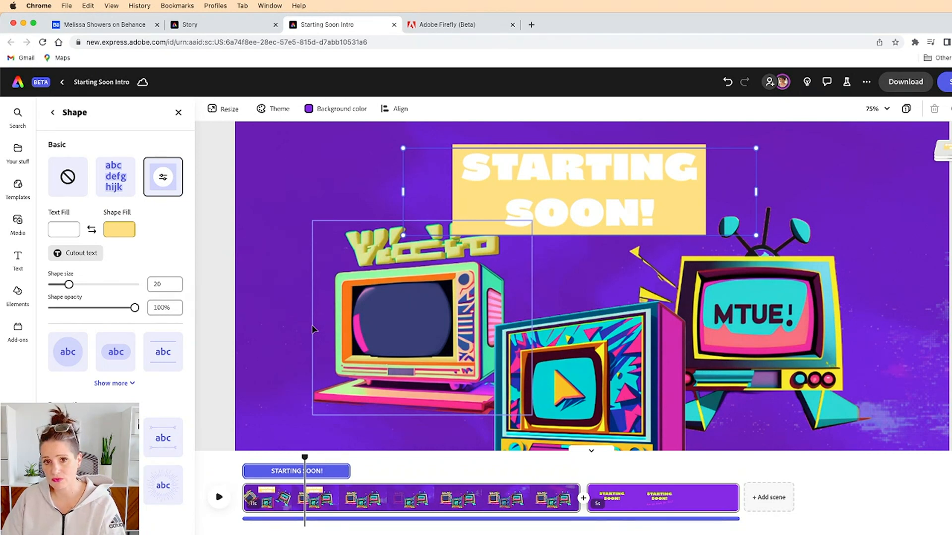
- Change the fill of the background shape behind the "STARTING SOON!" text to black
left_click(125, 230)
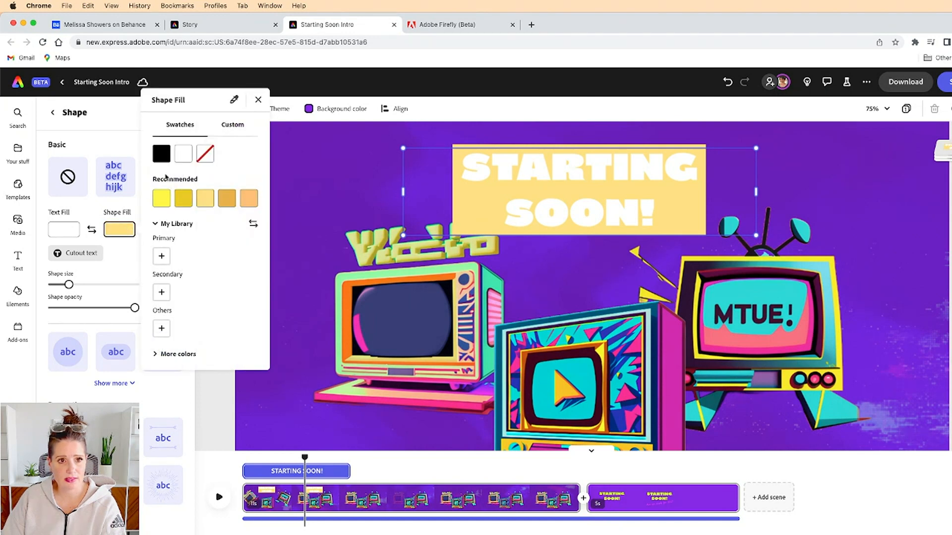
left_click(168, 157)
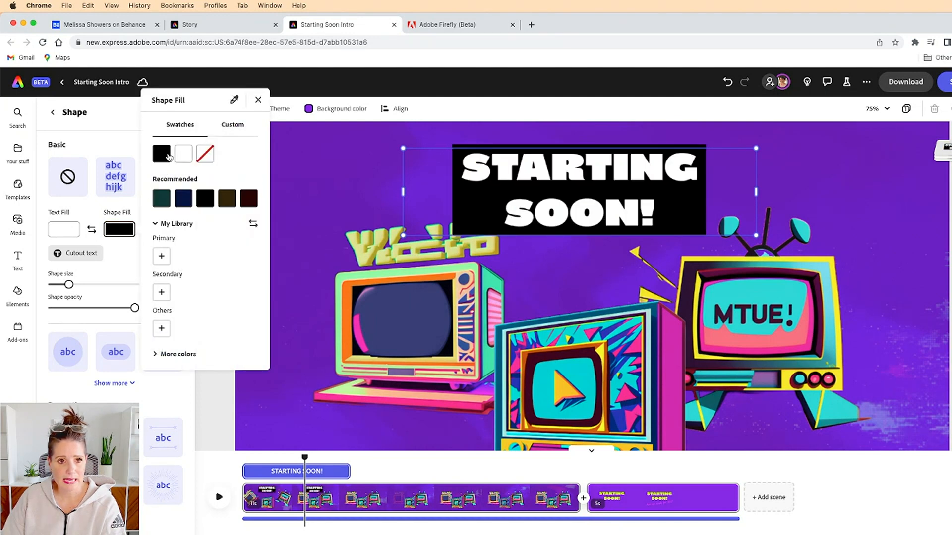
left_click(111, 399)
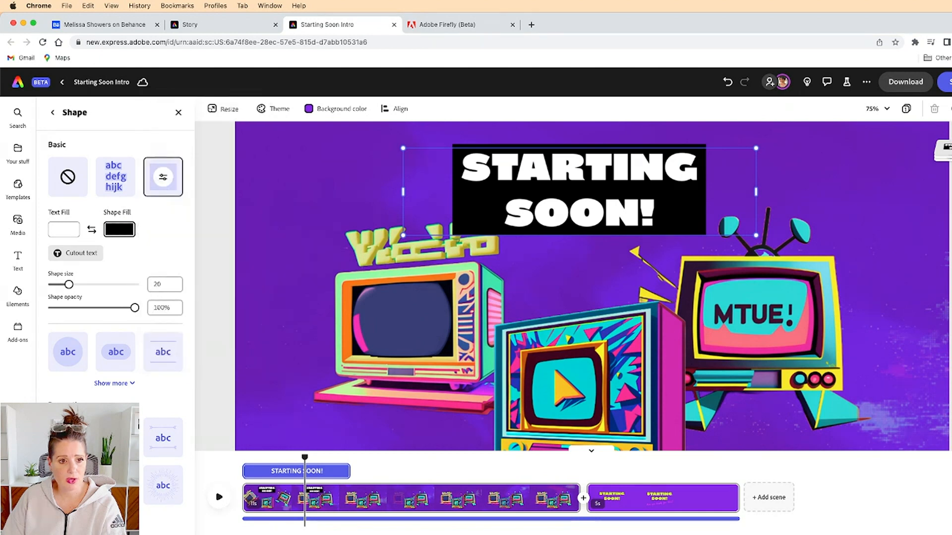
- Expand the basic shapes and try the pill, notched banner and bookmark ribbon behind the title
left_click(113, 384)
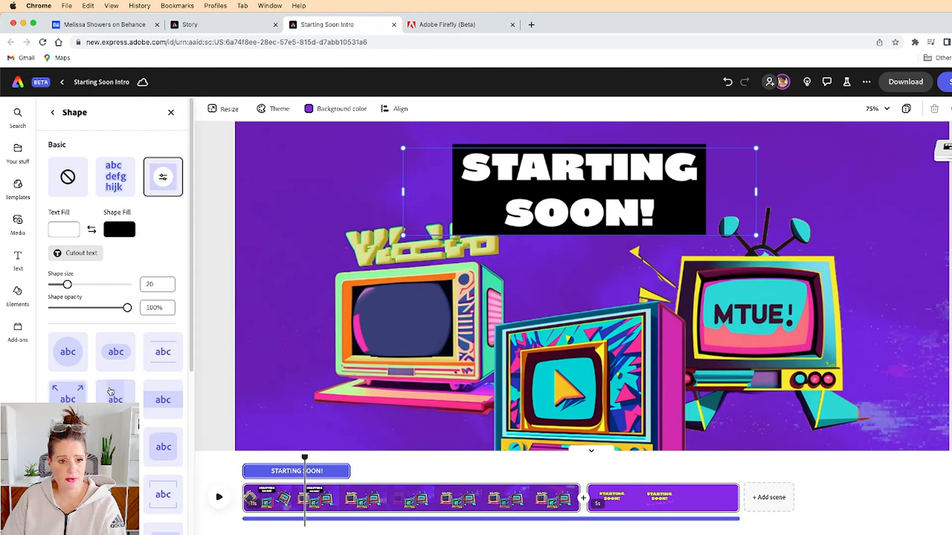
scroll(121, 373, "down", 3)
left_click(108, 294)
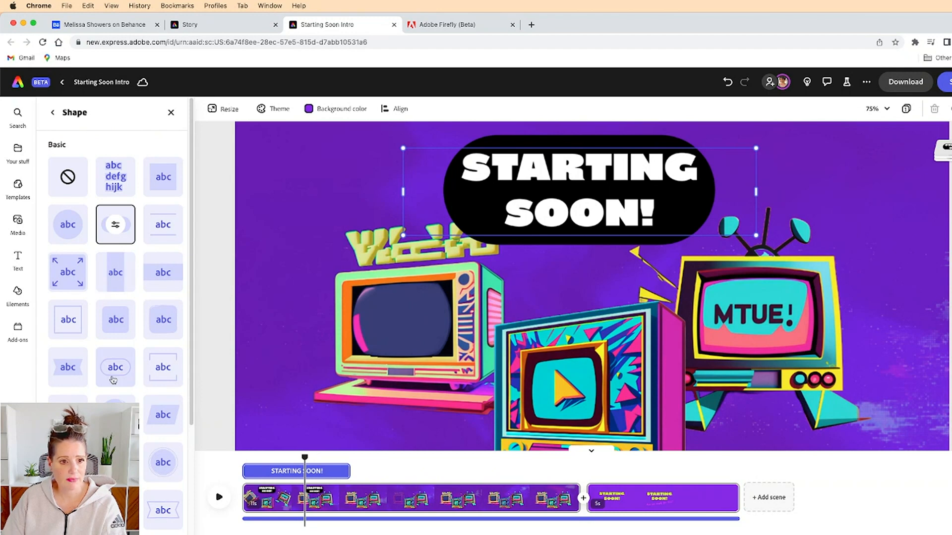
left_click(67, 366)
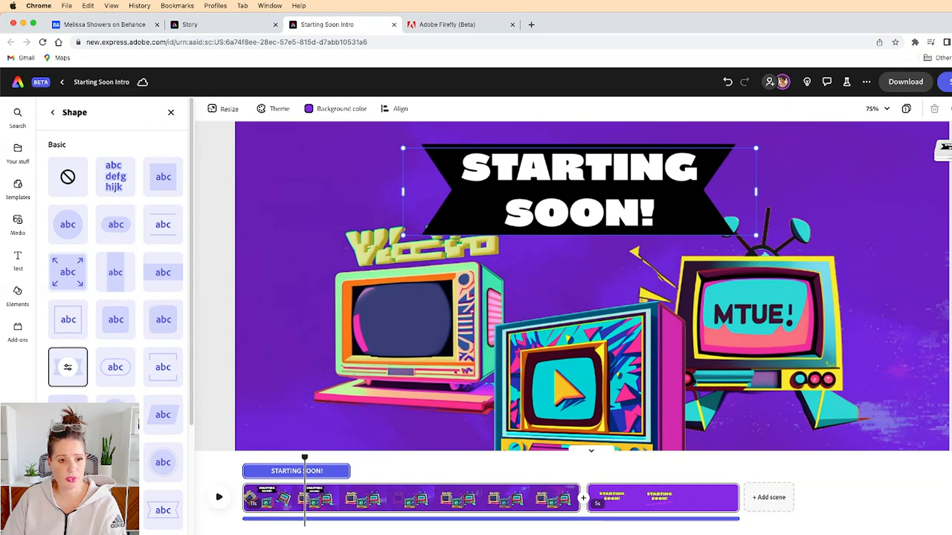
left_click(71, 402)
left_click(68, 462)
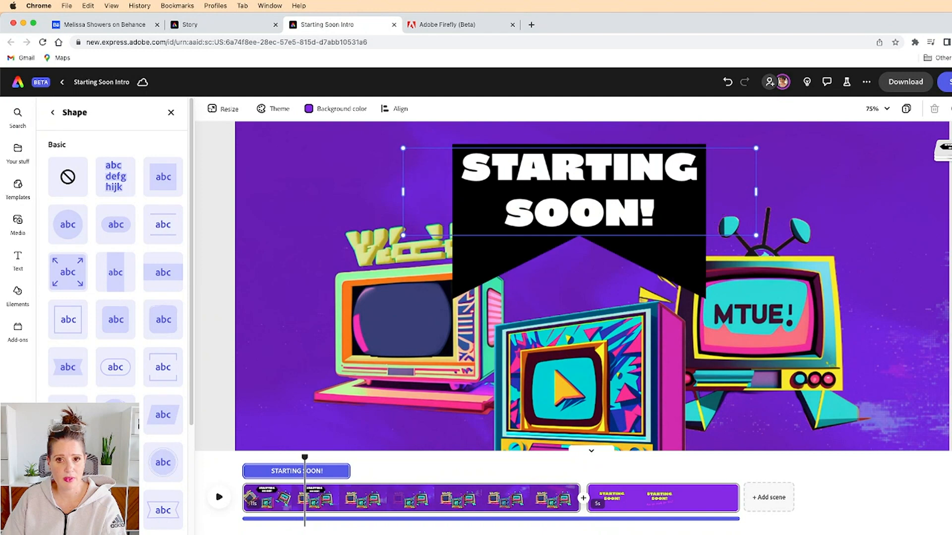
scroll(115, 352, "down", 3)
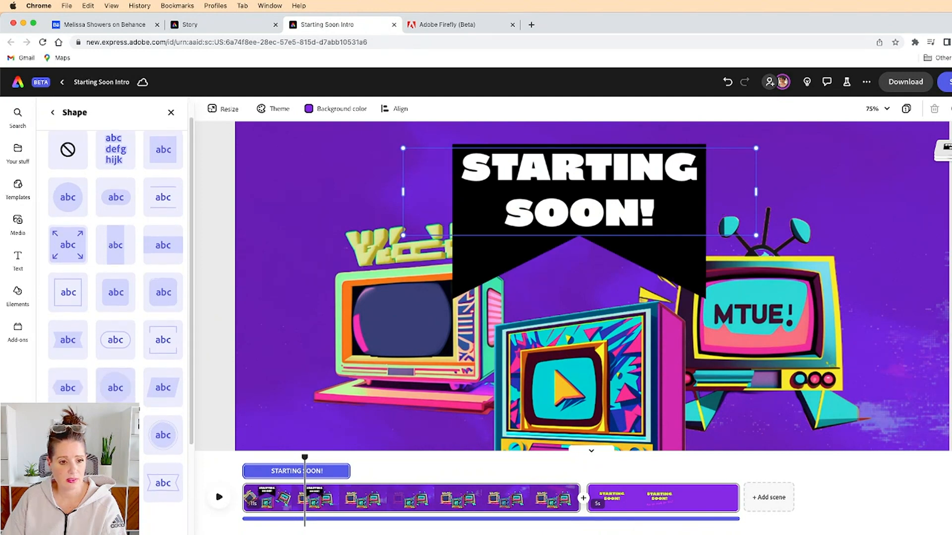
scroll(116, 307, "down", 2)
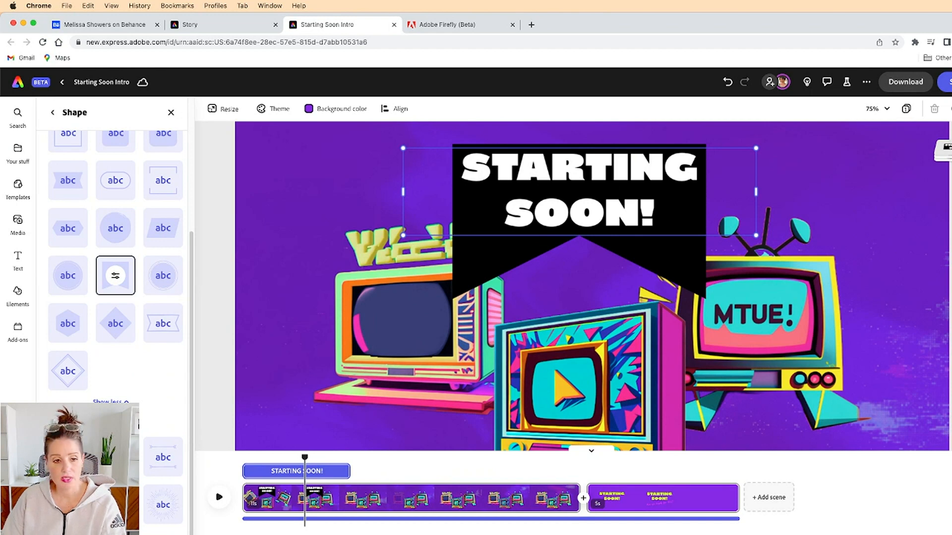
- Try the speech bubble, radiating lines and folded ribbon shapes behind the title, and shrink the title above the TVs
left_click(115, 458)
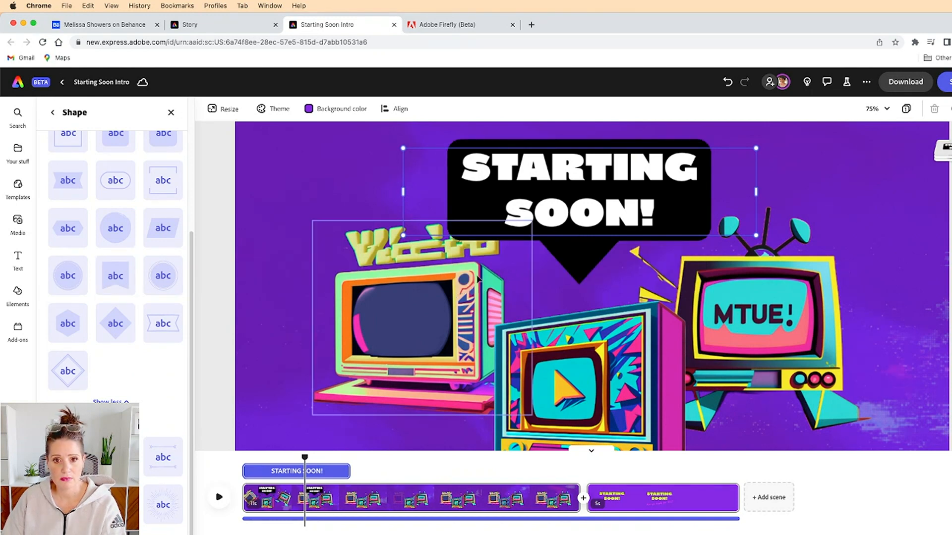
left_click(163, 504)
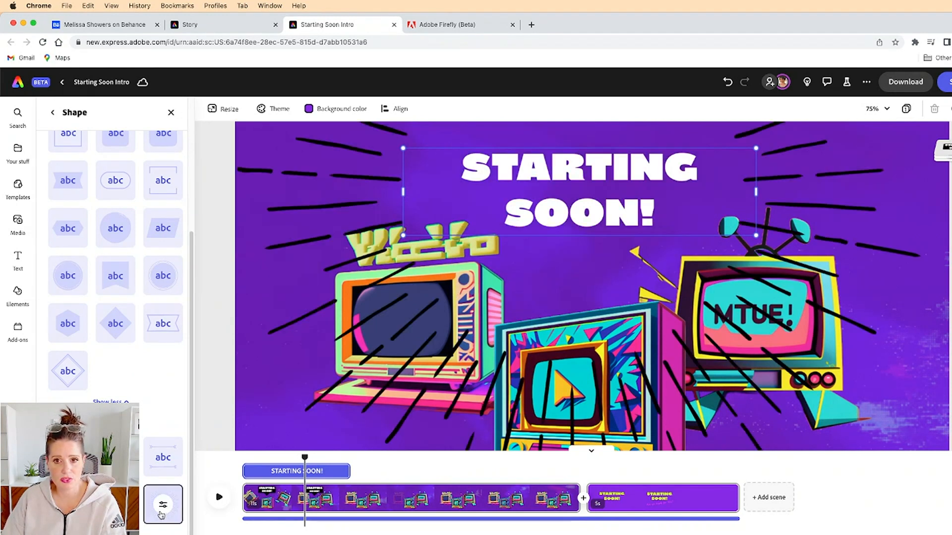
left_click(115, 504)
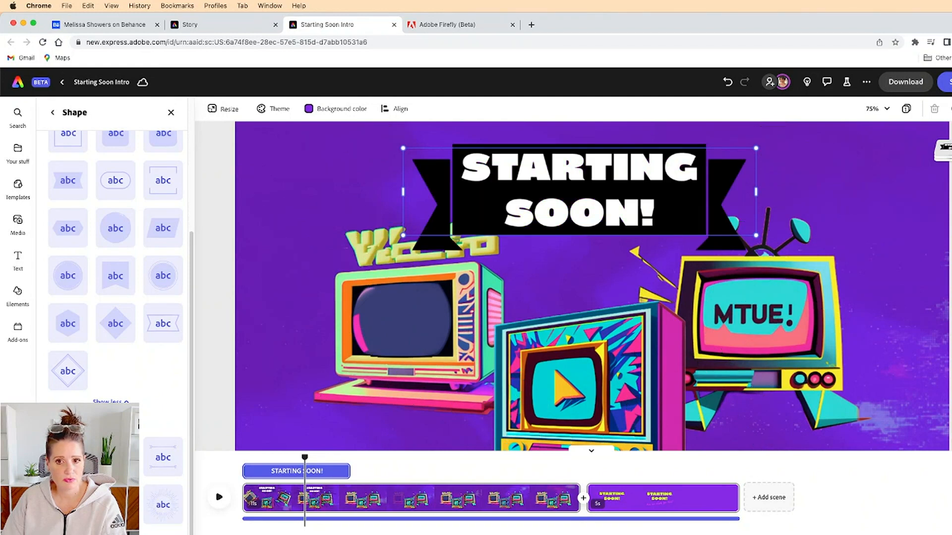
left_click_drag(402, 235, 515, 207)
left_click_drag(638, 190, 599, 194)
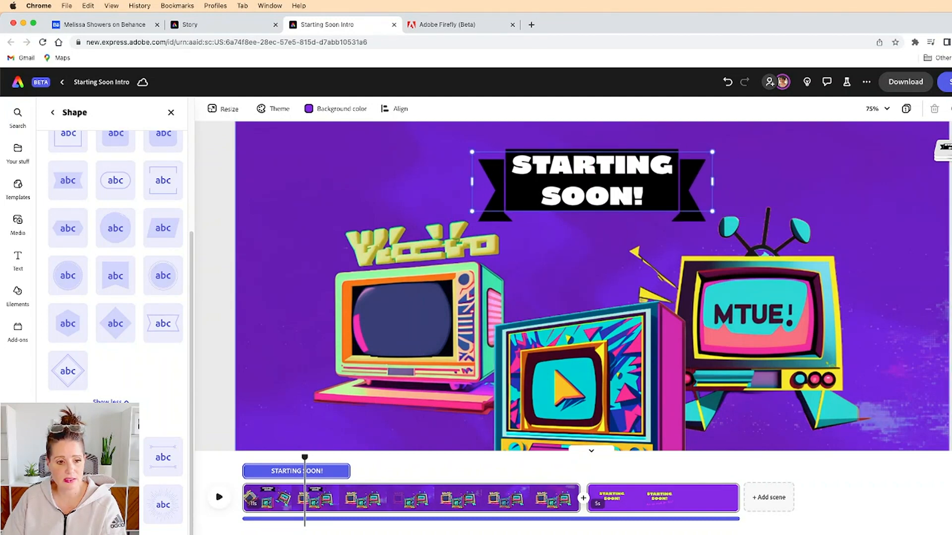
- Try the speech bubble, diamond and outlined pill shapes behind the smaller "STARTING SOON!" title
left_click(115, 504)
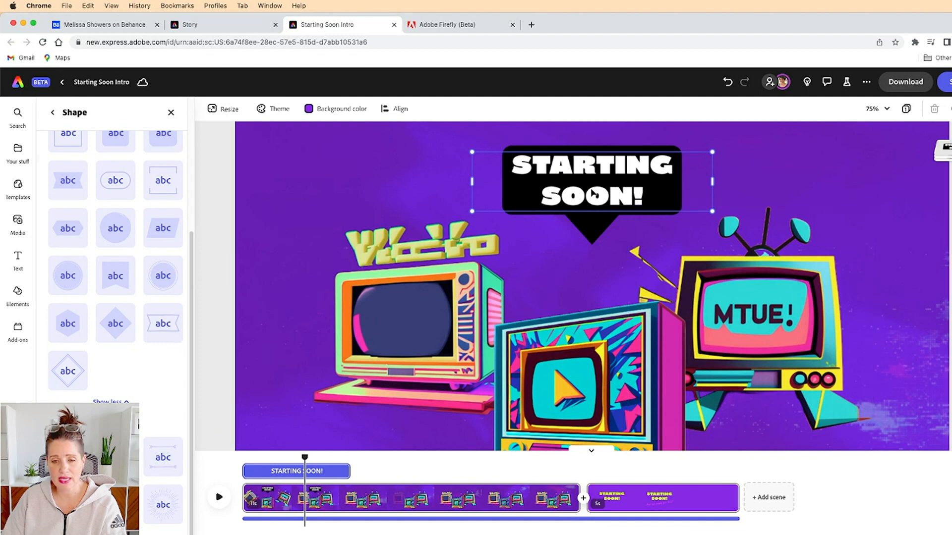
left_click(116, 323)
scroll(120, 313, "up", 3)
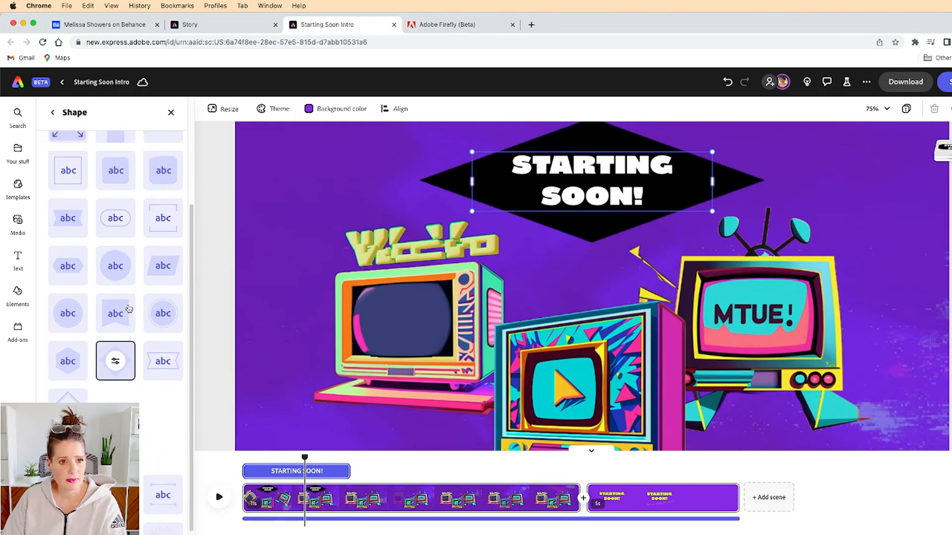
left_click(121, 316)
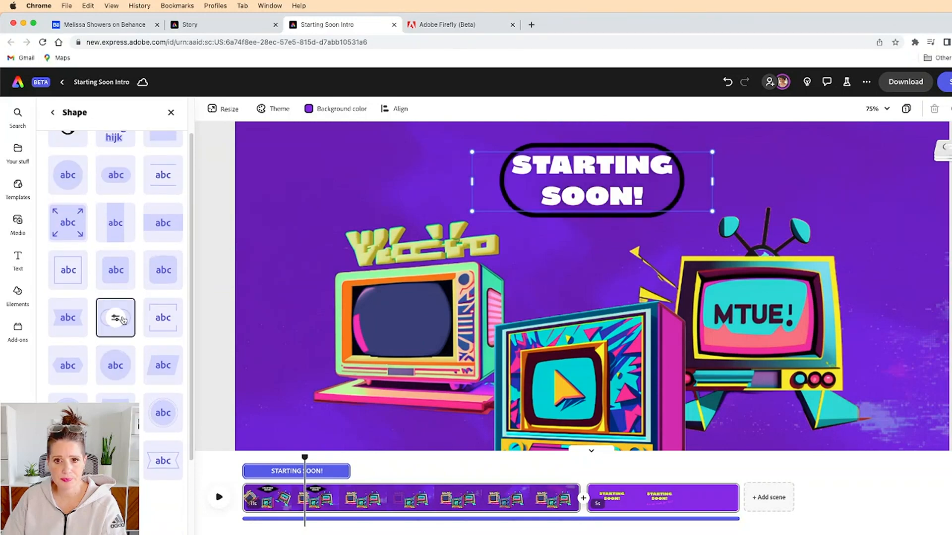
scroll(115, 312, "up", 1)
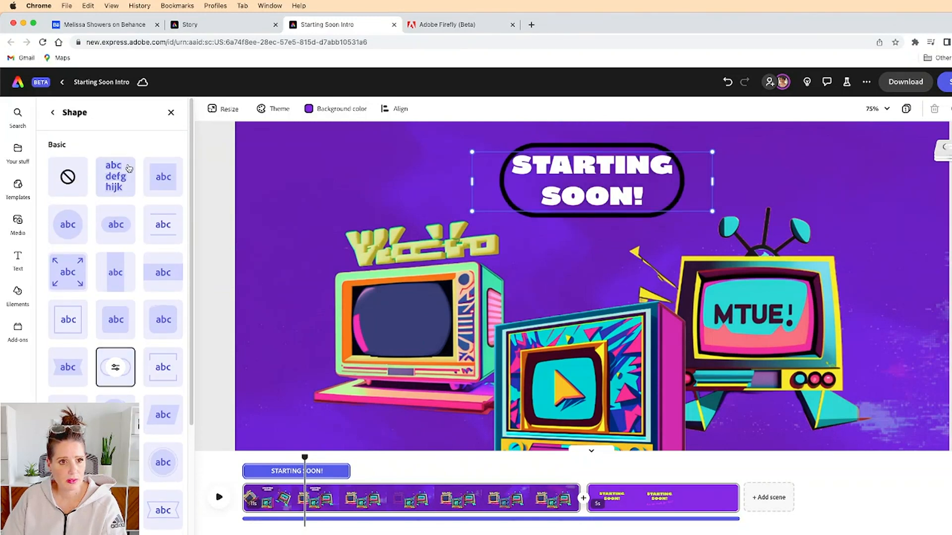
- Remove the background shape from the "STARTING SOON!" text
left_click(51, 116)
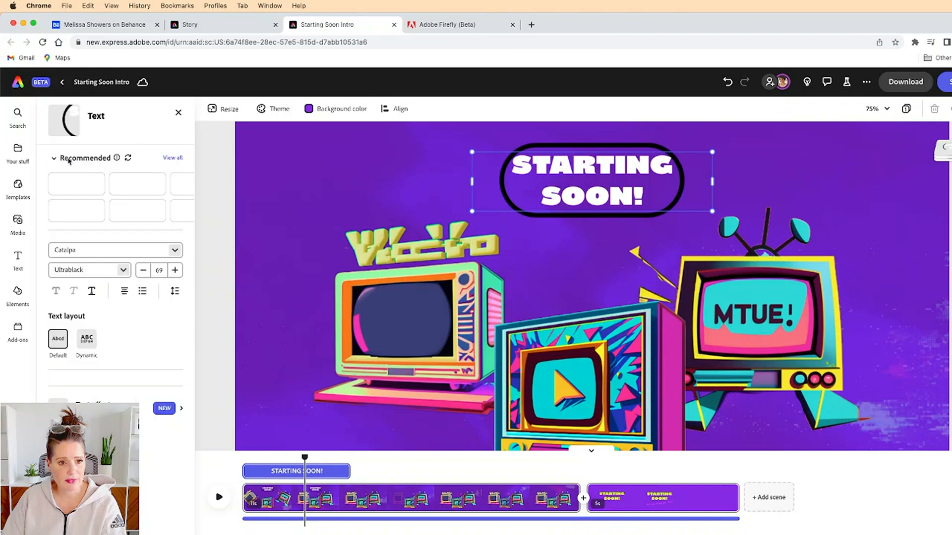
scroll(142, 378, "down", 2)
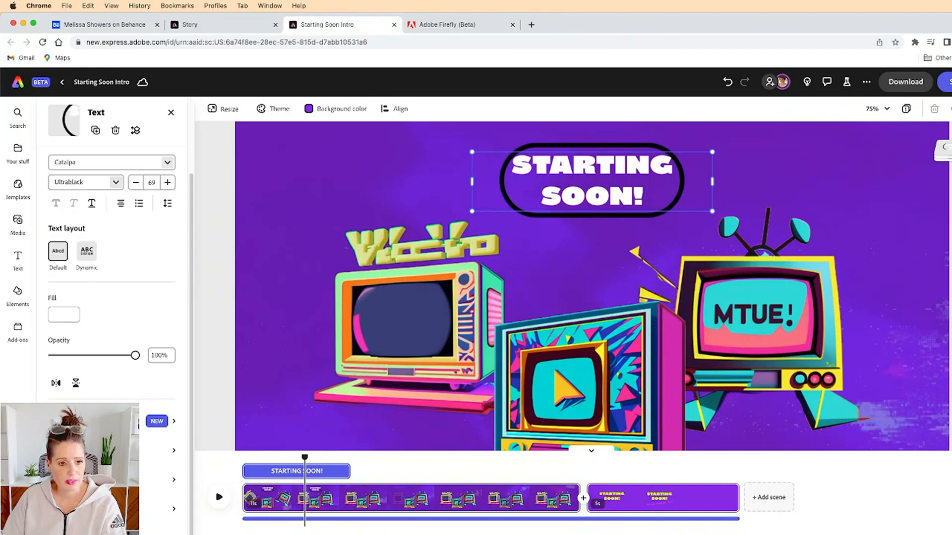
left_click(64, 119)
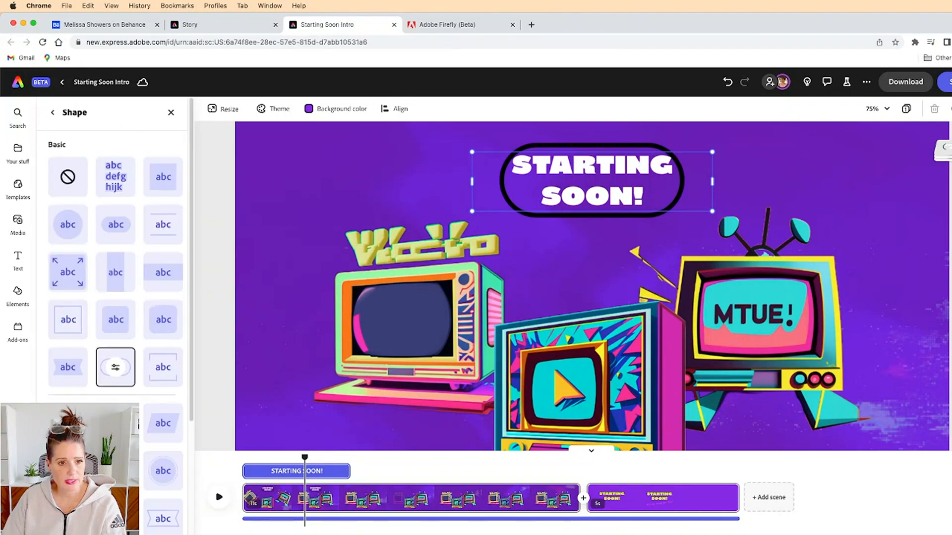
left_click(67, 177)
left_click(54, 115)
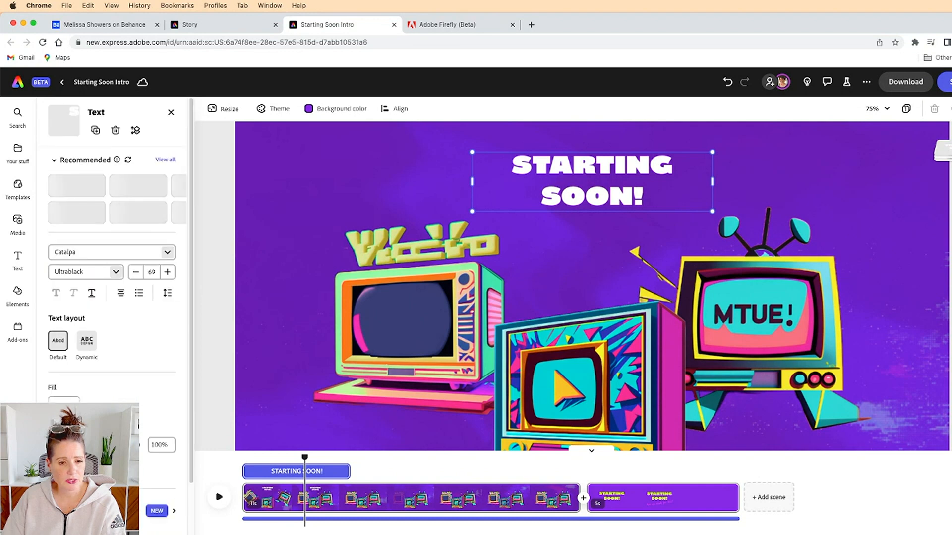
- Add a shadow to the title, compare presets such as Classic, Glow and Smooth, and choose the Custom shadow
scroll(112, 297, "down", 2)
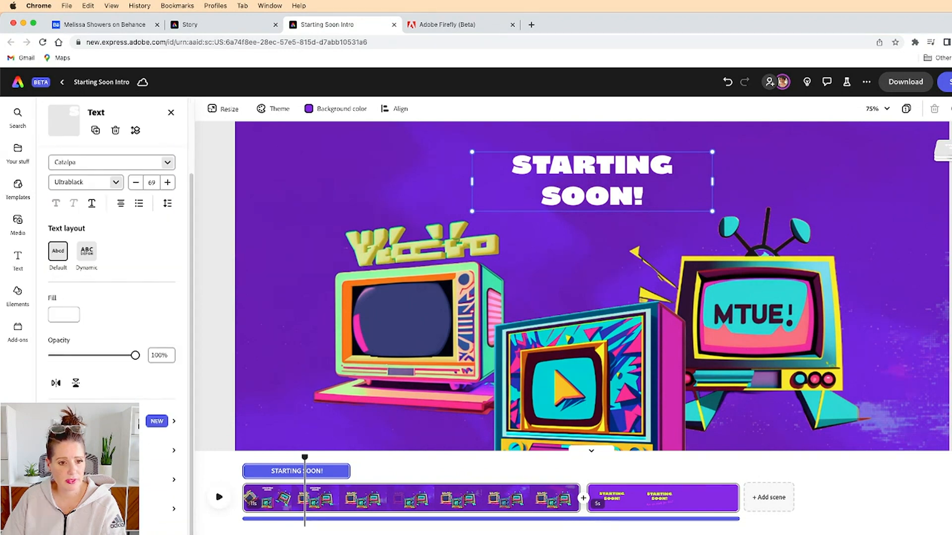
left_click(159, 479)
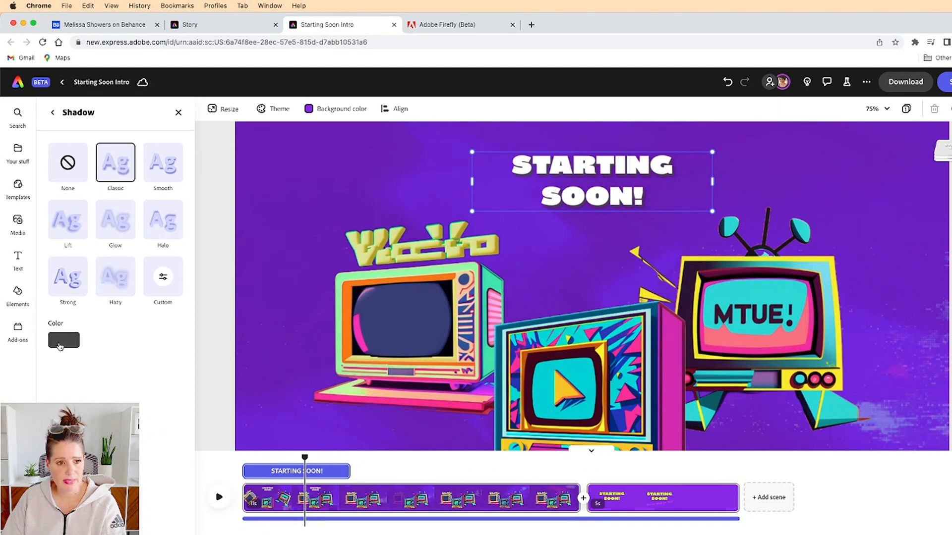
left_click(68, 281)
left_click(70, 233)
left_click(113, 226)
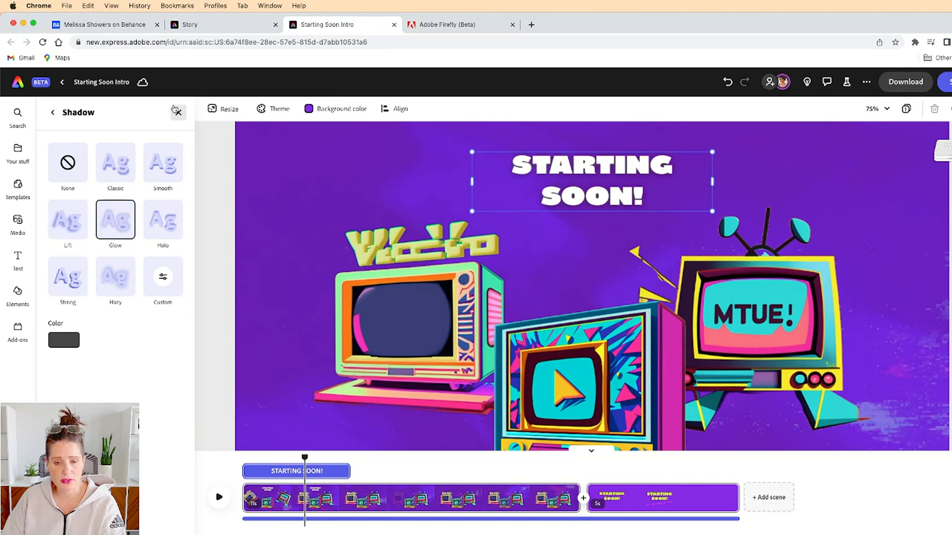
left_click(125, 165)
left_click(165, 169)
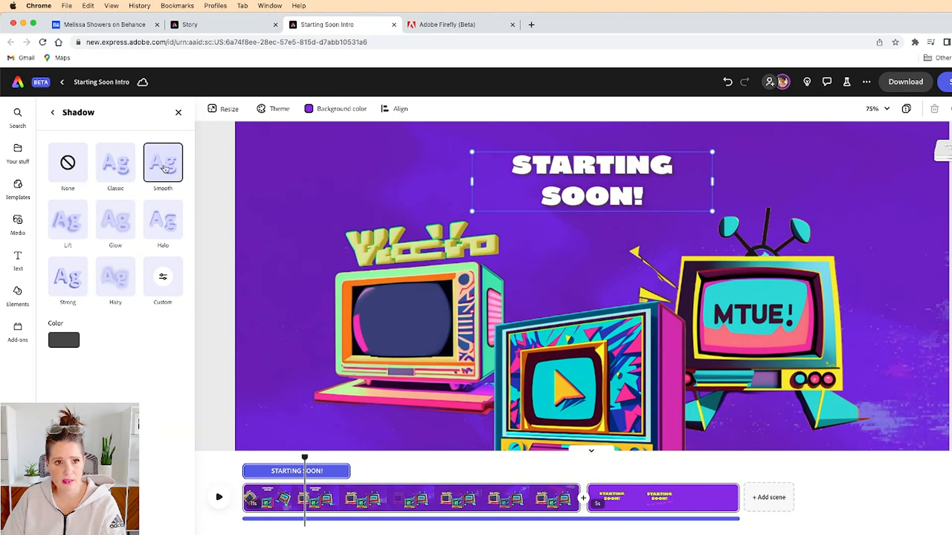
left_click(114, 158)
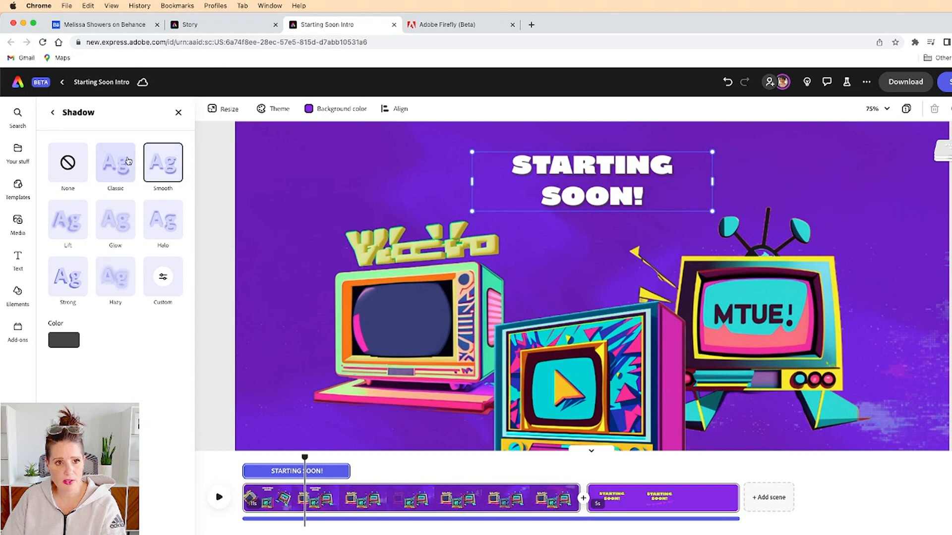
left_click(162, 277)
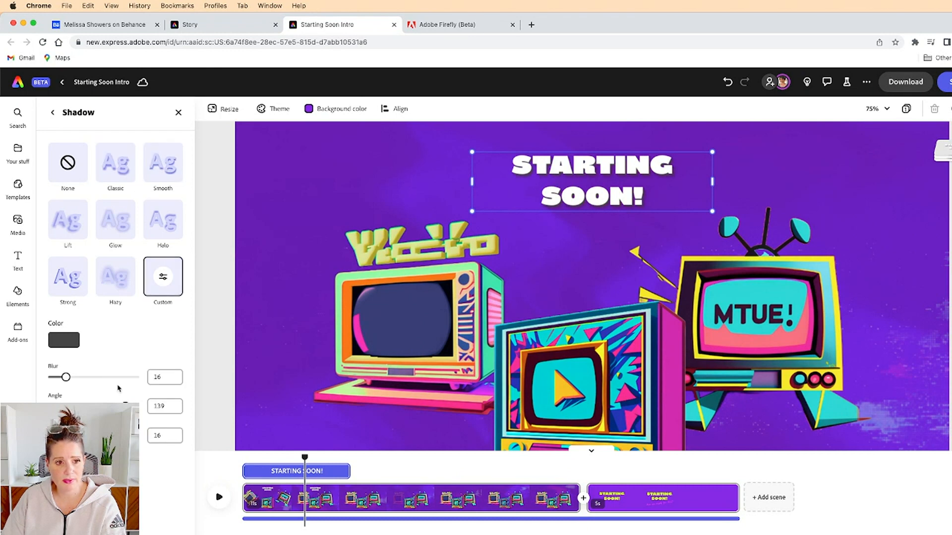
- Enlarge the "STARTING SOON!" title and position it roughly centred above the three TVs
left_click_drag(471, 211, 292, 256)
left_click_drag(518, 239, 606, 225)
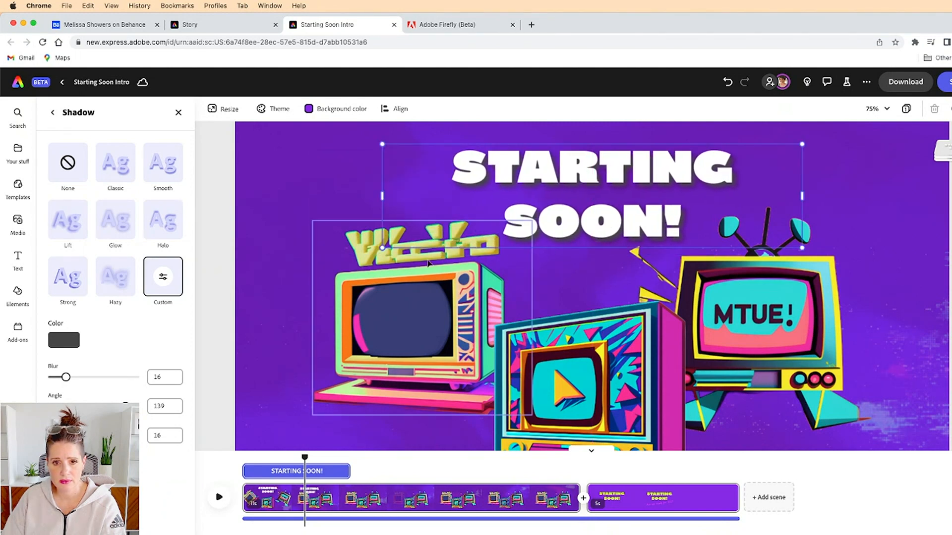
left_click_drag(382, 247, 458, 229)
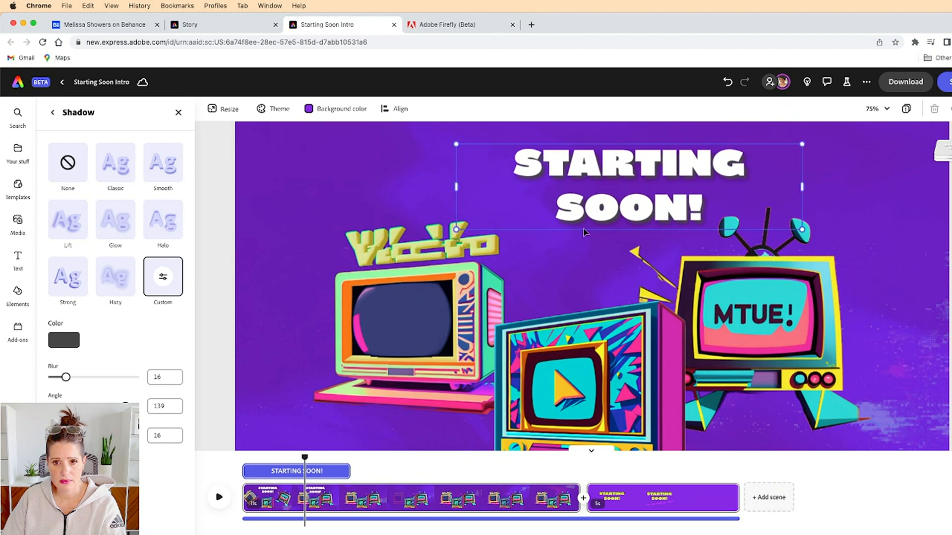
left_click_drag(623, 214, 600, 216)
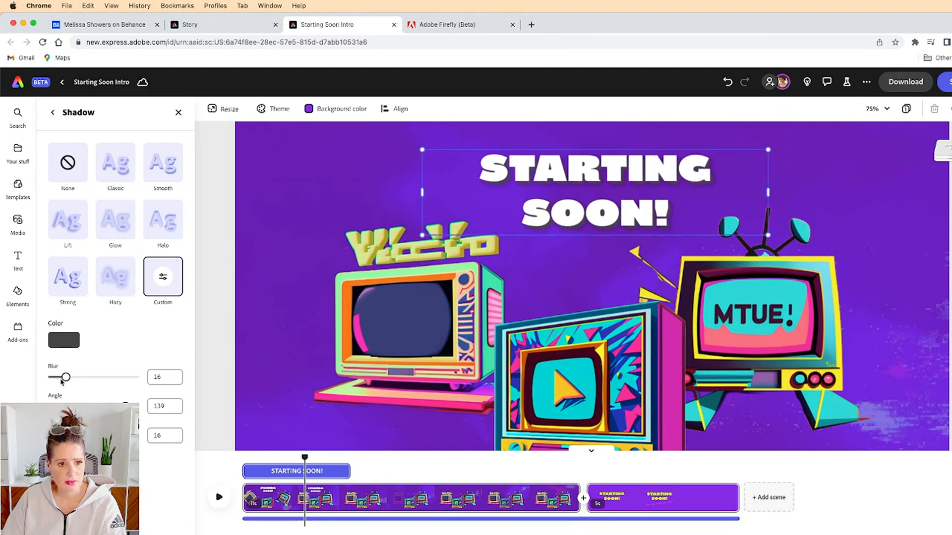
- Set the title shadow's blur to 32 and distance to 17, and align the title to the page's horizontal center
left_click_drag(66, 378, 78, 378)
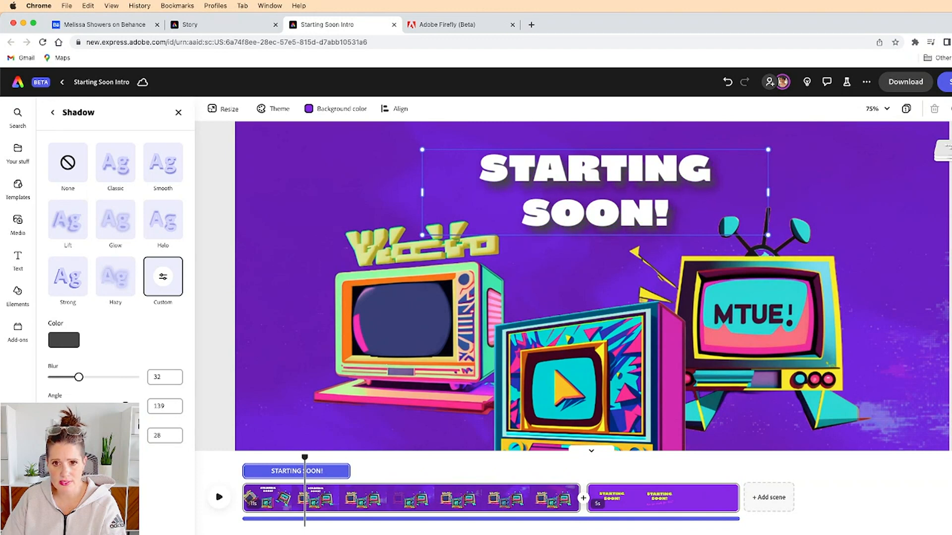
left_click_drag(65, 435, 67, 435)
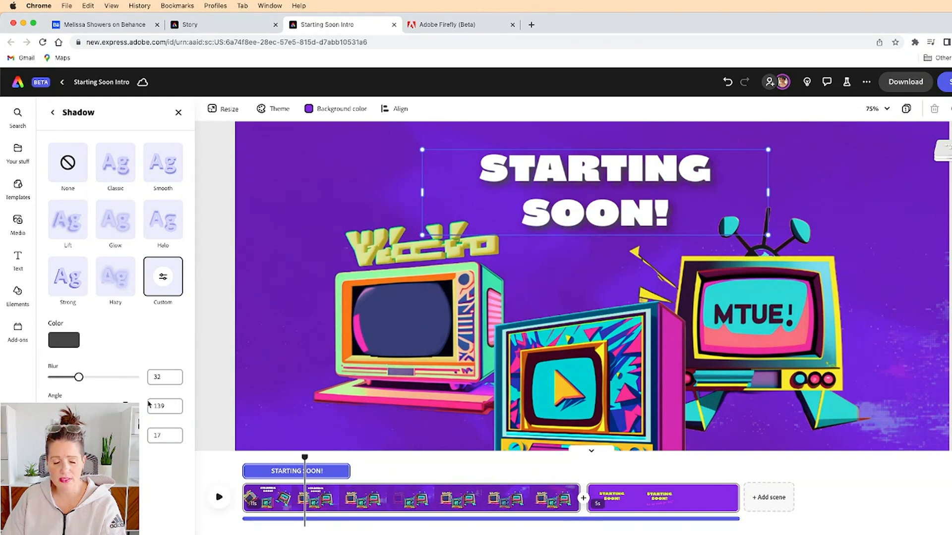
left_click(395, 109)
left_click(448, 175)
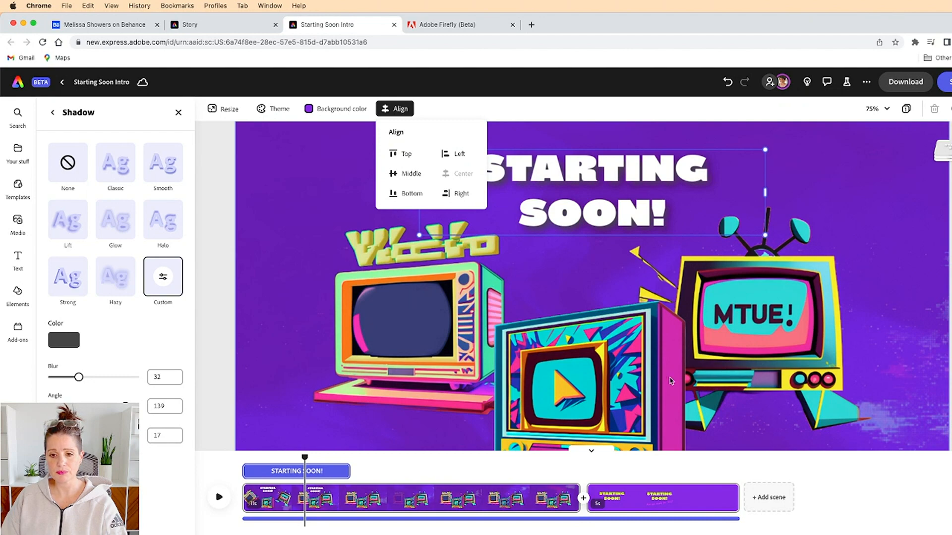
- Fit the whole page in view, select all three retro TVs together and move them slightly down the page
left_click(876, 108)
left_click(876, 108)
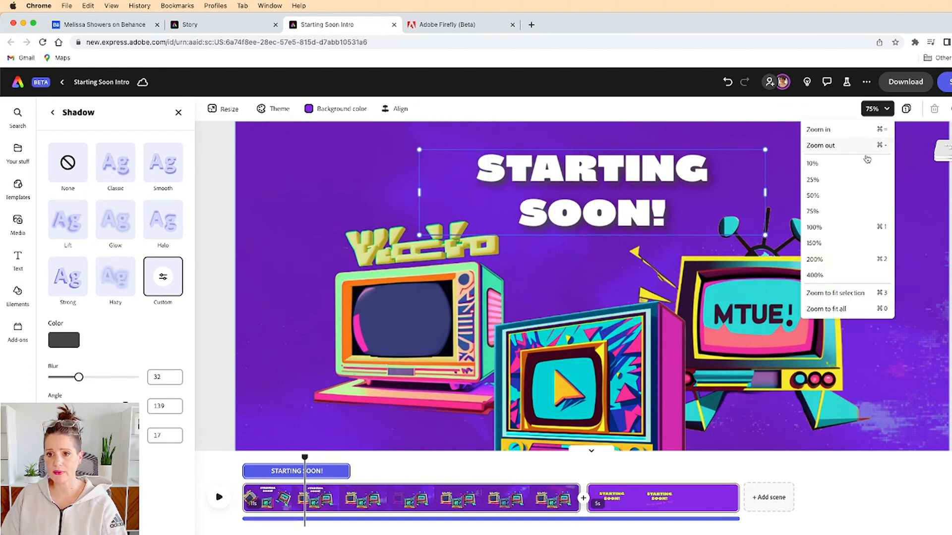
left_click(850, 294)
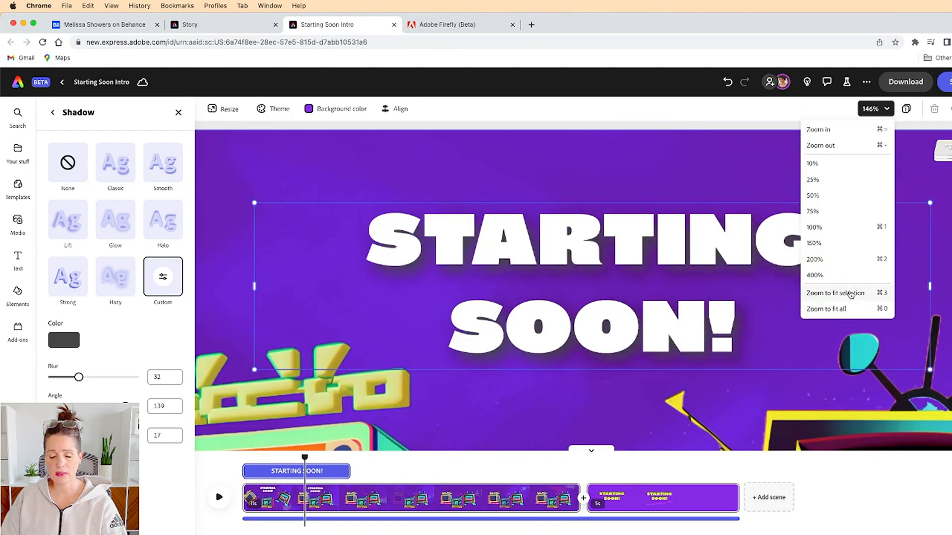
left_click(842, 309)
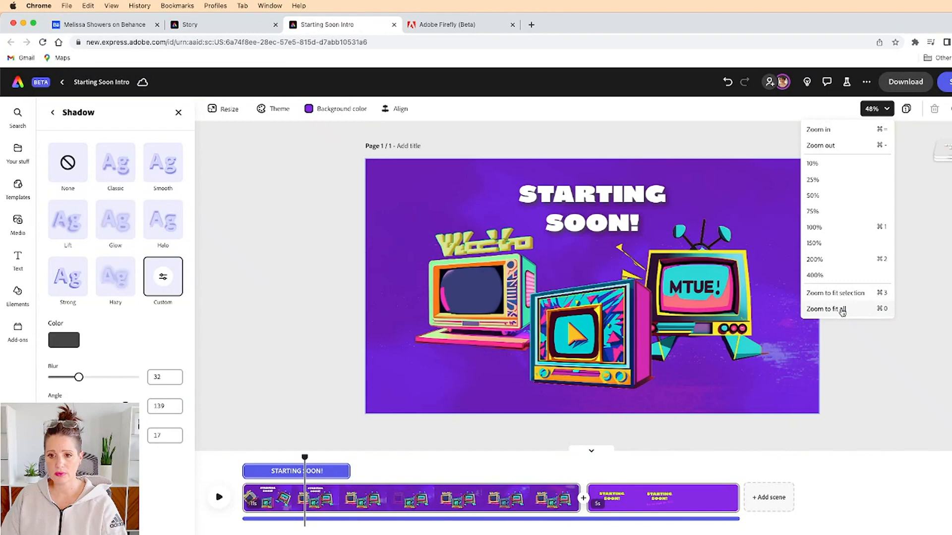
left_click(876, 110)
left_click(484, 309)
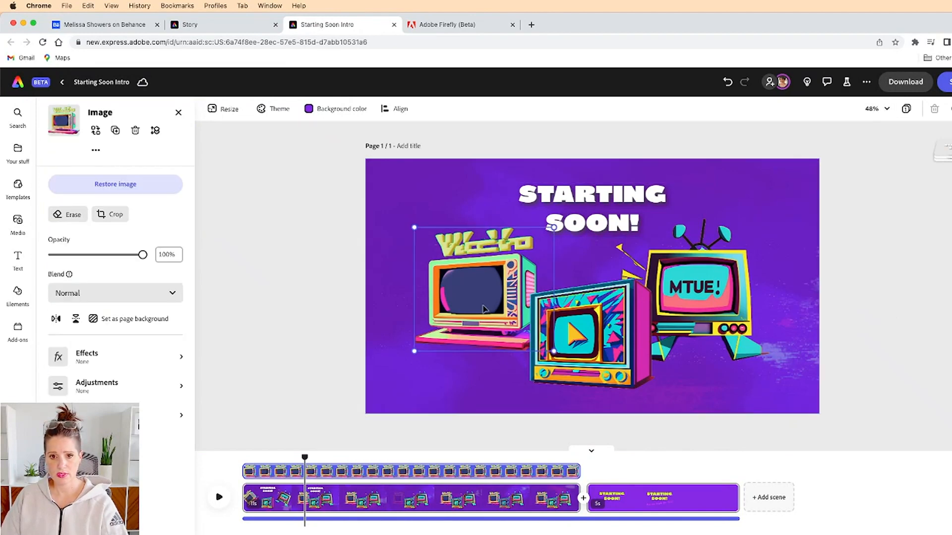
left_click(601, 337, "shift")
left_click(712, 314, "shift")
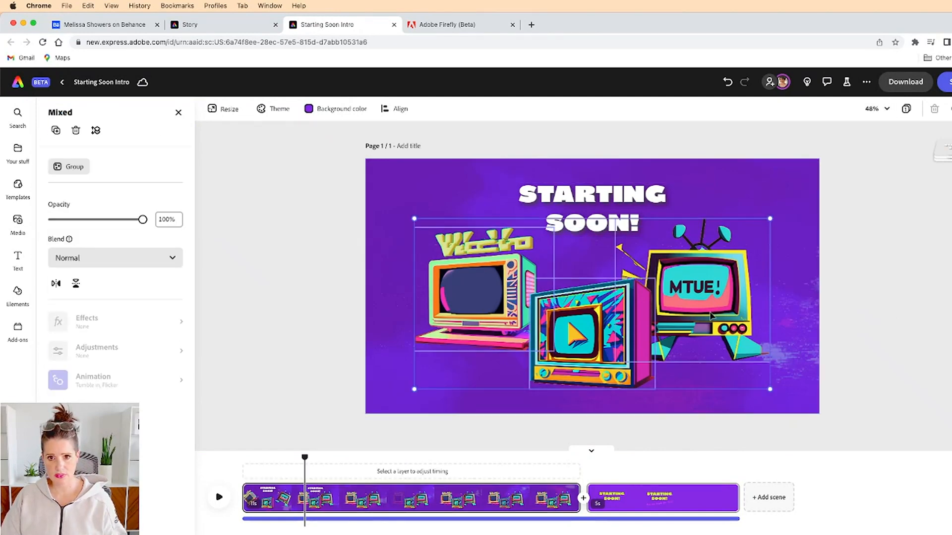
left_click_drag(713, 313, 707, 316)
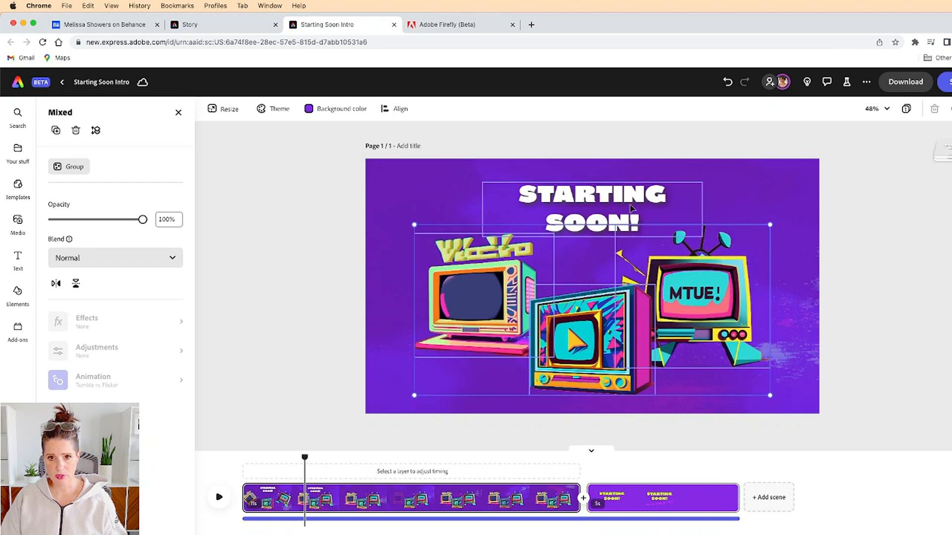
- Widen the first scene's title text box and put "STARTING SOON!" on a single line
left_click(587, 219)
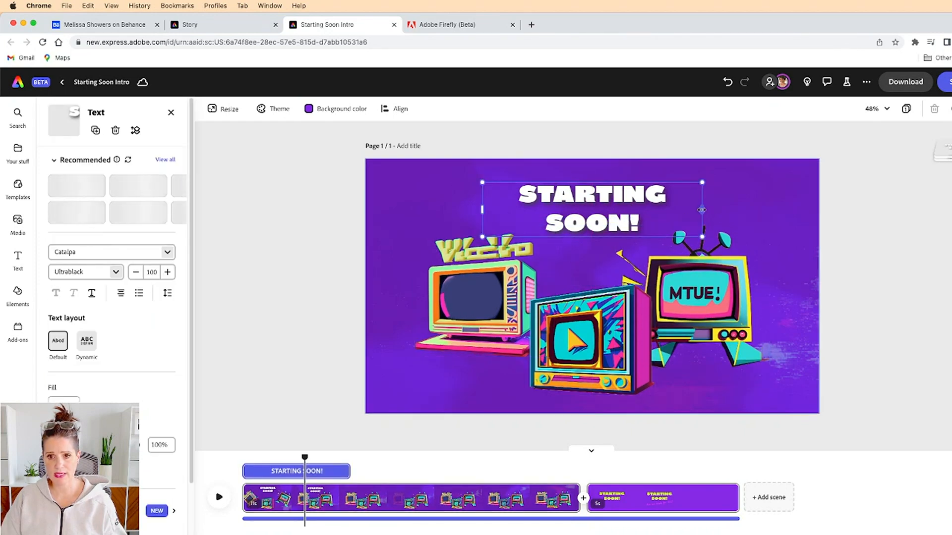
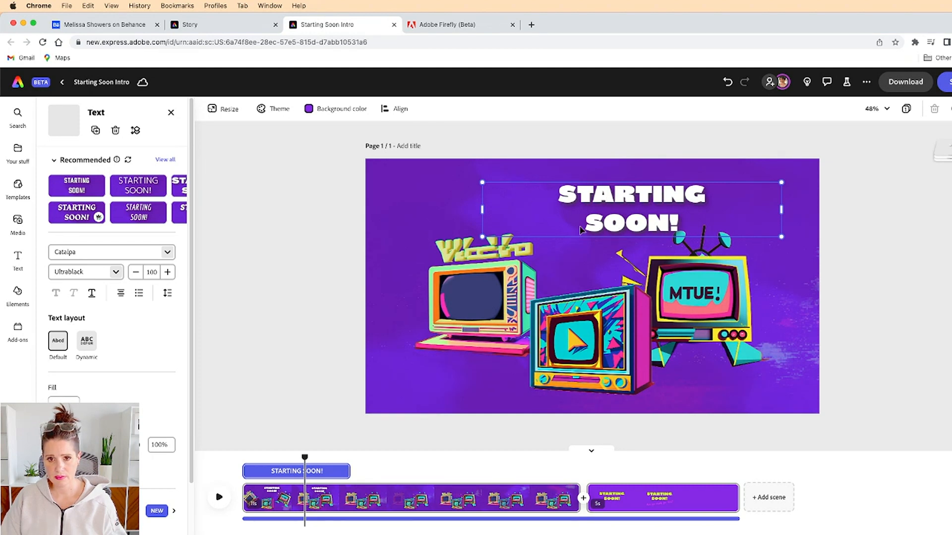
left_click(519, 305)
left_click(606, 213)
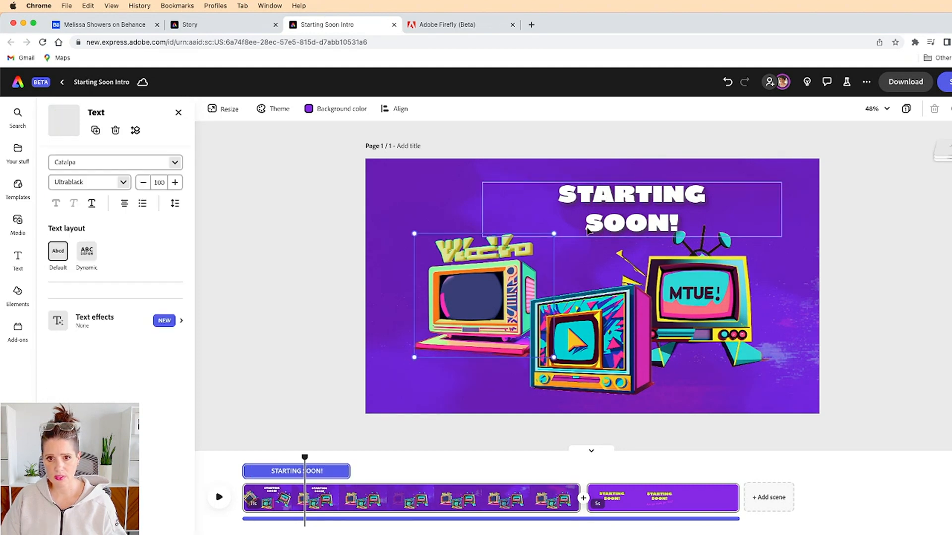
double_click(586, 227)
left_click(585, 223)
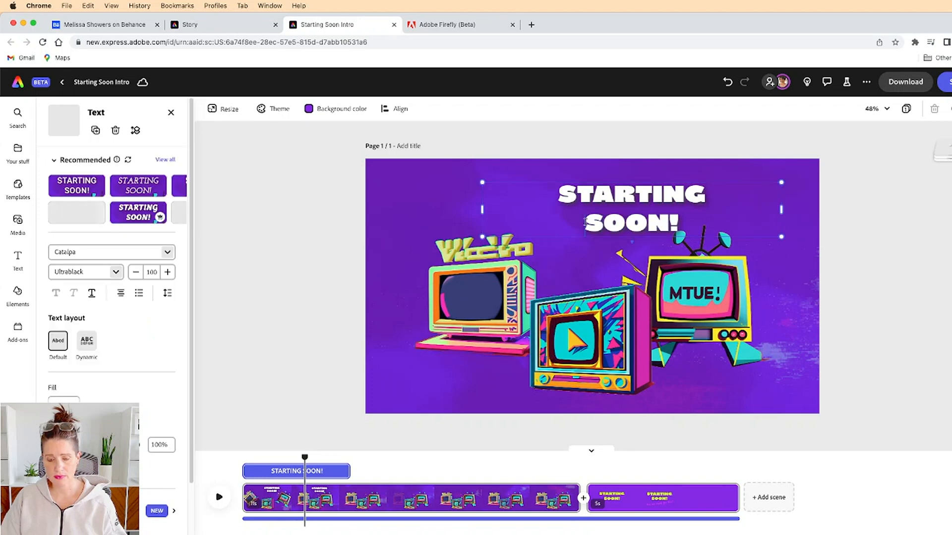
key("BackSpace")
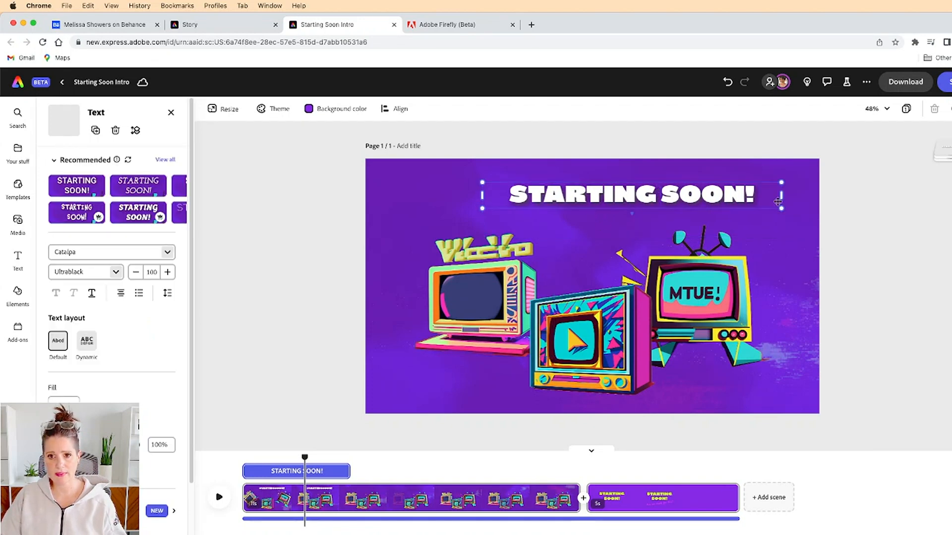
- Move the one-line title down to just above the TVs and center it horizontally on the page
left_click_drag(730, 194, 690, 208)
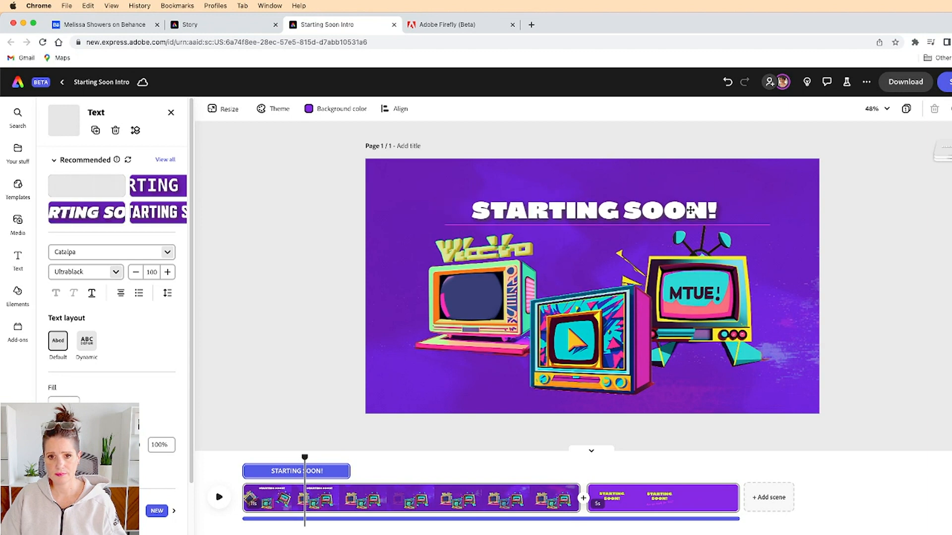
left_click(380, 110)
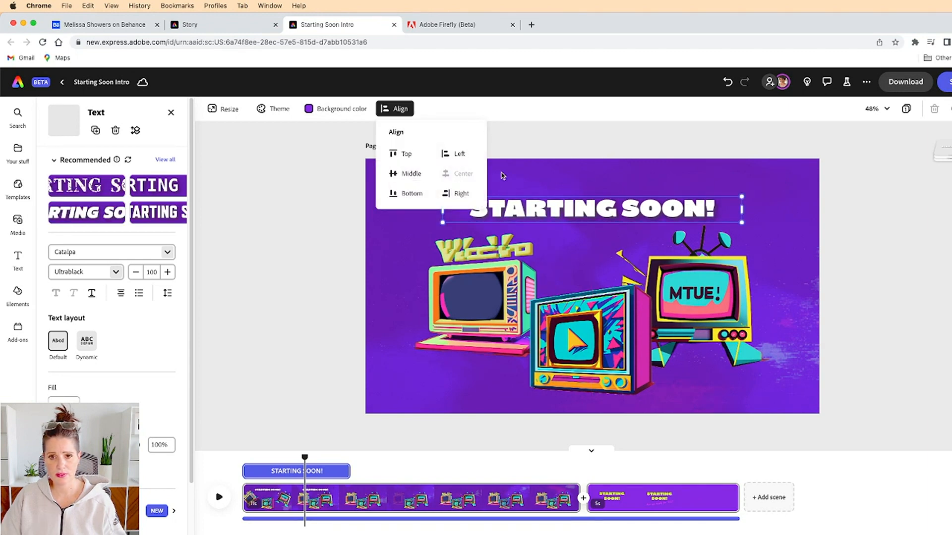
left_click(902, 214)
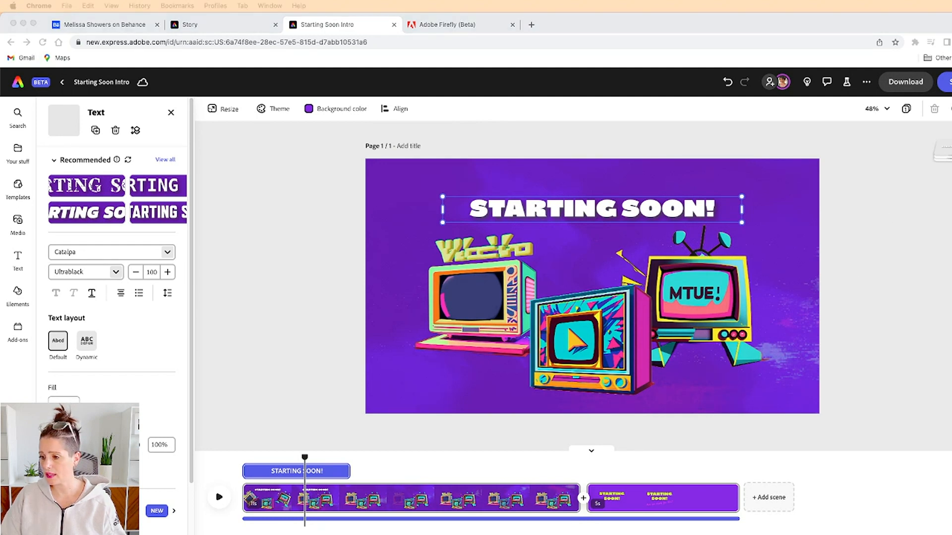
- Return the playhead to 0s and shift the title's timing in the first scene to a later start
left_click(304, 457)
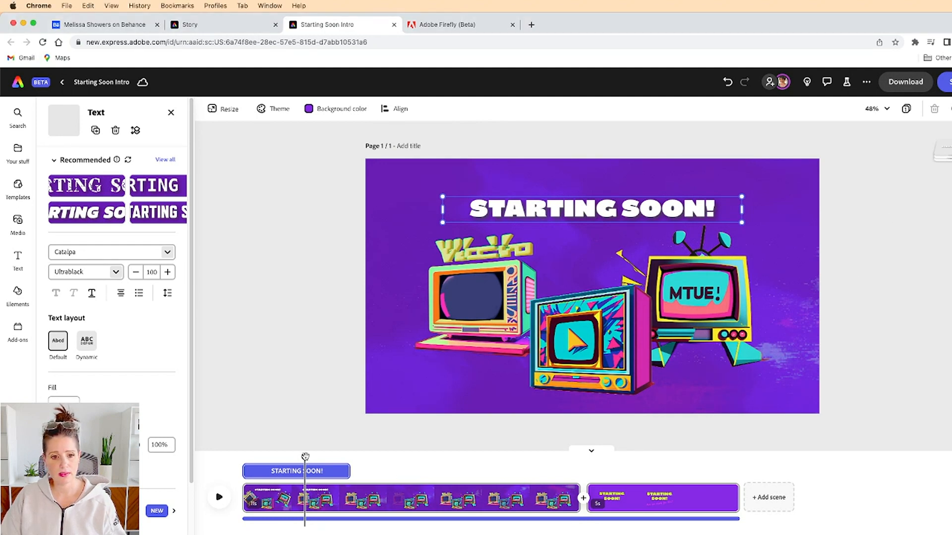
left_click_drag(305, 456, 243, 457)
left_click_drag(297, 471, 242, 458)
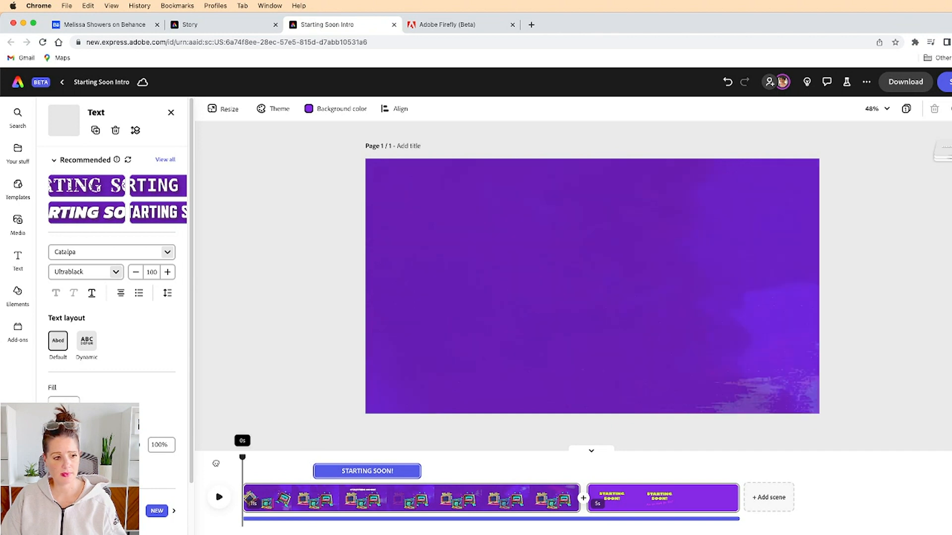
- Preview the first scene, and extend the title's duration to the end of that scene
left_click(219, 497)
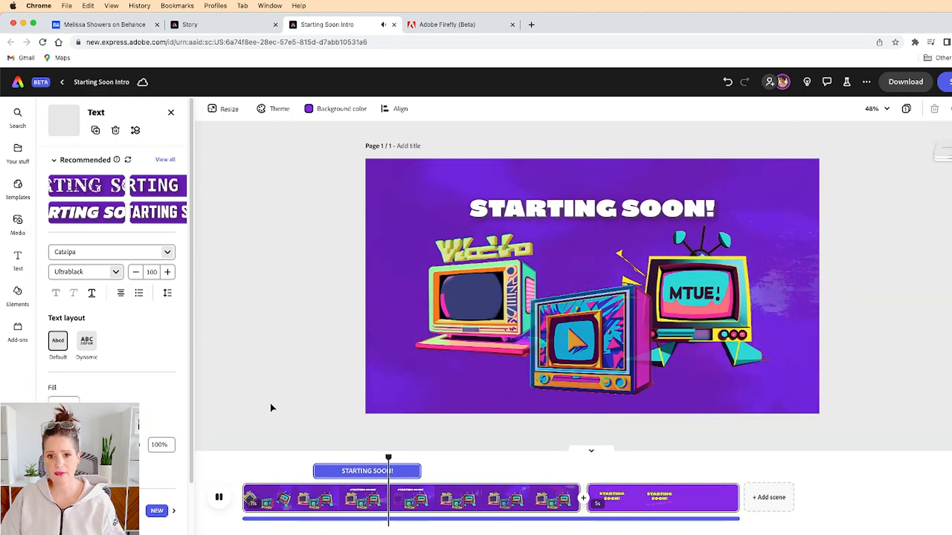
left_click(218, 498)
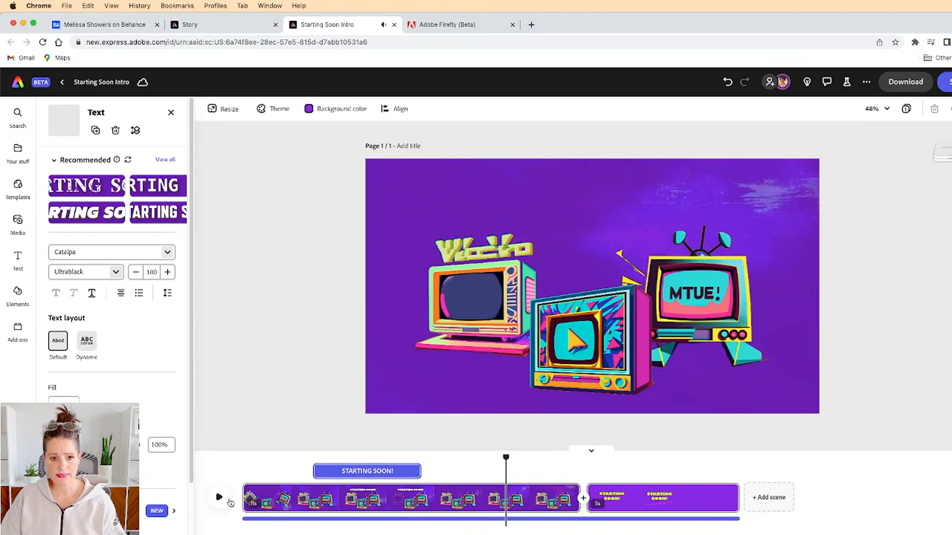
left_click_drag(423, 472, 578, 472)
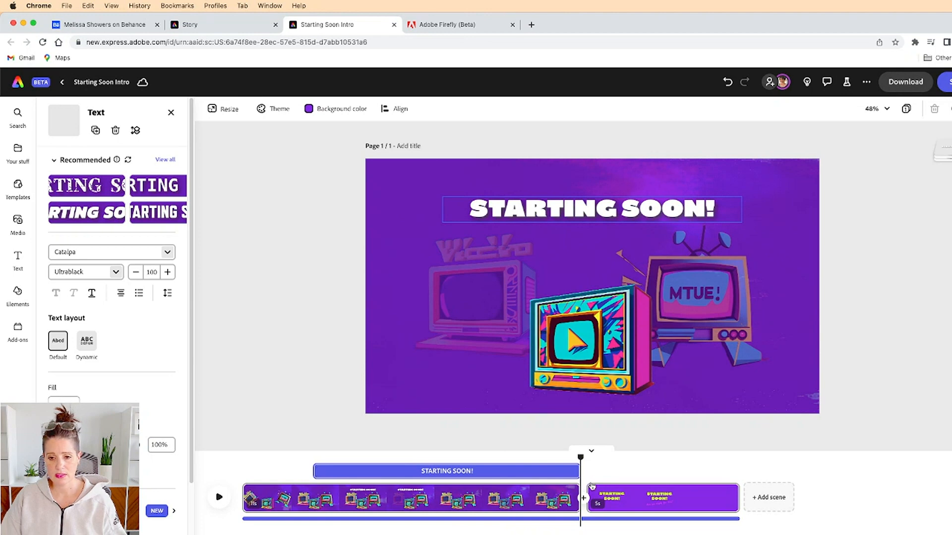
- Change the fill of the second scene's "STARTING SOON!" title to white
left_click_drag(580, 456, 602, 458)
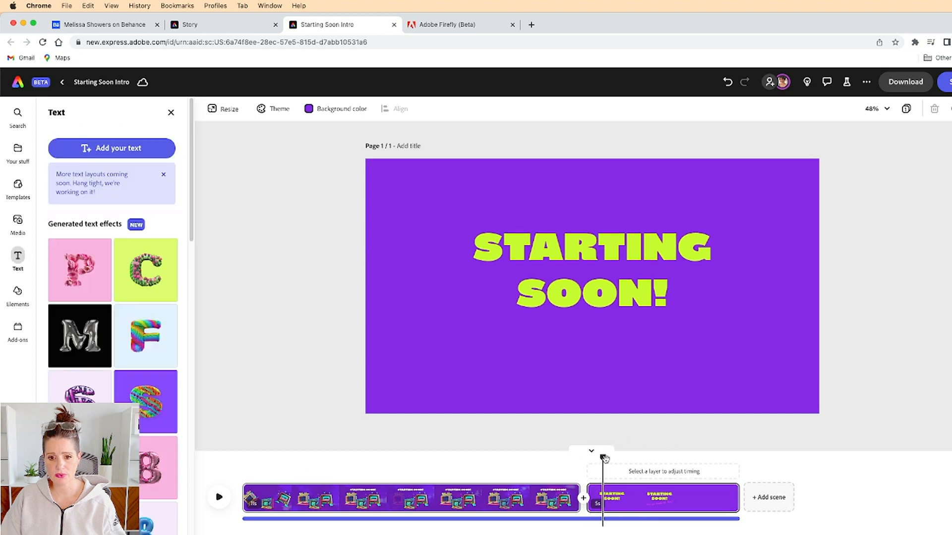
left_click(613, 308)
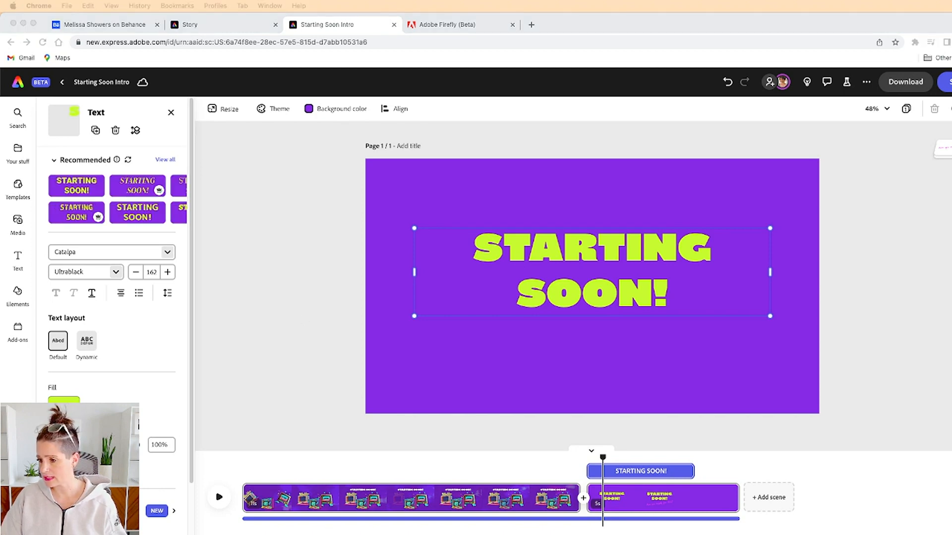
scroll(160, 240, "down", 1)
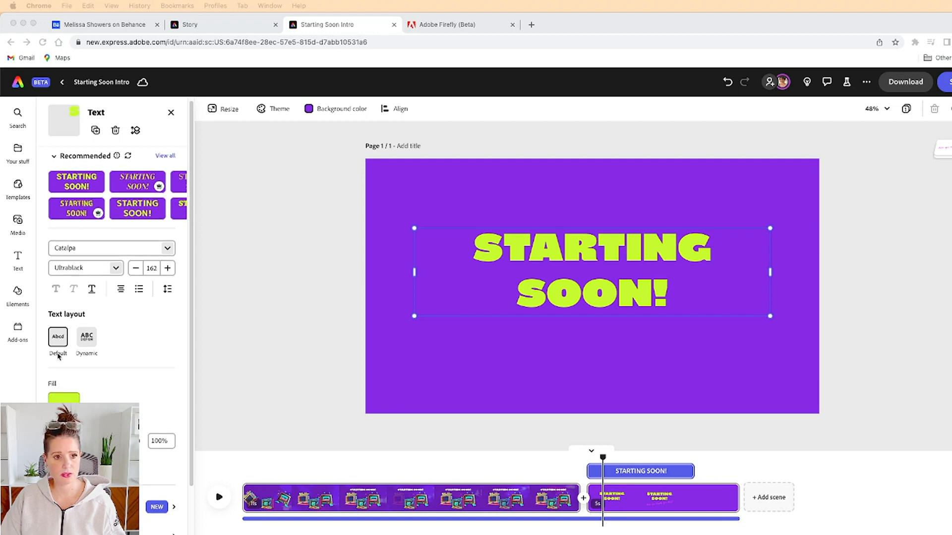
left_click(67, 401)
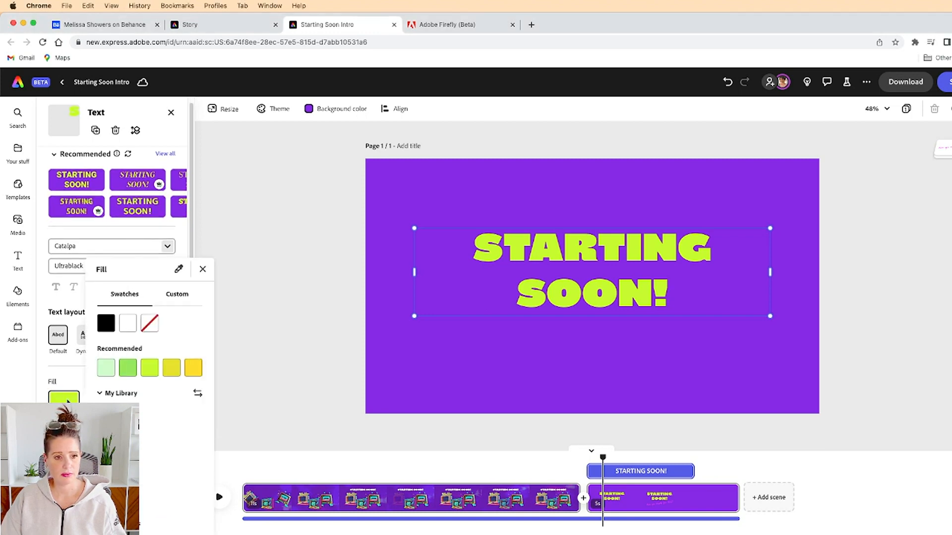
left_click(128, 323)
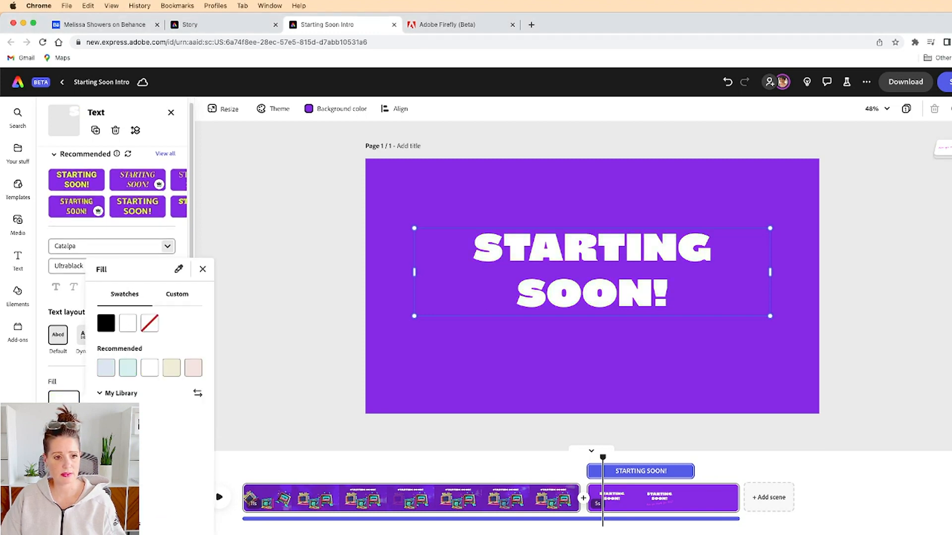
- Add a shadow to the second scene's title, choose the Custom style and set its blur to 18
scroll(112, 297, "down", 3)
left_click(121, 480)
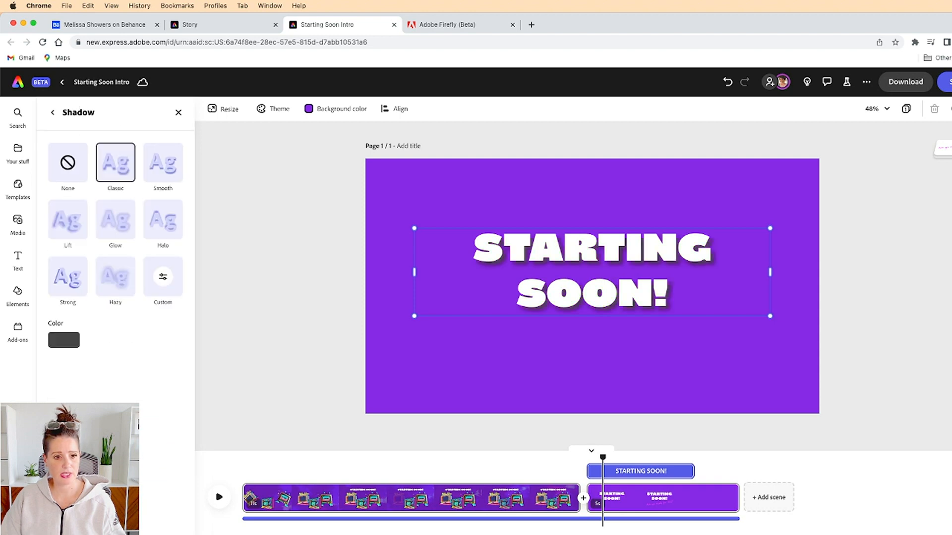
left_click(76, 284)
left_click(129, 173)
left_click(163, 277)
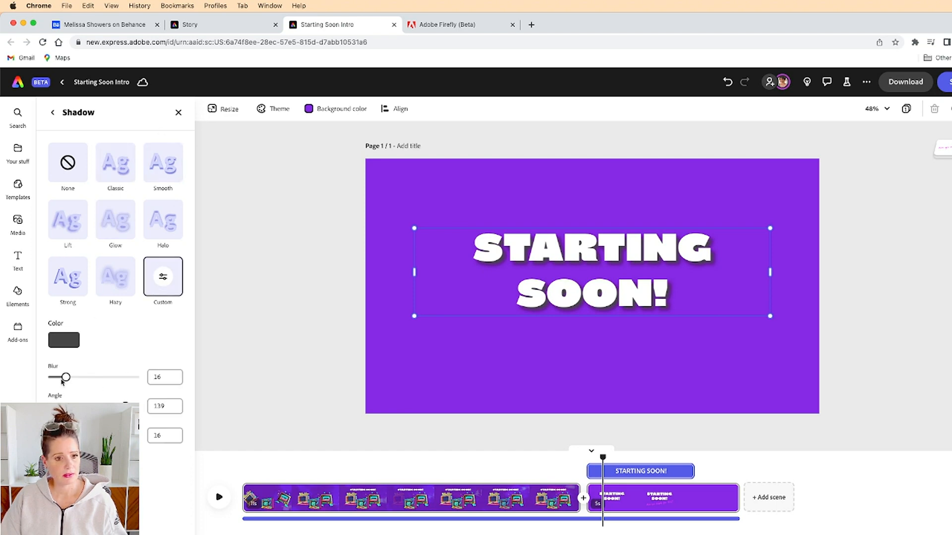
left_click_drag(65, 378, 74, 378)
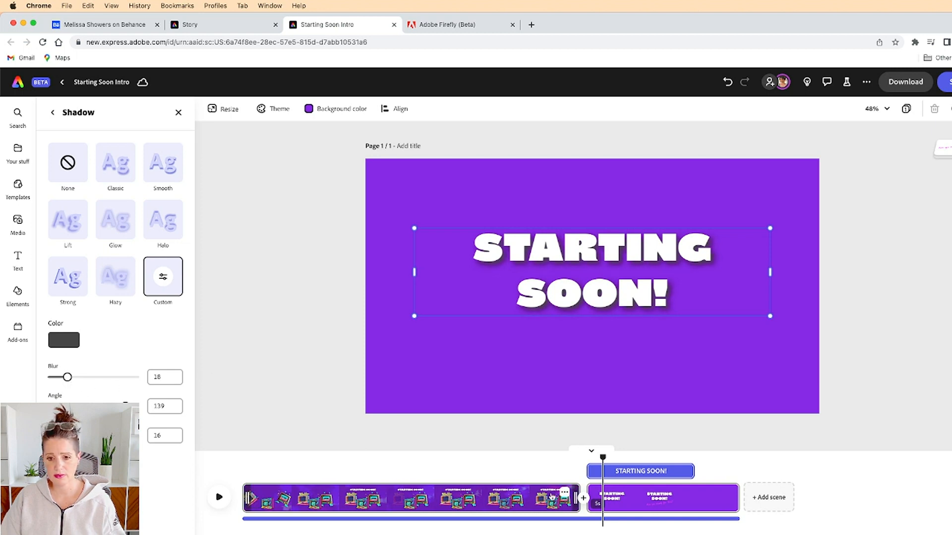
- Remove the pink "Are you ready for this?" tagline from the second scene
left_click(662, 501)
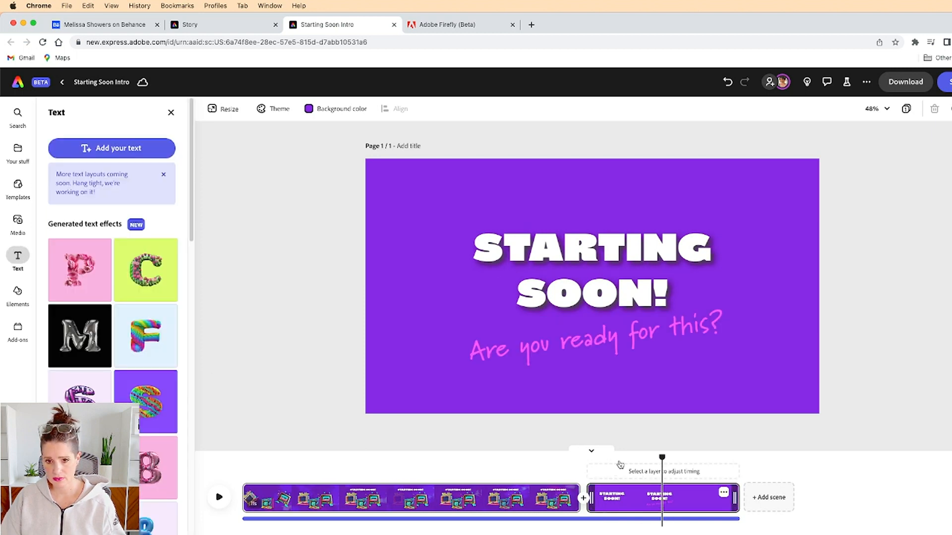
left_click(631, 342)
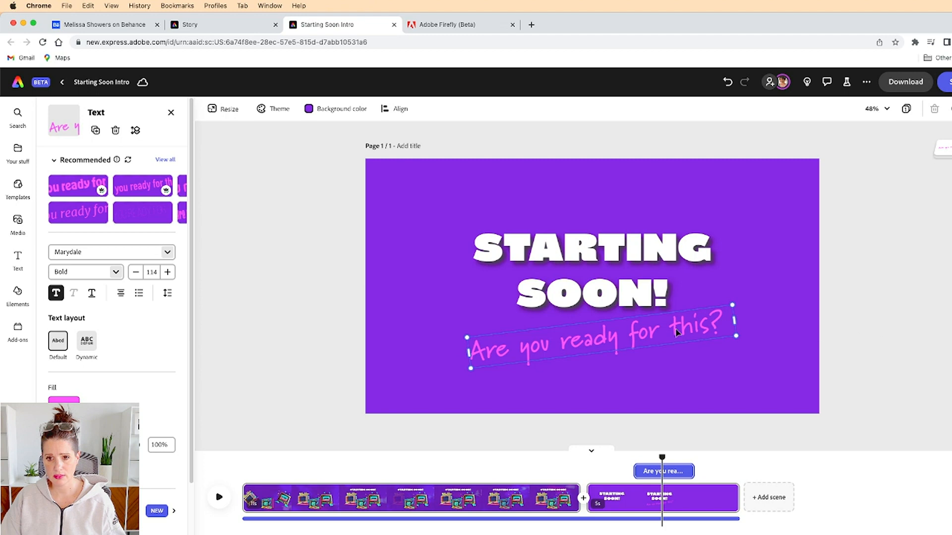
key("Delete")
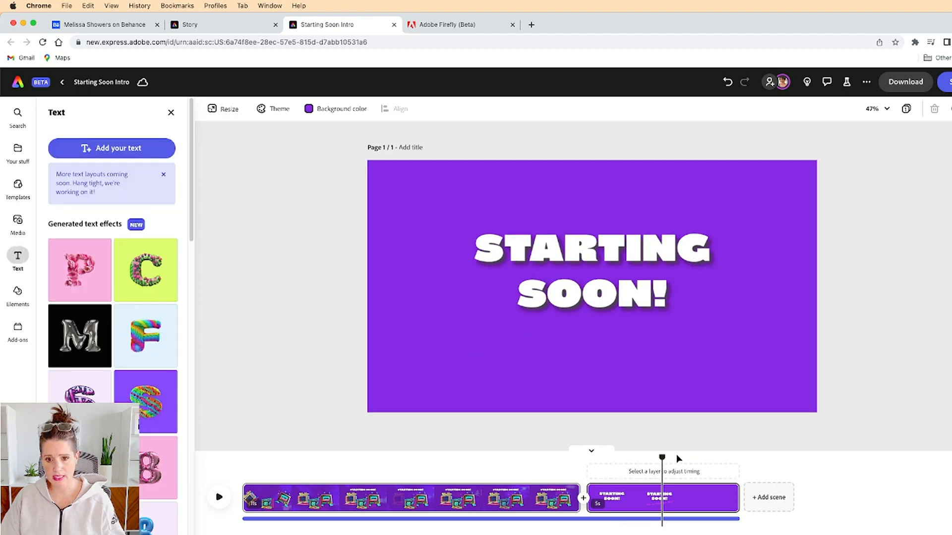
- Try inserting "Are you ready for this?" earlier in the second scene, and undo its insertion into the title
left_click_drag(659, 458, 589, 457)
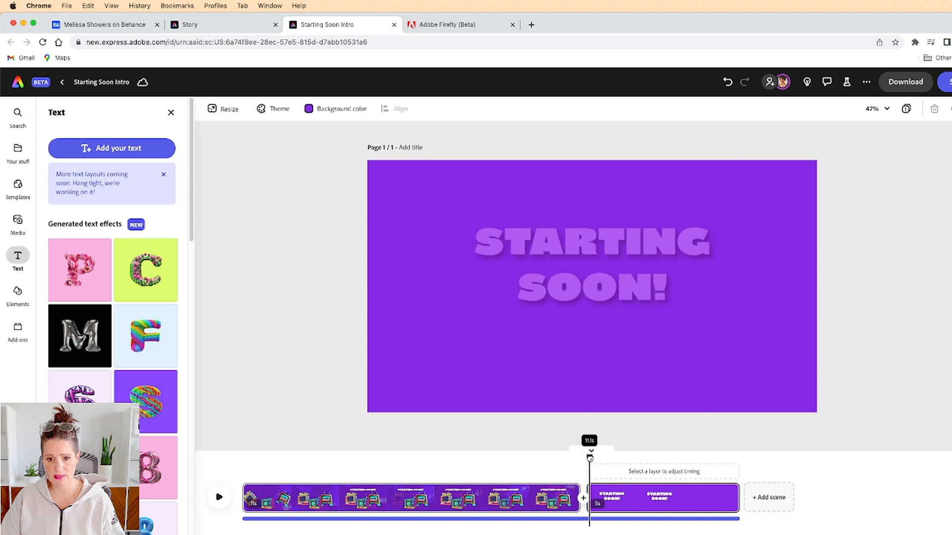
left_click(614, 289)
left_click_drag(589, 457, 607, 458)
left_click(603, 291)
left_click(604, 294)
type("Are you ready for this?")
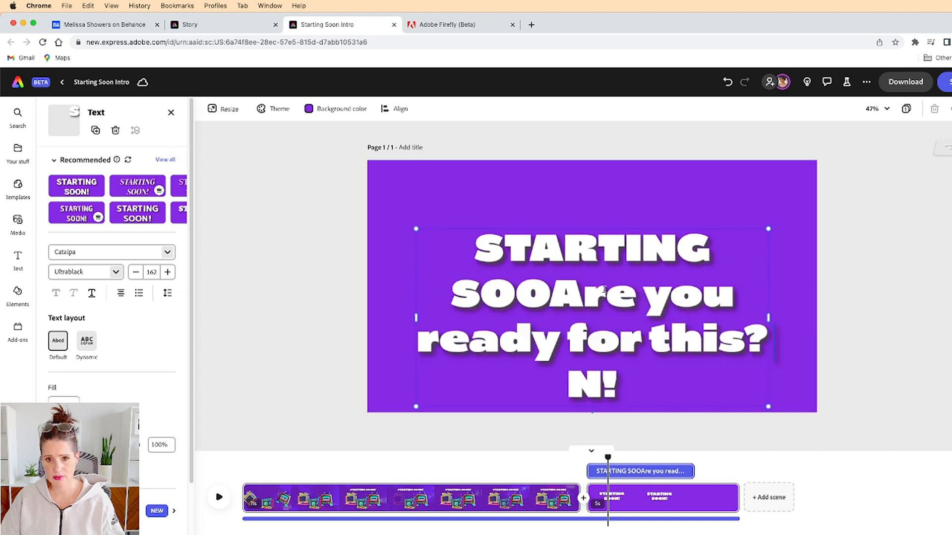
key("super+z")
- Restore the "Are you ready for this?" tagline layer, shift its timing earlier in the second scene, and scrub through its entrance
key("super+v")
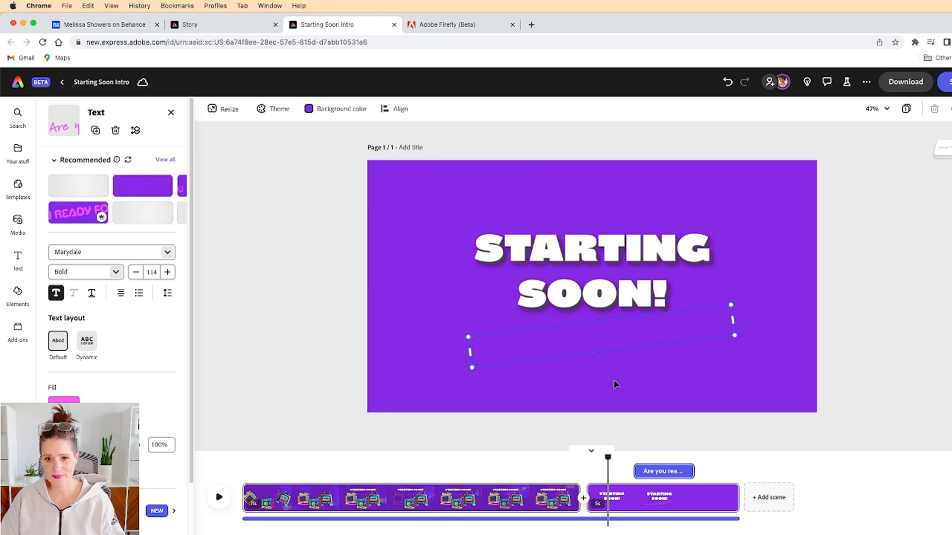
left_click_drag(615, 456, 652, 457)
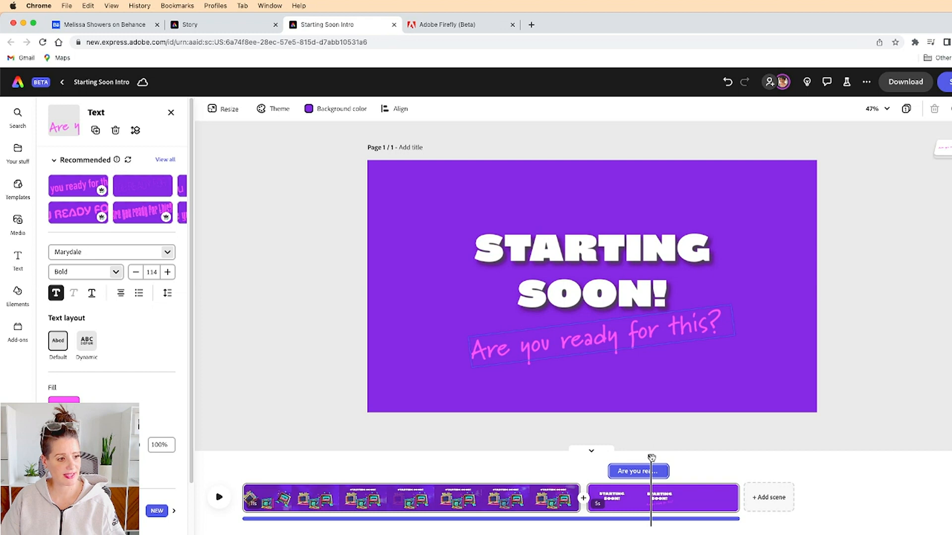
left_click_drag(652, 457, 594, 458)
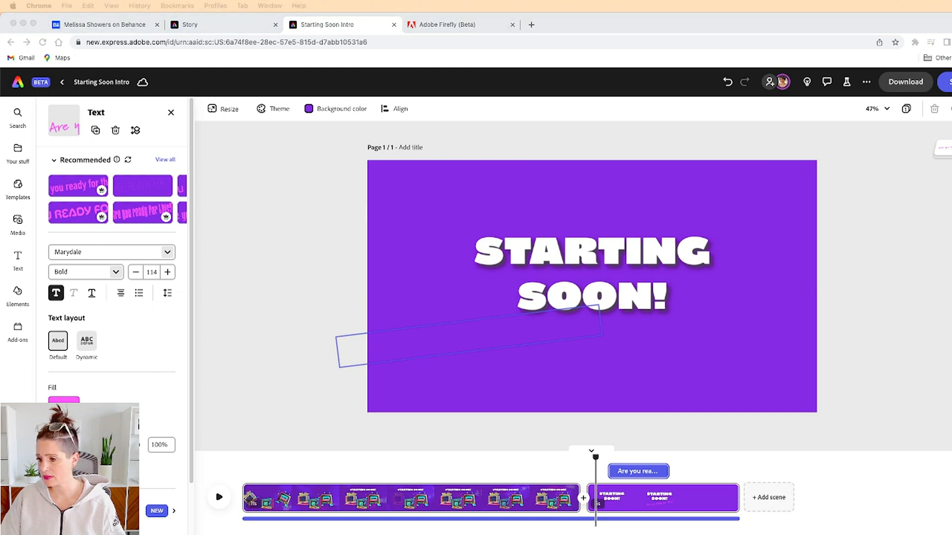
- Play the intro from late in the first scene into the second scene to check the title and tagline timing
left_click_drag(596, 458, 563, 459)
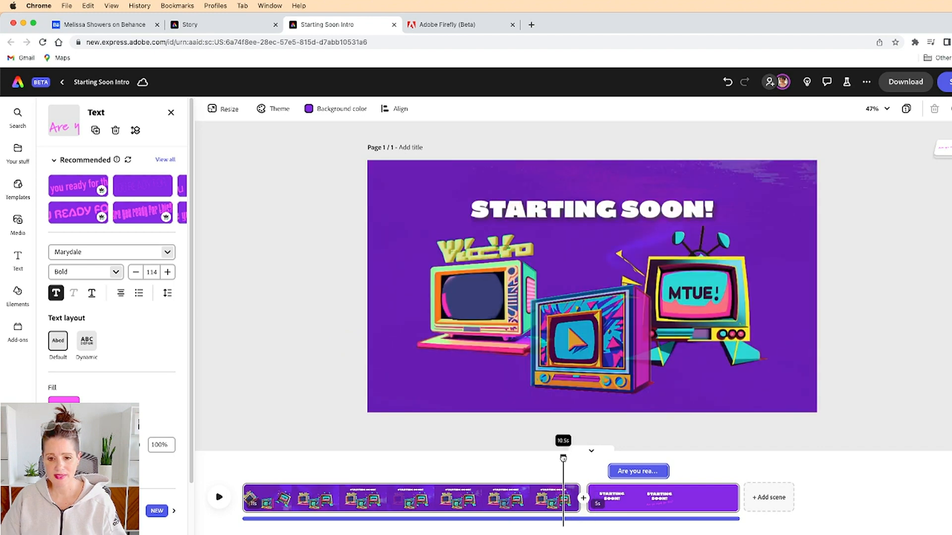
left_click(471, 454)
left_click(219, 498)
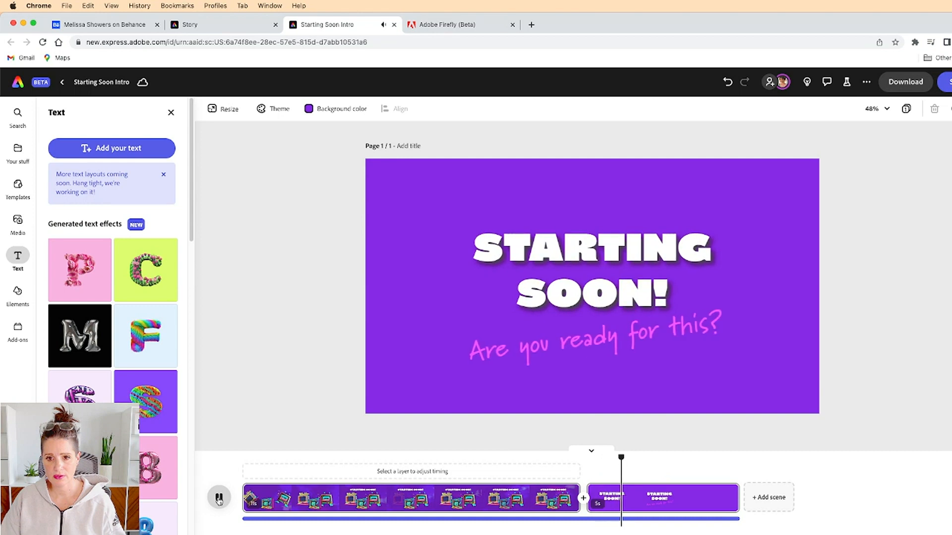
left_click(219, 497)
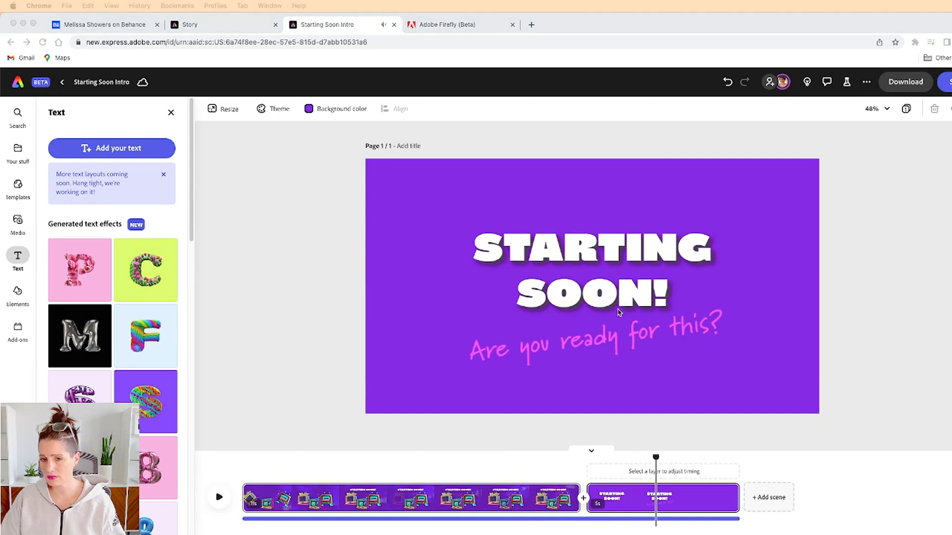
- Switch to Adobe Firefly and rewrite the image prompt as "80s Nickelodeon cartoon shapes"
left_click(473, 26)
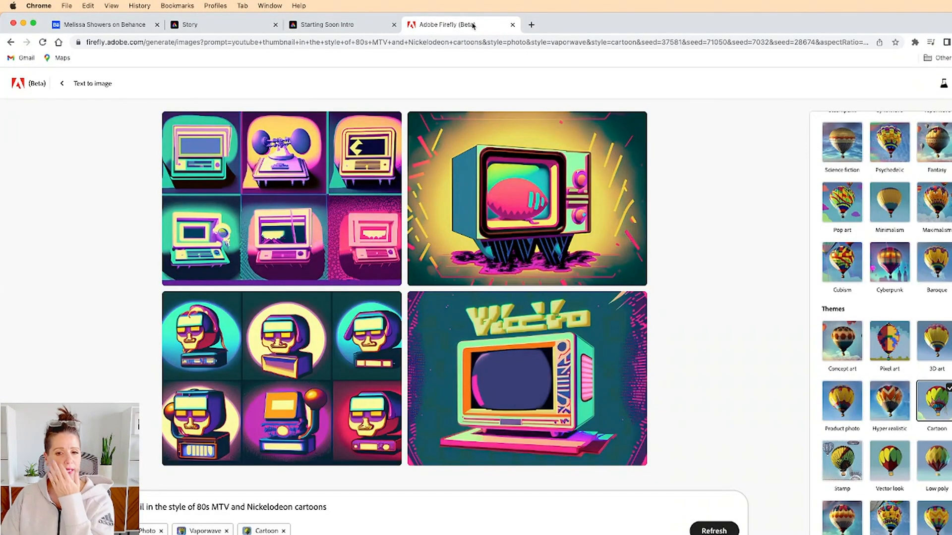
left_click(149, 508)
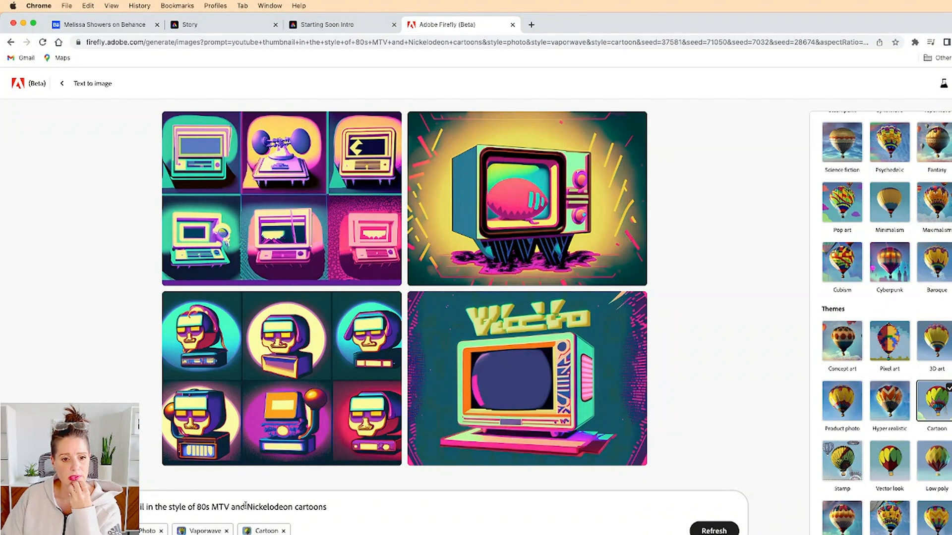
left_click_drag(245, 506, 216, 504)
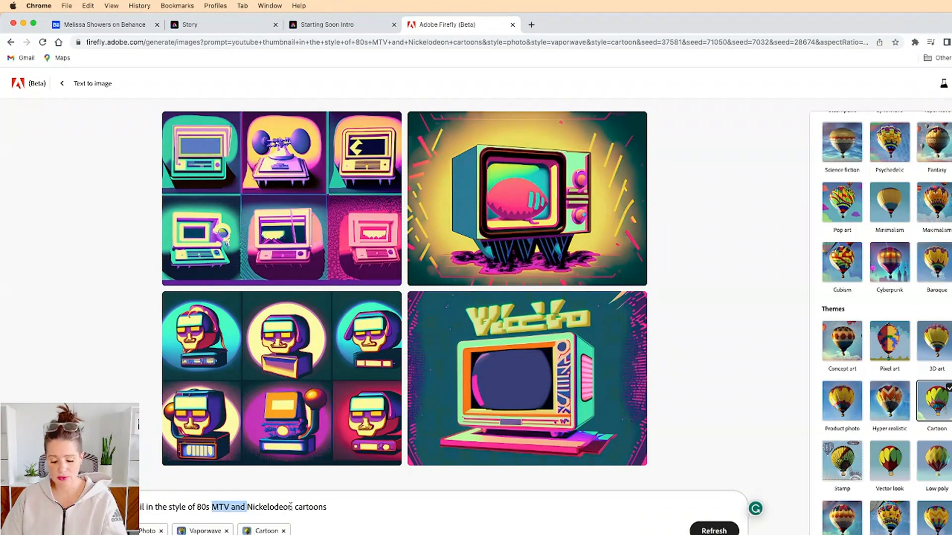
key("BackSpace")
left_click_drag(197, 506, 78, 507)
key("BackSpace")
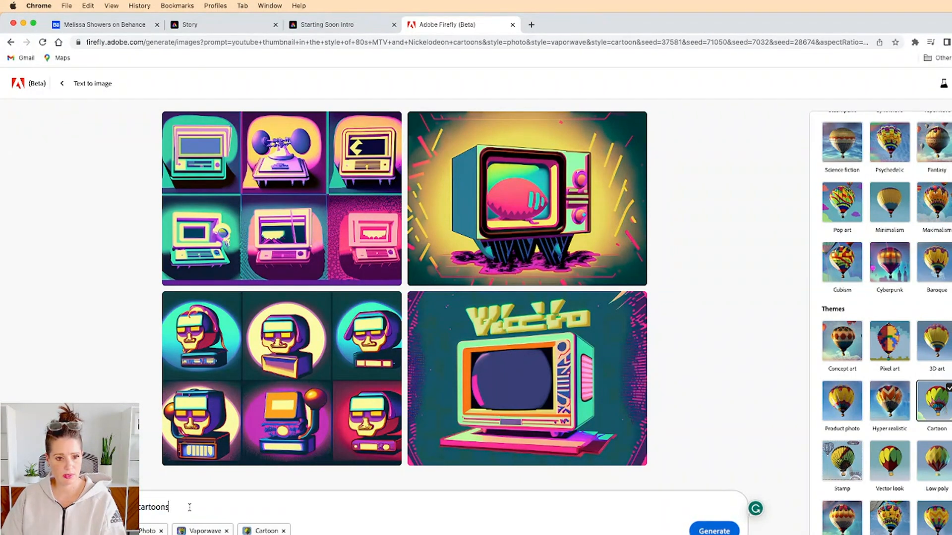
key("BackSpace")
type("shapes")
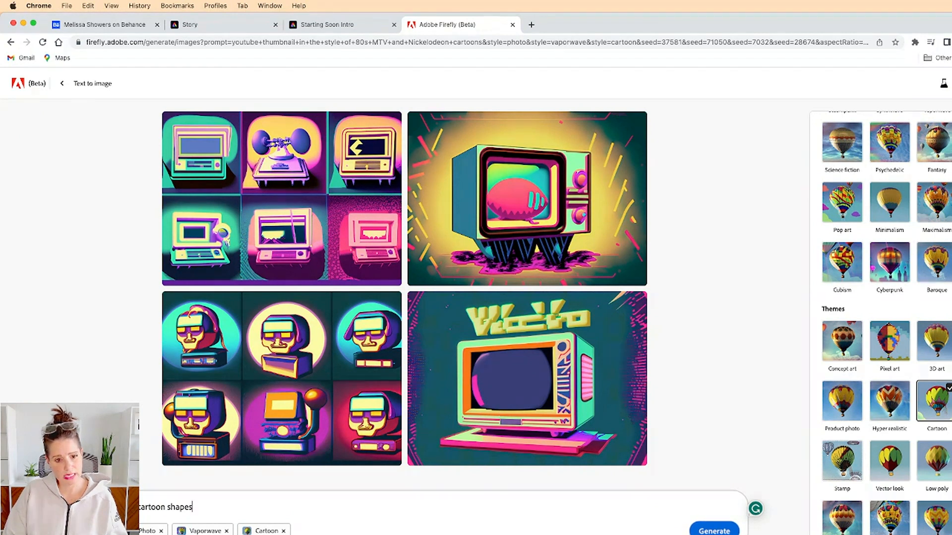
- Generate the cartoon shapes without the Photo style, regenerate them without Vaporwave, and look over the results and style options
left_click(161, 531)
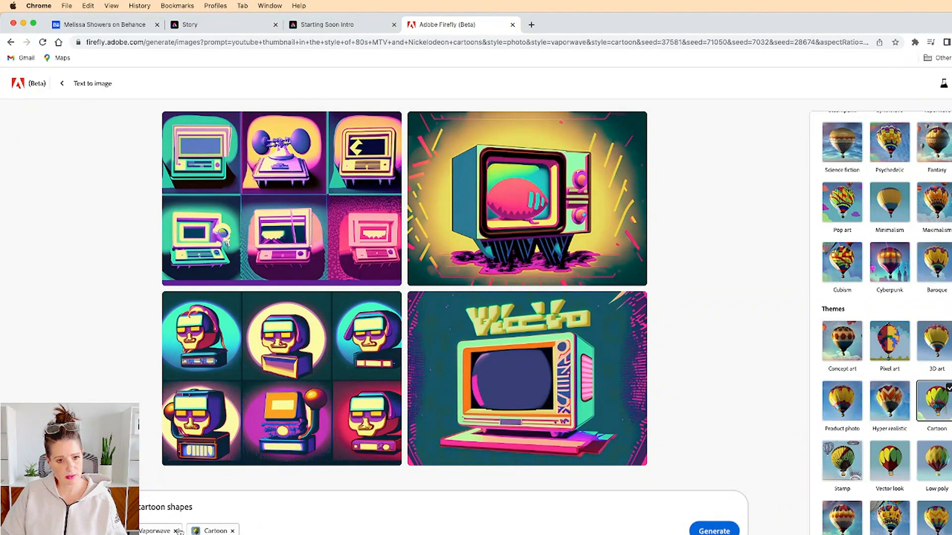
left_click(709, 531)
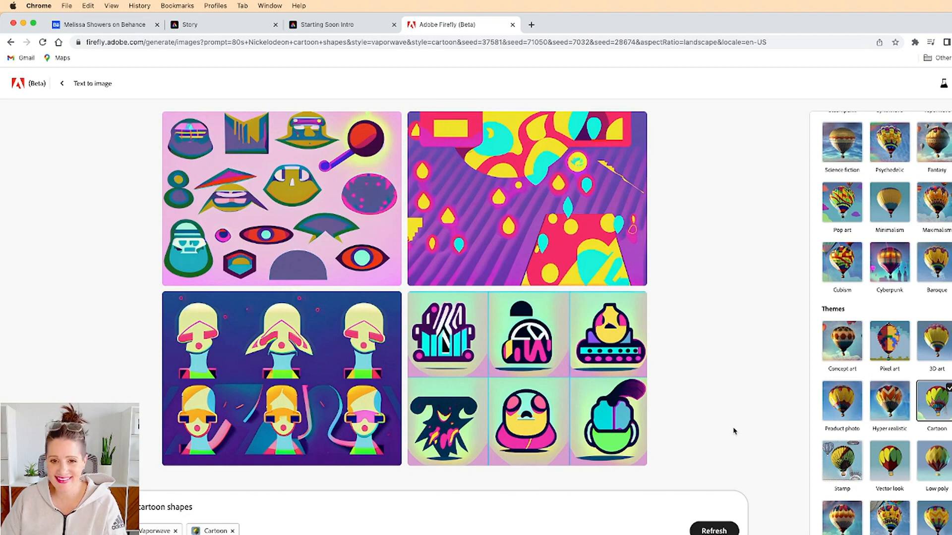
left_click(175, 531)
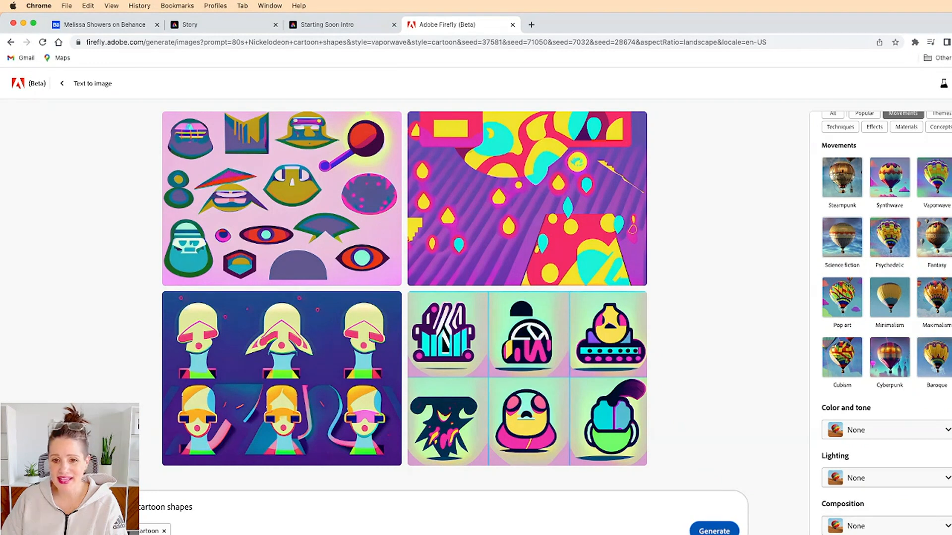
left_click(714, 531)
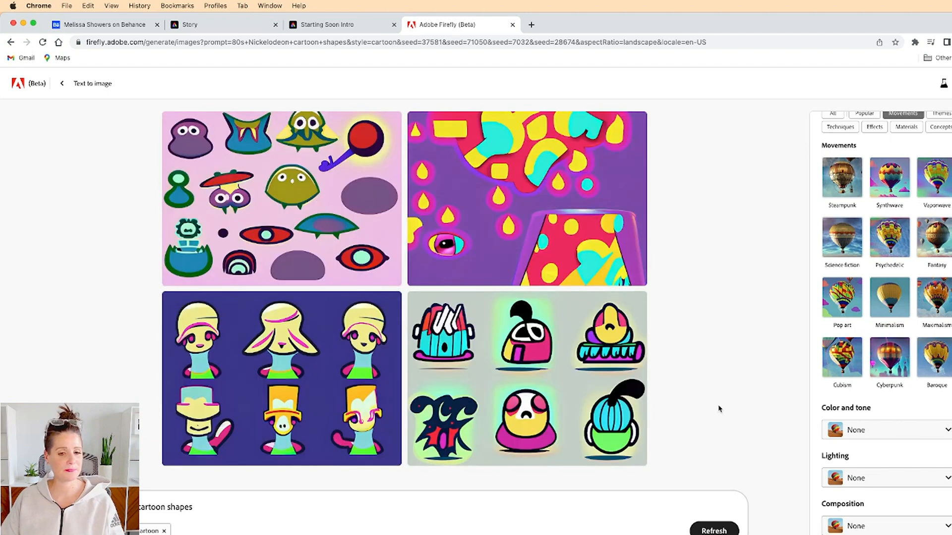
mouse_move(579, 382)
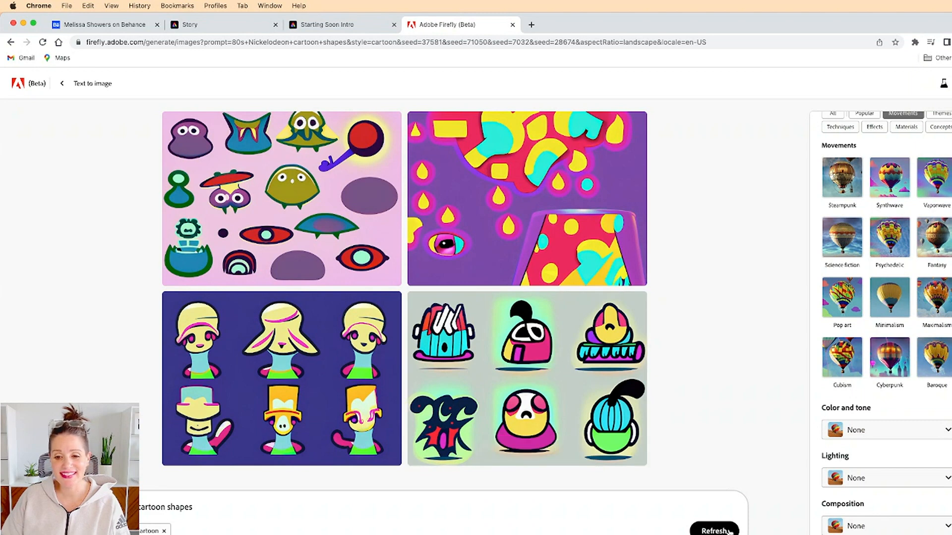
scroll(846, 328, "up", 2)
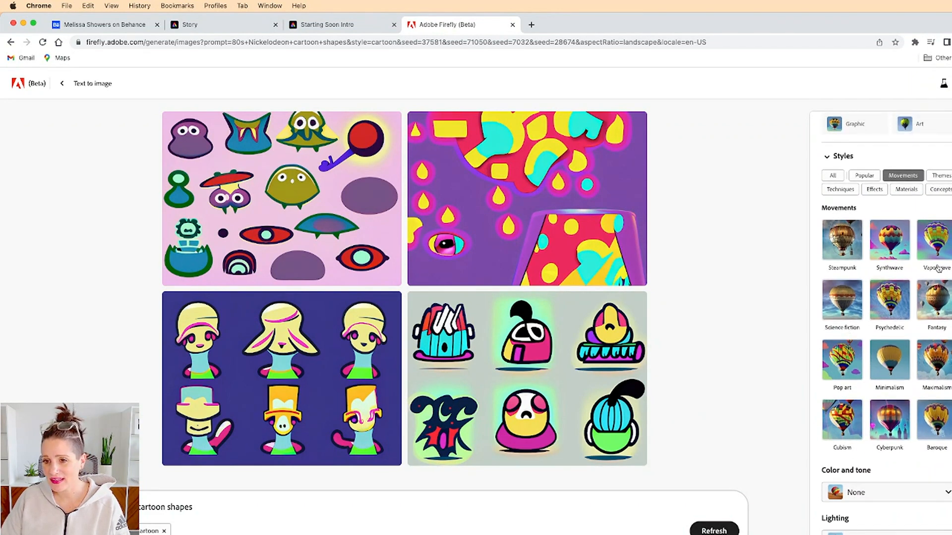
scroll(919, 350, "down", 2)
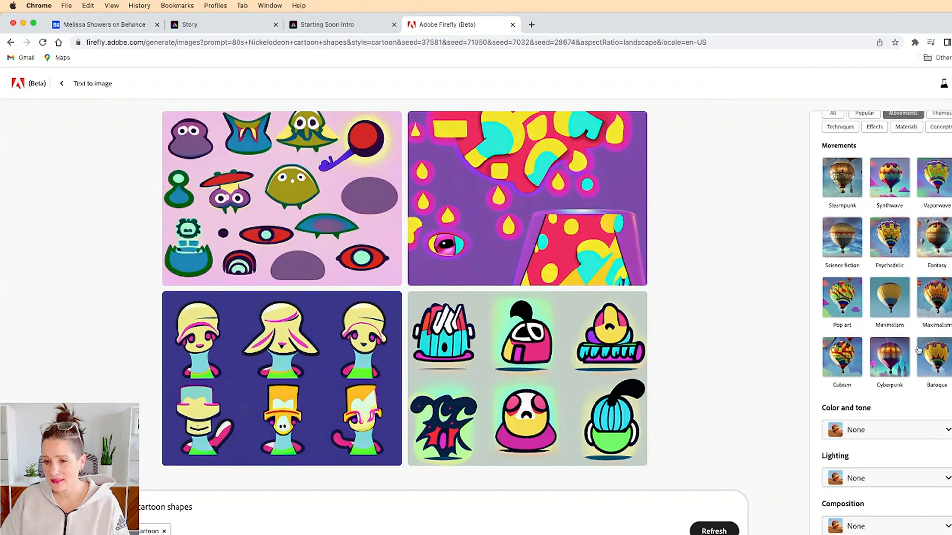
- Return to the Starting Soon Intro project and add the Lens Flare generated text effect sample "Light" to the second scene
left_click(229, 30)
left_click(320, 26)
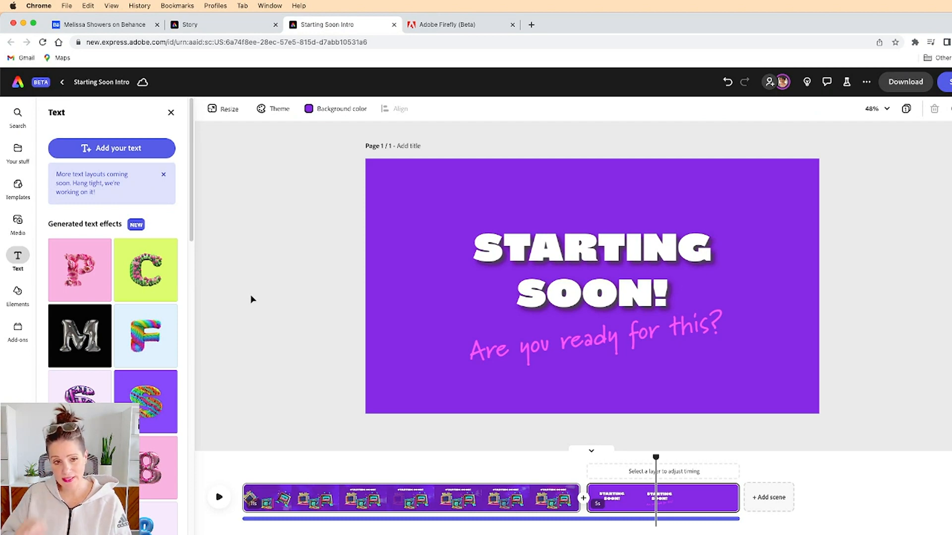
scroll(152, 364, "down", 10)
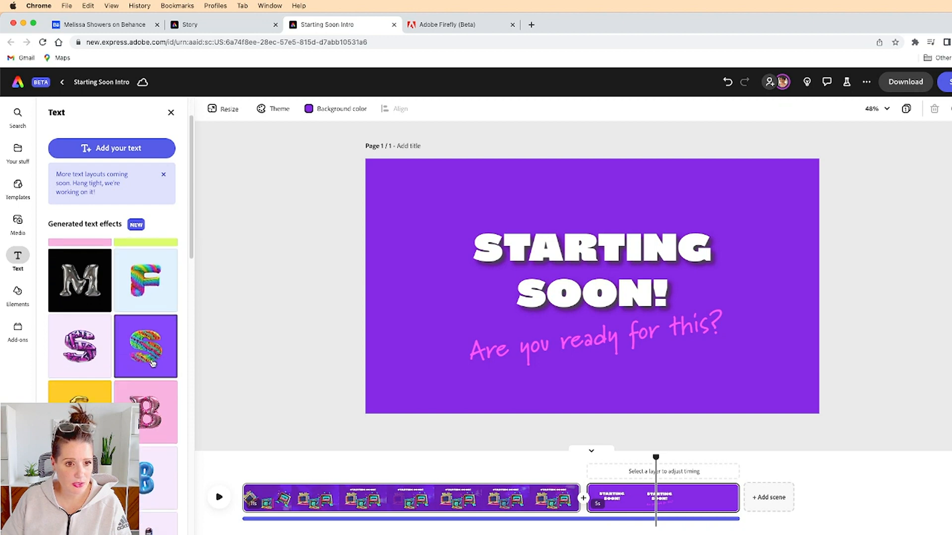
scroll(152, 365, "down", 10)
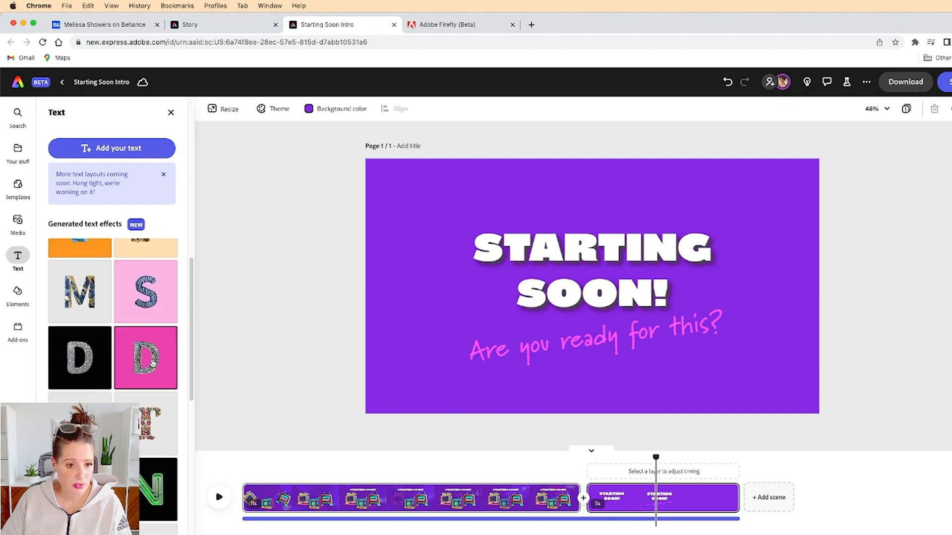
scroll(153, 364, "down", 10)
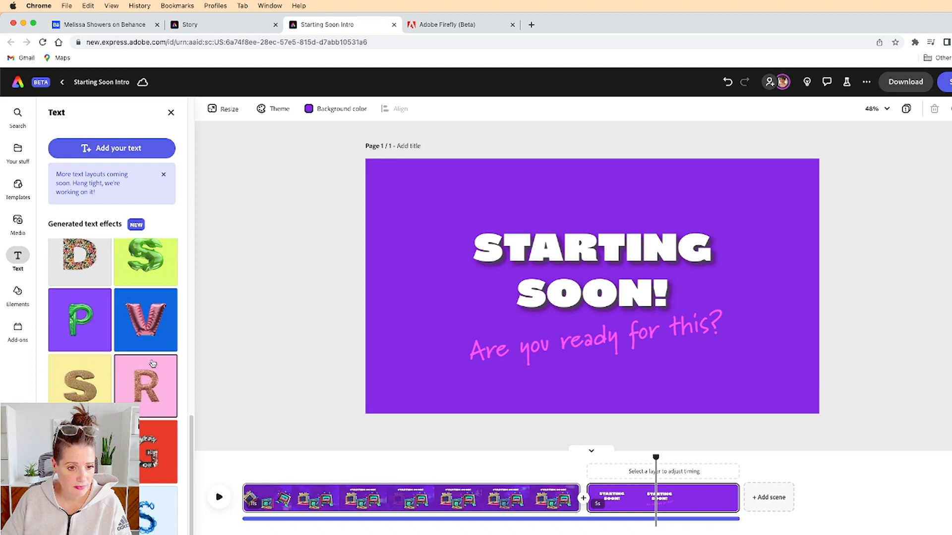
left_click(153, 364)
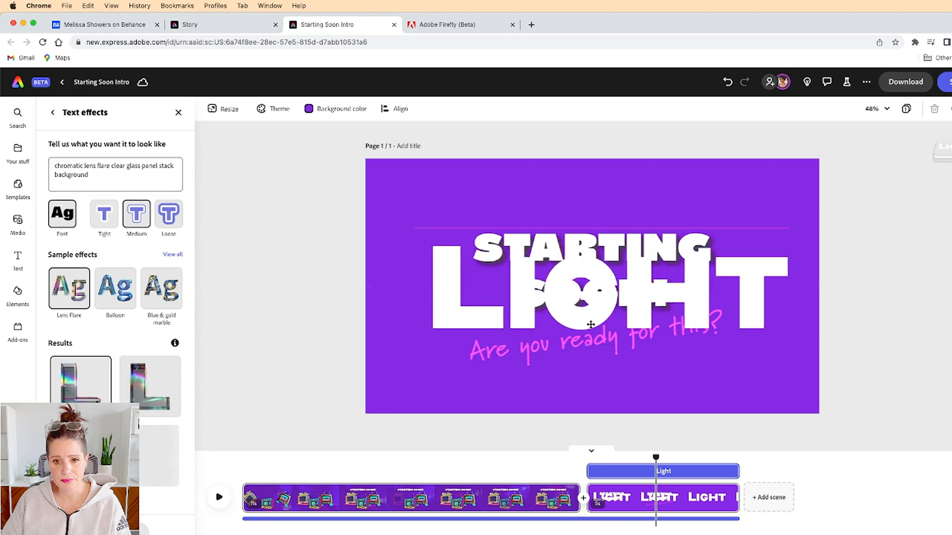
left_click(545, 373)
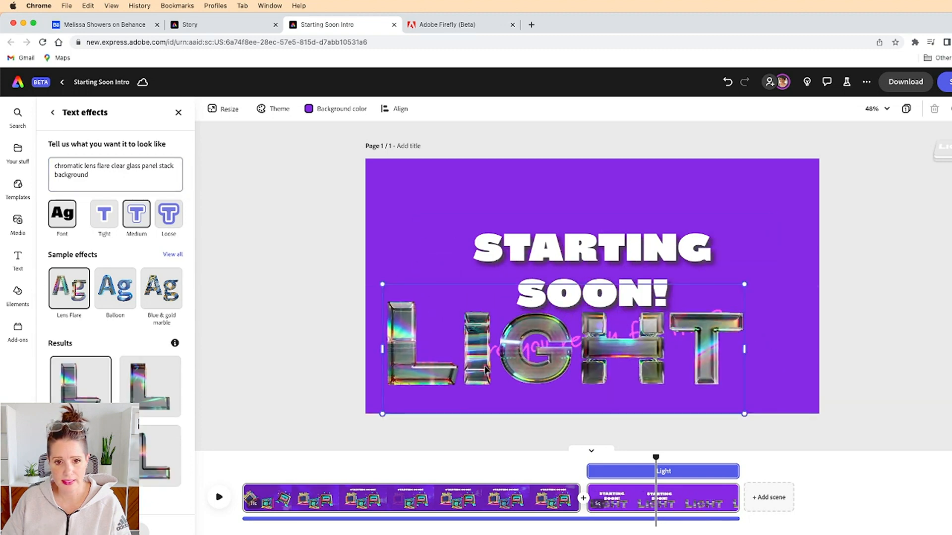
- Shorten the glass-effect "Light" text to the single letter "i"
left_click(497, 356)
left_click_drag(497, 356, 743, 354)
key("BackSpace")
left_click_drag(583, 352, 501, 355)
key("BackSpace")
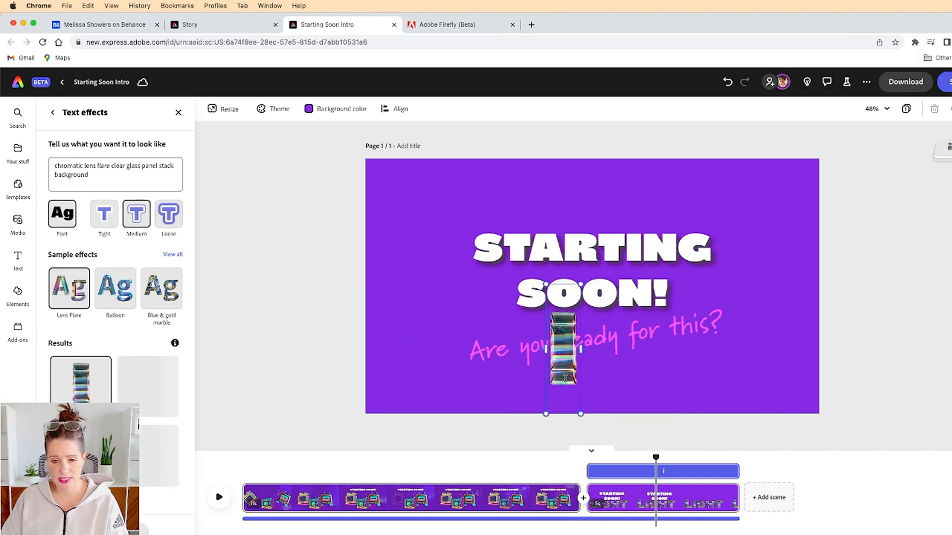
- Shrink and tilt the glass letter in the canvas's upper-left corner, and place a copy in the lower-right corner
left_click_drag(556, 370, 402, 270)
left_click_drag(419, 303, 388, 259)
left_click_drag(427, 218, 434, 193)
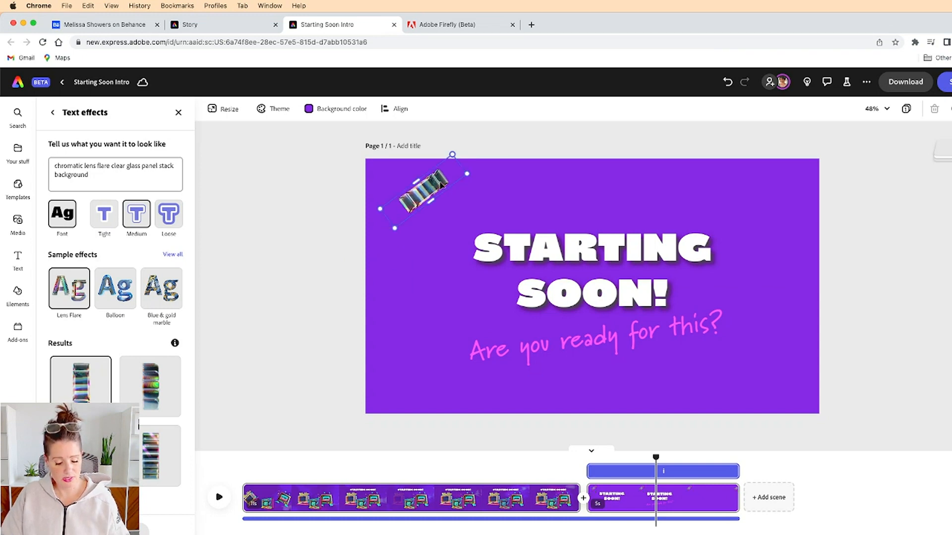
key("super+c")
key("super+v")
left_click_drag(441, 184, 785, 371)
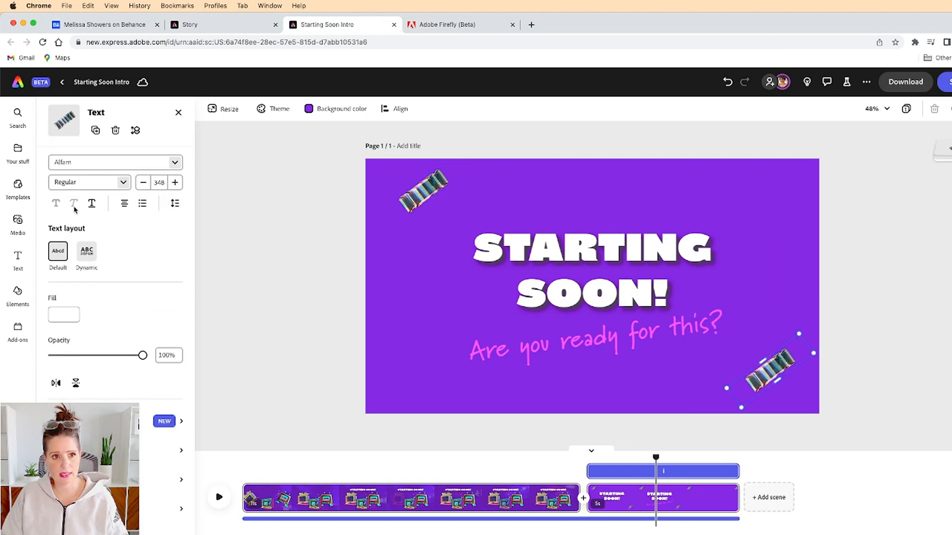
- Search the design assets for "80s", add the man in brown flared pants, and enlarge him beside the title's left edge
left_click(18, 292)
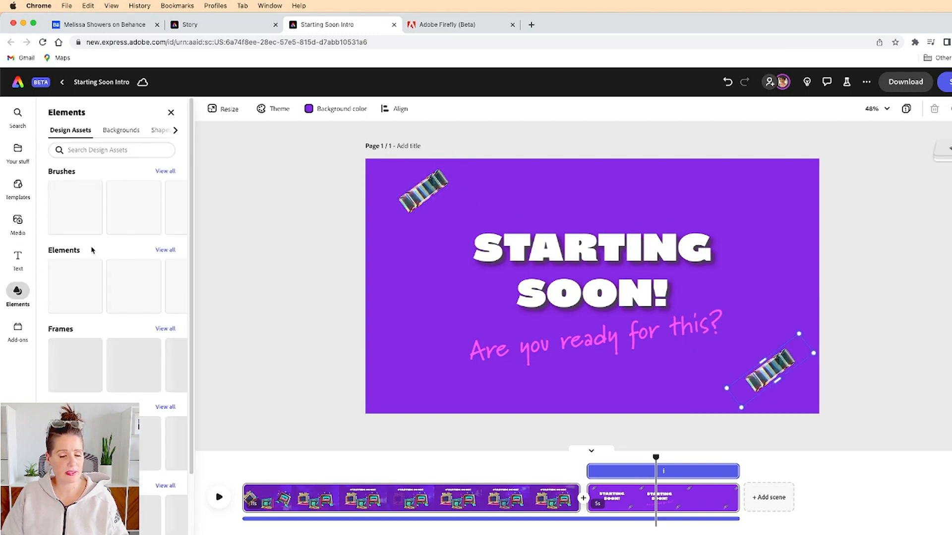
left_click(91, 149)
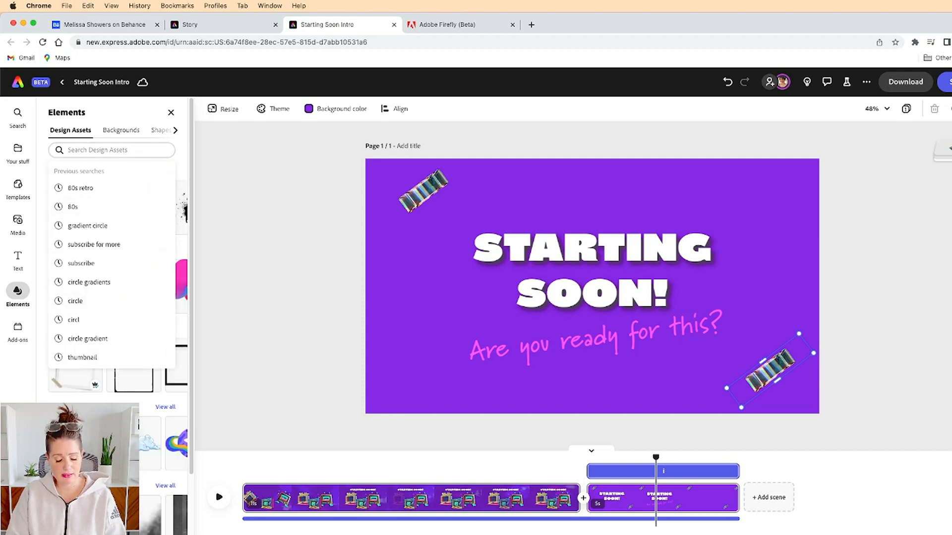
type("80s")
key("Return")
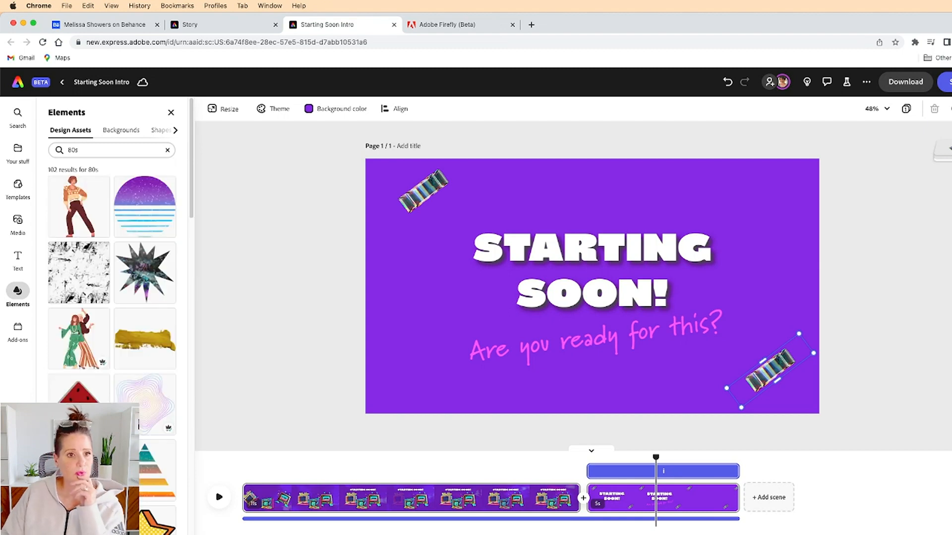
left_click(79, 207)
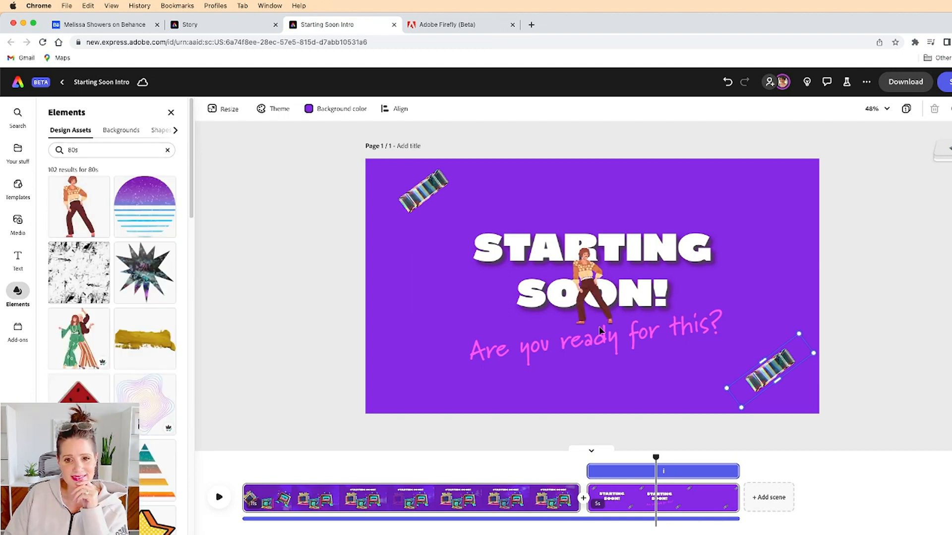
left_click_drag(596, 291, 438, 271)
left_click_drag(454, 304, 513, 418)
left_click_drag(465, 331, 444, 312)
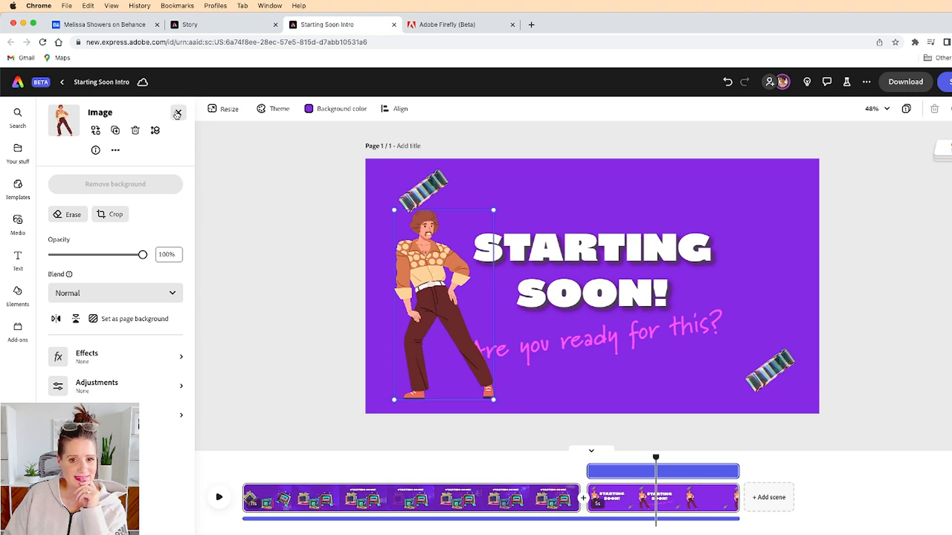
- Add the dancing couple from the 80s design assets, enlarge it beside the title's right edge, and browse further assets
left_click(177, 114)
left_click(78, 343)
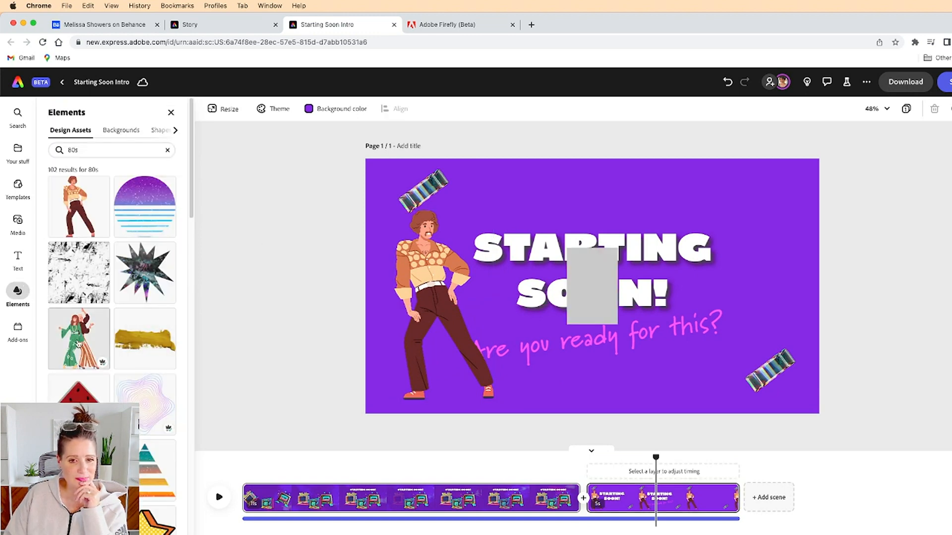
left_click(590, 290)
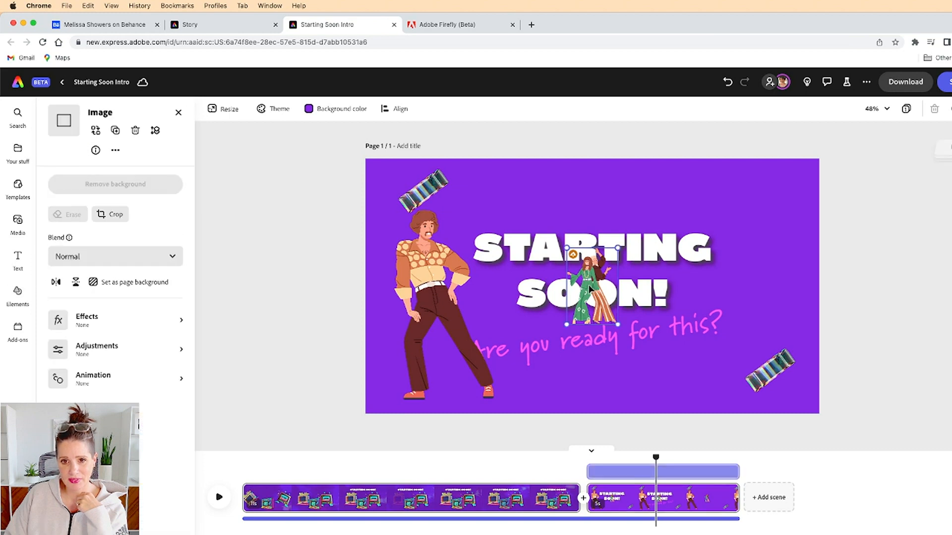
left_click_drag(619, 247, 704, 206)
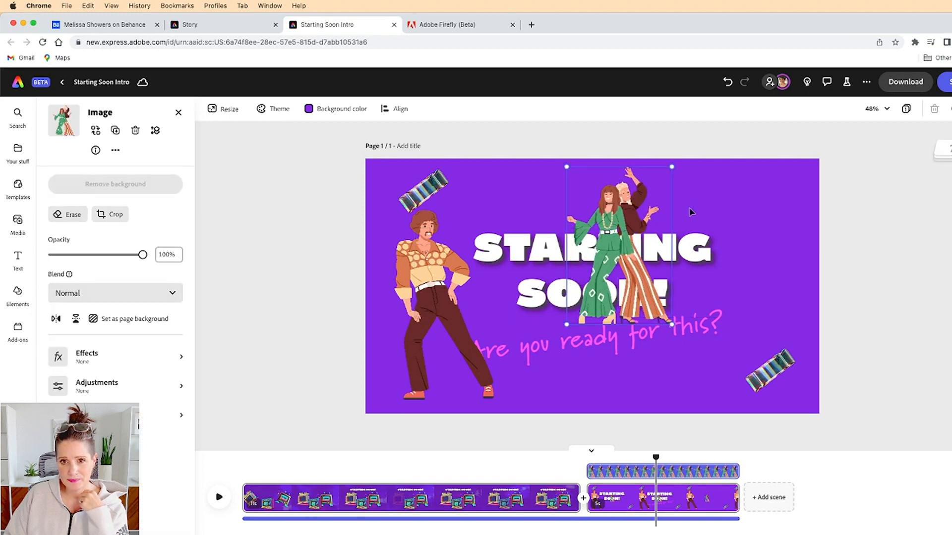
left_click_drag(586, 183, 677, 210)
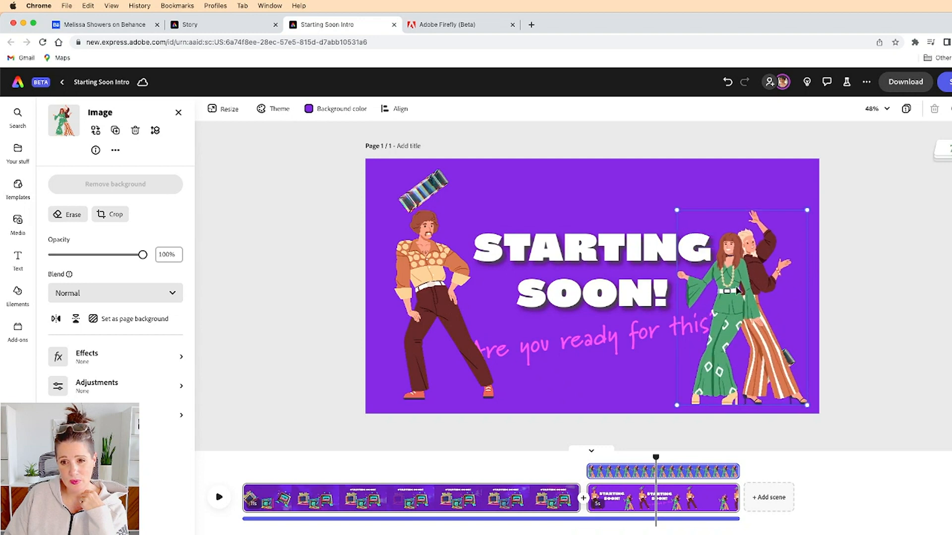
left_click(179, 112)
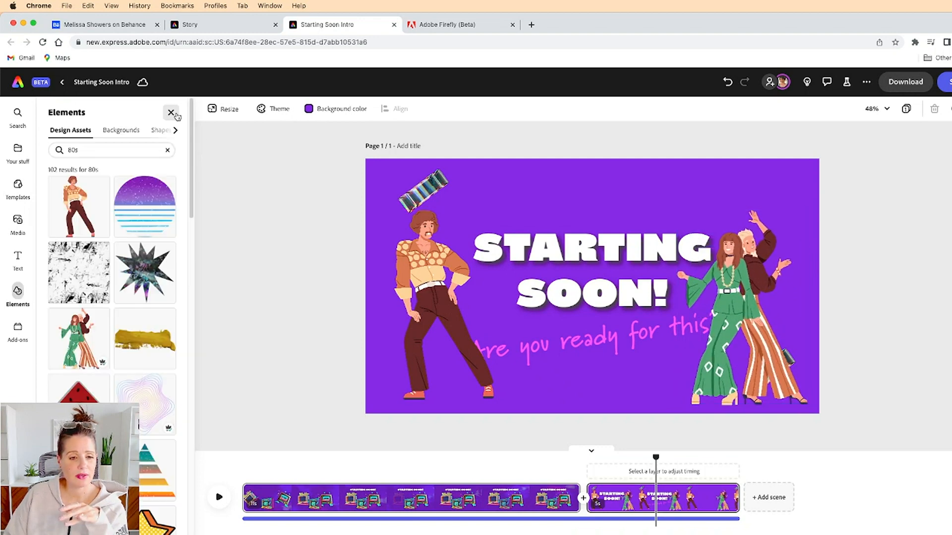
scroll(132, 368, "down", 5)
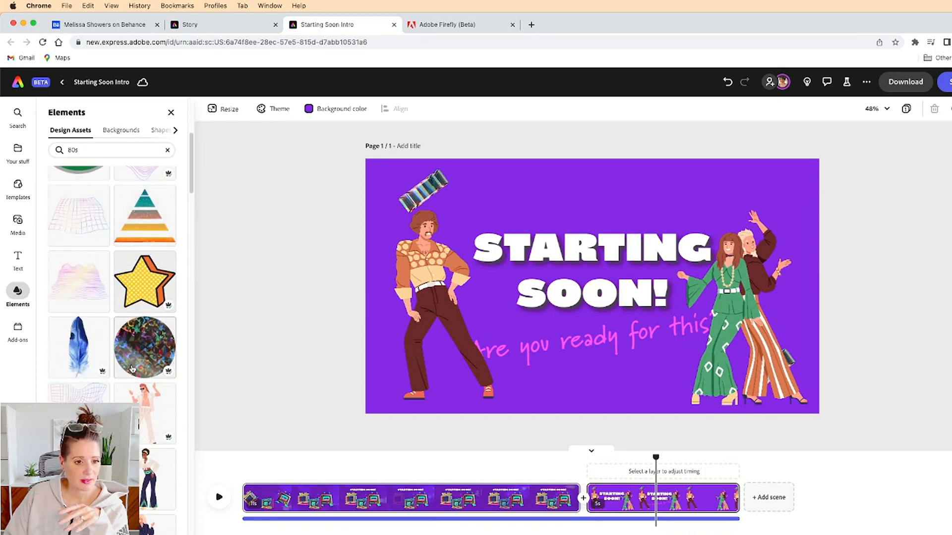
- Add the blonde woman in blue flared pants from the 80s design assets and place her over the title's left part
scroll(132, 369, "down", 4)
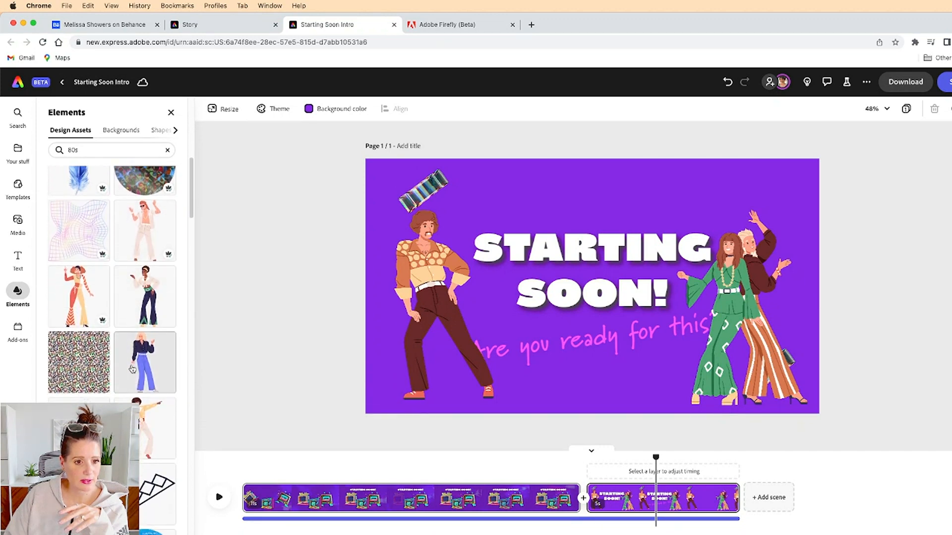
left_click_drag(131, 369, 599, 310)
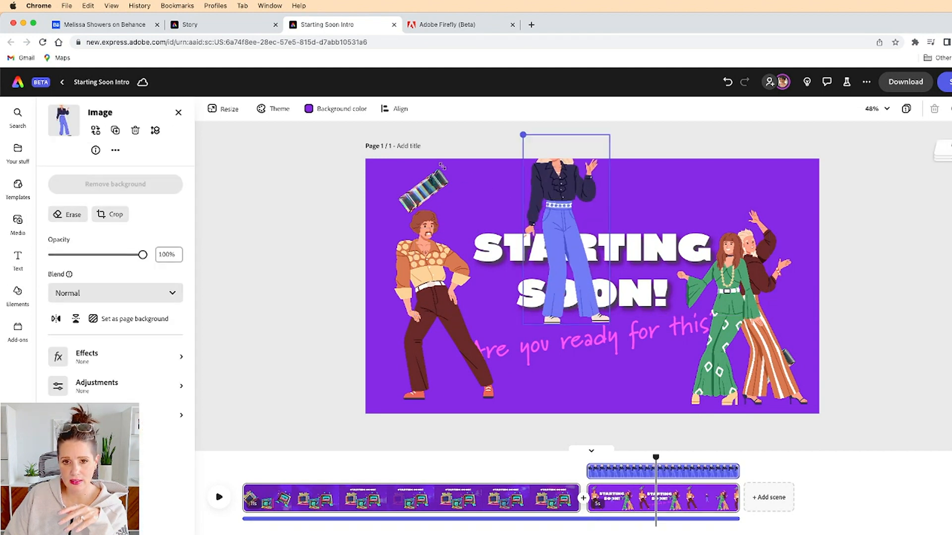
left_click_drag(579, 213, 549, 279)
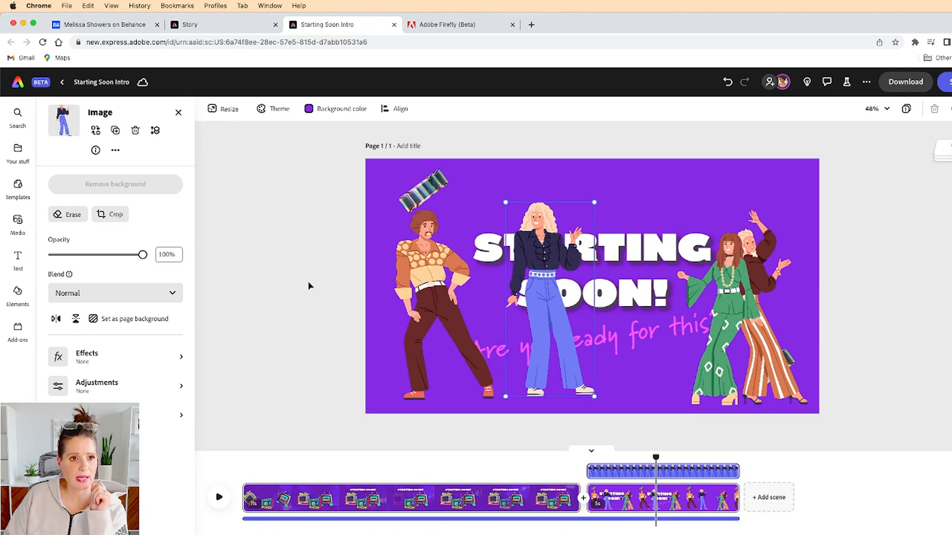
left_click(179, 113)
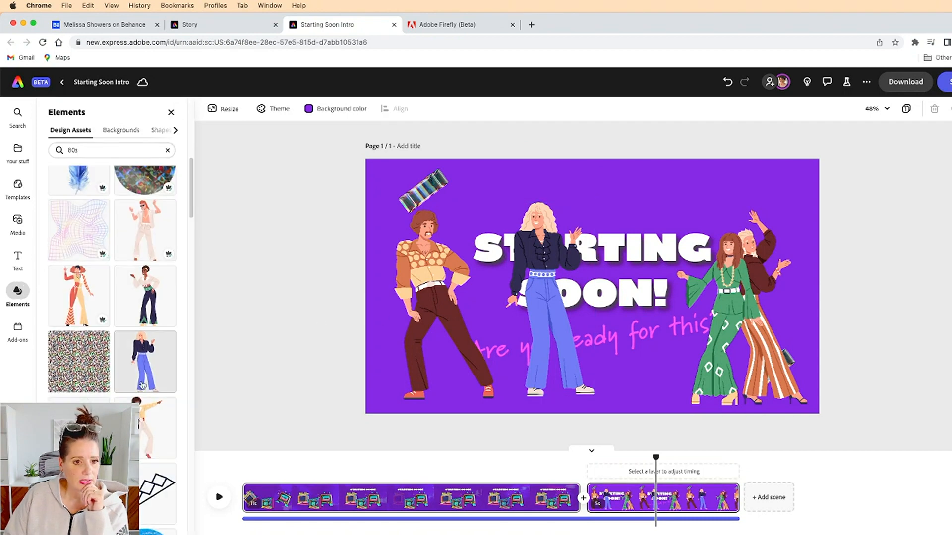
- Add the man carrying a boombox and the woman in pink leg warmers from the 80s design assets
scroll(112, 322, "down", 6)
scroll(142, 385, "down", 1)
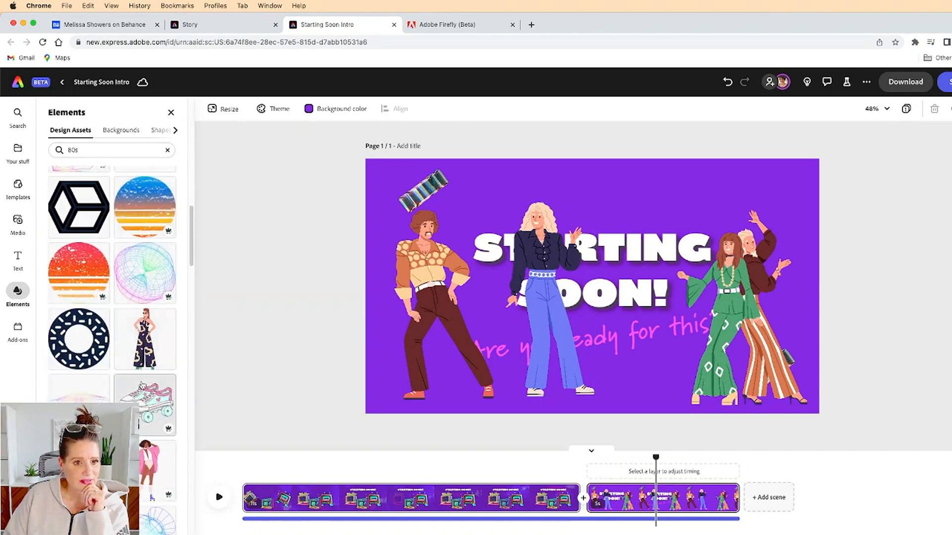
scroll(142, 385, "down", 3)
scroll(142, 385, "down", 3)
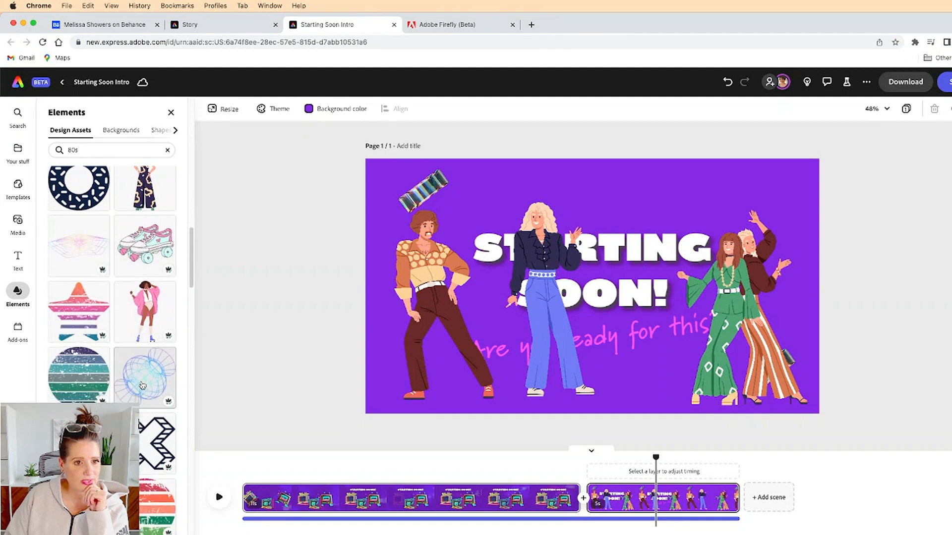
scroll(143, 386, "down", 2)
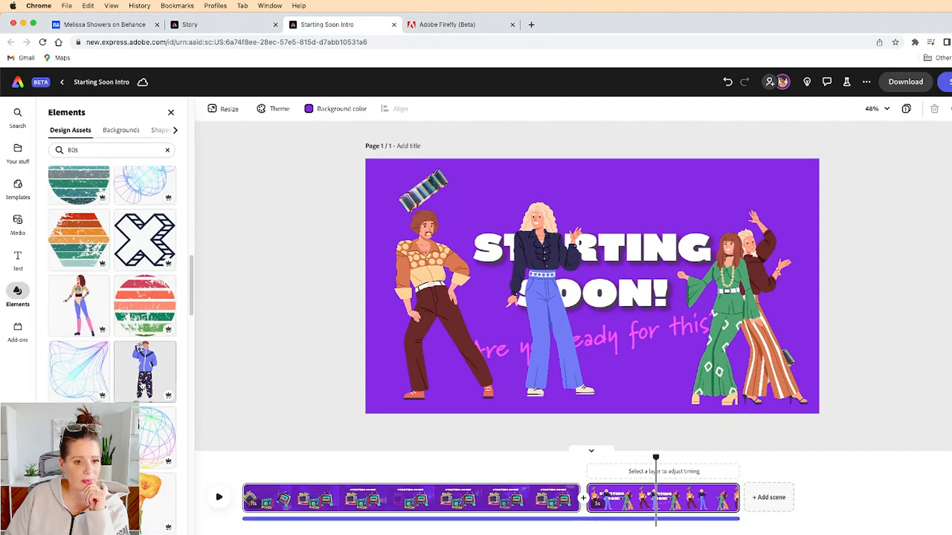
left_click(145, 372)
left_click(79, 304)
- Delete the blonde woman, the man in brown flared pants and the dancing couple from the second scene
left_click(555, 309)
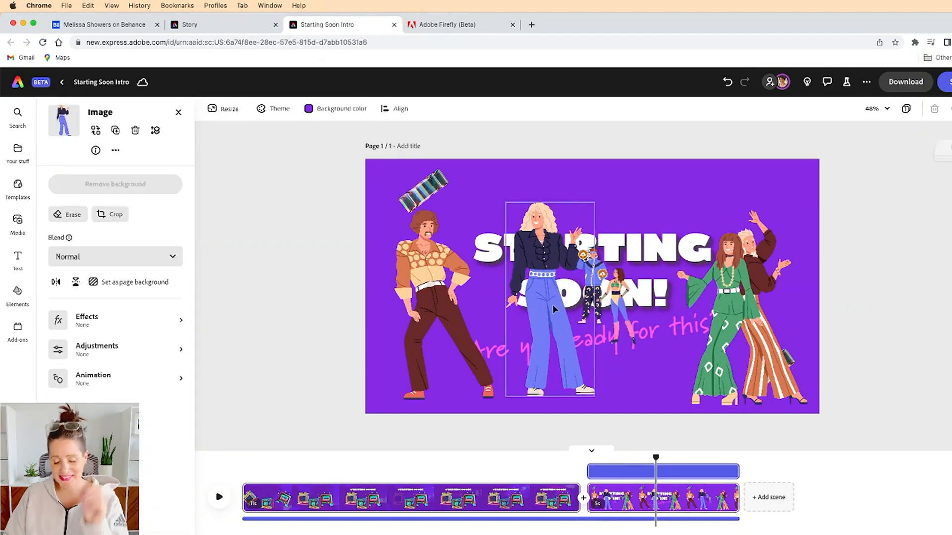
left_click(489, 327)
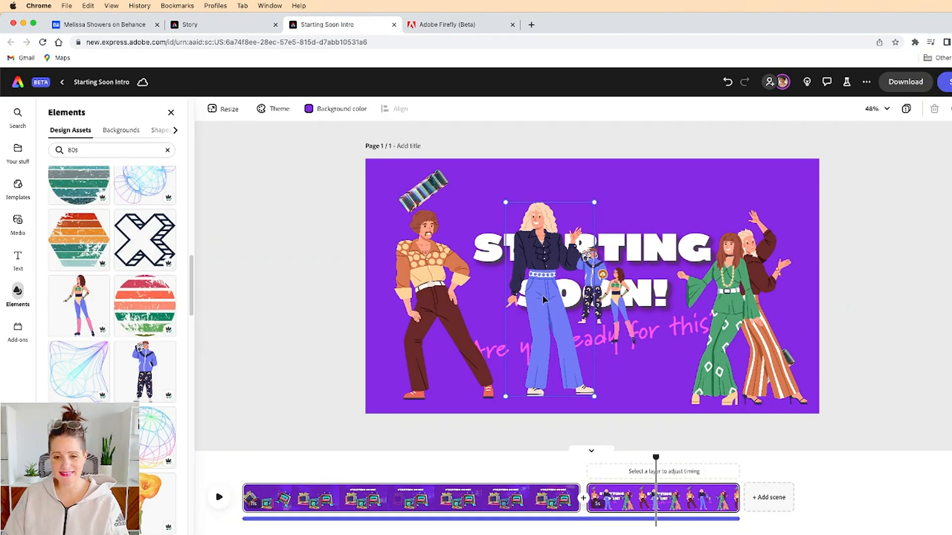
key("Delete")
left_click(424, 351)
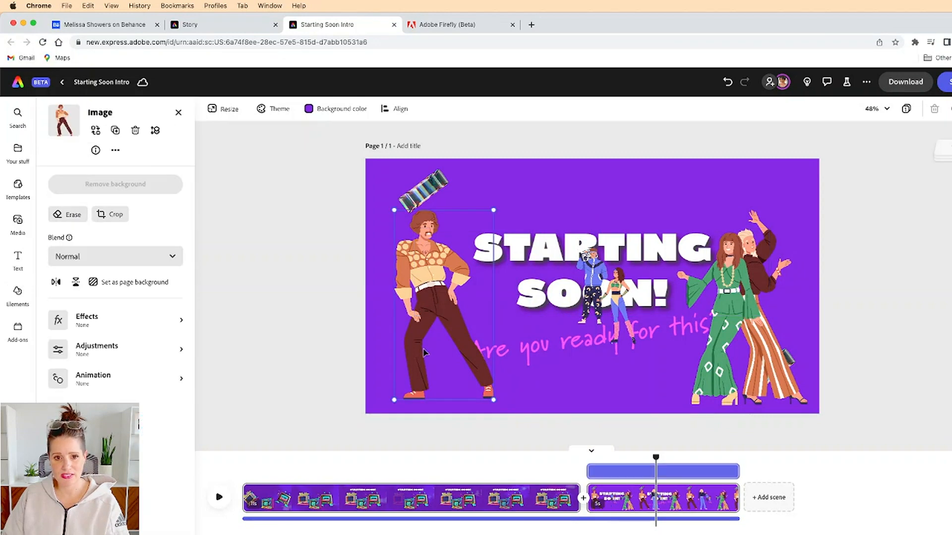
key("Delete")
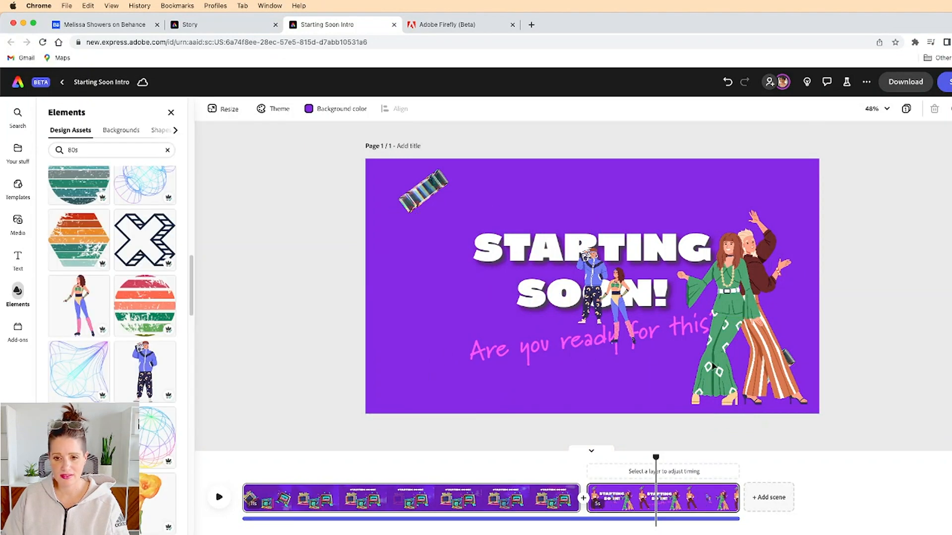
left_click(733, 365)
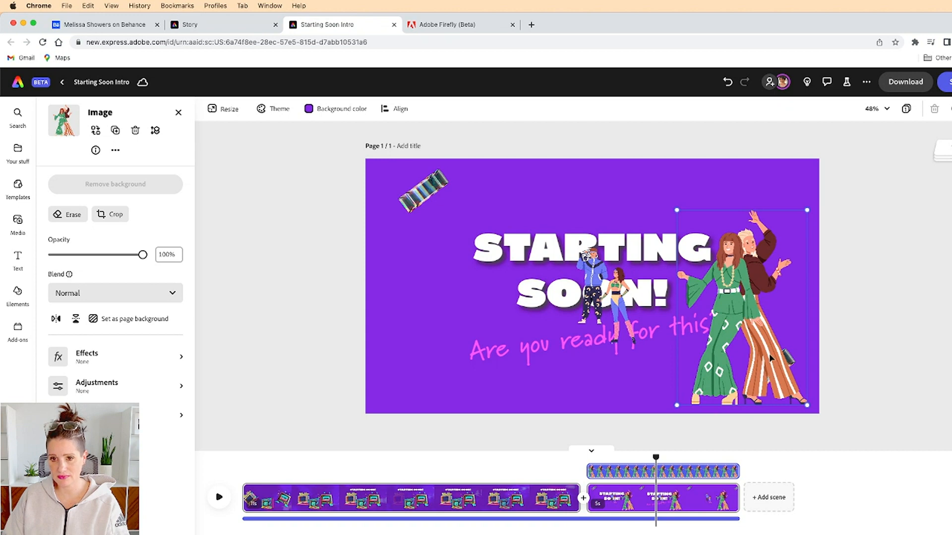
key("Delete")
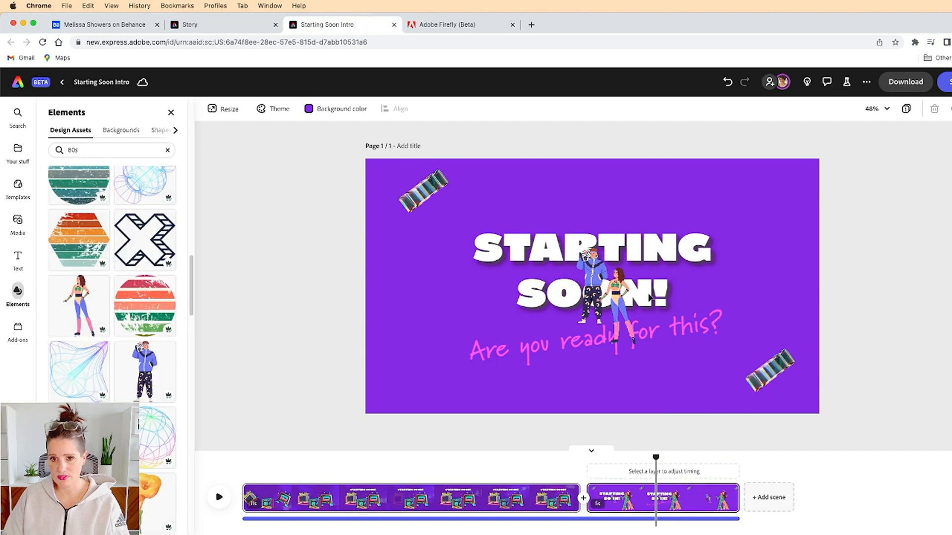
- Move the woman in leg warmers to the canvas's lower-right corner and enlarge her beside the title's right edge
left_click(617, 299)
left_click_drag(617, 299, 793, 363)
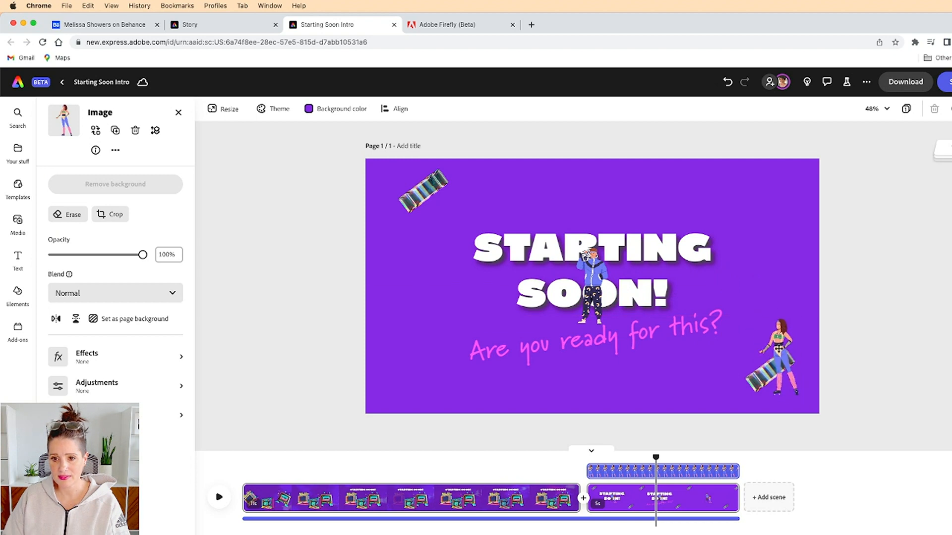
left_click_drag(758, 319, 689, 232)
left_click_drag(761, 296, 762, 303)
left_click_drag(689, 191, 710, 232)
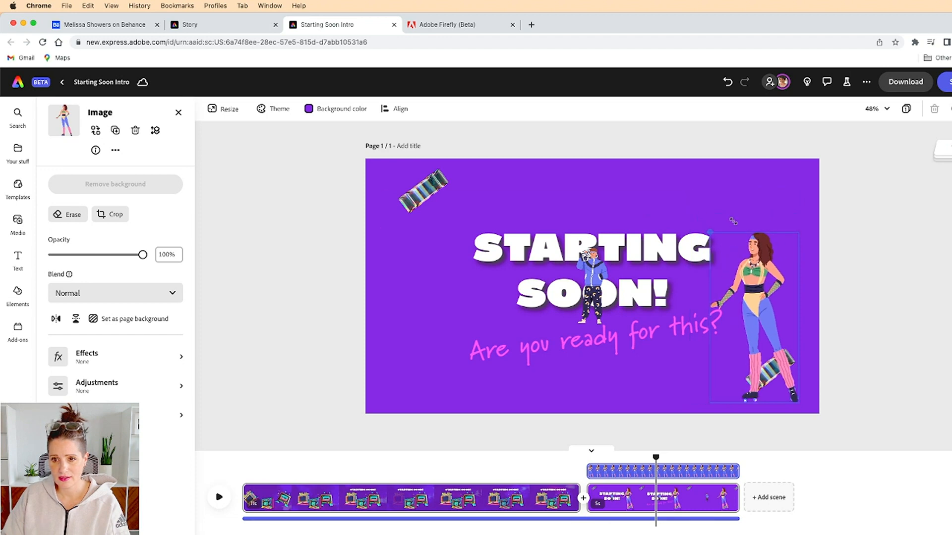
- Move the boombox man to the title's left side, enlarge him, and align him level with the woman opposite
left_click(569, 290)
left_click_drag(569, 290, 395, 362)
left_click_drag(429, 322, 469, 228)
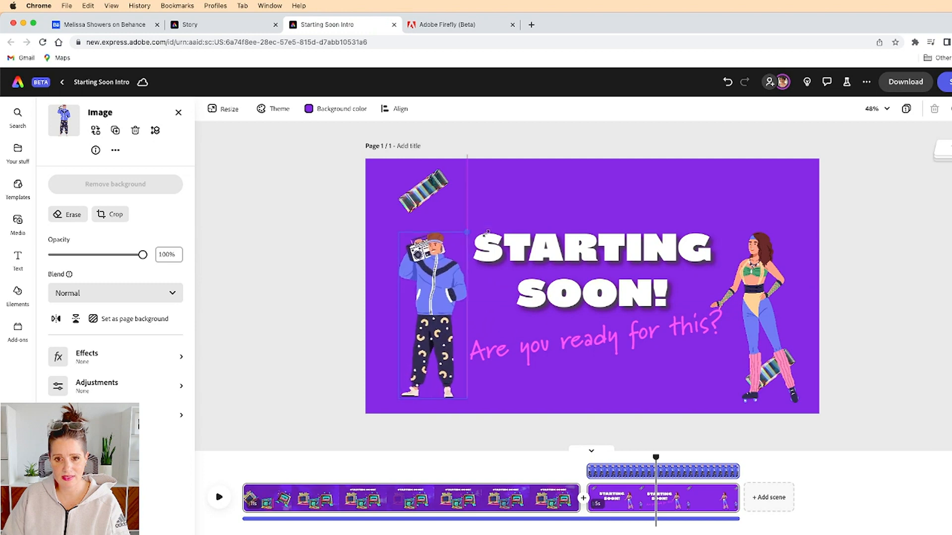
left_click_drag(441, 282, 425, 286)
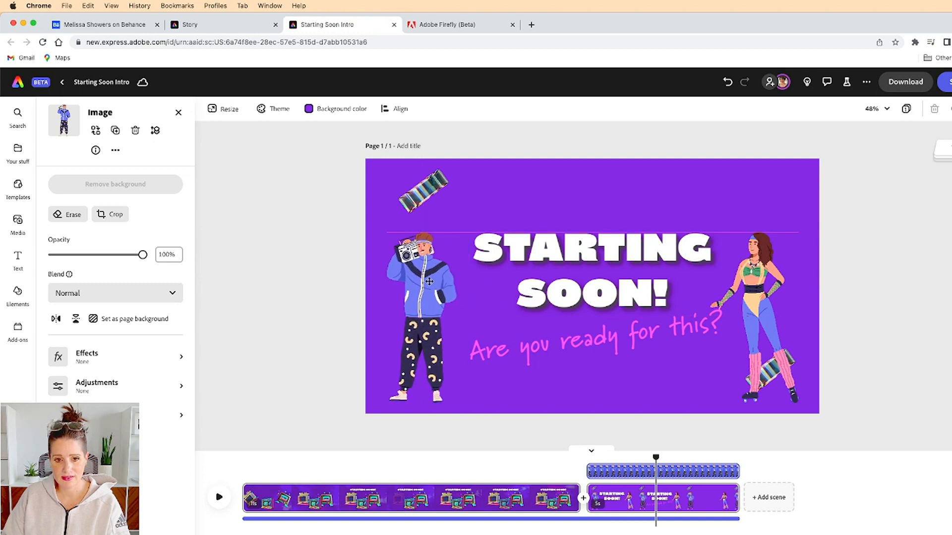
- Shift the woman in leg warmers slightly away from the title and enlarge her a little
left_click(763, 315)
left_click_drag(762, 314, 767, 315)
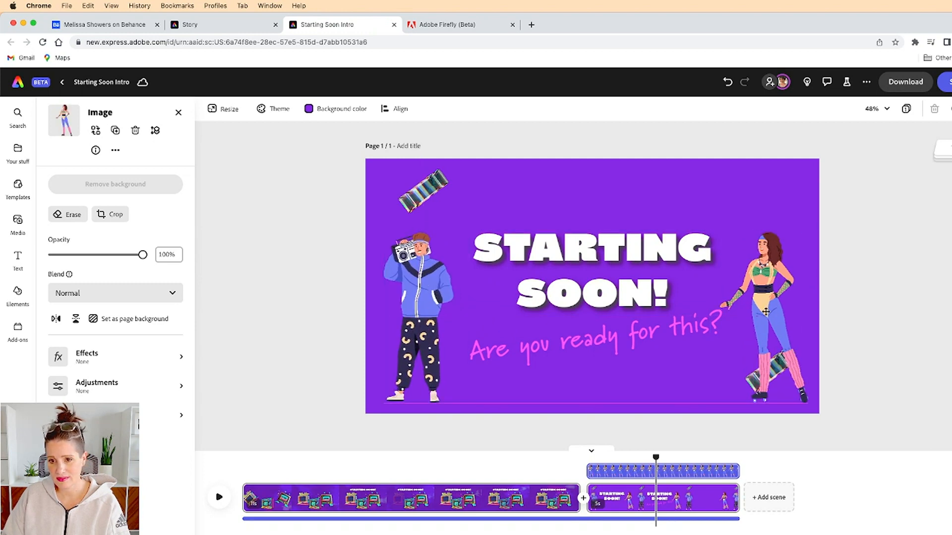
left_click_drag(809, 231, 810, 228)
- Change the fill of the "Are you ready for this?" tagline to the custom bright green 82FF58
left_click(576, 356)
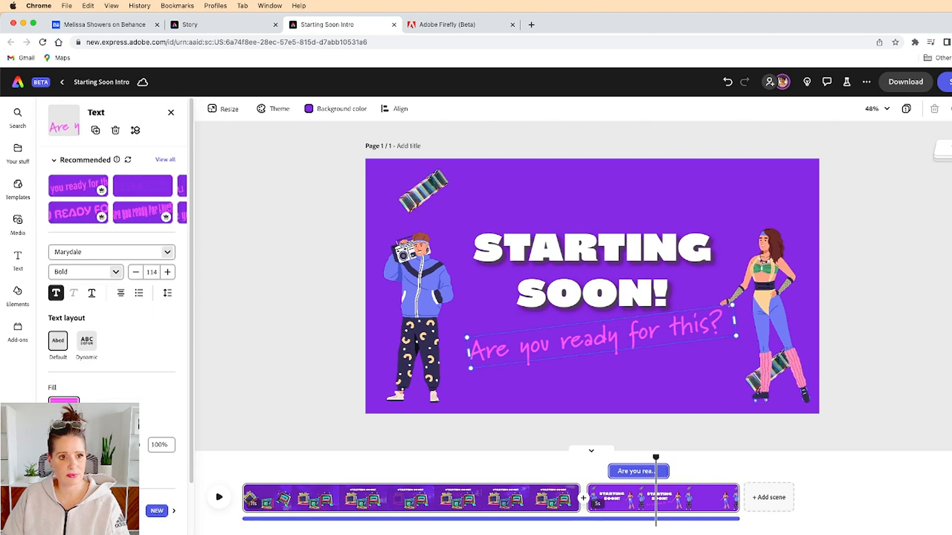
left_click(64, 399)
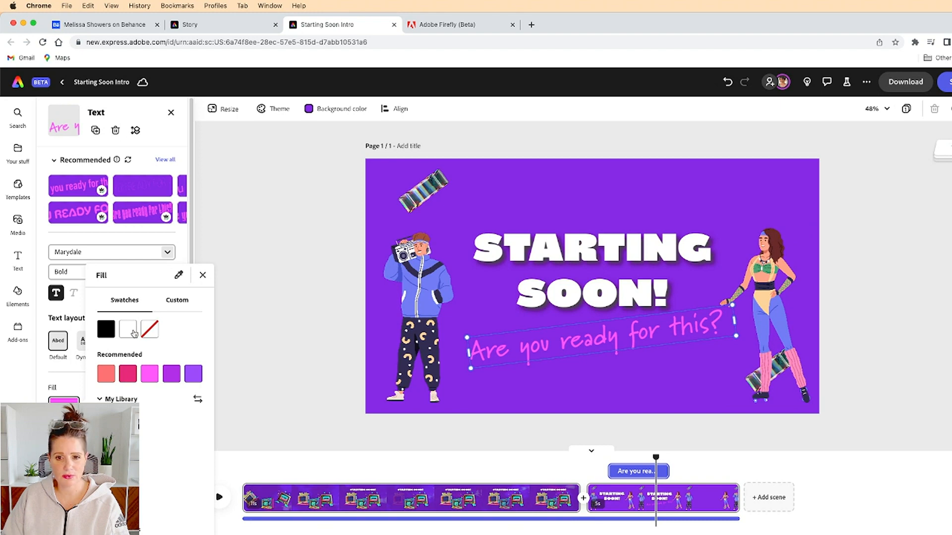
left_click(180, 301)
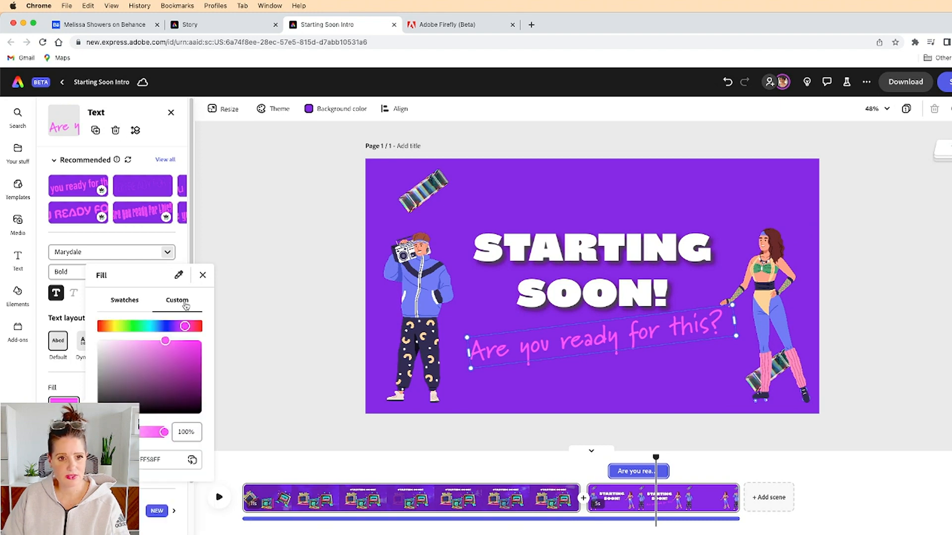
left_click(128, 326)
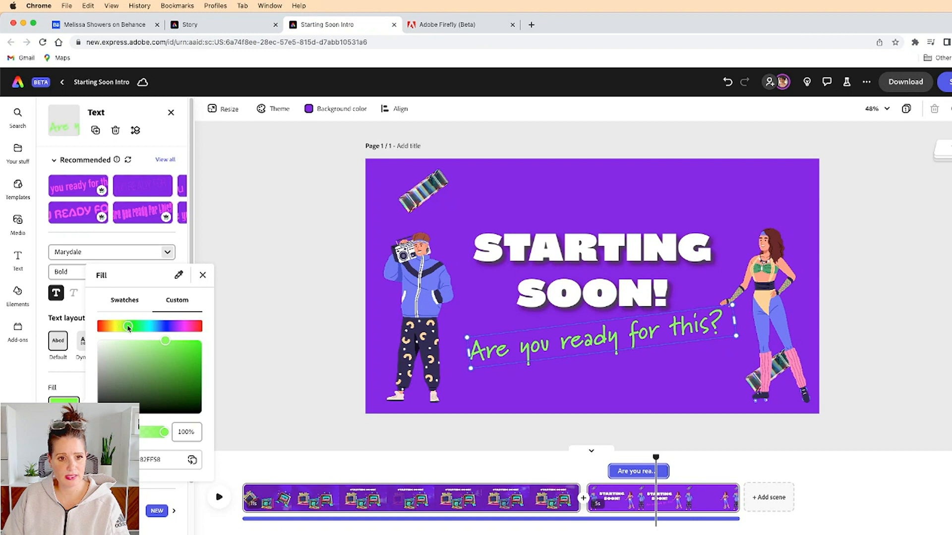
- Change the fill of the "Are you ready for this?" text to a fully saturated bright green
left_click_drag(166, 341, 249, 337)
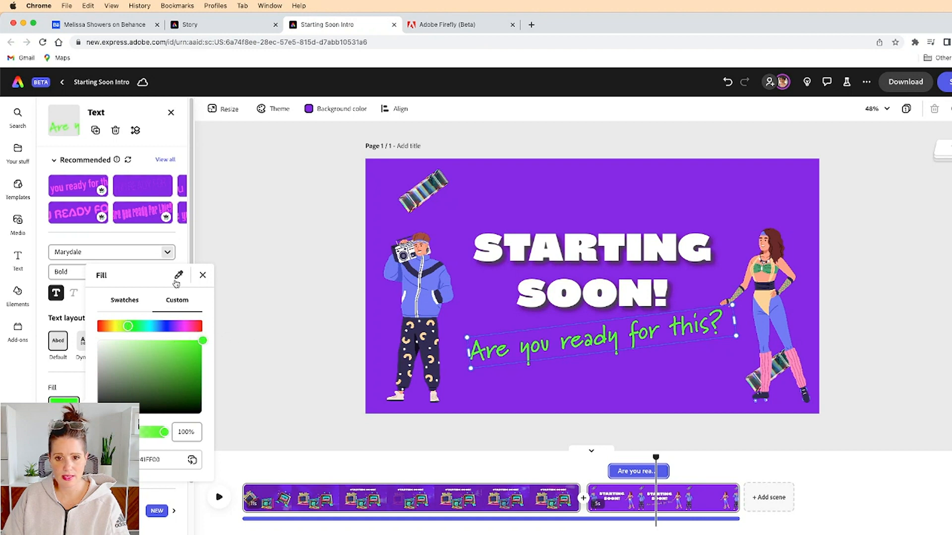
left_click(252, 221)
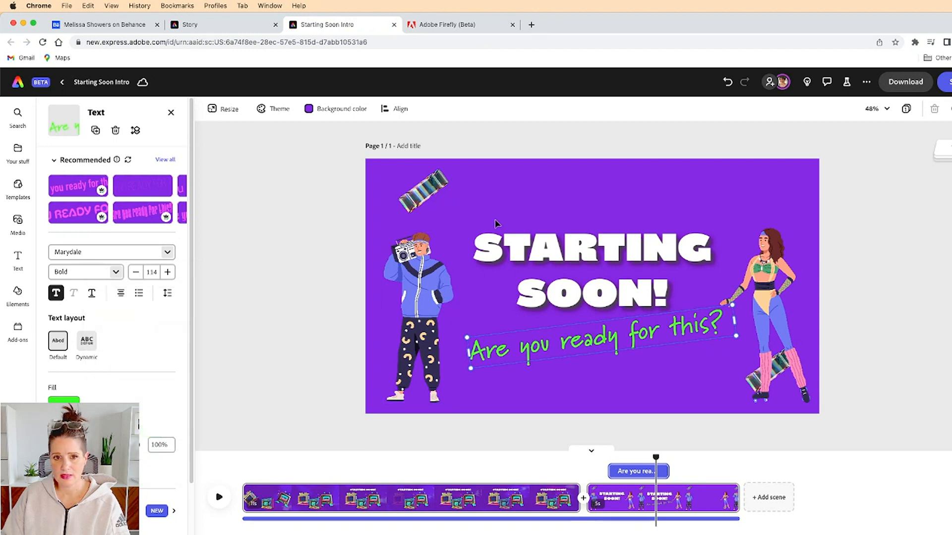
- Move the lower striped letter to above the roller-skating woman and nudge the woman slightly left
left_click(775, 370)
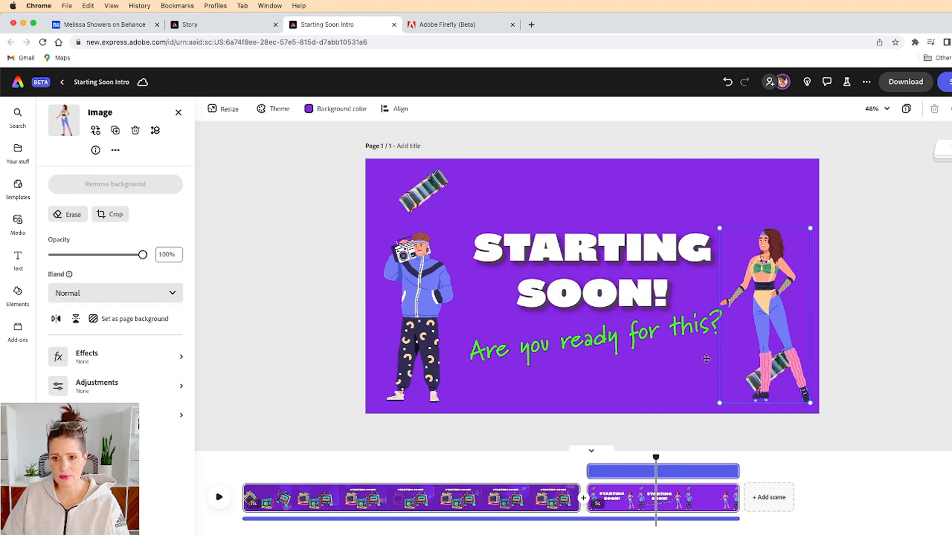
left_click_drag(774, 371, 759, 183)
left_click(692, 281)
left_click_drag(693, 281, 757, 275)
- Trim the start of the roller-skating woman's layer so she enters about a quarter into the second scene
mouse_move(590, 470)
left_click_drag(590, 470, 629, 468)
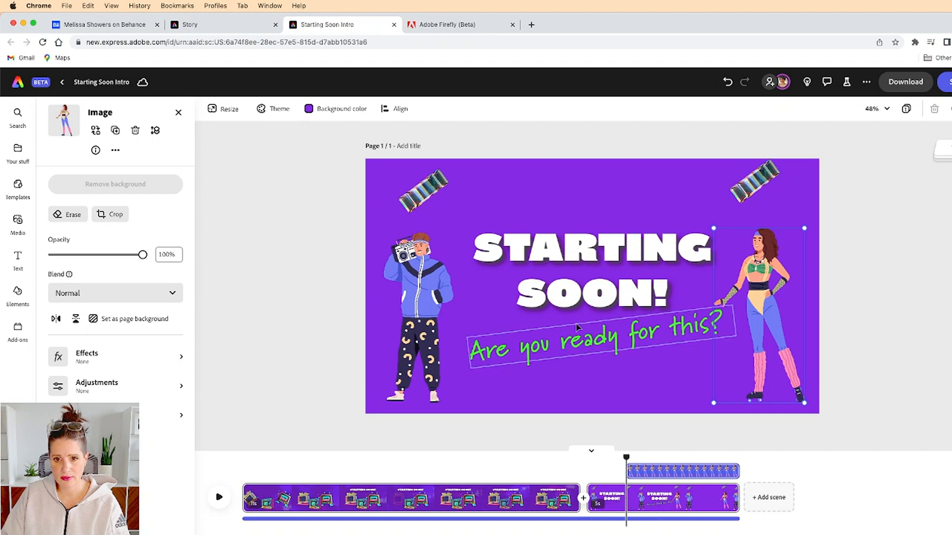
- Delete both striped letters from the upper corners of the second scene
left_click(746, 190)
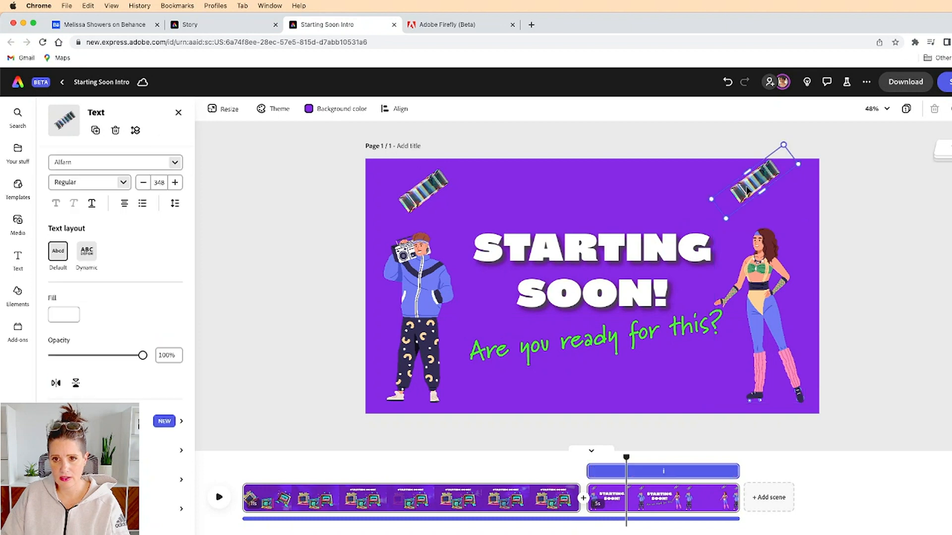
key("Delete")
left_click(421, 196)
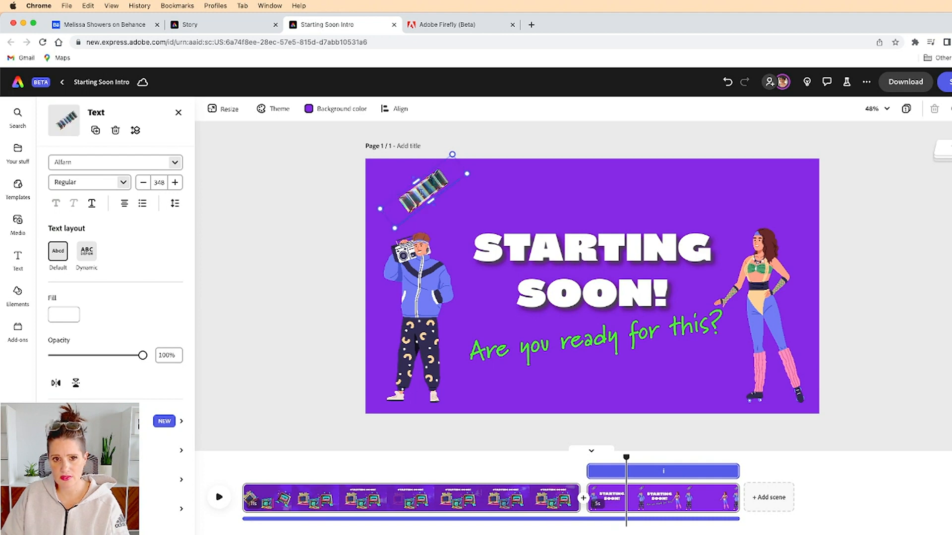
key("Delete")
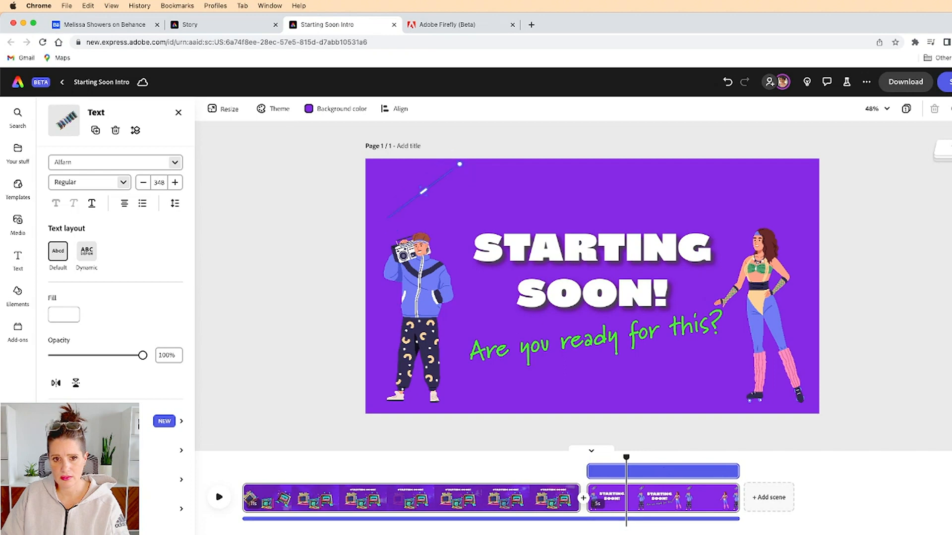
left_click(328, 201)
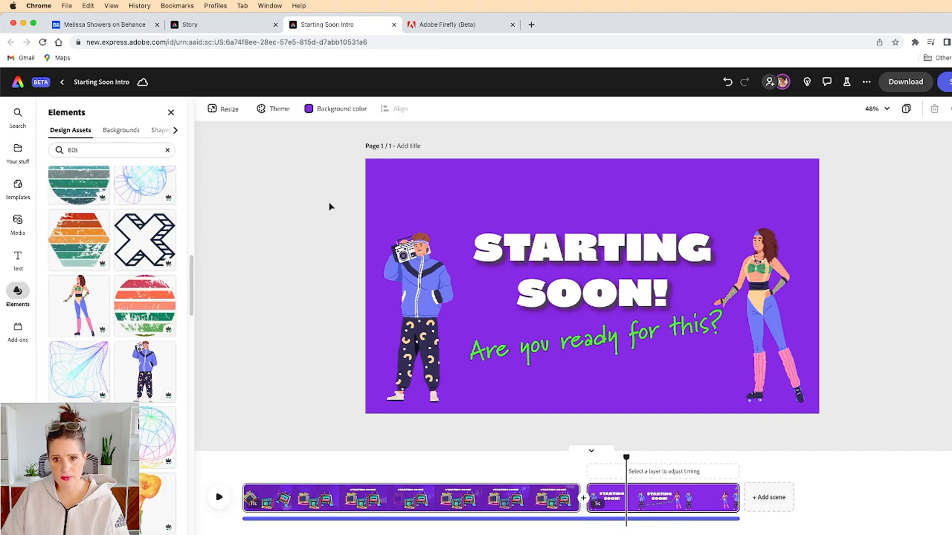
- Browse the 80s design assets and search the design assets for "gradient"
scroll(109, 317, "down", 10)
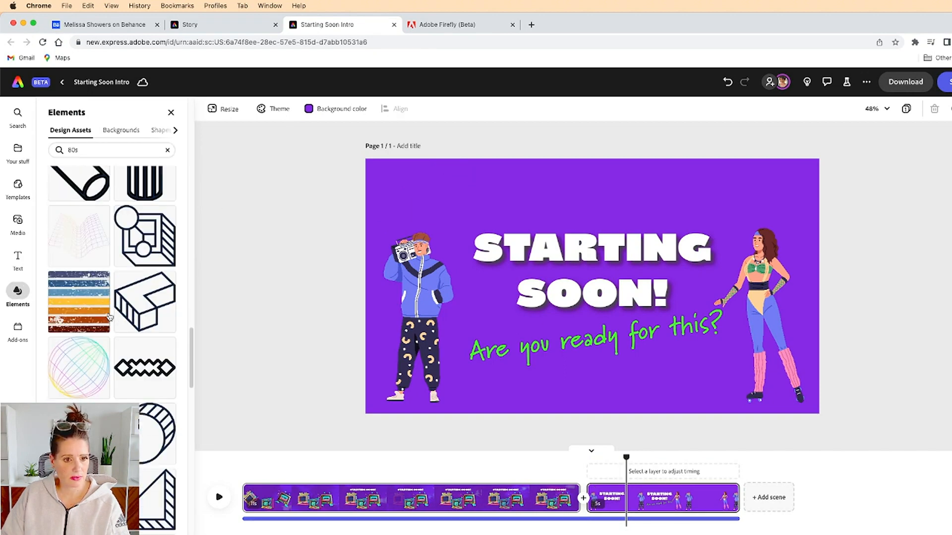
scroll(110, 318, "down", 10)
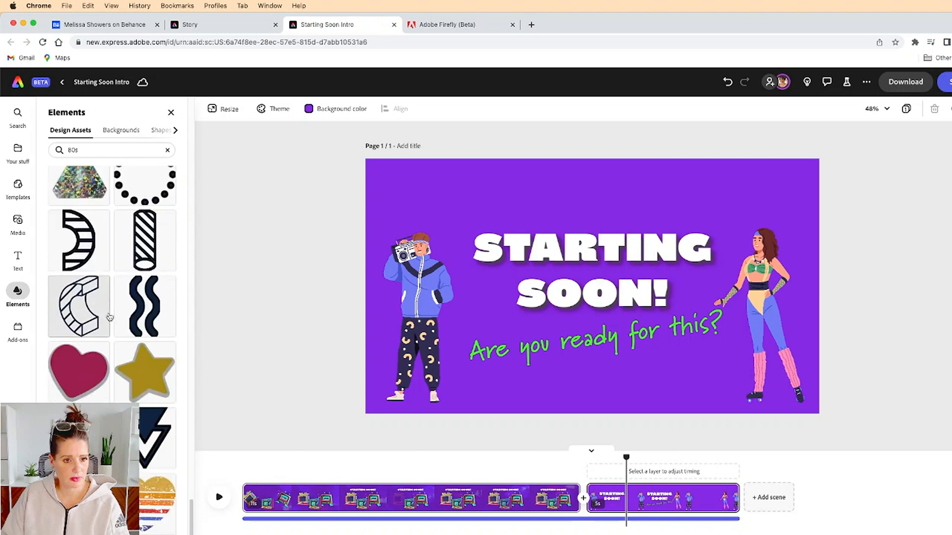
scroll(109, 317, "up", 15)
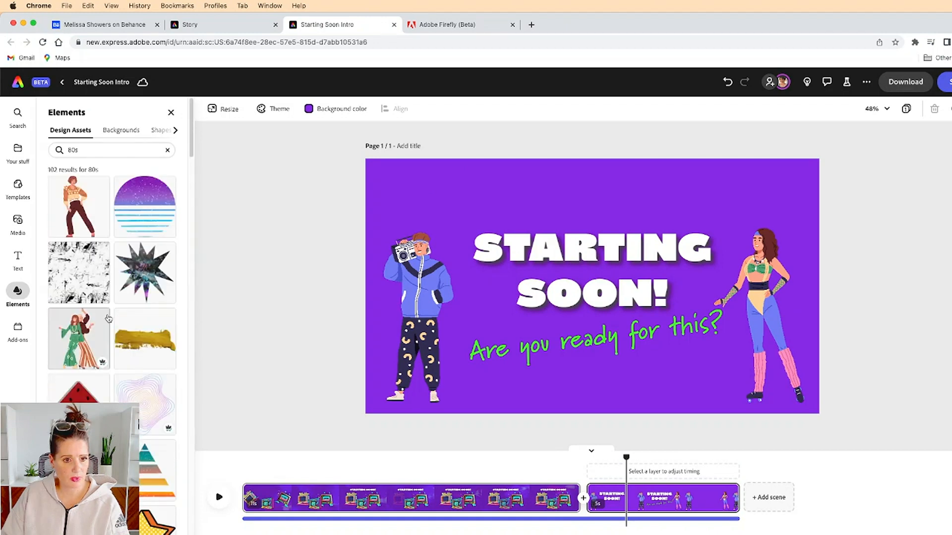
left_click(88, 147)
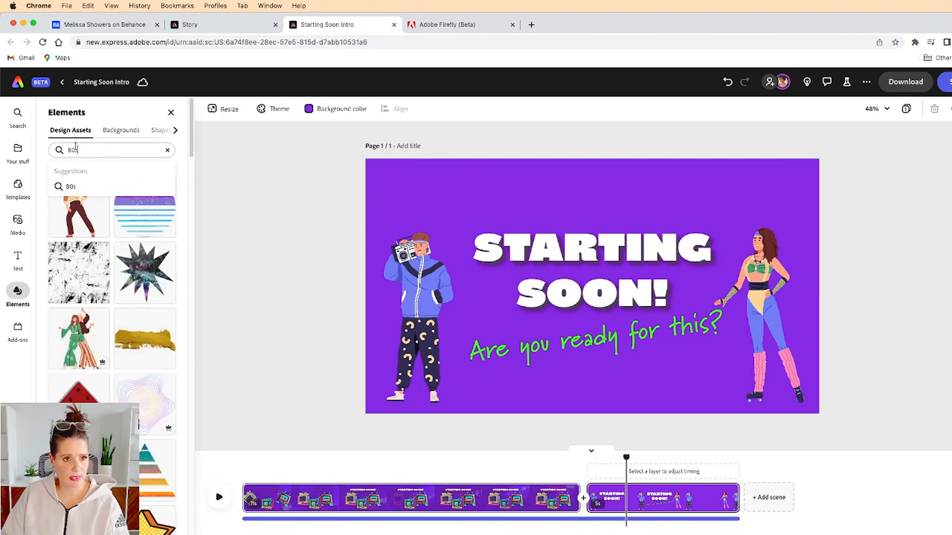
type("gradient")
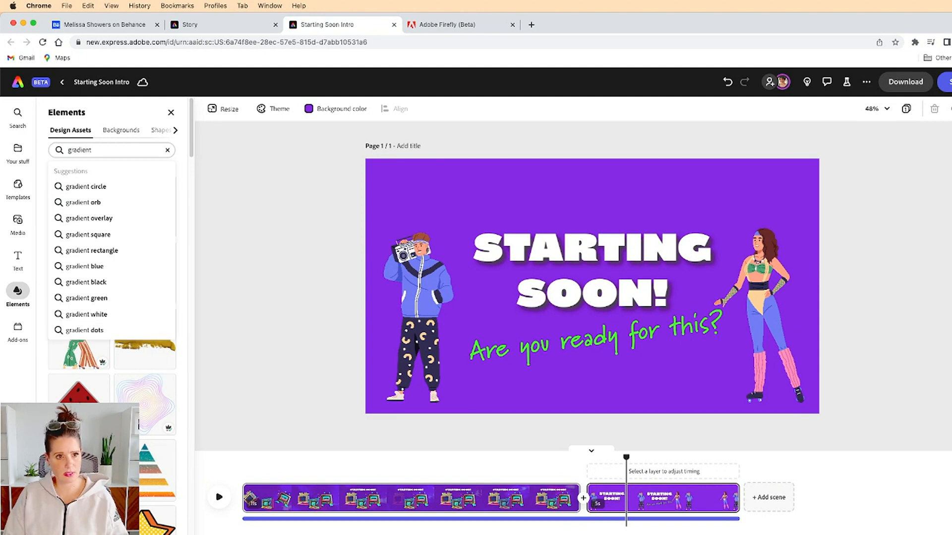
key("Return")
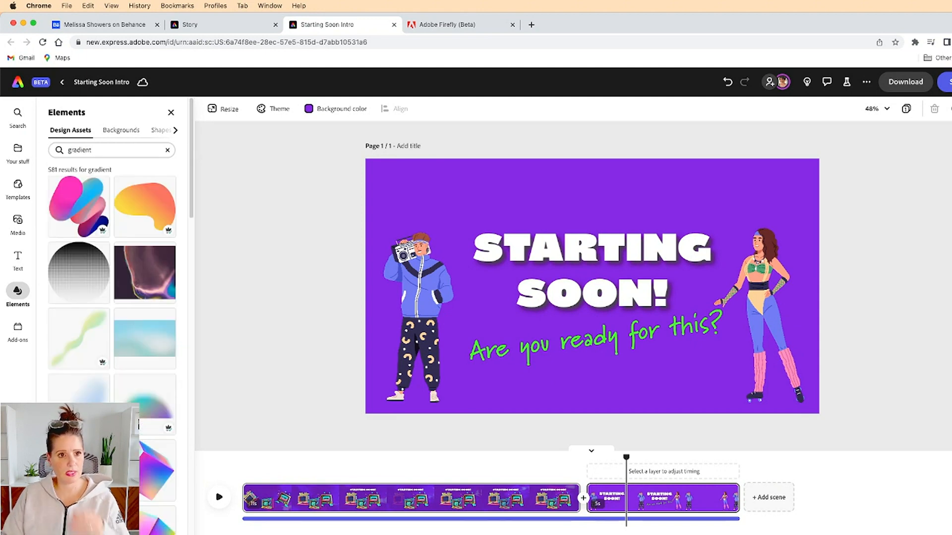
- Find the blurred yellow-and-pink gradient blob among the gradient assets and add it to the page
scroll(147, 404, "down", 2)
scroll(147, 404, "down", 5)
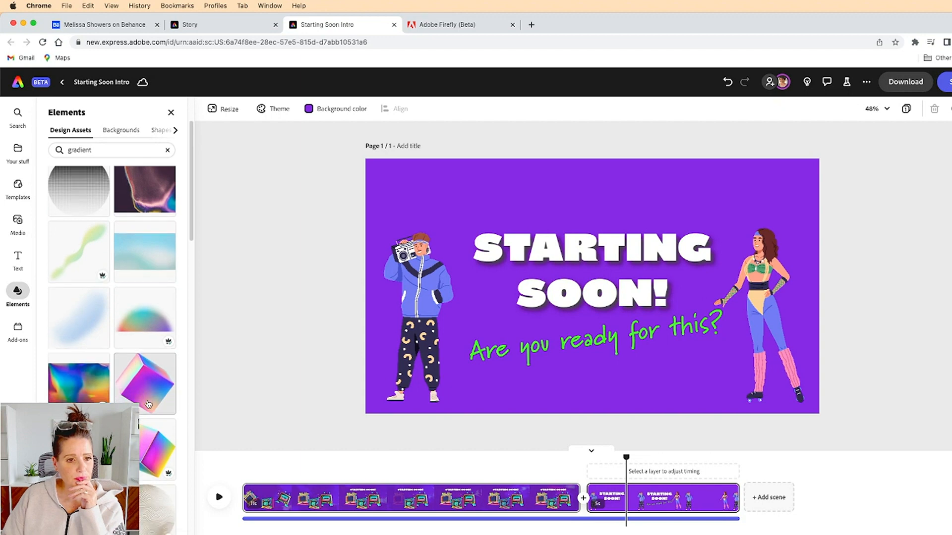
scroll(147, 404, "down", 6)
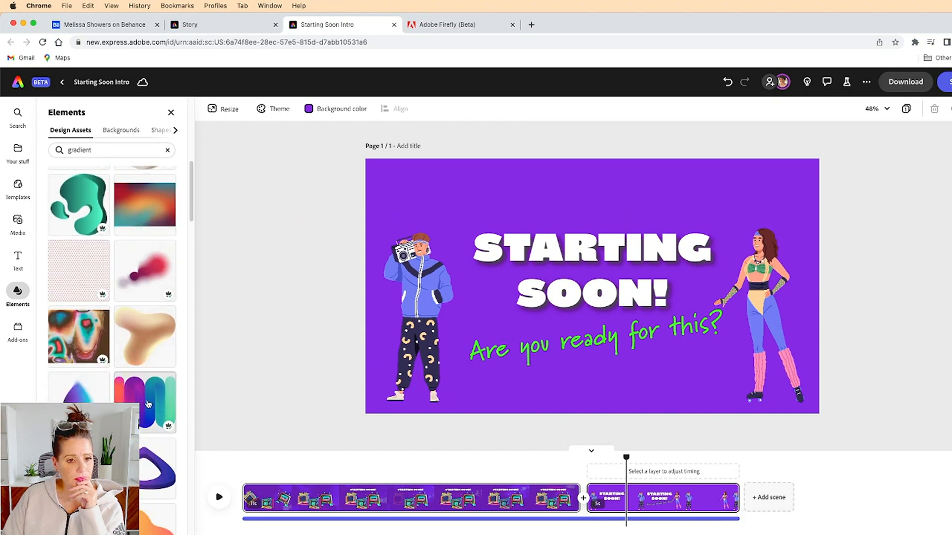
scroll(147, 404, "down", 6)
scroll(147, 404, "down", 15)
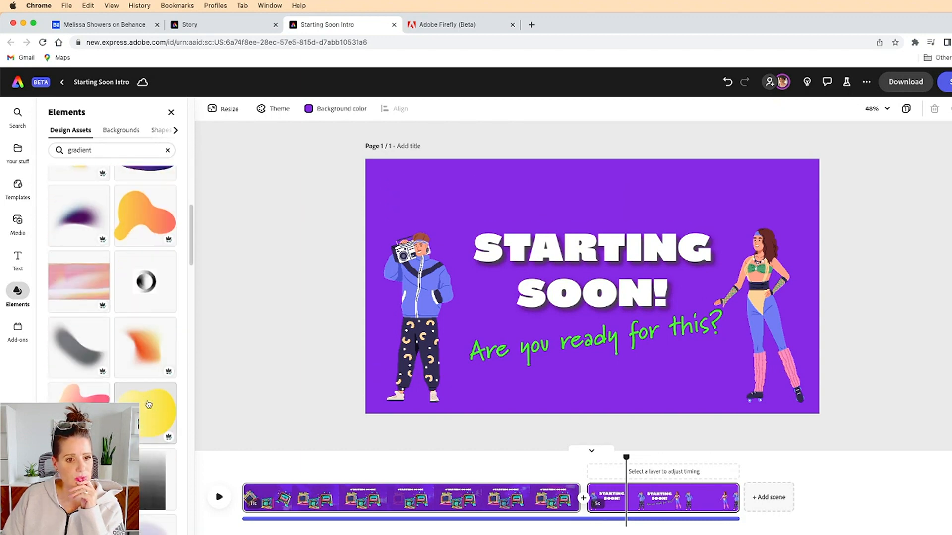
scroll(148, 404, "down", 5)
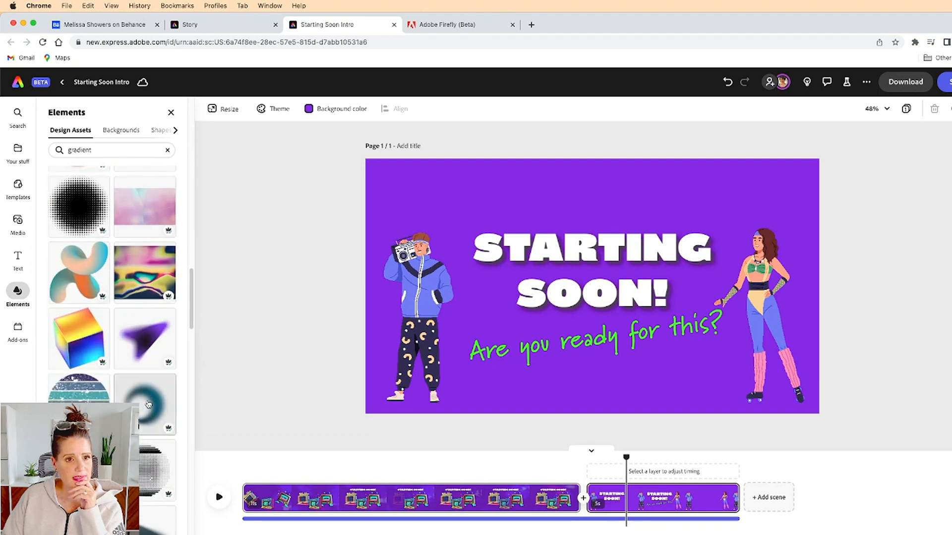
scroll(148, 404, "down", 15)
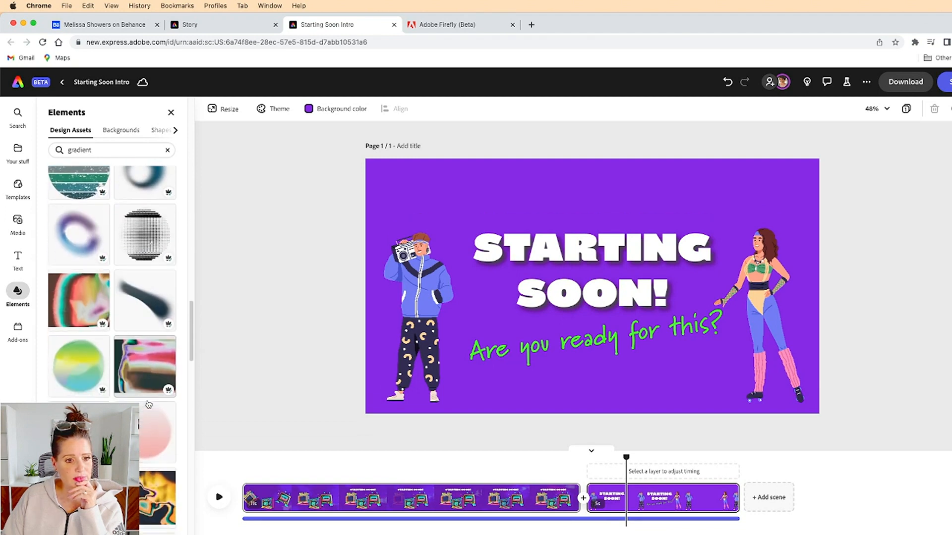
scroll(148, 404, "down", 5)
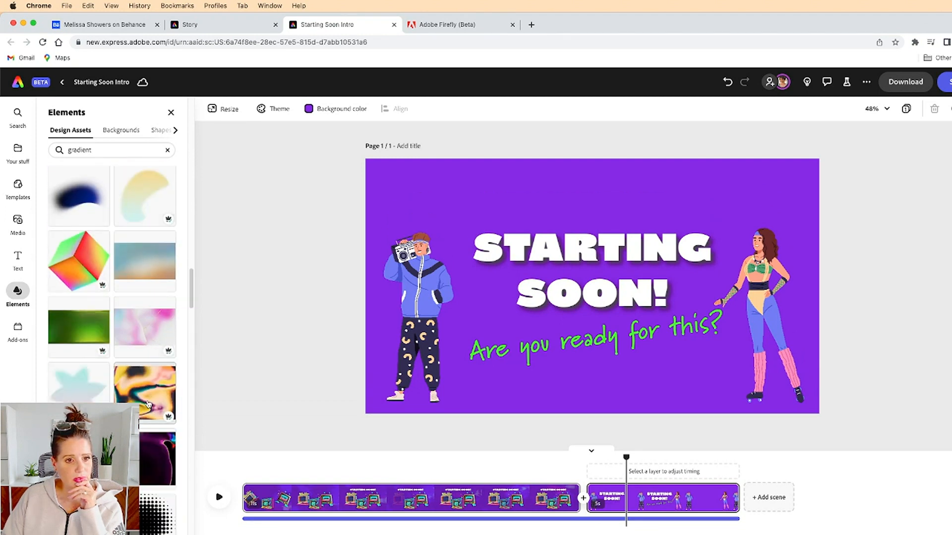
scroll(148, 404, "down", 15)
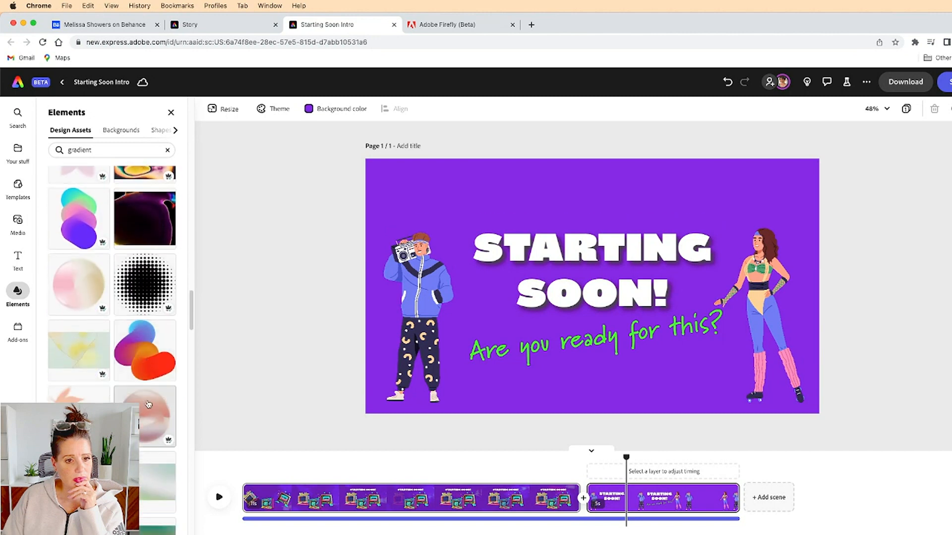
scroll(148, 404, "down", 15)
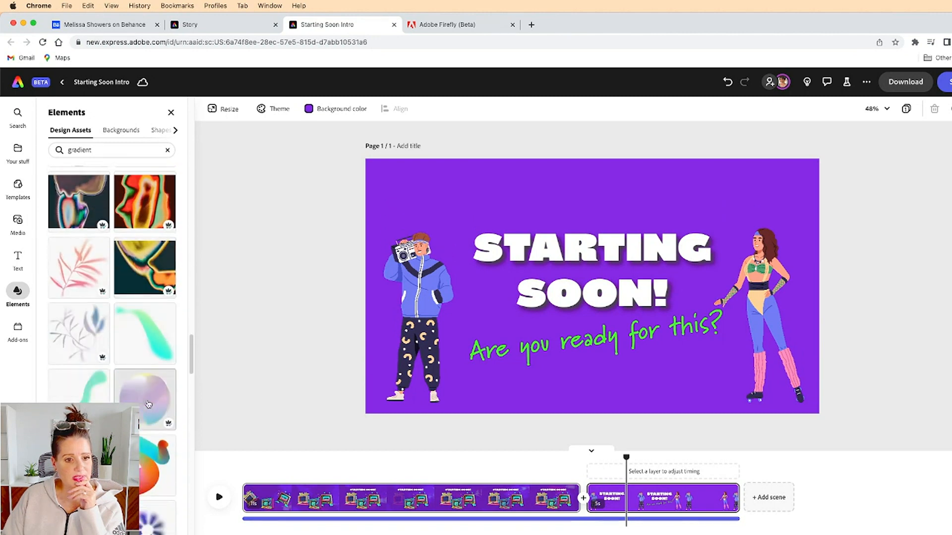
scroll(148, 404, "down", 12)
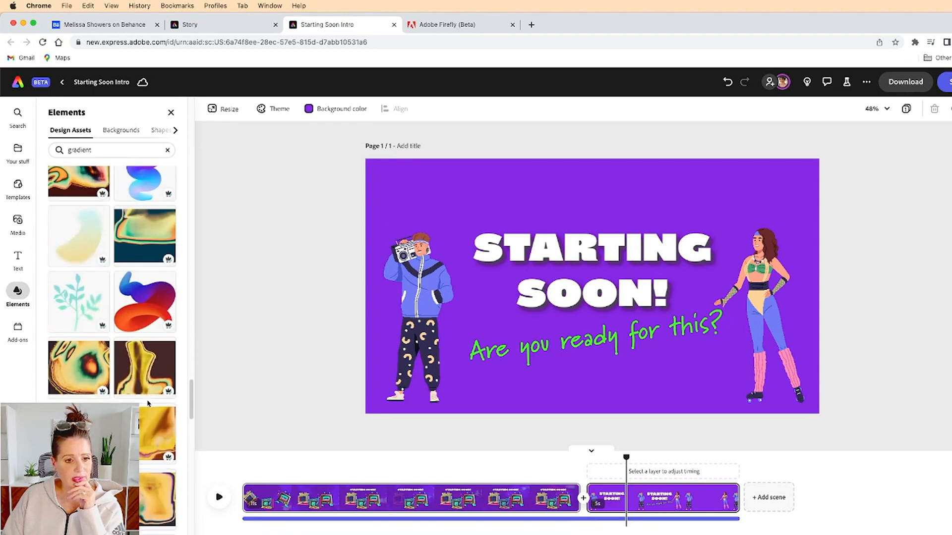
scroll(147, 404, "down", 4)
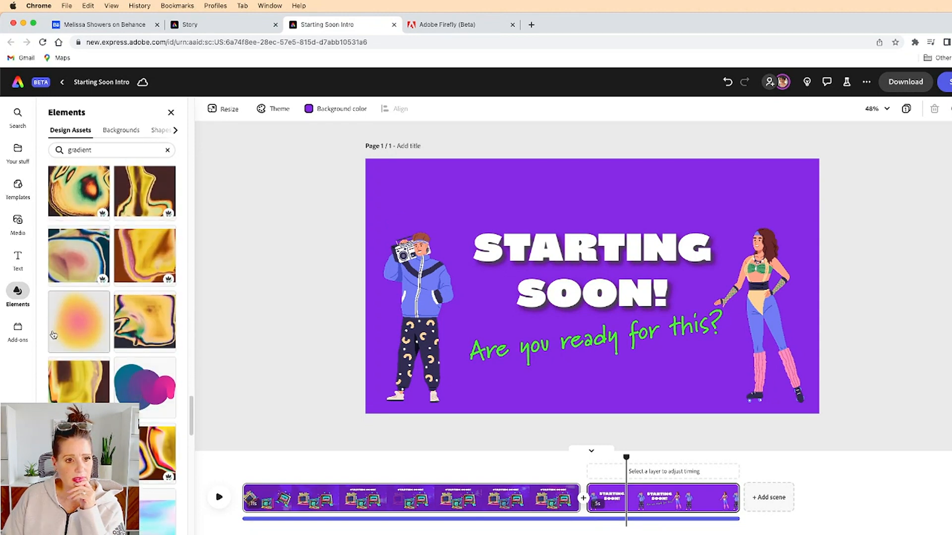
left_click(77, 318)
left_click(590, 300)
left_click(590, 299)
- Enlarge the gradient blob to span most of the page and send it behind all other elements
left_click_drag(553, 247, 453, 147)
left_click_drag(655, 345, 811, 457)
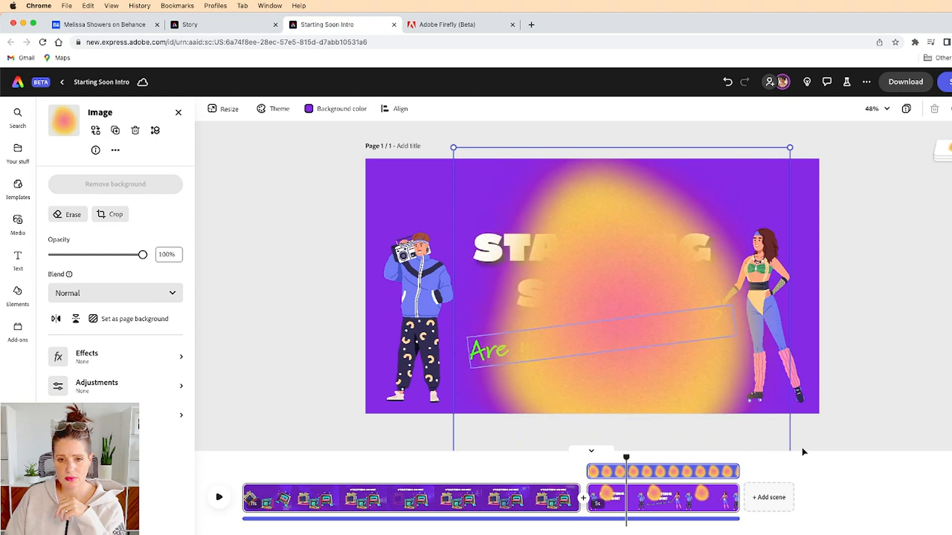
left_click_drag(454, 148, 393, 100)
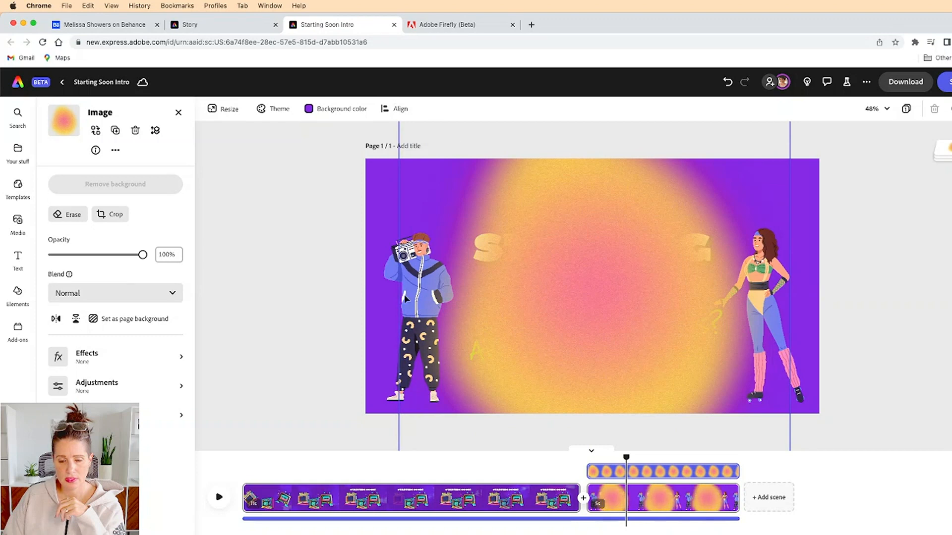
left_click(155, 130)
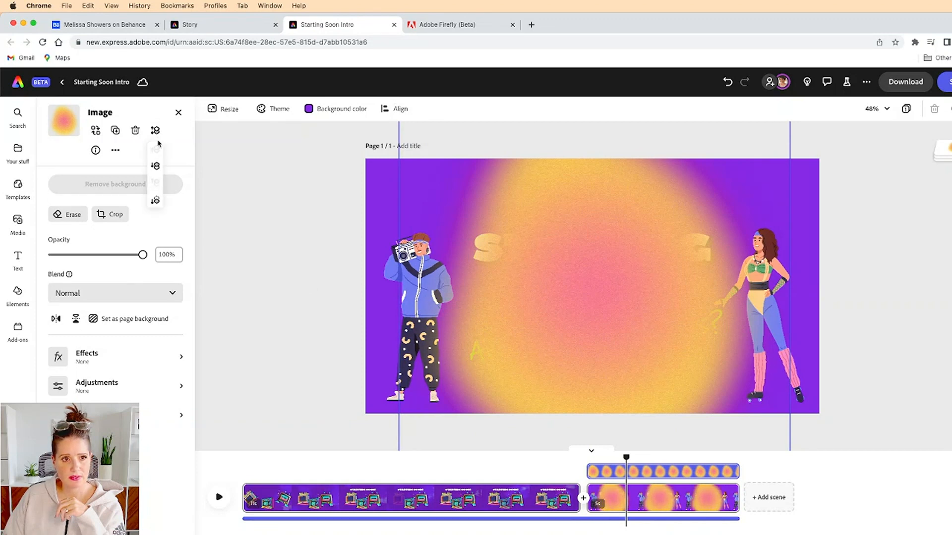
left_click(156, 201)
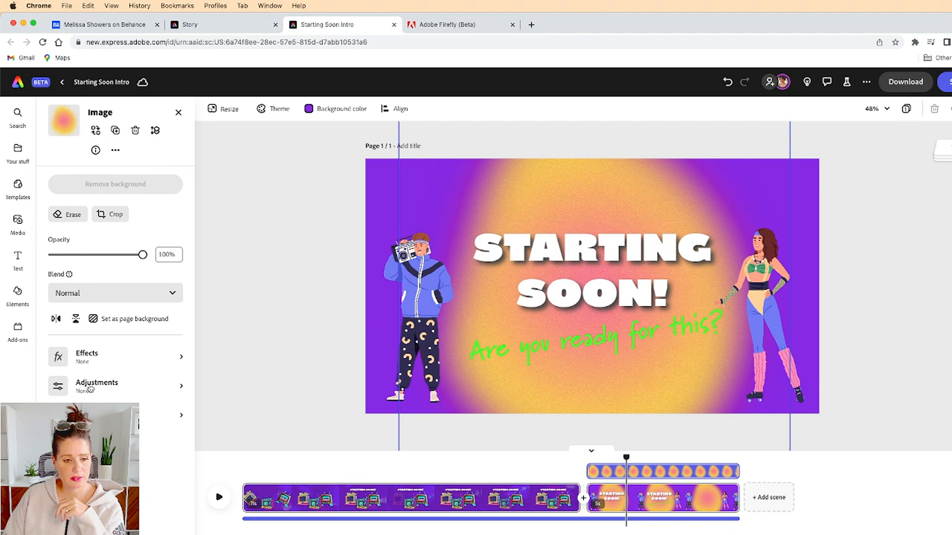
- Try duotone effects on the gradient blob and apply the bright blue one with purple edges
left_click(89, 366)
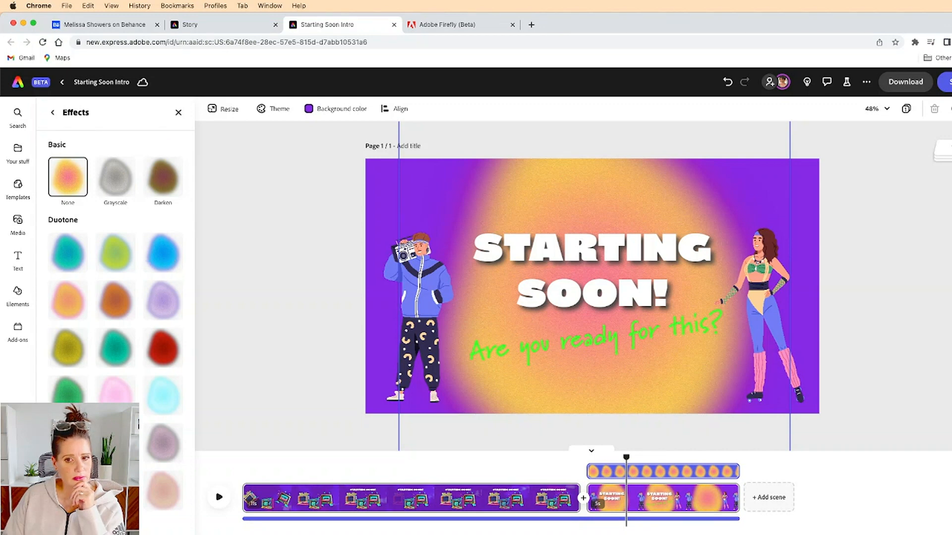
left_click(115, 444)
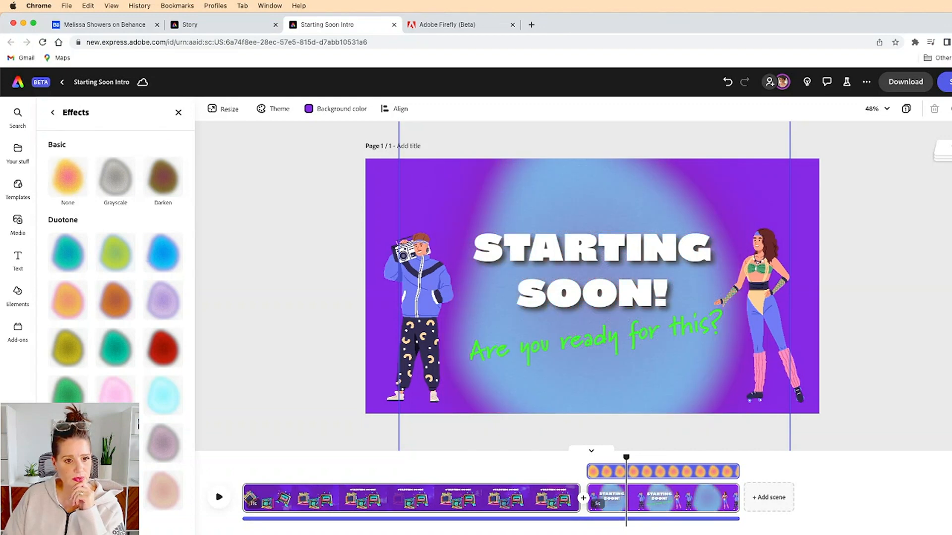
left_click(71, 265)
left_click(177, 248)
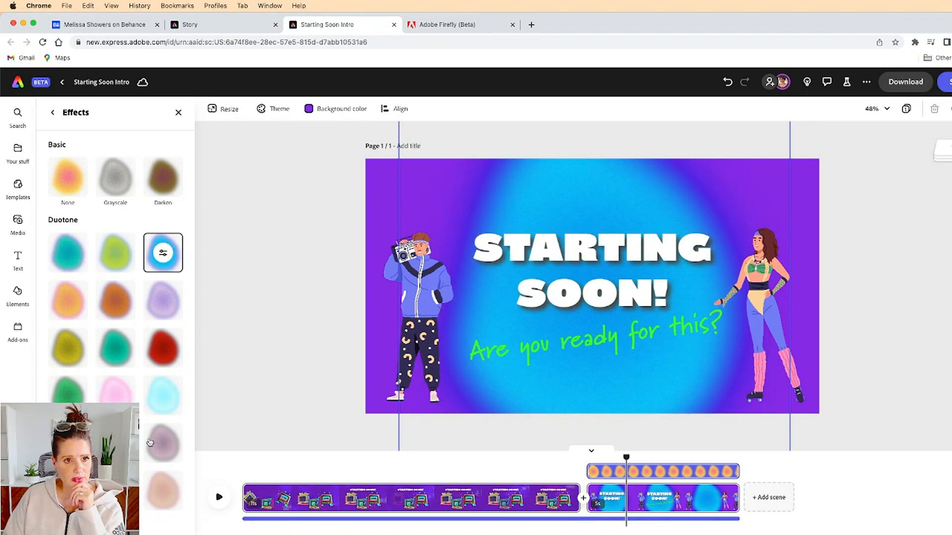
- Adjust the gradient blob's color to warmth -42 and saturation -21
left_click(54, 114)
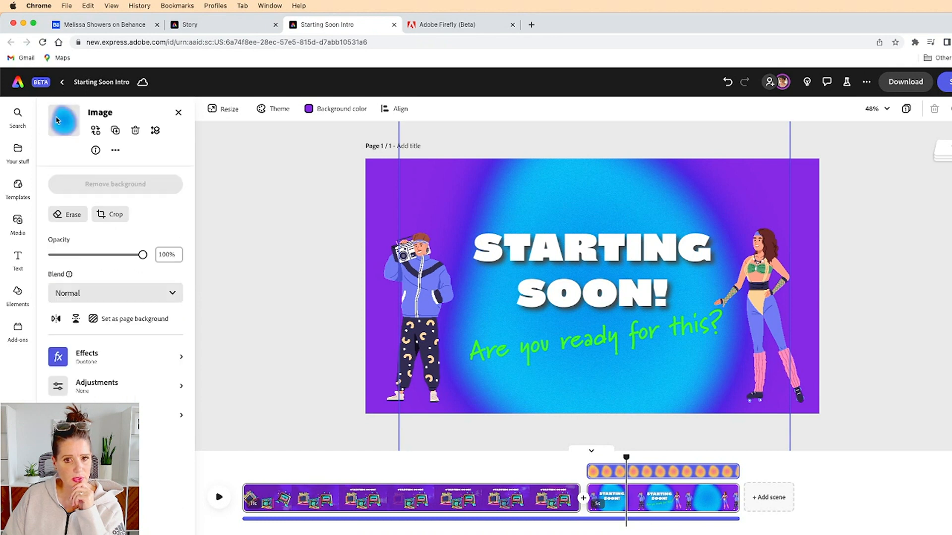
left_click(98, 389)
left_click_drag(29, 390, 76, 393)
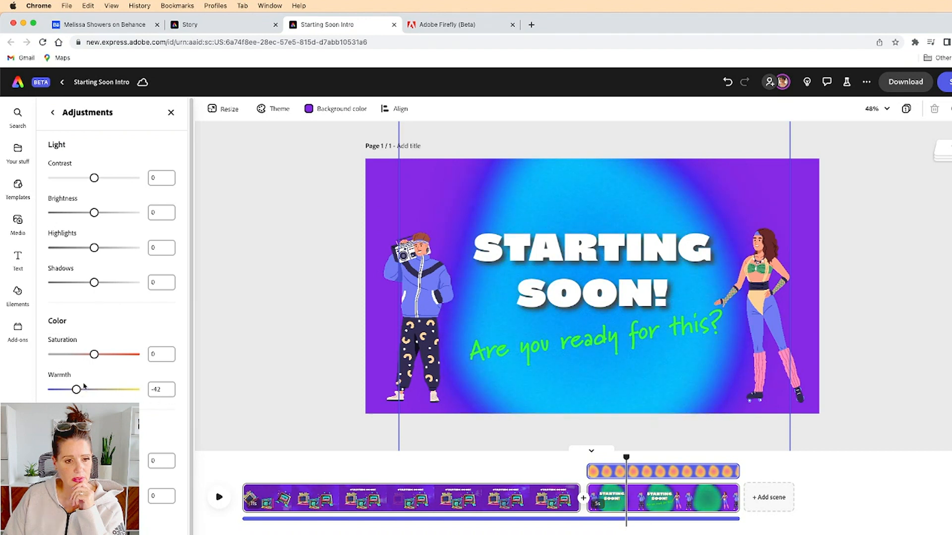
left_click_drag(94, 355, 58, 356)
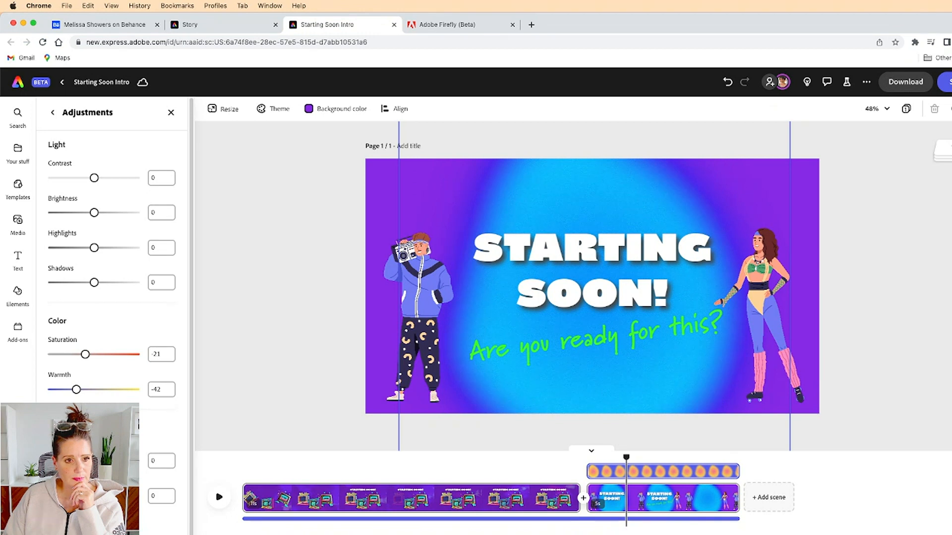
left_click_drag(78, 496, 48, 496)
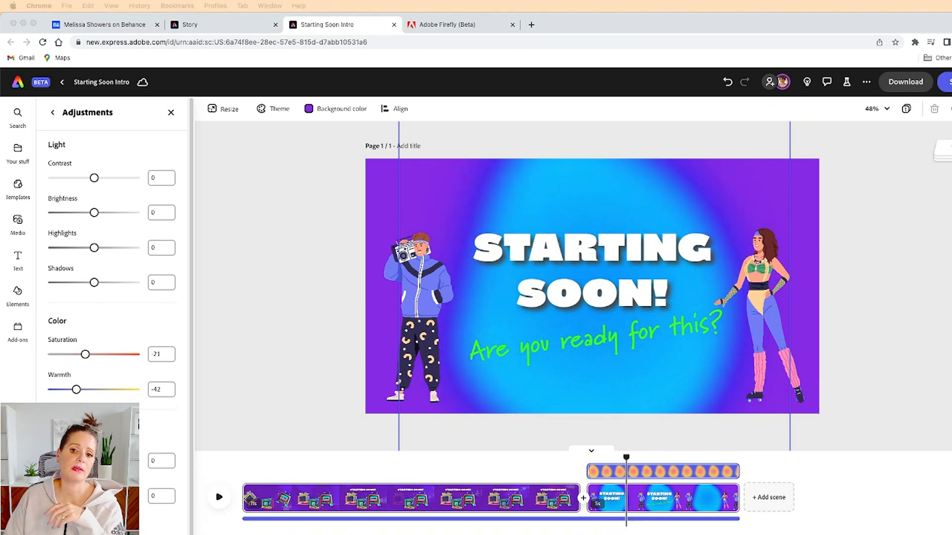
- Raise the gradient blob's last detail adjustment to 100, and set its saturation to -48 and brightness to -14
left_click(48, 495)
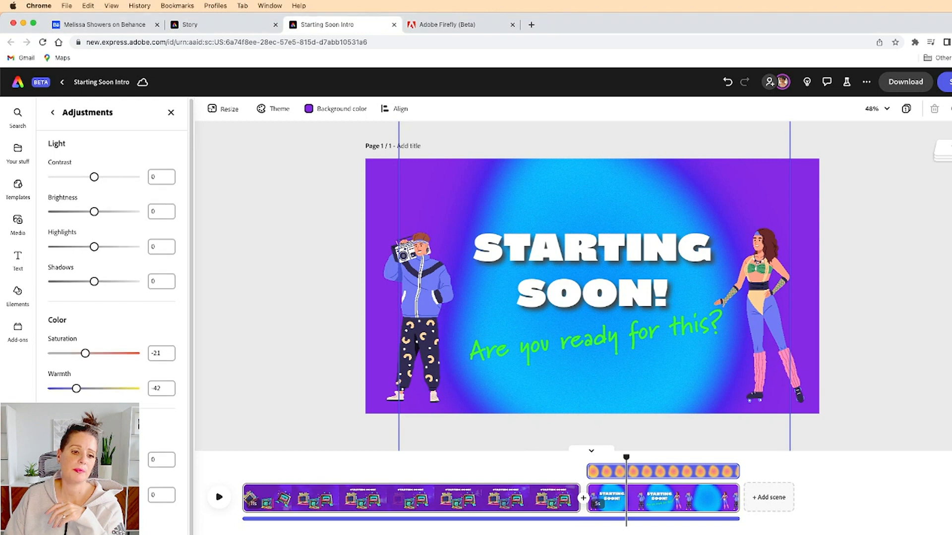
left_click_drag(48, 495, 139, 506)
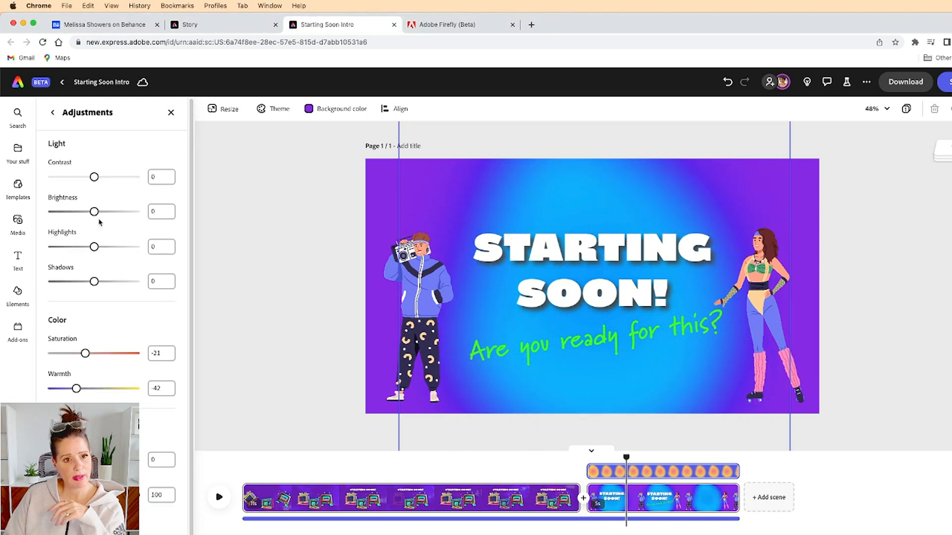
left_click_drag(85, 354, 55, 356)
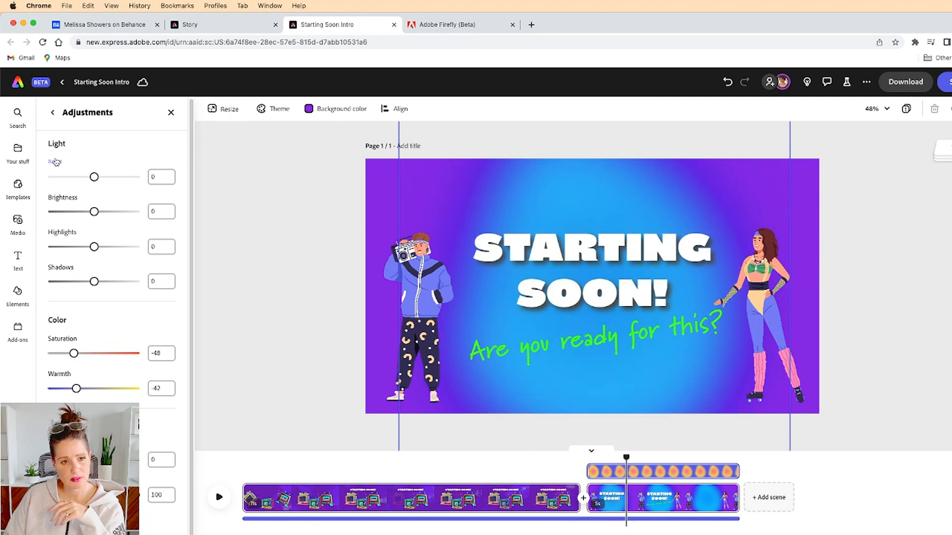
mouse_move(94, 212)
left_mouse_down()
mouse_move(105, 212)
mouse_move(70, 213)
mouse_move(88, 212)
left_mouse_up()
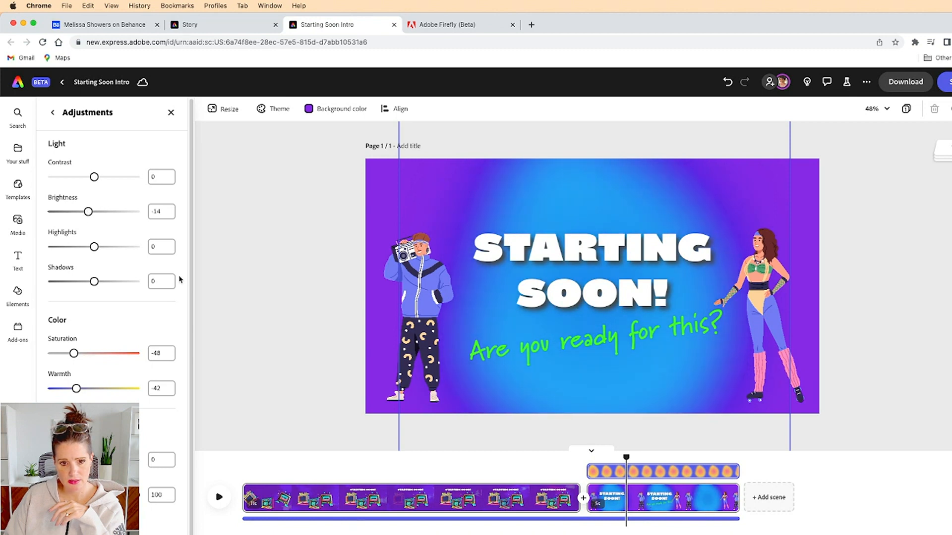
- Copy the full-page translucent overlay video from the first scene into the second scene and send it behind all other elements
mouse_move(541, 498)
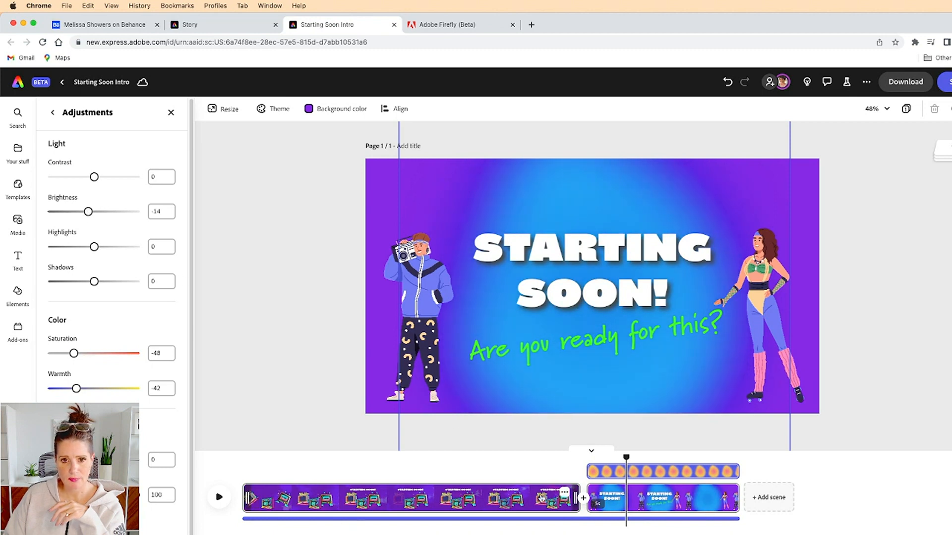
left_click(343, 506)
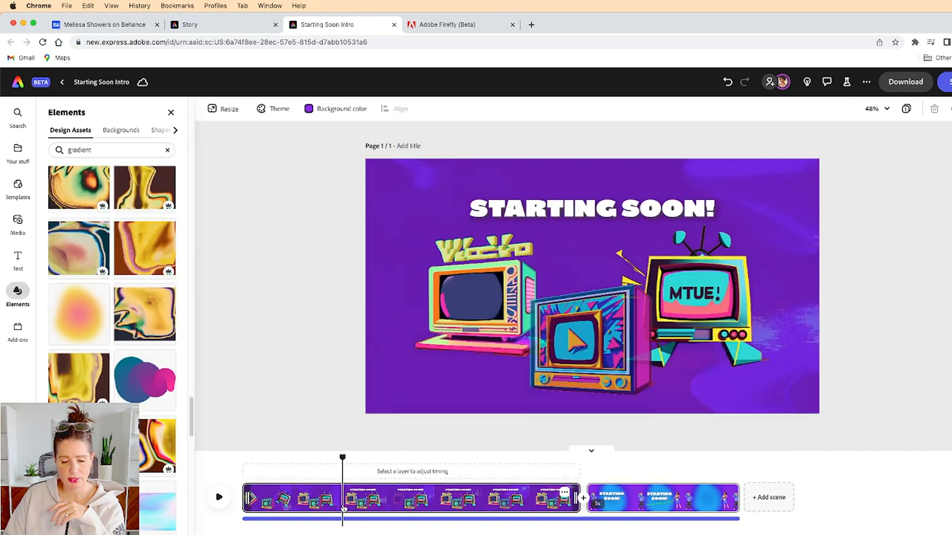
left_click(798, 205)
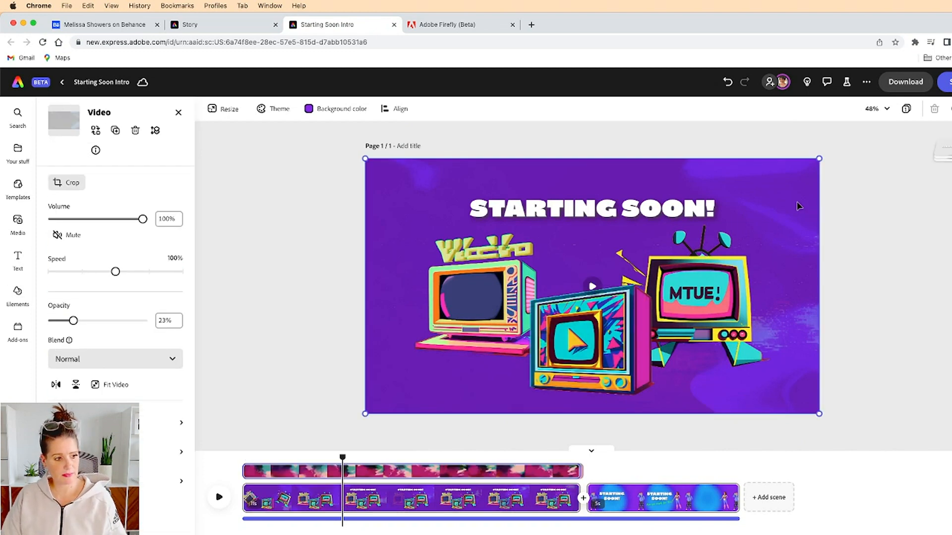
left_click(675, 512)
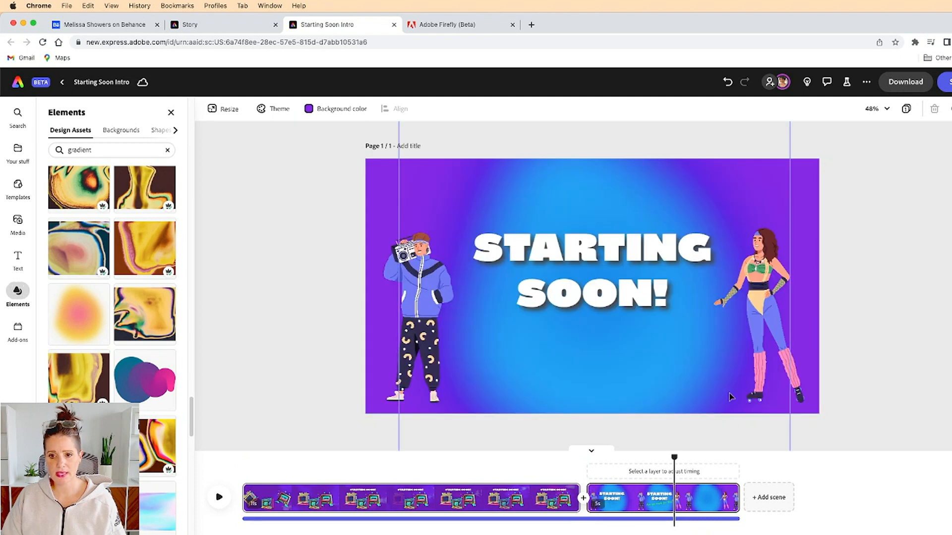
left_click(729, 396)
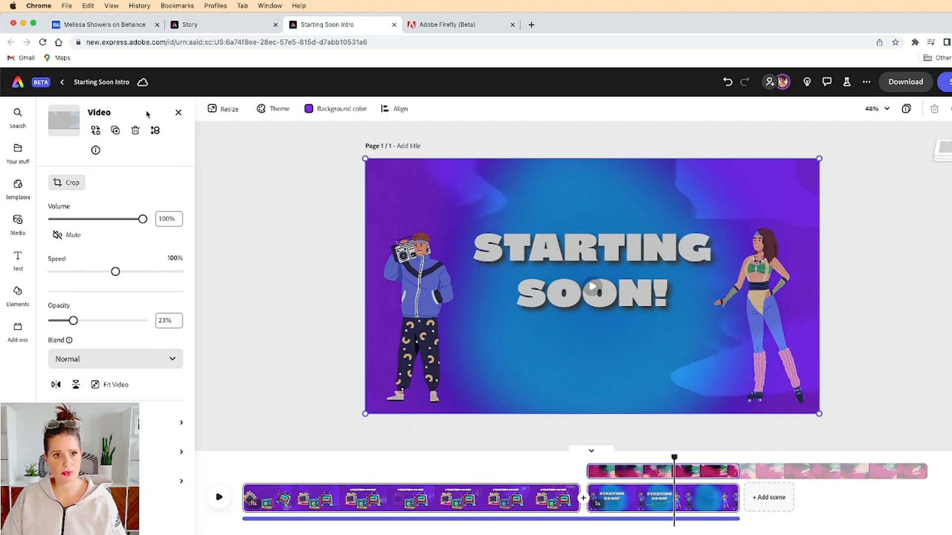
left_click(156, 131)
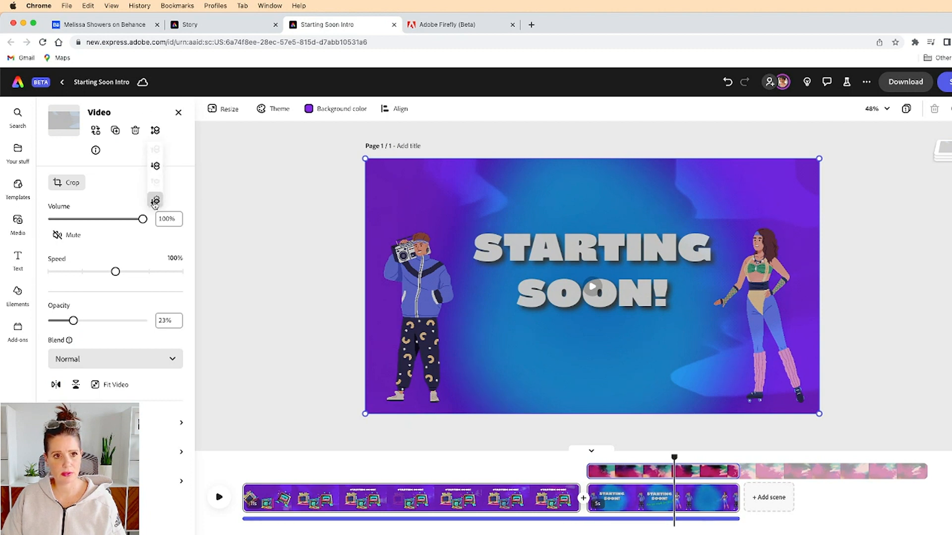
left_click(155, 202)
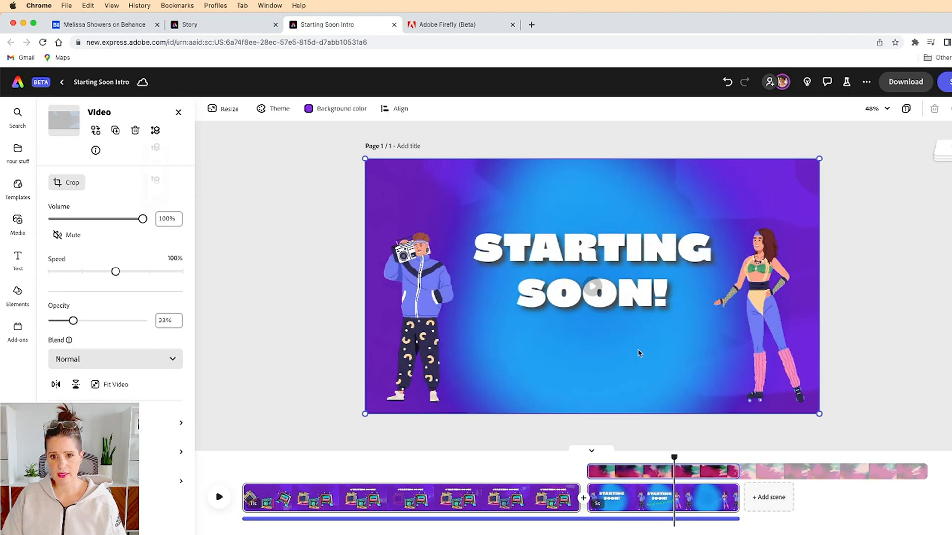
- Lower the blue gradient blob's opacity to 69% and check it across the second scene
left_click(608, 350)
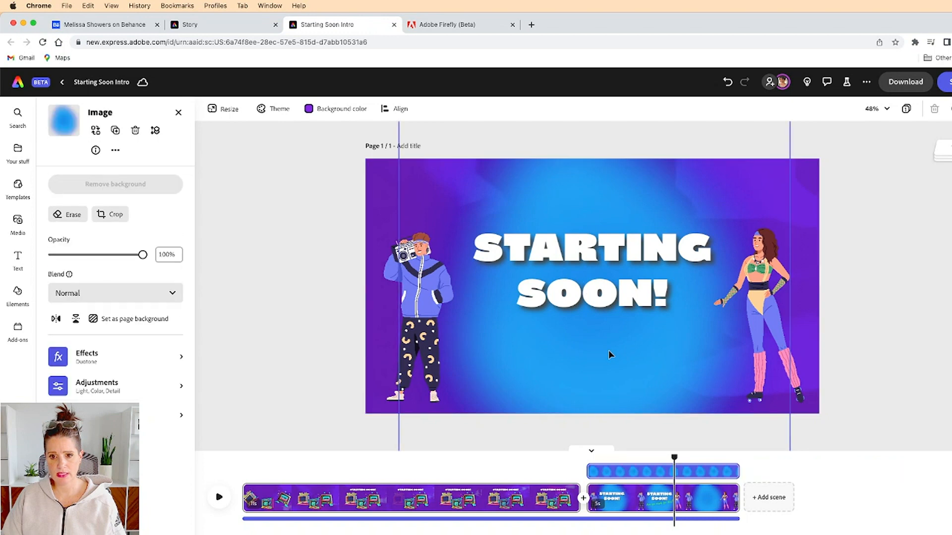
left_click_drag(142, 255, 101, 256)
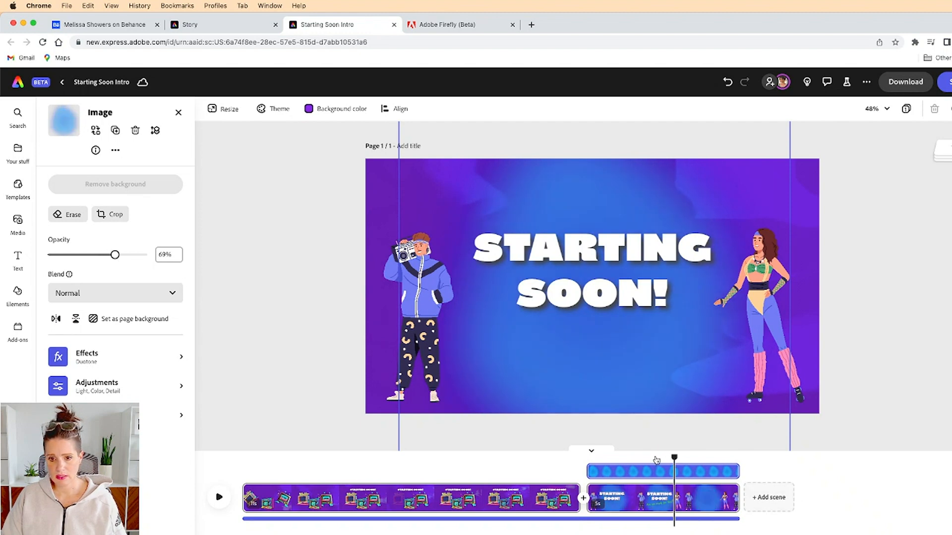
left_click(655, 458)
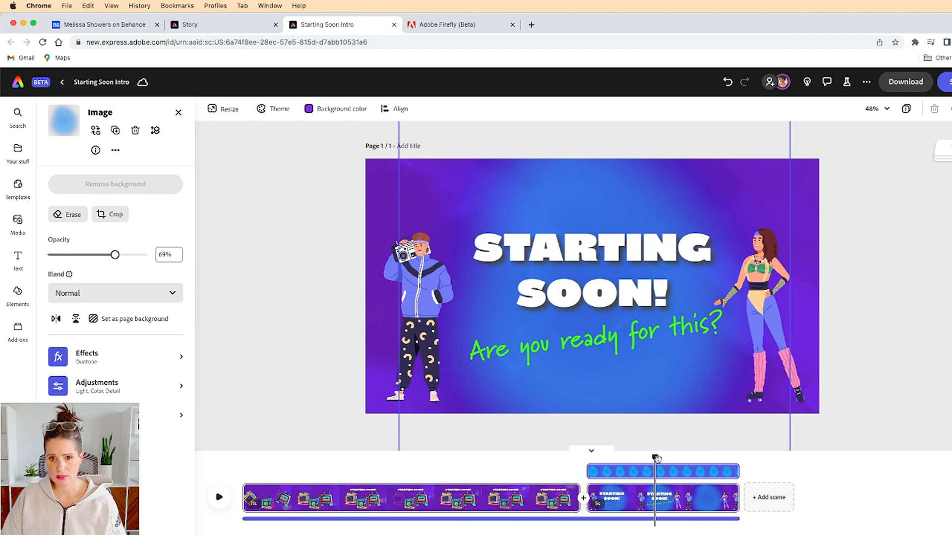
left_click_drag(655, 456, 596, 456)
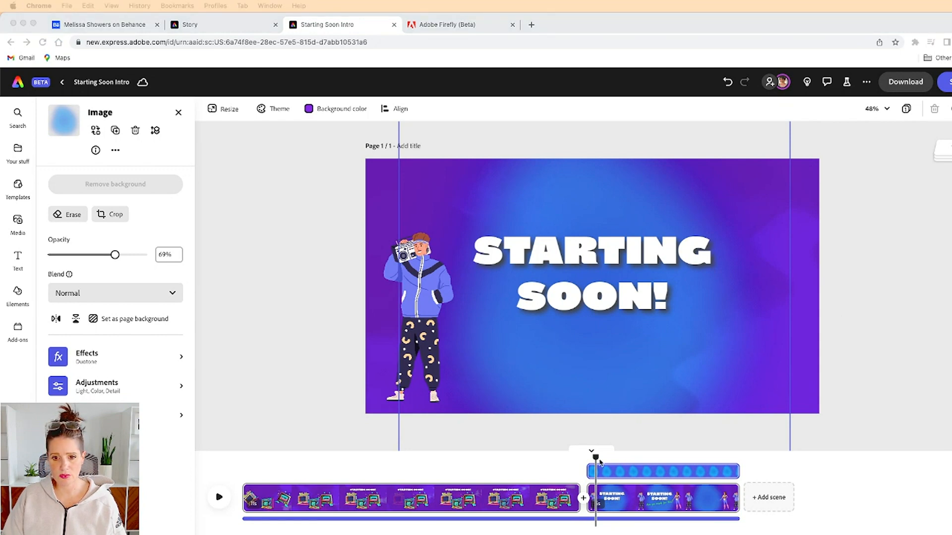
- Play the whole intro from the beginning to review both scenes
left_click_drag(595, 457, 242, 457)
left_click(229, 501)
left_click(218, 497)
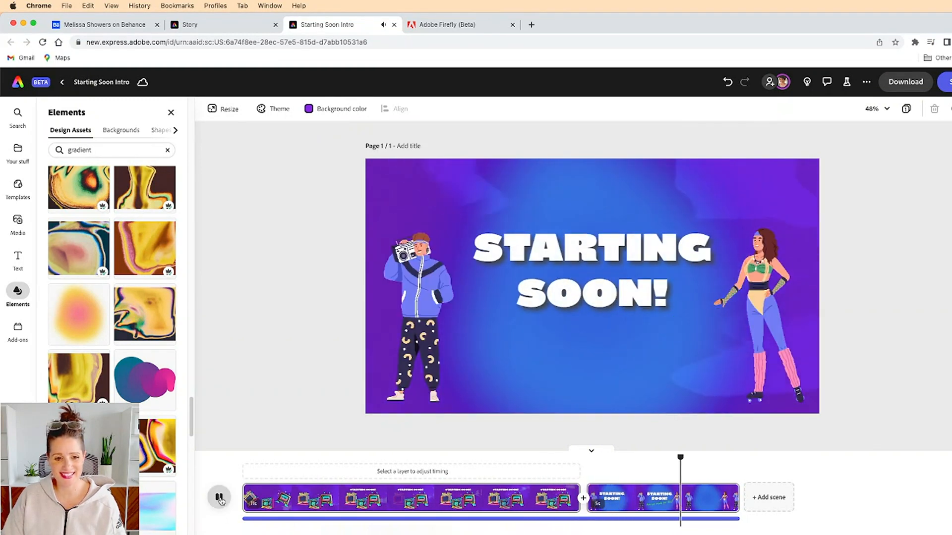
- Trim the end of the first scene to 5.4 seconds and play the intro from the beginning
left_click(633, 488)
left_click_drag(578, 498, 400, 500)
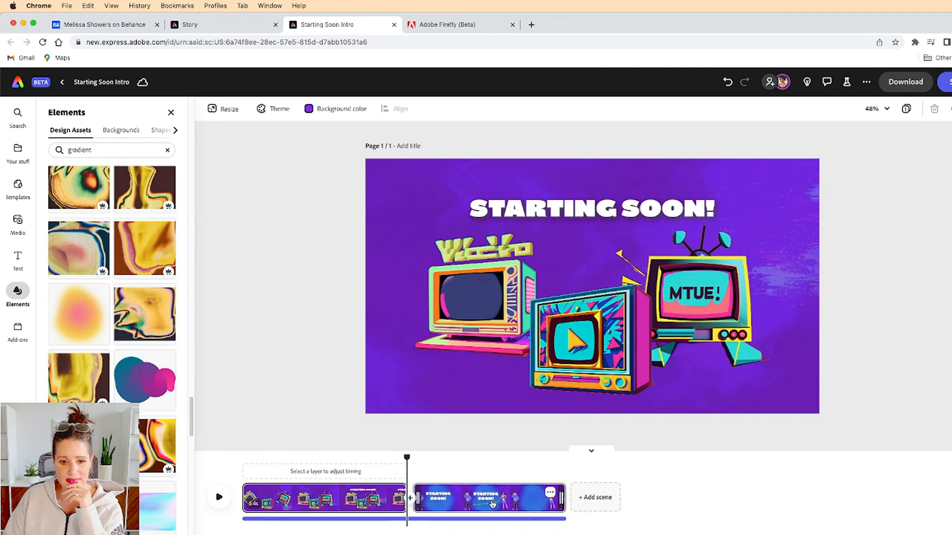
left_click_drag(407, 458, 211, 483)
left_click(218, 497)
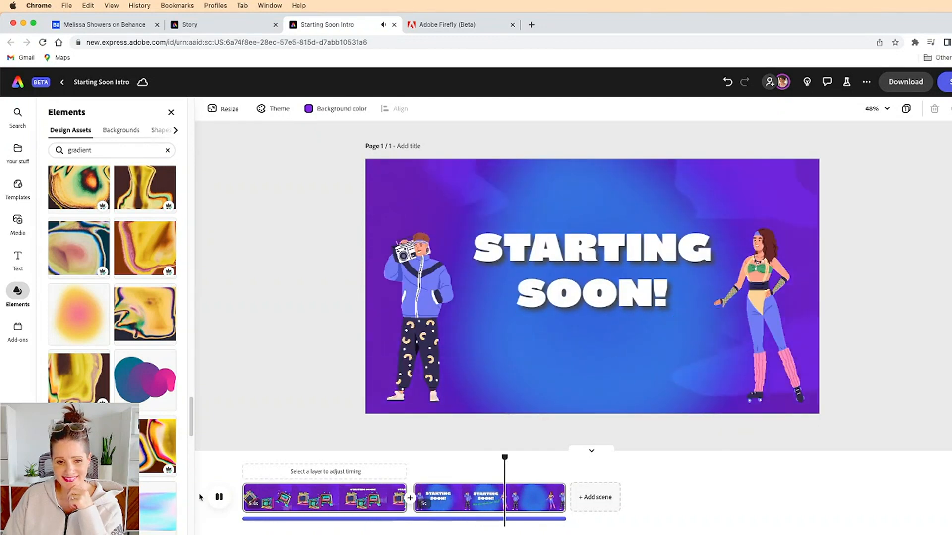
left_click(450, 496)
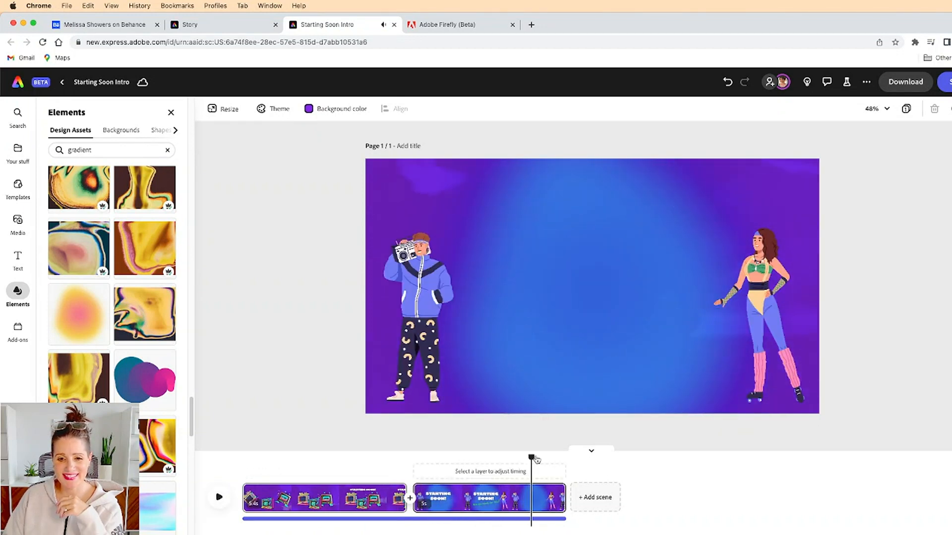
- Insert a blank scene between the two existing scenes and delete it again
left_click_drag(530, 457, 432, 457)
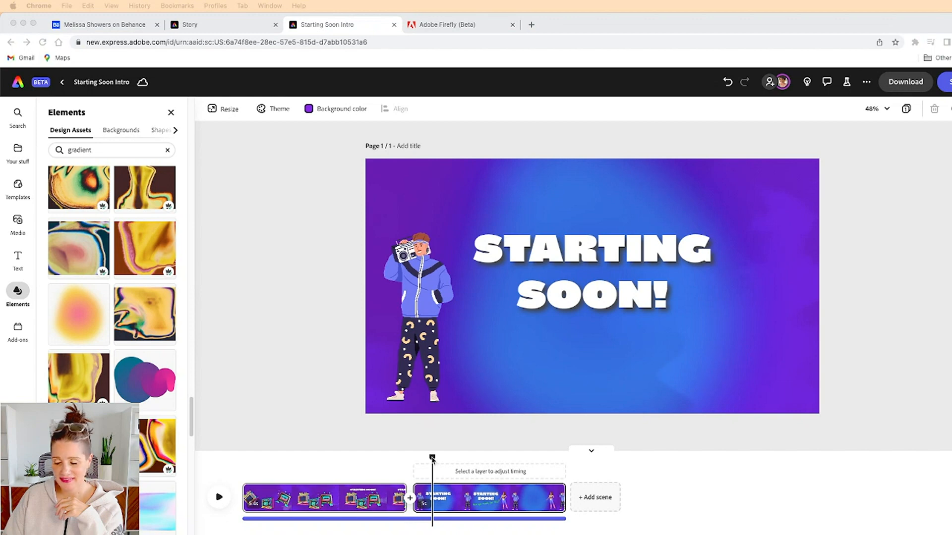
left_click(432, 459)
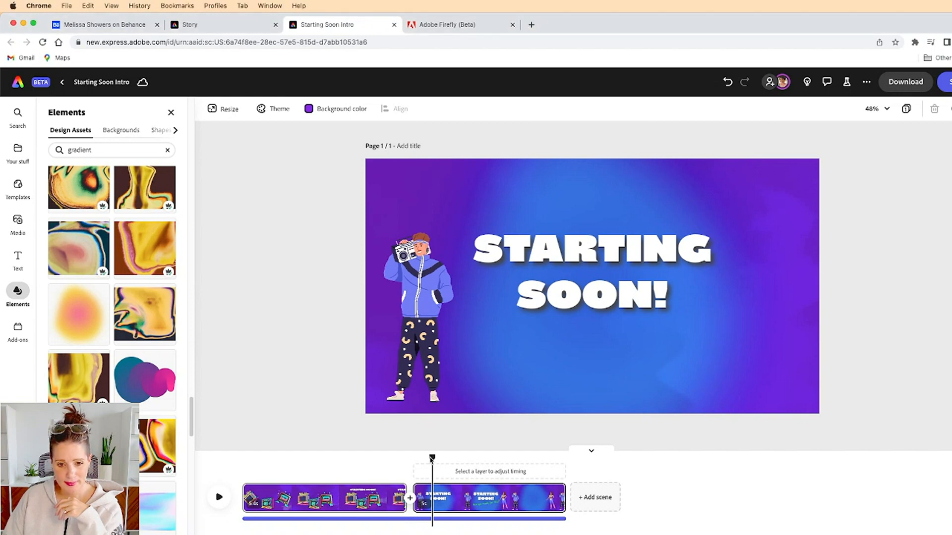
left_click_drag(432, 457, 367, 457)
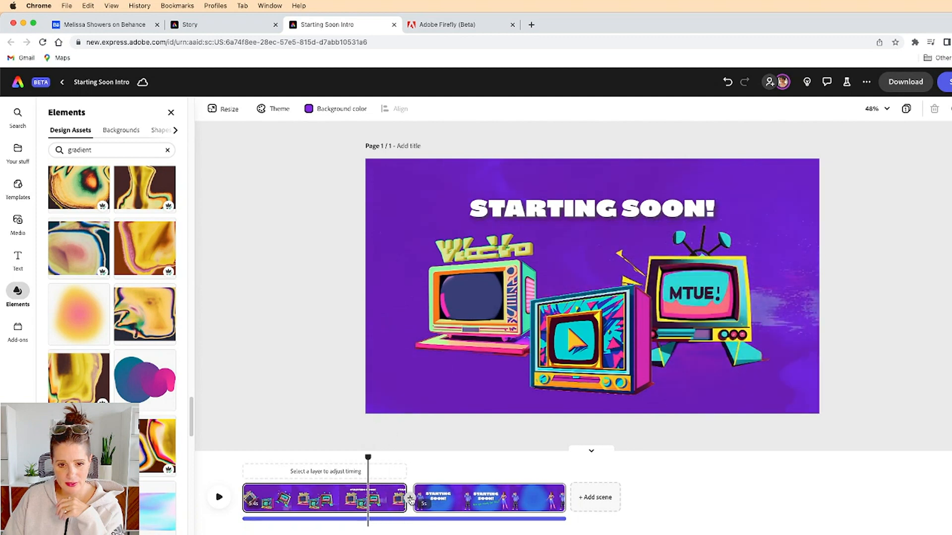
left_click(409, 499)
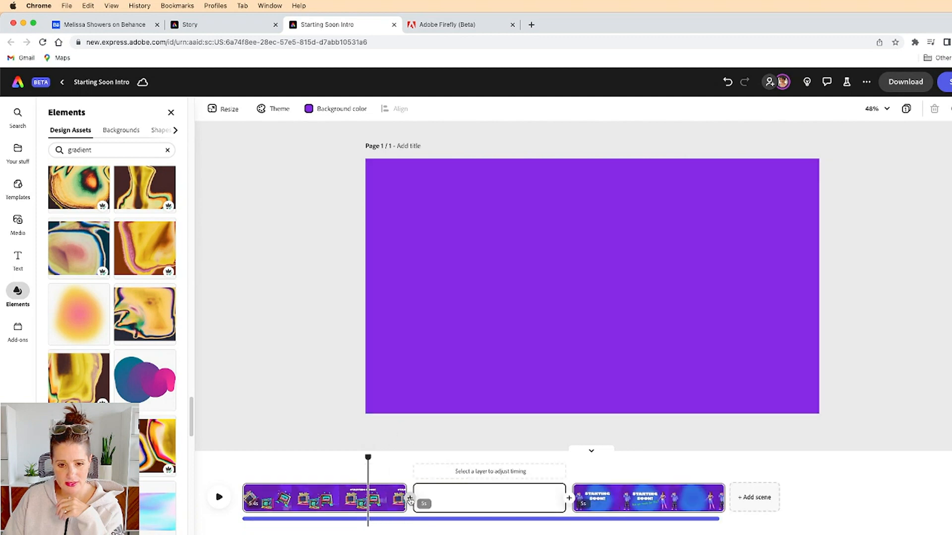
left_click(484, 500)
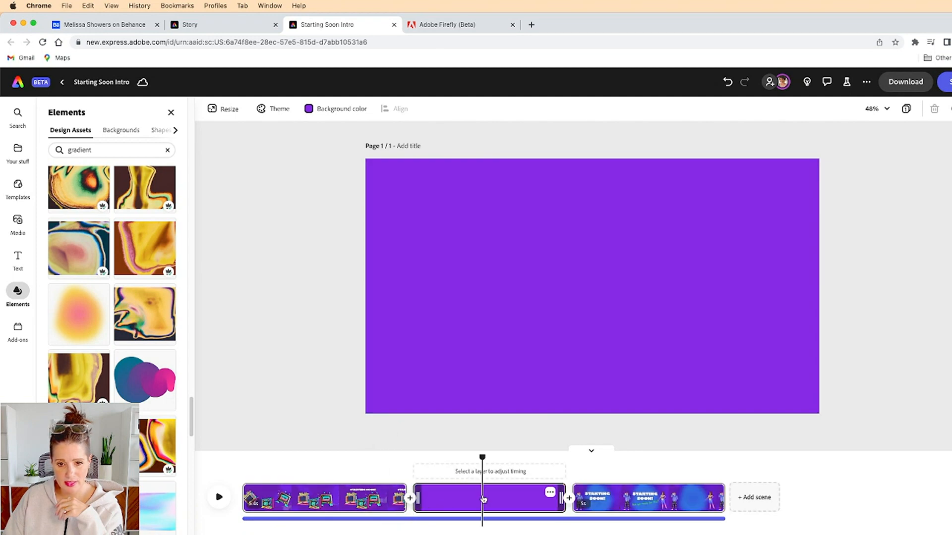
left_click(550, 493)
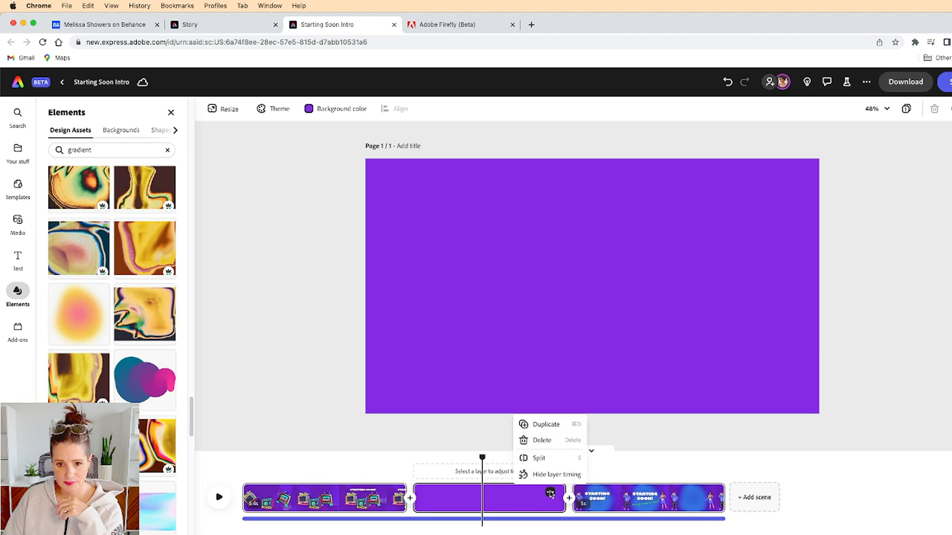
left_click(542, 441)
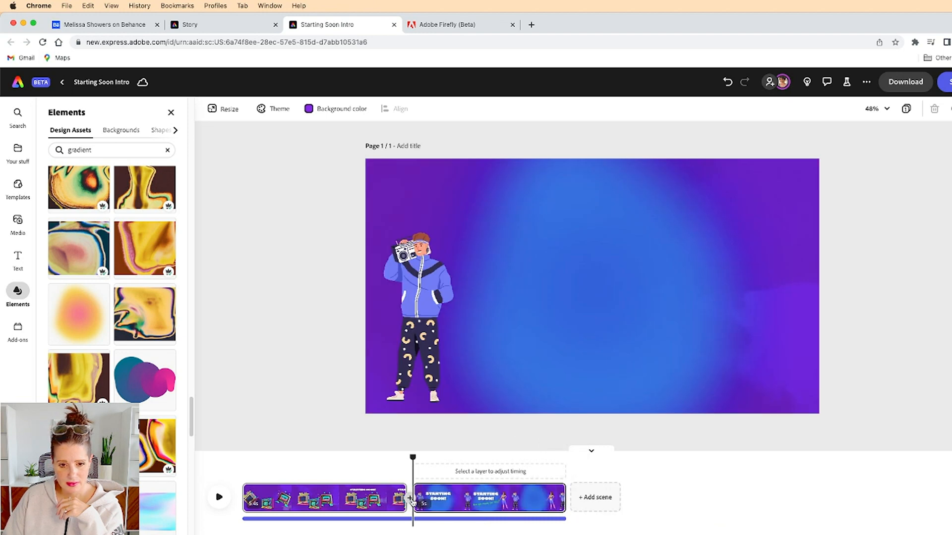
left_click_drag(413, 455, 396, 457)
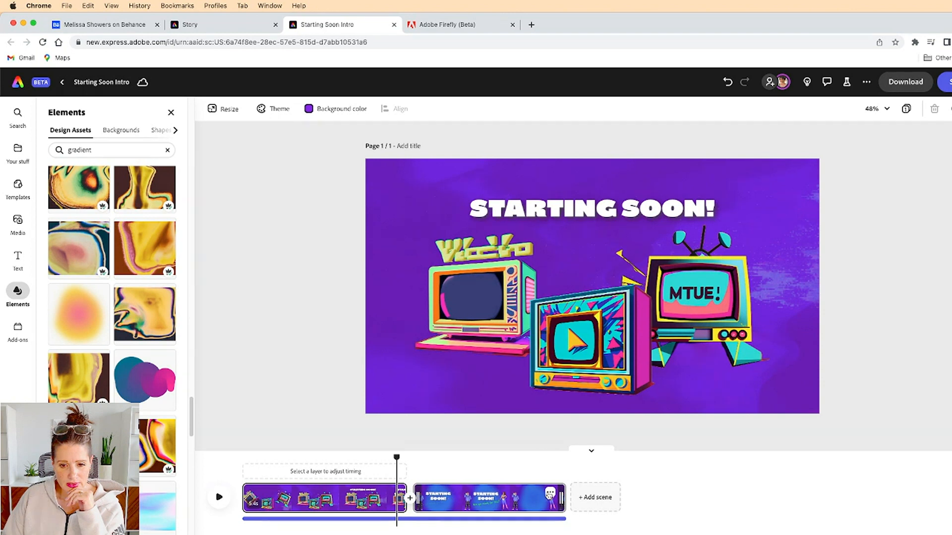
left_click(549, 494)
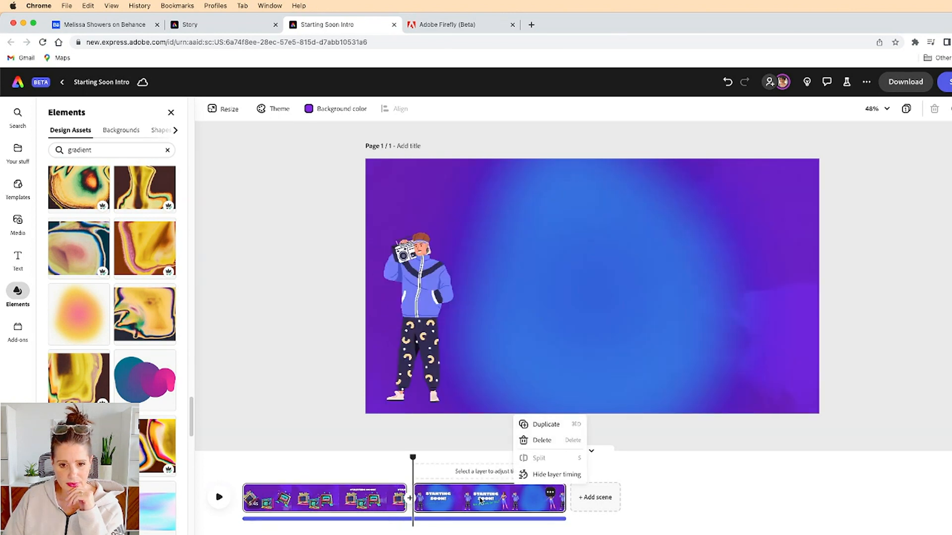
left_click(413, 457)
- Delete the blue gradient blob from the second scene
left_click_drag(412, 457, 450, 457)
left_click(617, 394)
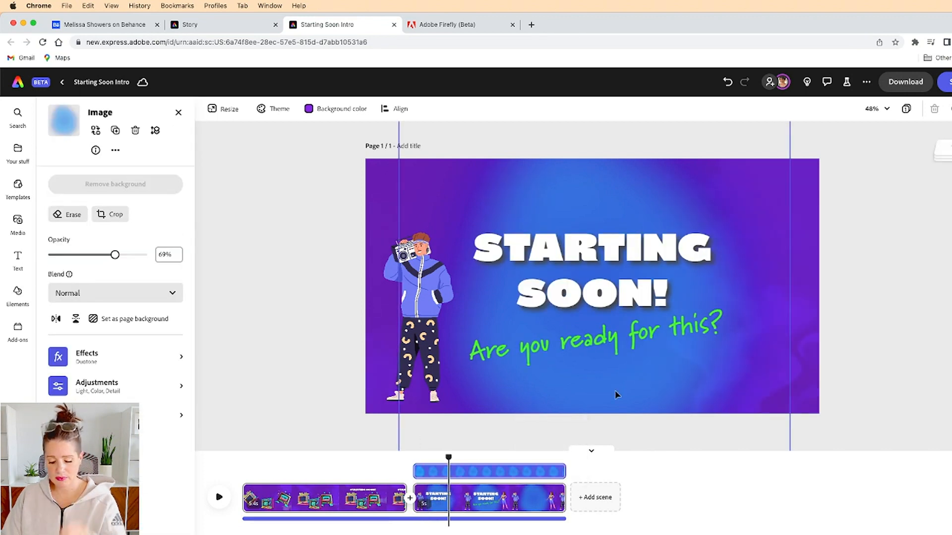
key("Delete")
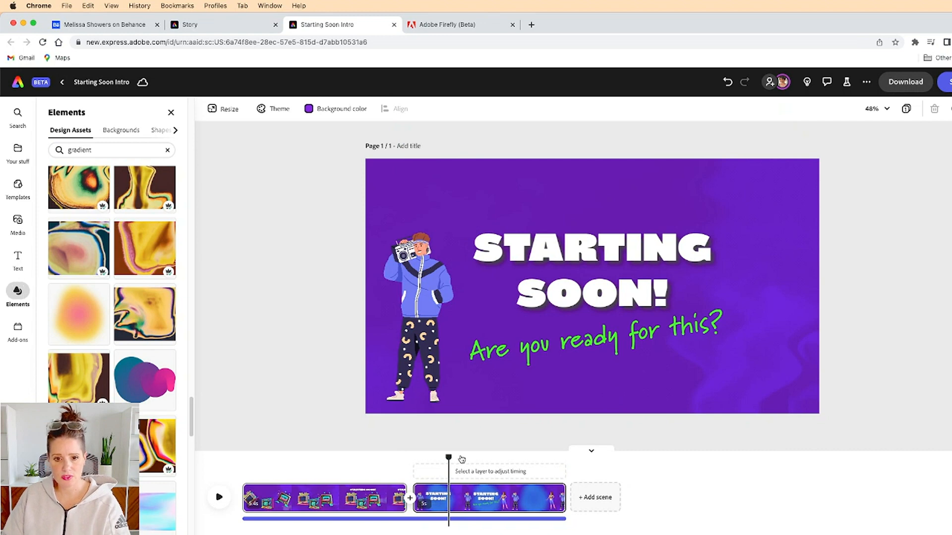
- Align the boombox character to the vertical middle of the page
left_click(420, 347)
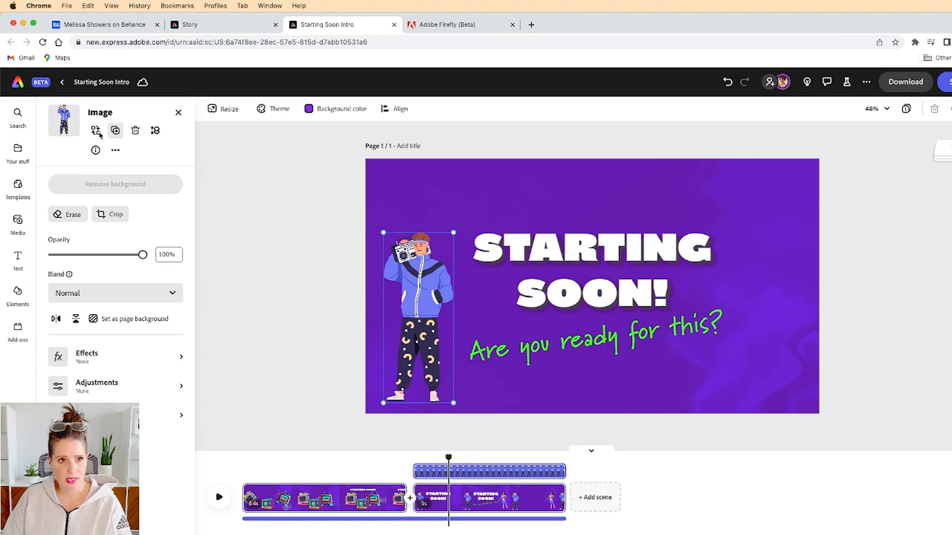
left_click(397, 109)
left_click(397, 174)
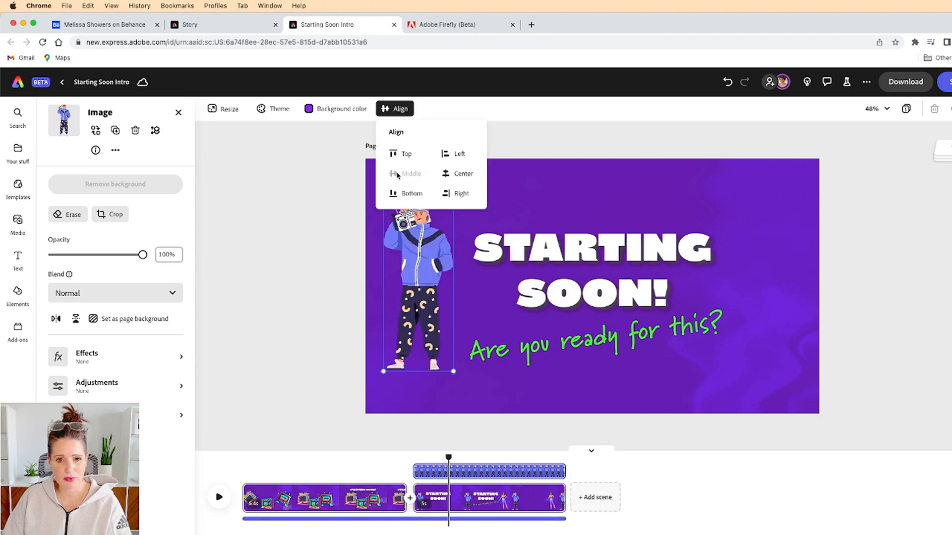
left_click(772, 342)
- Move the boombox character up near the page's upper edge, beside the title, with both characters in view
left_click_drag(447, 457, 500, 457)
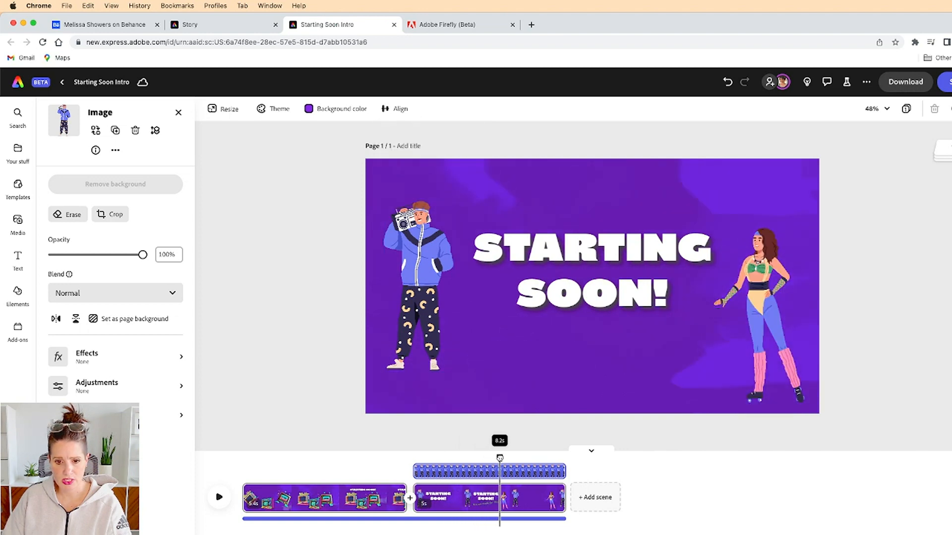
left_click(751, 346)
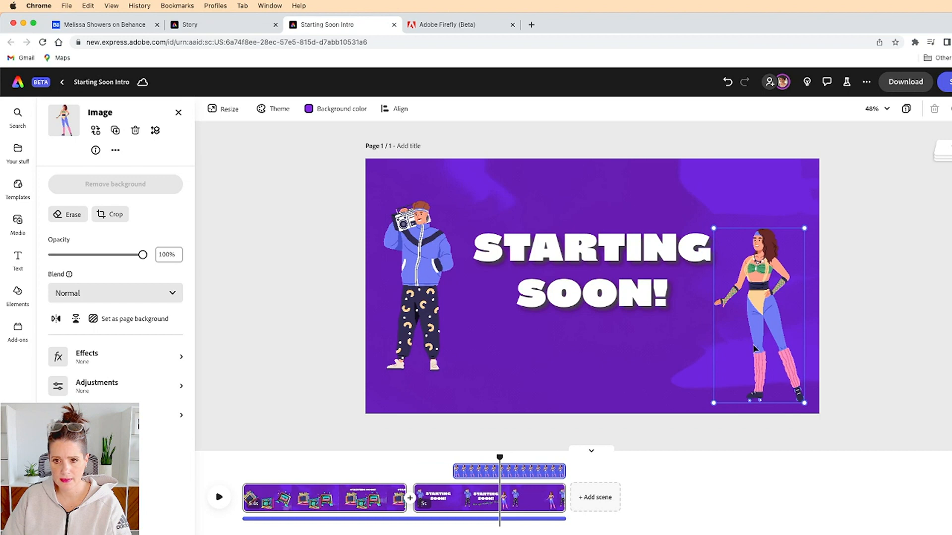
left_click(419, 274)
left_click_drag(419, 273, 416, 245)
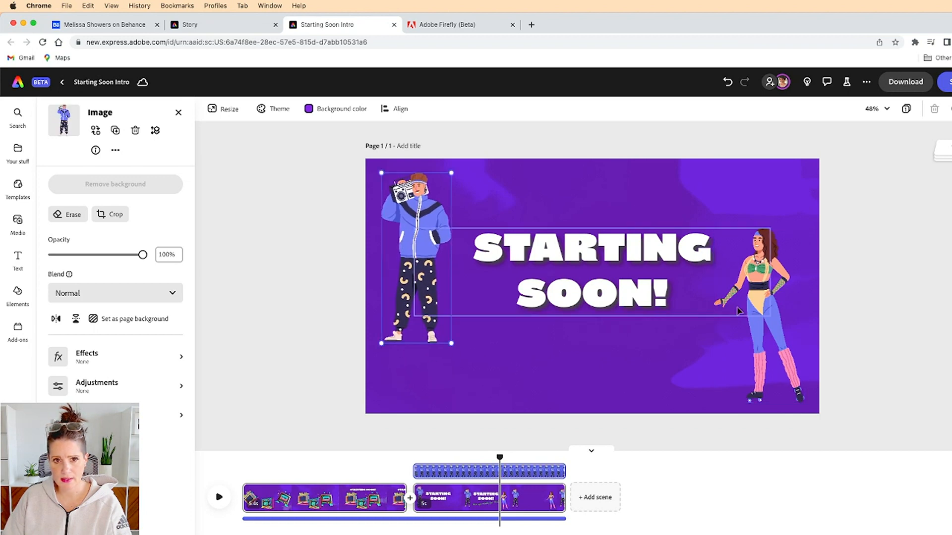
- Delay both characters' entrances in the second scene, with the boombox character starting shortly before the roller-skating woman
left_click(756, 310)
left_click_drag(755, 310, 755, 308)
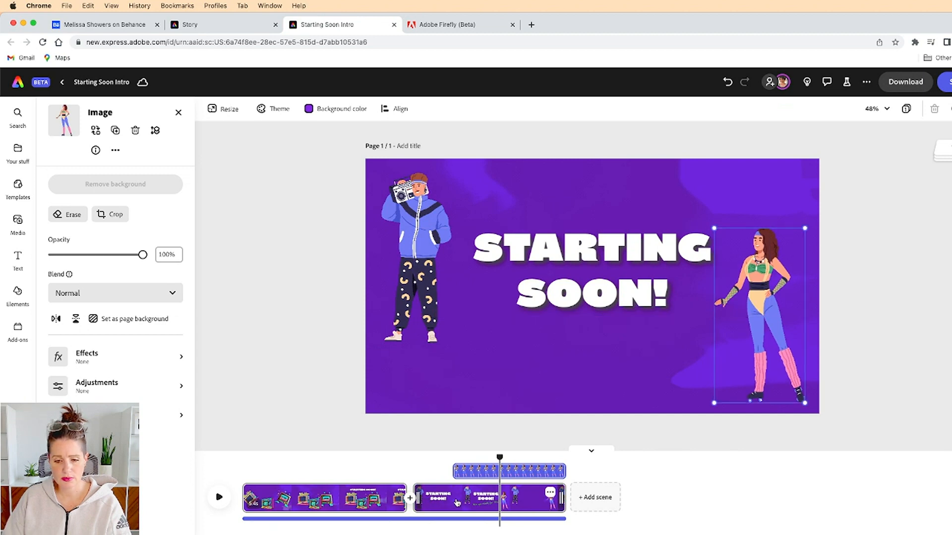
left_click_drag(457, 471, 481, 471)
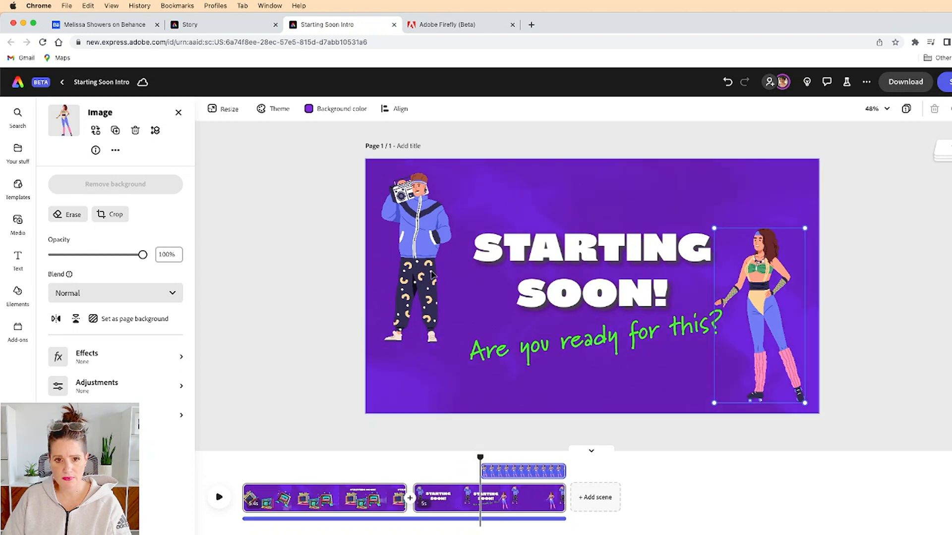
left_click(431, 275)
left_click_drag(416, 471, 459, 471)
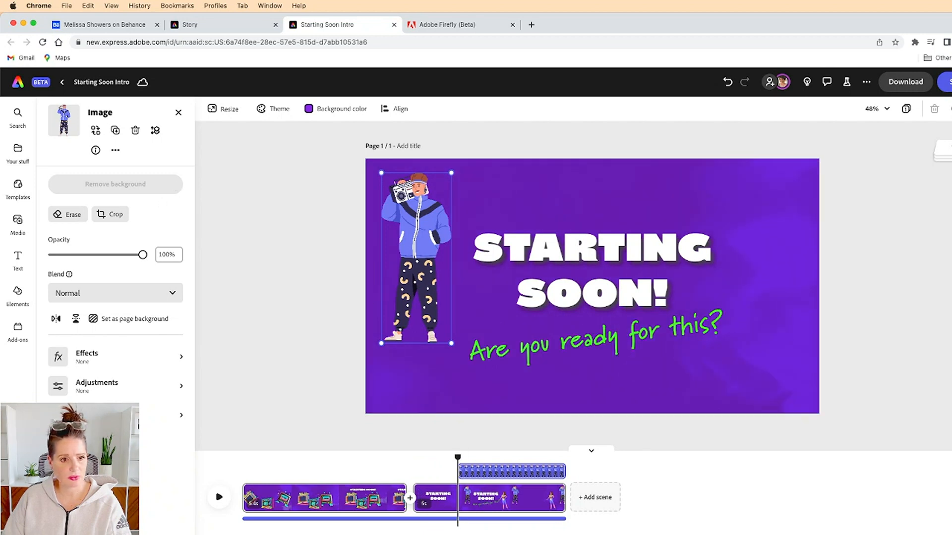
- Apply a Drift in animation and a Bob looping animation to the boombox character
left_click(160, 416)
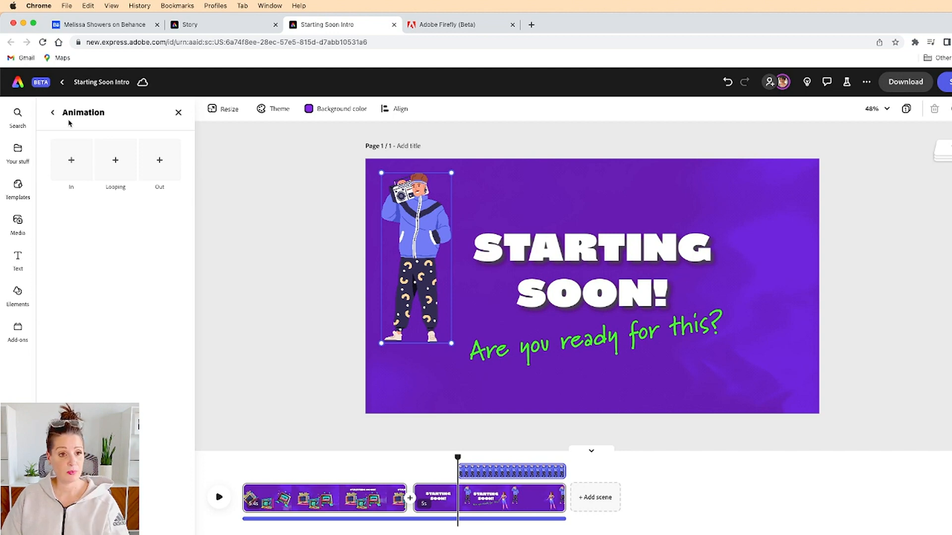
left_click(70, 158)
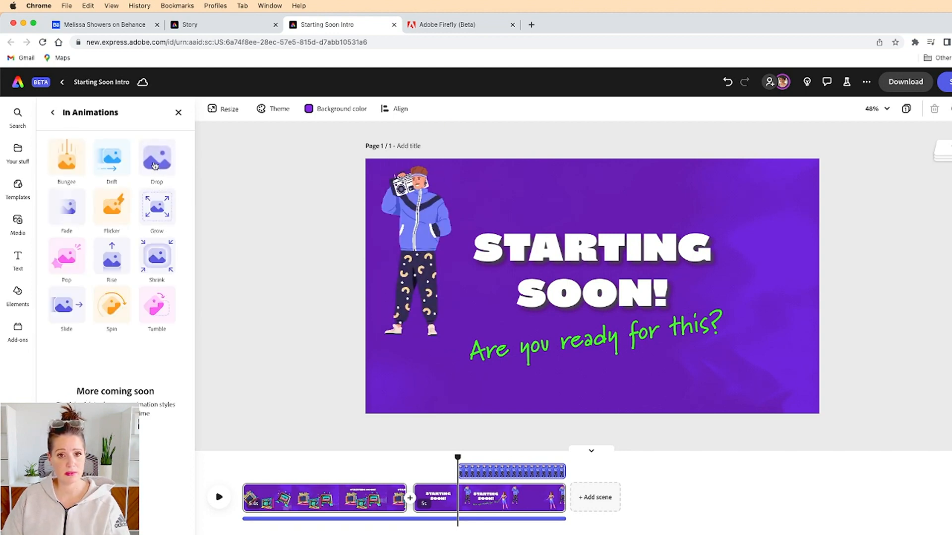
left_click(121, 166)
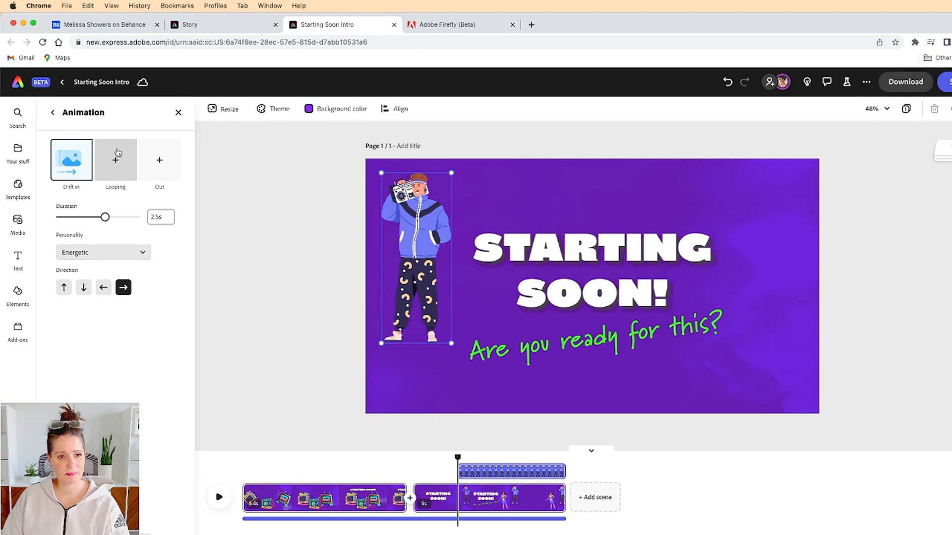
left_click(117, 153)
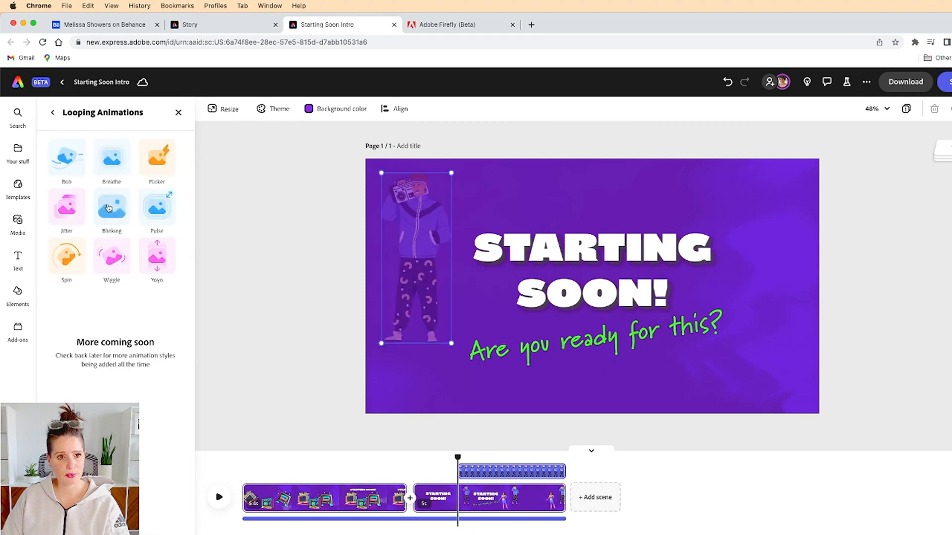
left_click(61, 165)
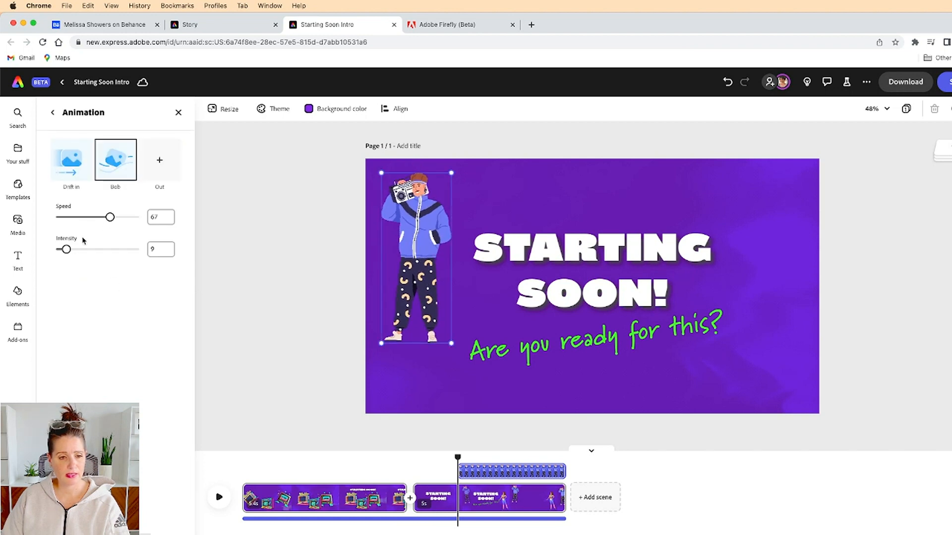
- Set the boombox character's Bob animation to speed 1 and intensity 1
left_click_drag(106, 218, 83, 218)
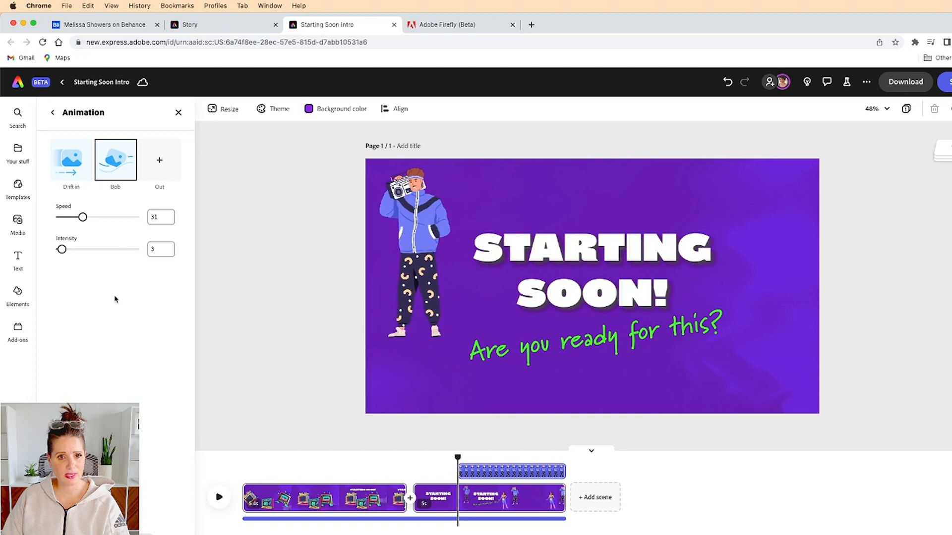
left_click_drag(82, 218, 67, 218)
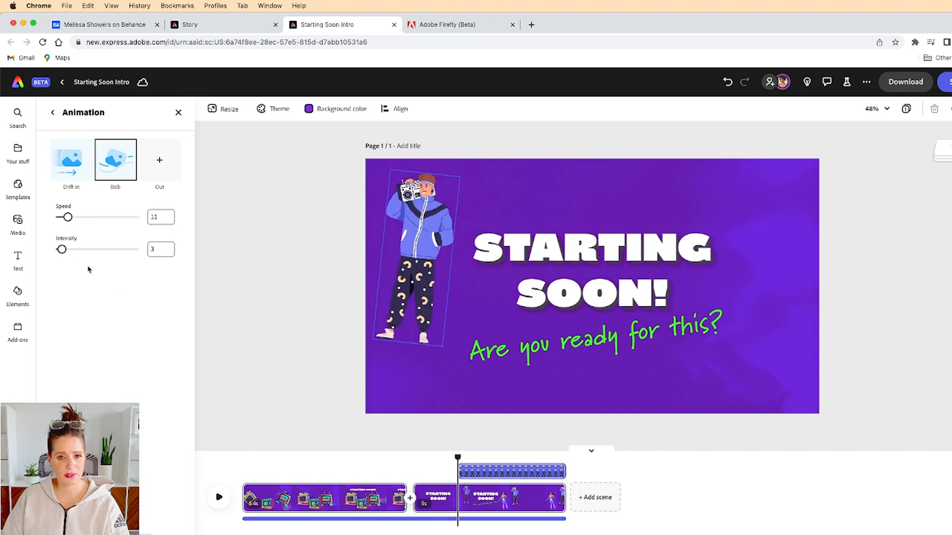
left_click_drag(68, 218, 61, 221)
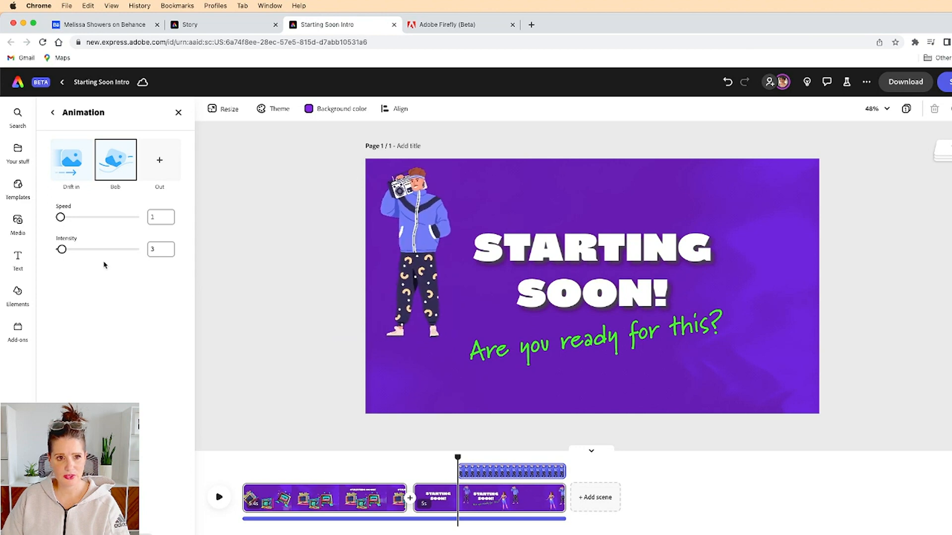
left_click(158, 248)
type("1")
left_click(161, 218)
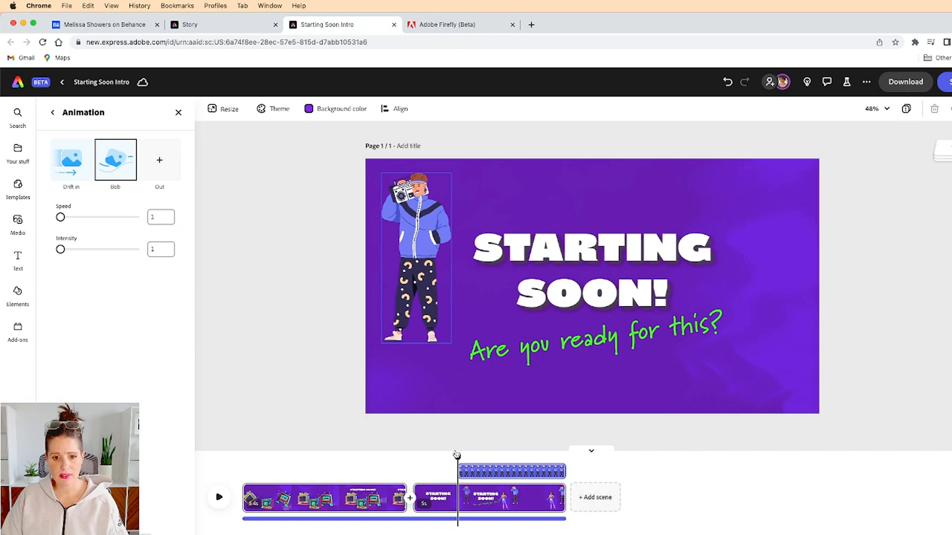
- Apply a Drift in animation to the roller-skating woman, with its direction pointing left
left_click_drag(459, 454, 502, 454)
left_click(759, 351)
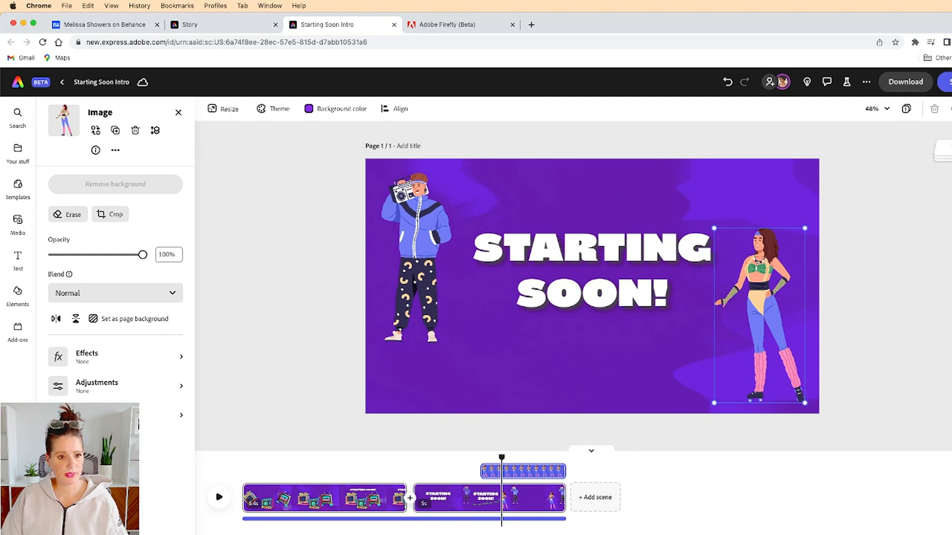
left_click(115, 415)
left_click(68, 167)
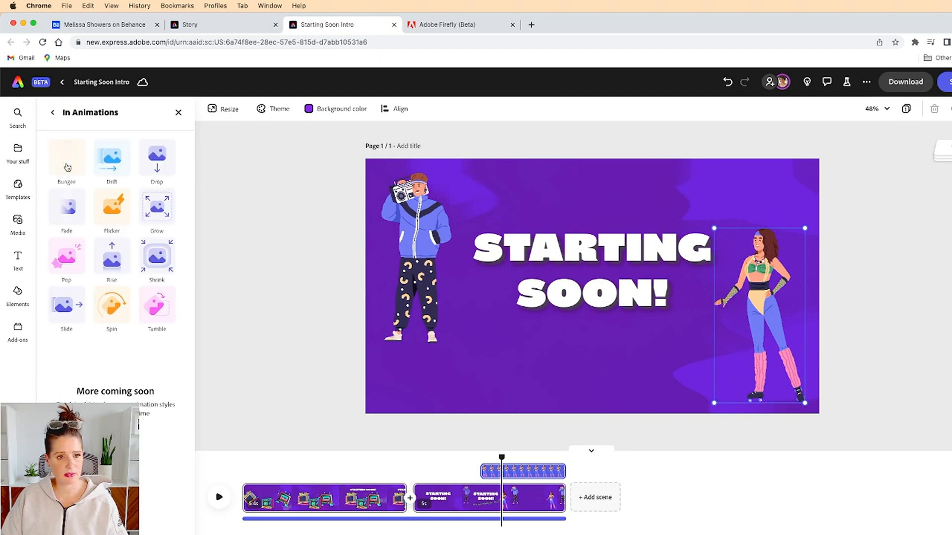
left_click(116, 162)
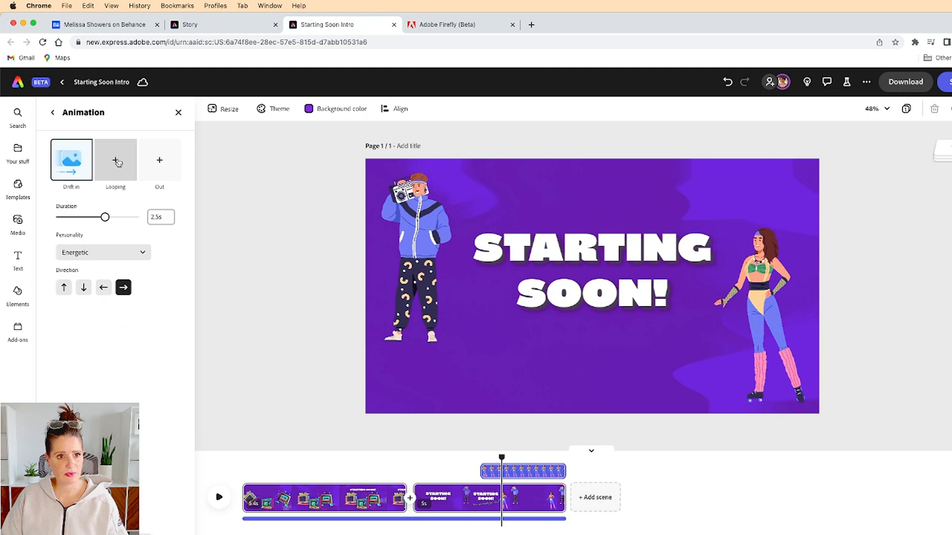
left_click(103, 288)
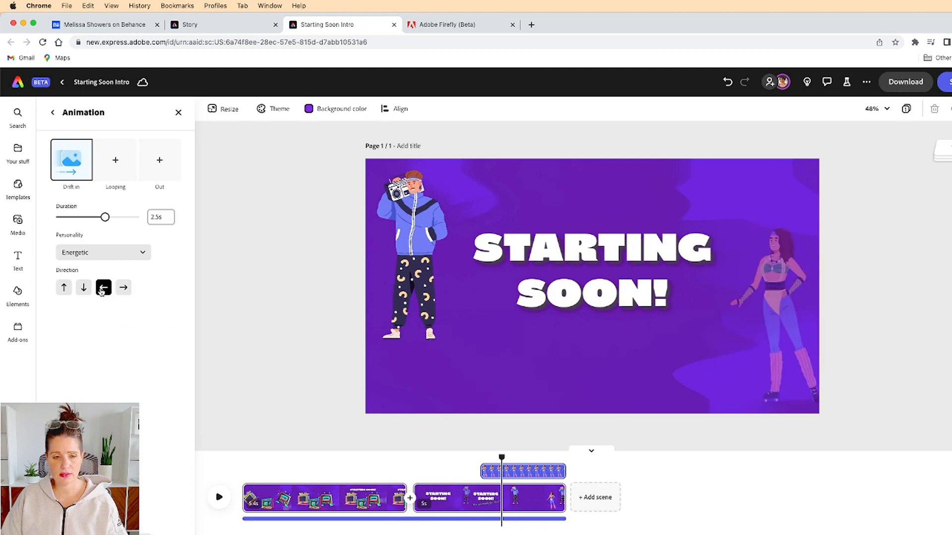
- Add a Bob looping animation to the roller-skating woman with speed 1 and intensity 2
left_click(115, 159)
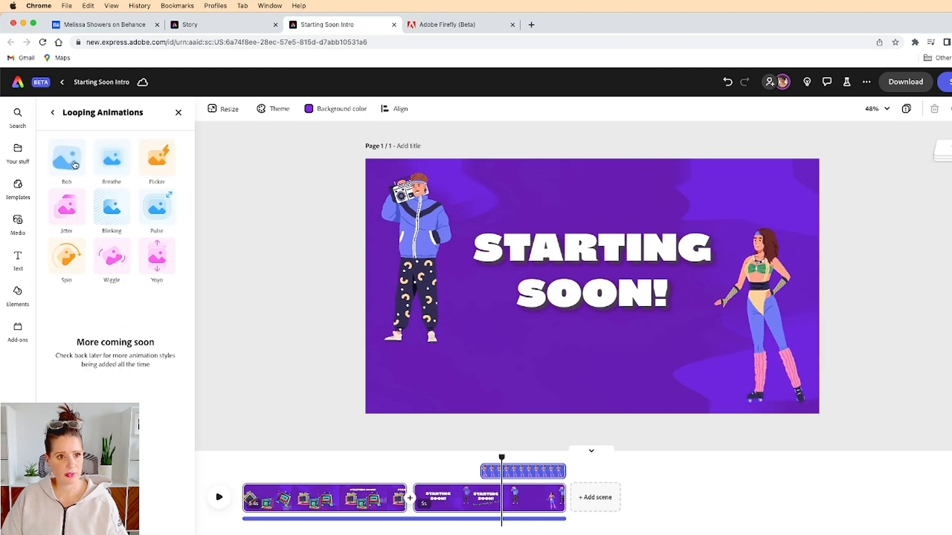
left_click(74, 165)
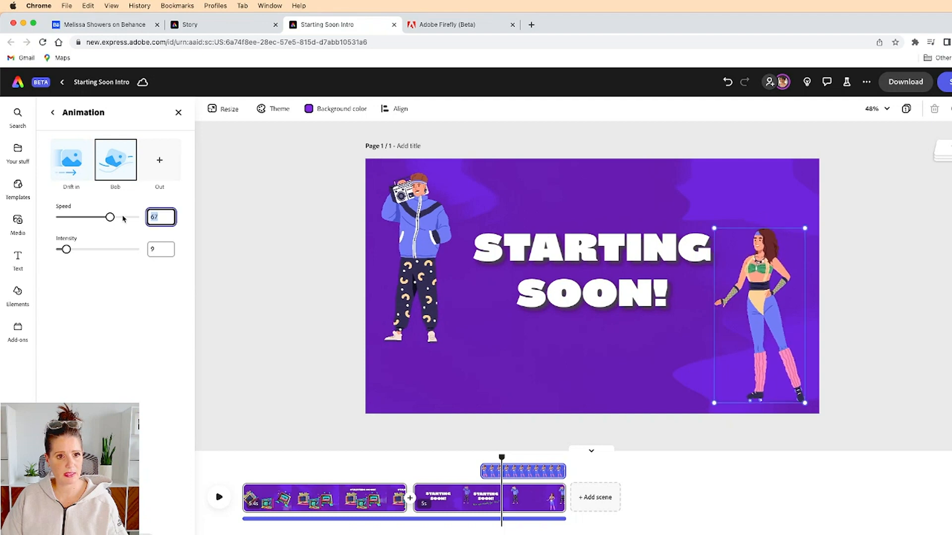
key("Tab")
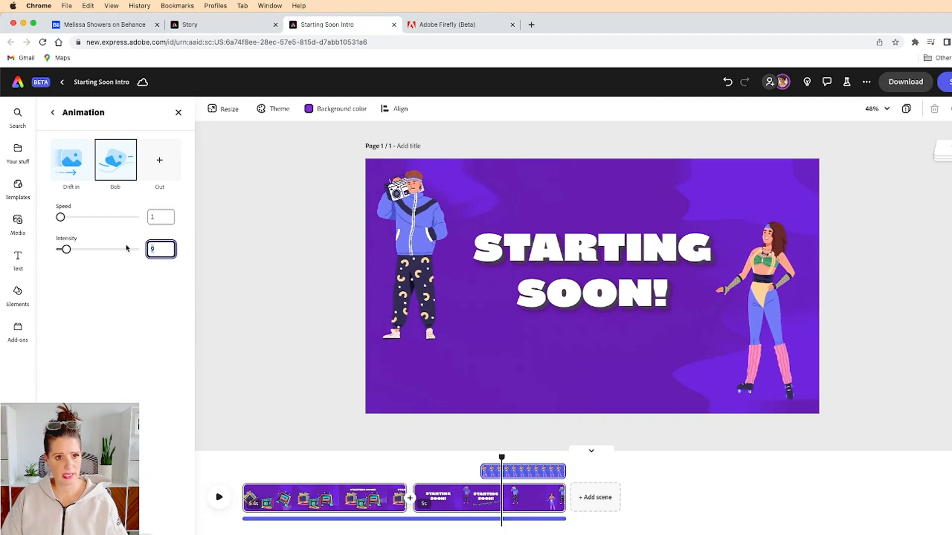
key("Return")
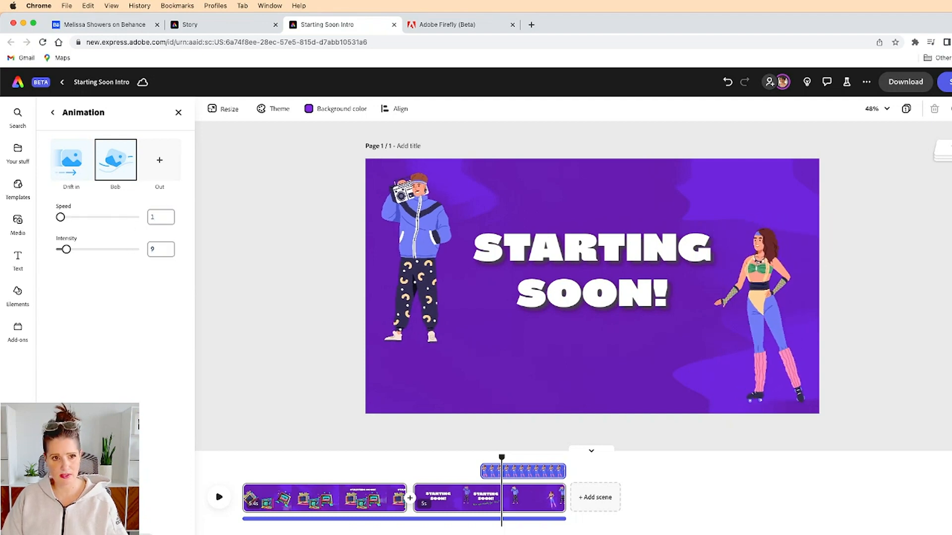
left_click(161, 248)
type("2")
key("Return")
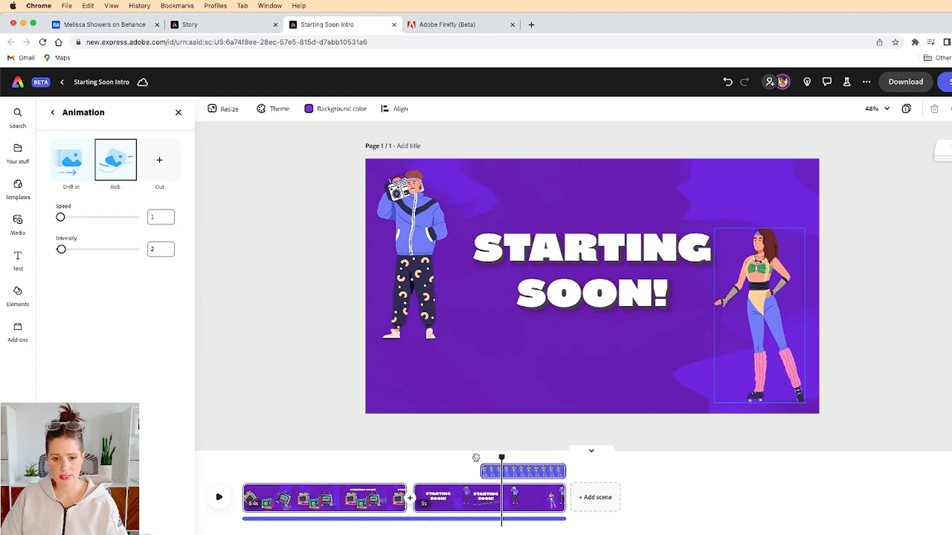
- Play the intro from late in the first scene through the second scene to review the character animations
left_click(501, 459)
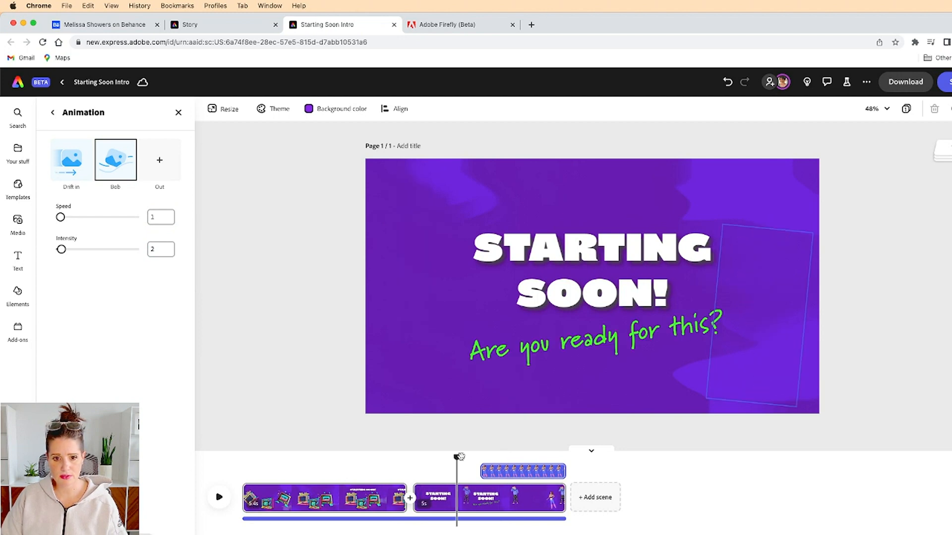
left_click_drag(457, 457, 362, 457)
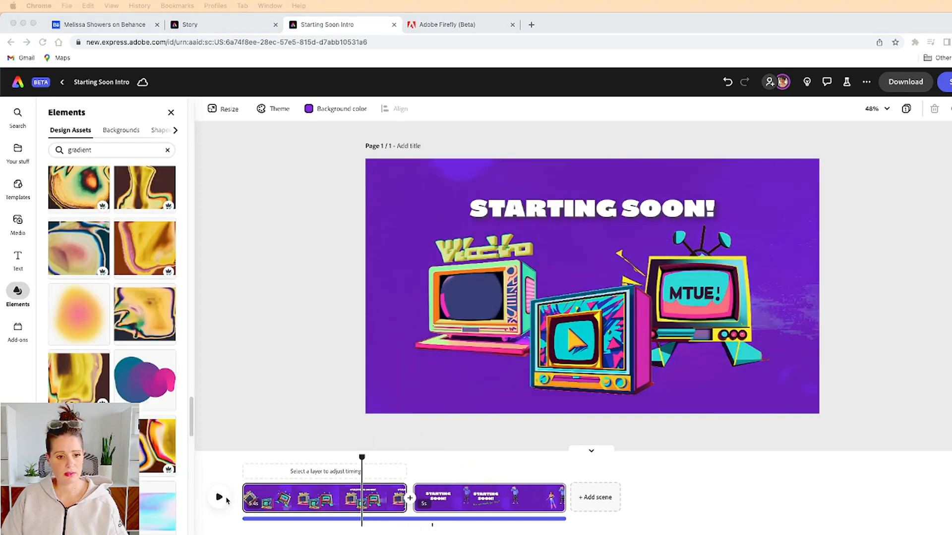
left_click(226, 500)
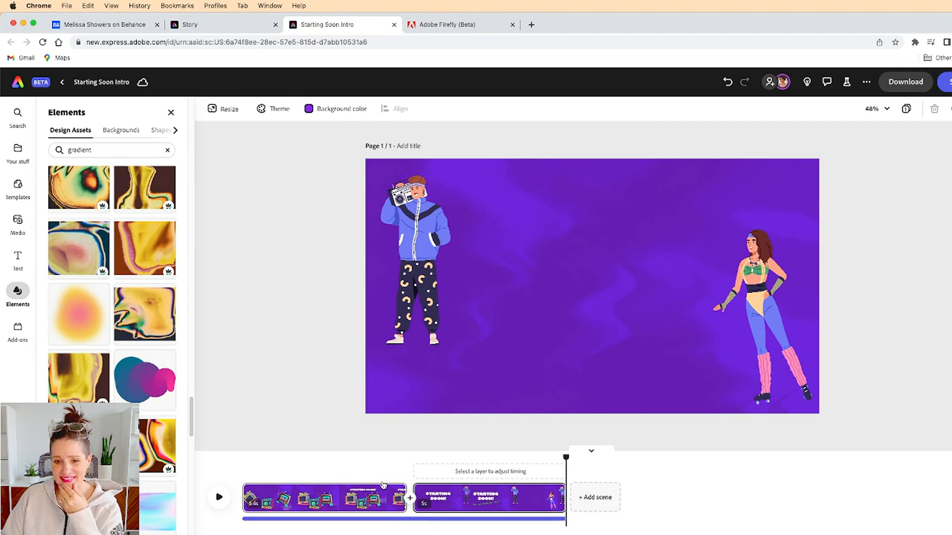
- Extend the second scene's duration to 6.4 seconds
left_click_drag(566, 457, 508, 457)
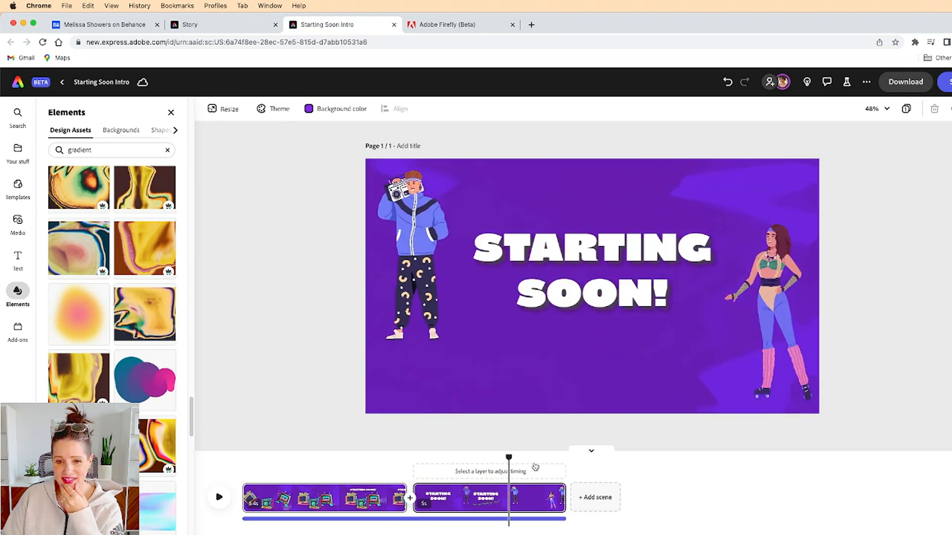
left_click(763, 356)
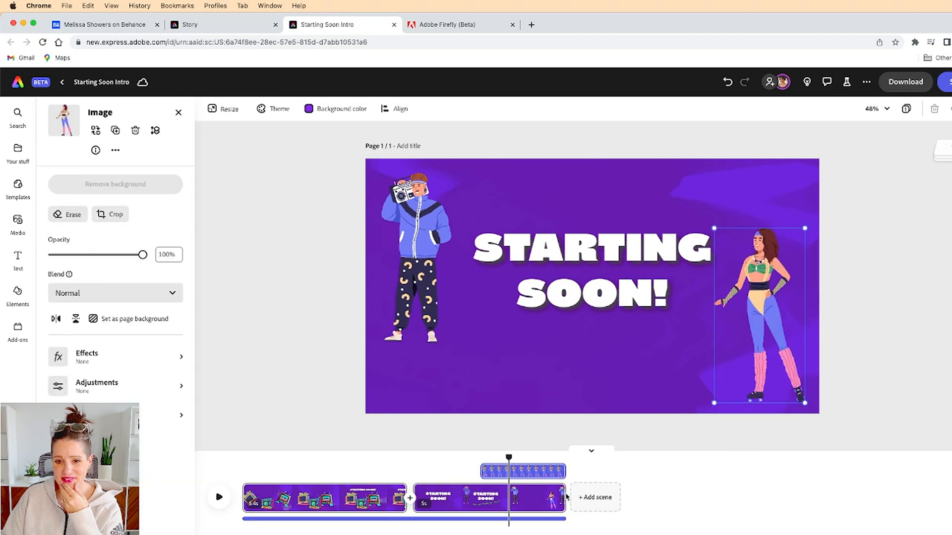
left_click_drag(562, 496, 604, 494)
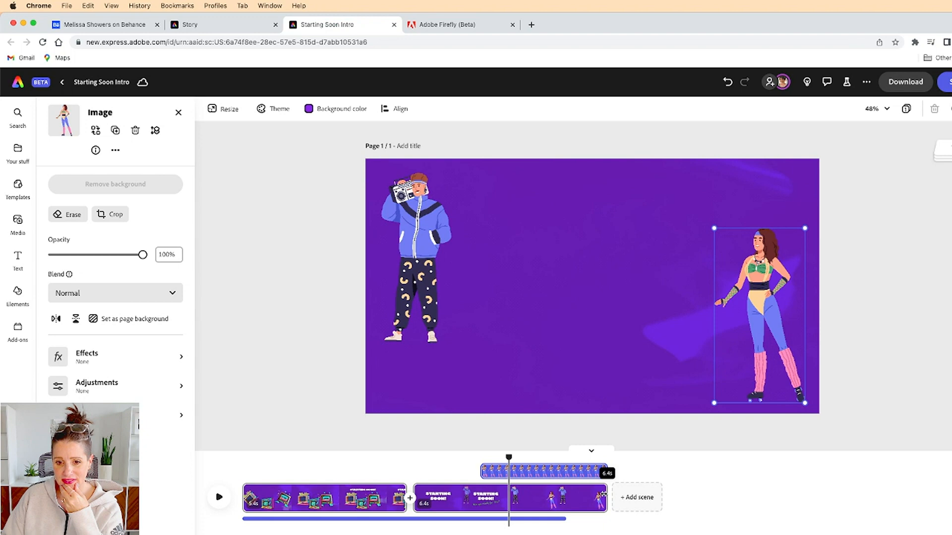
left_click_drag(604, 494, 604, 494)
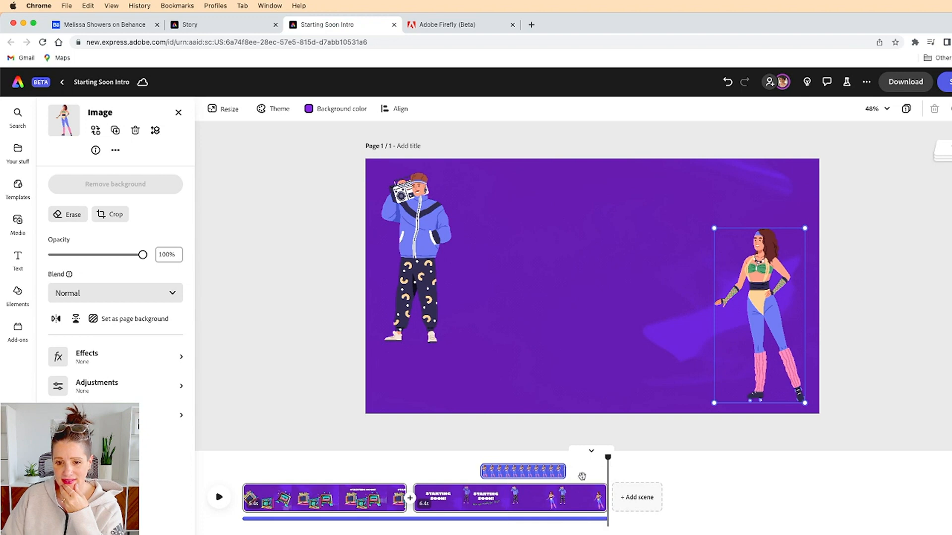
- Extend the "STARTING SOON!" title's timing to the end of the second scene
left_click(412, 325)
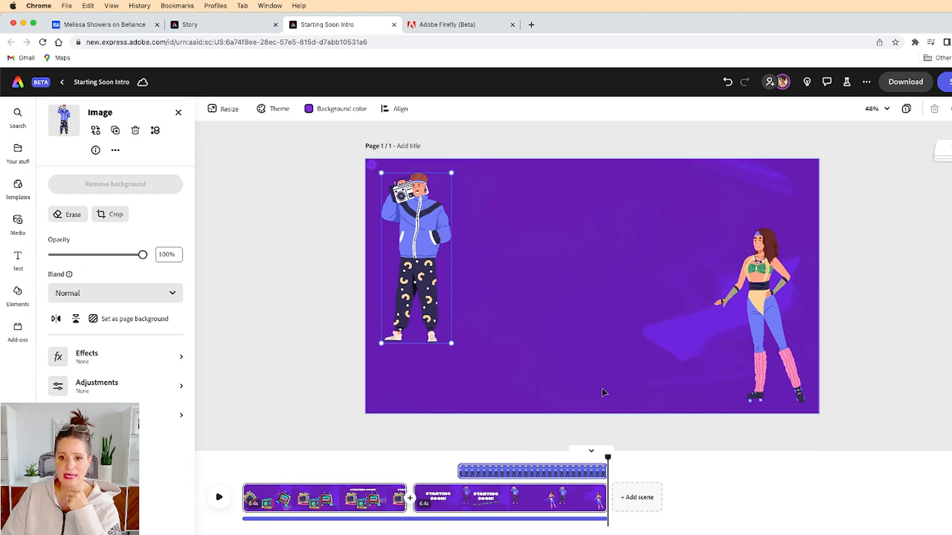
left_click_drag(564, 458, 477, 458)
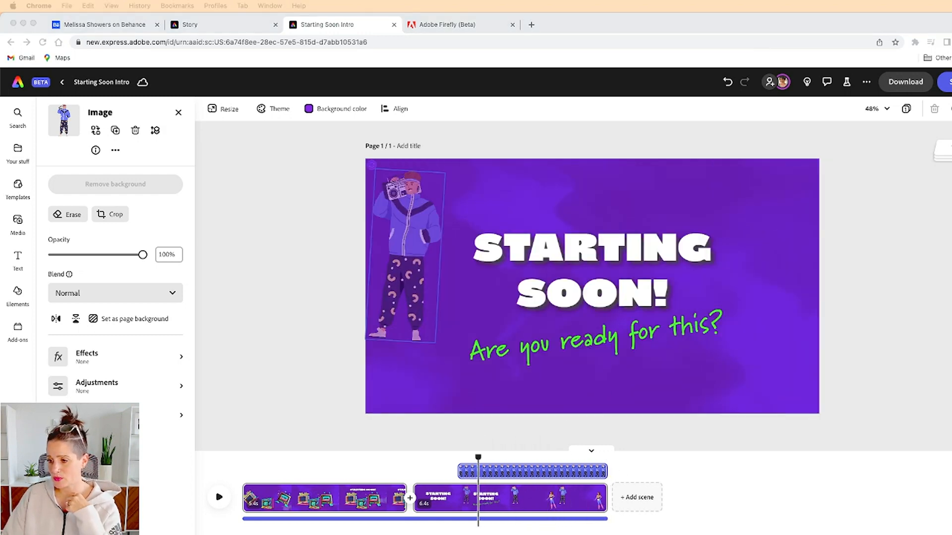
left_click(593, 254)
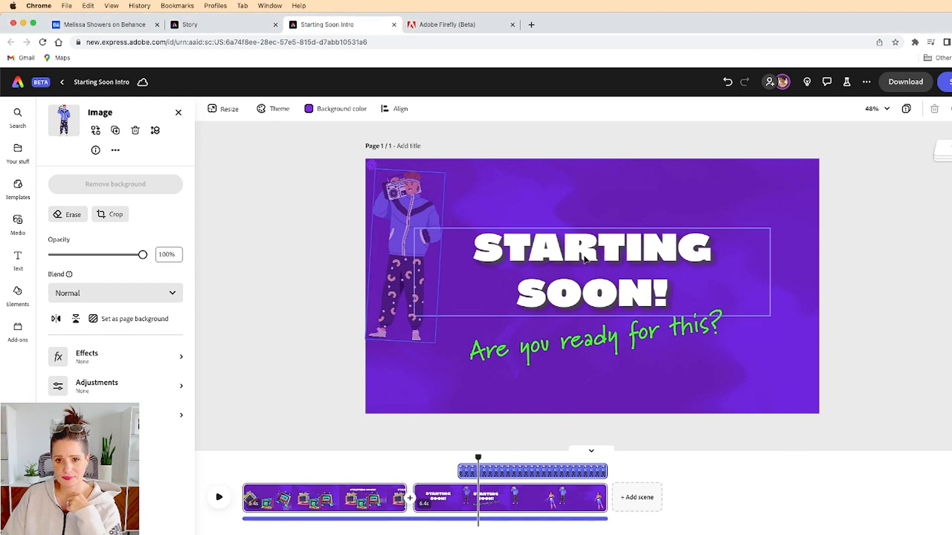
left_click(585, 258)
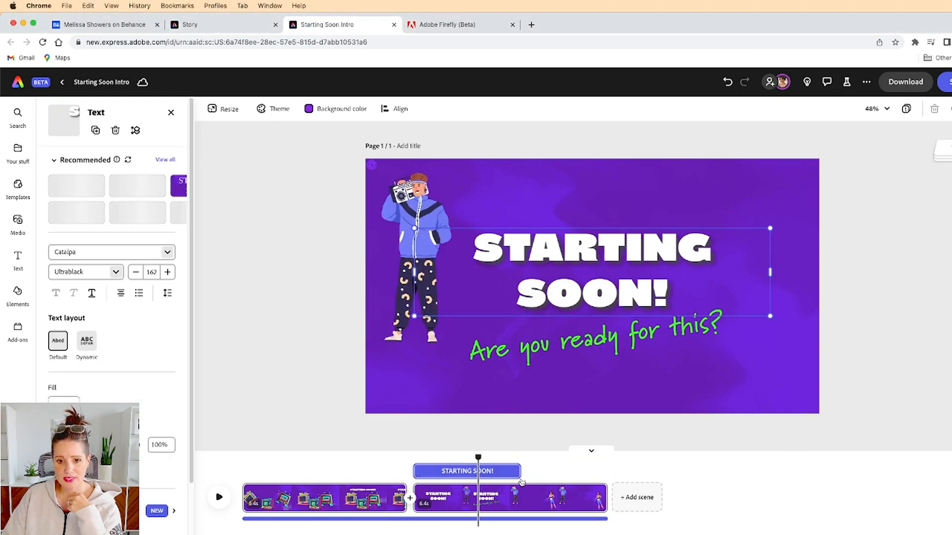
left_click_drag(518, 471, 605, 470)
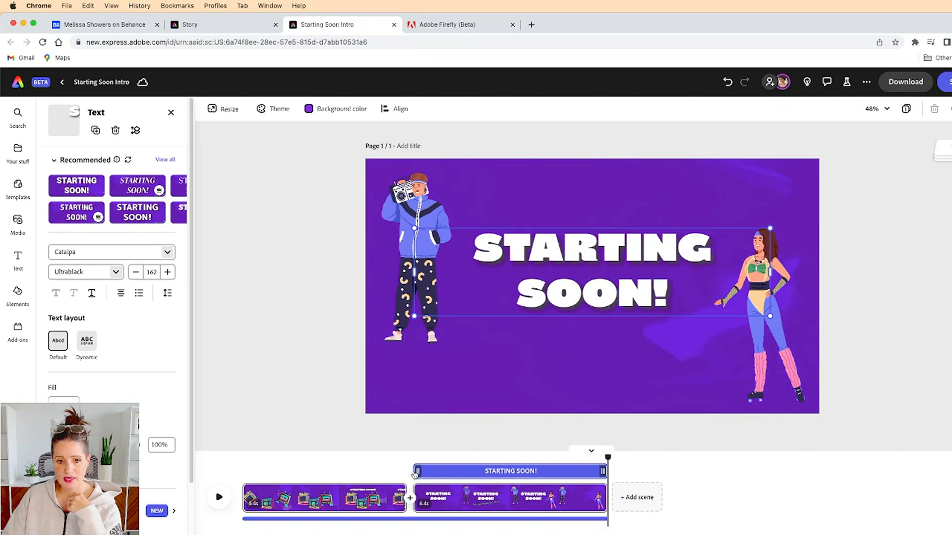
- Extend the green "Are you ready for this?" tagline's timing to the end of the second scene
left_click_drag(416, 471, 491, 457)
left_click(556, 356)
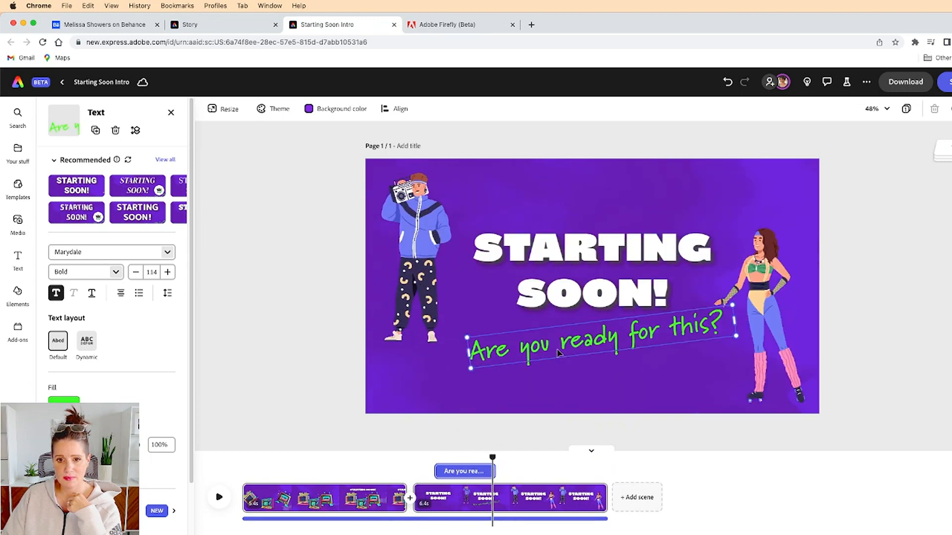
left_click_drag(495, 471, 606, 471)
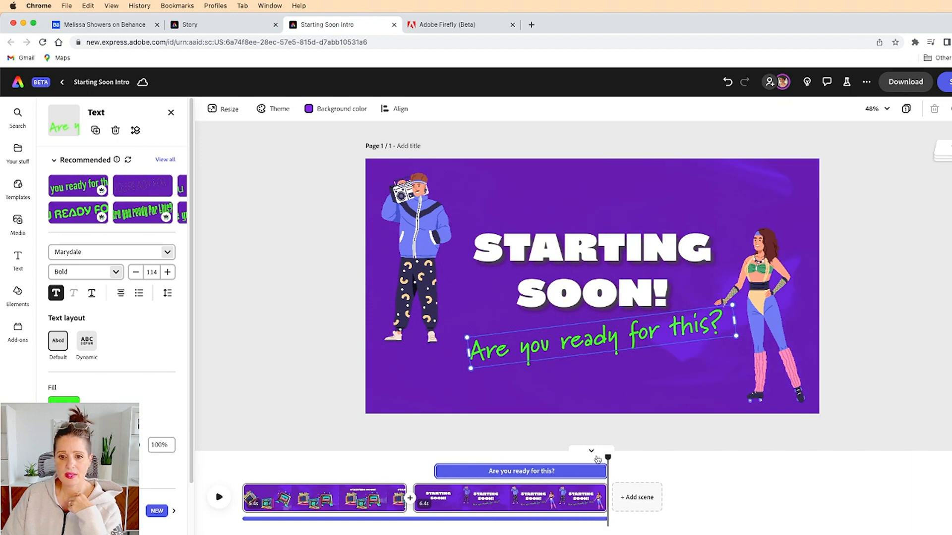
- Play the intro from late in the first scene through the second scene to review the extended layer timings
left_click_drag(595, 459, 378, 460)
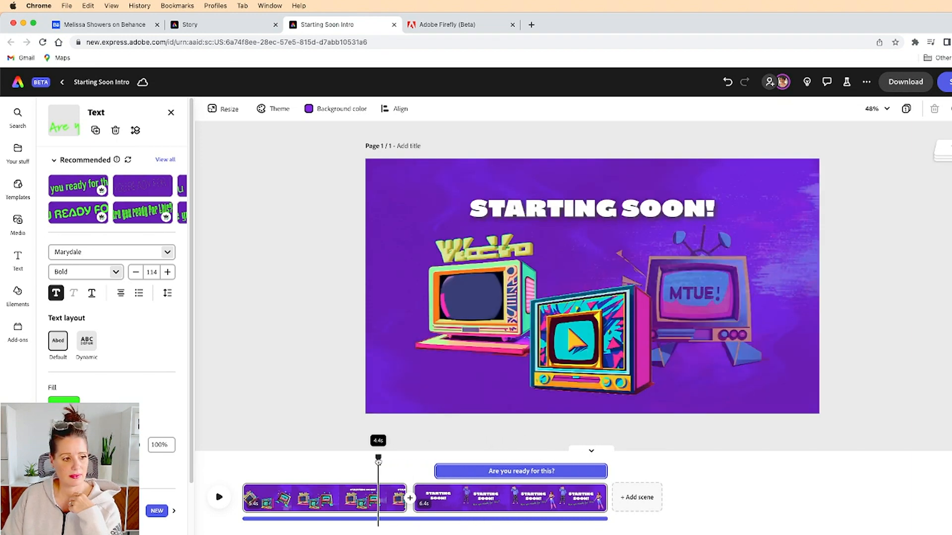
left_click(718, 495)
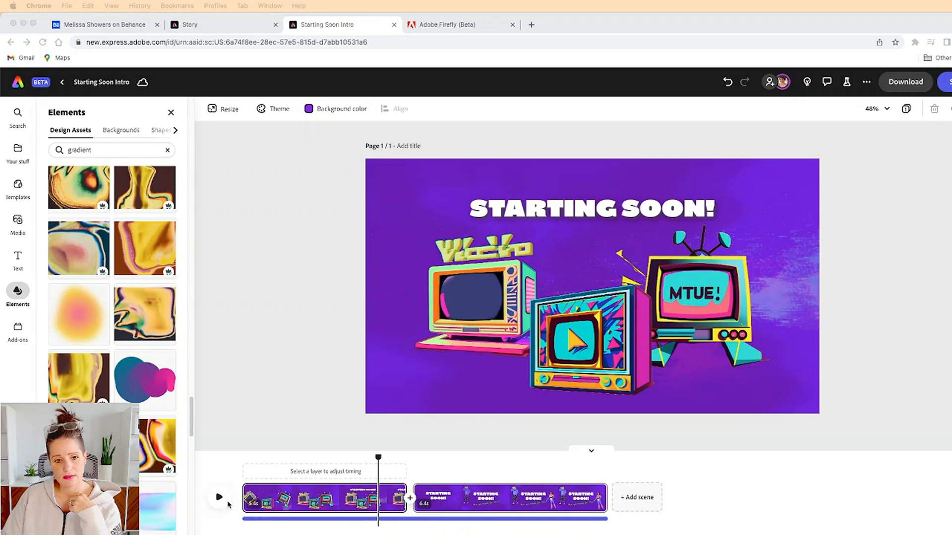
left_click(222, 500)
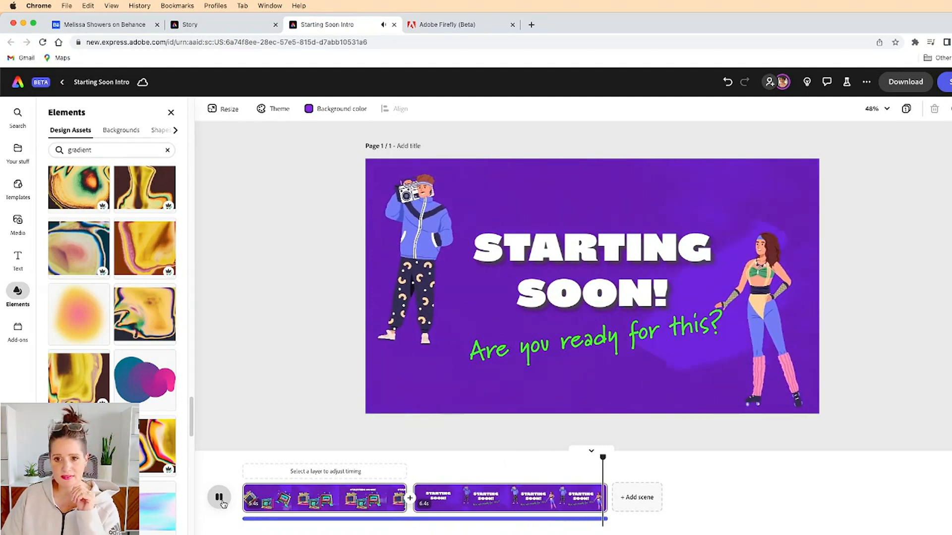
left_click_drag(605, 460, 315, 454)
key("space")
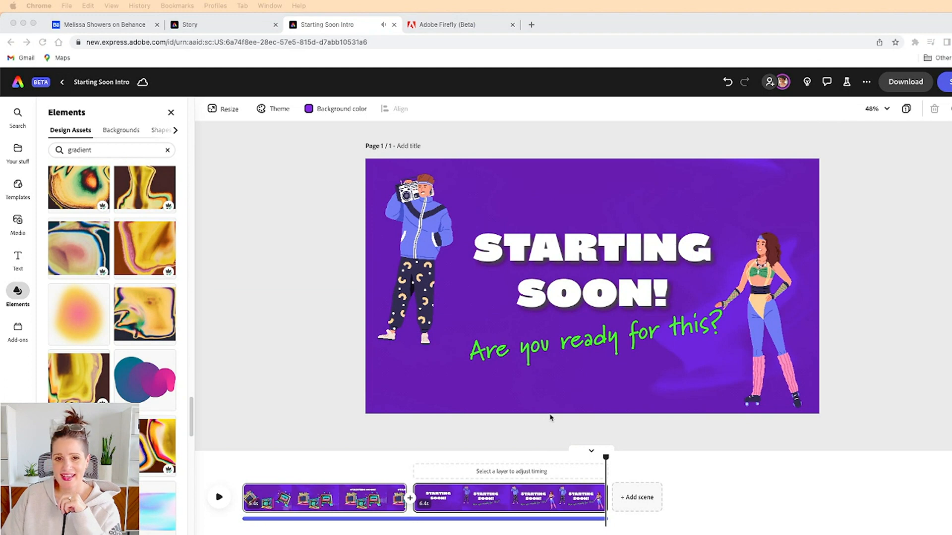
- Shrink the boombox man and the roller-skating woman in the second scene, and move the woman lower beside the tagline
left_click_drag(606, 459, 536, 457)
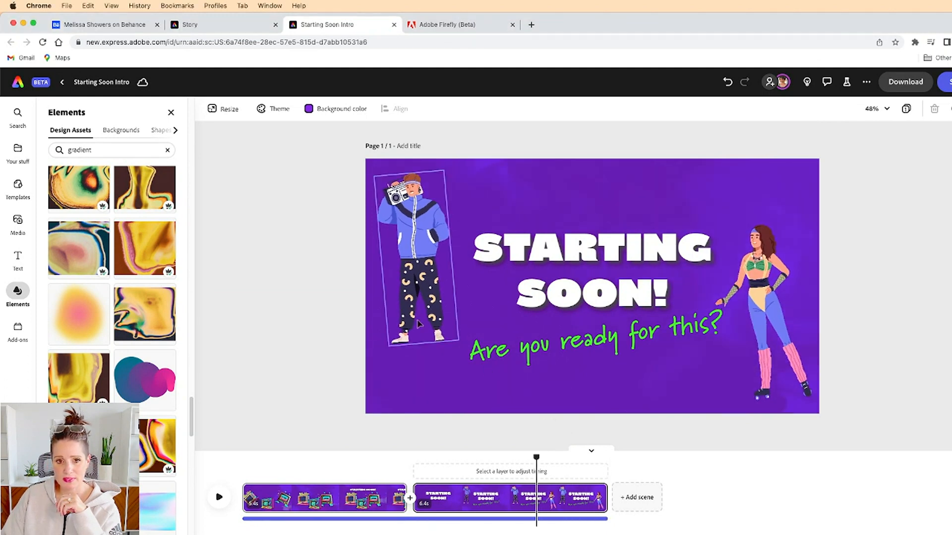
left_click(419, 318)
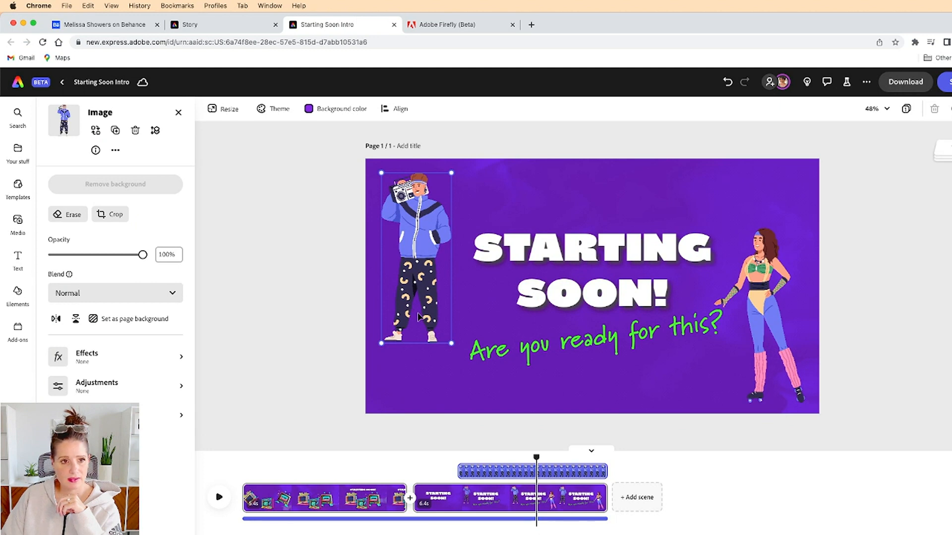
left_click_drag(381, 344, 429, 291)
left_click(792, 338)
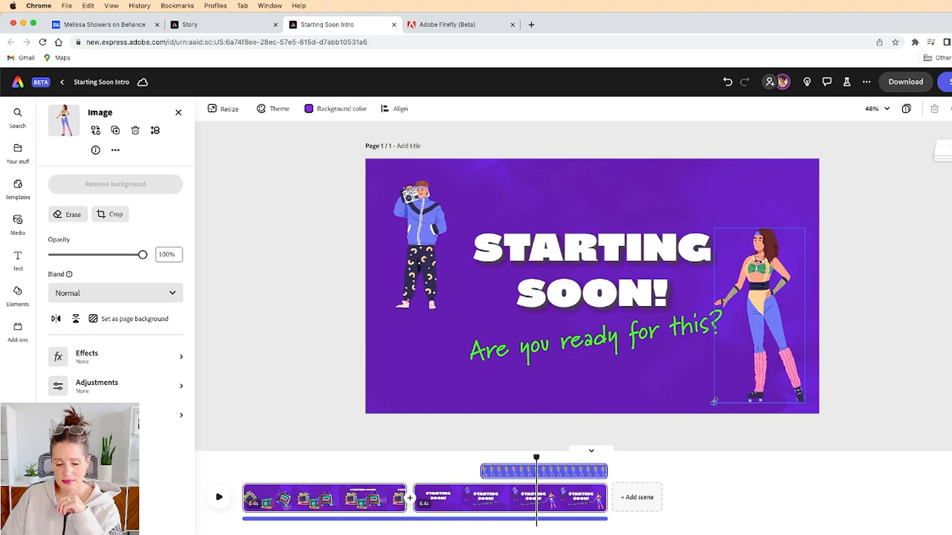
left_click_drag(714, 402, 748, 364)
left_click_drag(777, 329, 773, 353)
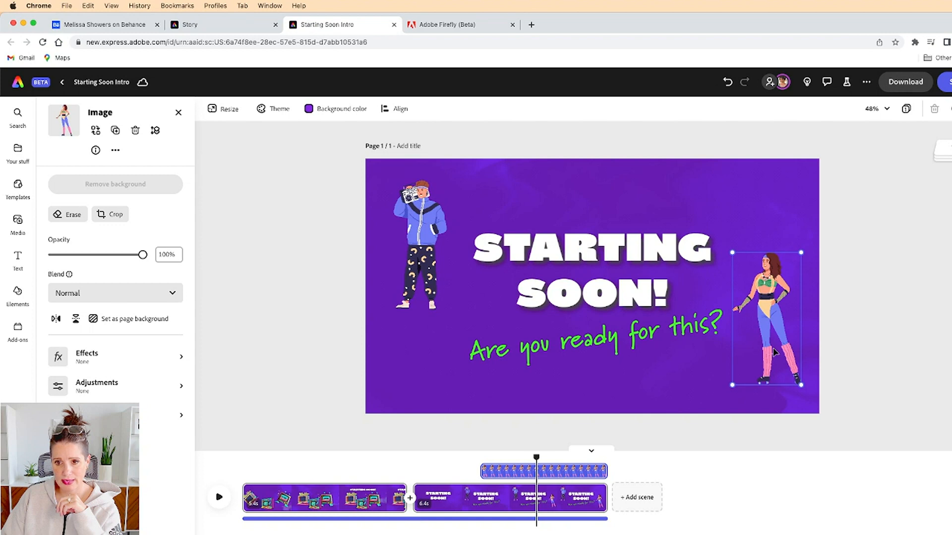
- Move the second scene's "STARTING SOON!" title and the green tagline slightly higher, keeping the title centred
left_click(603, 277)
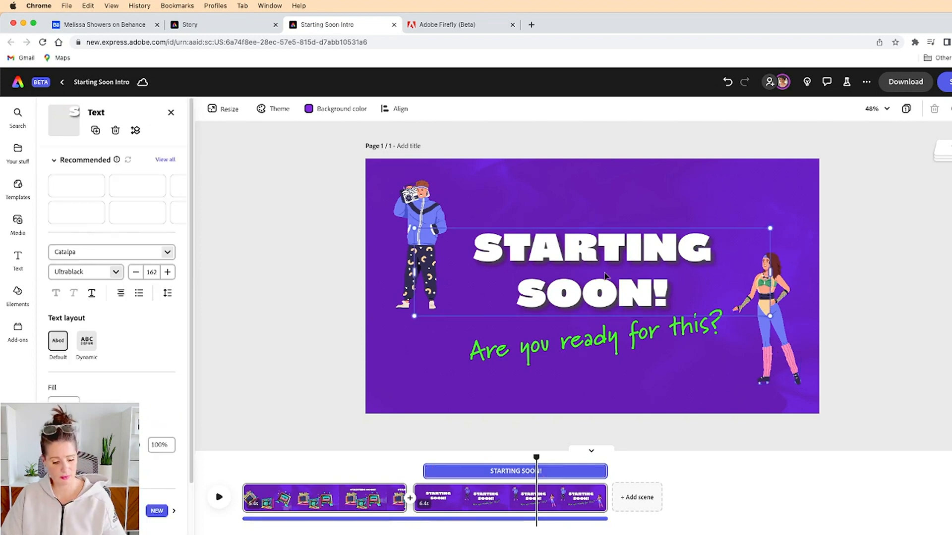
left_click_drag(604, 277, 604, 262)
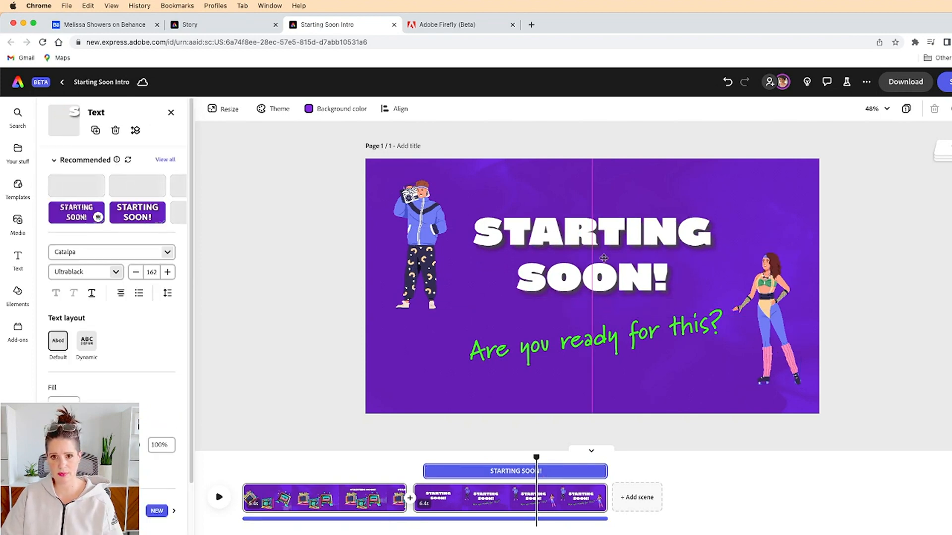
left_click(620, 340)
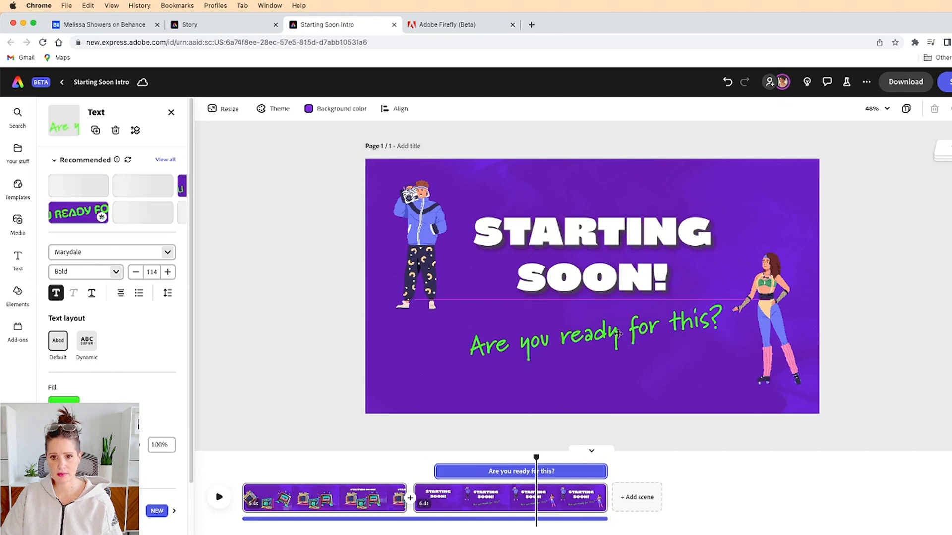
left_click_drag(607, 283, 601, 286)
- Clear the gradient search and browse the categories of the shapes library
left_click(407, 289)
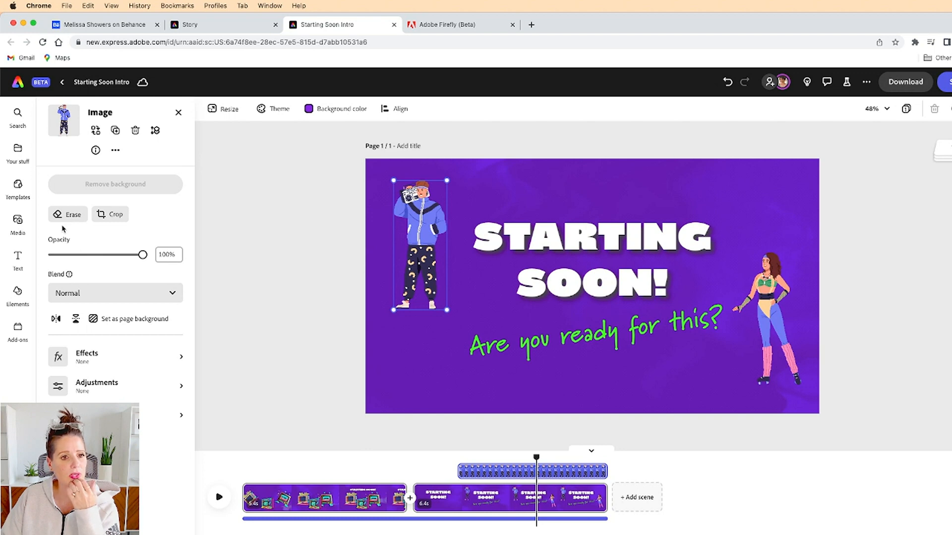
left_click(16, 294)
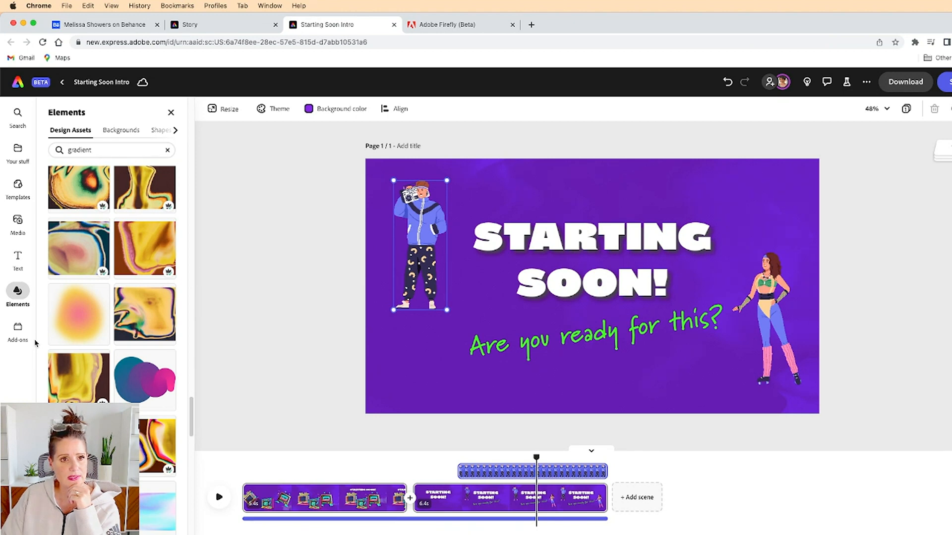
left_click(155, 131)
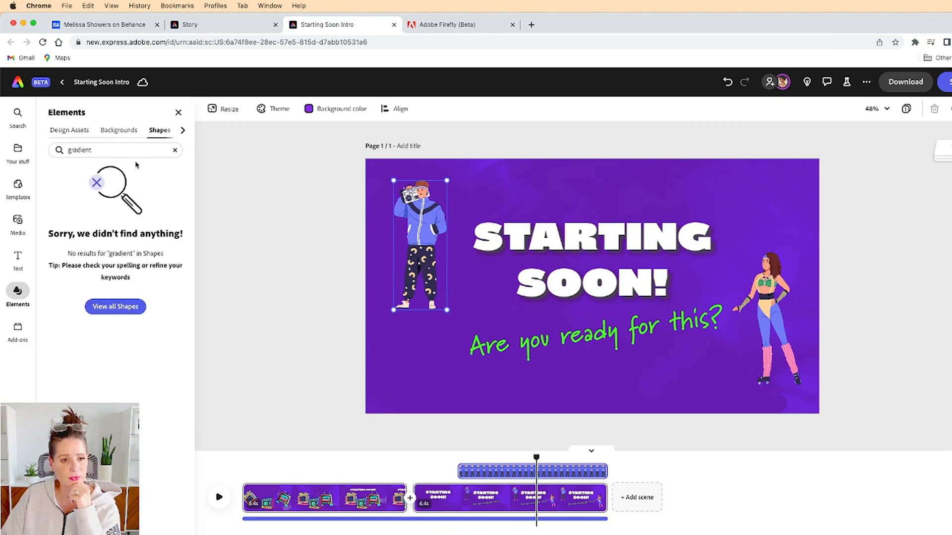
left_click(172, 150)
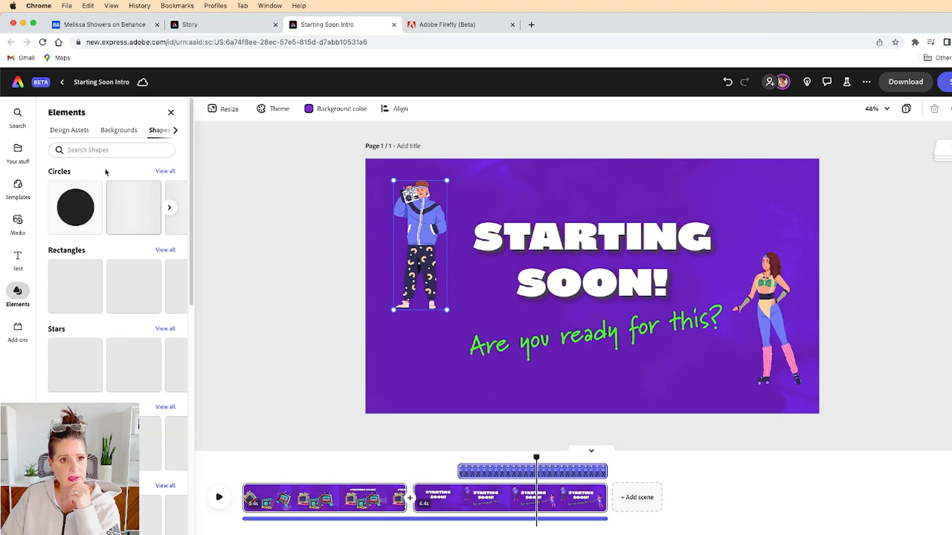
scroll(123, 297, "down", 10)
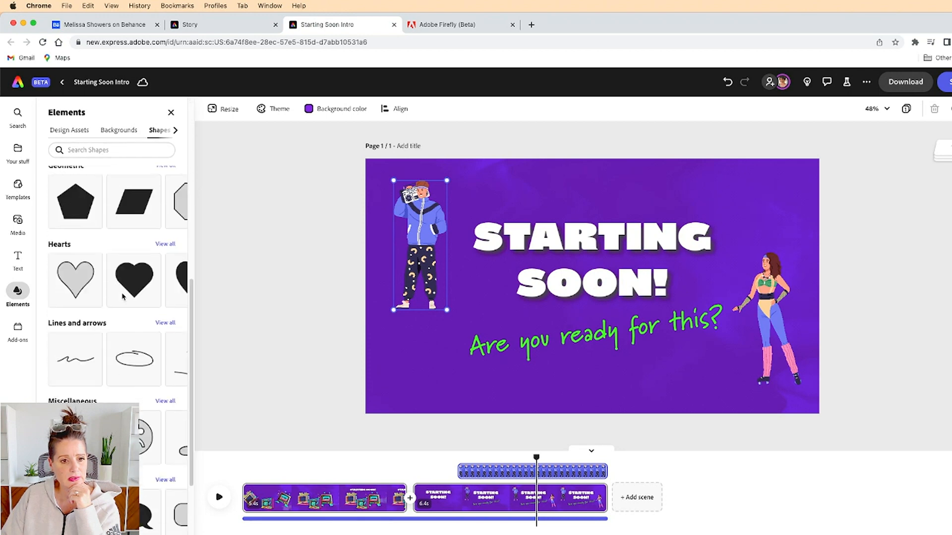
scroll(124, 298, "up", 10)
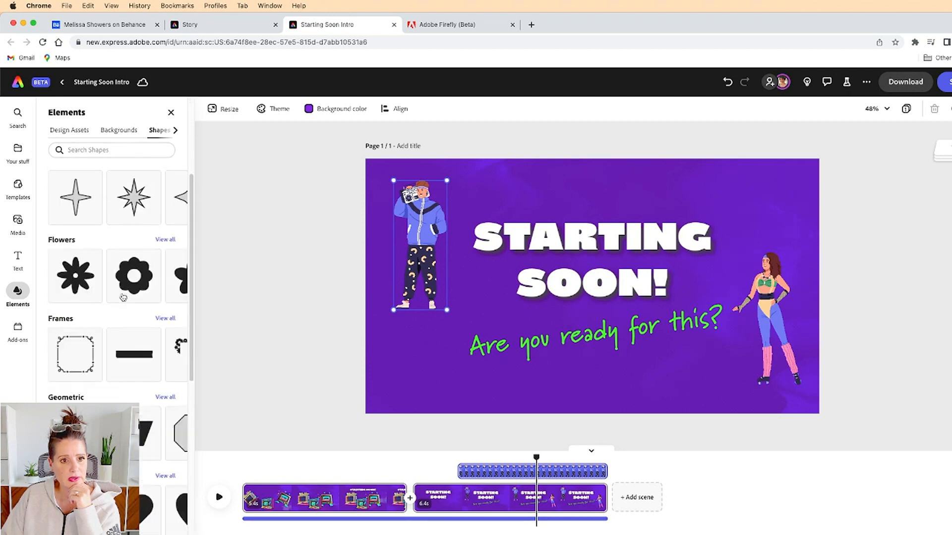
- Search the elements for "3d" and browse the matching design assets
left_click(92, 147)
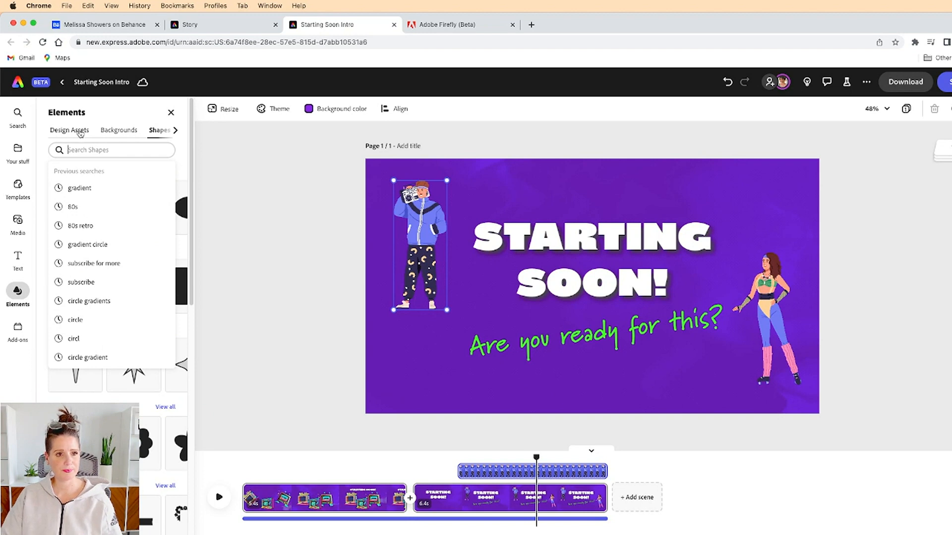
type("3d")
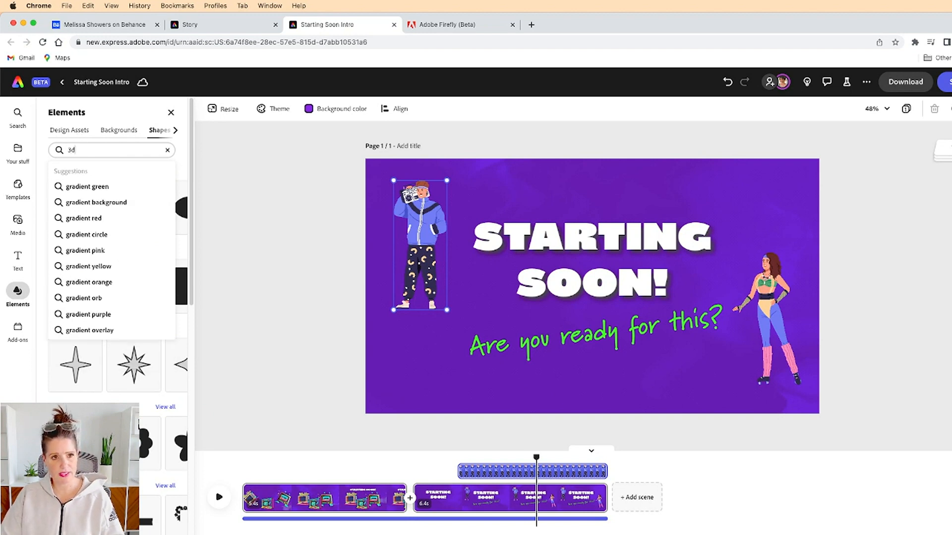
key("Return")
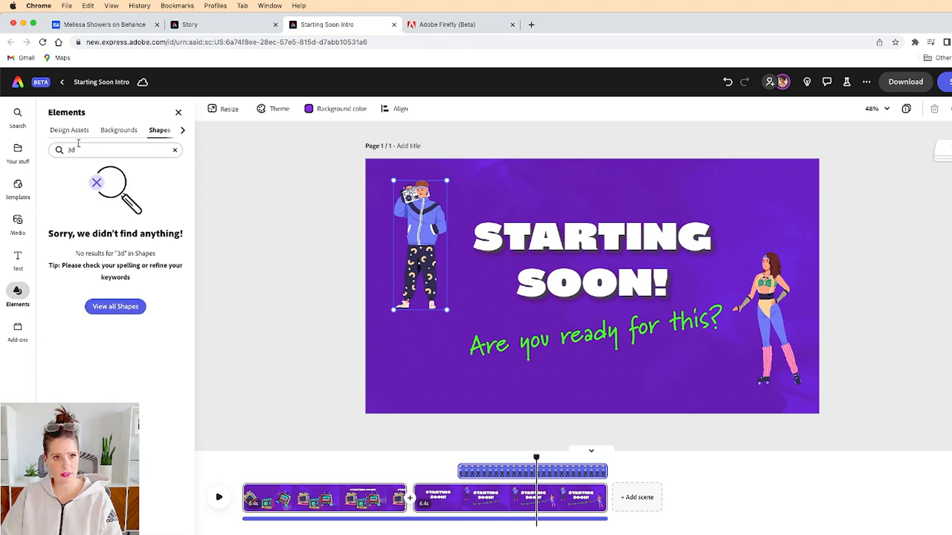
left_click(74, 131)
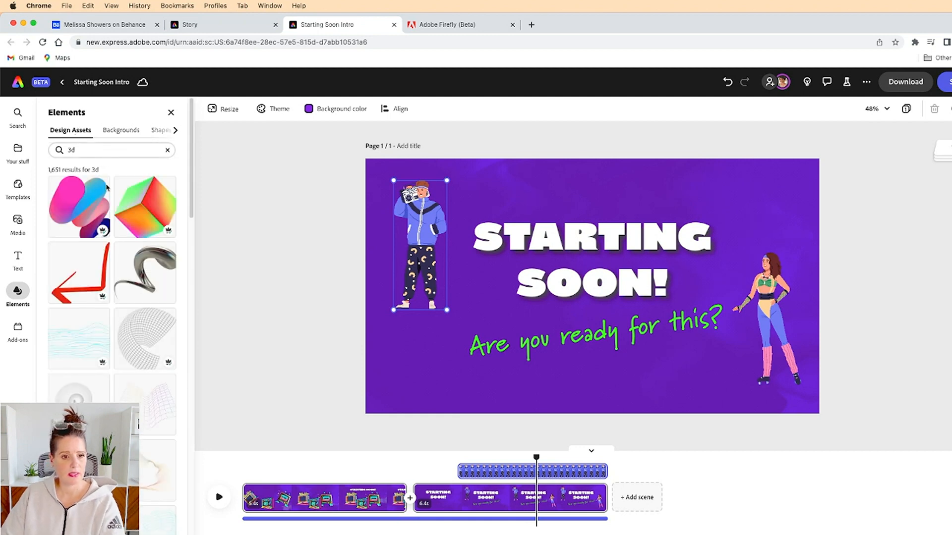
scroll(111, 297, "down", 10)
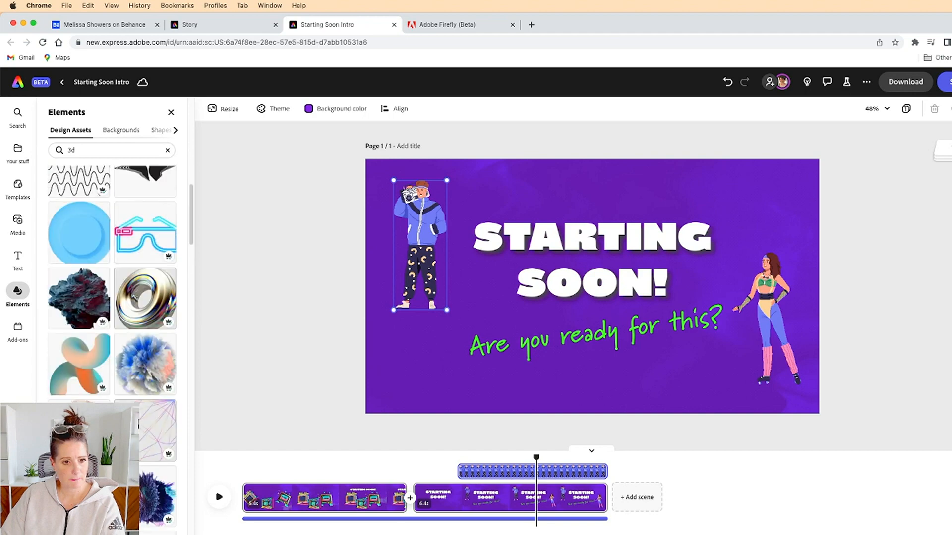
scroll(112, 323, "down", 10)
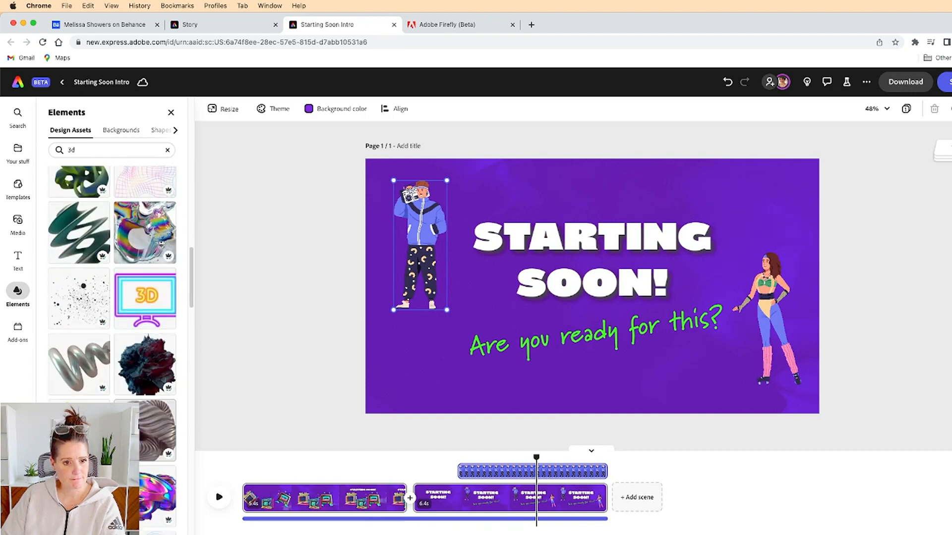
scroll(112, 297, "down", 10)
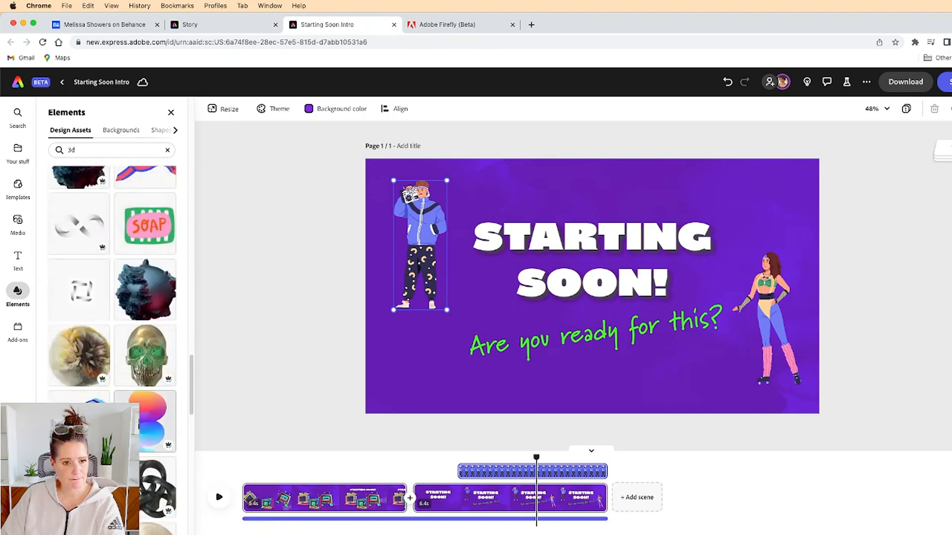
- Search the design assets for "cube" and browse the results for a usable block graphic
left_click(94, 150)
type("cell")
key("Return")
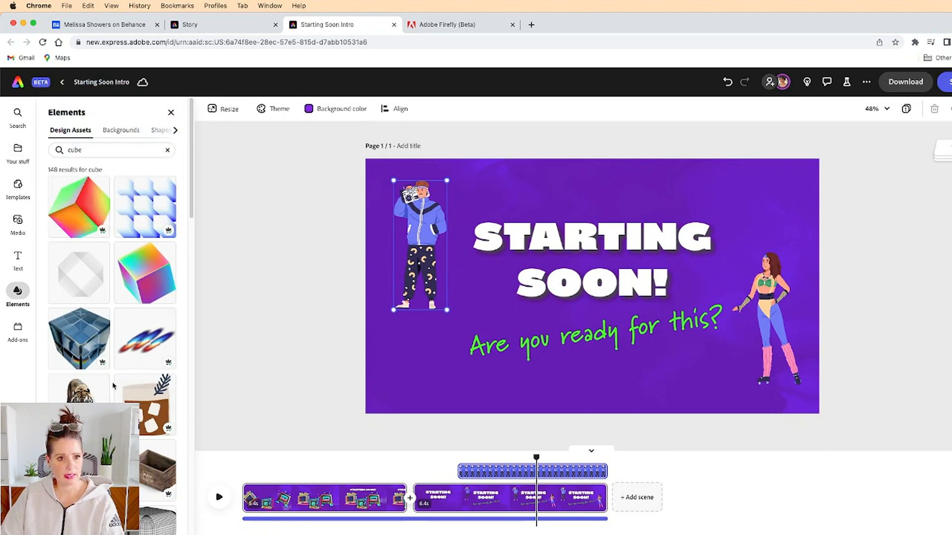
scroll(134, 361, "down", 5)
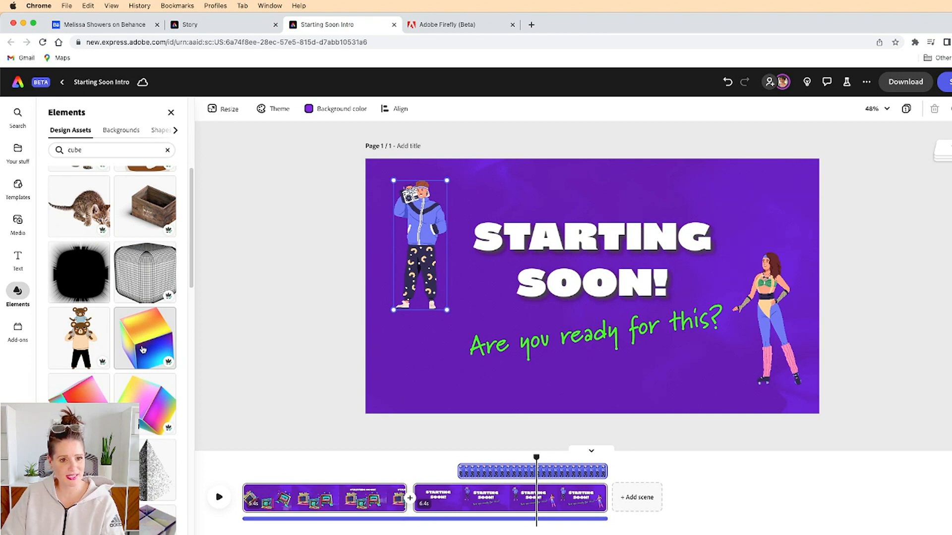
scroll(143, 363, "down", 5)
scroll(143, 363, "down", 2)
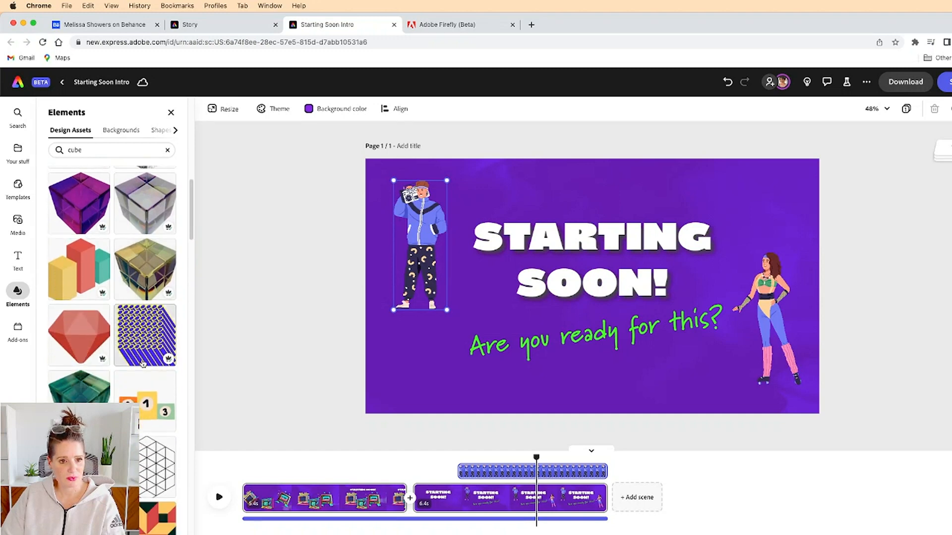
scroll(143, 363, "down", 4)
scroll(143, 364, "down", 10)
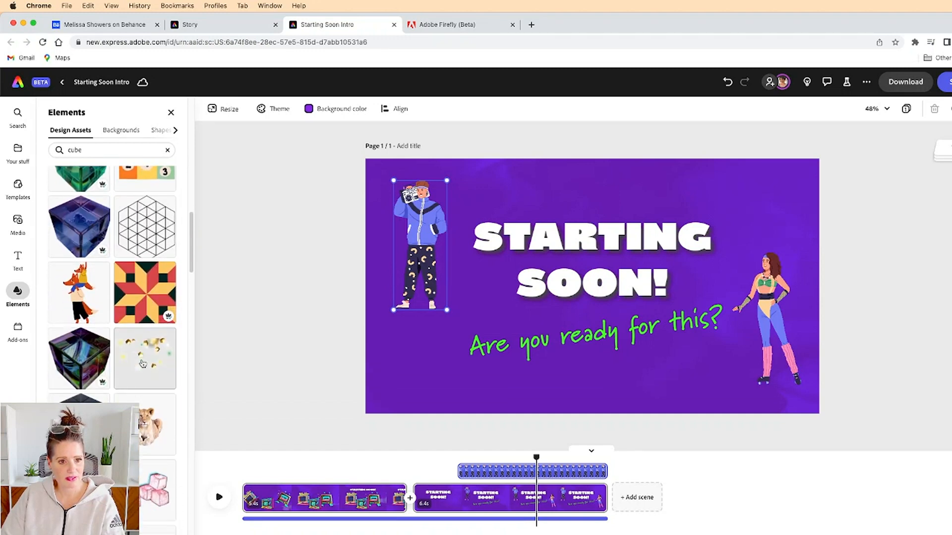
scroll(143, 363, "down", 3)
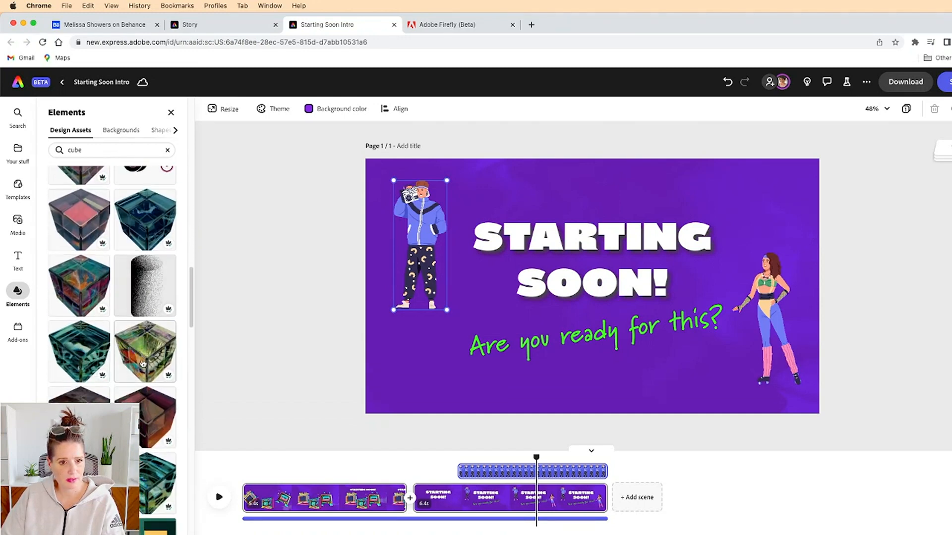
- Add the grainy black cylinder graphic to the second scene, turned on its side beneath the boombox man's feet
left_click(143, 259)
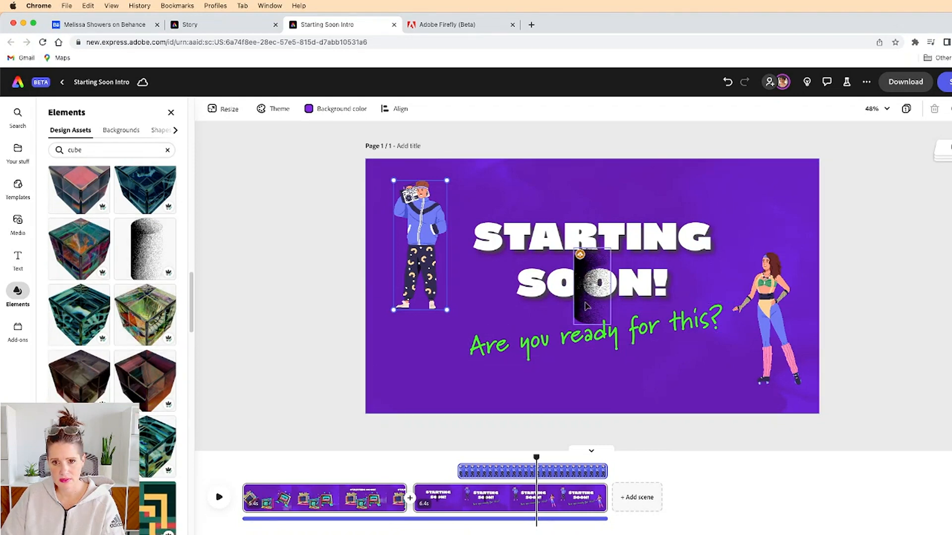
left_click_drag(584, 300, 413, 360)
left_click_drag(438, 306, 424, 327)
- Browse the remaining cube design assets for alternatives to the grainy cylinder
scroll(131, 368, "down", 3)
scroll(131, 368, "down", 10)
scroll(132, 368, "down", 5)
scroll(131, 368, "down", 10)
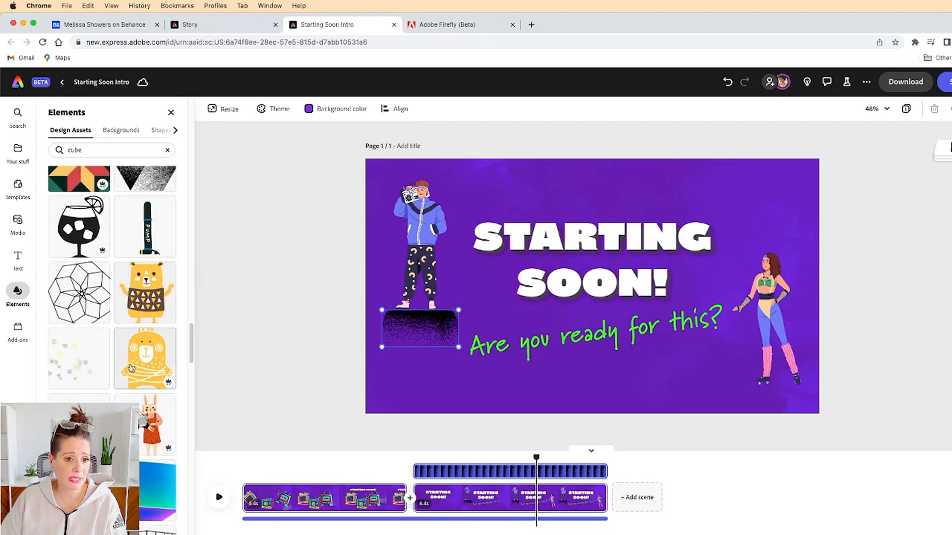
scroll(132, 368, "down", 10)
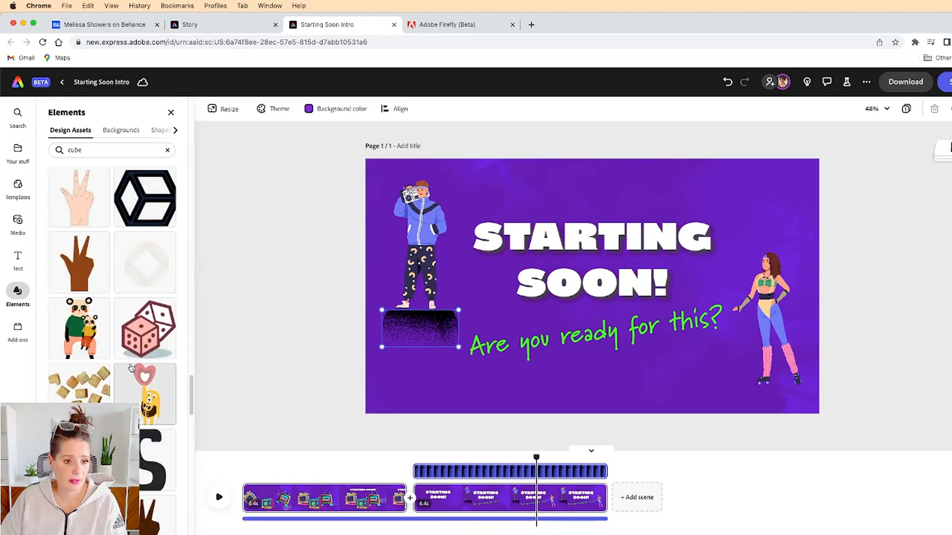
scroll(131, 367, "up", 20)
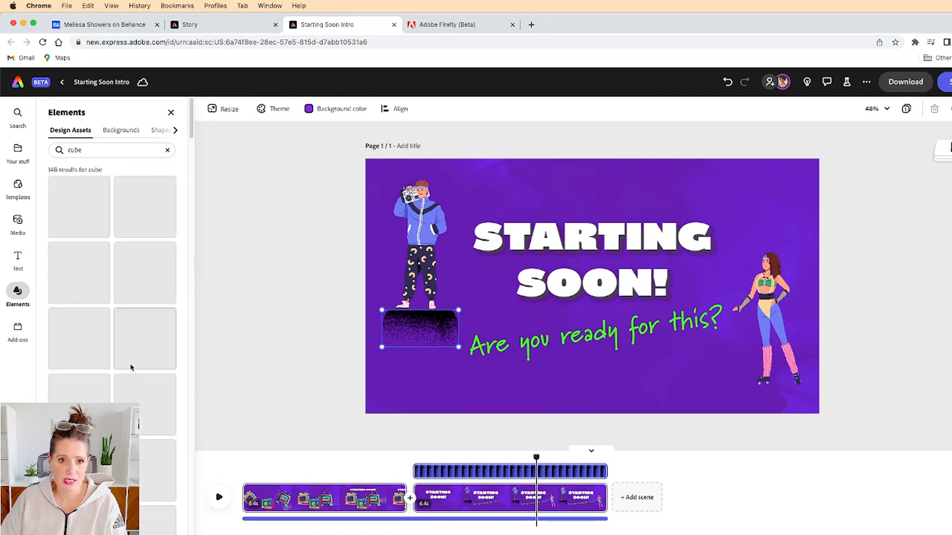
- Enlarge the grainy cylinder graphic until it spans the scene's width, then shift it up past the canvas's upper edge
left_click_drag(459, 309, 773, 158)
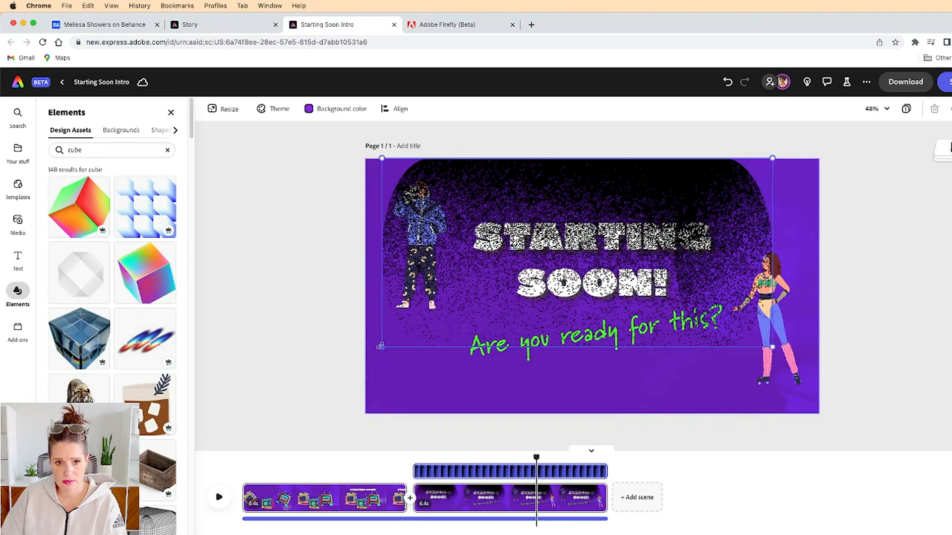
left_click_drag(383, 345, 281, 395)
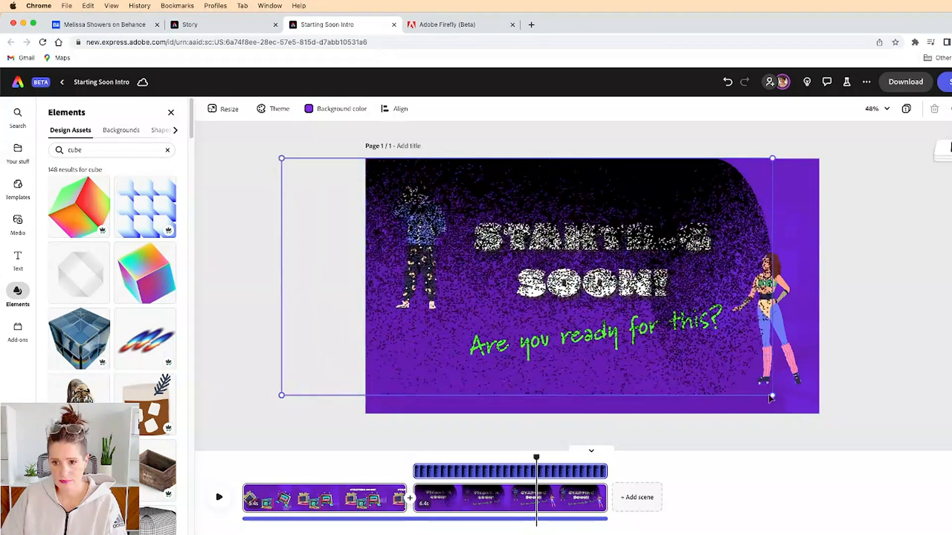
left_click_drag(773, 395, 848, 366)
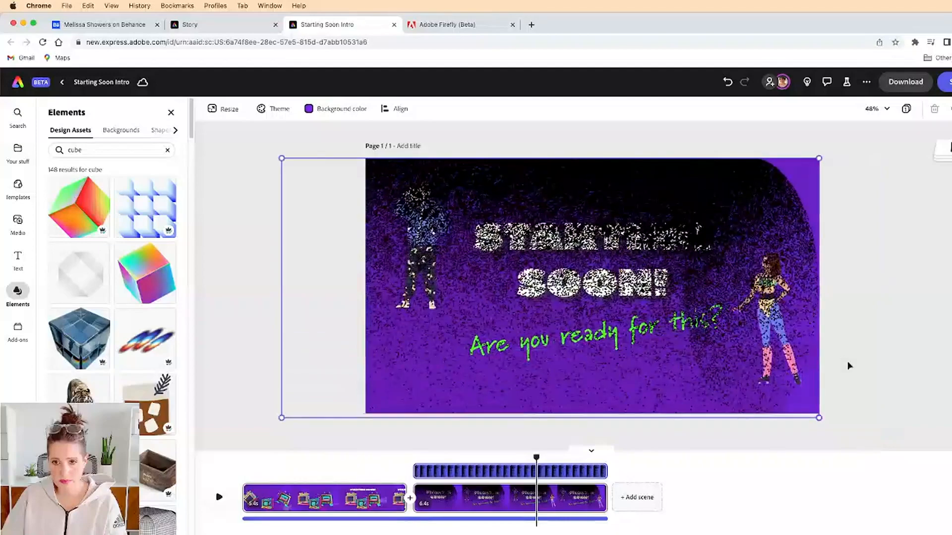
left_click_drag(741, 198, 763, 120)
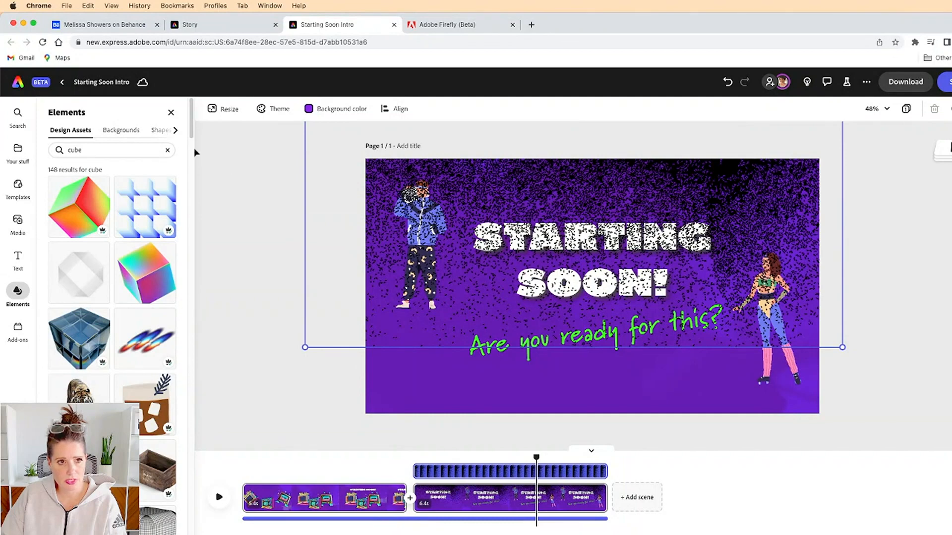
- Send the enlarged grainy graphic behind both characters, the title and the tagline
left_click(171, 114)
left_click(156, 131)
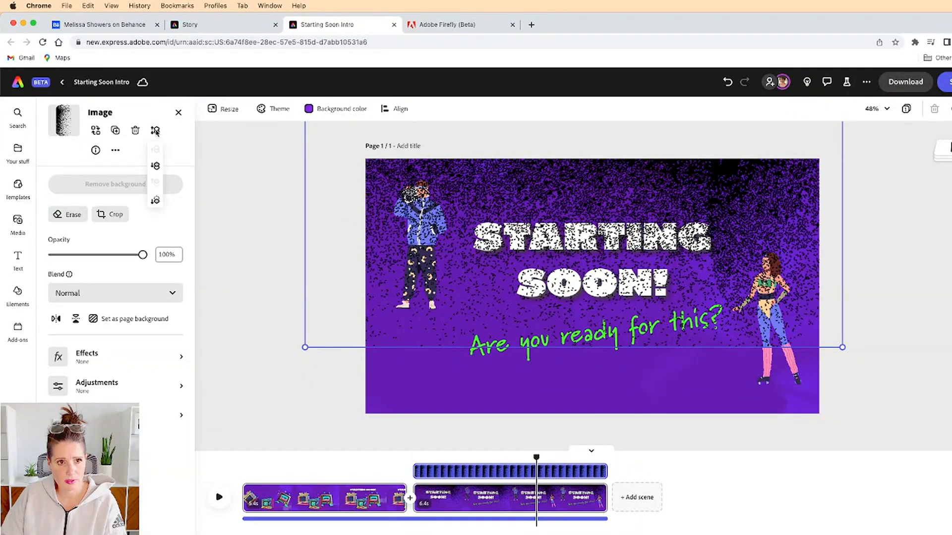
left_click(155, 166)
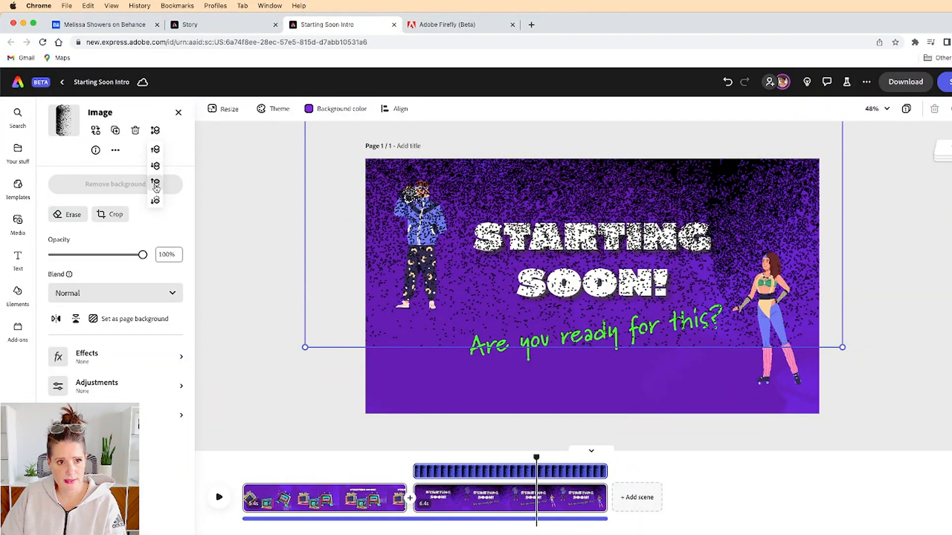
left_click(155, 200)
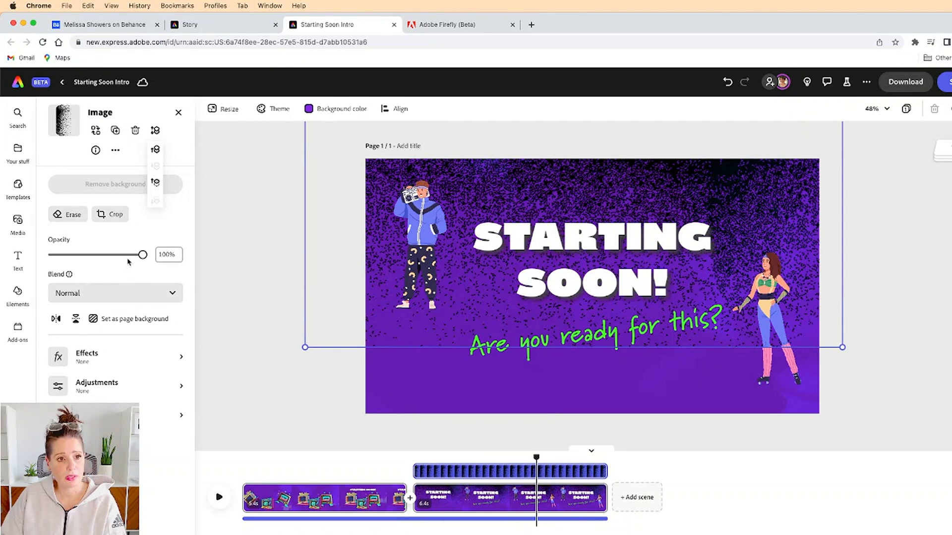
- Reduce the grainy graphic's opacity to 23% and set its blend mode to Multiply after trying Screen
left_click_drag(142, 255, 68, 257)
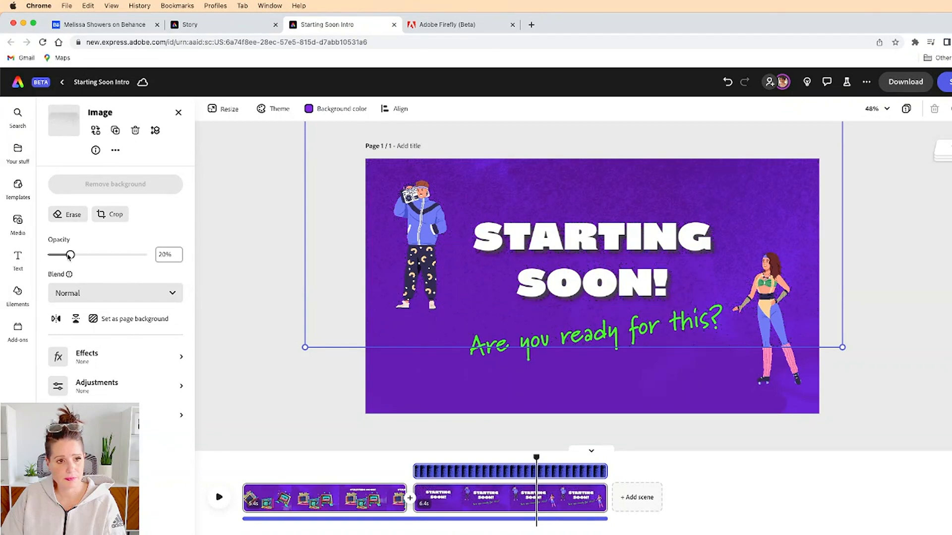
left_click(114, 293)
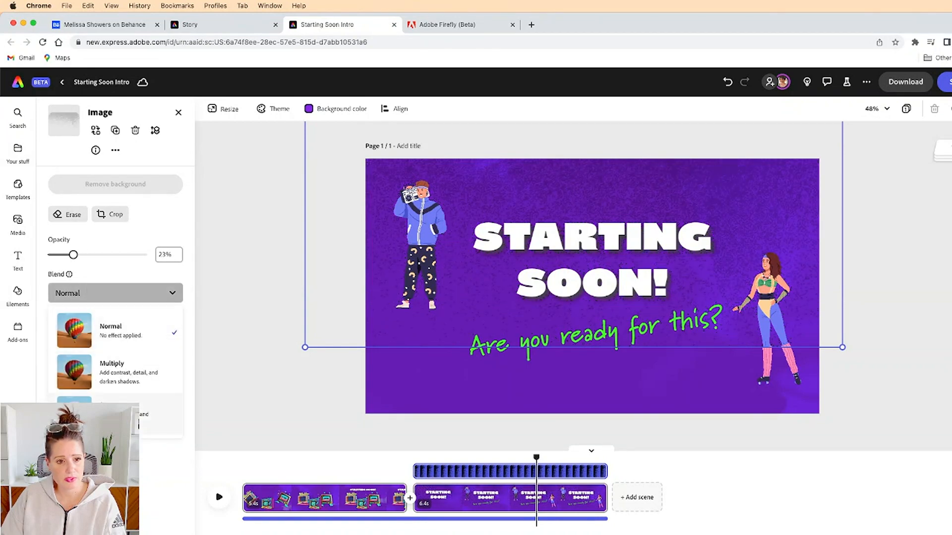
left_click(114, 414)
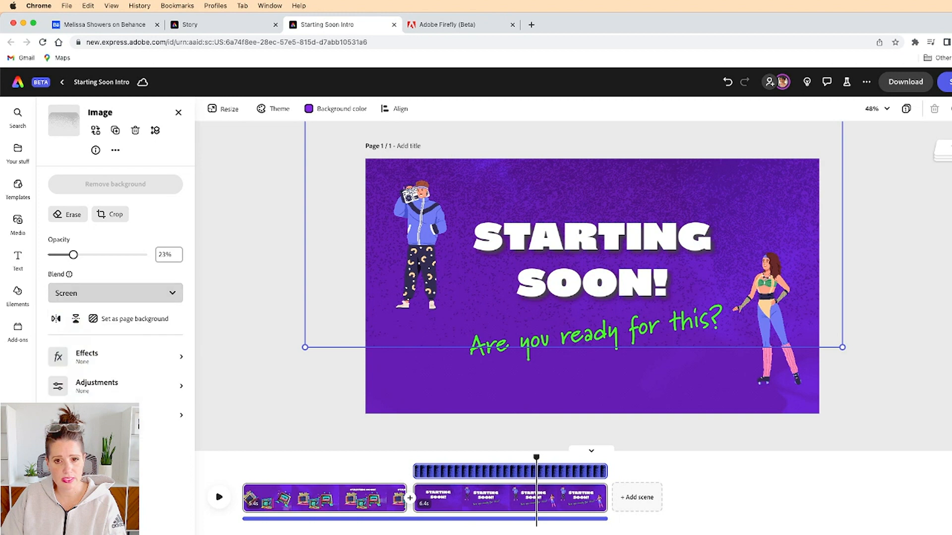
left_click(115, 288)
left_click(97, 367)
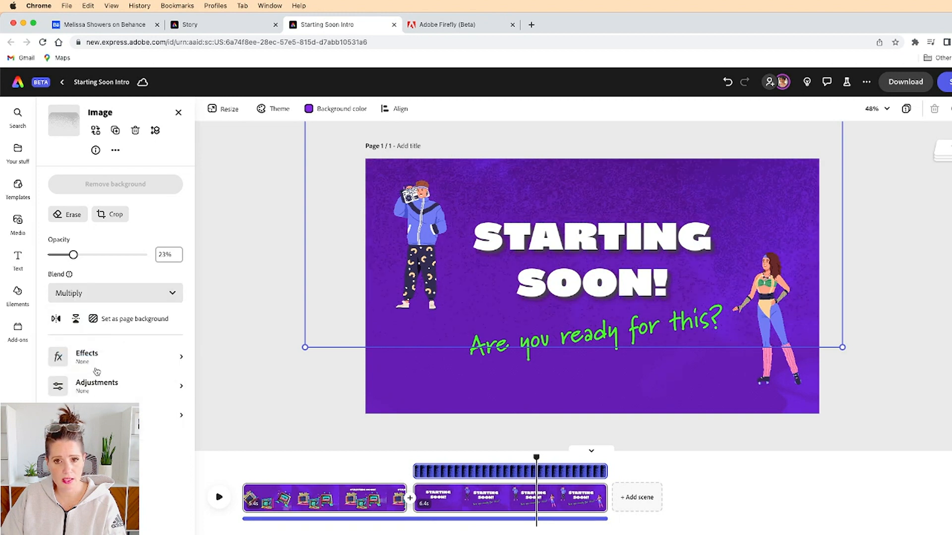
- Adjust the grainy graphic: contrast, brightness, highlights, shadows and saturation to 100, and warmth to -100
left_click(116, 386)
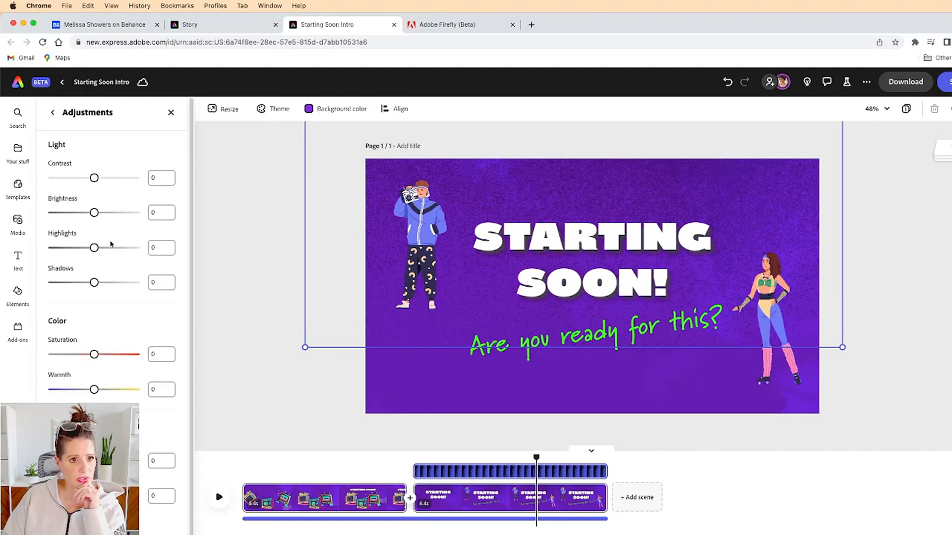
left_click_drag(96, 180, 156, 180)
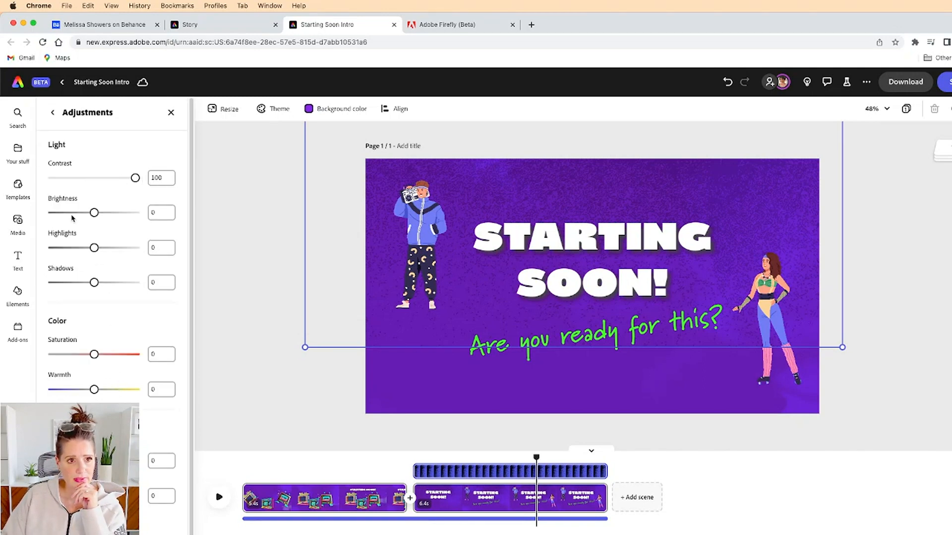
mouse_move(94, 212)
left_mouse_down()
mouse_move(130, 213)
mouse_move(104, 212)
left_mouse_up()
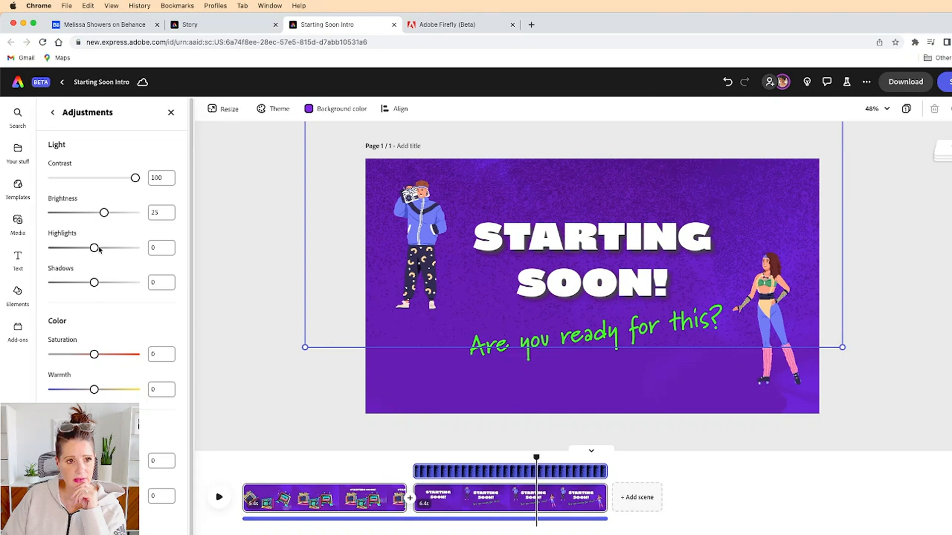
left_click_drag(98, 249, 141, 248)
left_click_drag(94, 282, 167, 285)
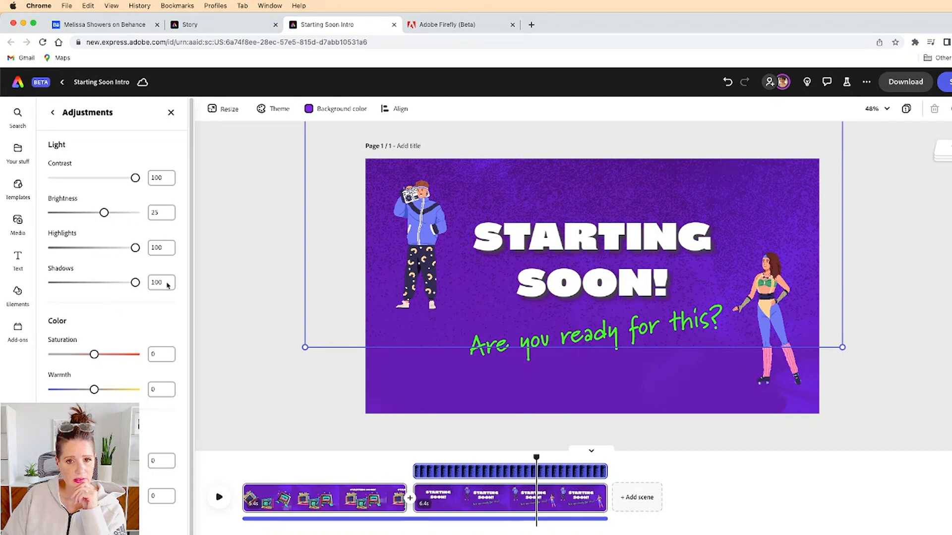
left_click_drag(94, 355, 149, 357)
left_click_drag(94, 390, 29, 392)
left_click_drag(104, 212, 180, 219)
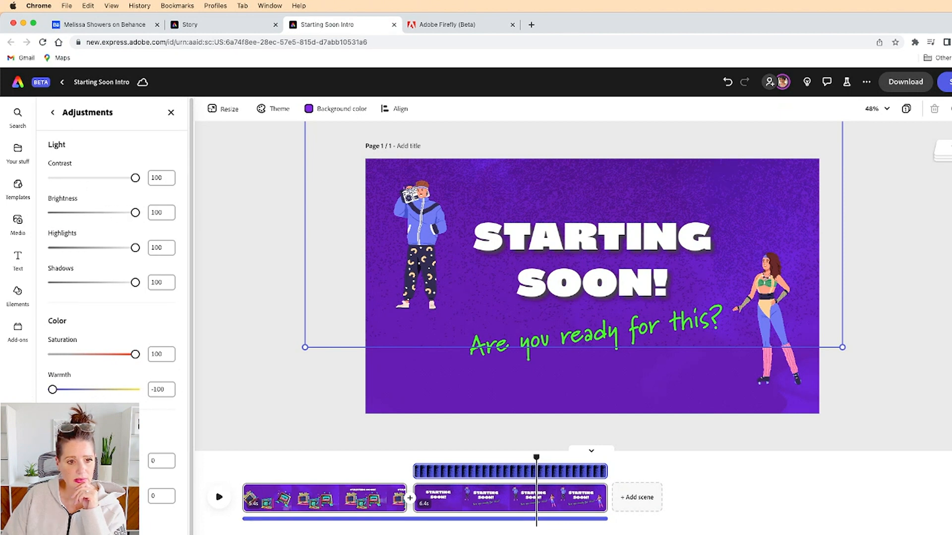
- Remove the grainy graphic from the second scene, undoing the accidental deletion of the background video
left_click(171, 112)
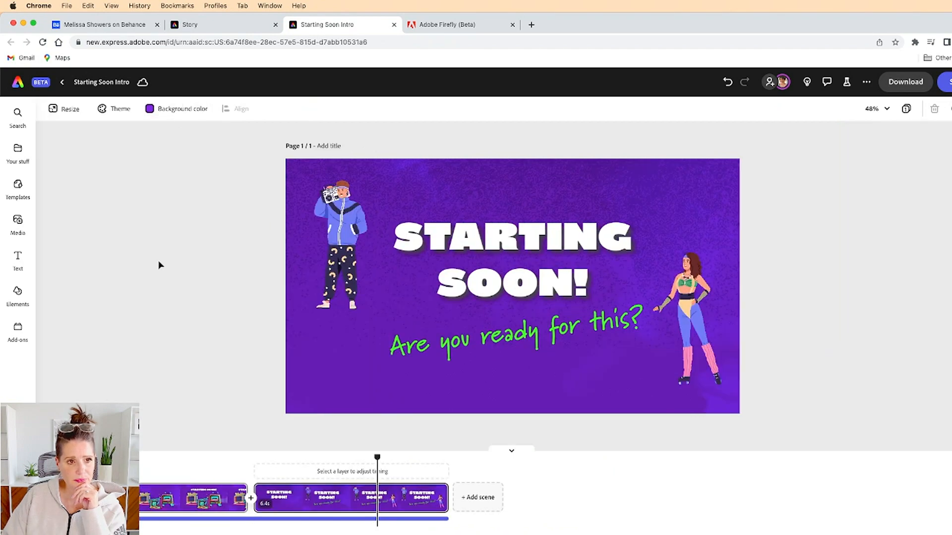
left_click(17, 291)
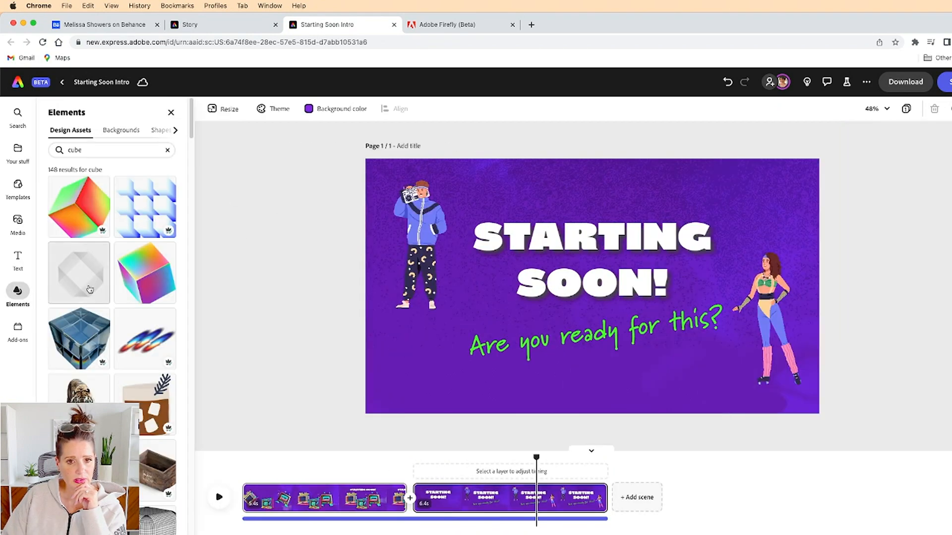
left_click(654, 195)
key("Escape")
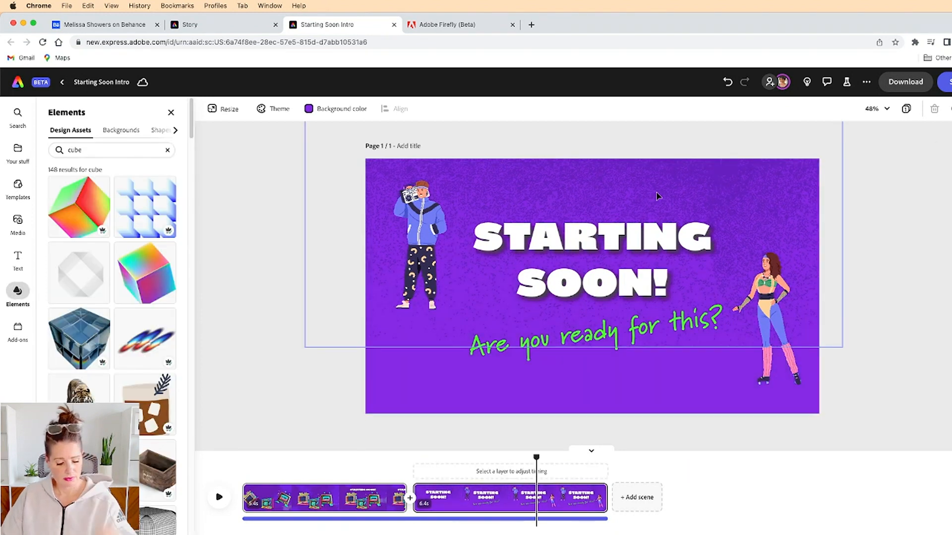
key("super+z")
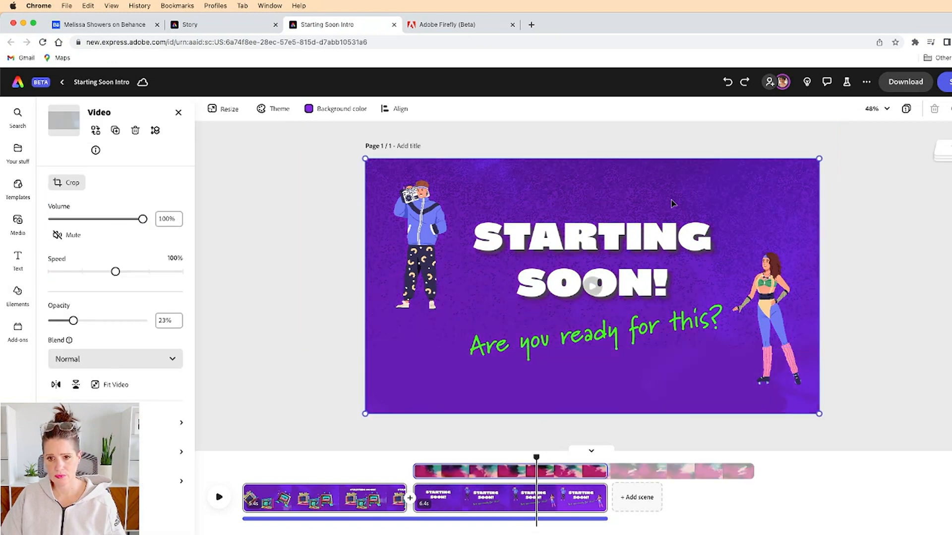
left_click(479, 316)
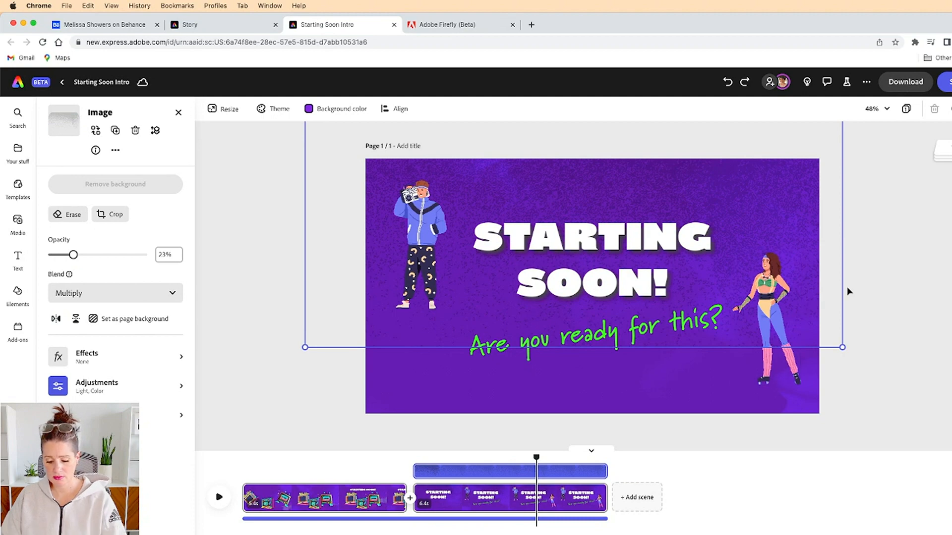
left_click(847, 292)
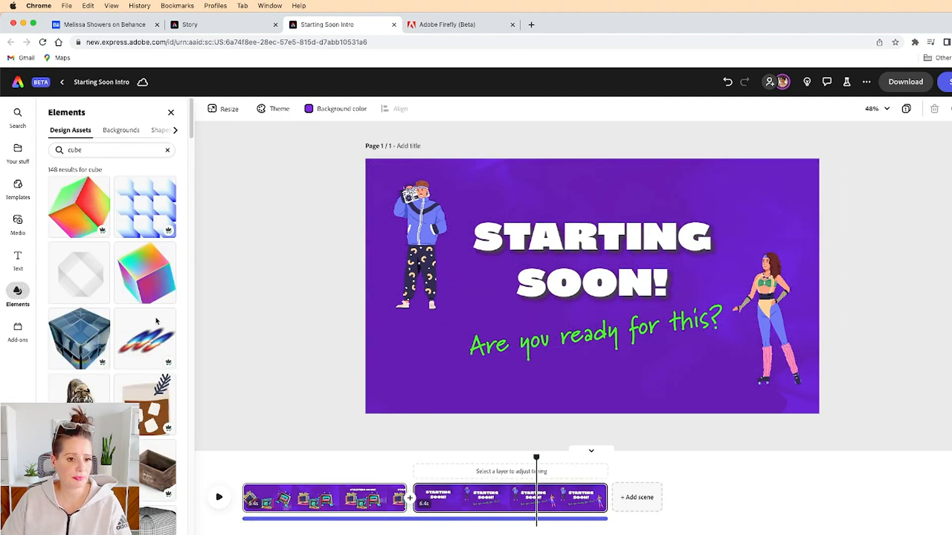
- Add the solid black half-circle from the Circles shapes, scale it down and place it at the boombox man's feet
scroll(156, 321, "down", 10)
scroll(156, 321, "down", 10)
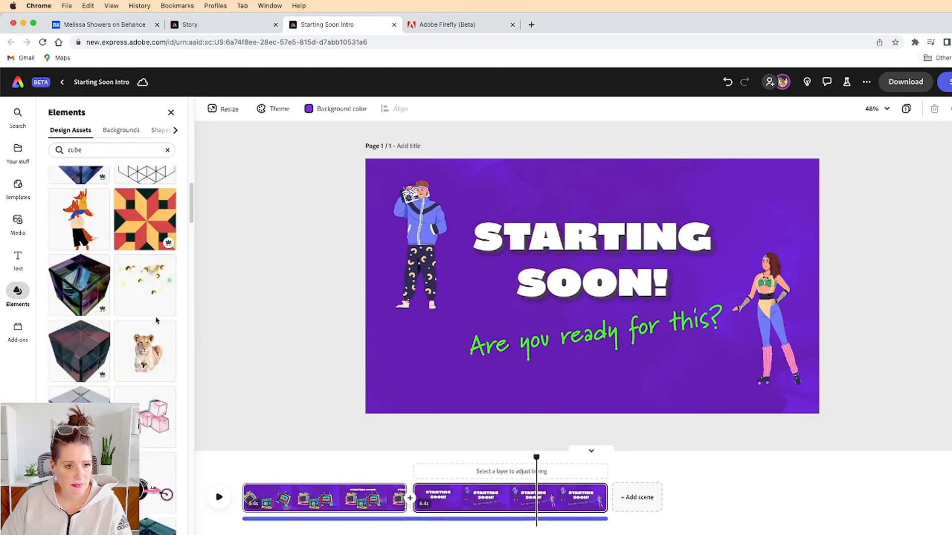
scroll(156, 321, "down", 1)
left_click(164, 130)
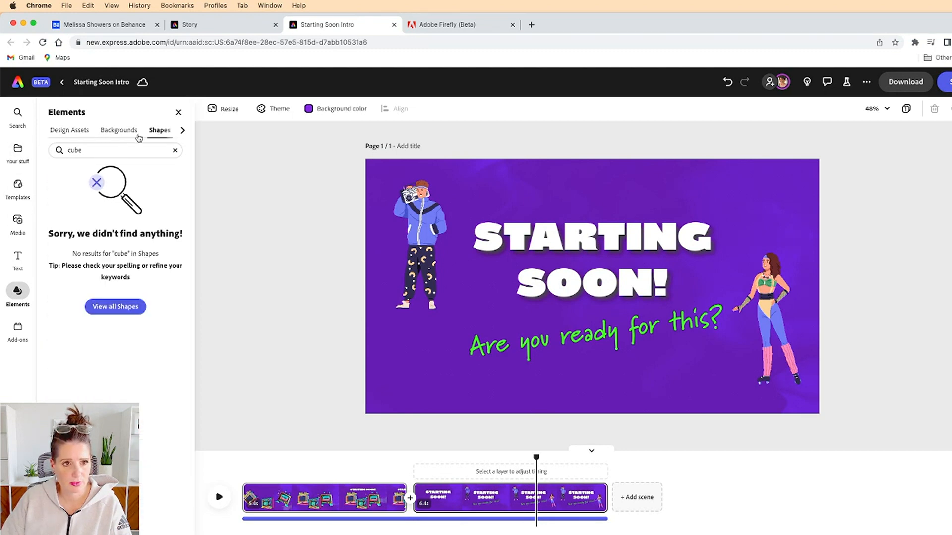
left_click(175, 149)
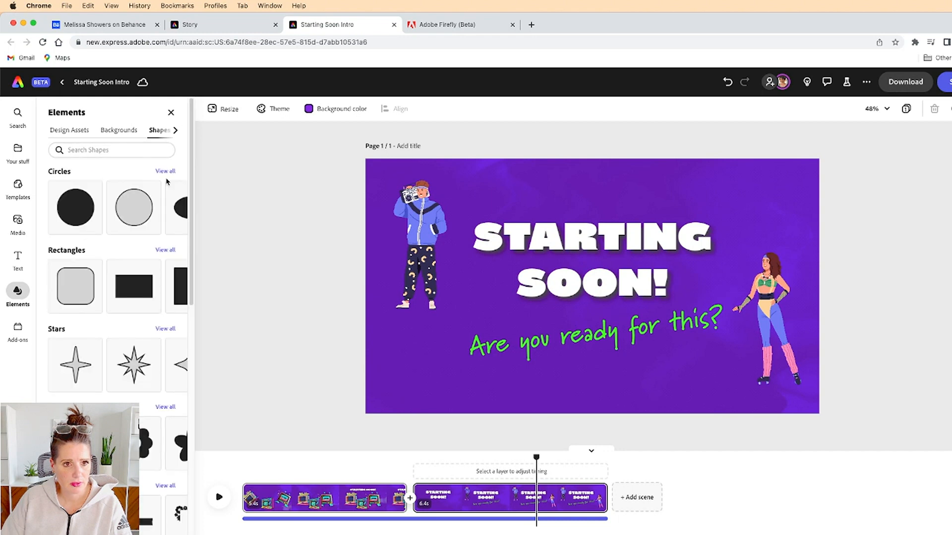
left_click(165, 172)
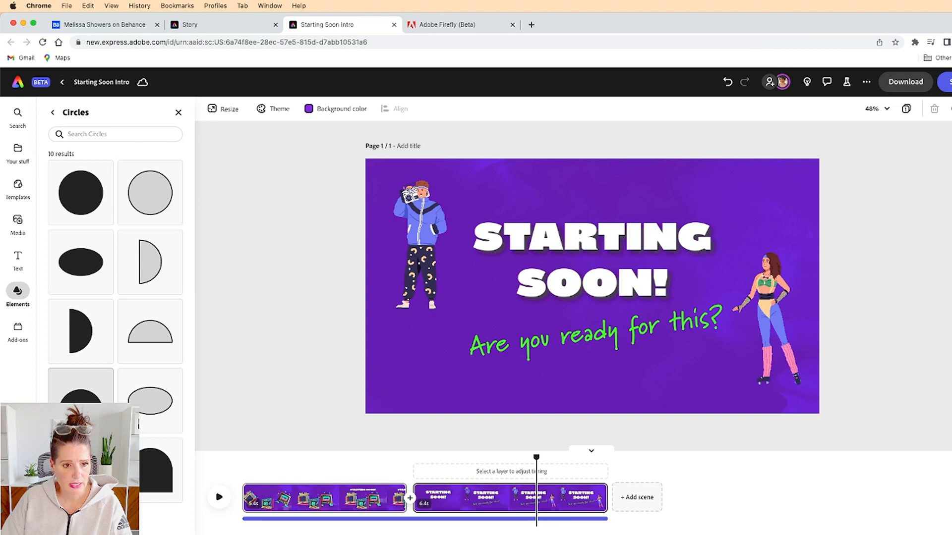
left_click(81, 392)
left_click(579, 304)
left_click_drag(576, 296, 422, 312)
left_click_drag(502, 342, 426, 311)
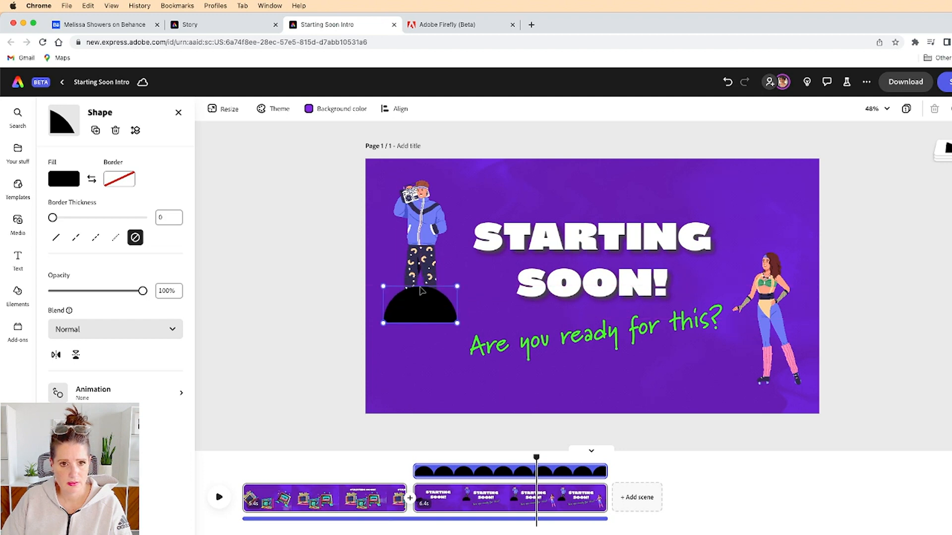
- Send the half-circle behind the boombox man and fill it with the pink sampled from the roller skater's leg warmers
left_click(135, 130)
left_click(136, 166)
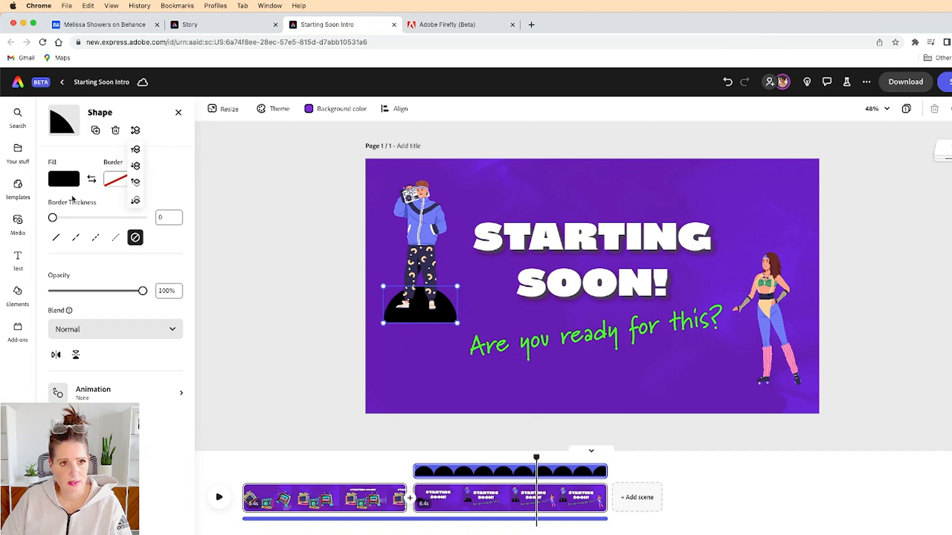
left_click(66, 181)
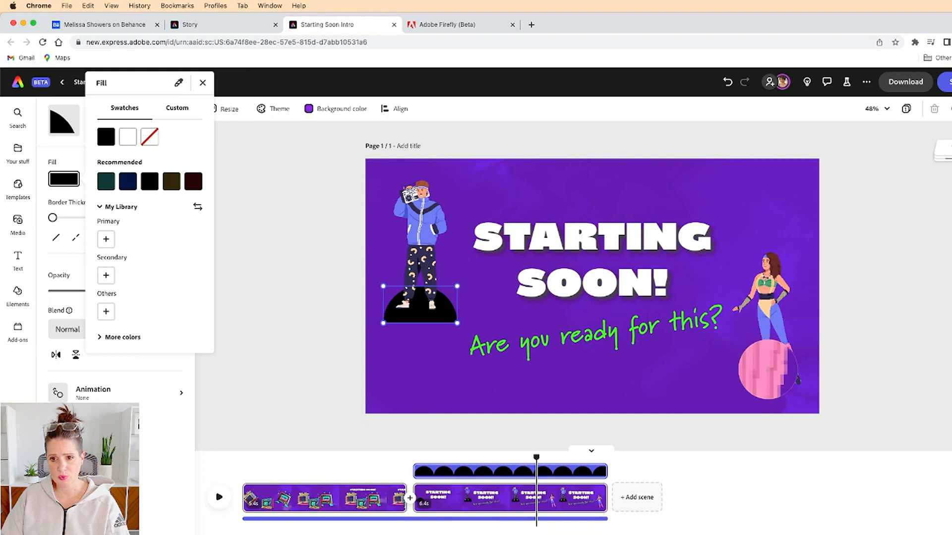
left_click(767, 367)
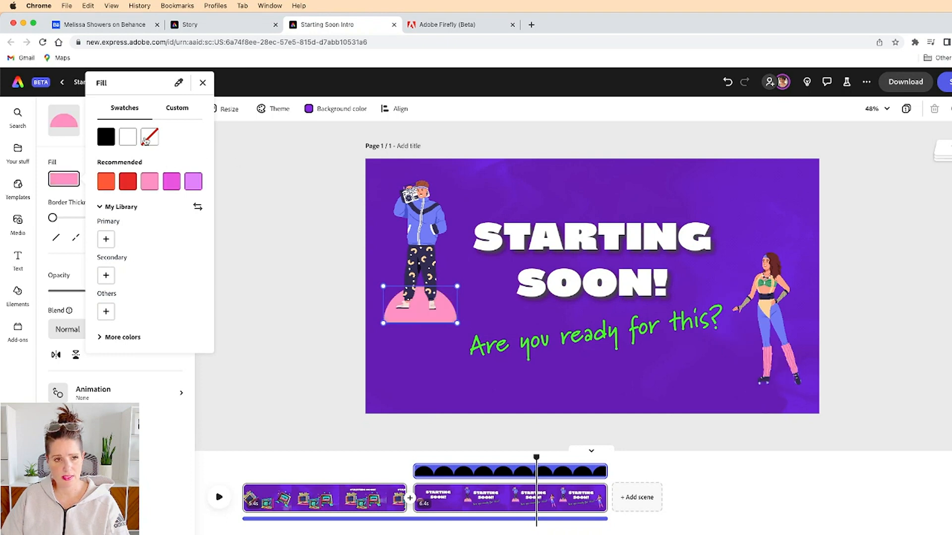
key("Escape")
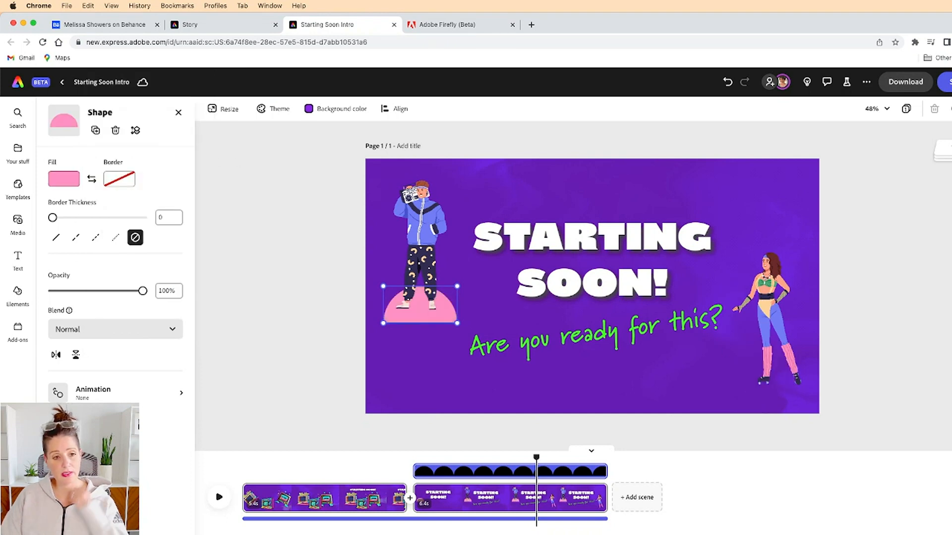
- Give the pink half-circle a Drift in-animation with a duration of 0.65 s
left_click(91, 396)
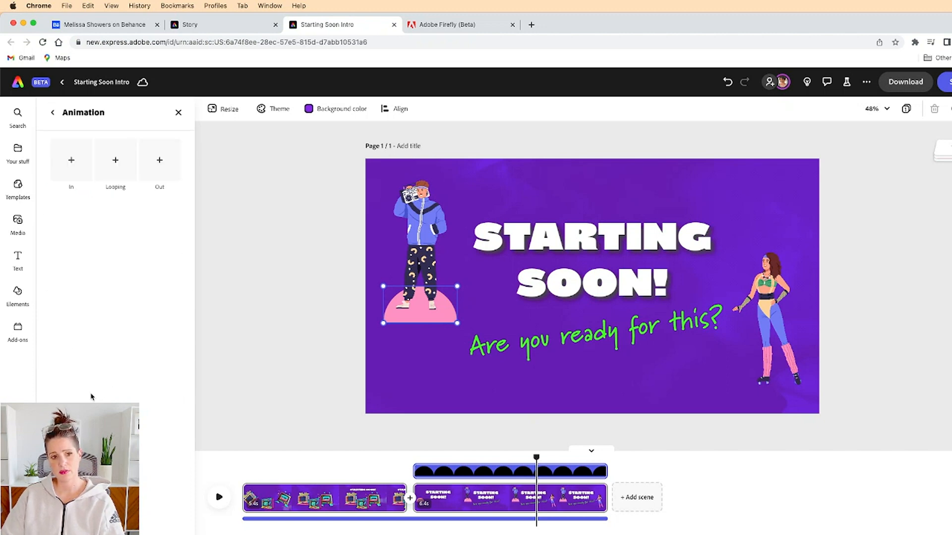
left_click(72, 163)
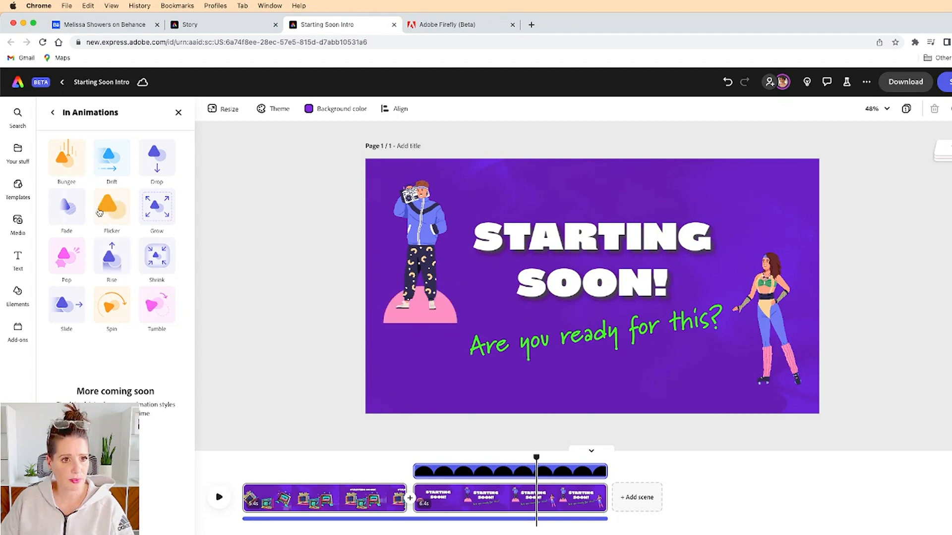
left_click(112, 170)
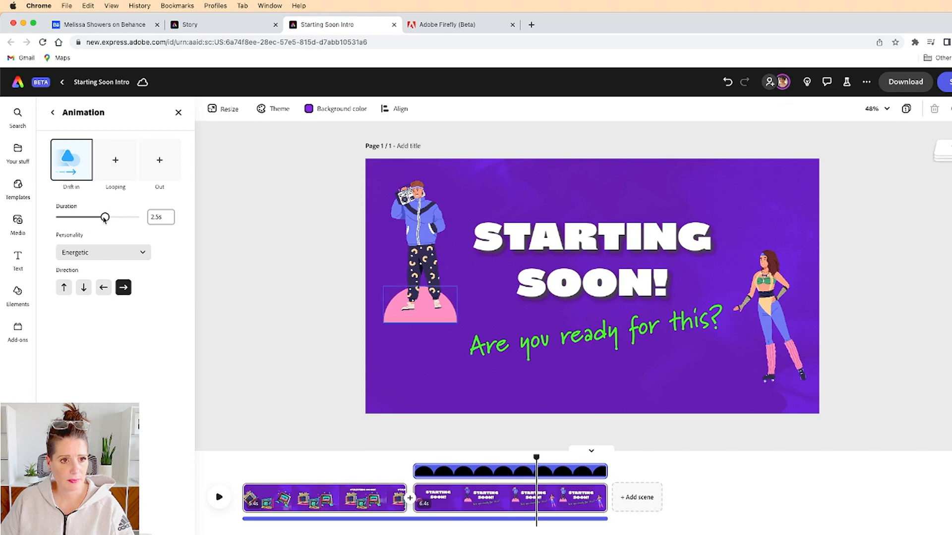
left_click_drag(104, 218, 74, 216)
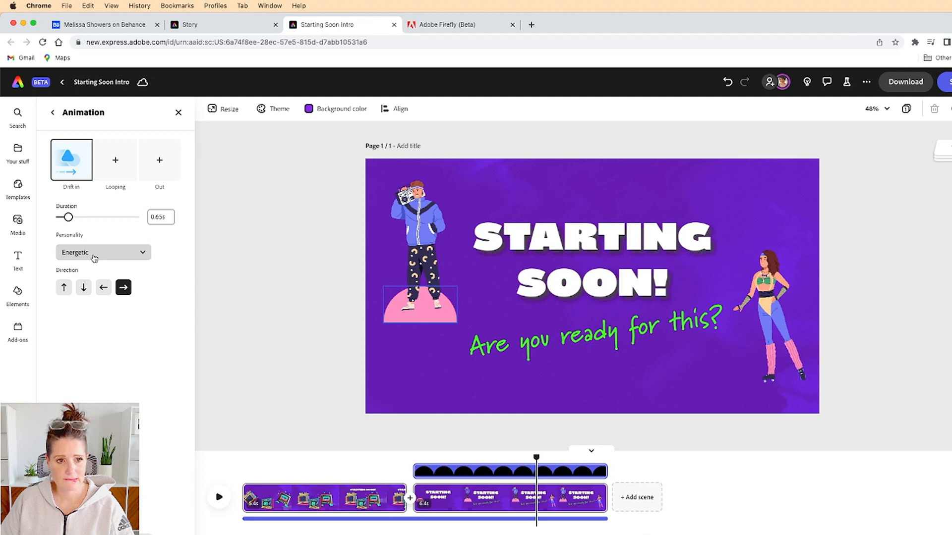
- Set the half-circle's Drift direction to upward and shrink it slightly under the boombox man's feet
left_click(63, 288)
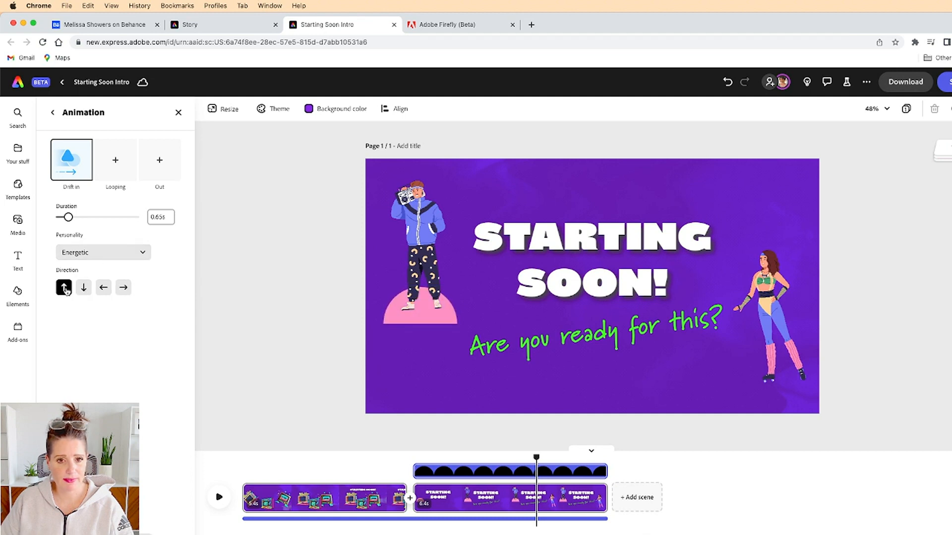
left_click_drag(445, 322, 444, 318)
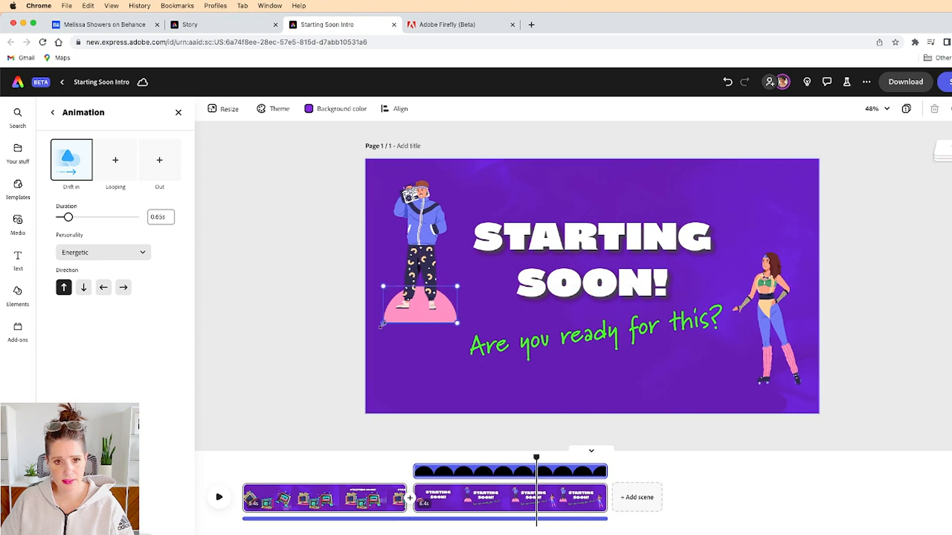
left_click_drag(382, 325, 438, 319)
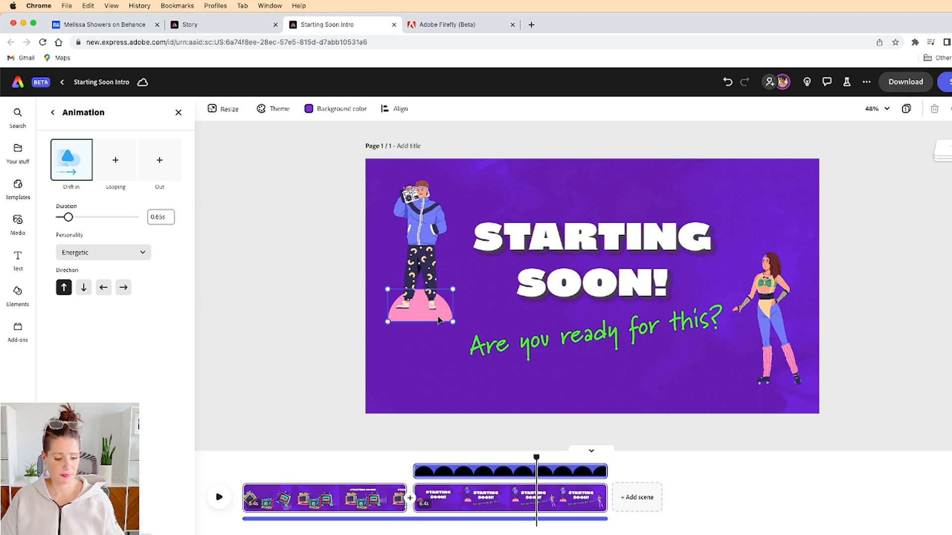
- Paste a copy of the pink half-circle and place it under the roller skater's feet with its flat side up
key("super+v")
left_click_drag(430, 316, 806, 380)
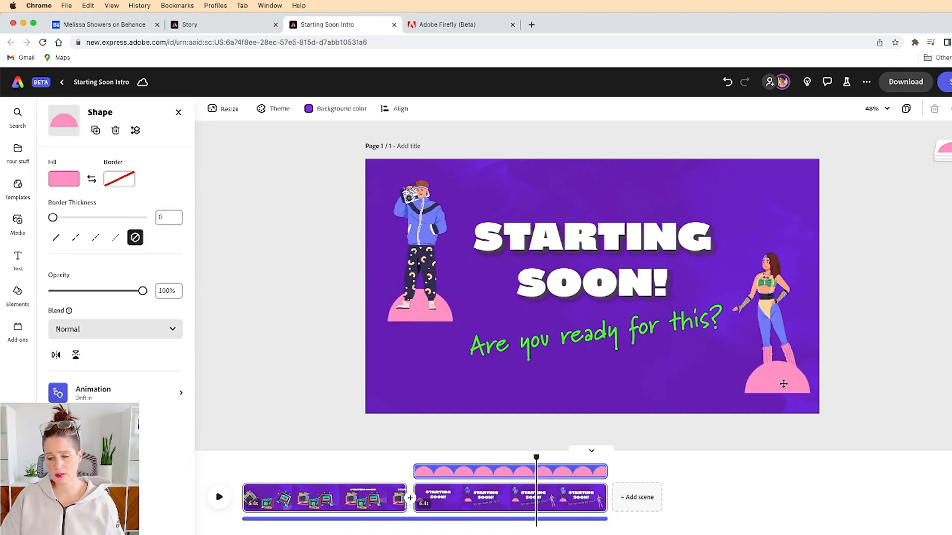
left_click_drag(743, 360, 782, 386)
- Try sending the copied half-circle to the back of the layer stack, then return it to the front
left_click(135, 130)
left_click(136, 202)
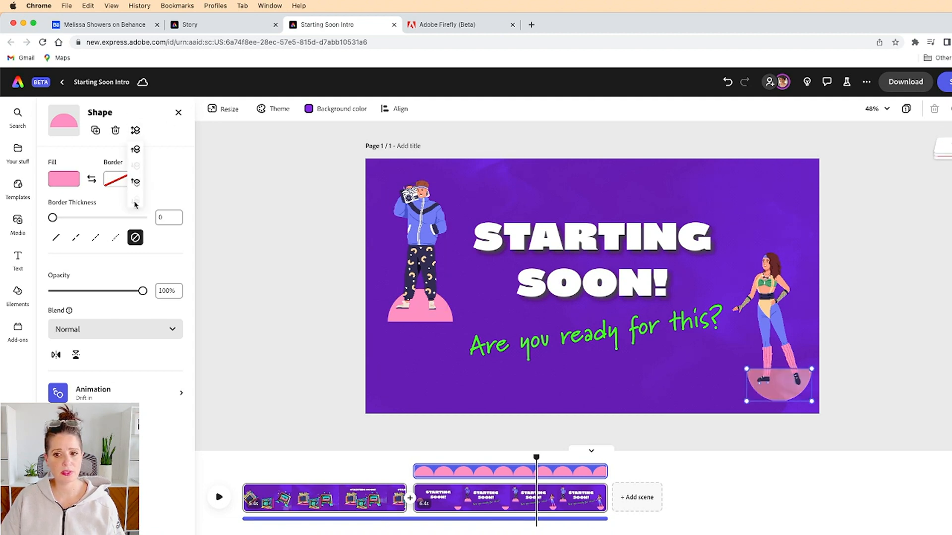
left_click(136, 182)
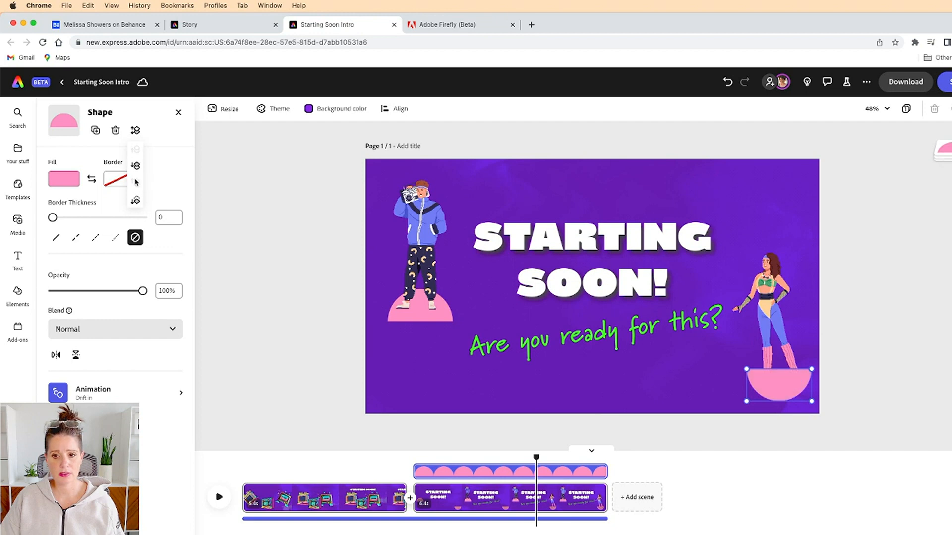
left_click(136, 201)
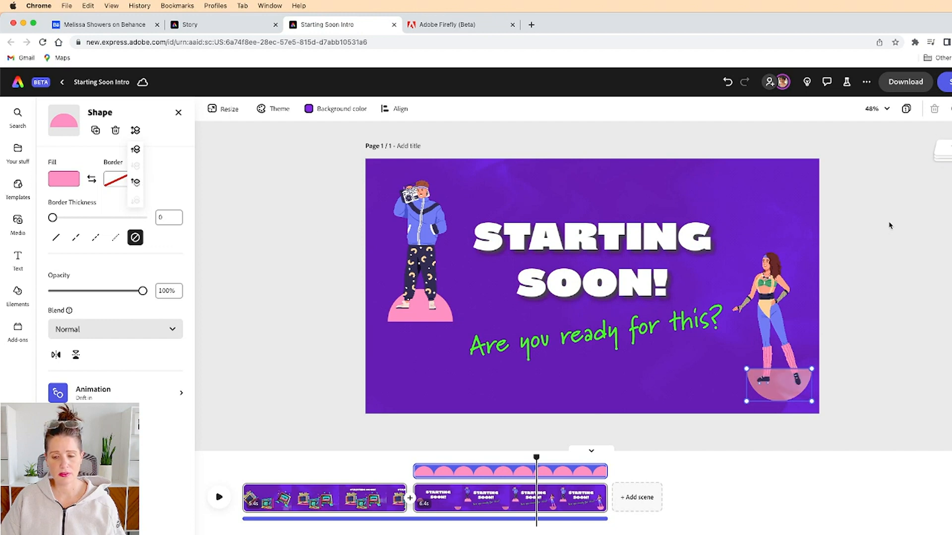
left_click(135, 182)
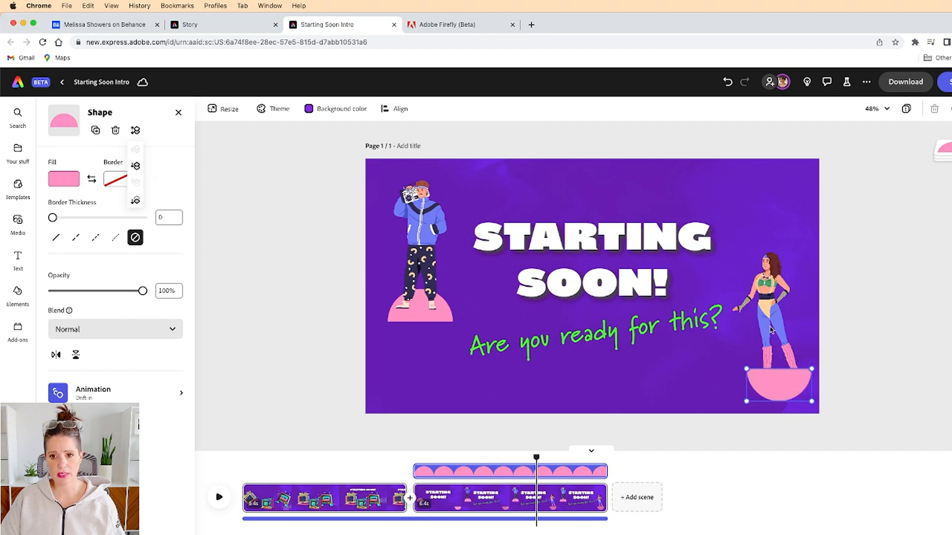
- Bring the roller skater to the front so she stands in front of the copied half-circle
left_click(783, 298)
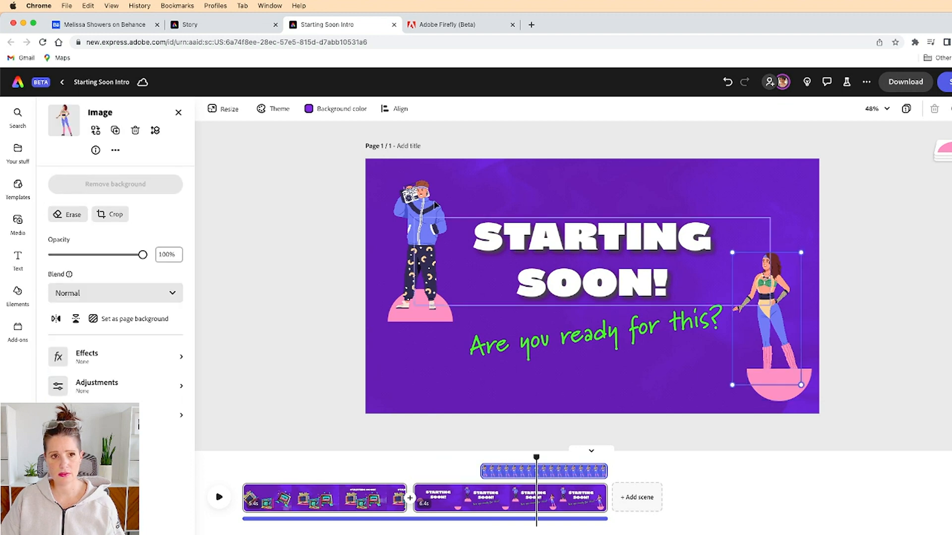
left_click(155, 130)
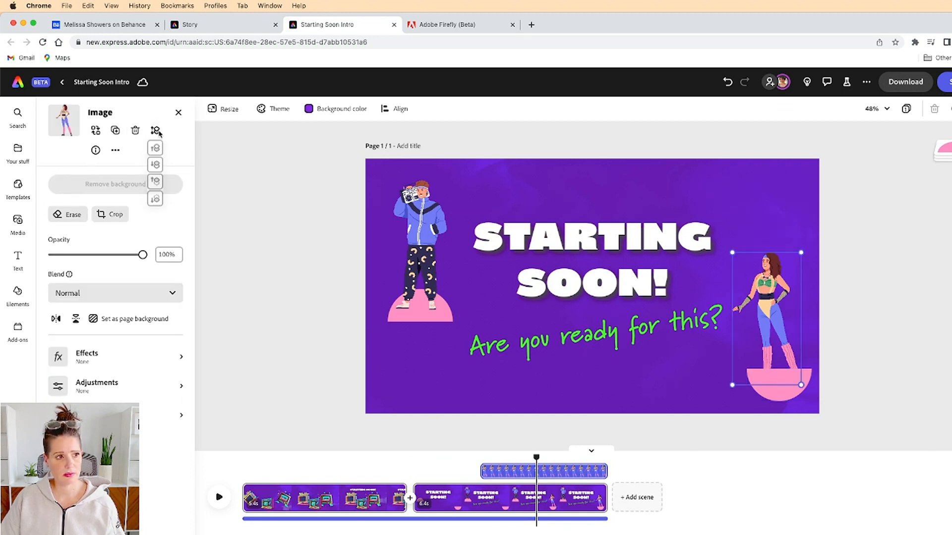
left_click(156, 199)
left_click(155, 181)
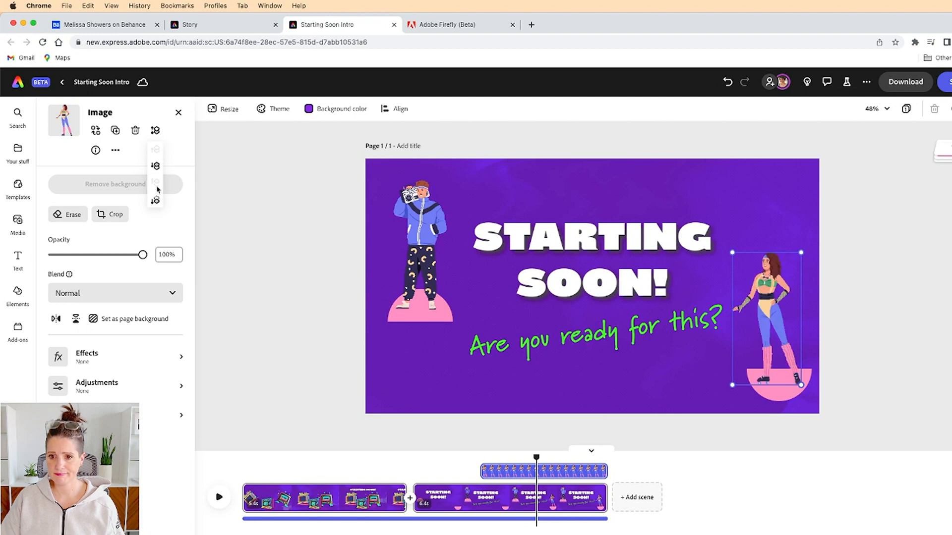
- Try filling the roller skater's half-circle with peach sampled from the boombox man's trousers, then green sampled from her top
left_click(780, 399)
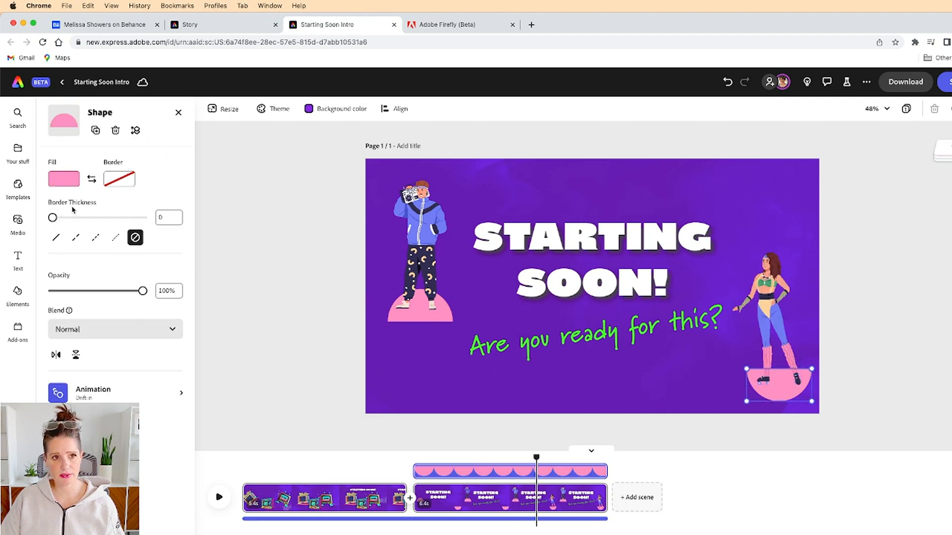
left_click(58, 173)
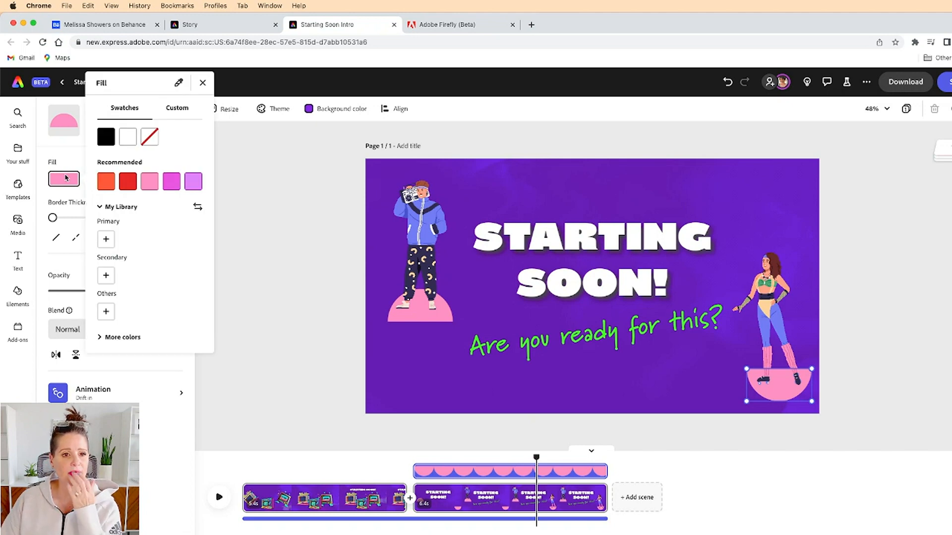
left_click(178, 83)
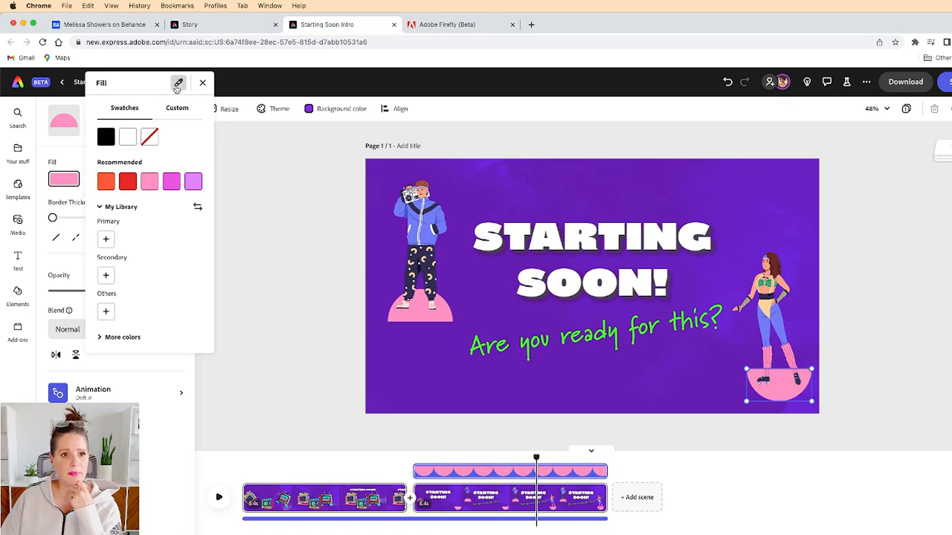
left_click(429, 250)
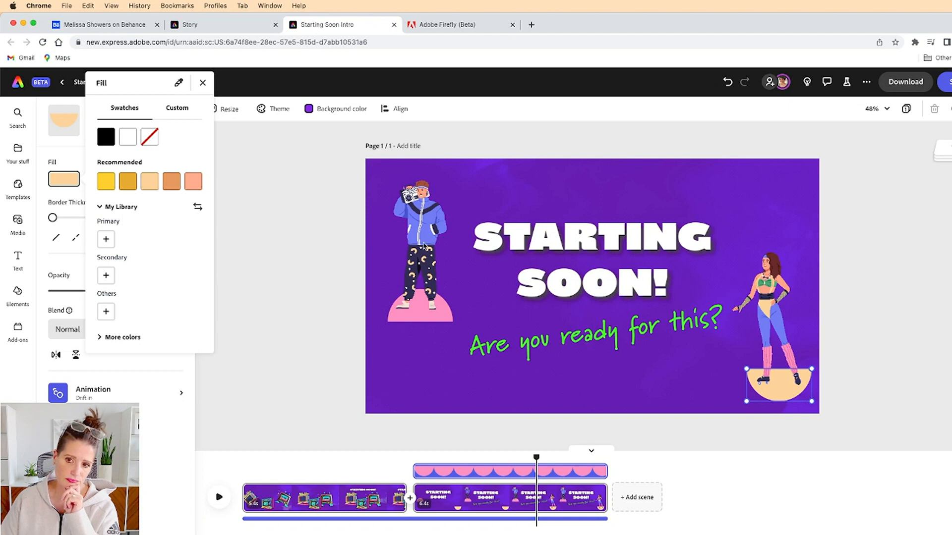
left_click(178, 83)
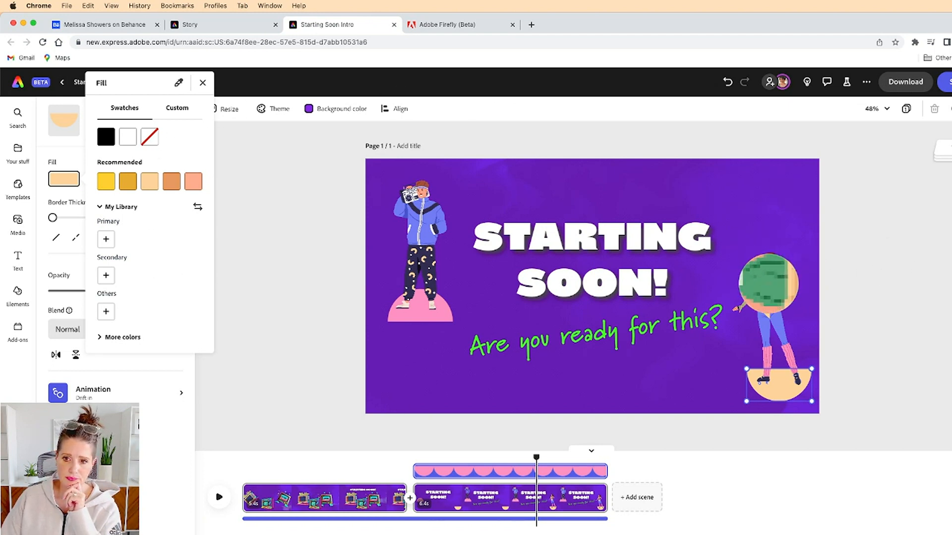
left_click(769, 285)
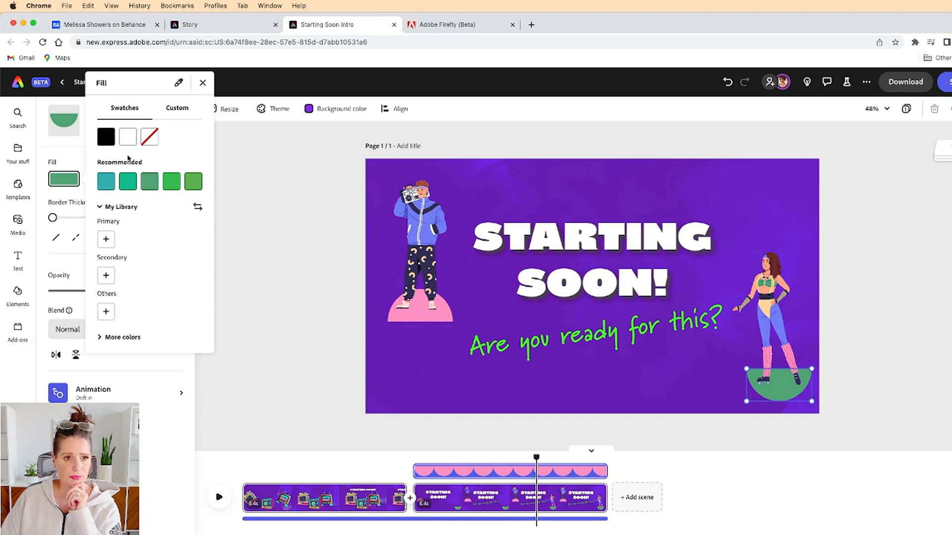
- Fill the roller skater's half-circle with the pale peach sampled from her shorts
left_click(179, 83)
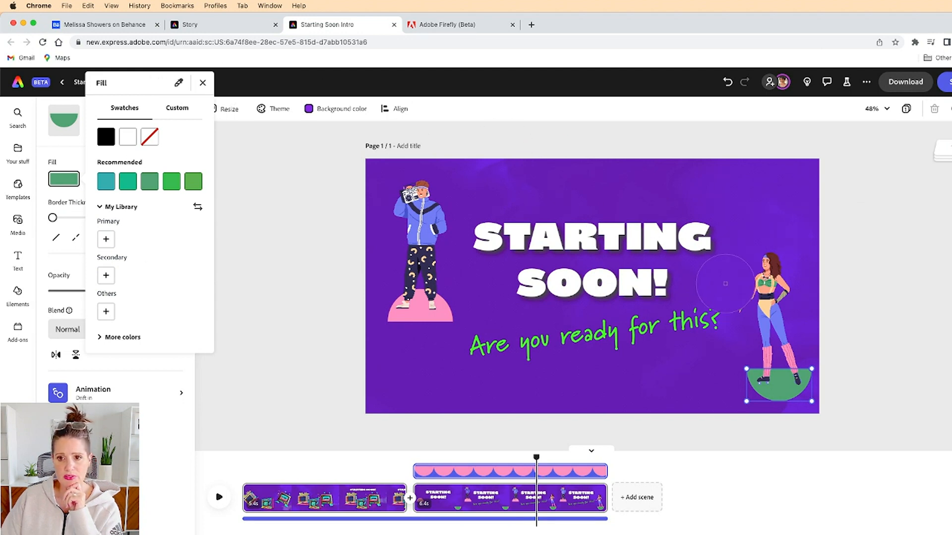
left_click(761, 304)
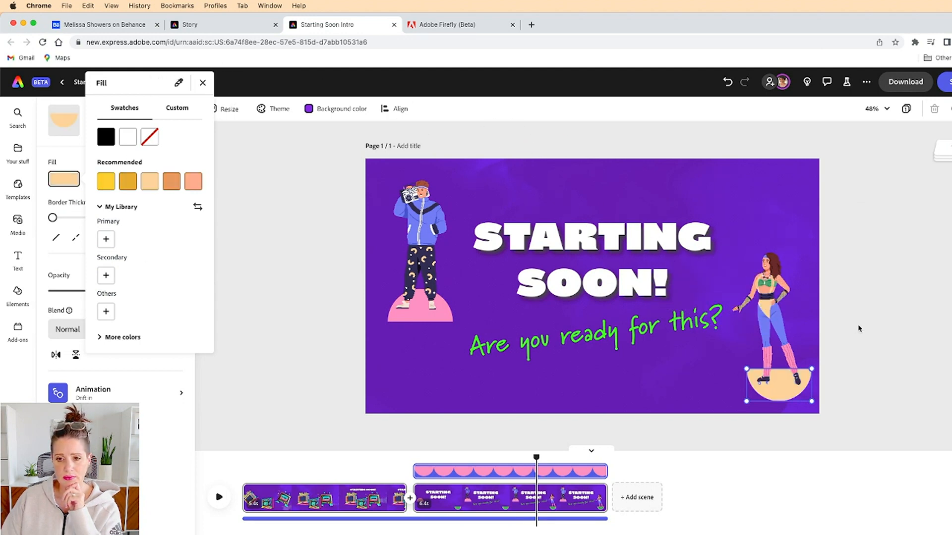
left_click(854, 325)
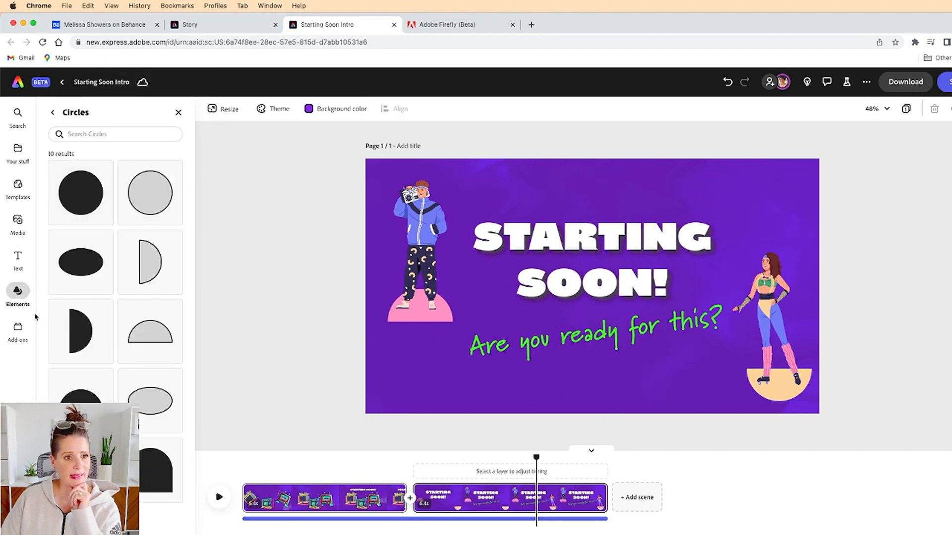
- Search the background elements for 80s
left_click(53, 114)
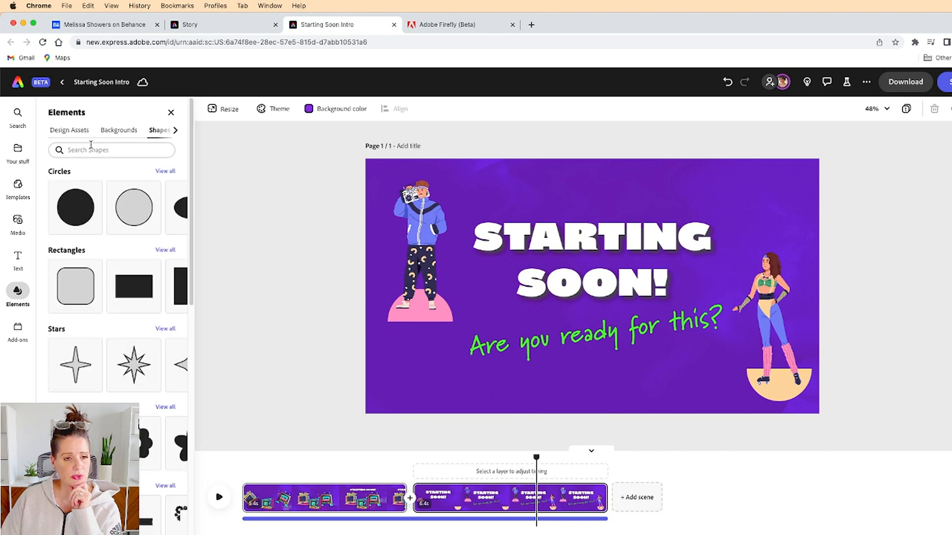
left_click(110, 133)
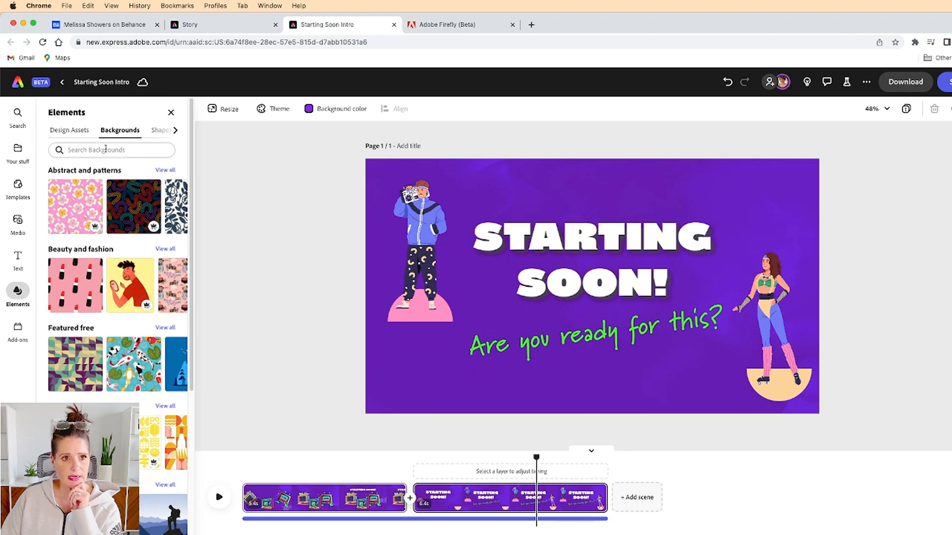
left_click(105, 149)
type("80s")
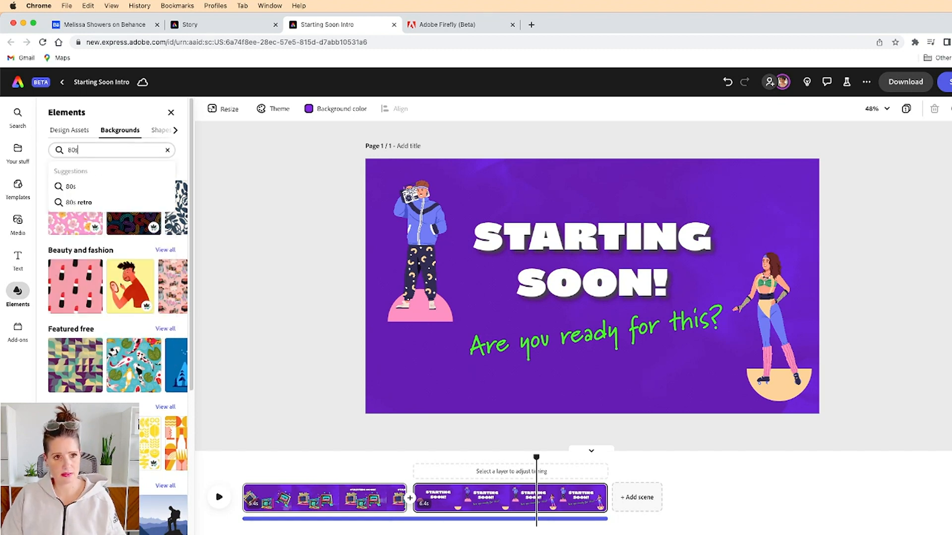
key("Return")
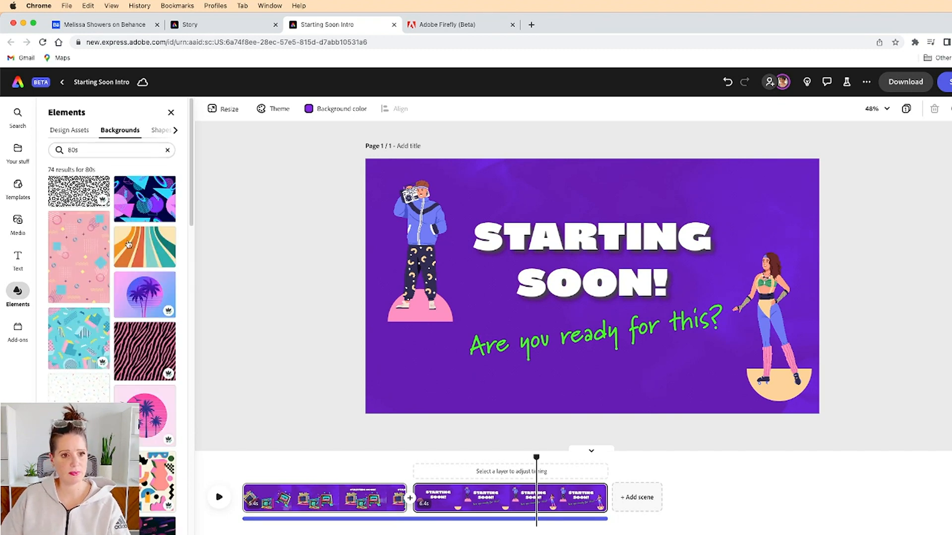
- Try the dark navy background with scattered geometric shapes on the second scene
scroll(128, 287, "down", 15)
scroll(128, 287, "down", 15)
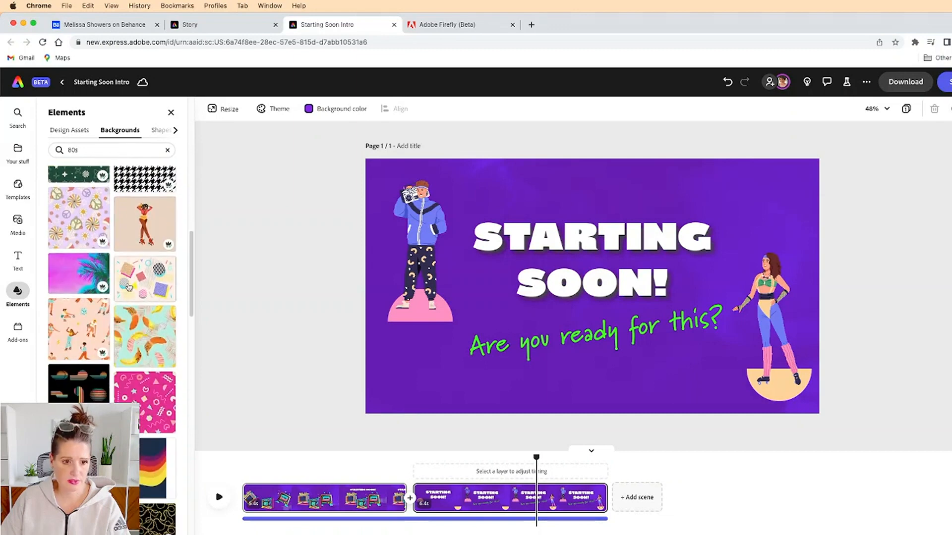
scroll(128, 288, "down", 3)
scroll(128, 288, "down", 5)
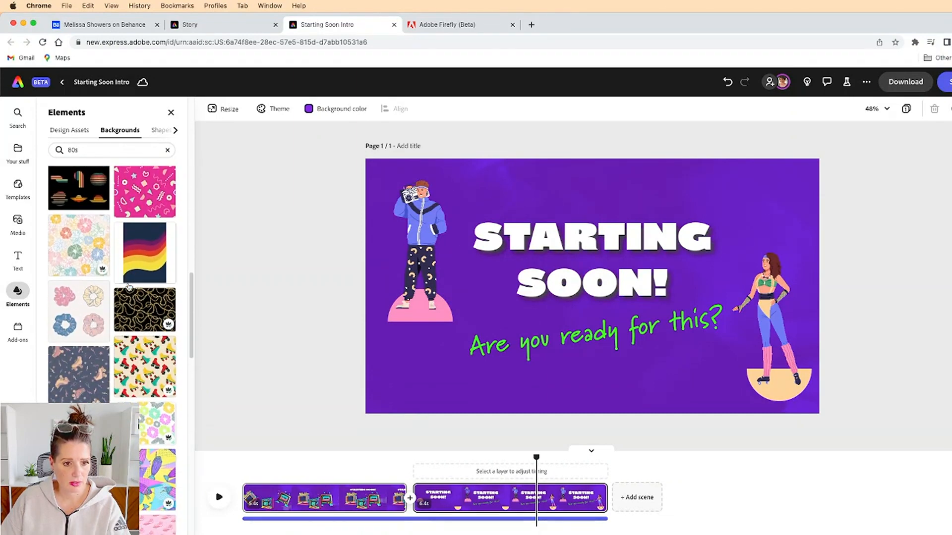
scroll(128, 287, "down", 10)
scroll(128, 287, "down", 5)
scroll(129, 286, "down", 2)
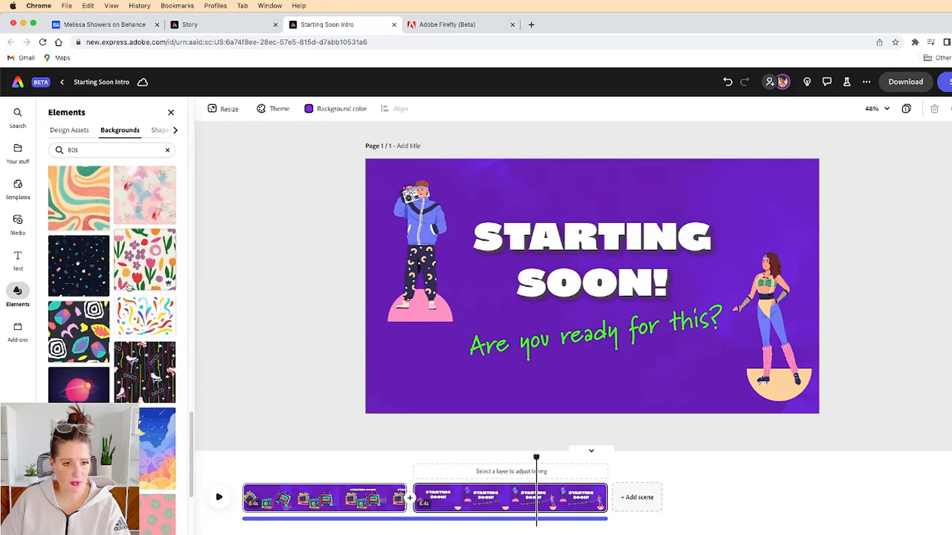
scroll(129, 287, "down", 2)
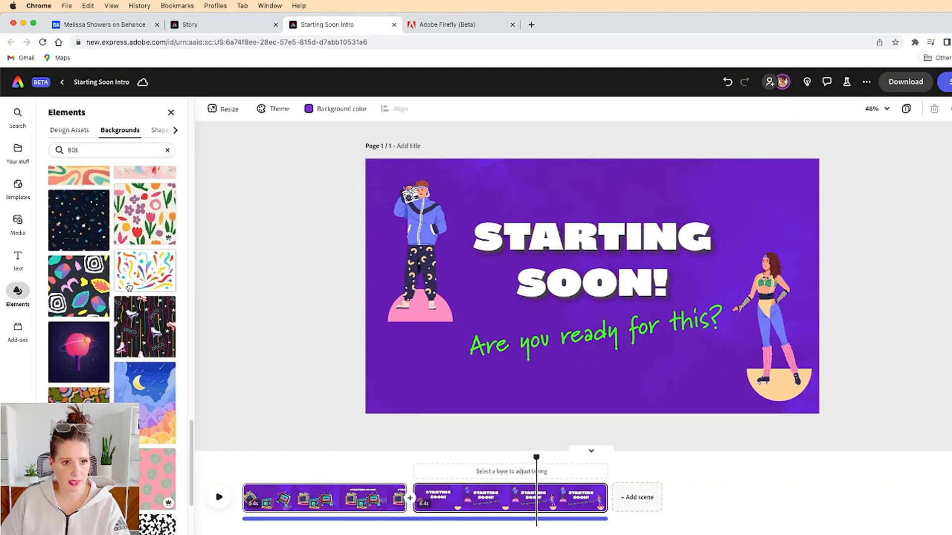
left_click(69, 216)
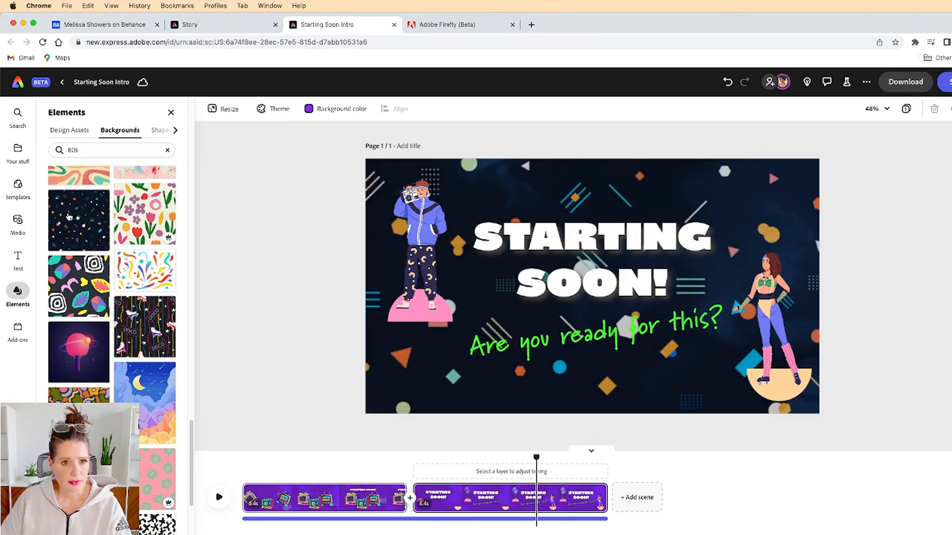
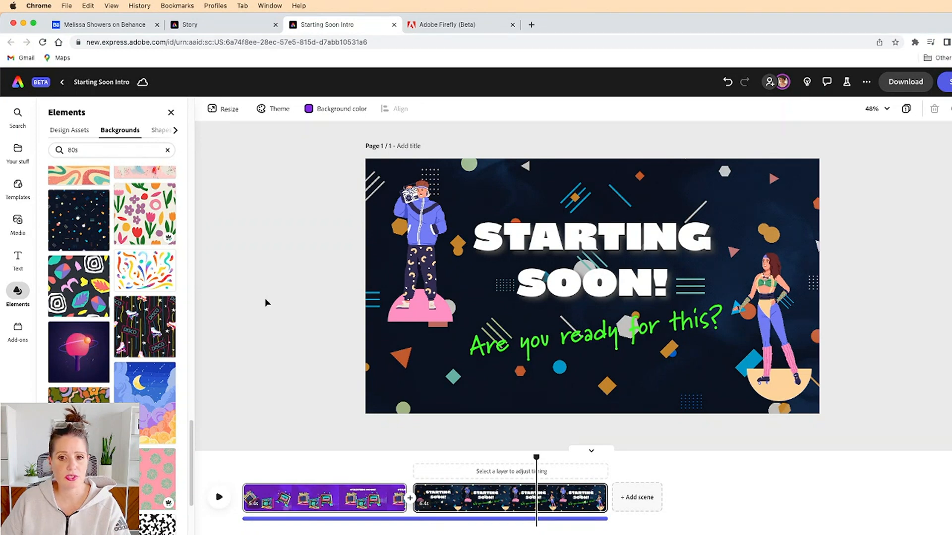
- Try the pink planet background and the moon-and-clouds background on the second scene
left_click(86, 350)
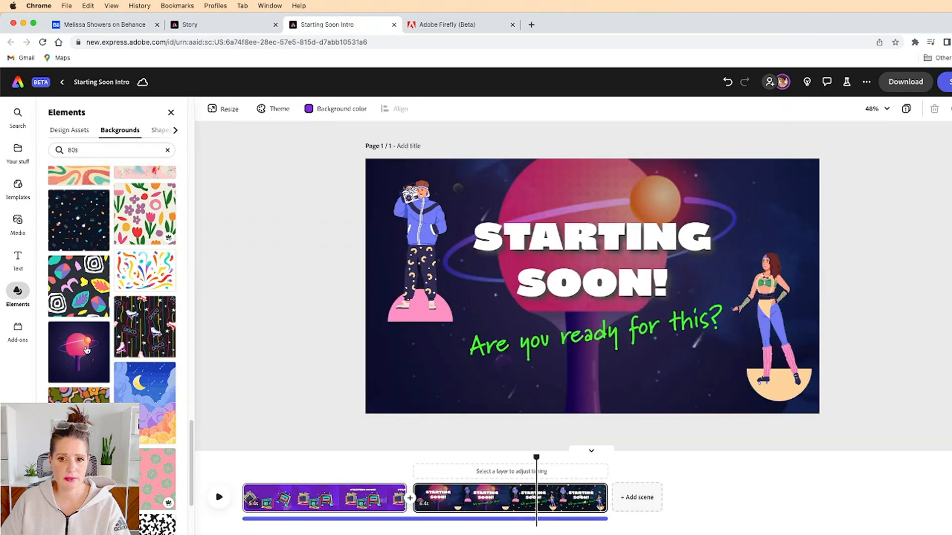
left_click(142, 391)
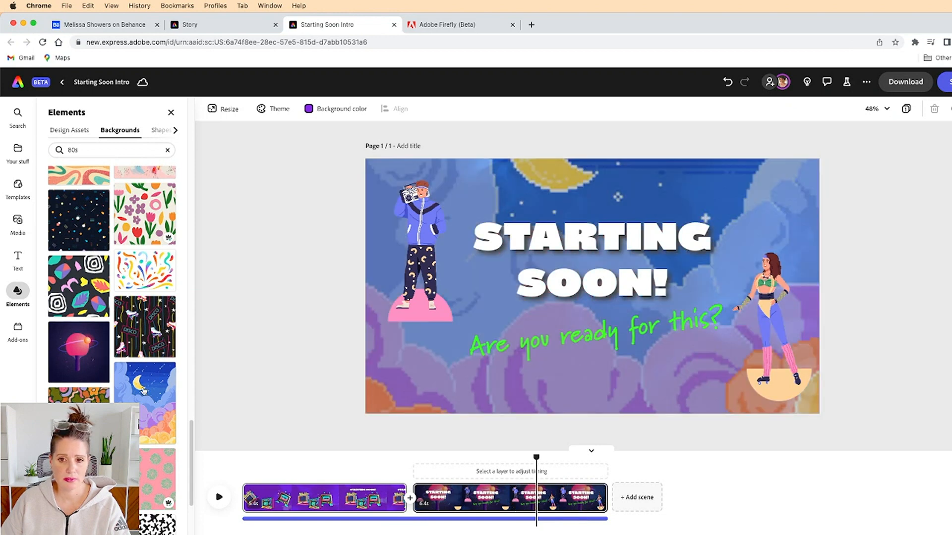
- Apply the light background with small multicolored confetti shapes to the second scene
scroll(145, 312, "down", 3)
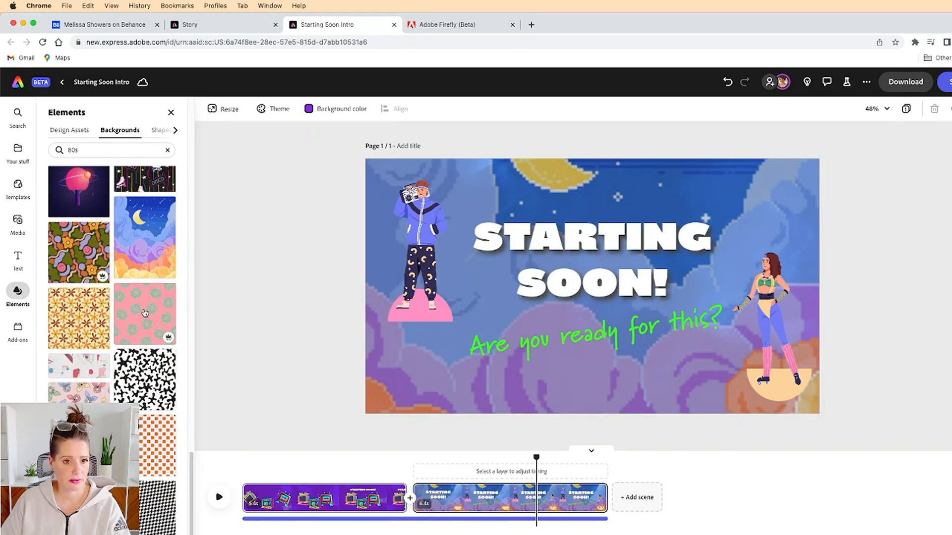
scroll(145, 313, "down", 2)
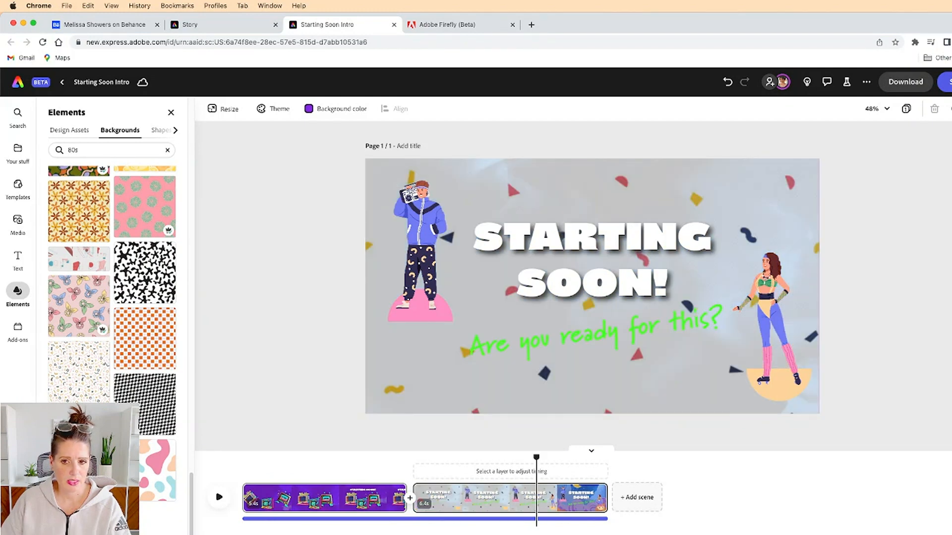
scroll(112, 347, "up", 15)
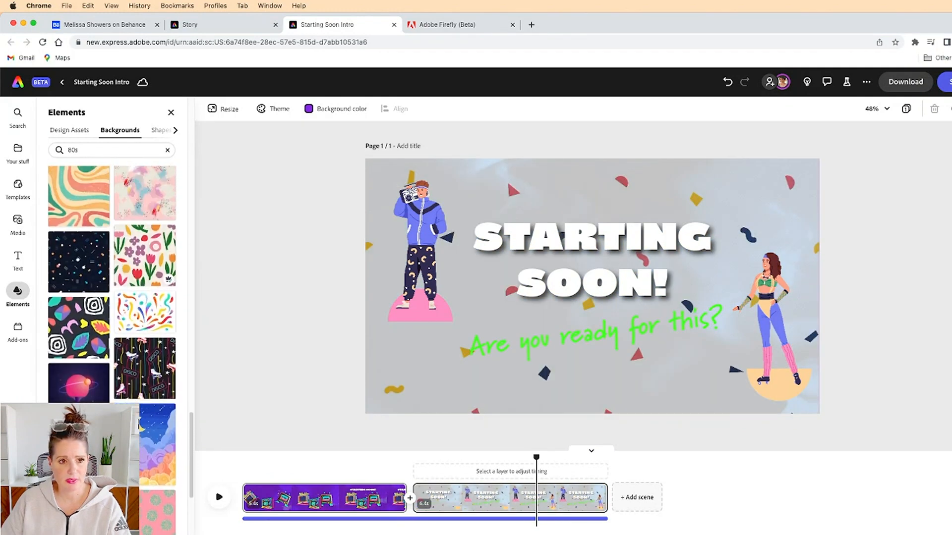
- Try the neon pineapple background and the pink deck-chair background on the second scene
scroll(111, 298, "up", 2)
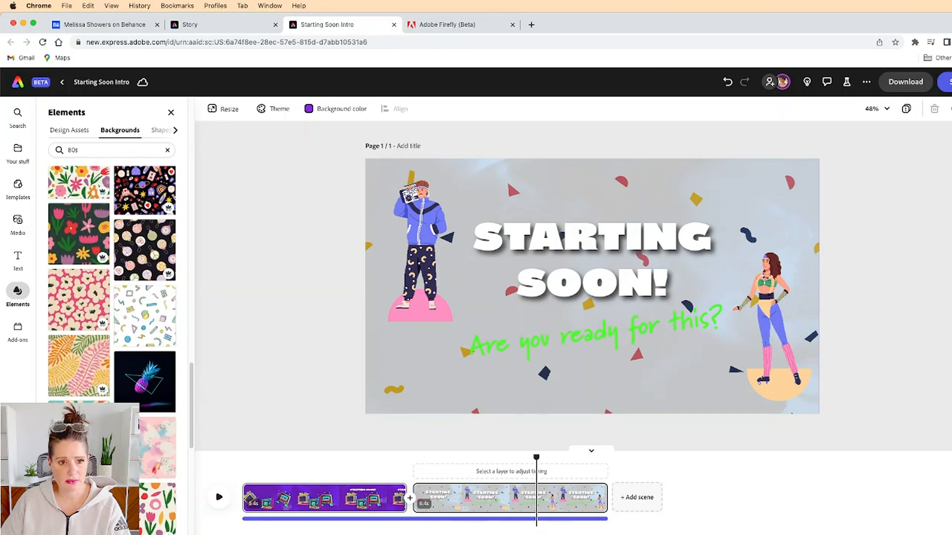
left_click(140, 379)
scroll(140, 379, "up", 5)
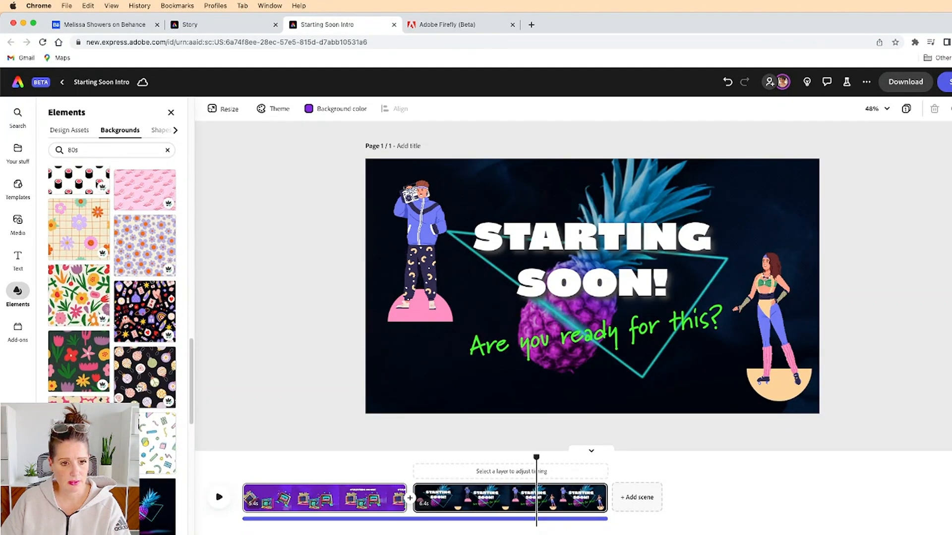
scroll(140, 340, "up", 4)
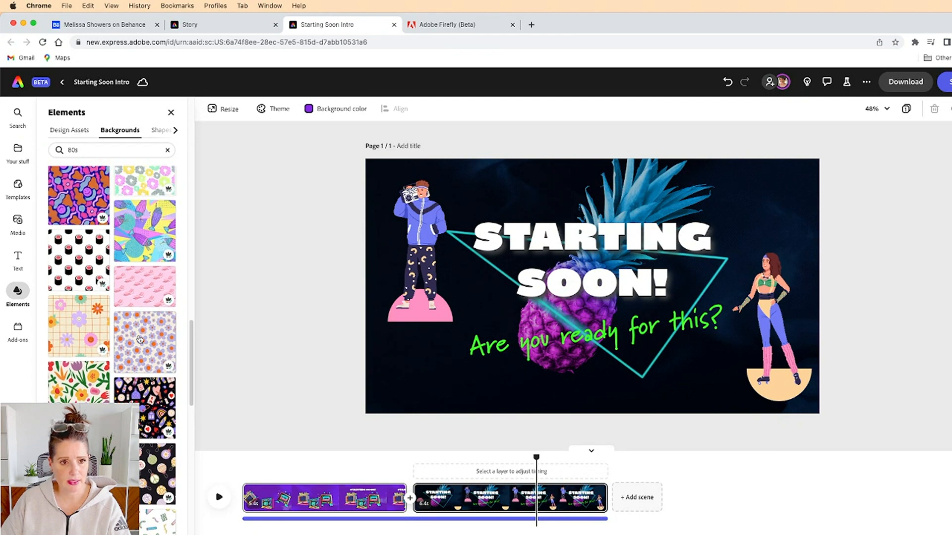
left_click(144, 233)
left_click(141, 282)
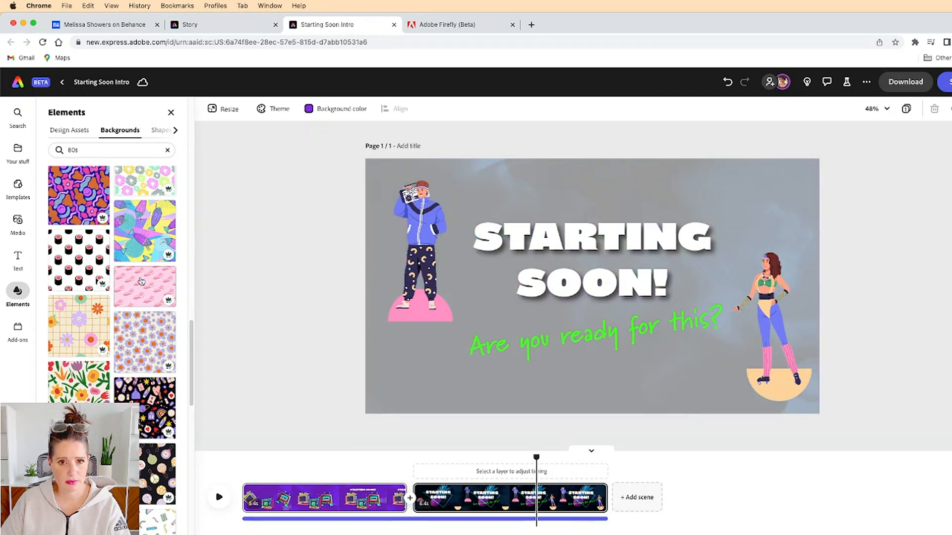
scroll(132, 303, "up", 5)
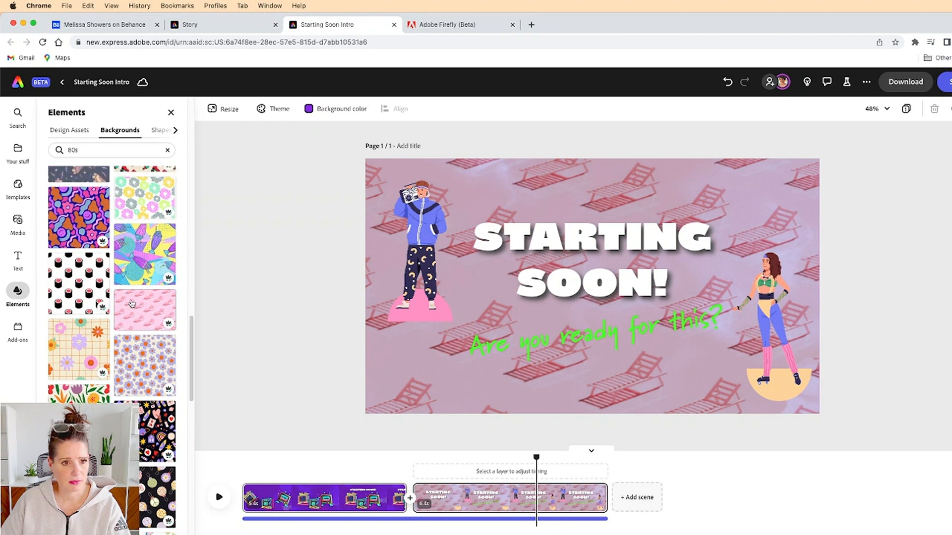
- Try the black background with retro striped sunset shapes on the second scene
scroll(132, 303, "up", 4)
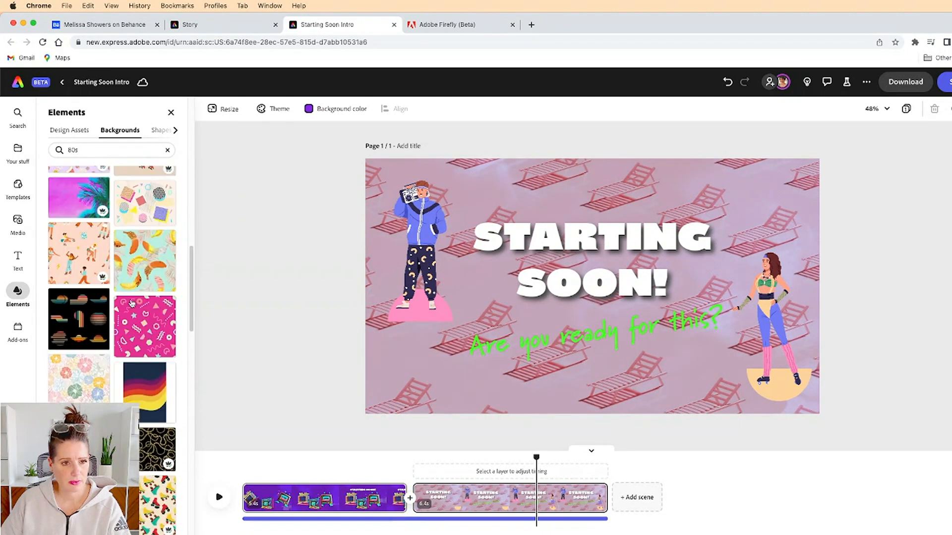
left_click(70, 362)
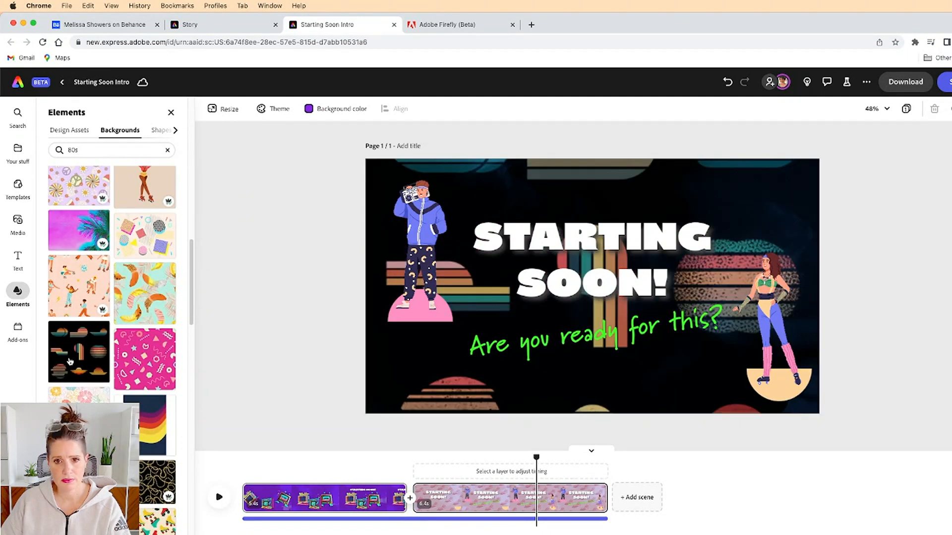
scroll(101, 330, "up", 3)
scroll(101, 329, "up", 6)
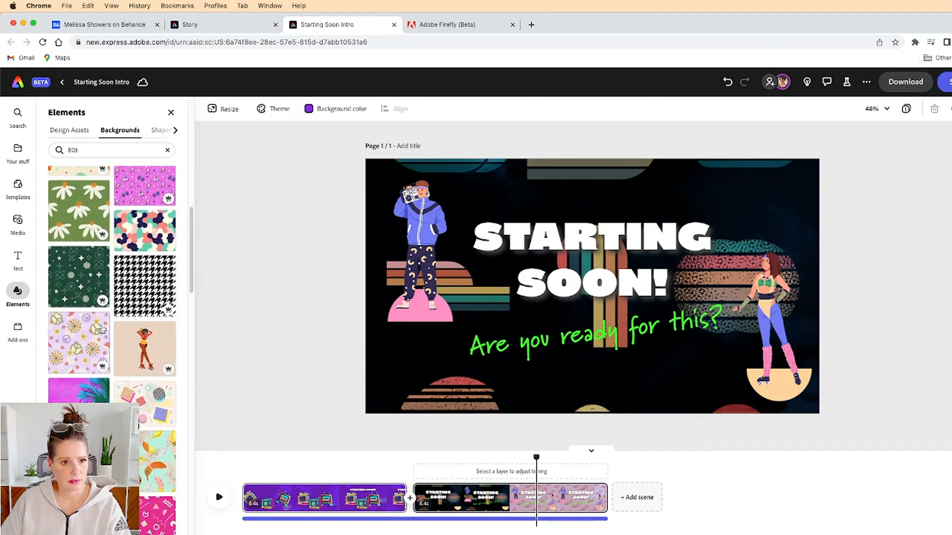
- Apply the dark background with pink striped circles, wavy lines and slanted bars to the second scene
scroll(102, 331, "up", 1)
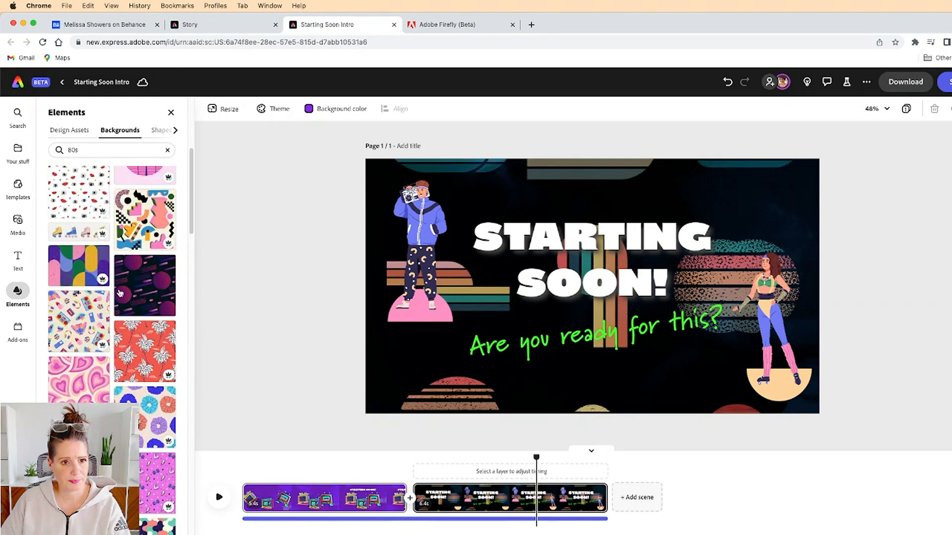
left_click(122, 292)
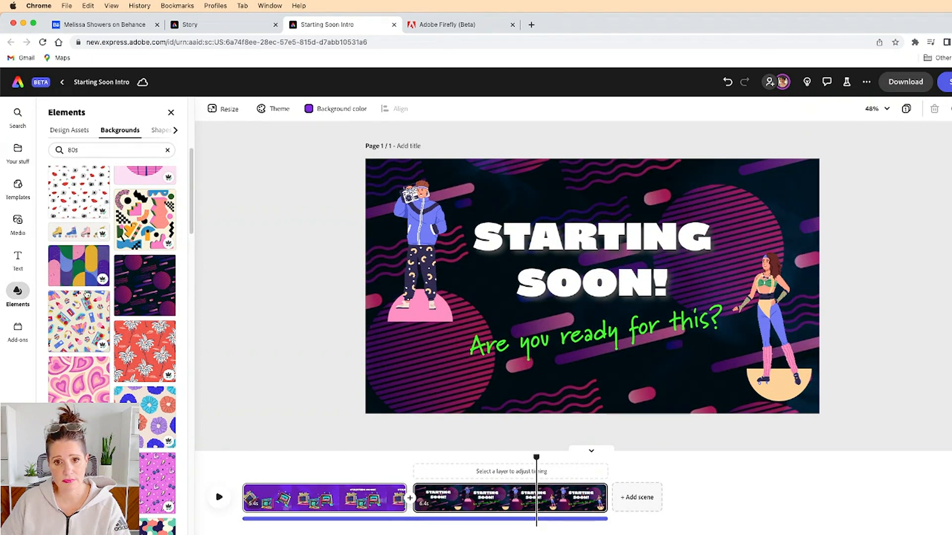
scroll(95, 294, "up", 5)
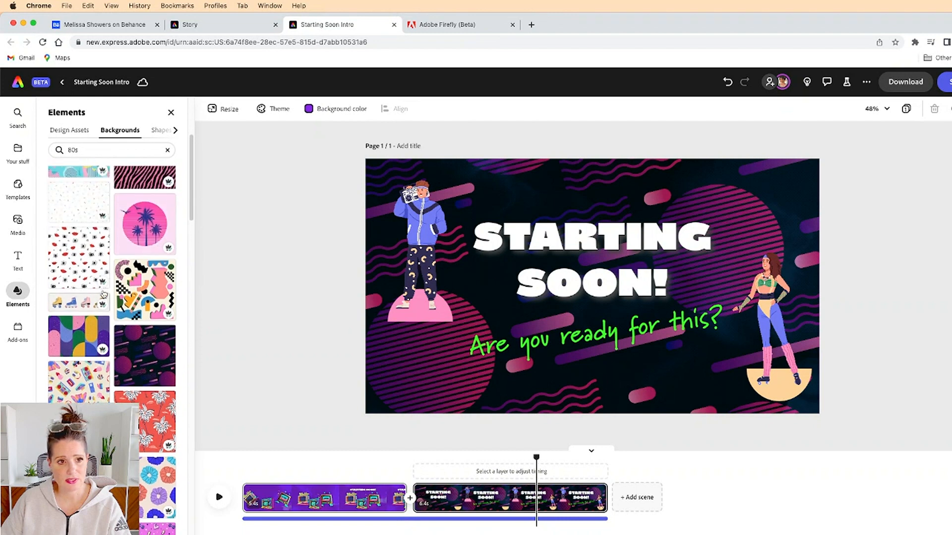
scroll(104, 295, "up", 2)
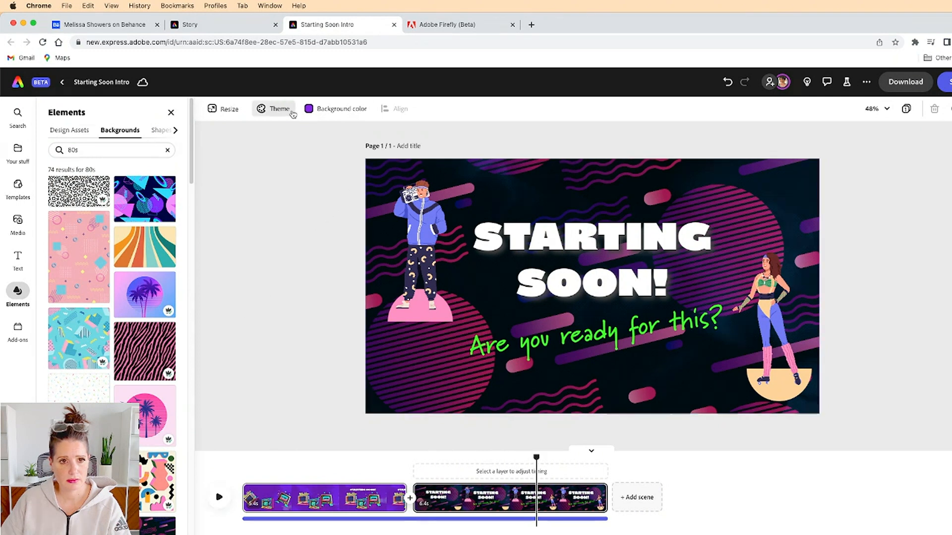
- Try shrinking the video overlay on the second scene, and undo the resize
left_click(454, 177)
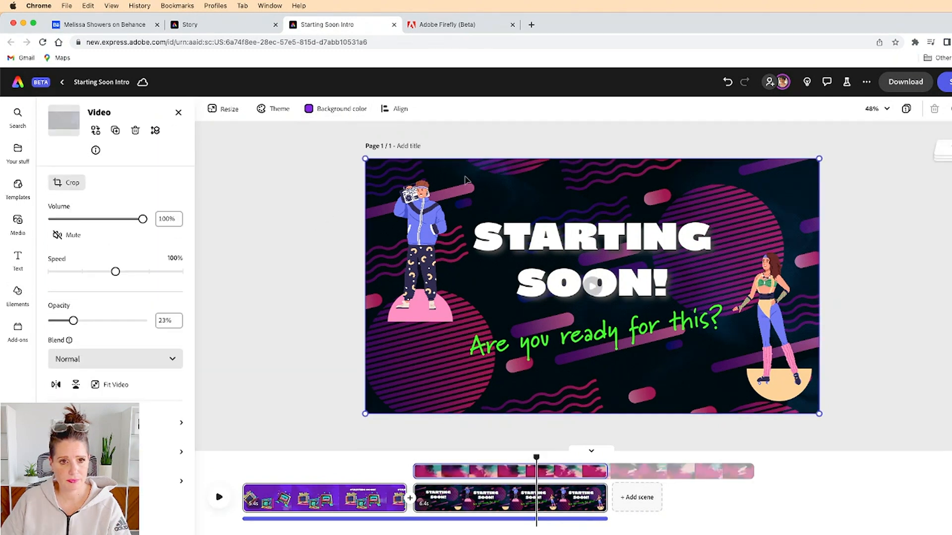
left_click_drag(365, 413, 409, 387)
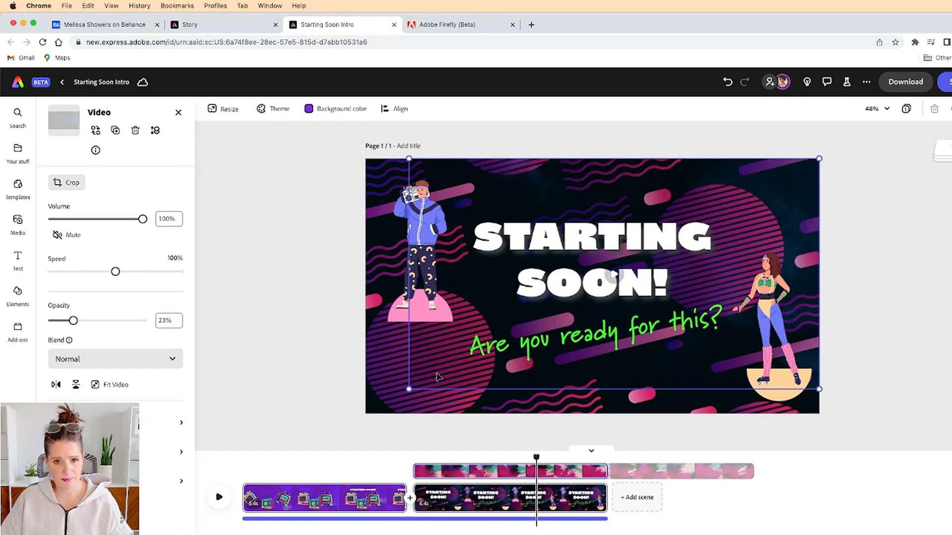
key("super+z")
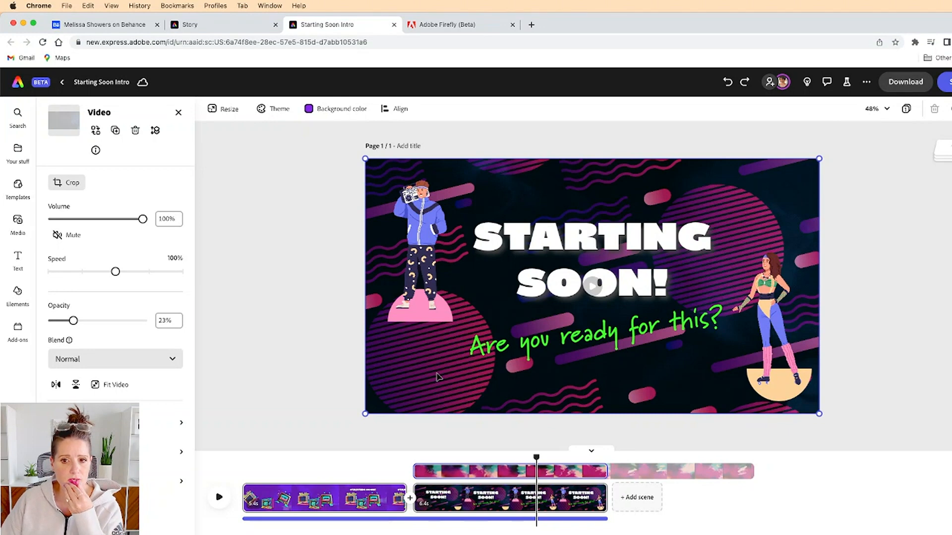
- Play the intro from the start to check how the two scenes look together
left_click(535, 454)
left_click_drag(529, 457, 226, 460)
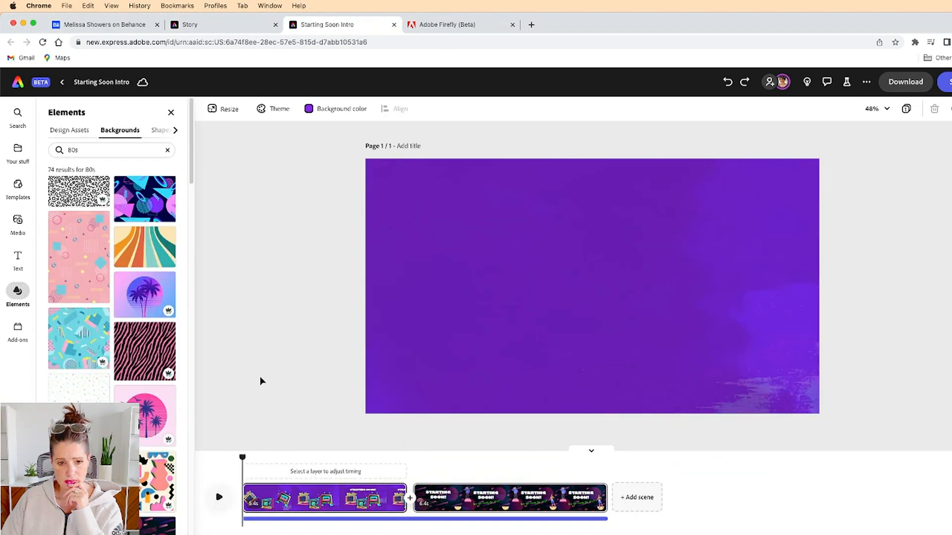
key("space")
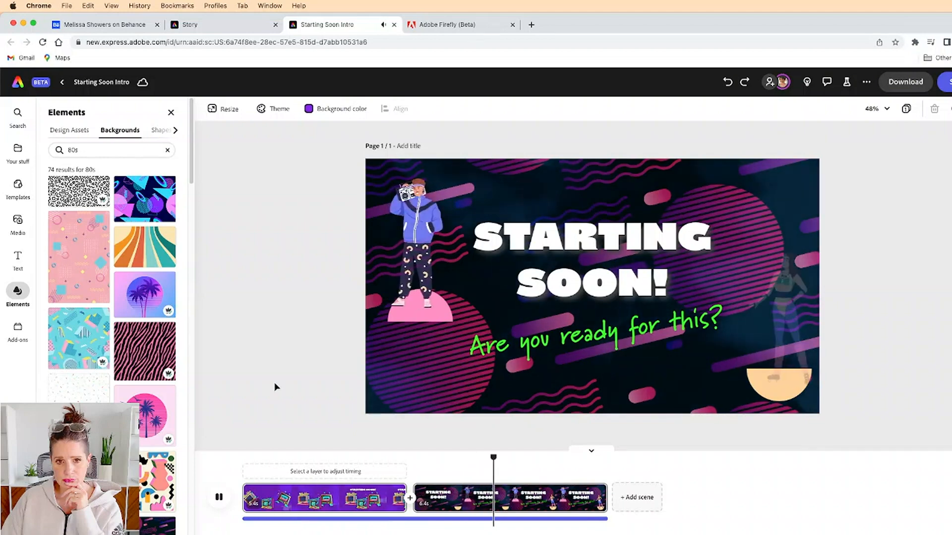
left_click(219, 497)
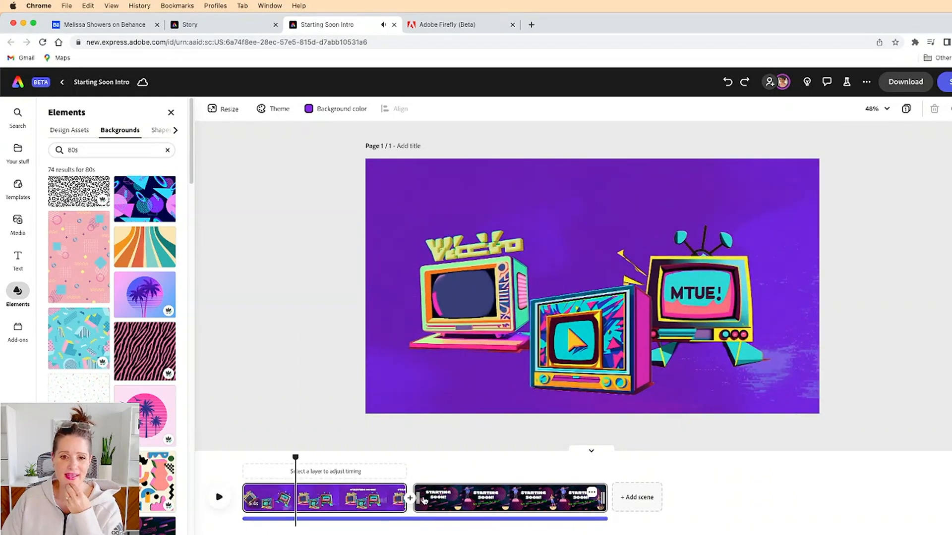
- Shrink the second scene's video overlay to expose the patterned background, and set that background's opacity to 35%
left_click(296, 457)
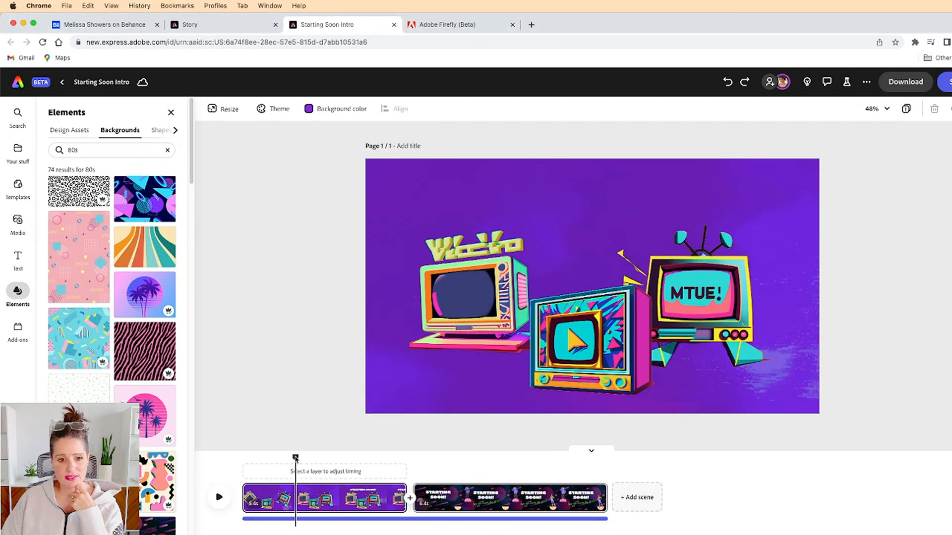
left_click_drag(295, 456, 445, 457)
left_click(443, 391)
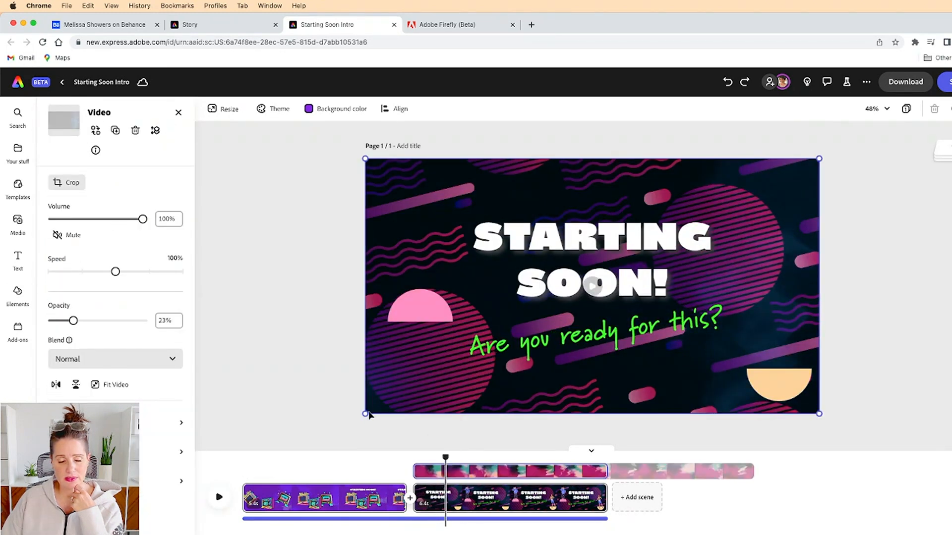
left_click_drag(366, 413, 374, 409)
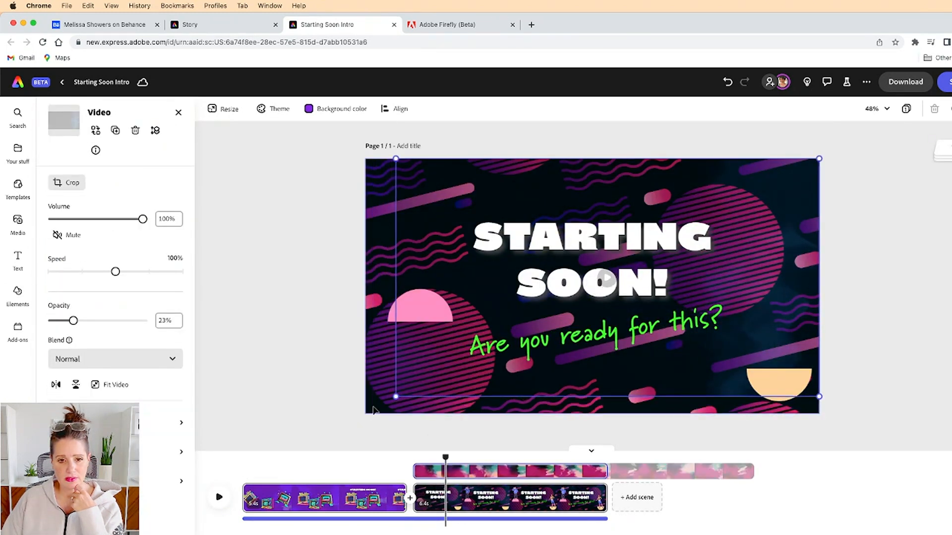
left_click(373, 410)
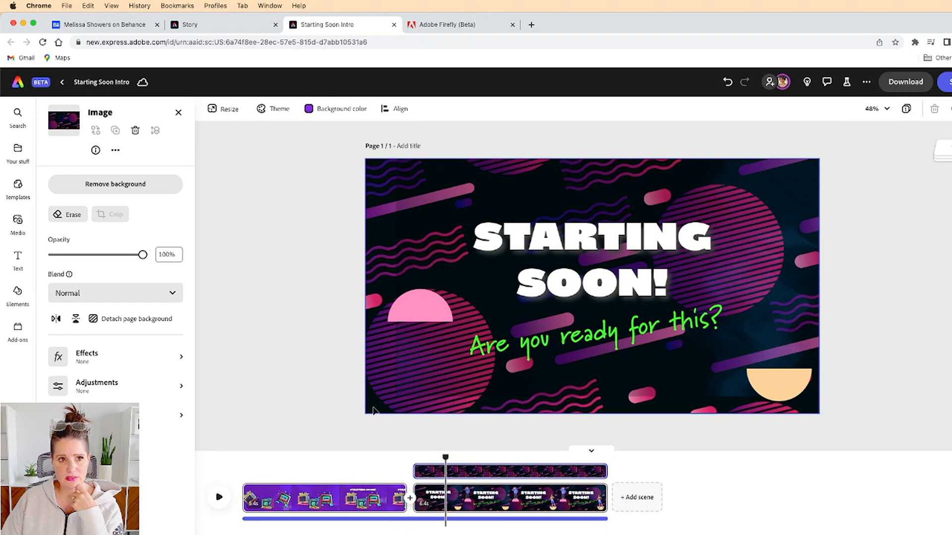
left_click_drag(143, 255, 92, 255)
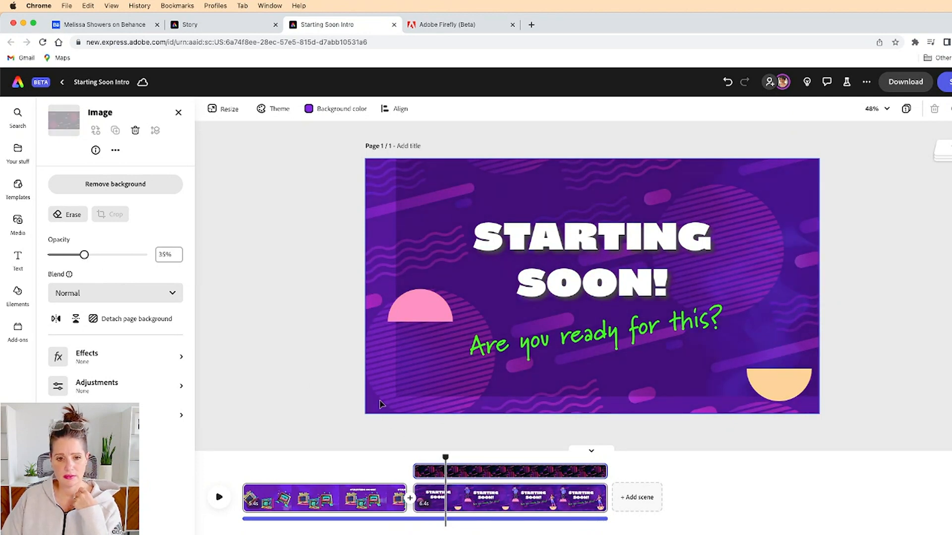
- Stretch the second scene's video overlay back to fill the whole page
left_click(312, 409)
left_click(420, 383)
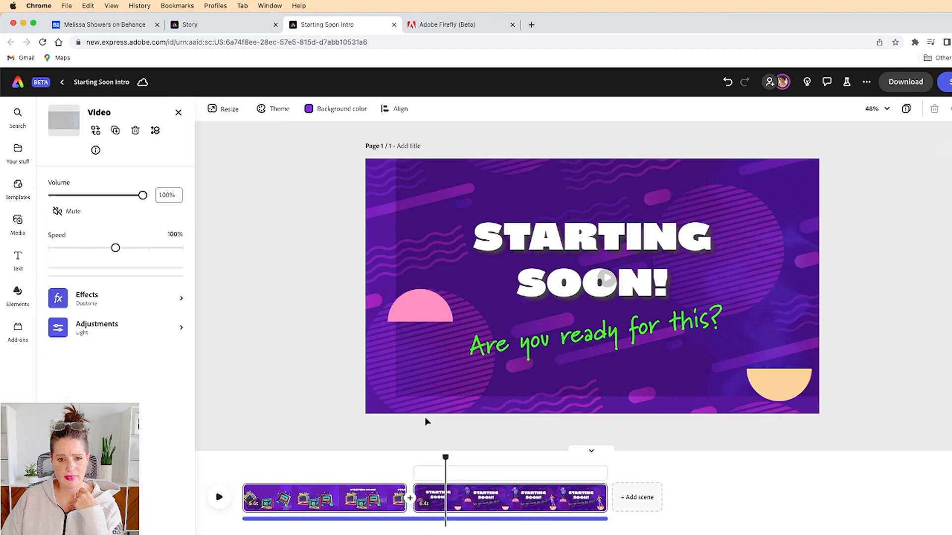
left_click(378, 408)
left_click(416, 386)
left_click_drag(398, 395, 366, 413)
- Apply the same striped-circle background at 35% opacity to the first scene behind the retro televisions
left_click_drag(443, 458, 269, 451)
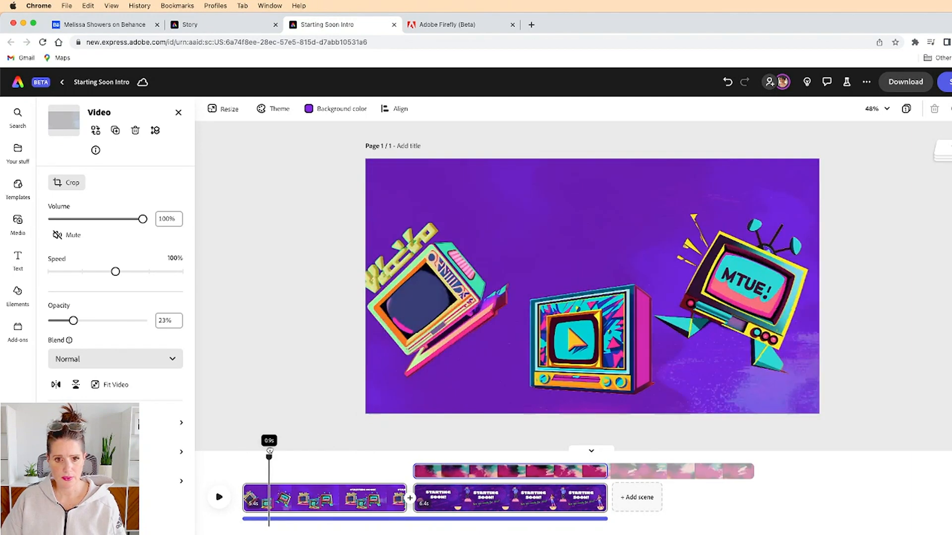
left_click(489, 396)
left_click(498, 382)
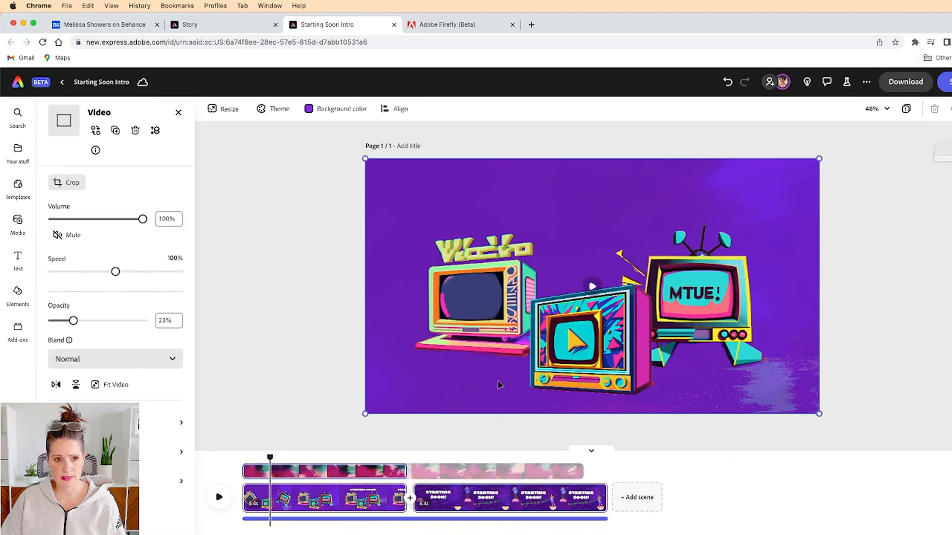
key("Delete")
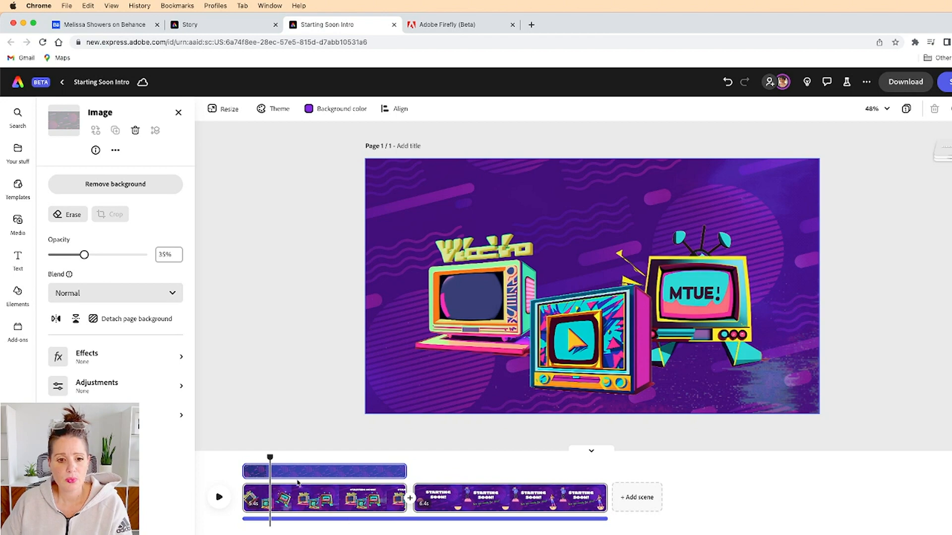
- Play the intro from the start to review both scenes, and return the playhead to the first scene
left_click_drag(268, 457, 245, 457)
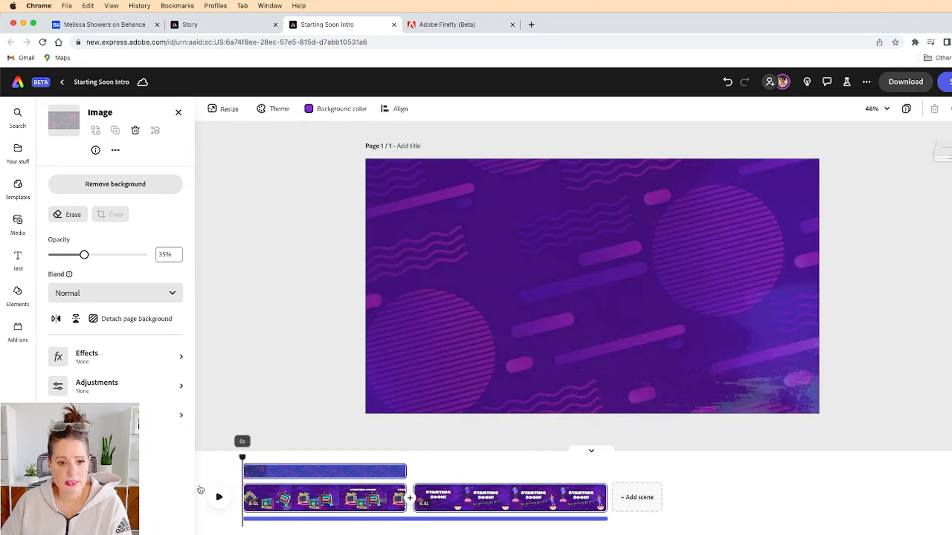
left_click(218, 497)
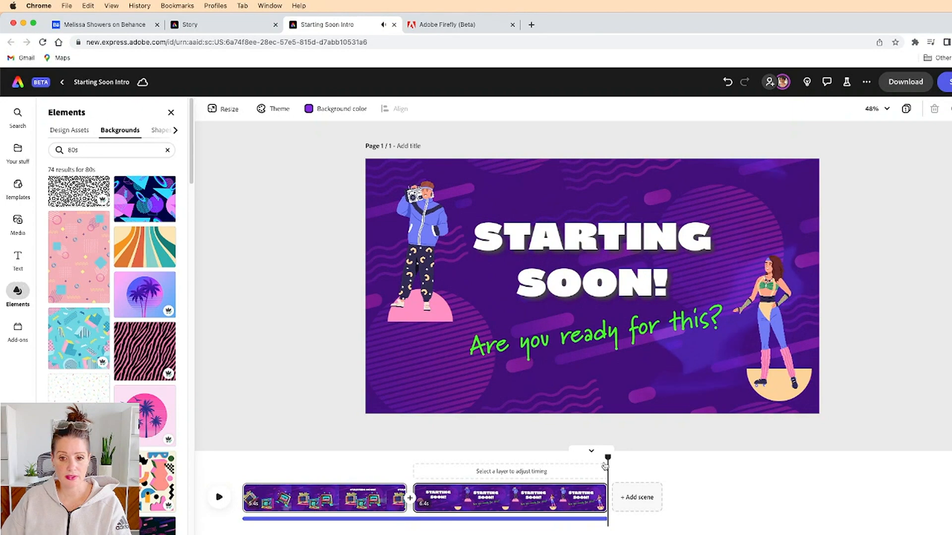
left_click(413, 468)
left_click_drag(411, 458, 323, 461)
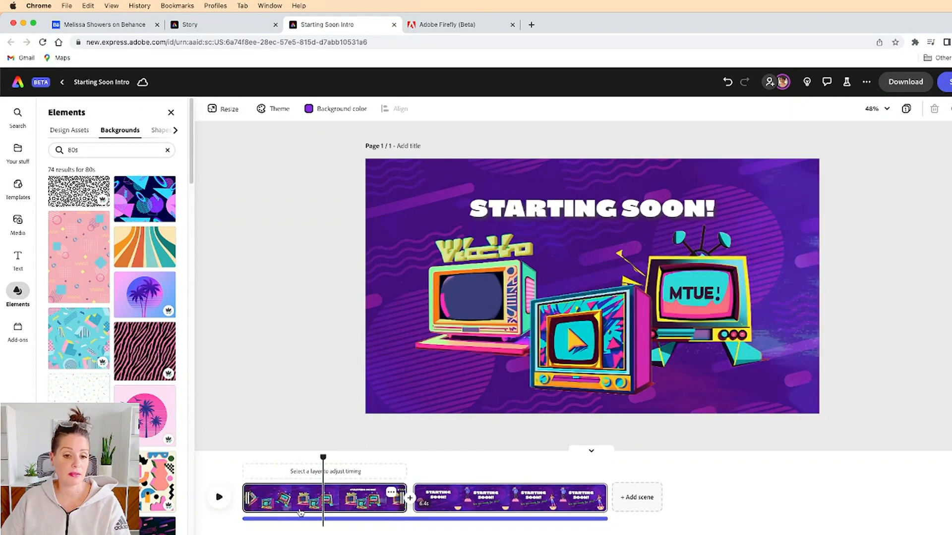
- Shrink the first scene's two video overlays slightly from their lower-left corners and select the patterned background behind them
left_click(399, 382)
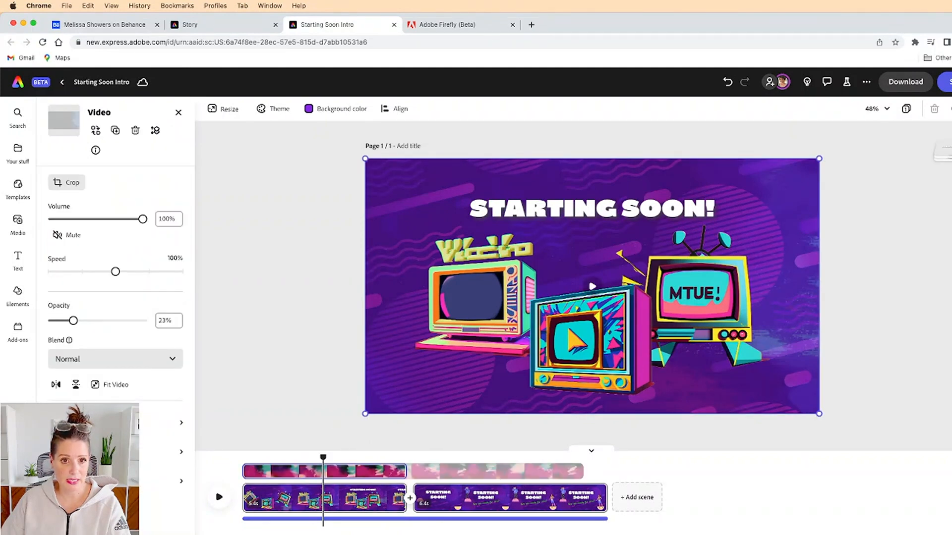
left_click_drag(366, 413, 380, 405)
left_click(366, 412)
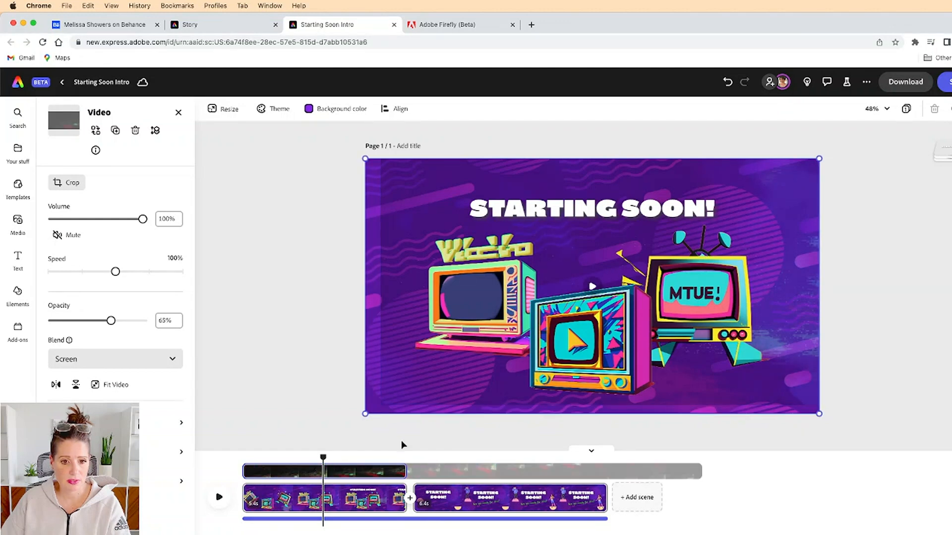
left_click(401, 402)
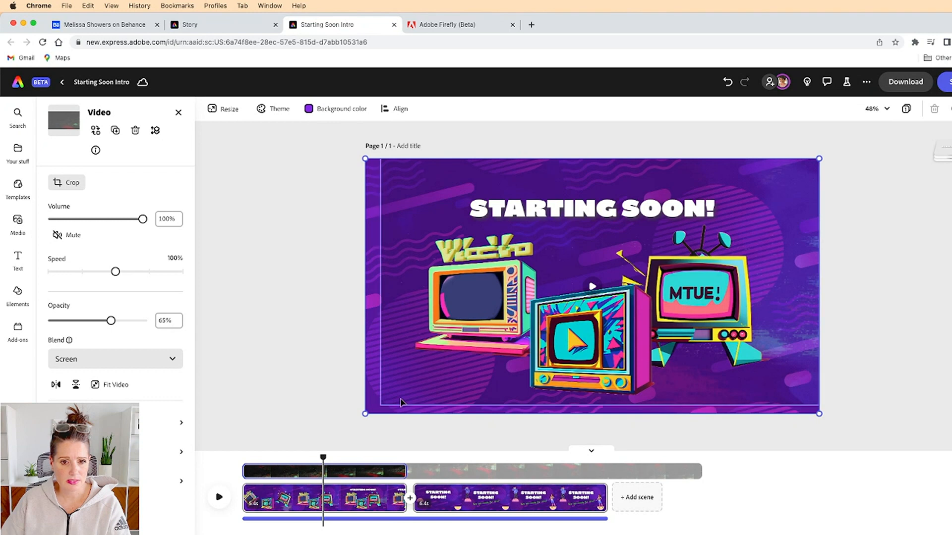
left_click(367, 389)
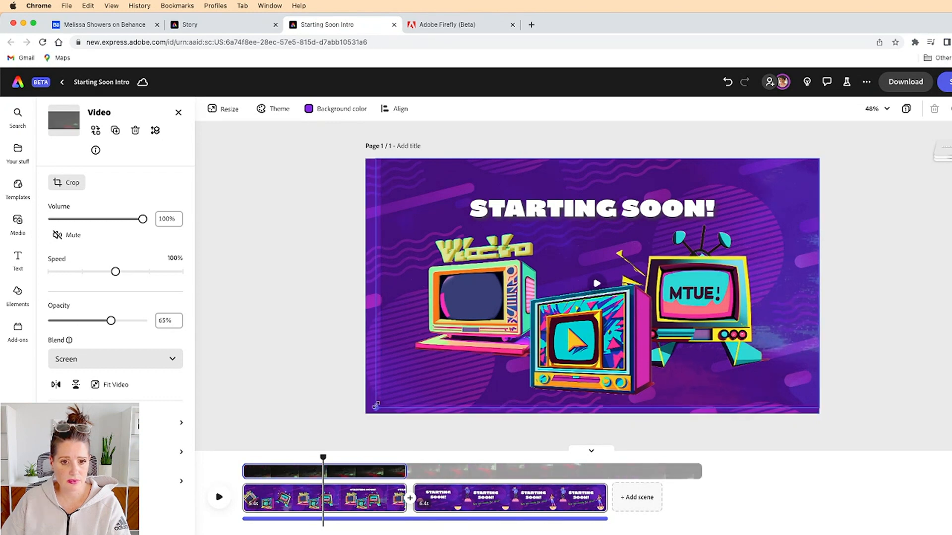
left_click(384, 402)
left_click(372, 401)
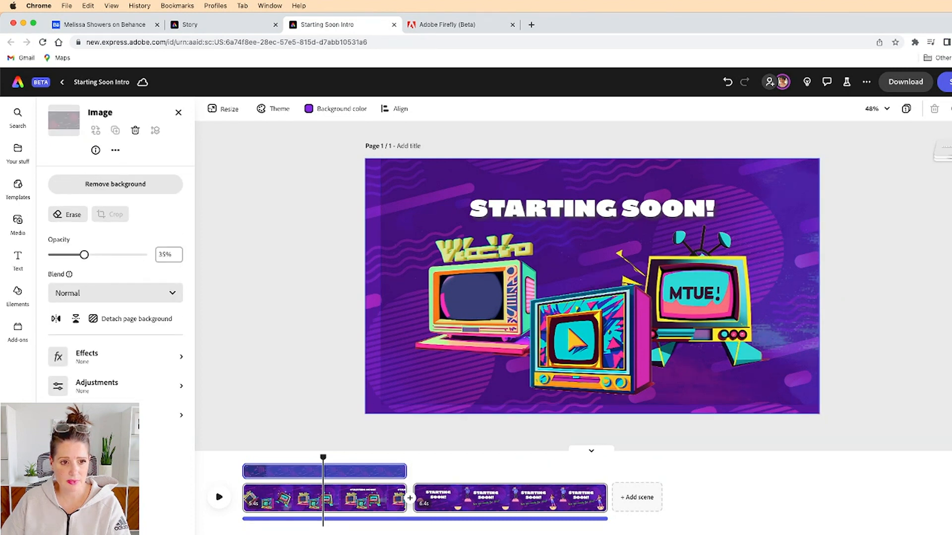
- Add a Fade in animation to the first scene's patterned background and trim its layer to start shortly after the scene begins
left_click(115, 415)
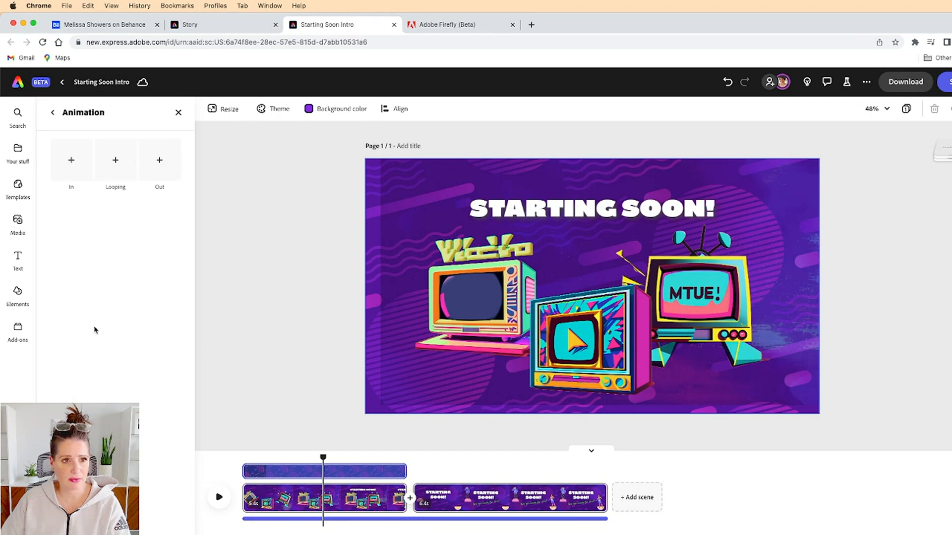
left_click(71, 159)
left_click(61, 204)
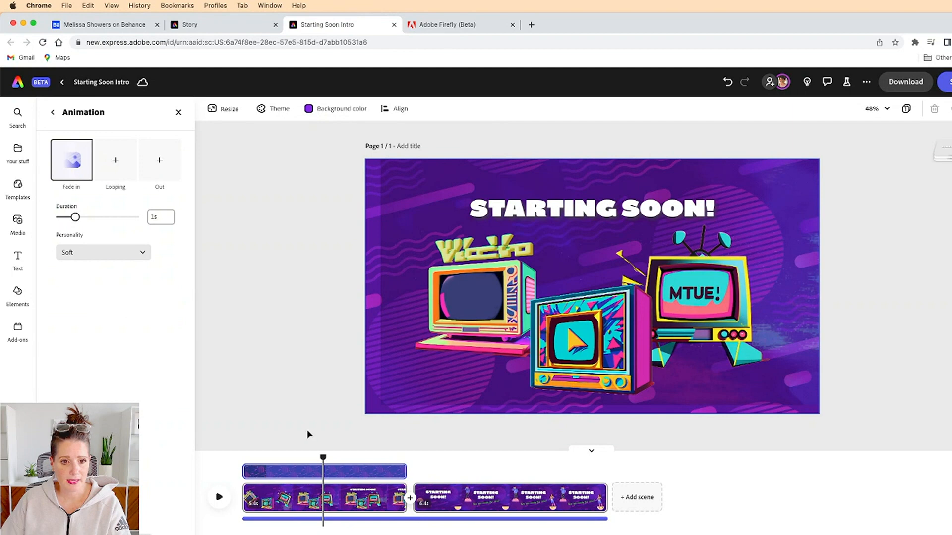
left_click_drag(246, 470, 280, 469)
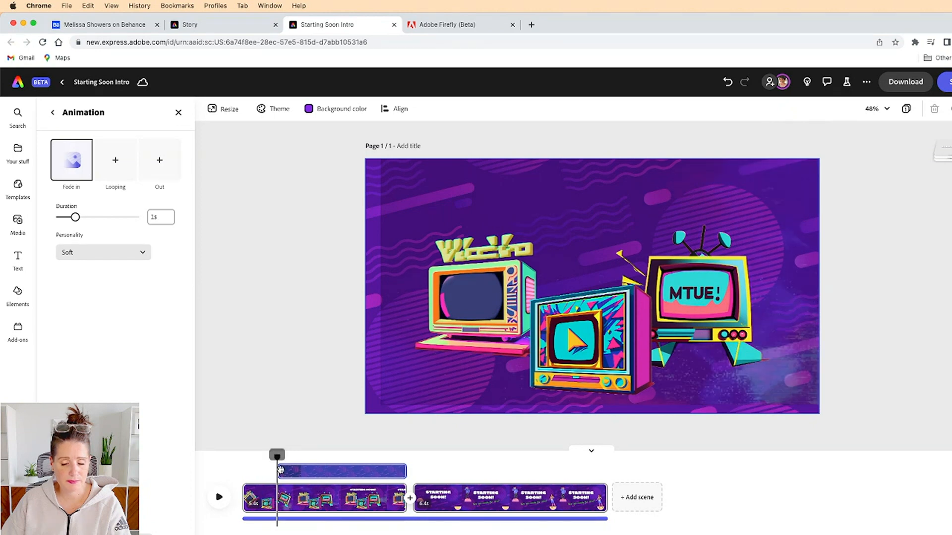
- Try the Flicker looping animation on the first scene's patterned background
left_click(129, 175)
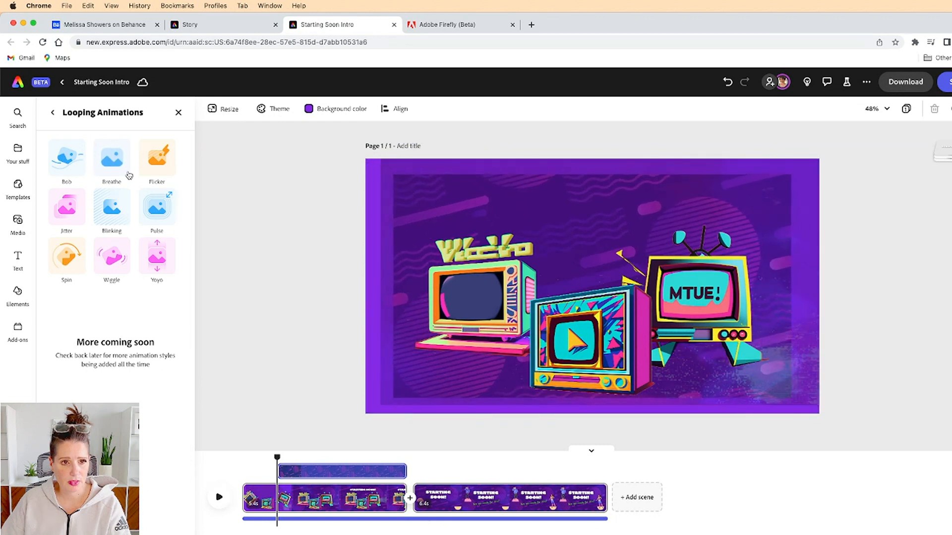
left_click(161, 165)
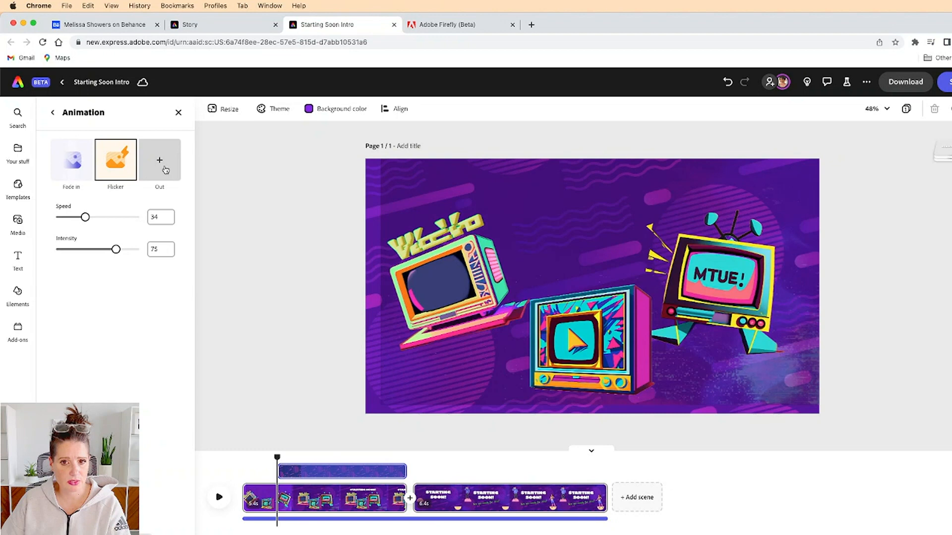
left_click(115, 165)
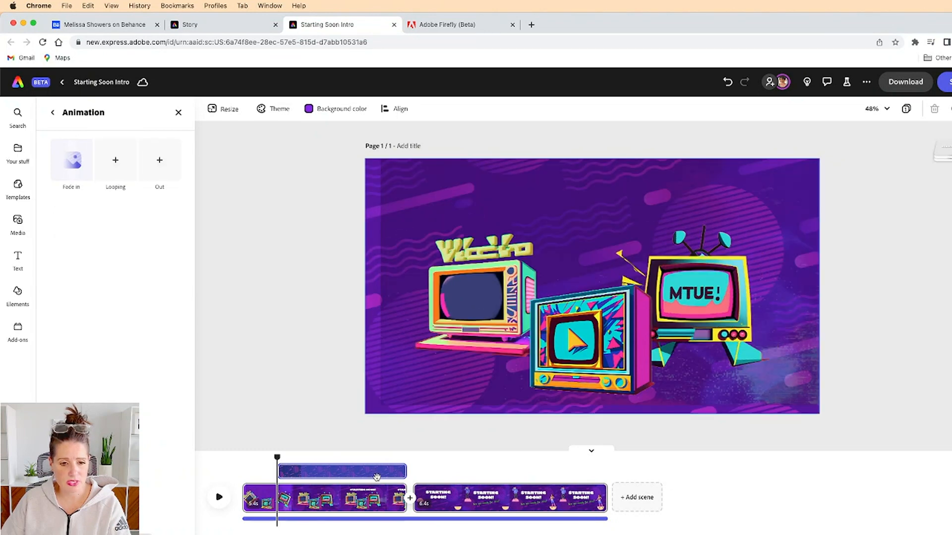
- Stretch the first scene's video overlay back to fill the whole page and play the intro from the start
left_click_drag(277, 457, 242, 457)
left_click(401, 408)
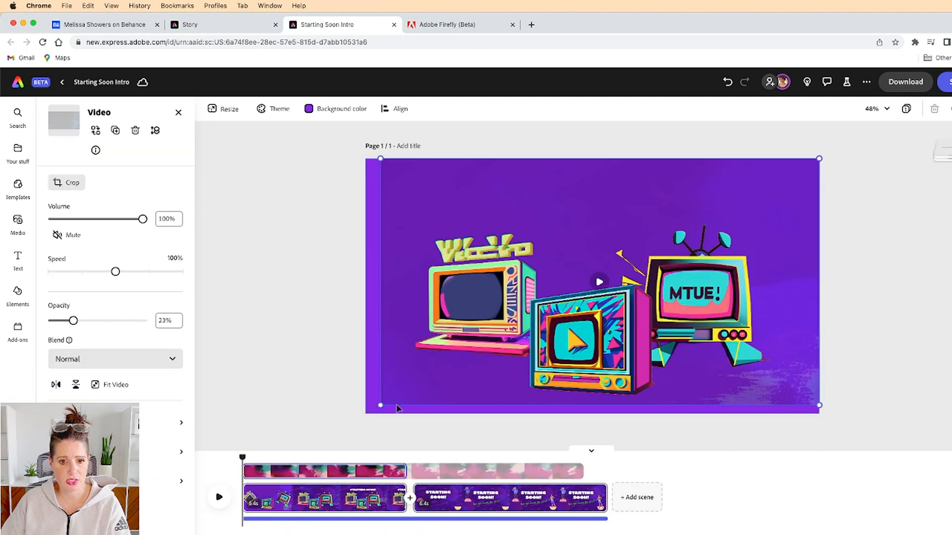
left_click_drag(379, 405, 365, 413)
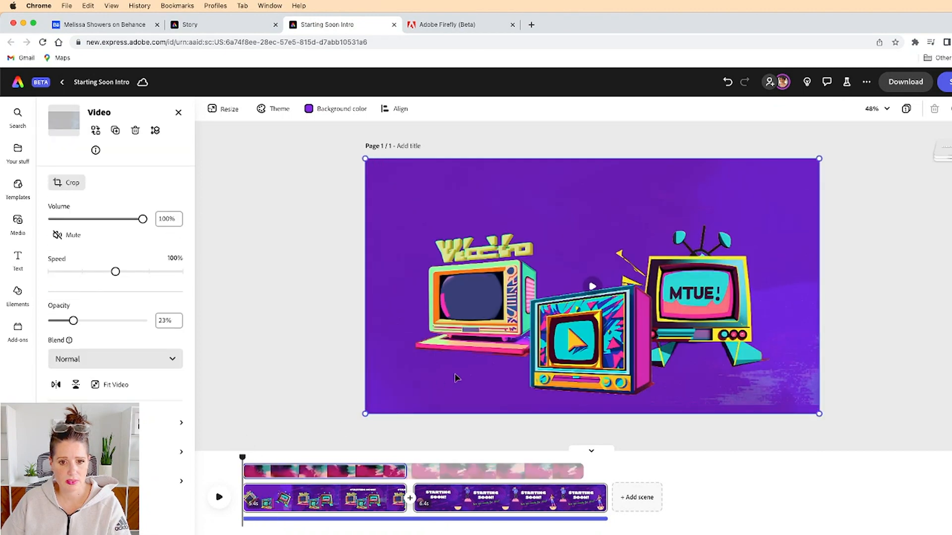
left_click(218, 497)
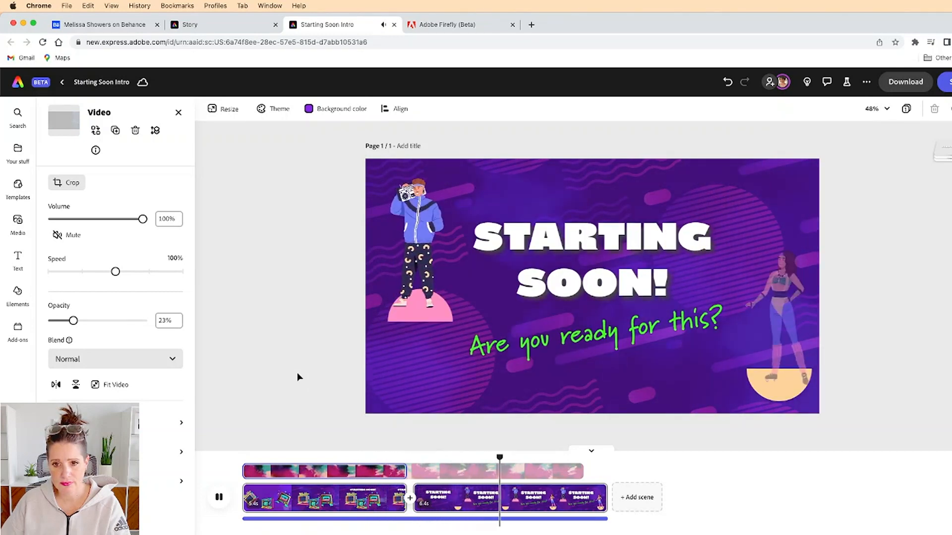
left_click(219, 497)
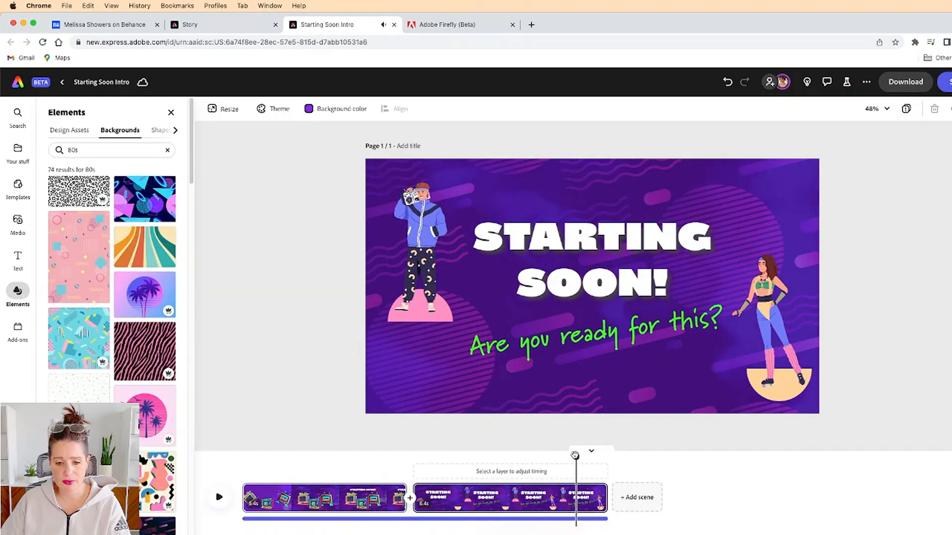
- Shift the boombox man and the roller skater earlier in the second scene's timing
left_click(533, 457)
left_click_drag(527, 457, 488, 457)
left_click(406, 257)
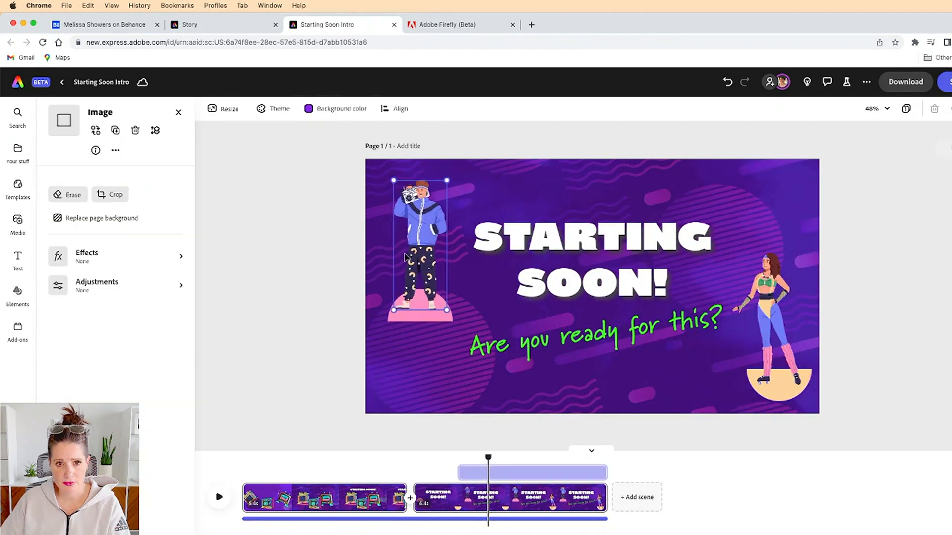
left_click_drag(505, 471, 530, 456)
left_click(770, 320)
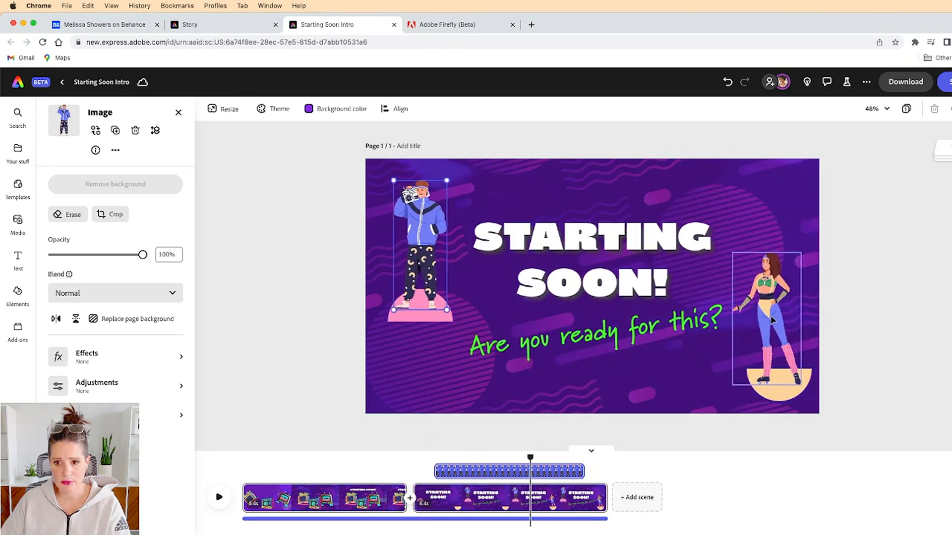
left_click_drag(569, 473, 390, 457)
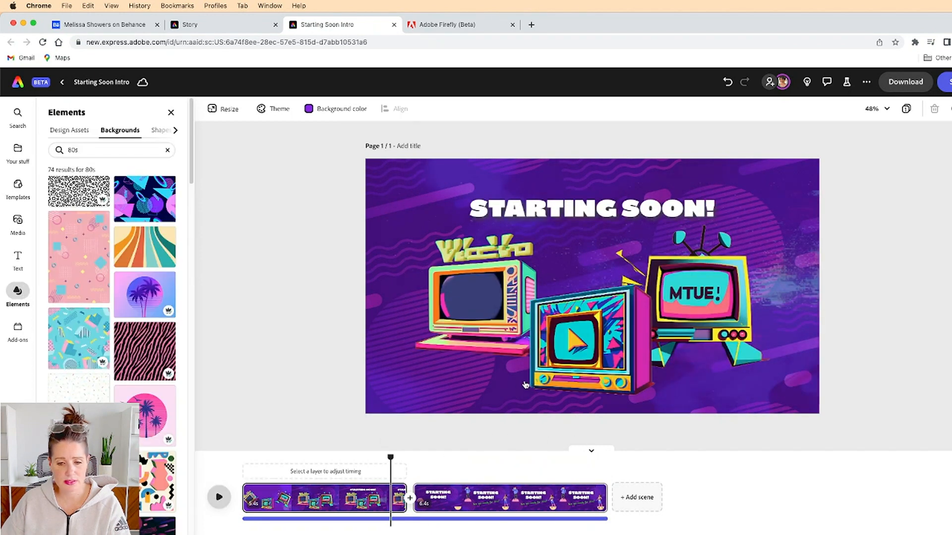
- Play from the end of the first scene through the second scene twice to check when the characters appear
key("space")
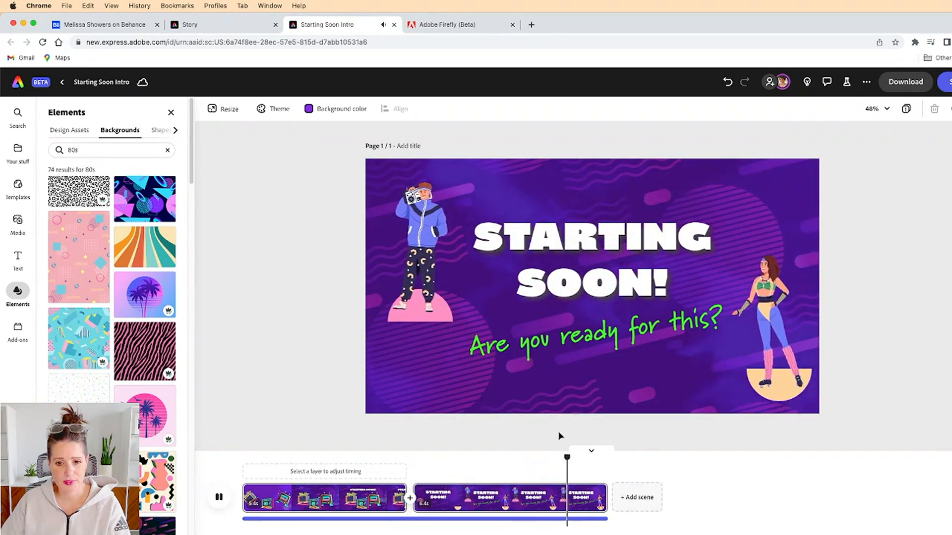
left_click(219, 499)
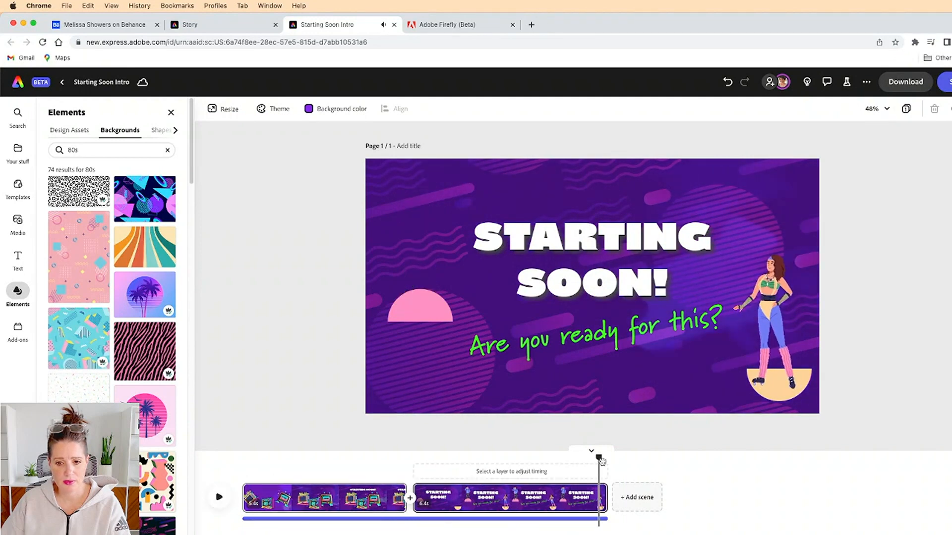
left_click_drag(601, 455, 363, 456)
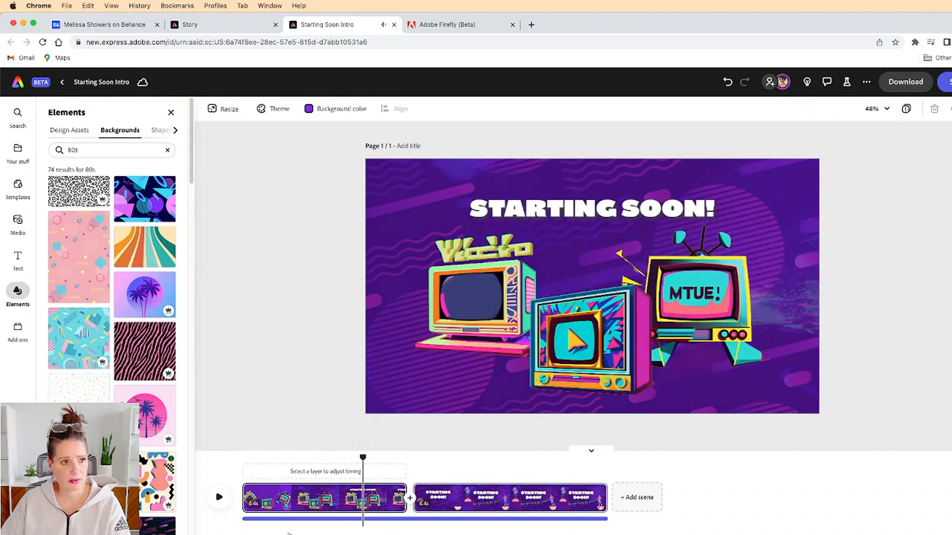
left_click(227, 498)
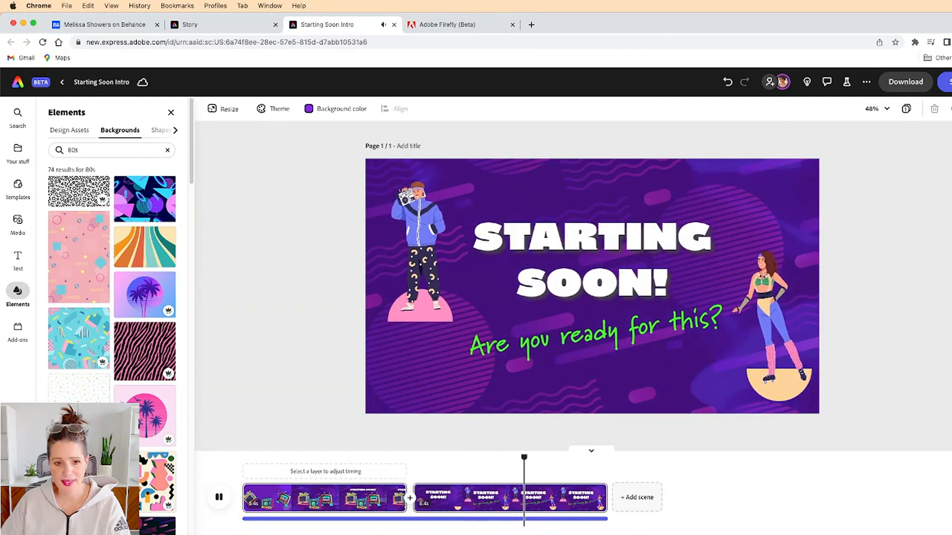
left_click(221, 500)
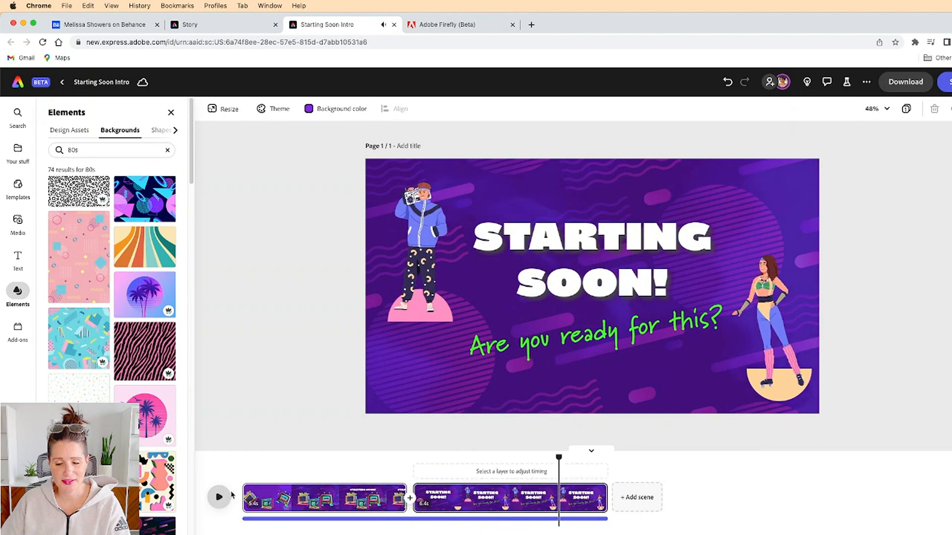
- Try the recommended yellow and bright green swatches as the fill of the "Are you ready for this?" tagline
left_click(606, 335)
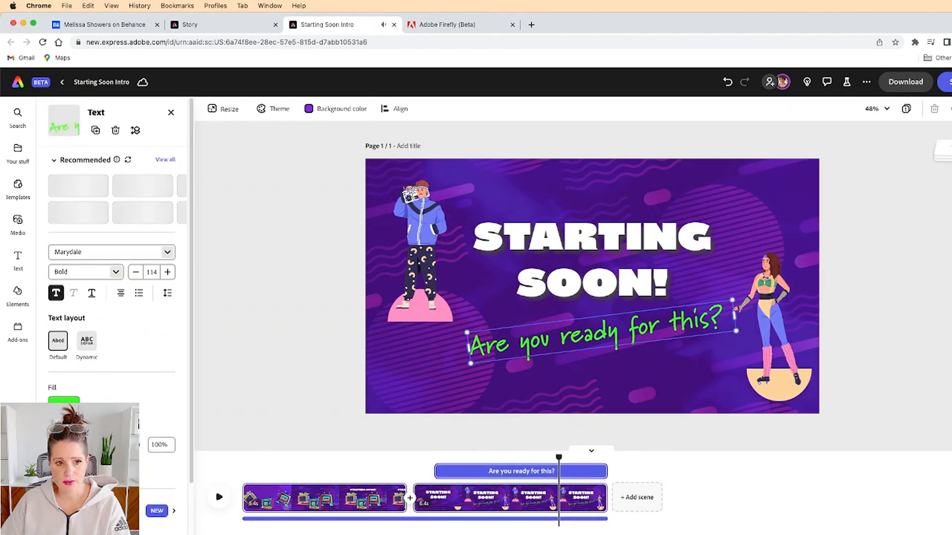
left_click(64, 399)
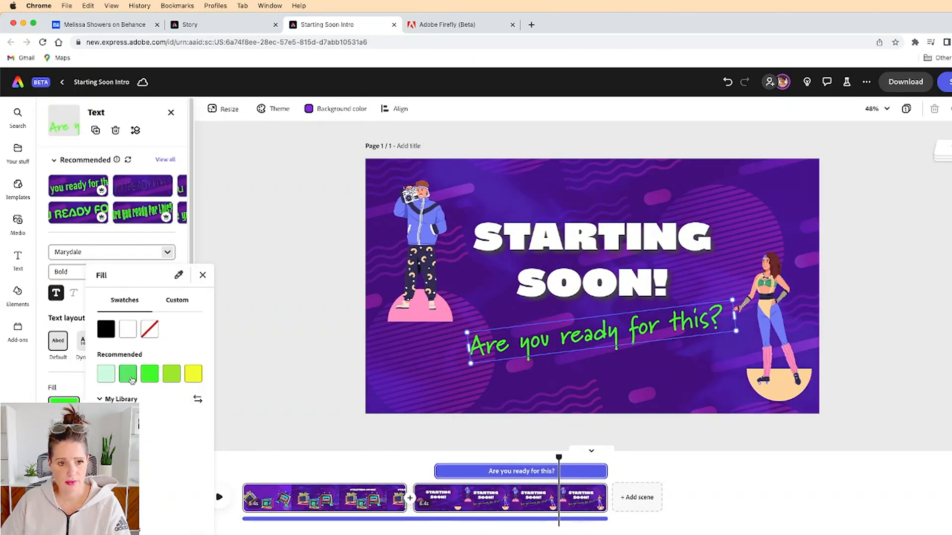
left_click(188, 374)
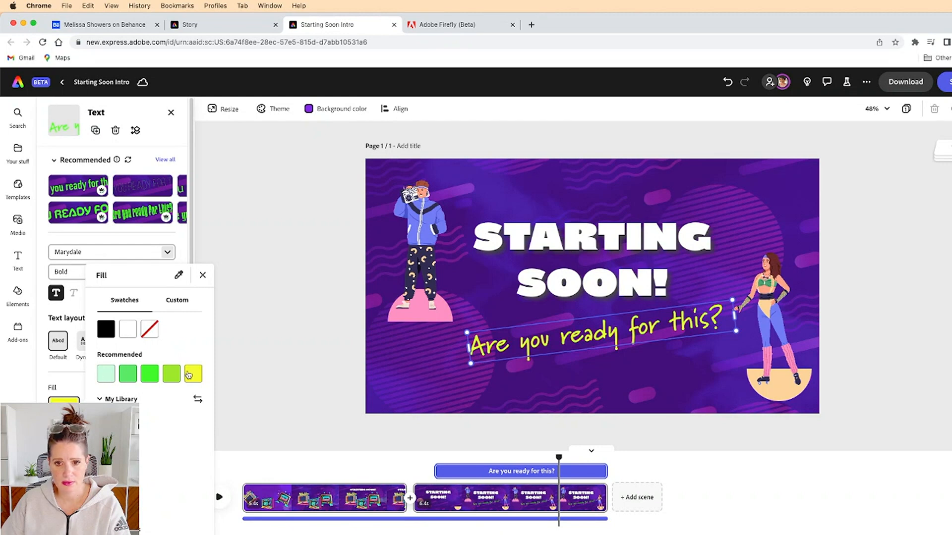
left_click(148, 375)
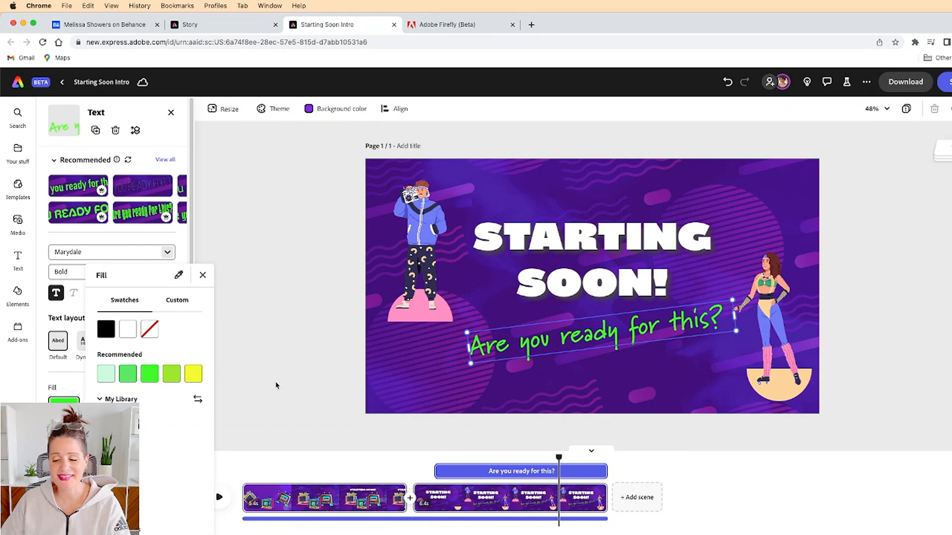
left_click(102, 379)
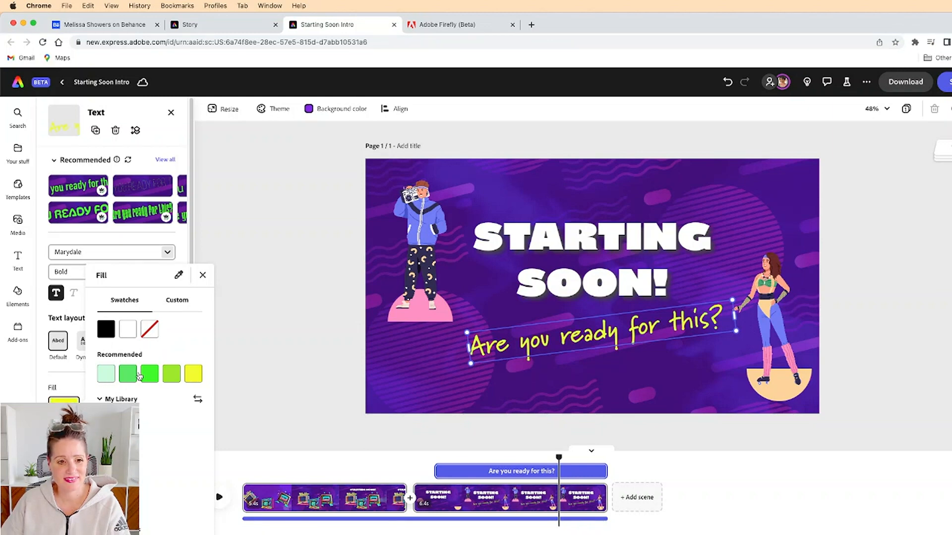
left_click(152, 377)
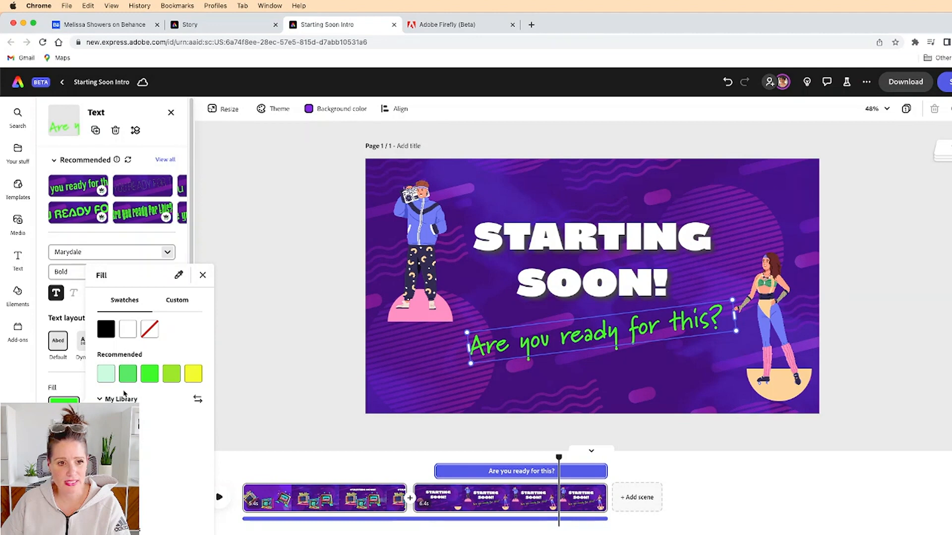
- Try custom hues from purple through turquoise to yellow on the "Are you ready for this?" tagline, settling on spring green near 00FF81
left_click(178, 300)
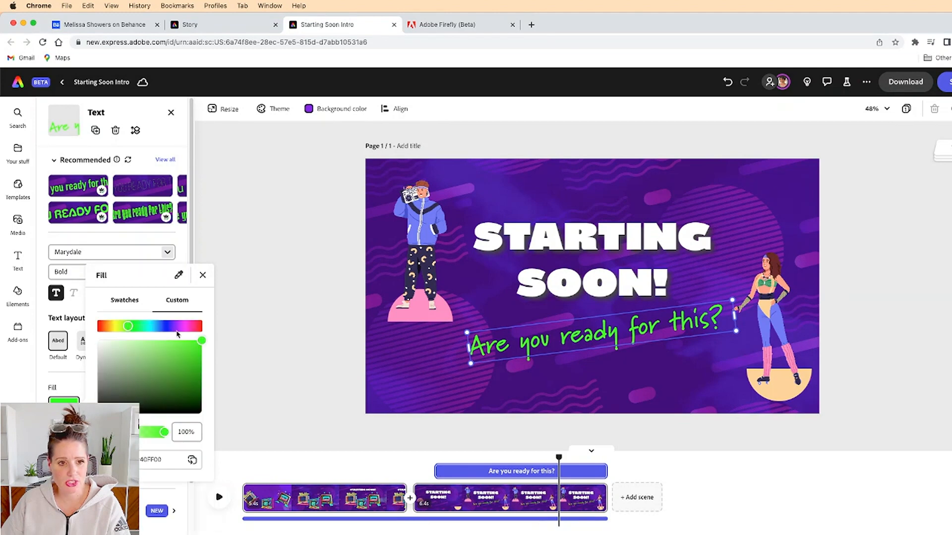
left_click(181, 327)
left_click(135, 327)
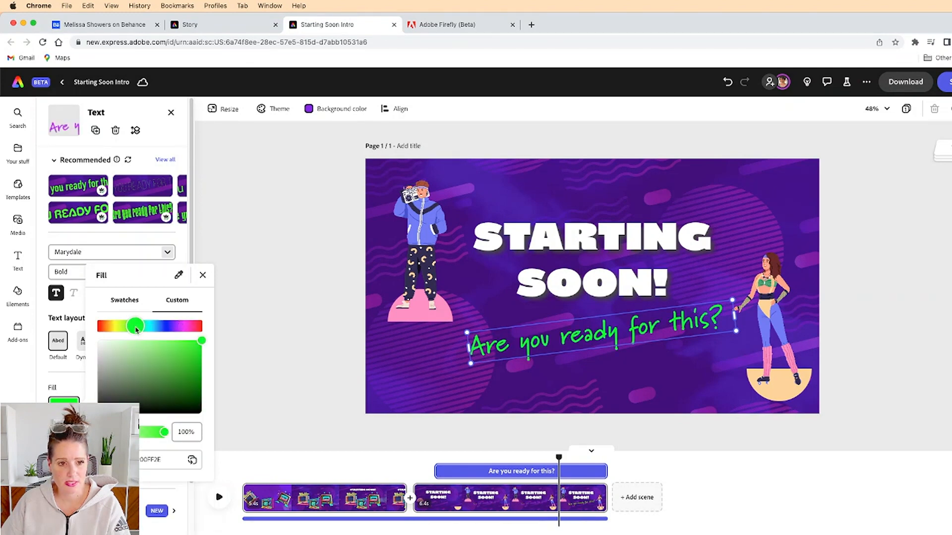
left_click(147, 326)
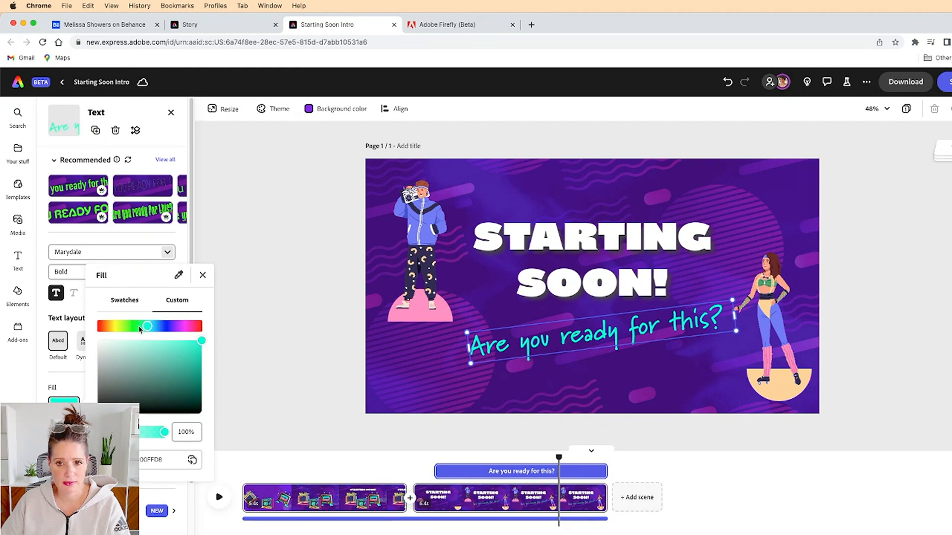
left_click(132, 327)
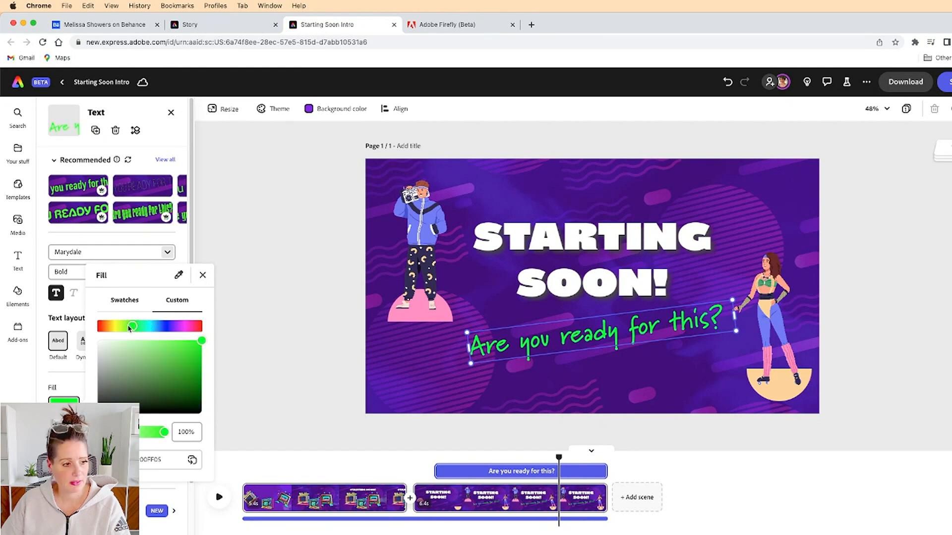
left_click(124, 327)
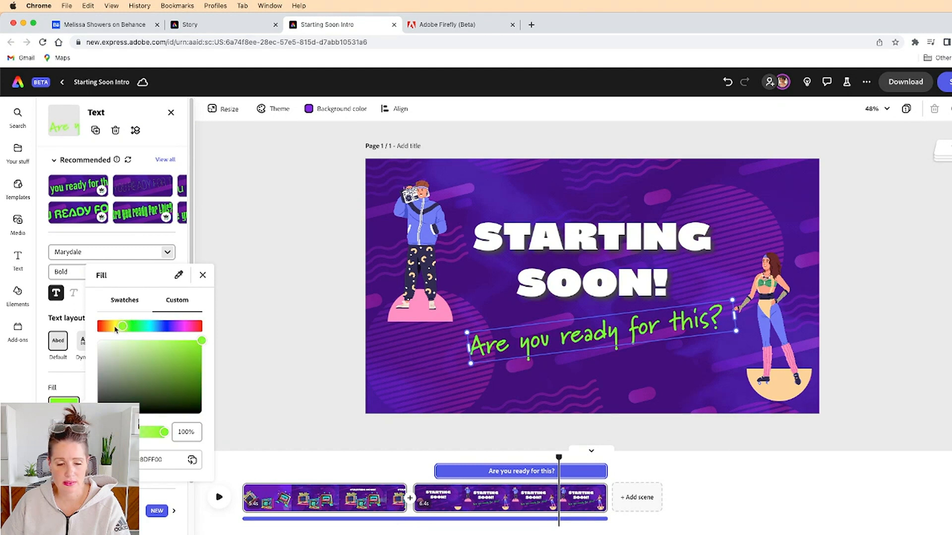
left_click(114, 327)
left_click(121, 327)
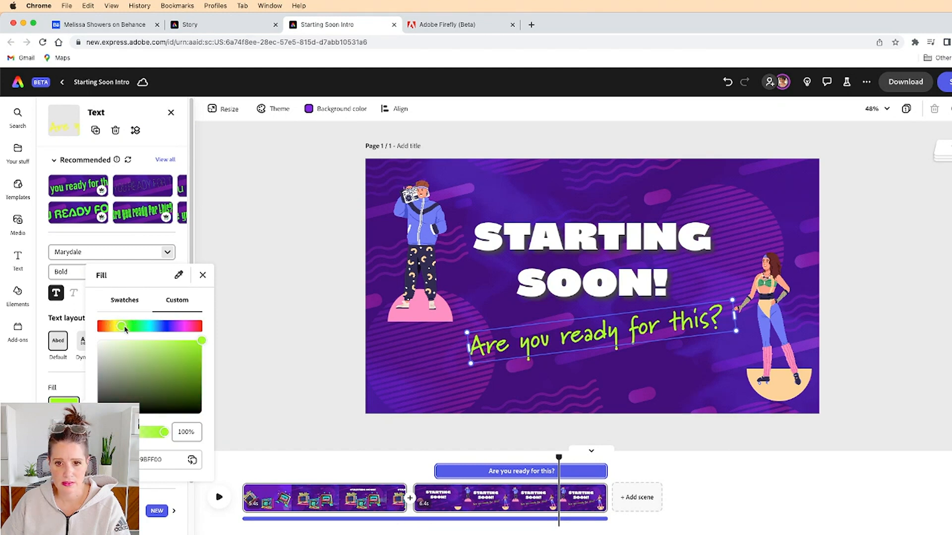
left_click(127, 327)
left_click(136, 327)
left_click(142, 326)
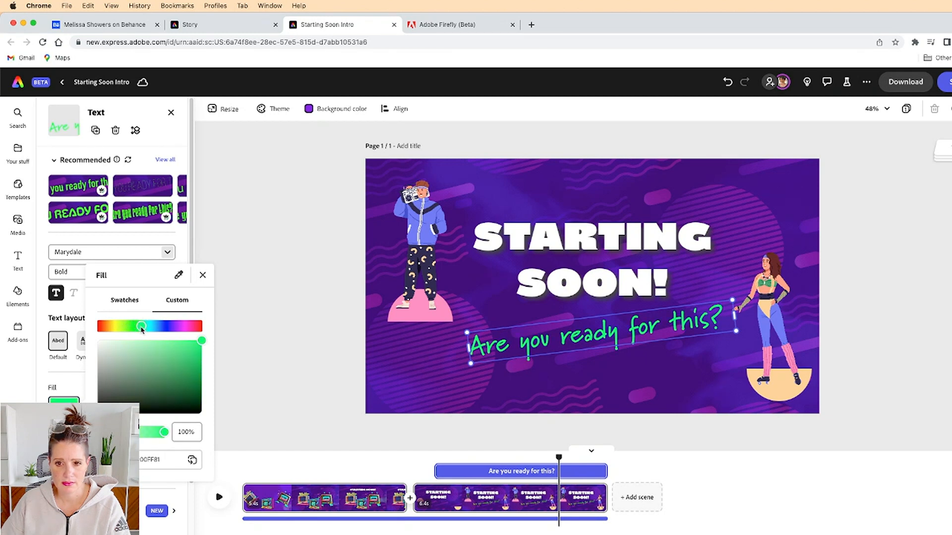
left_click(258, 331)
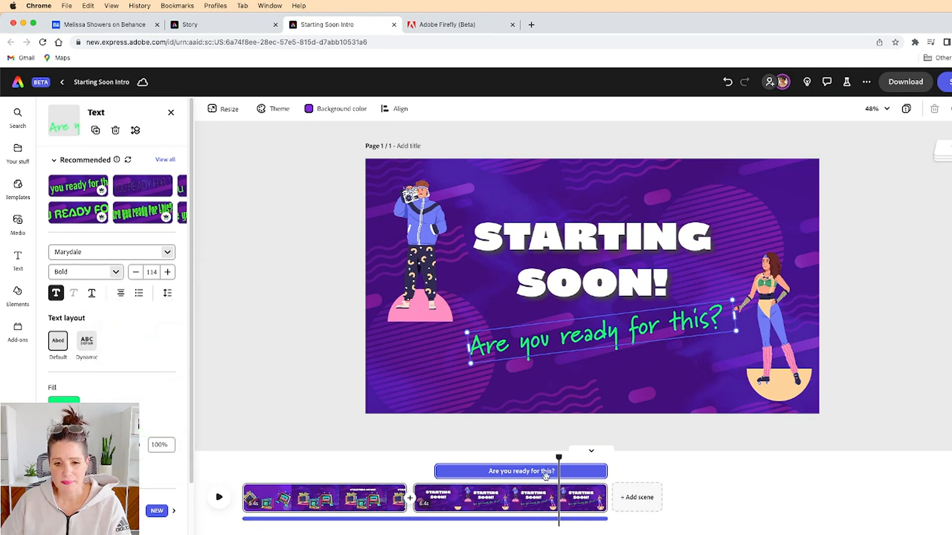
- Play the intro from the start, shorten the second scene to 4.8 s and add a blank scene after it
left_click_drag(558, 458, 189, 454)
left_click(218, 497)
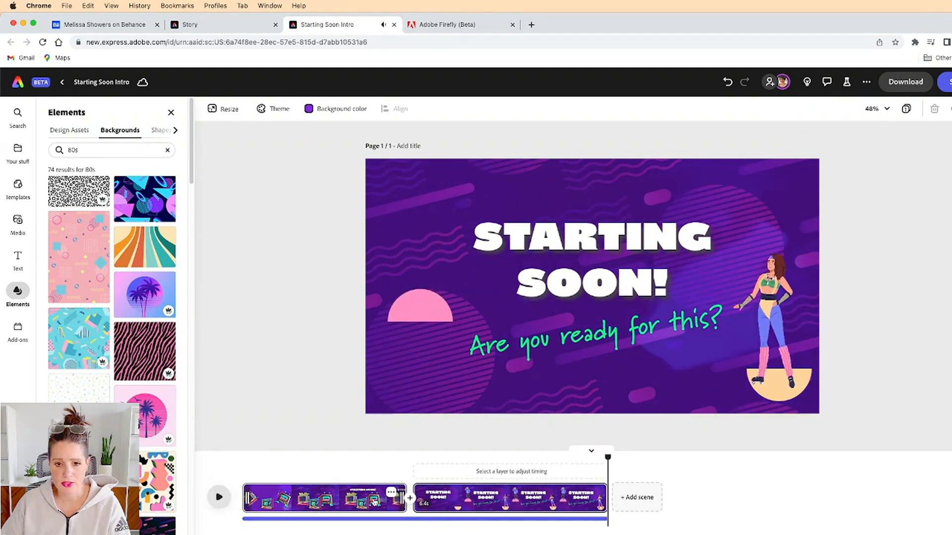
left_click_drag(604, 493, 556, 494)
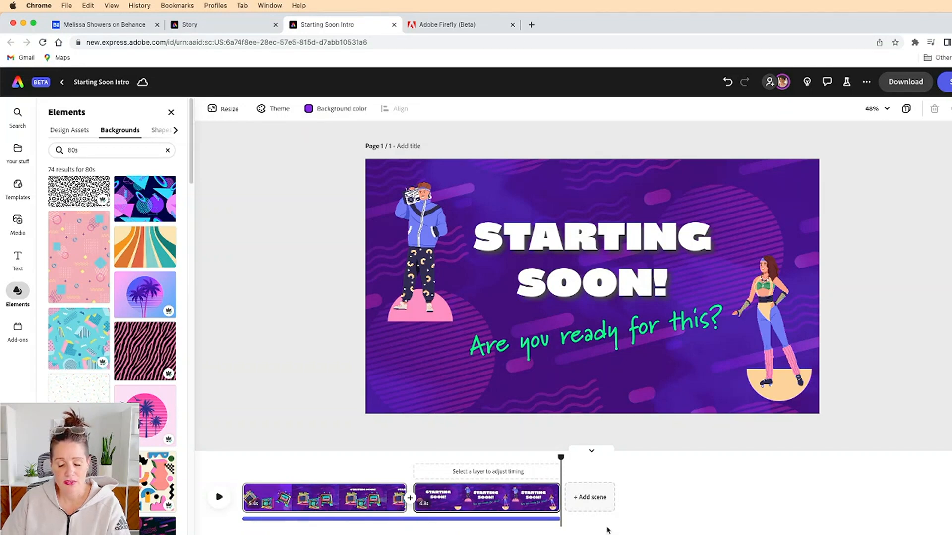
left_click(590, 498)
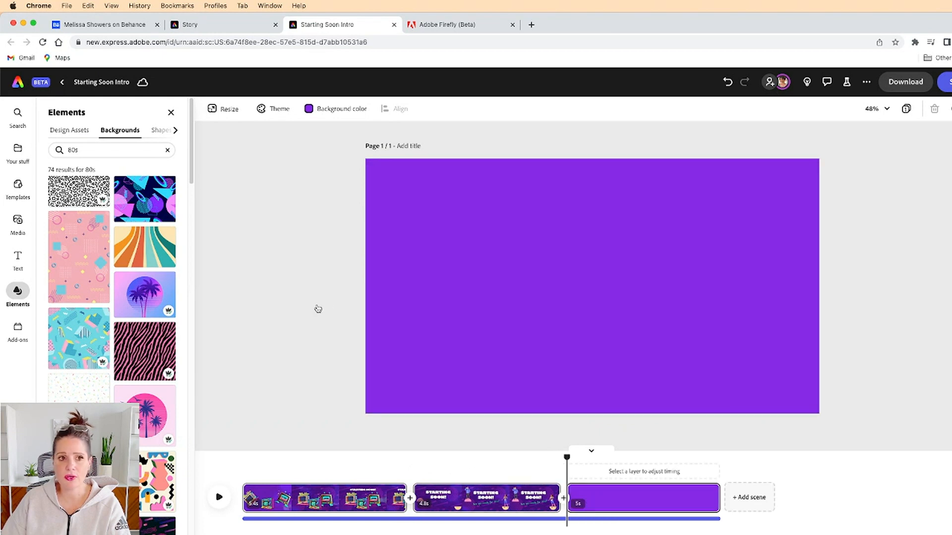
- Switch to the Story project and look through its pages for a "Subscribe & Follow" design to reuse
left_click(254, 25)
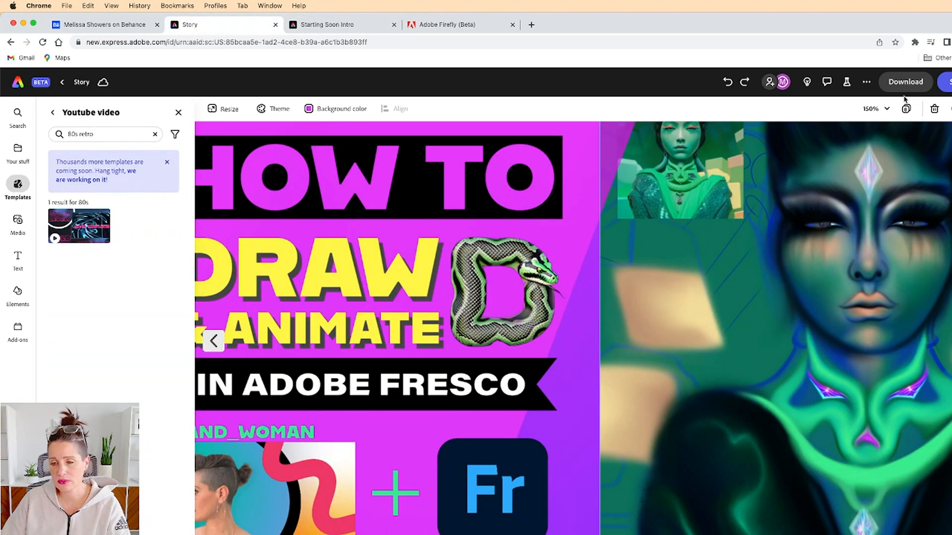
left_click(874, 109)
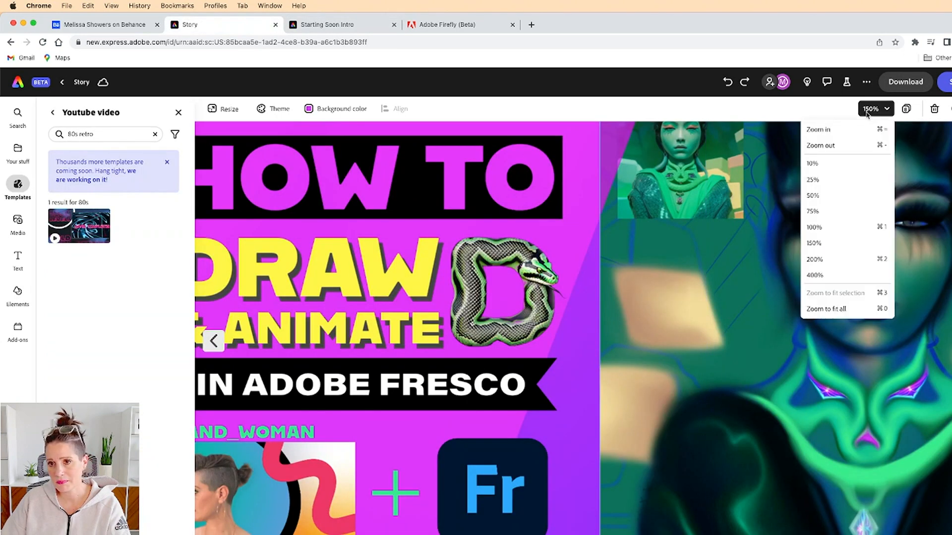
left_click(814, 310)
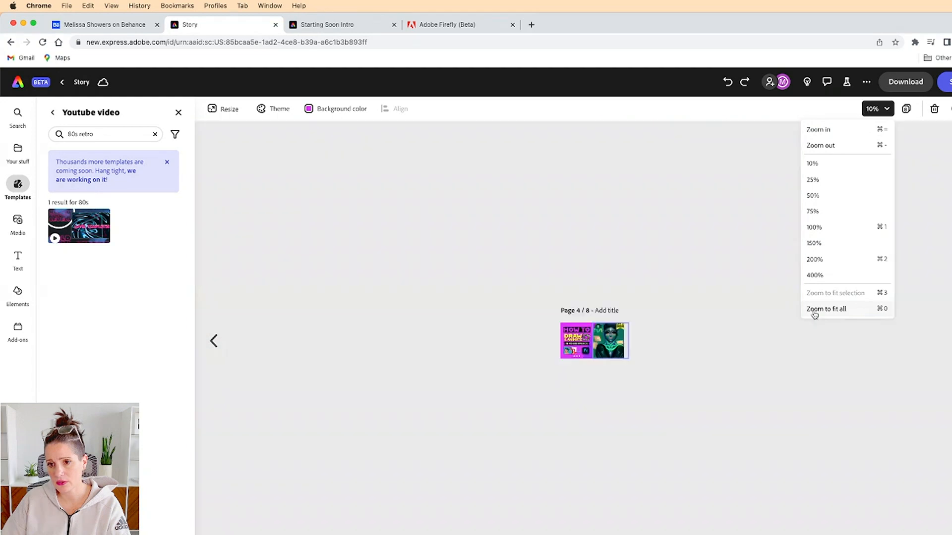
left_click(826, 232)
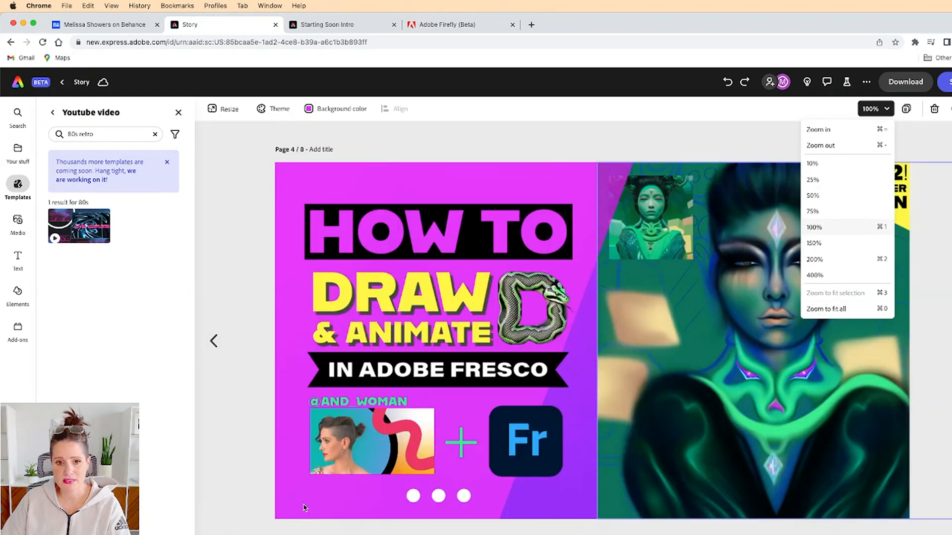
left_click(225, 349)
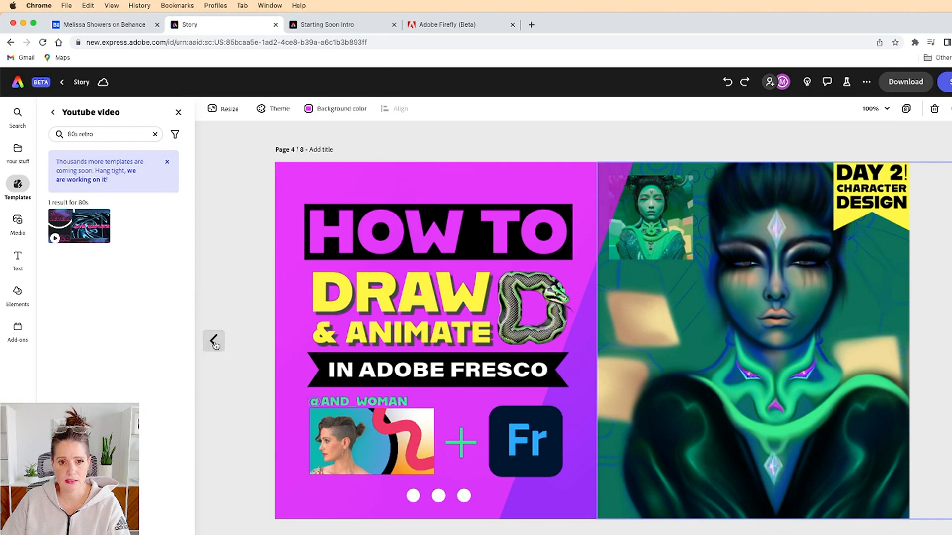
left_click(214, 342)
left_click(214, 342)
left_click(214, 342)
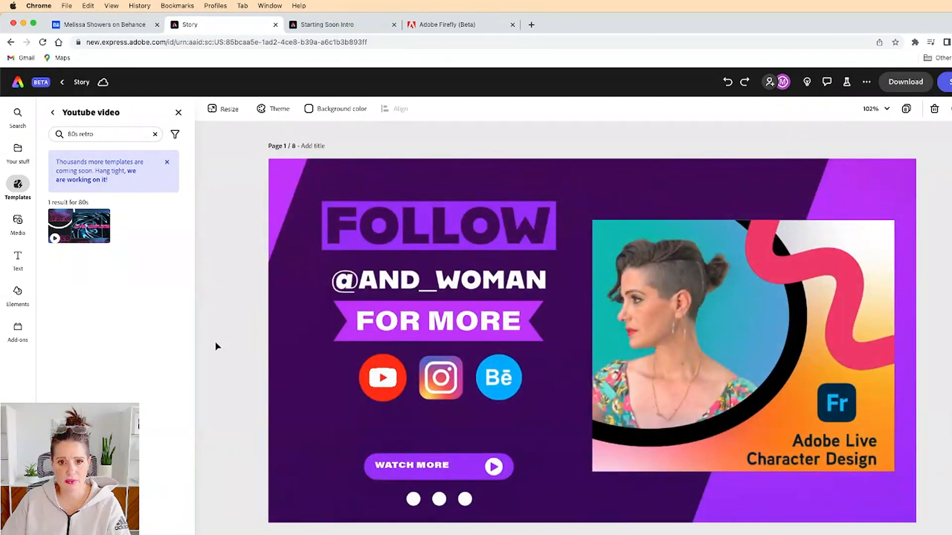
left_click(951, 341)
key("Right")
key("Right")
key("Right")
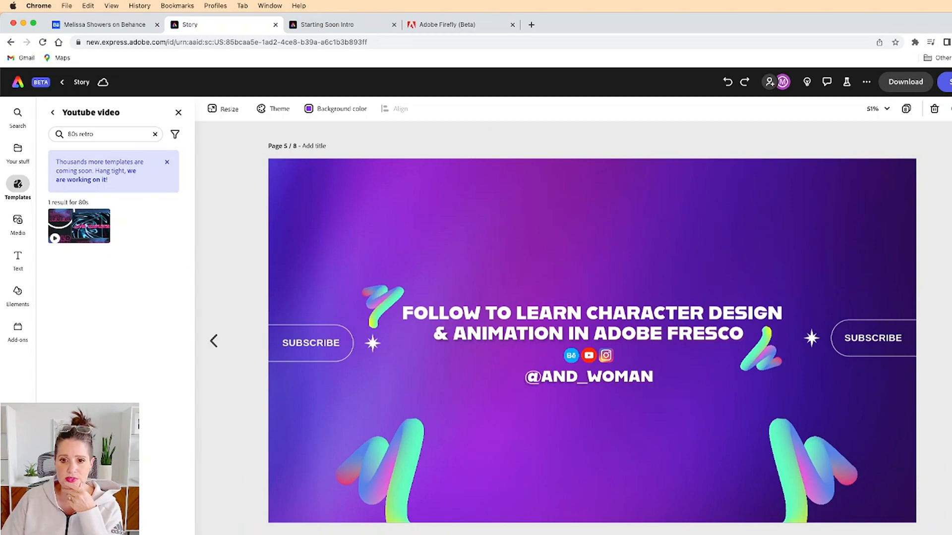
key("Right")
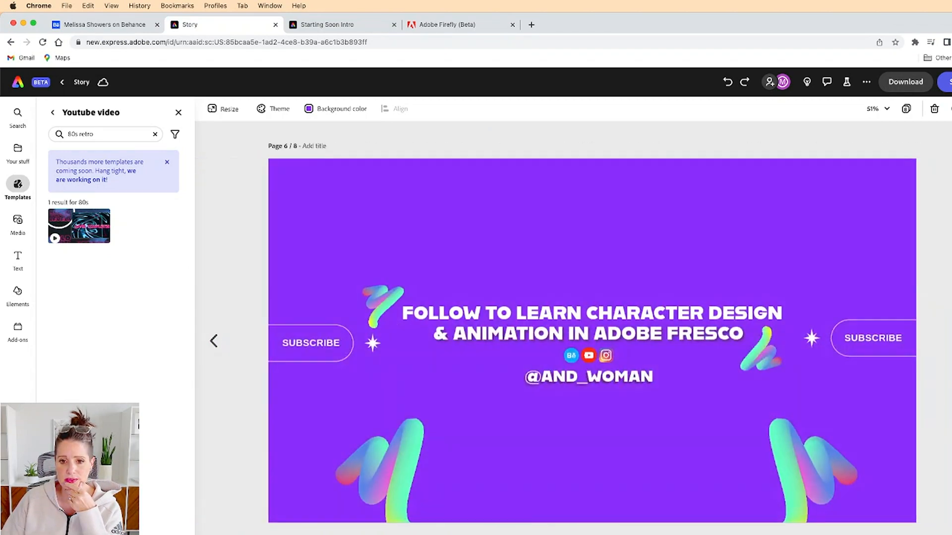
key("Right")
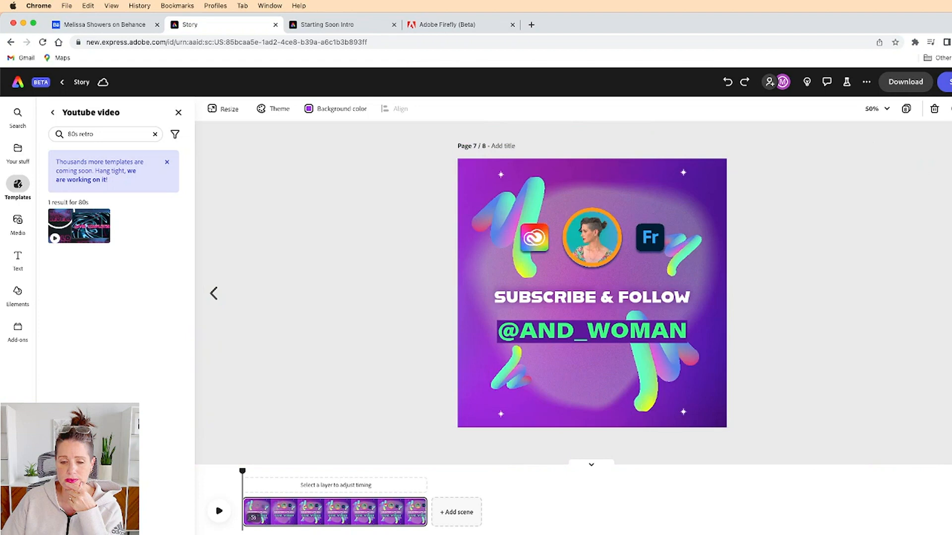
- Copy all elements of the Story project's "Subscribe & Follow" page into the intro's blank third scene and centre them on the page
left_click_drag(367, 172, 816, 447)
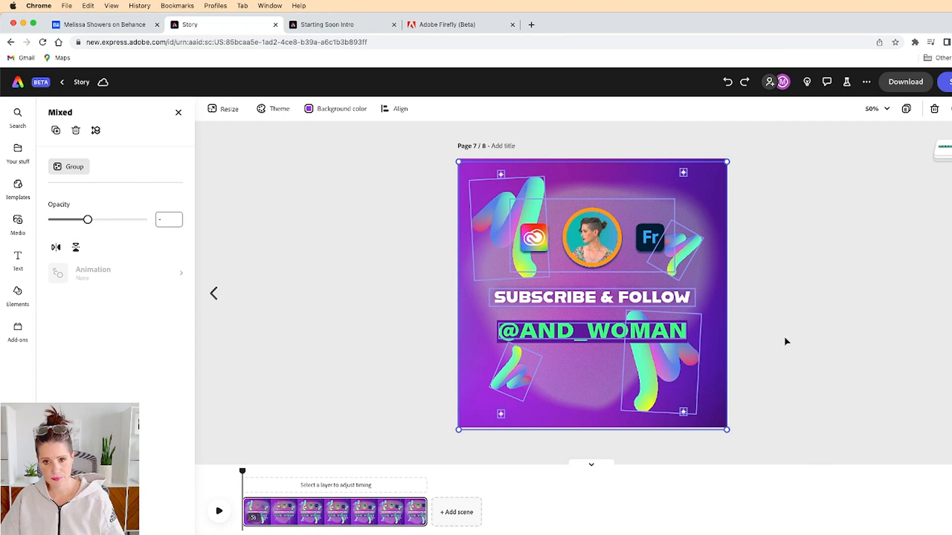
left_click(313, 26)
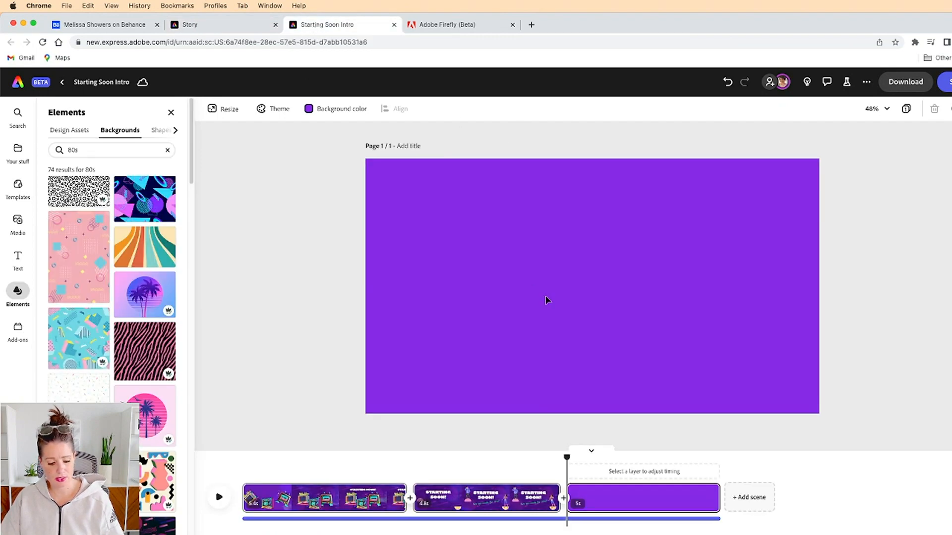
key("super+v")
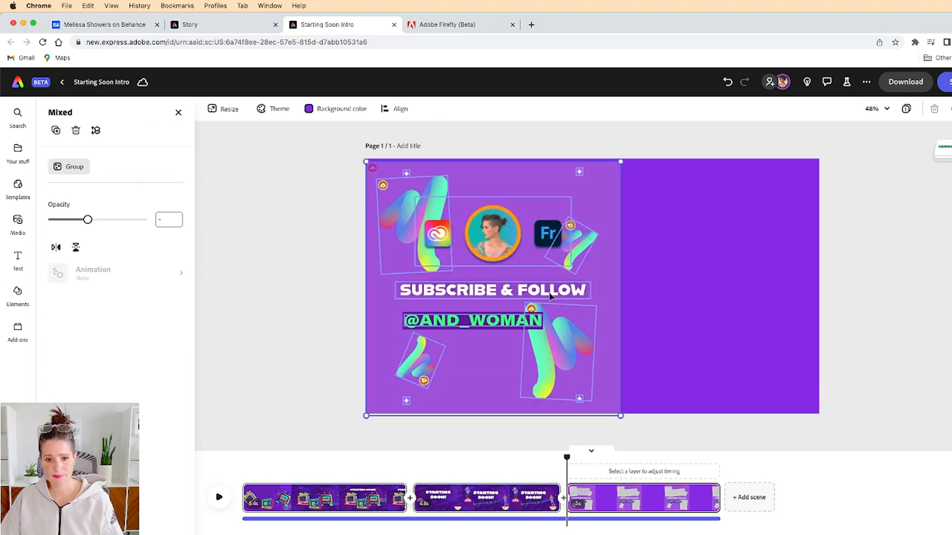
left_click_drag(552, 242, 602, 242)
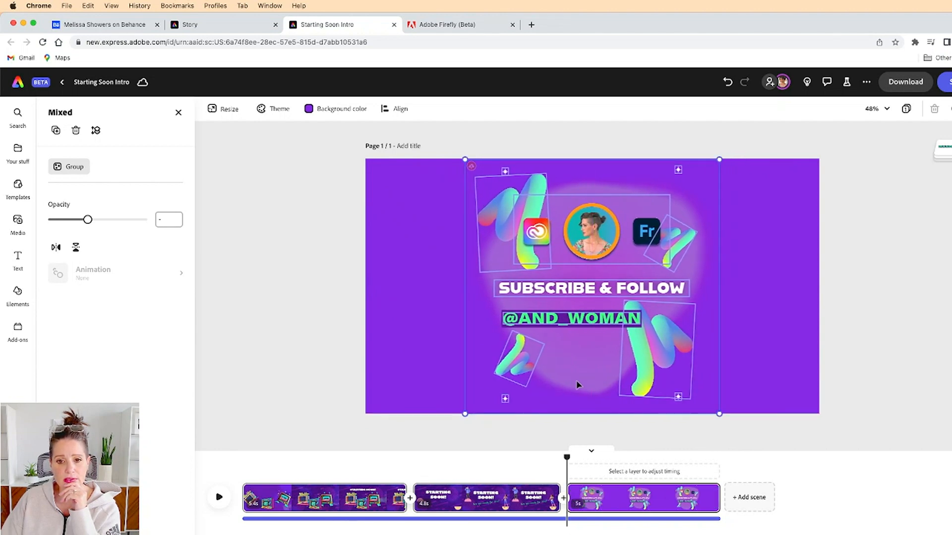
- Select the 23% opacity video overlay in the second scene, and return to the start of the third scene with nothing selected
left_click_drag(566, 457, 512, 457)
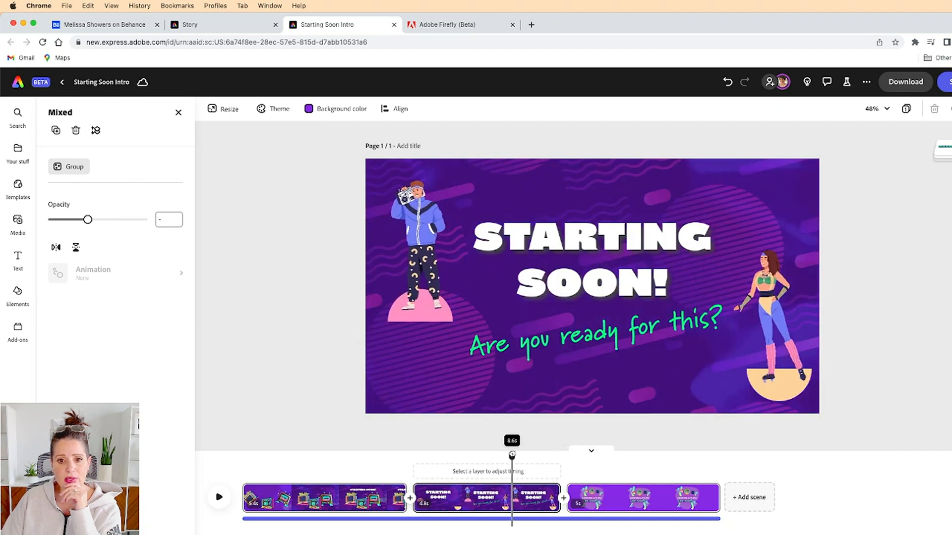
left_click(488, 427)
left_click(461, 404)
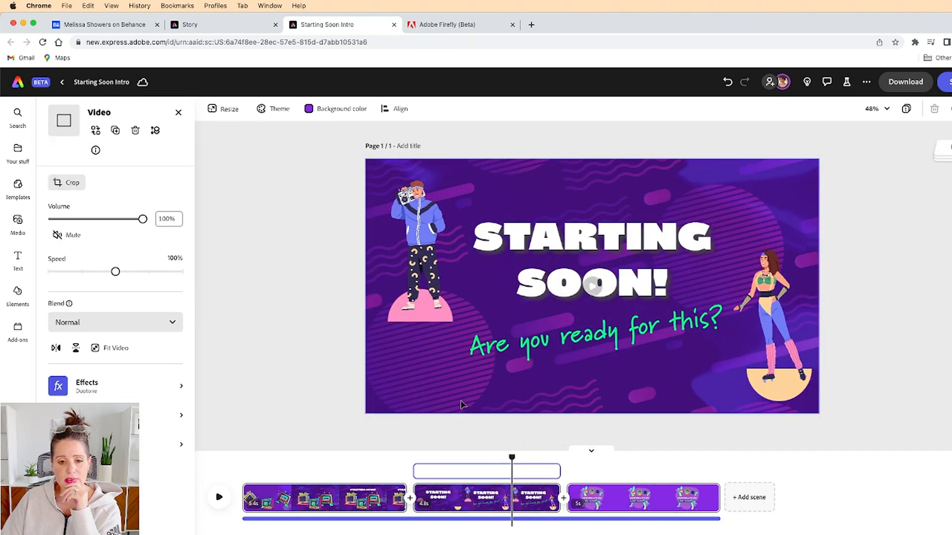
left_click_drag(297, 398, 403, 432)
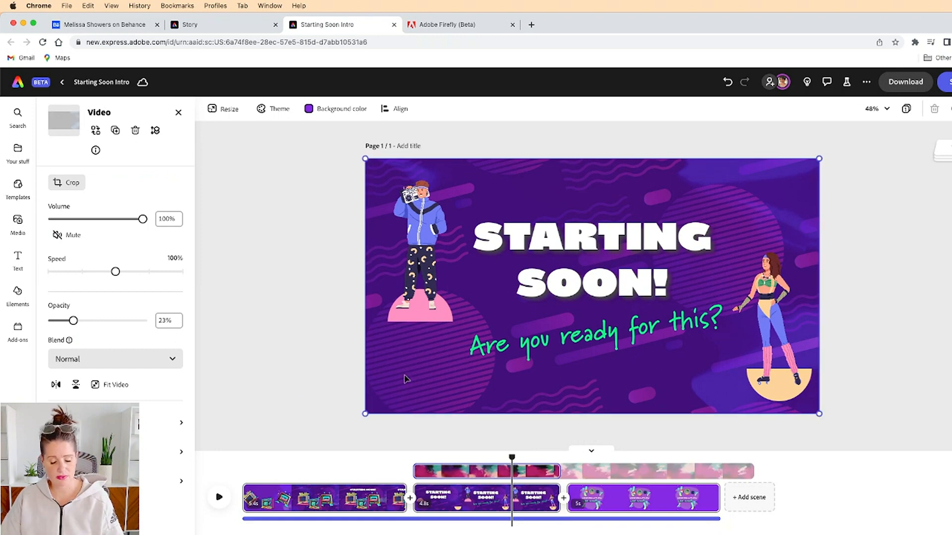
left_click(600, 506)
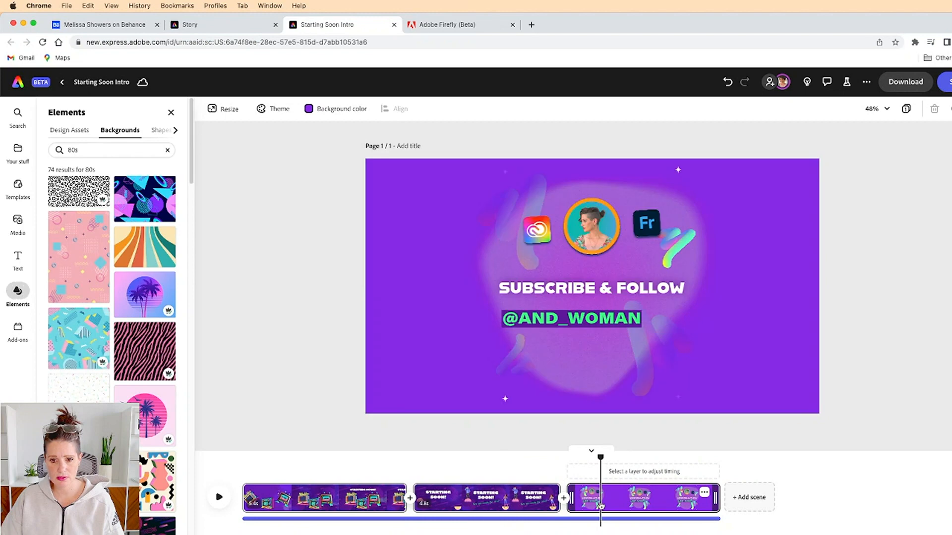
left_click(464, 403)
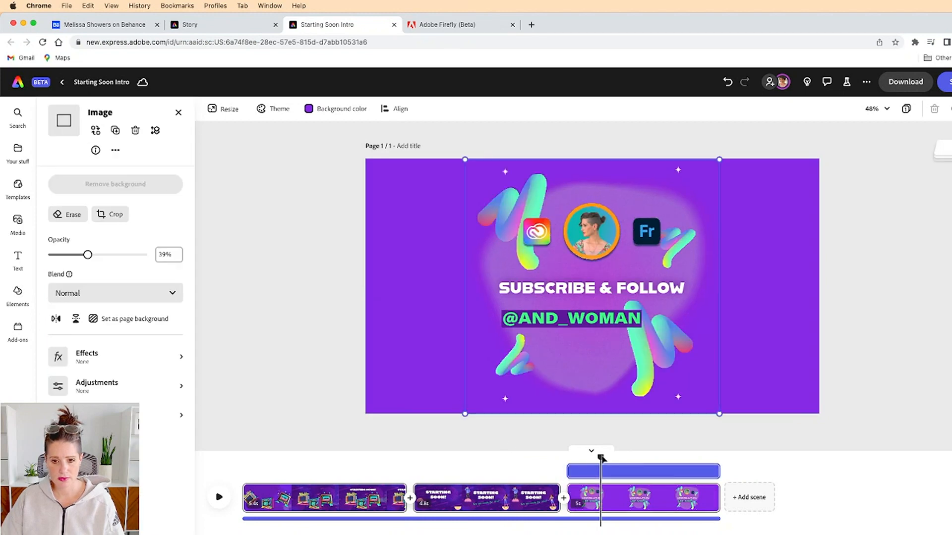
left_click_drag(601, 458, 575, 456)
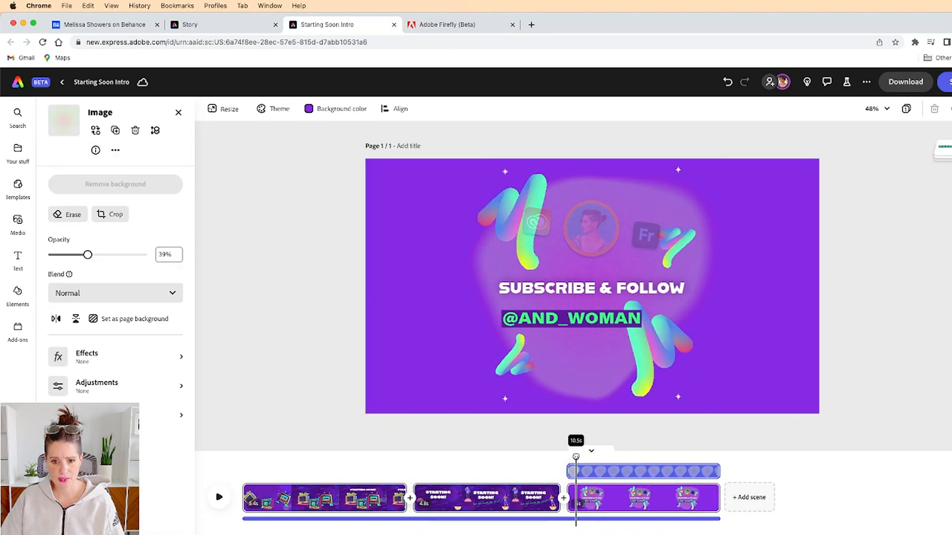
left_click(435, 383)
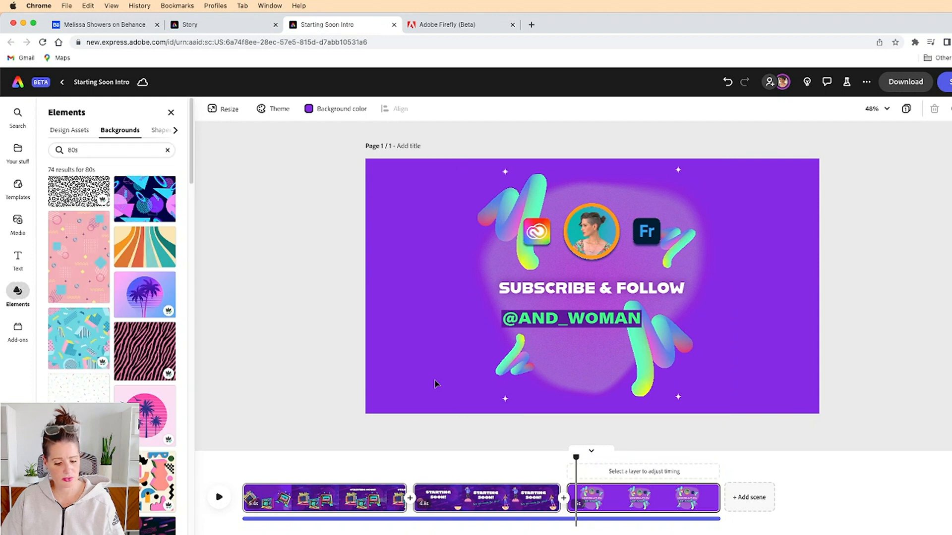